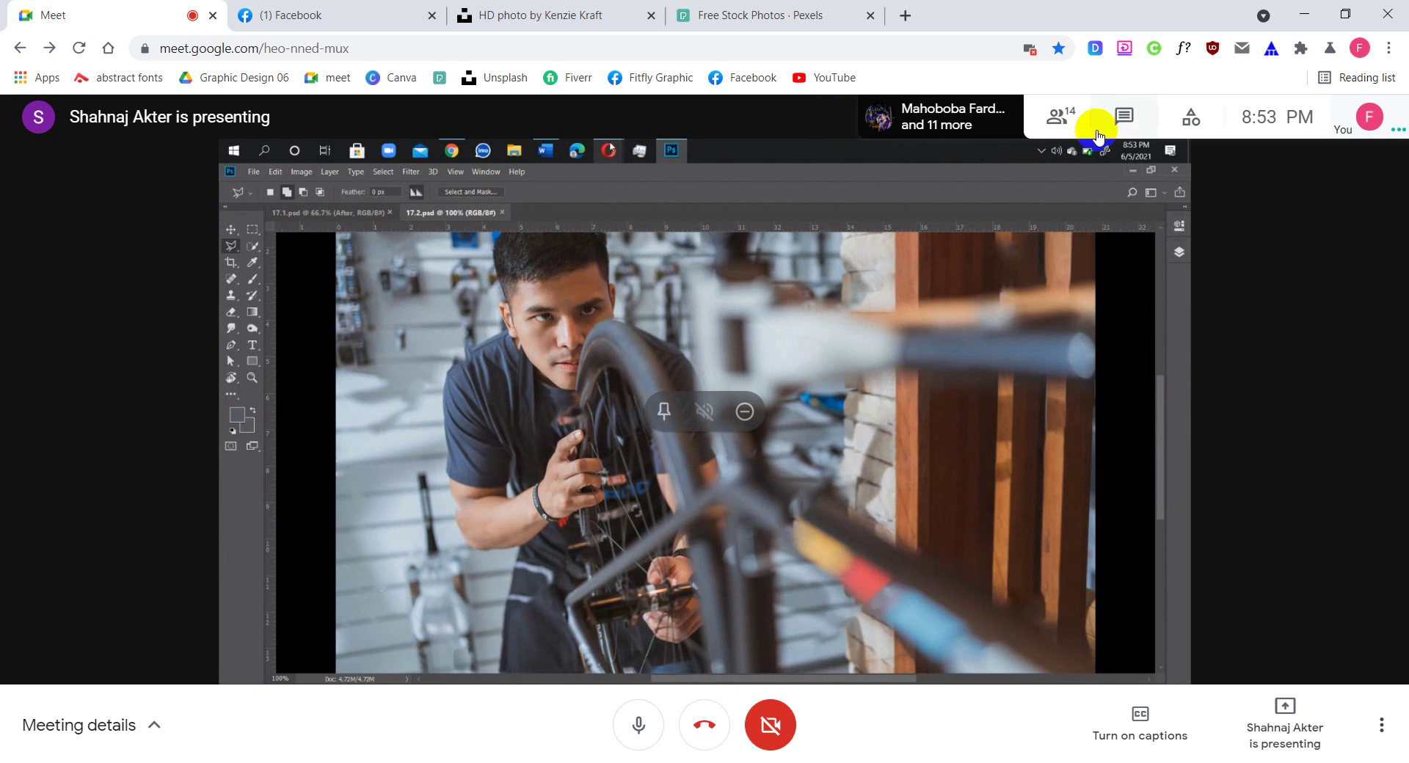
Review the full list of meeting participants and close it
left_click(1062, 116)
scroll(1224, 477, "down", 5)
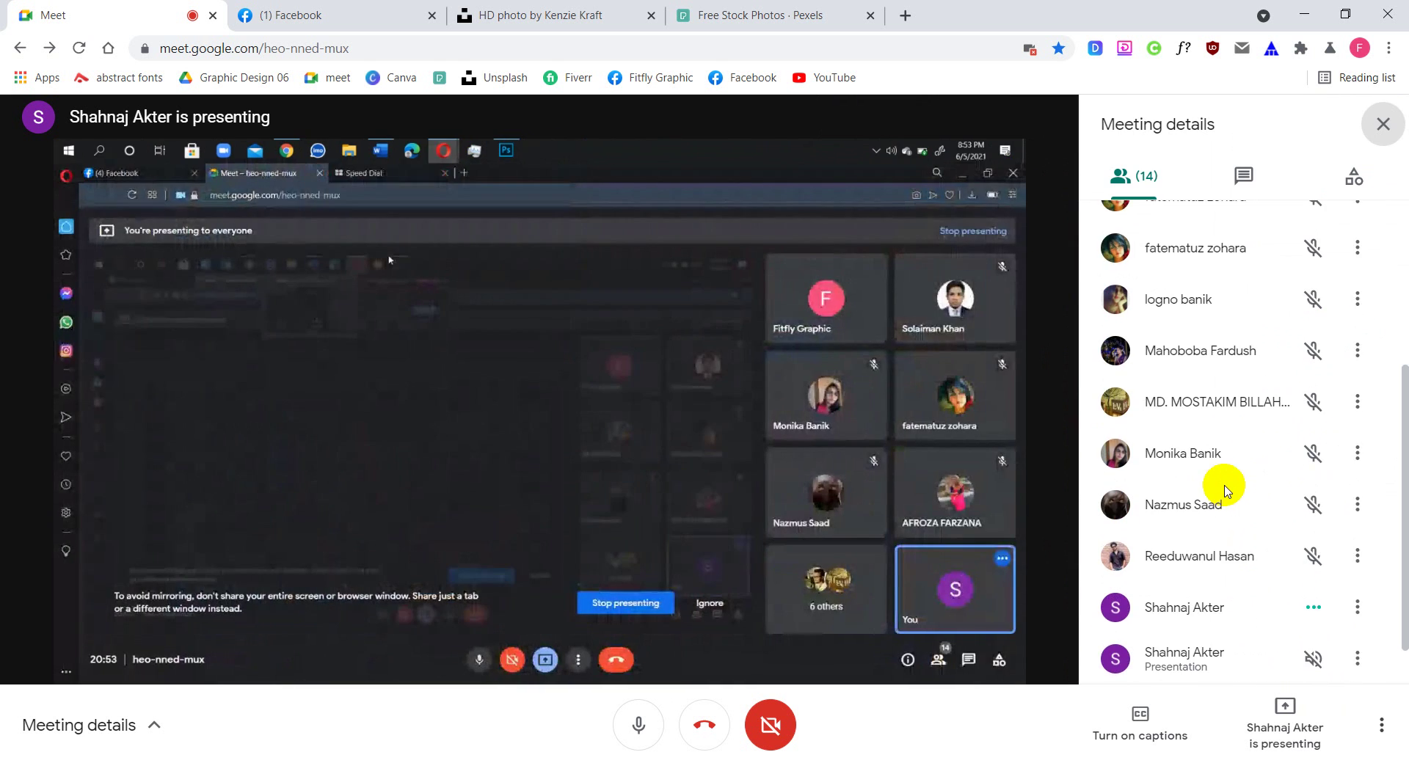
scroll(1226, 493, "down", 1)
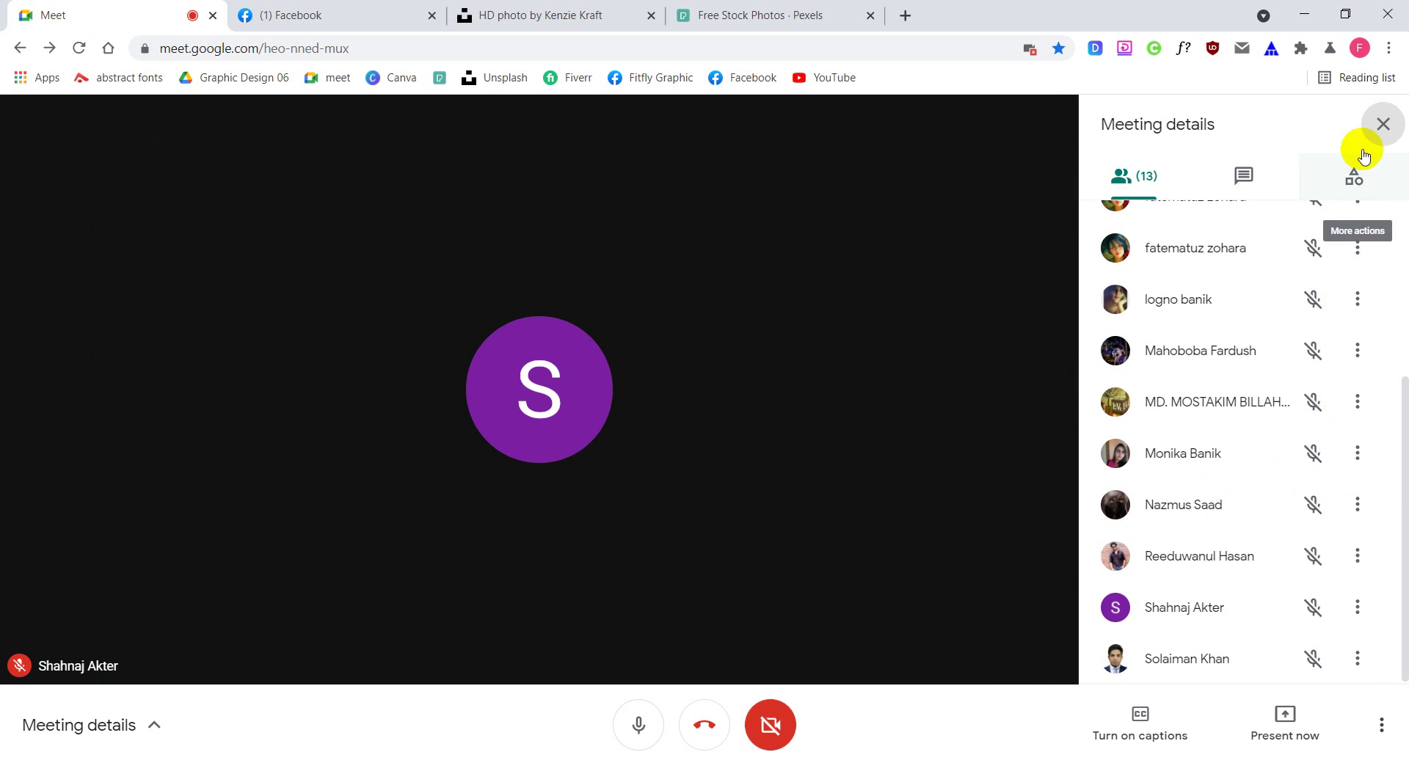
left_click(1385, 124)
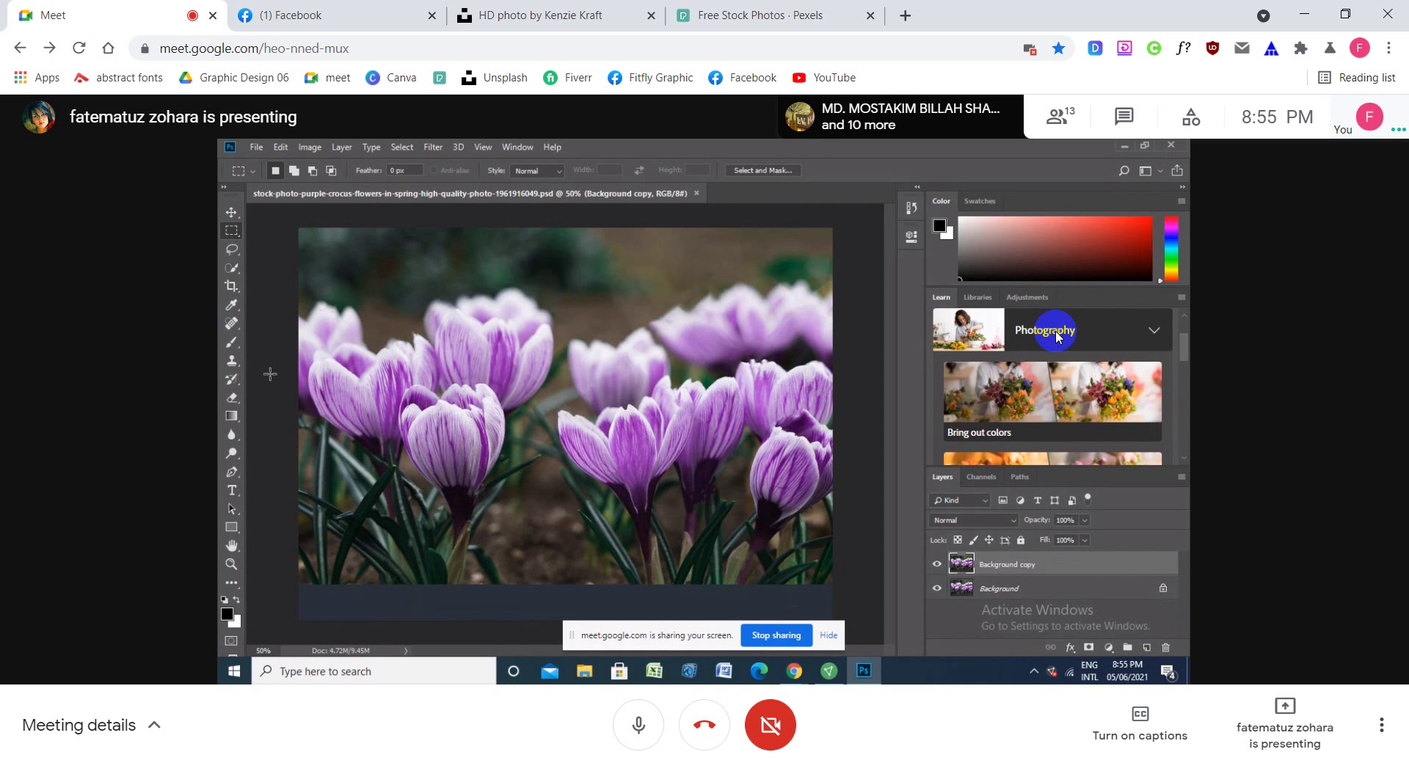
Mute the microphone and turn it back on
left_click(640, 723)
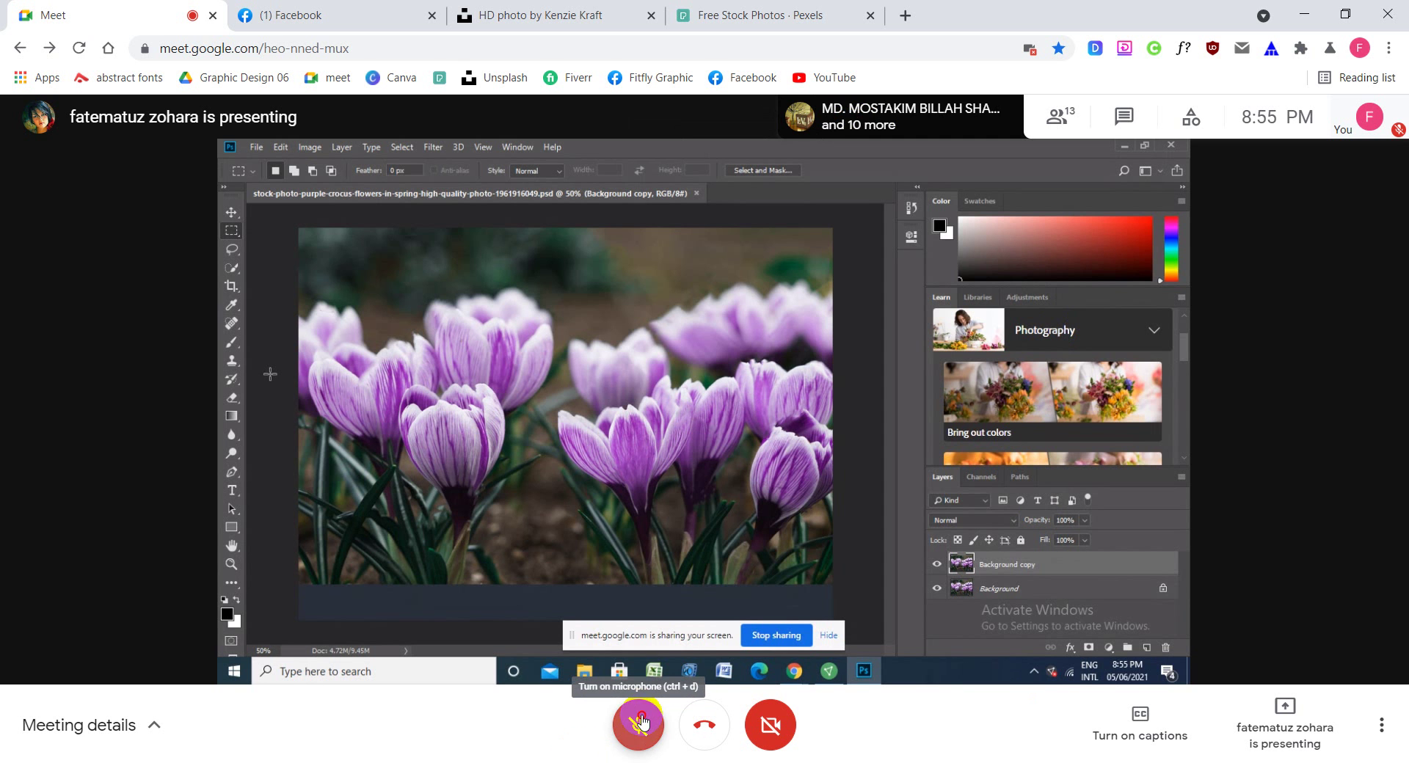
left_click(640, 723)
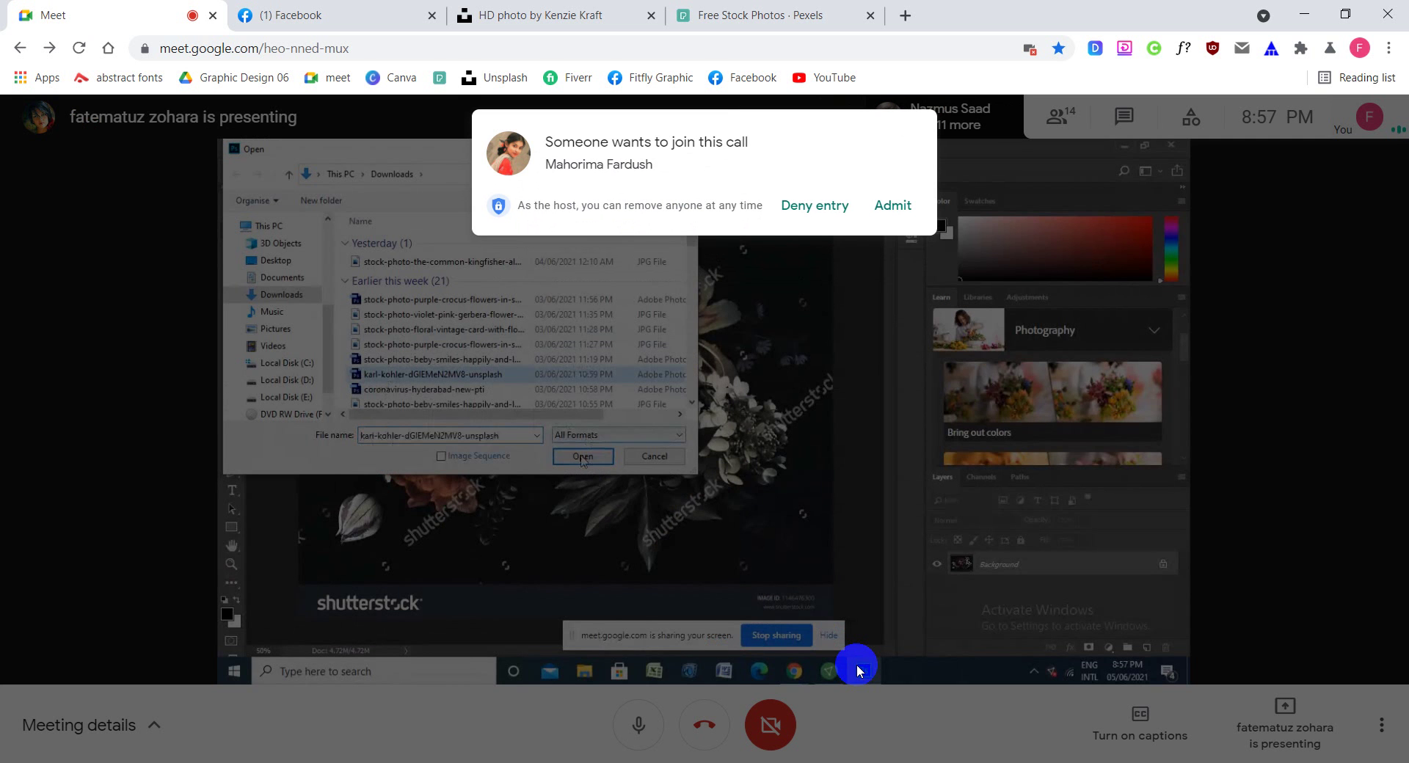
Admit the people waiting to join the call
left_click(892, 205)
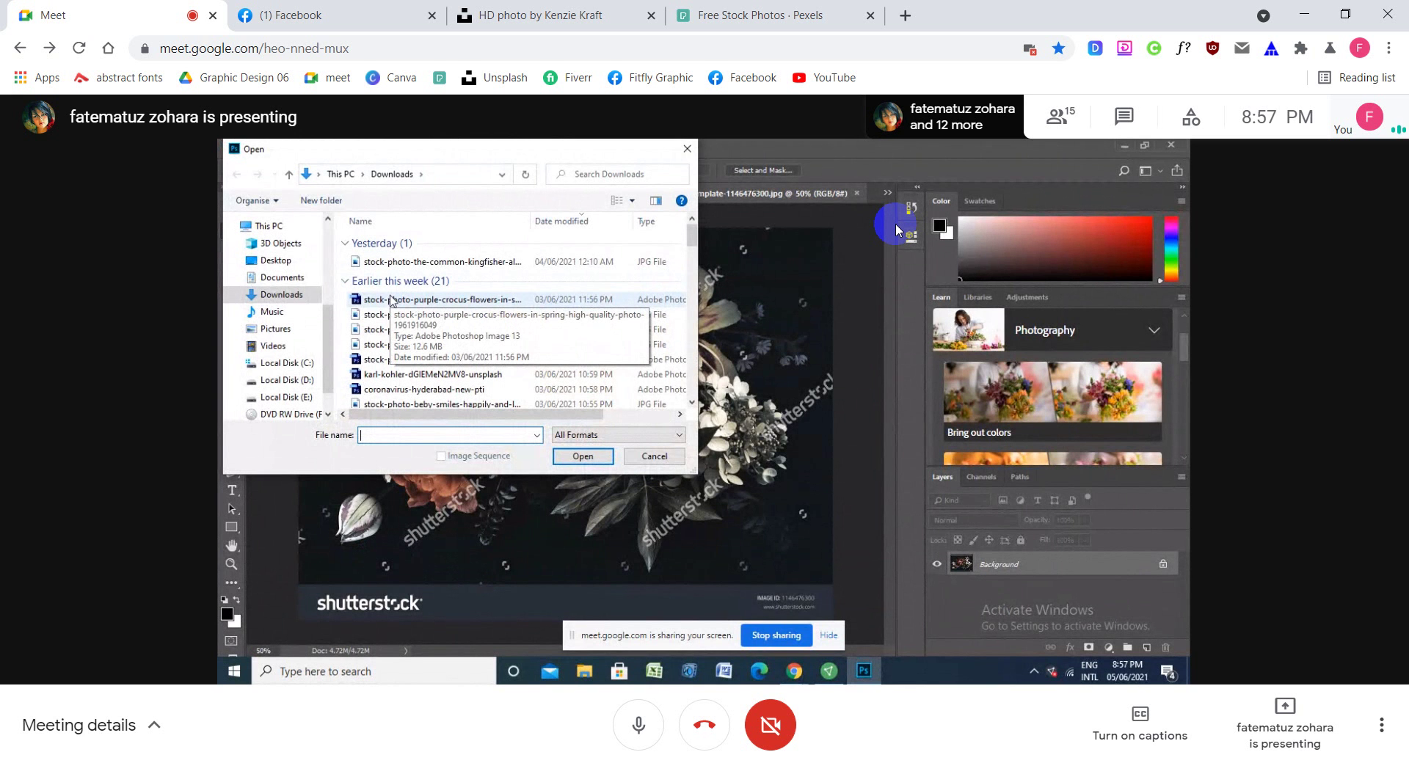
left_click(688, 209)
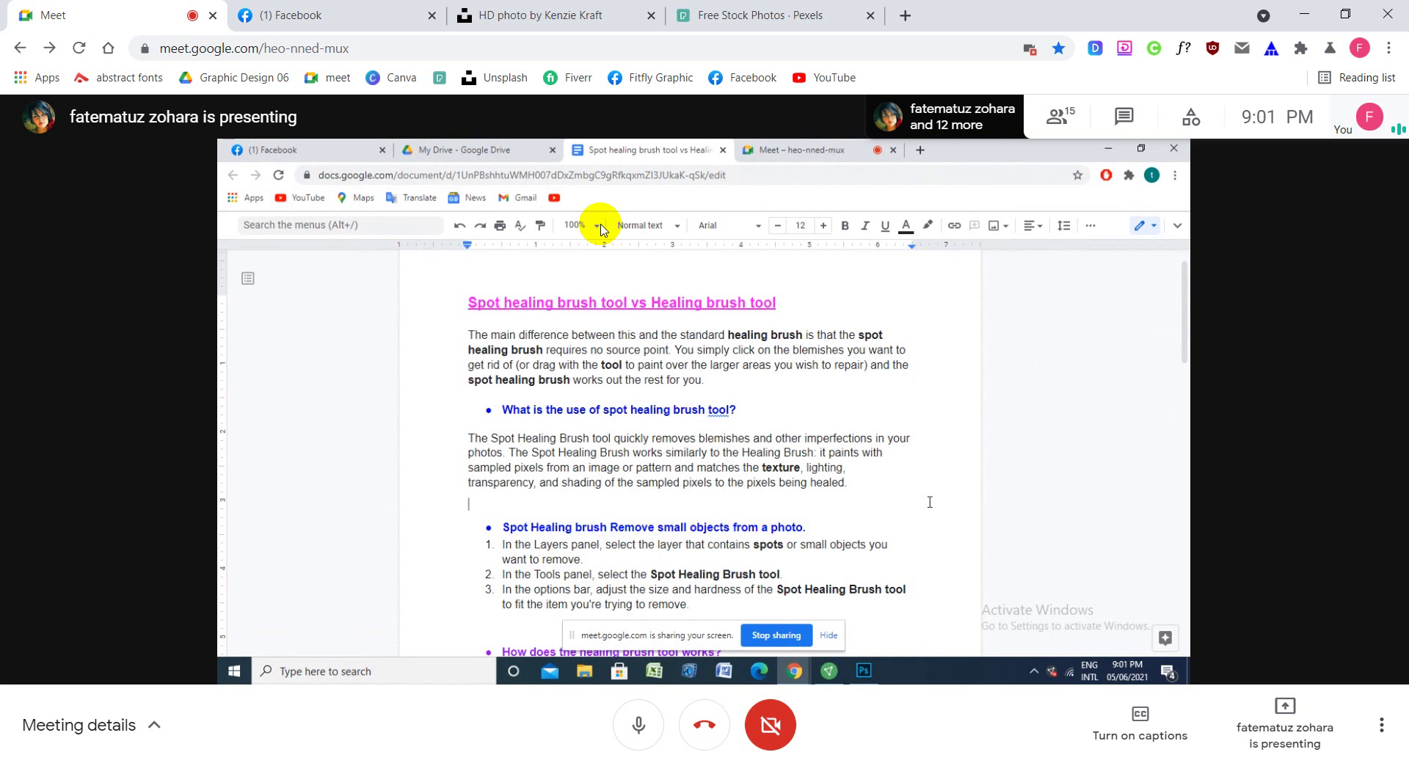
mouse_move(598, 257)
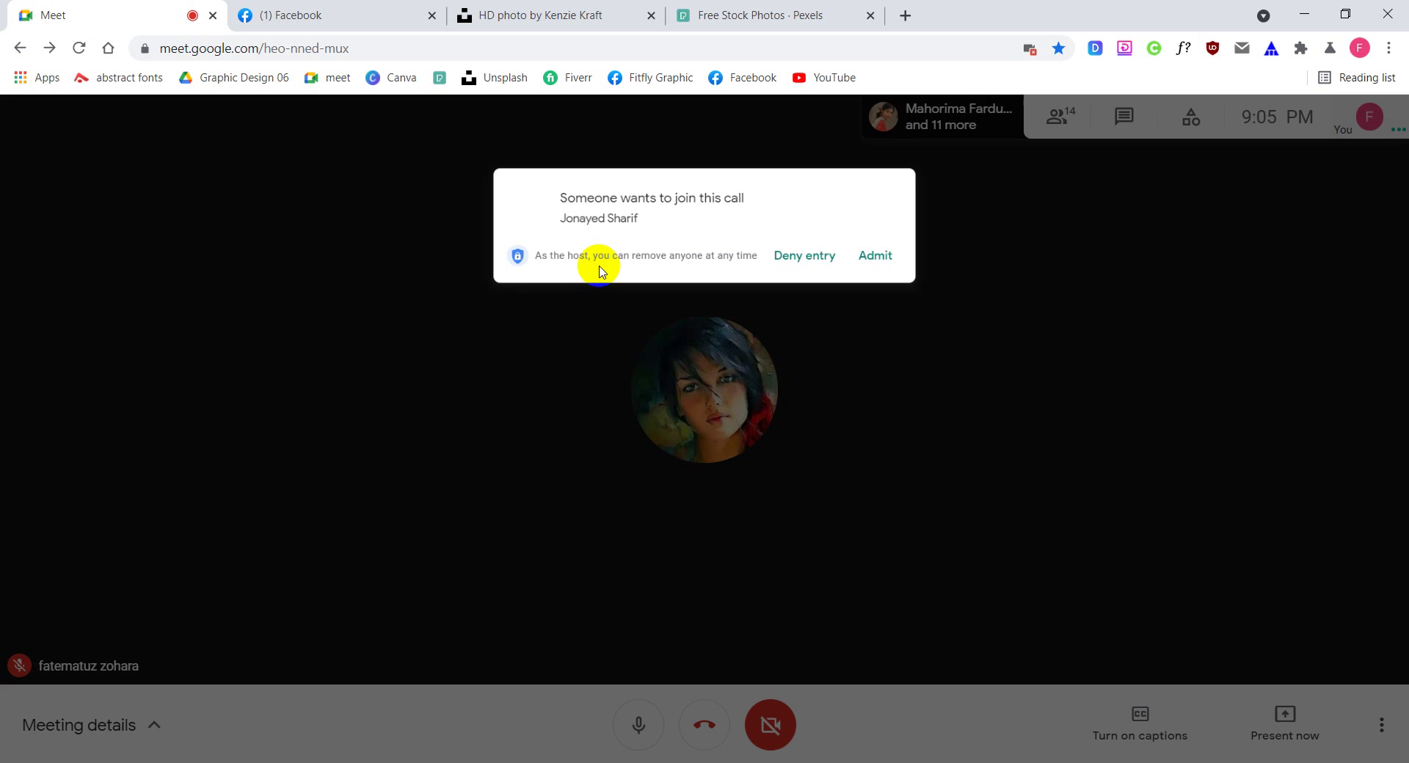
left_click(887, 213)
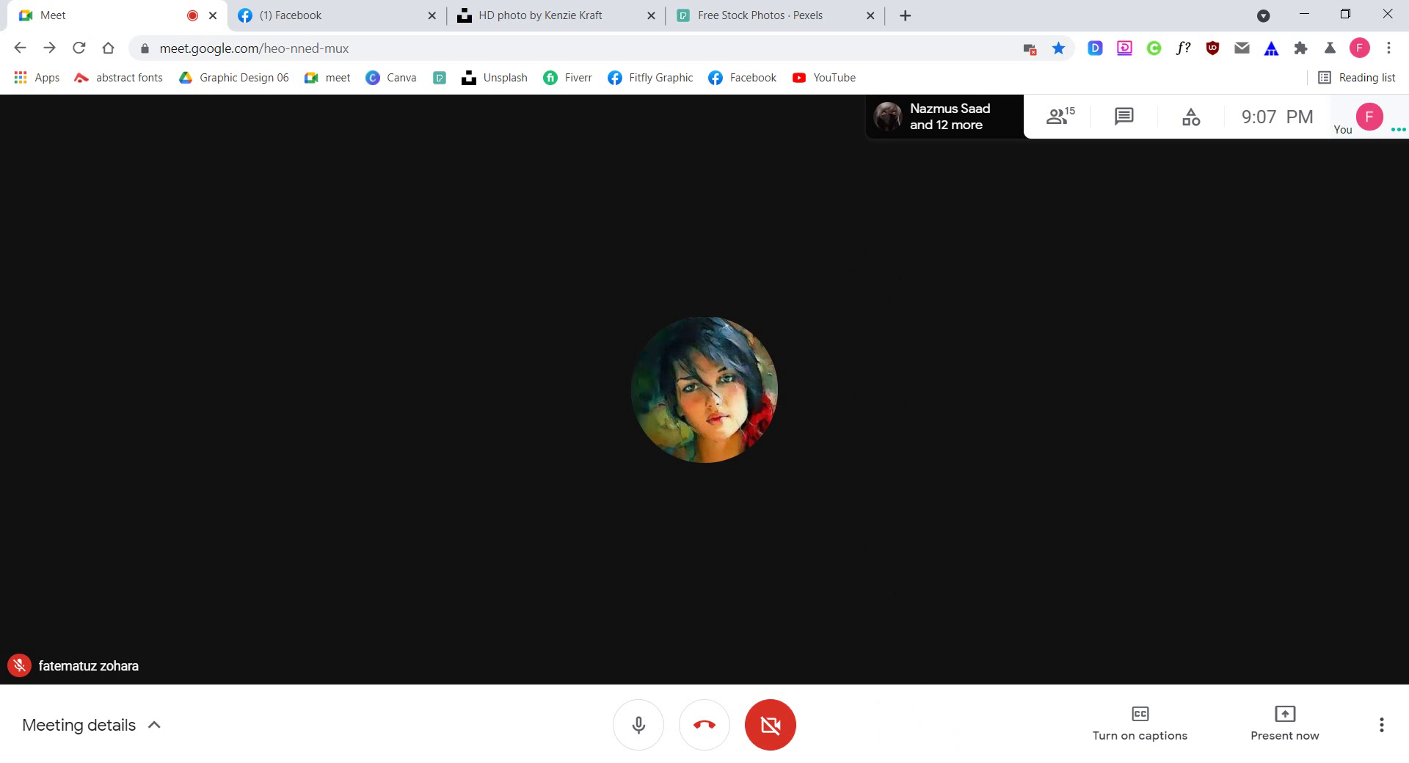
Present the entire screen to the meeting and hide the screen-sharing notice
left_click(1285, 723)
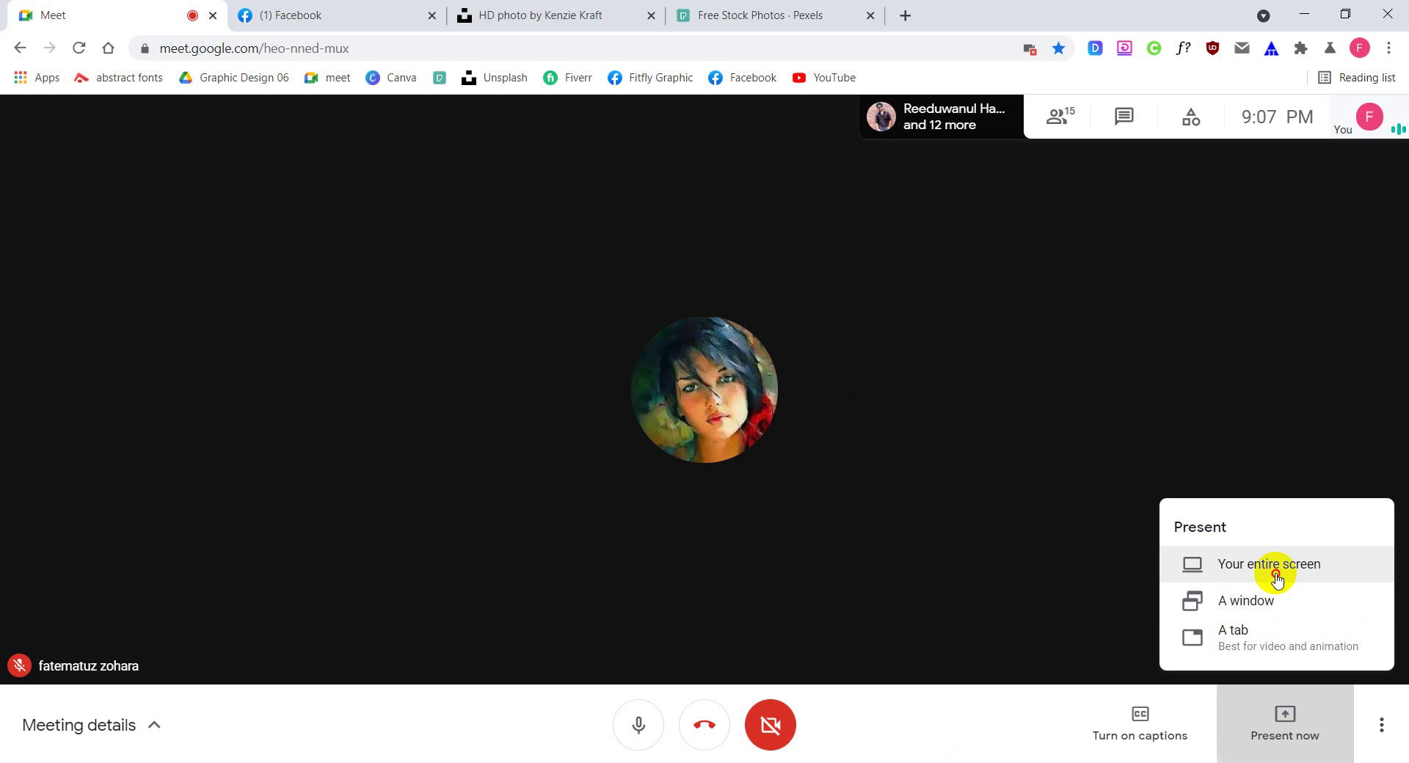
left_click(1274, 571)
left_click(619, 299)
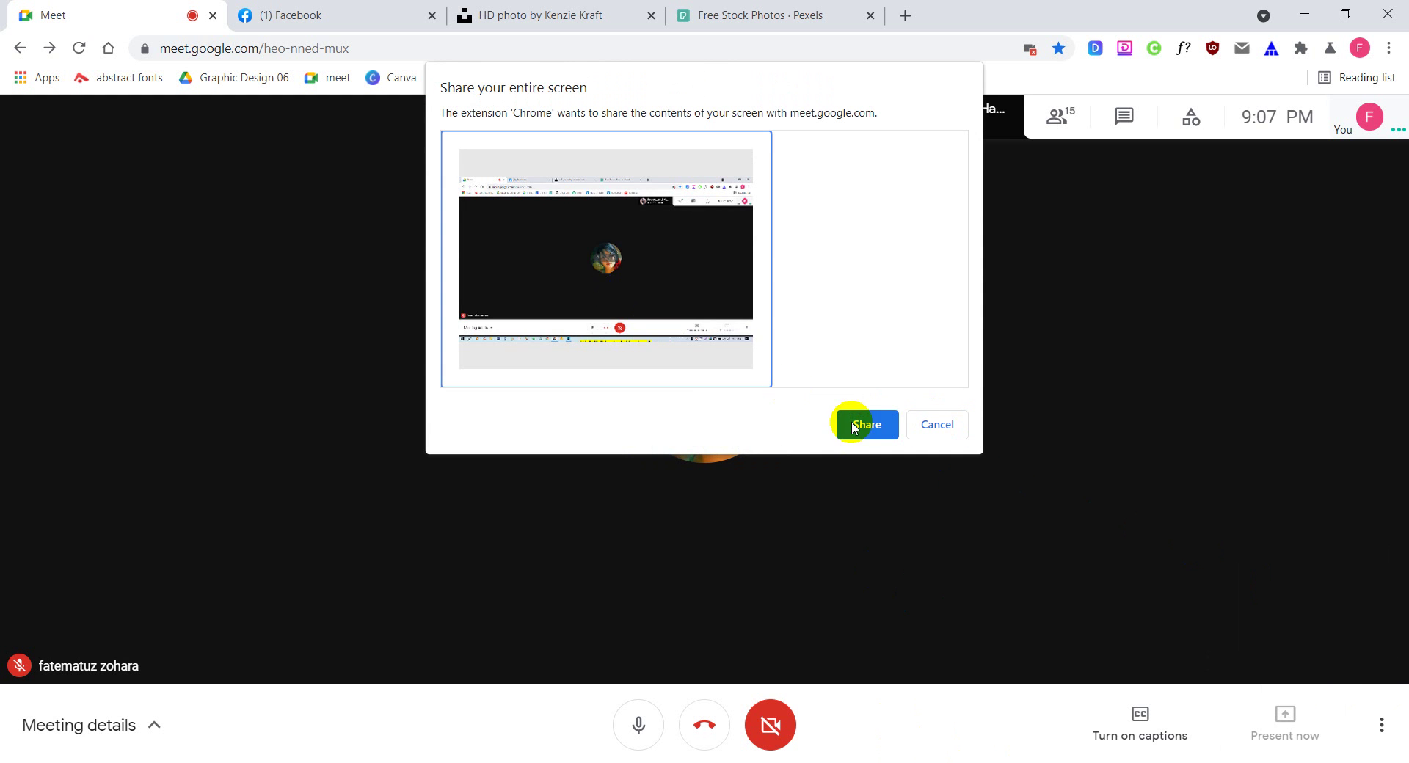
left_click(861, 428)
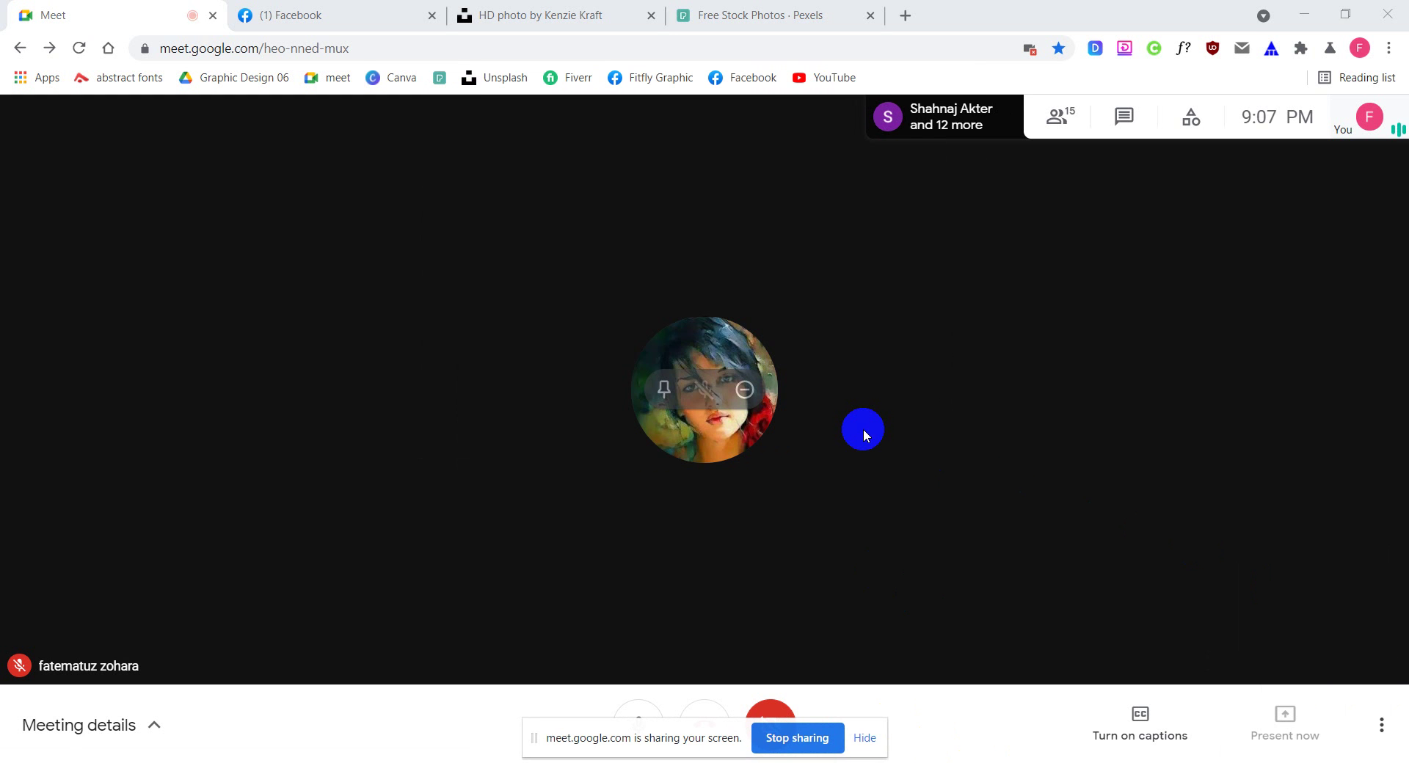
left_click(865, 738)
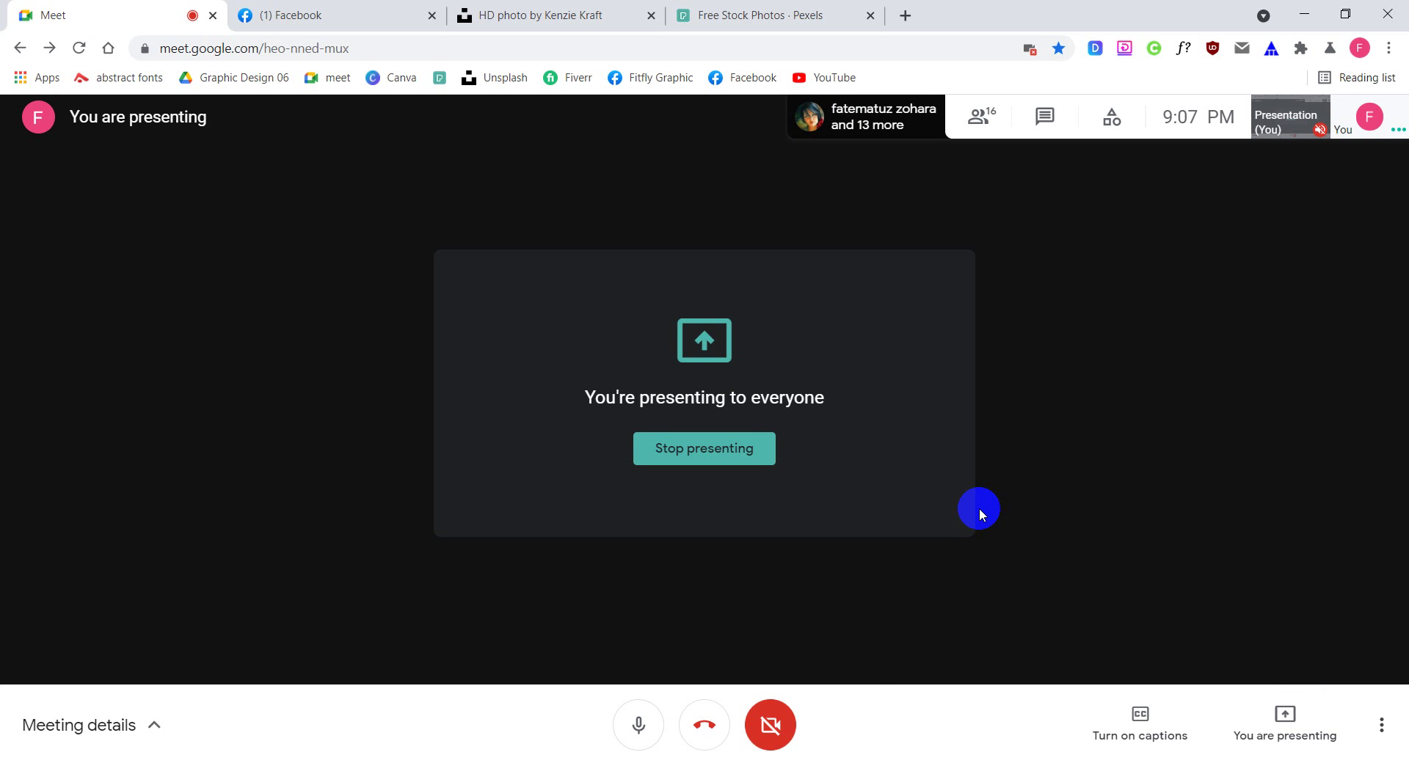
Switch to Unsplash, glancing at Pexels, and close the open portrait photo and its thank-you notice to return to the People photos
left_click(576, 21)
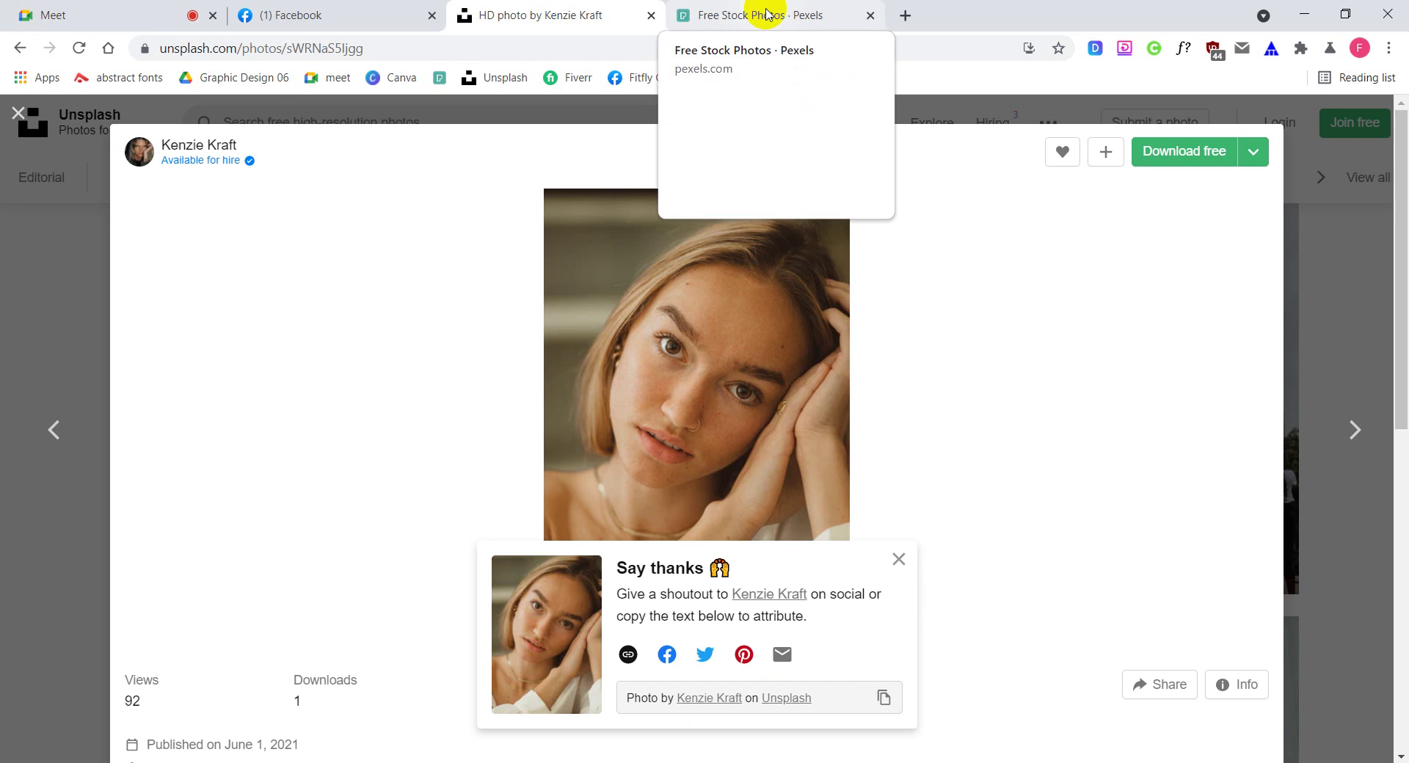
left_click(765, 14)
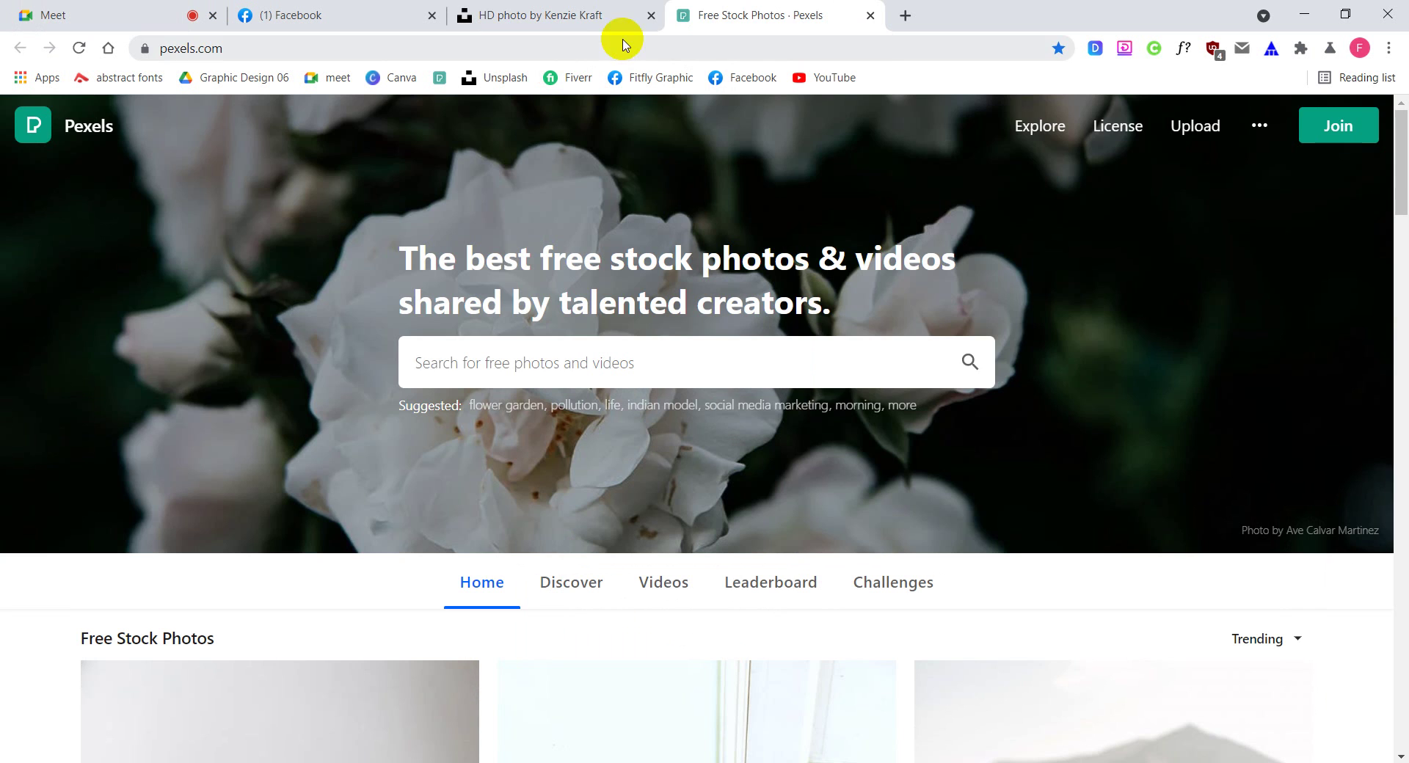
left_click(587, 17)
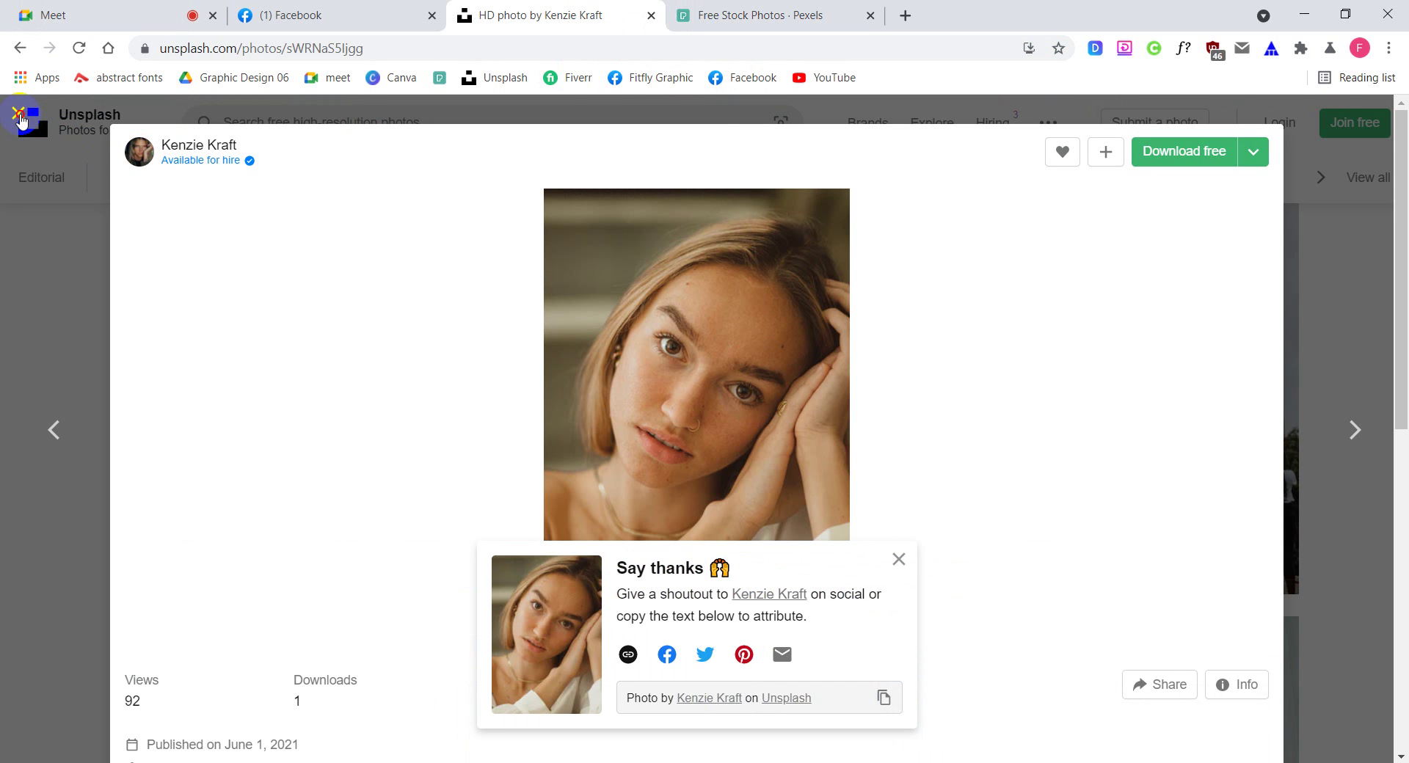
left_click(88, 211)
scroll(328, 497, "down", 1)
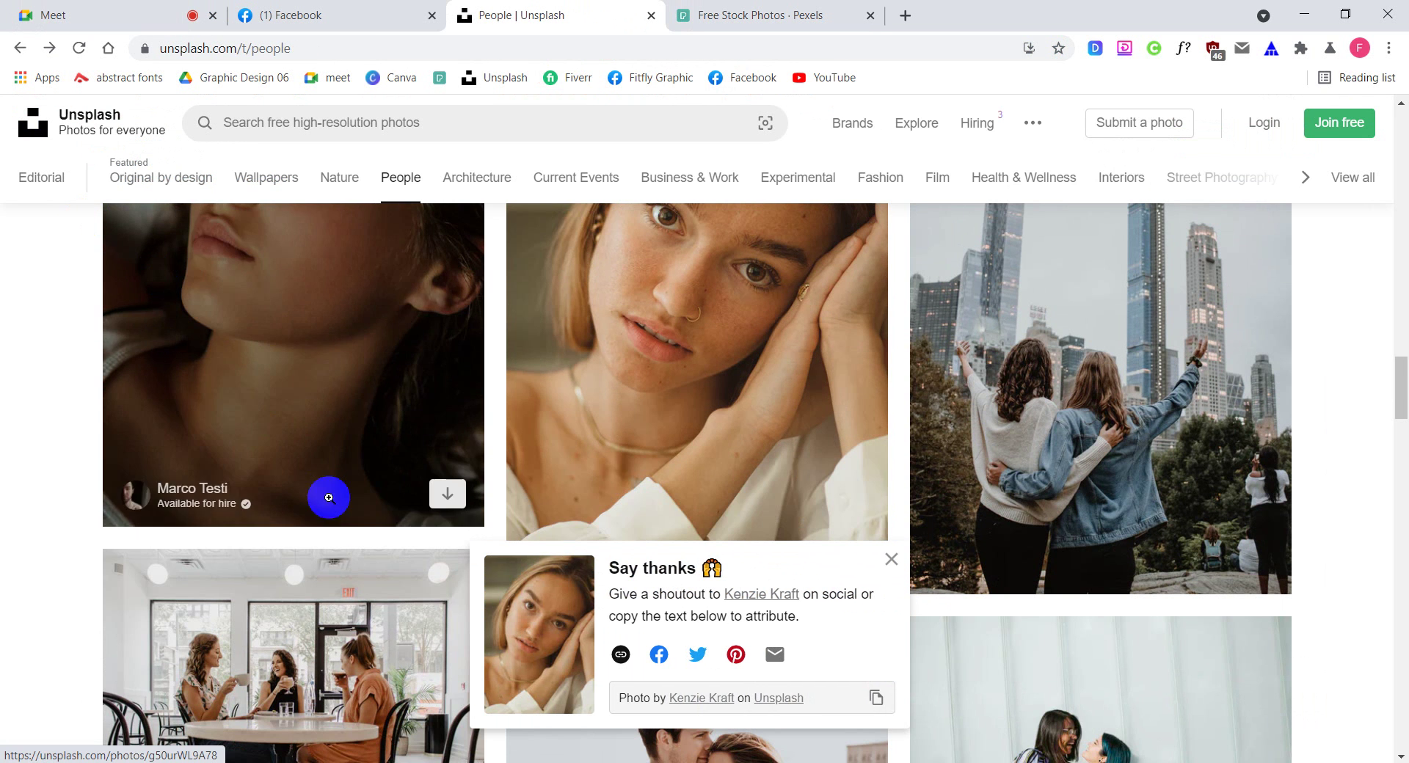
scroll(42, 407, "up", 1)
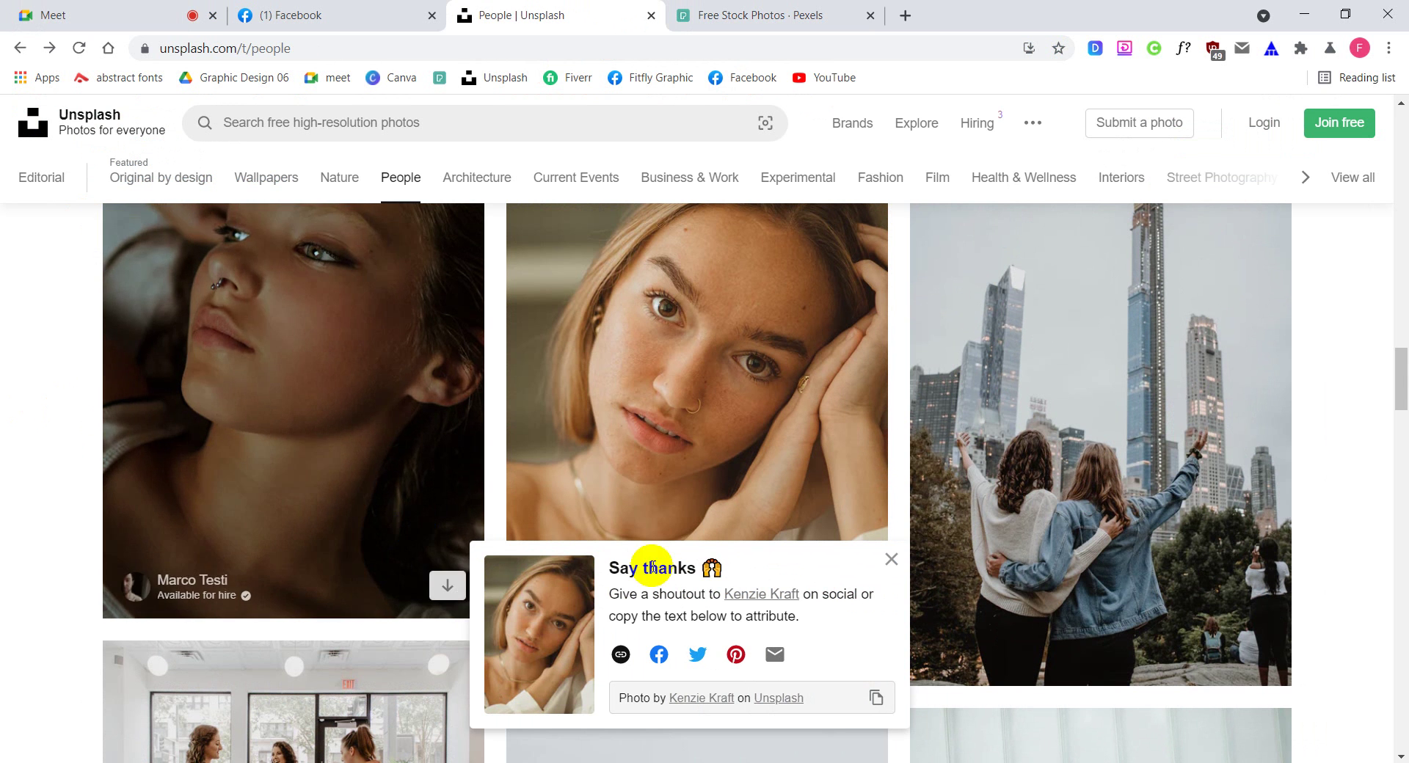
left_click(891, 560)
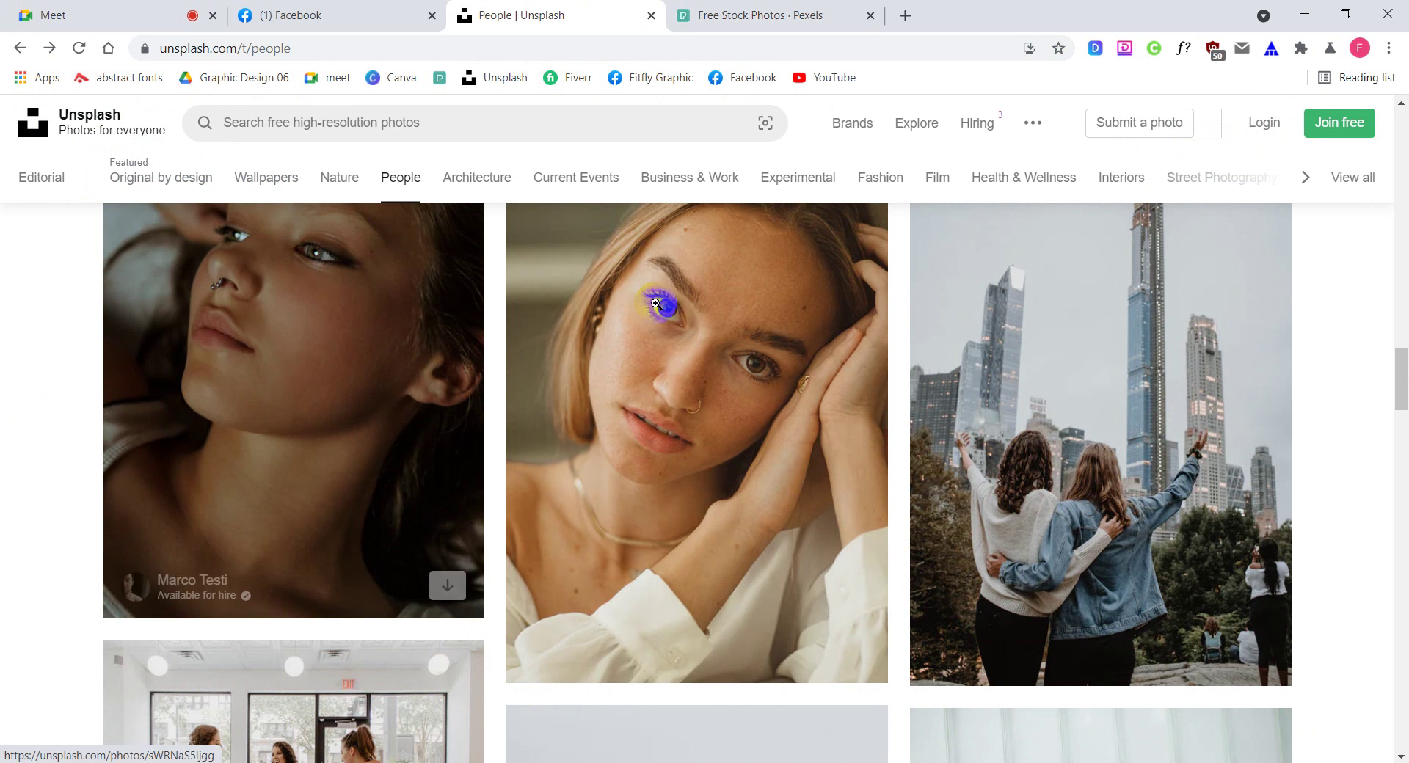
Browse the People photos, open the one of the curly-haired person in black sitting on grass, and enlarge it
scroll(251, 586, "up", 2)
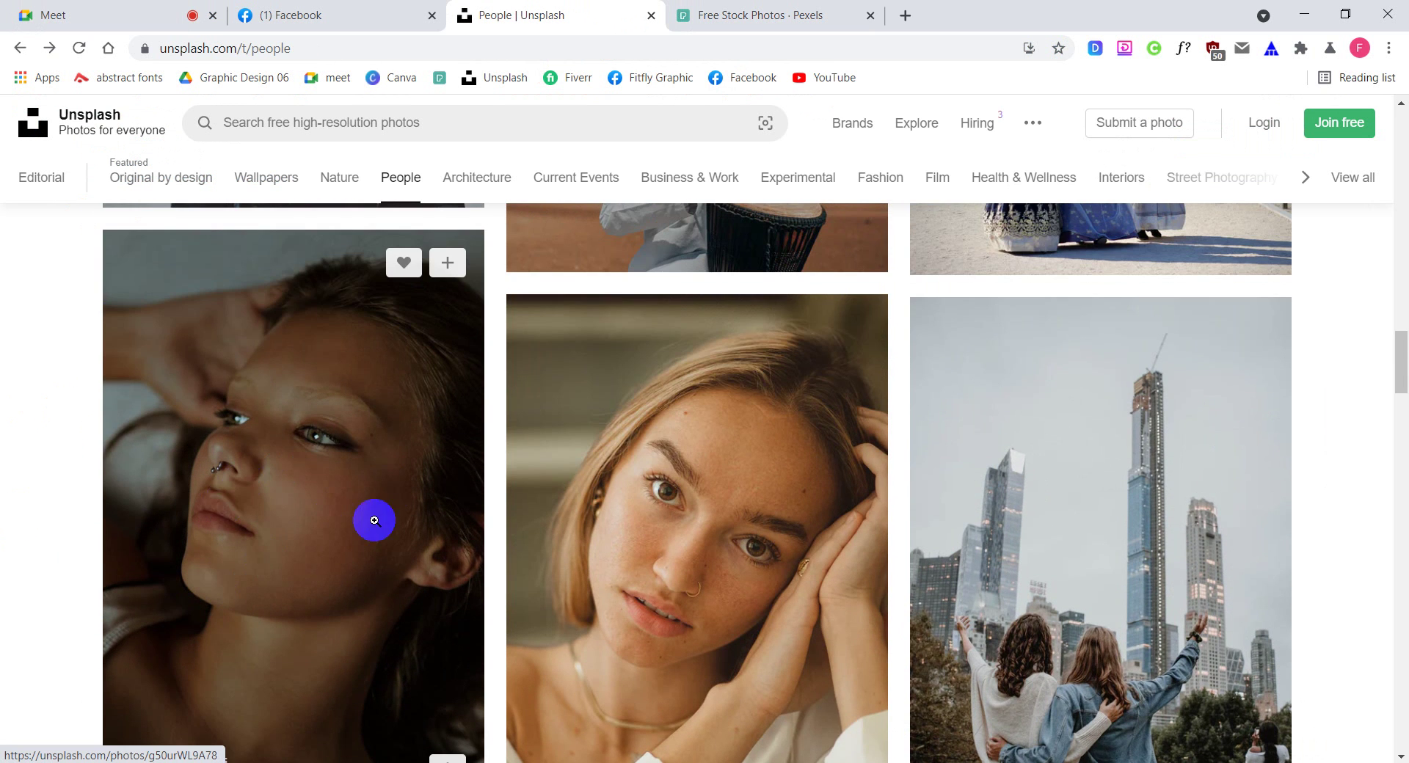
scroll(3, 387, "down", 5)
scroll(4, 392, "down", 2)
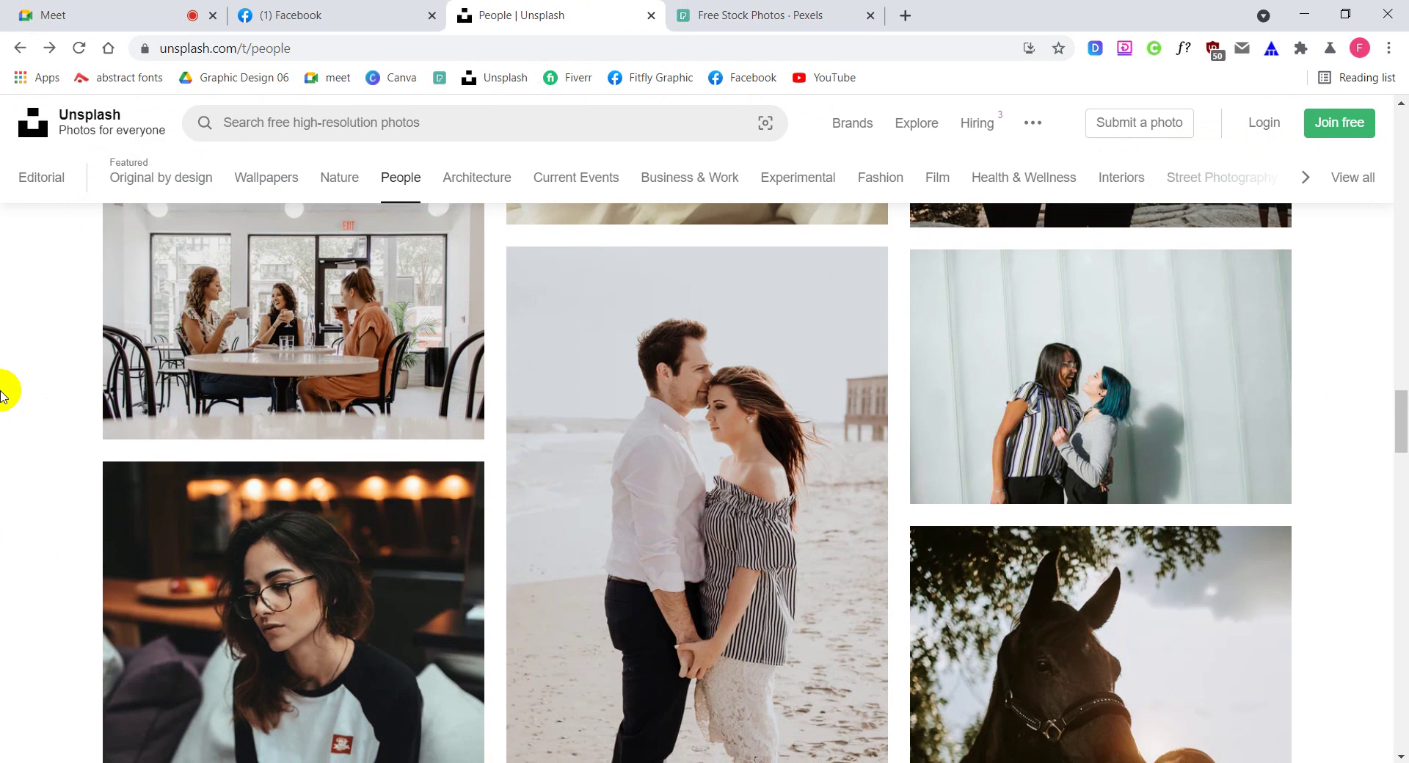
scroll(3, 393, "down", 1)
scroll(3, 393, "down", 6)
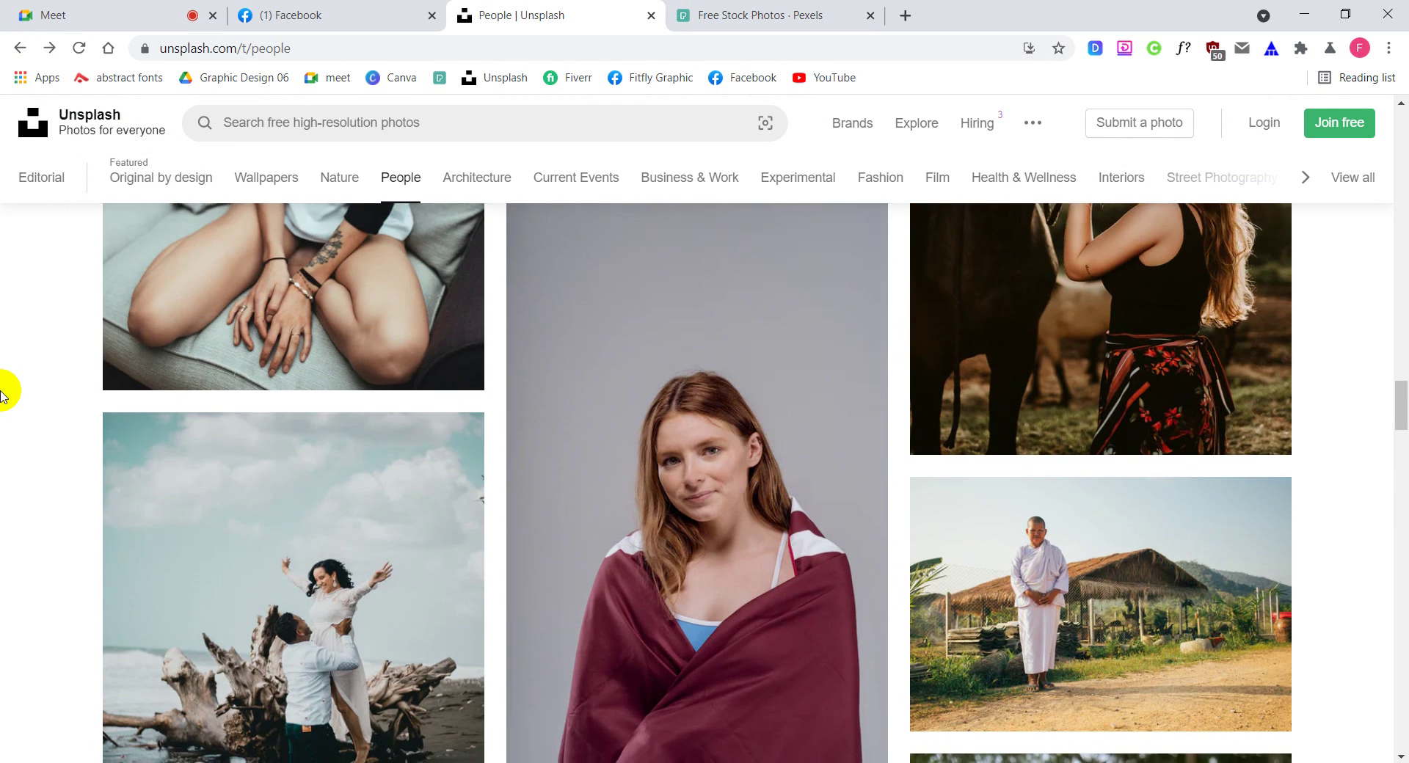
scroll(3, 392, "down", 8)
scroll(3, 393, "up", 2)
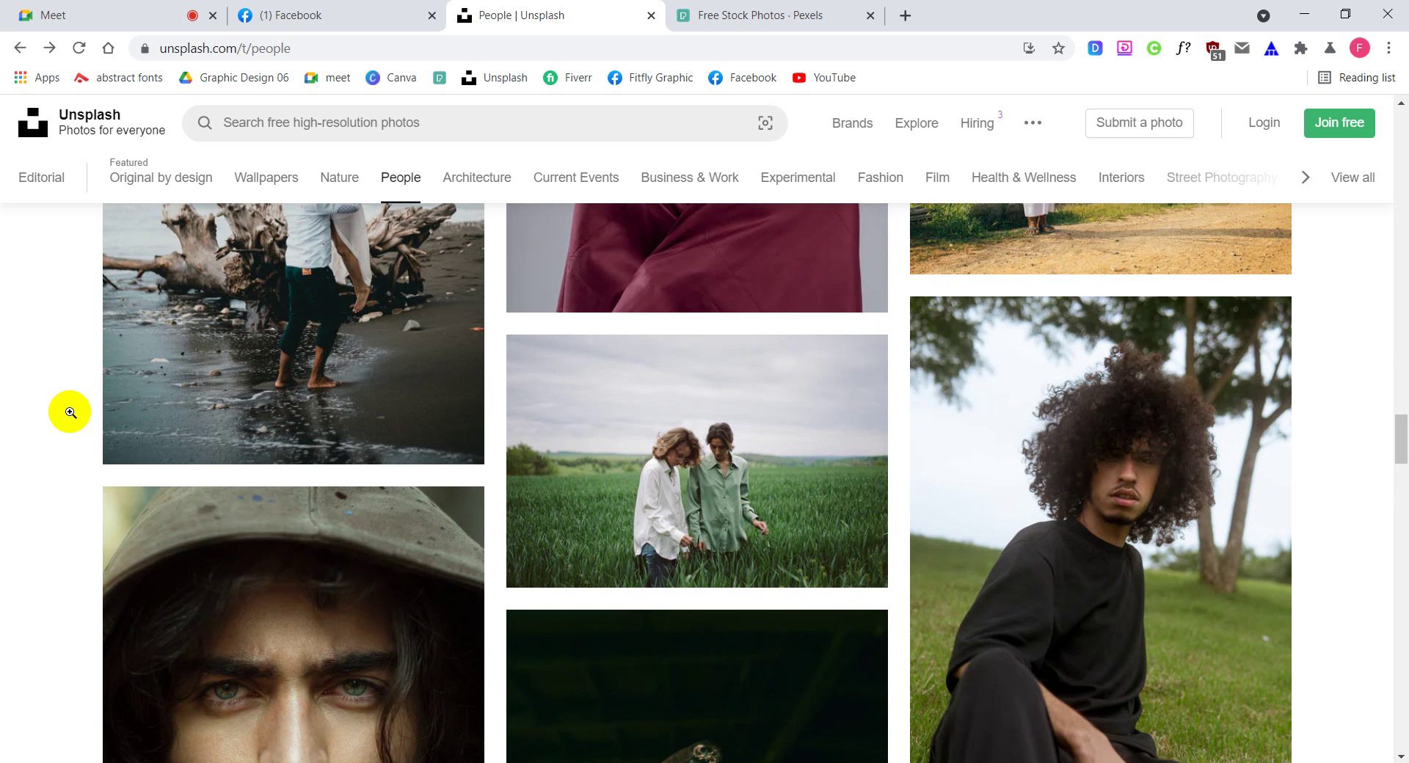
left_click(1085, 475)
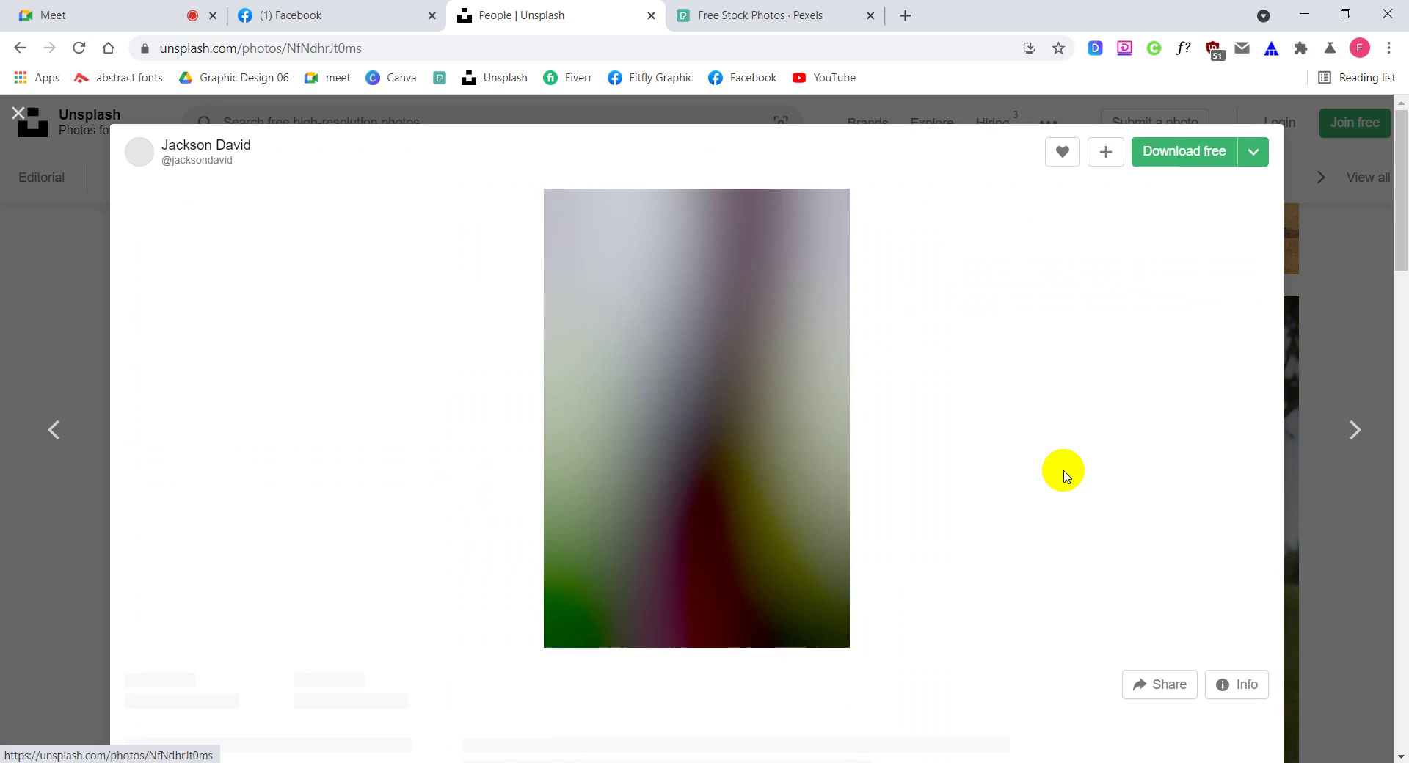
left_click(711, 345)
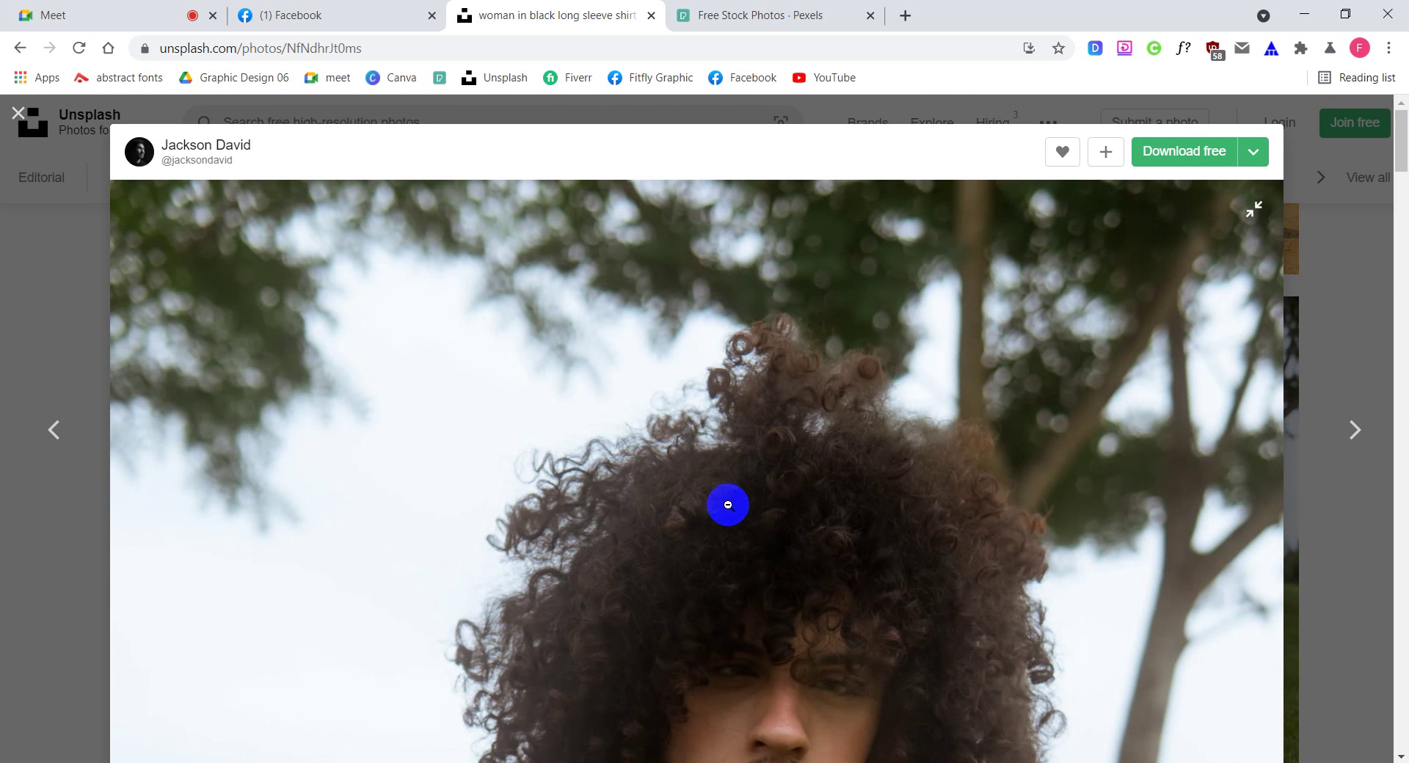
Download the curly-haired portrait in Large (2400x3600) size and close the photo and its thank-you notice
left_click(1254, 151)
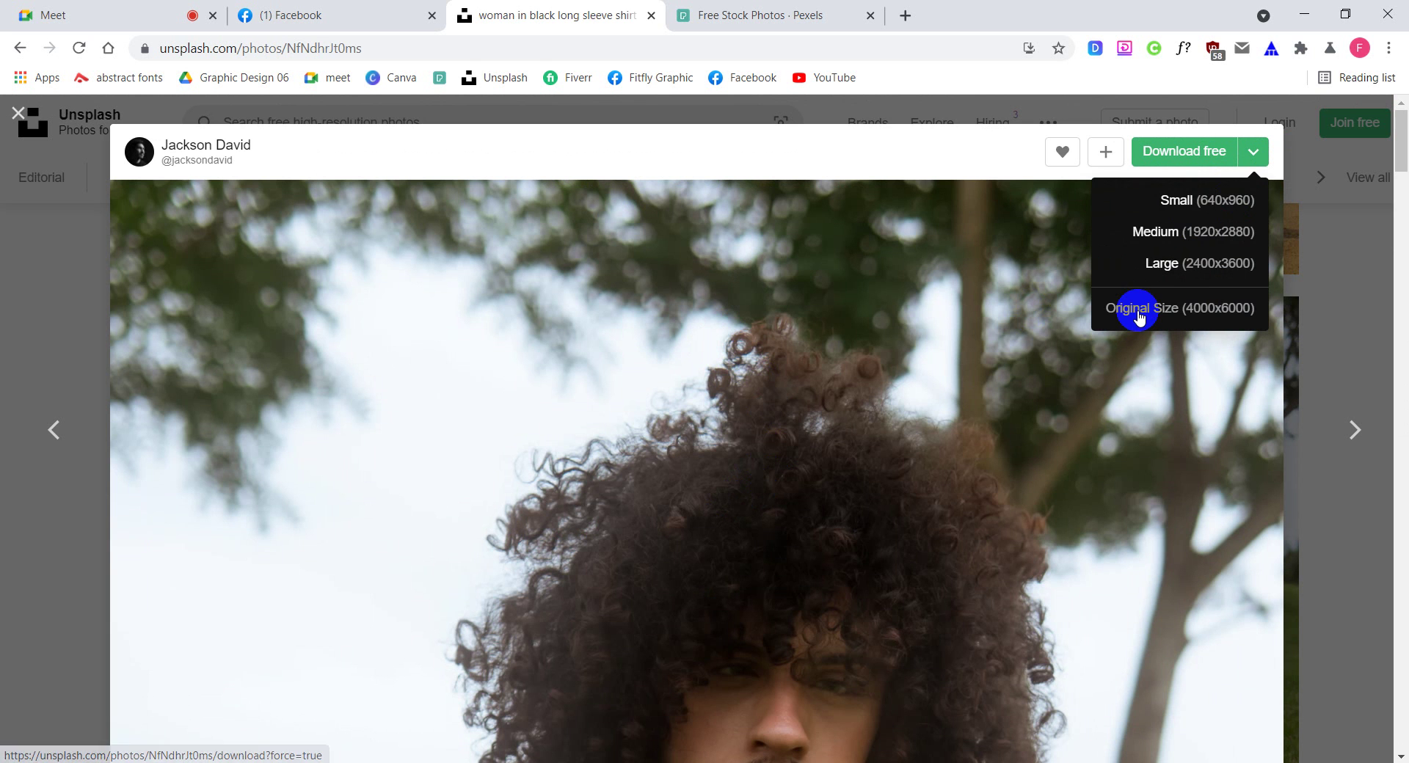
left_click(1162, 263)
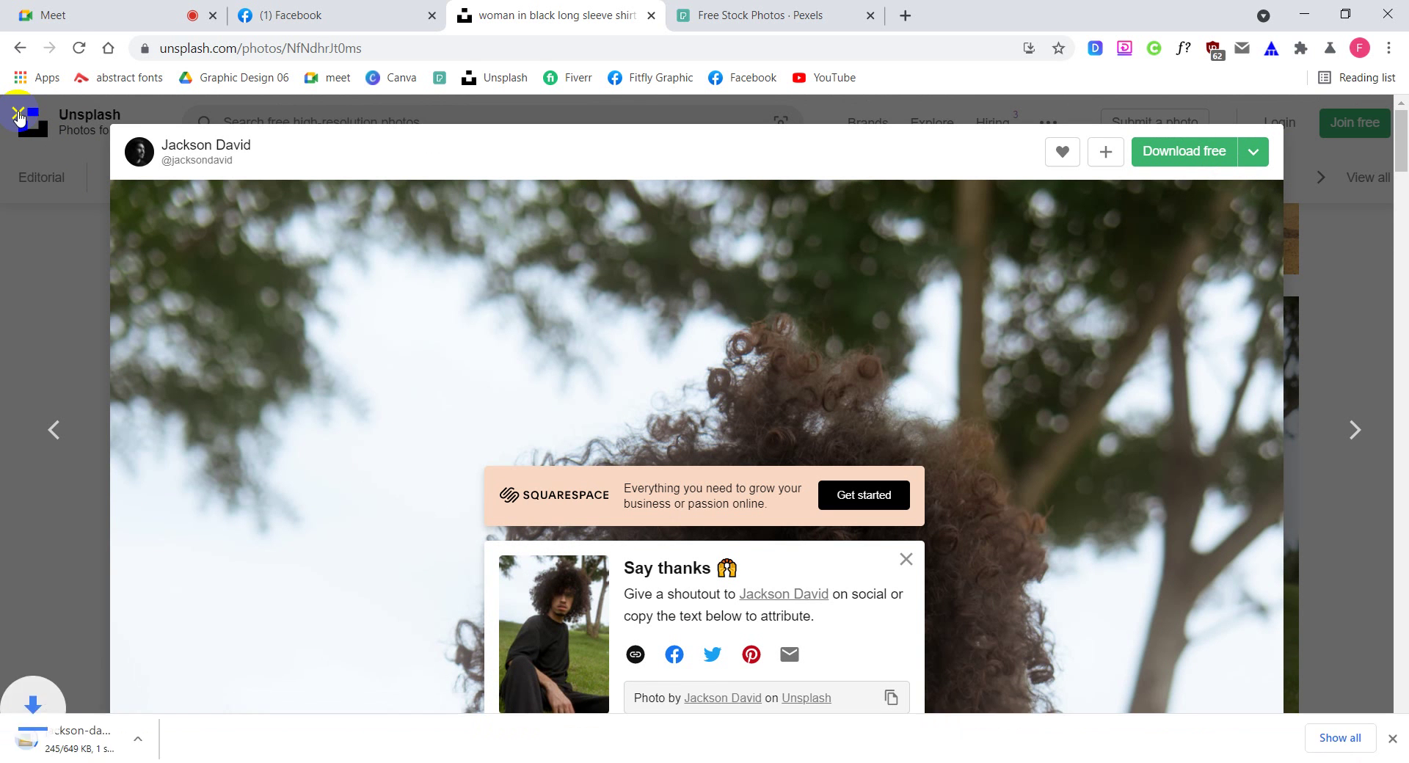
left_click(19, 116)
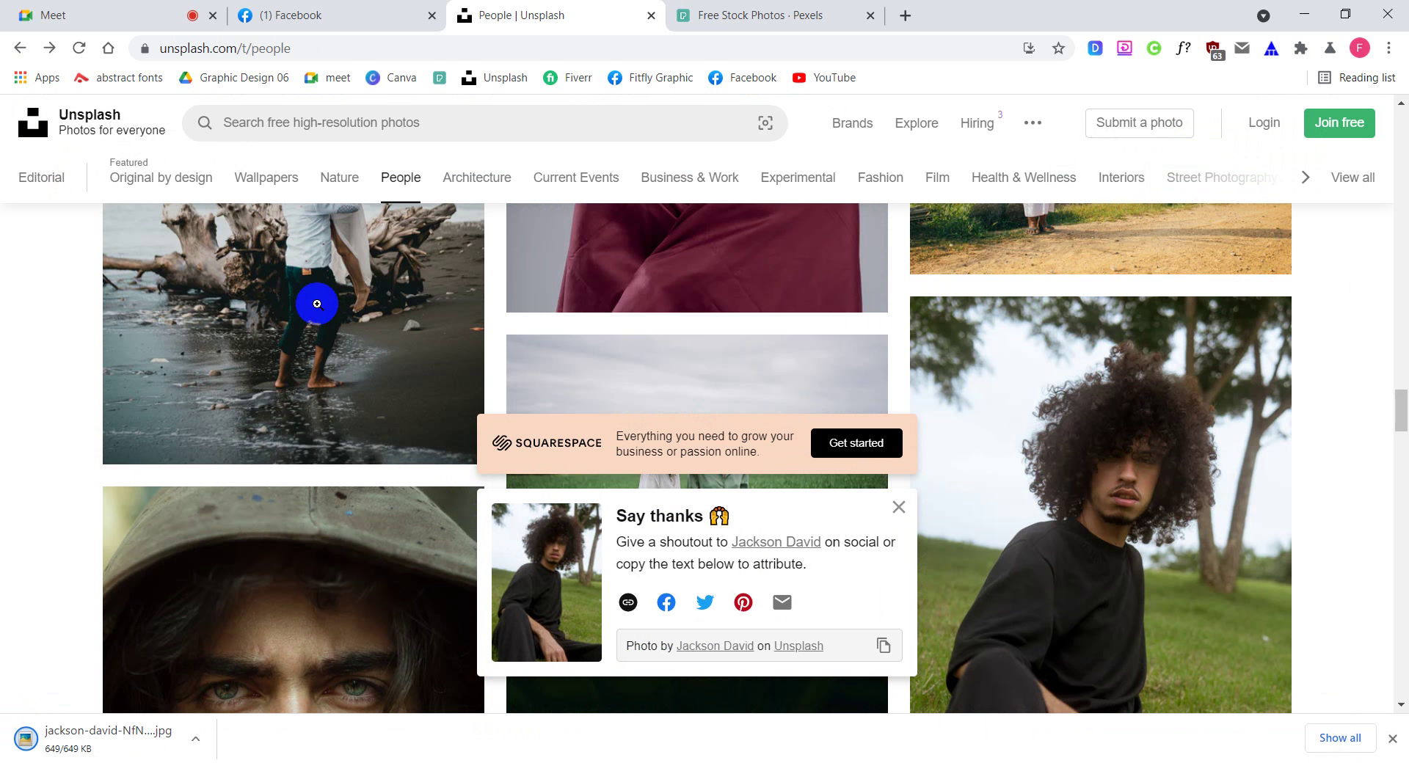
left_click(898, 509)
Browse further through the People photos and search the site for "pimple face"
scroll(577, 385, "down", 6)
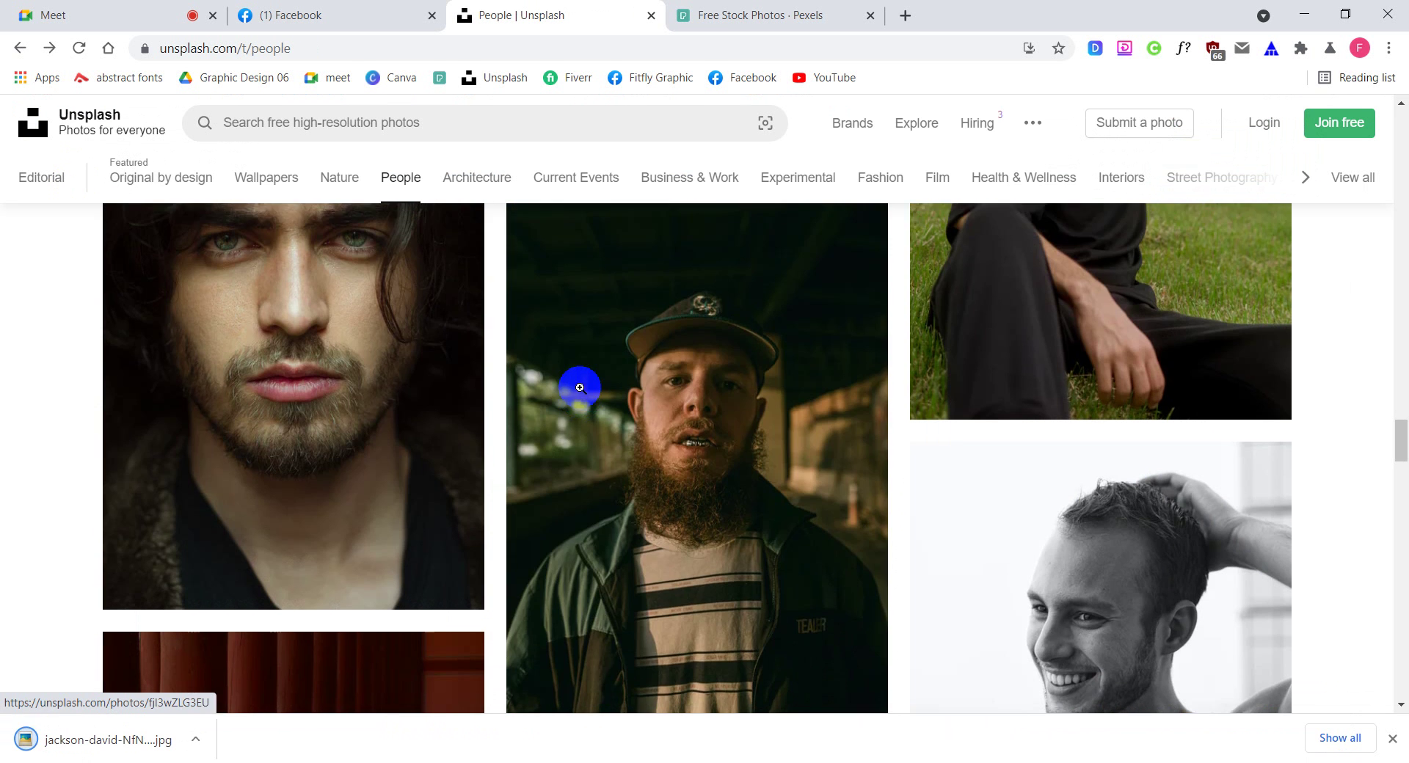
scroll(578, 386, "down", 13)
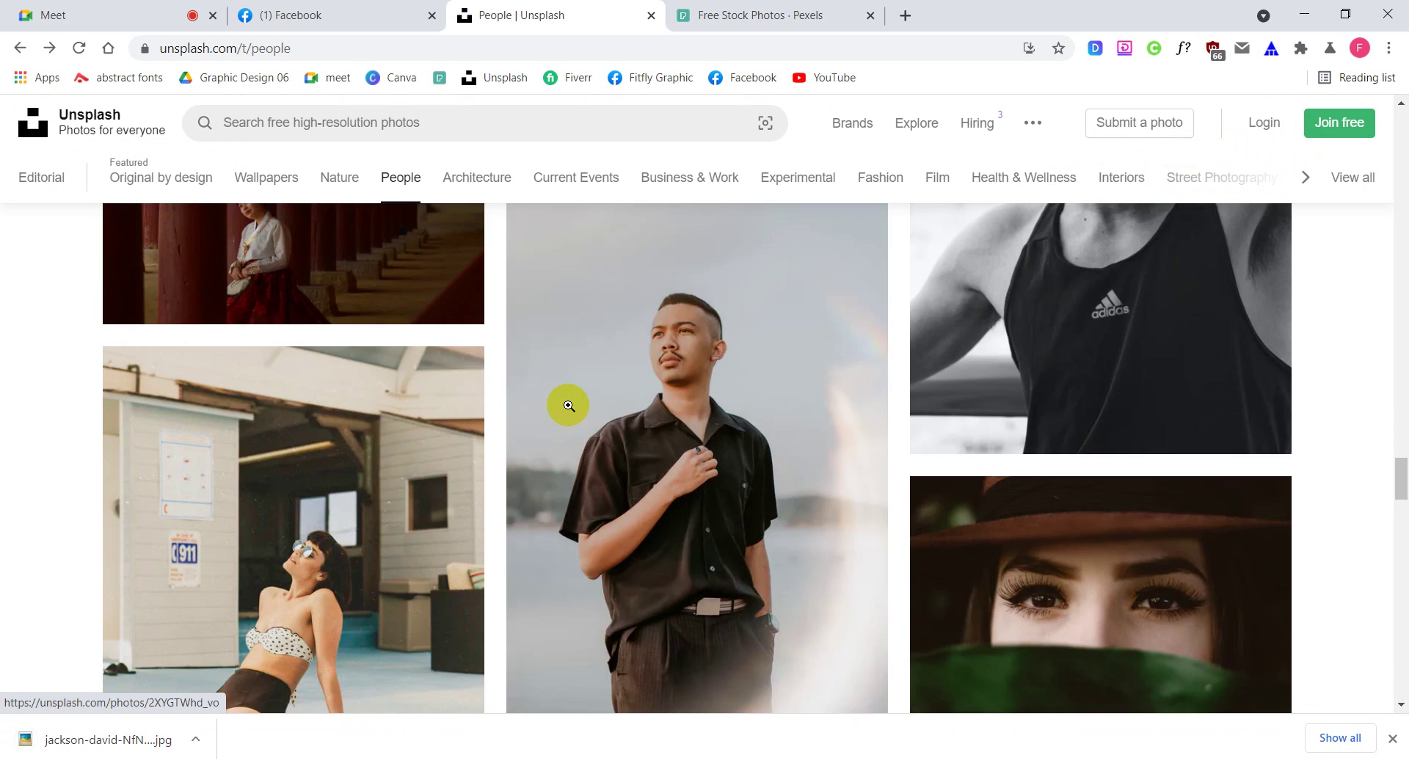
scroll(569, 406, "down", 3)
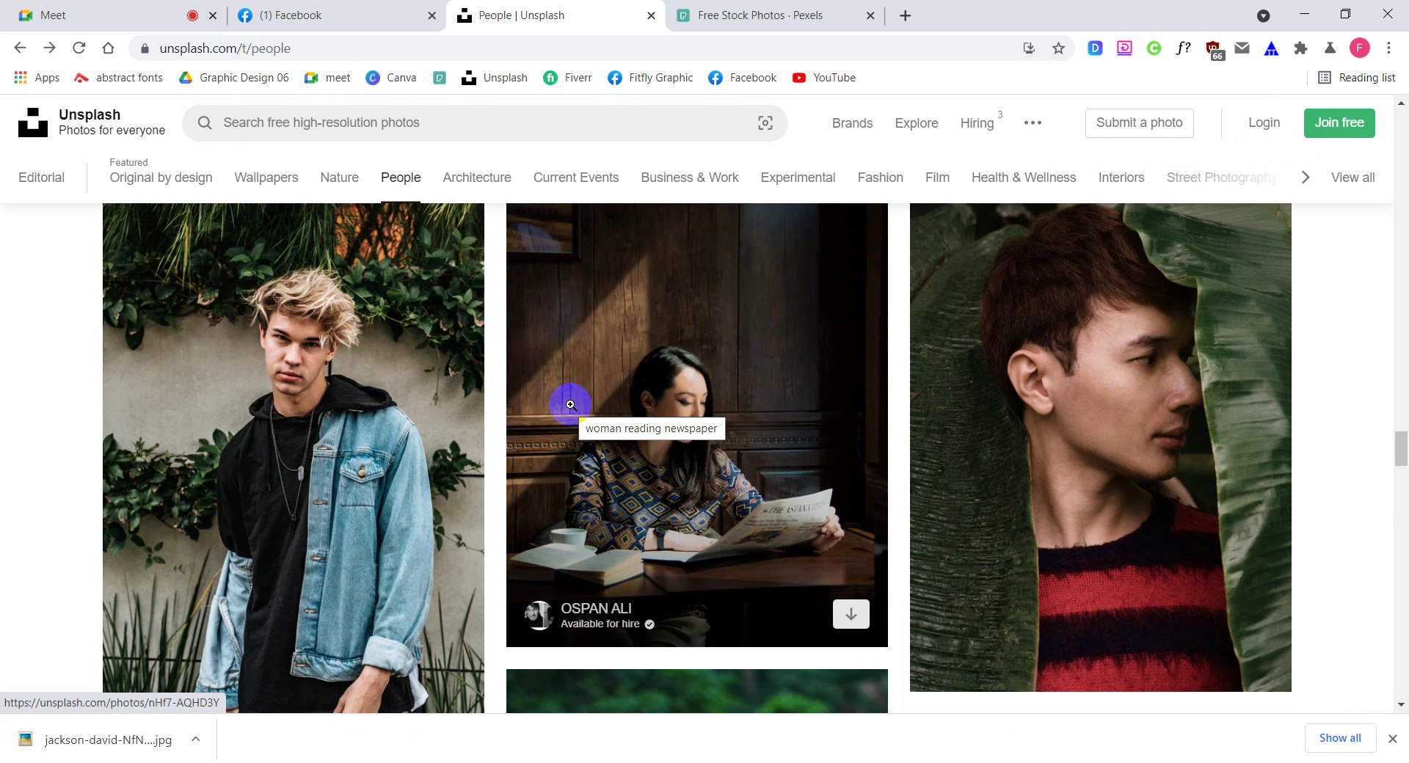
scroll(569, 406, "down", 1)
left_click(386, 123)
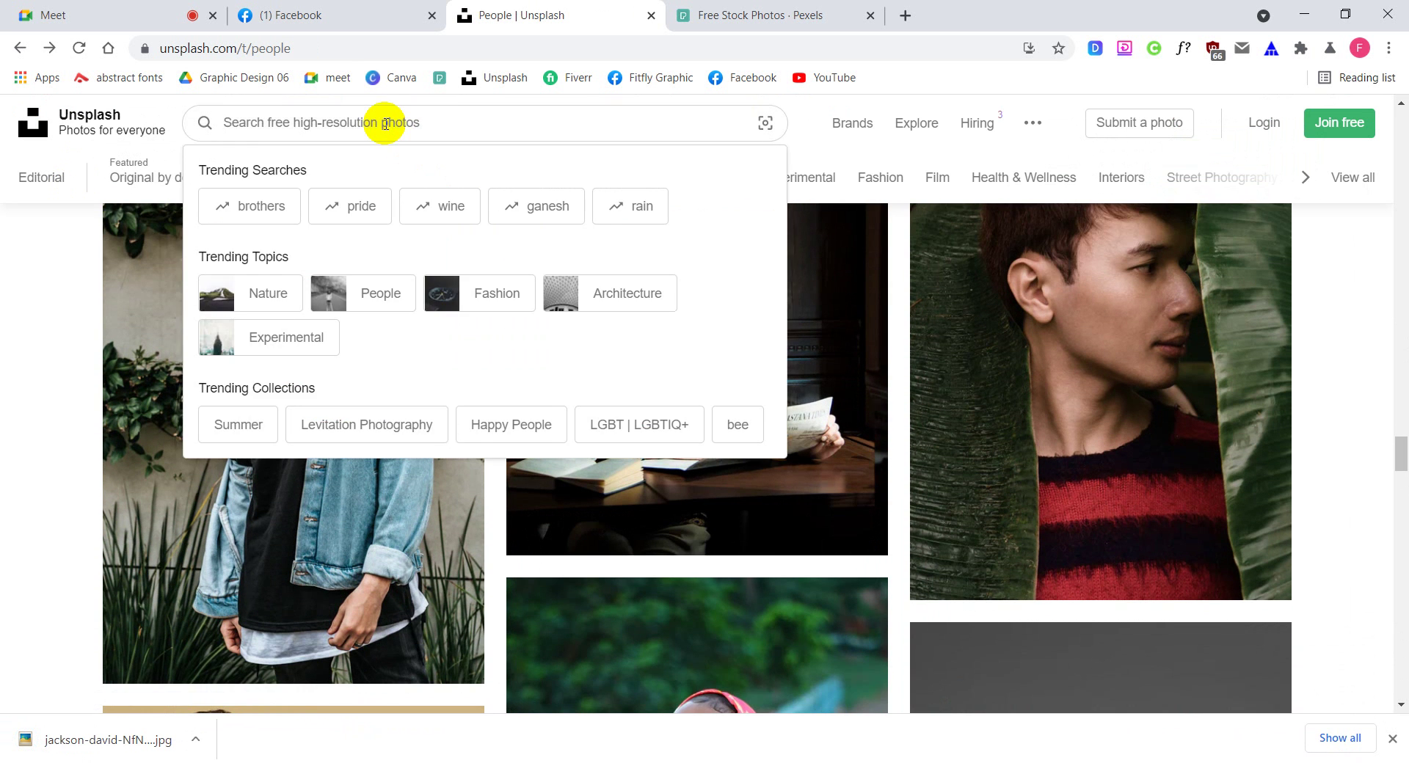
type("pl")
type("mple")
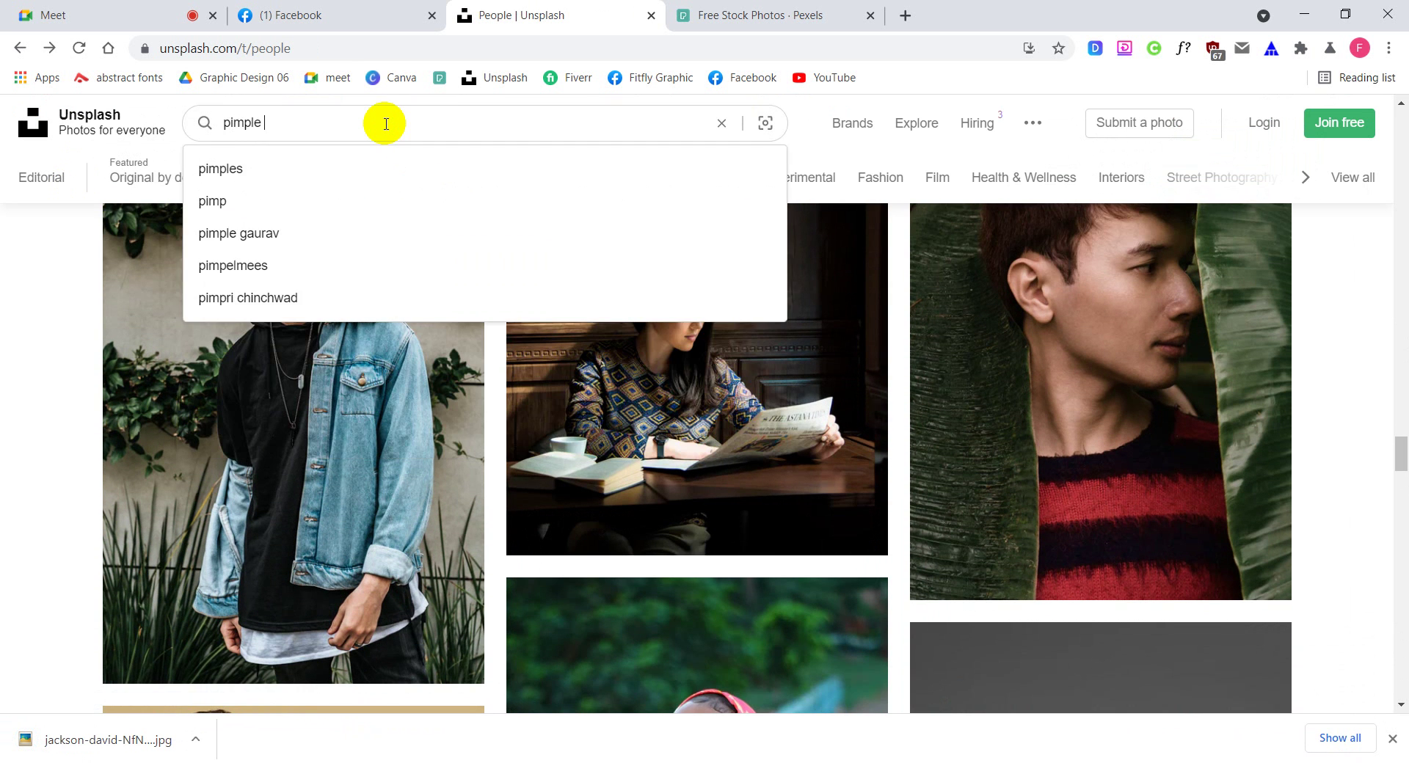
type(" face")
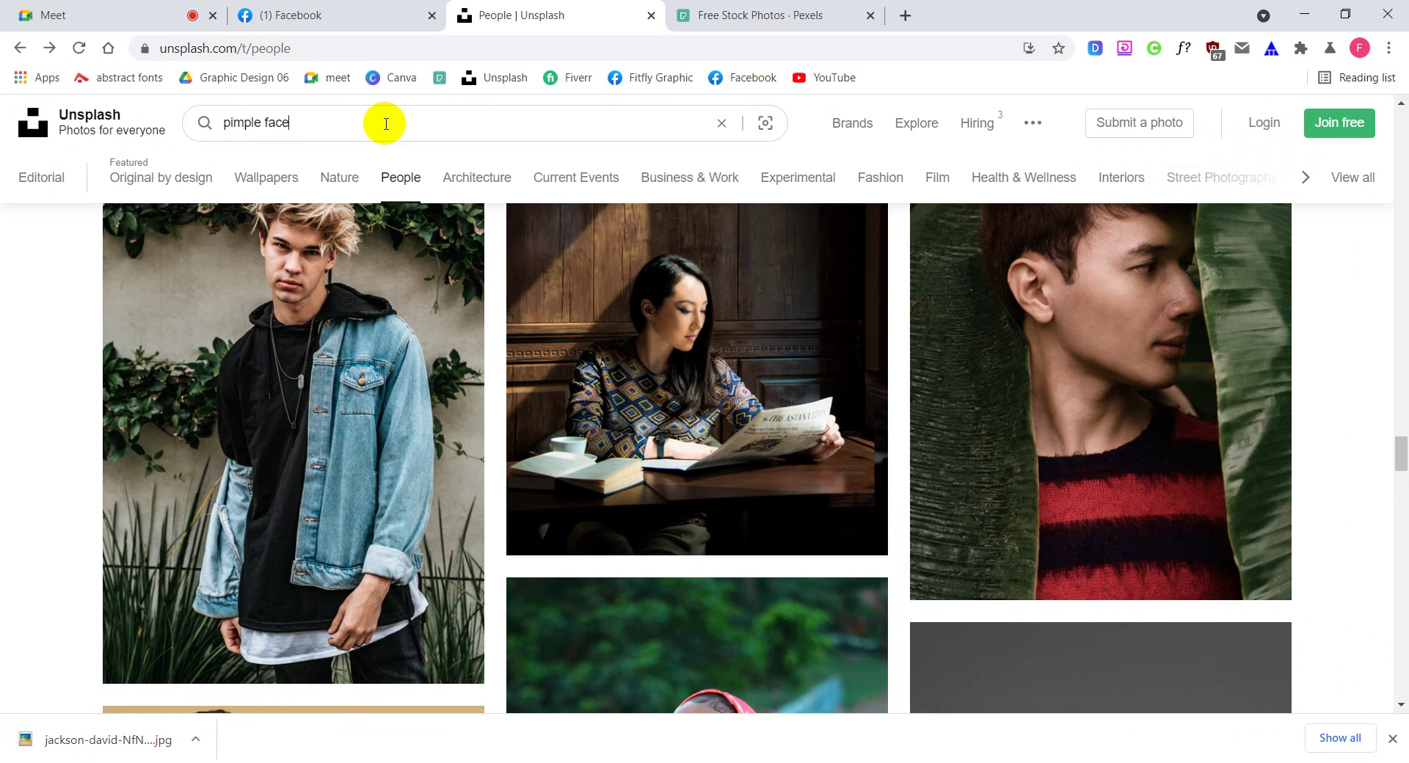
key("Return")
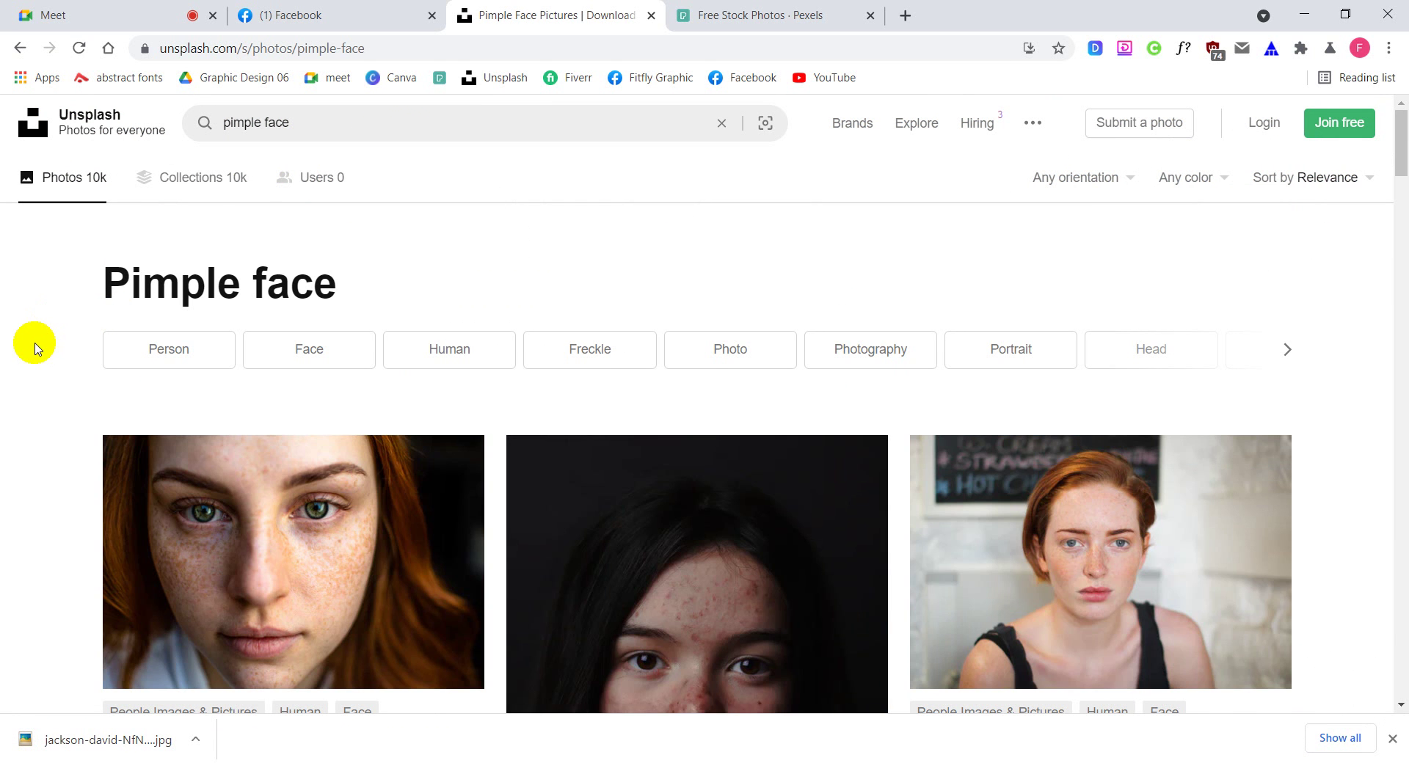
Browse the pimple face results and open the photo of the dark-haired young man in a black jacket
scroll(34, 348, "down", 4)
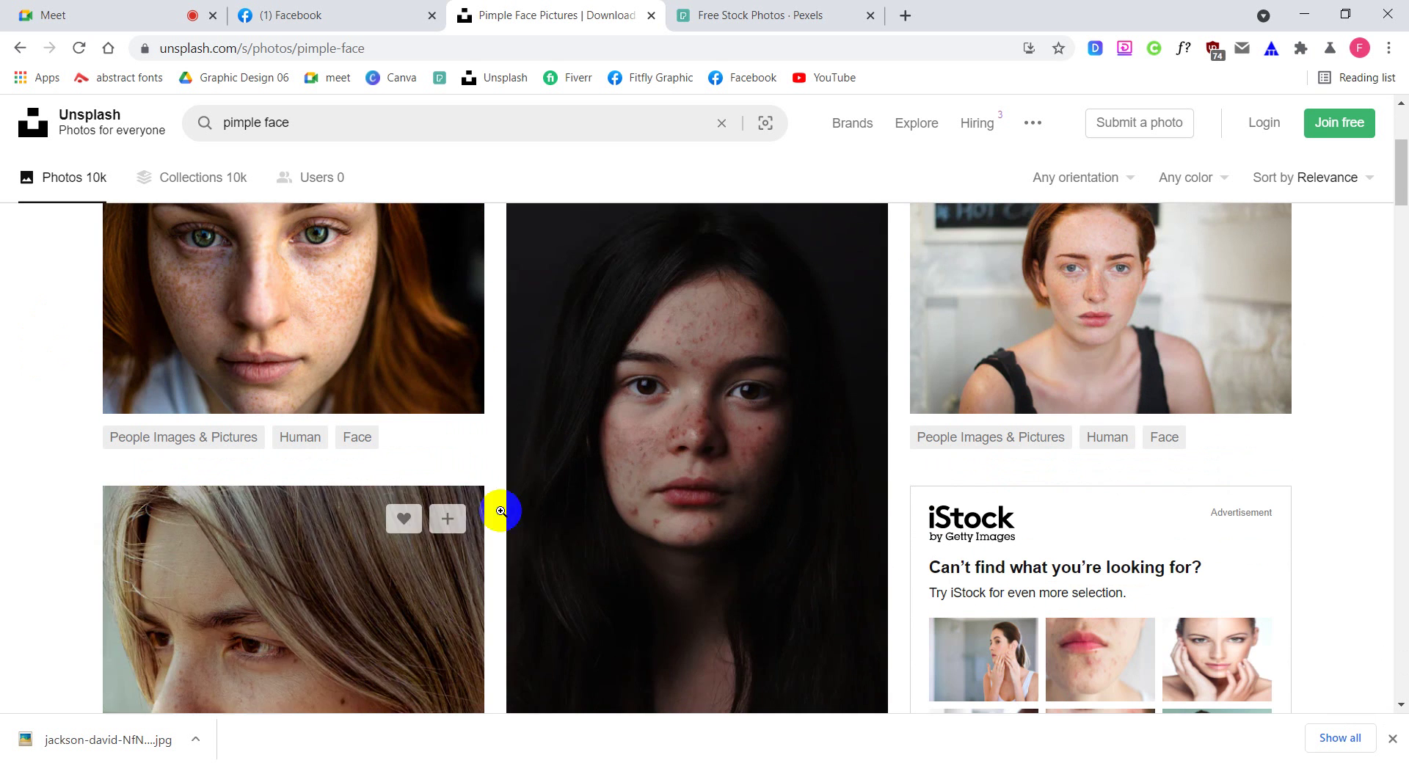
scroll(33, 552, "down", 4)
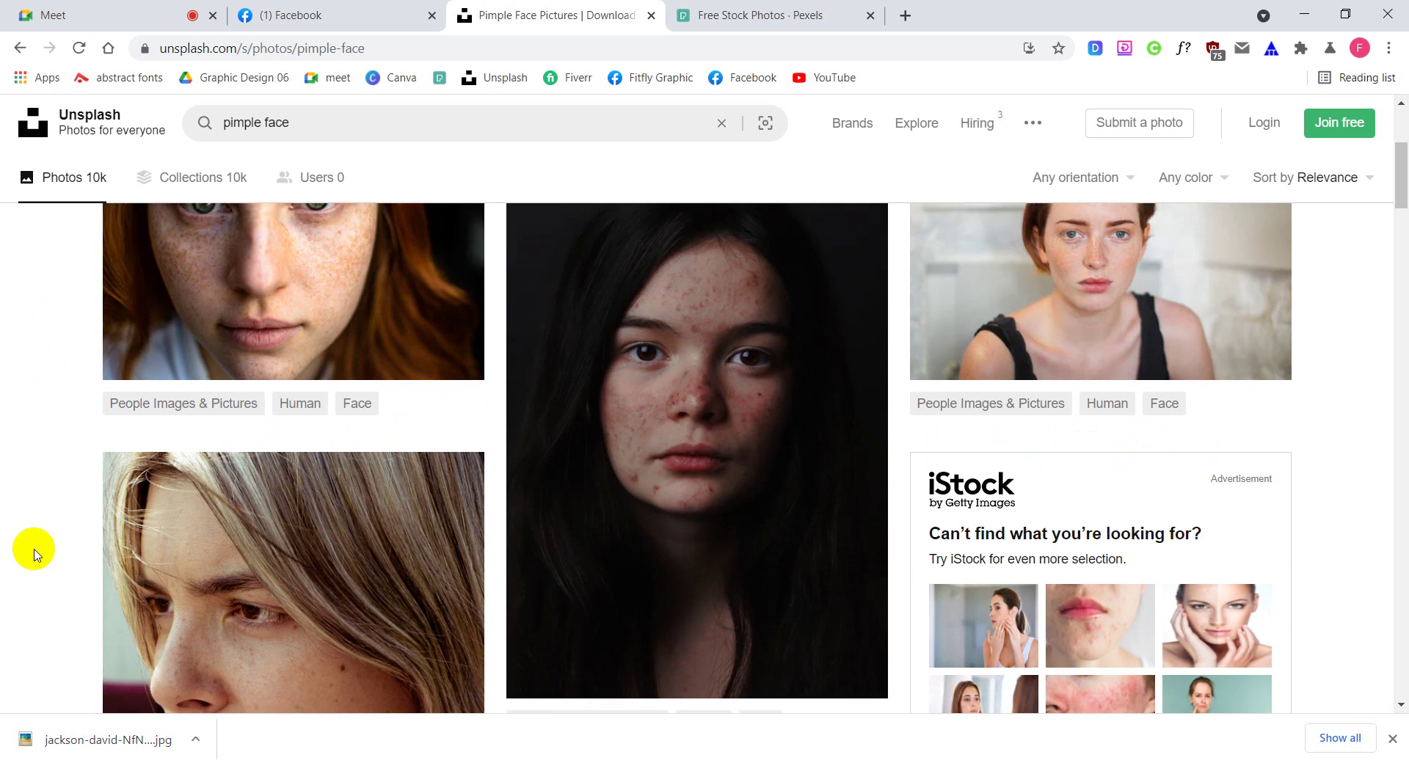
scroll(110, 504, "down", 4)
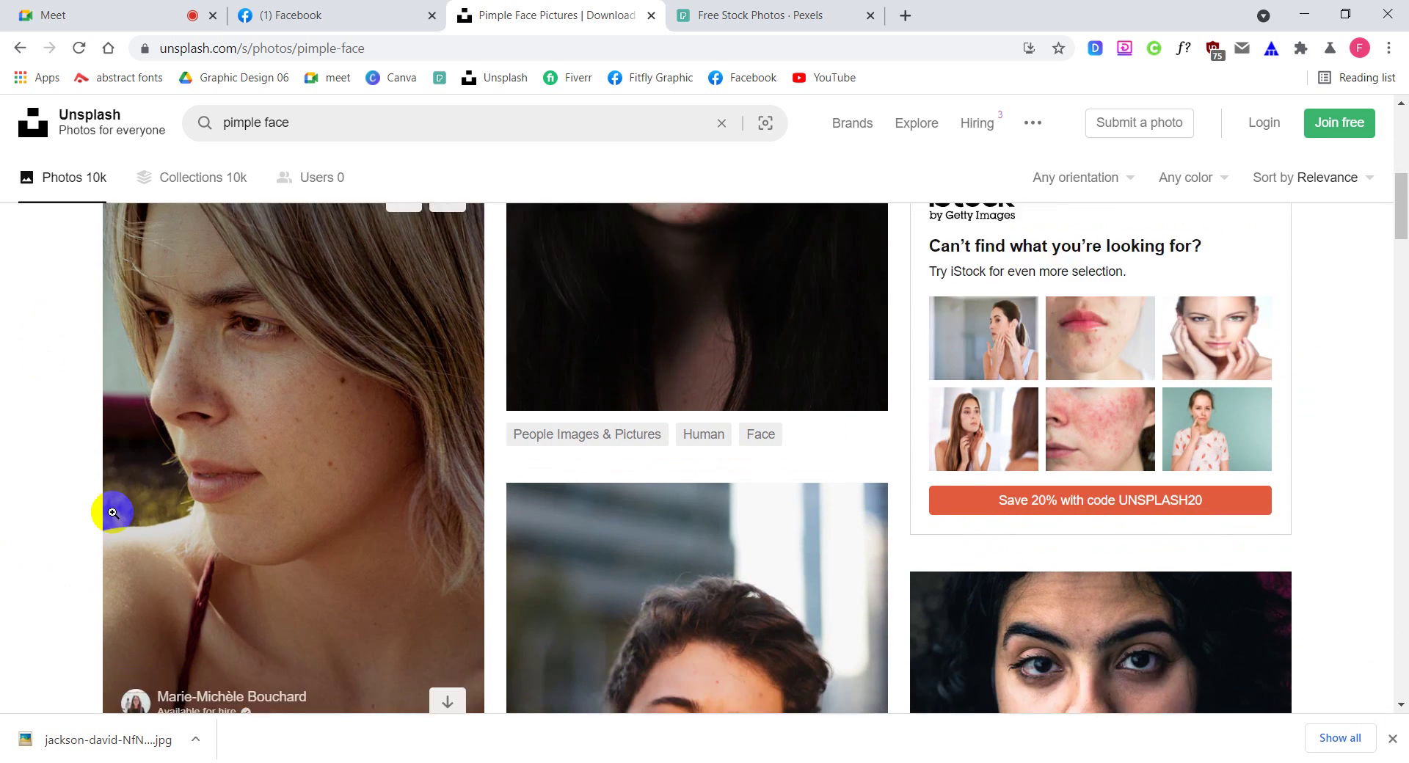
scroll(104, 503, "up", 4)
scroll(110, 513, "down", 4)
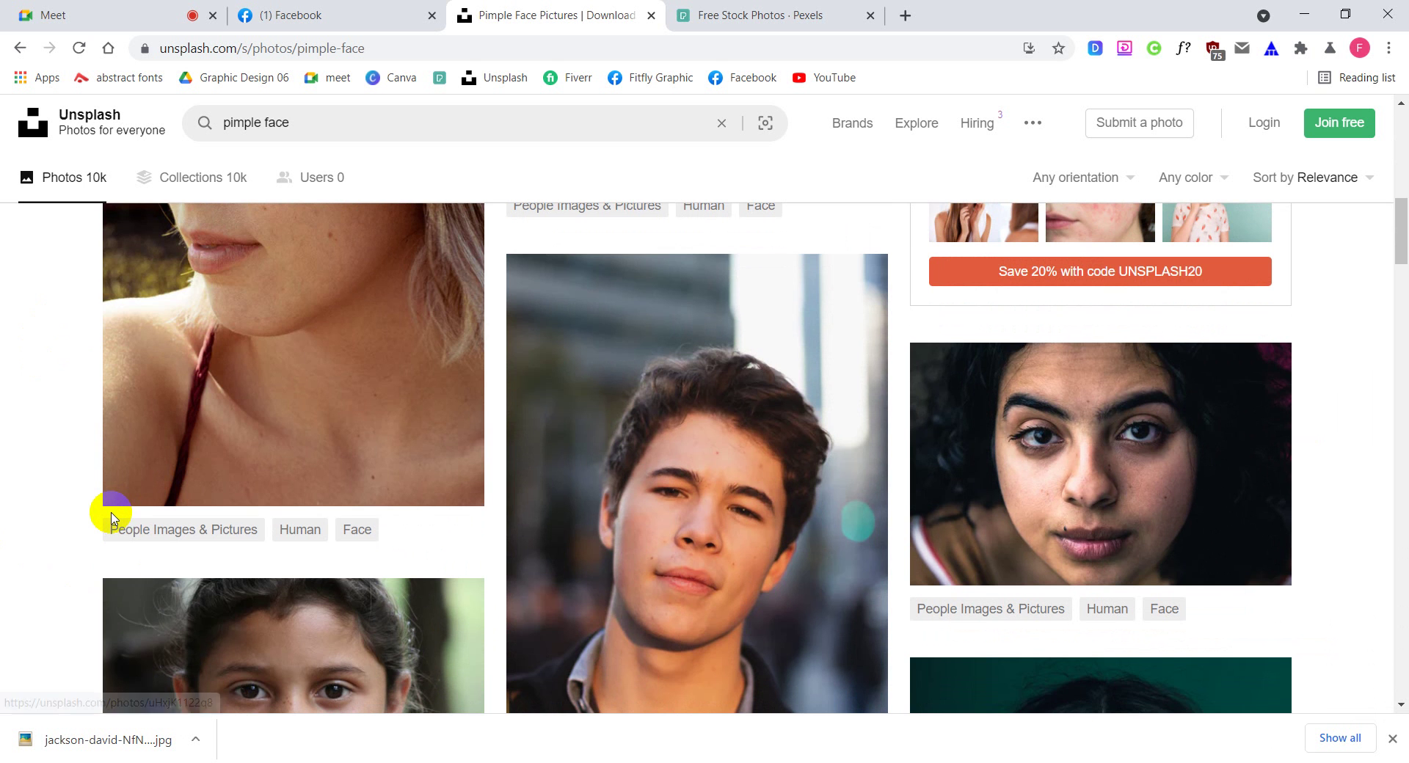
scroll(516, 505, "down", 2)
scroll(516, 505, "down", 1)
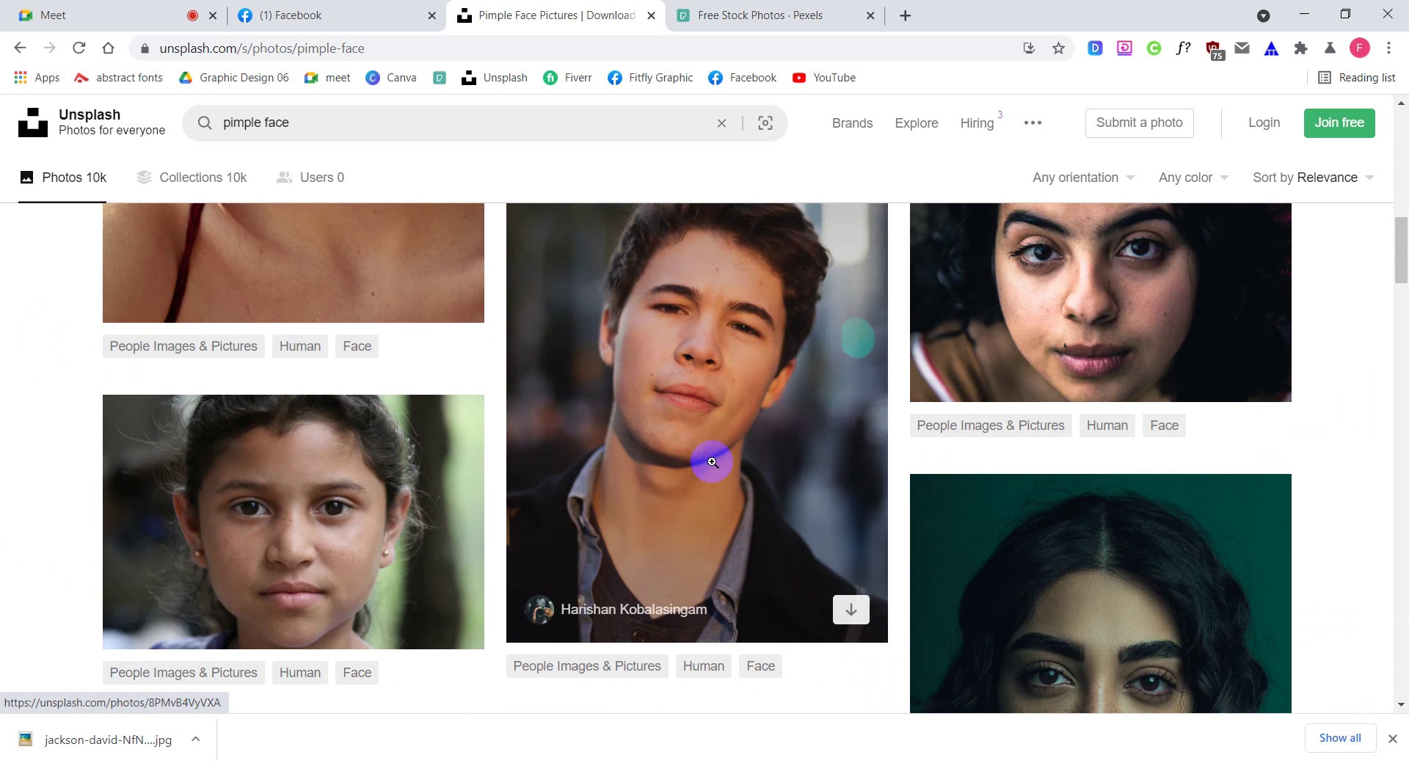
scroll(711, 459, "down", 3)
scroll(701, 477, "up", 2)
left_click(691, 391)
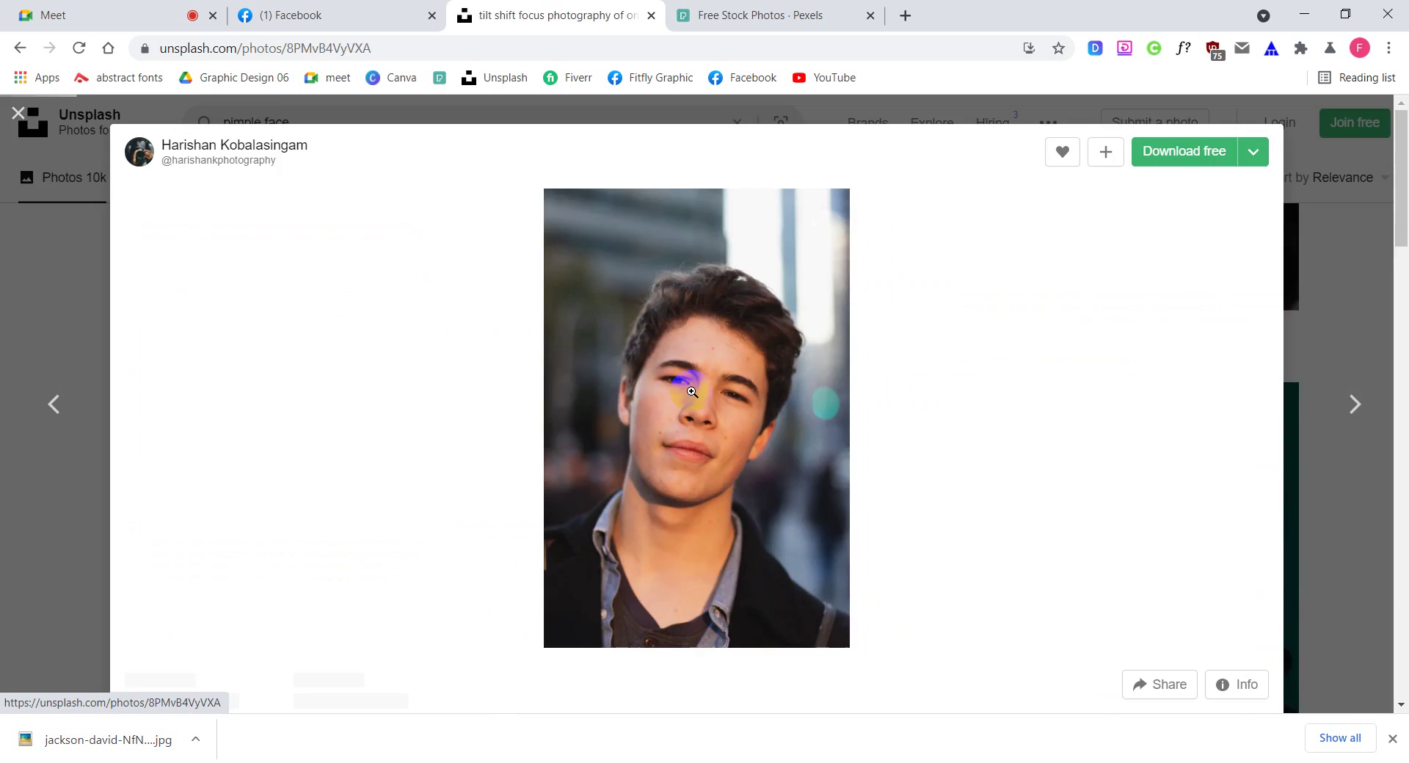
Download the young man's portrait in Large (2400x3600) size and close the thank-you notice and the photo
left_click(1254, 154)
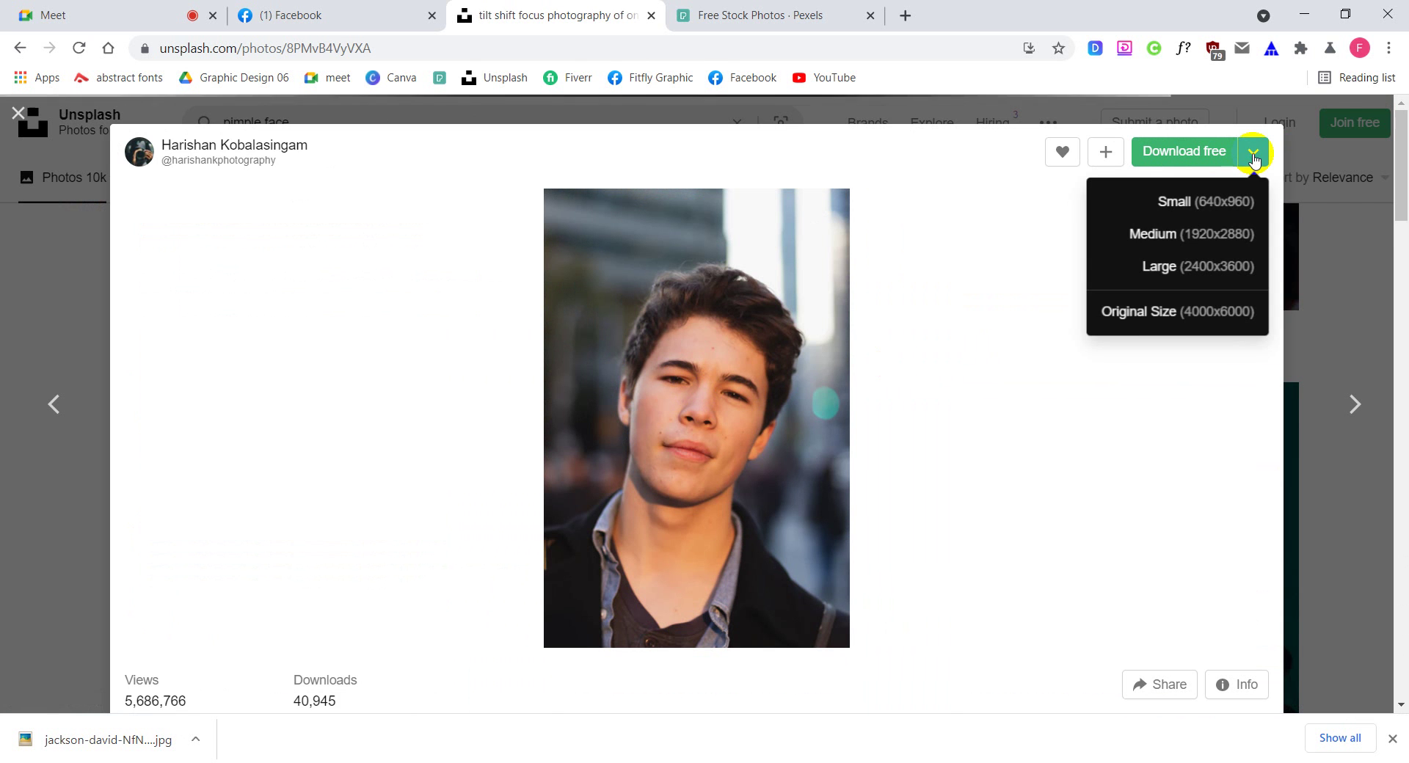
left_click(1165, 270)
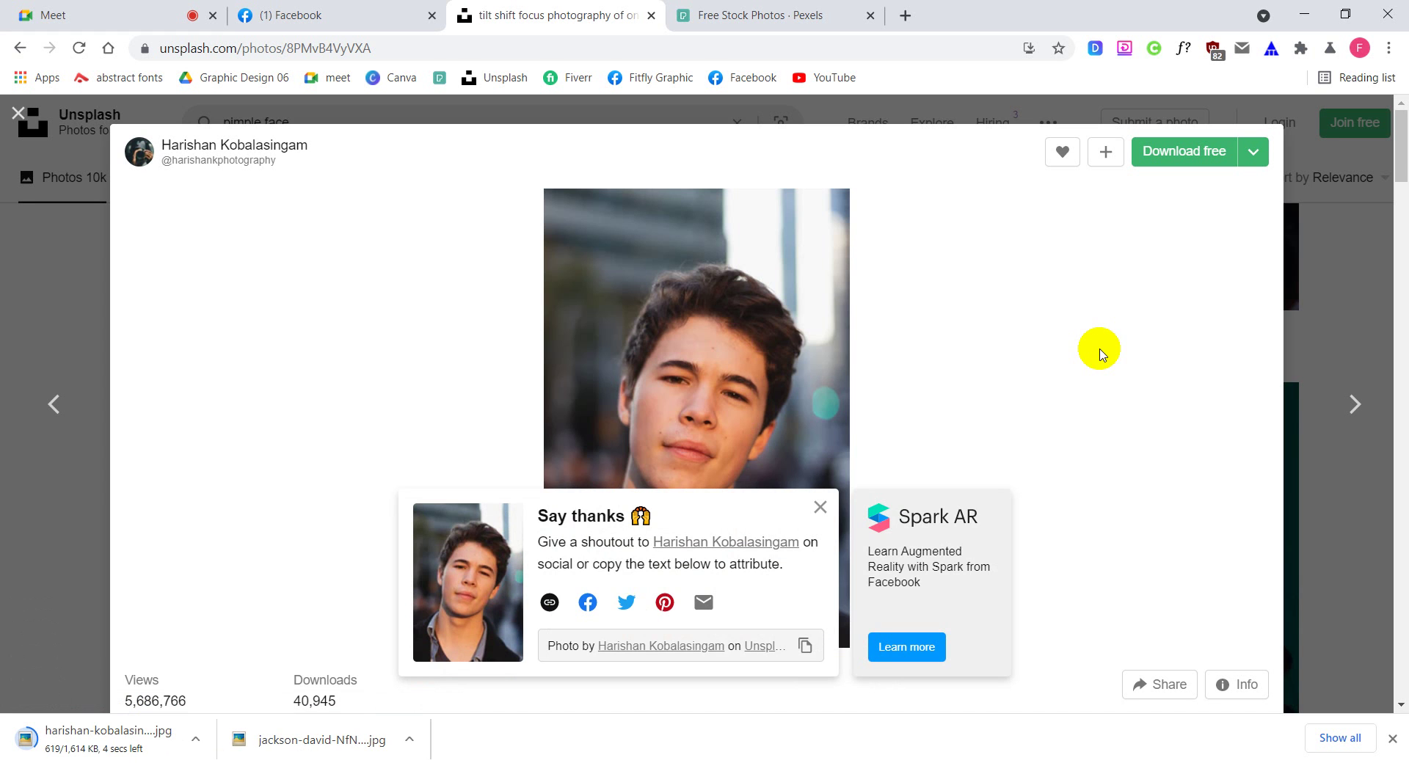
left_click(822, 512)
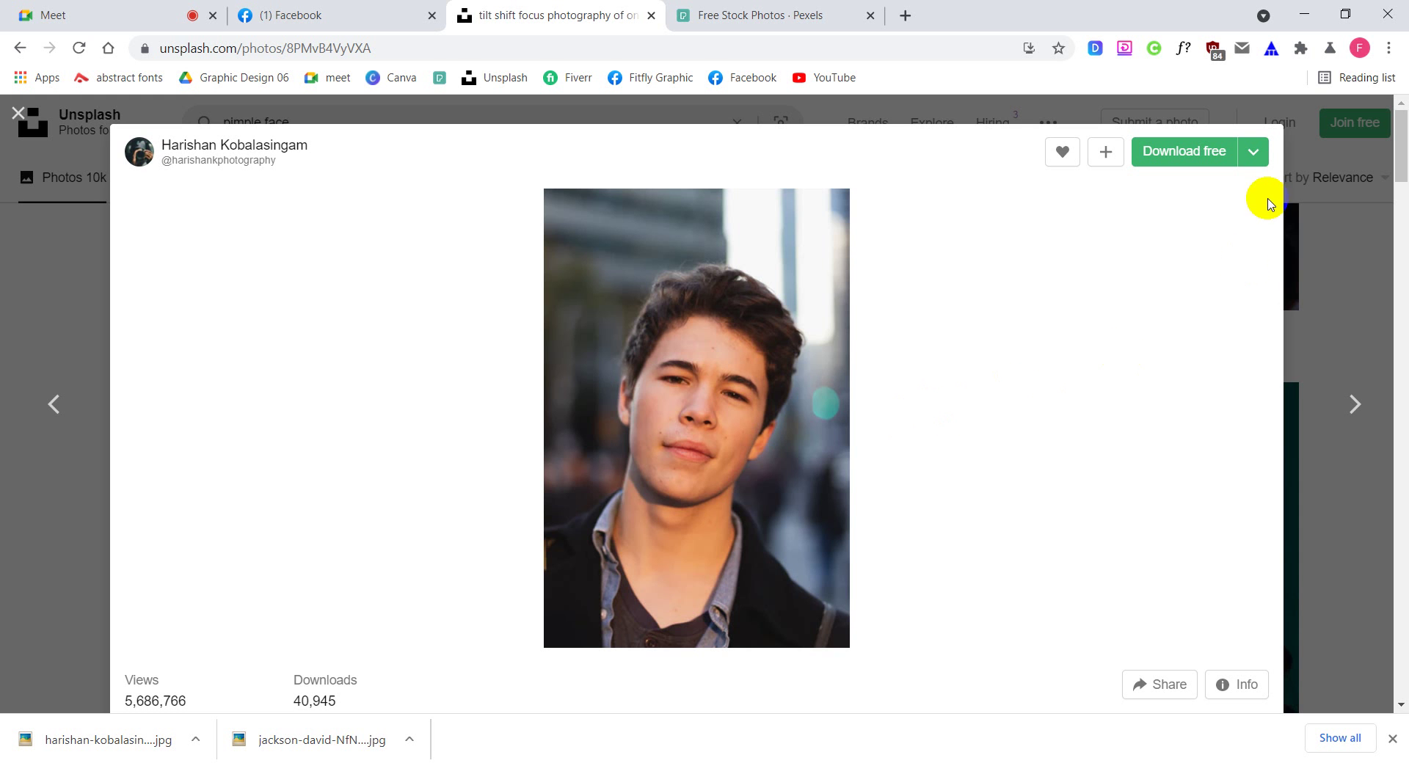
left_click(18, 112)
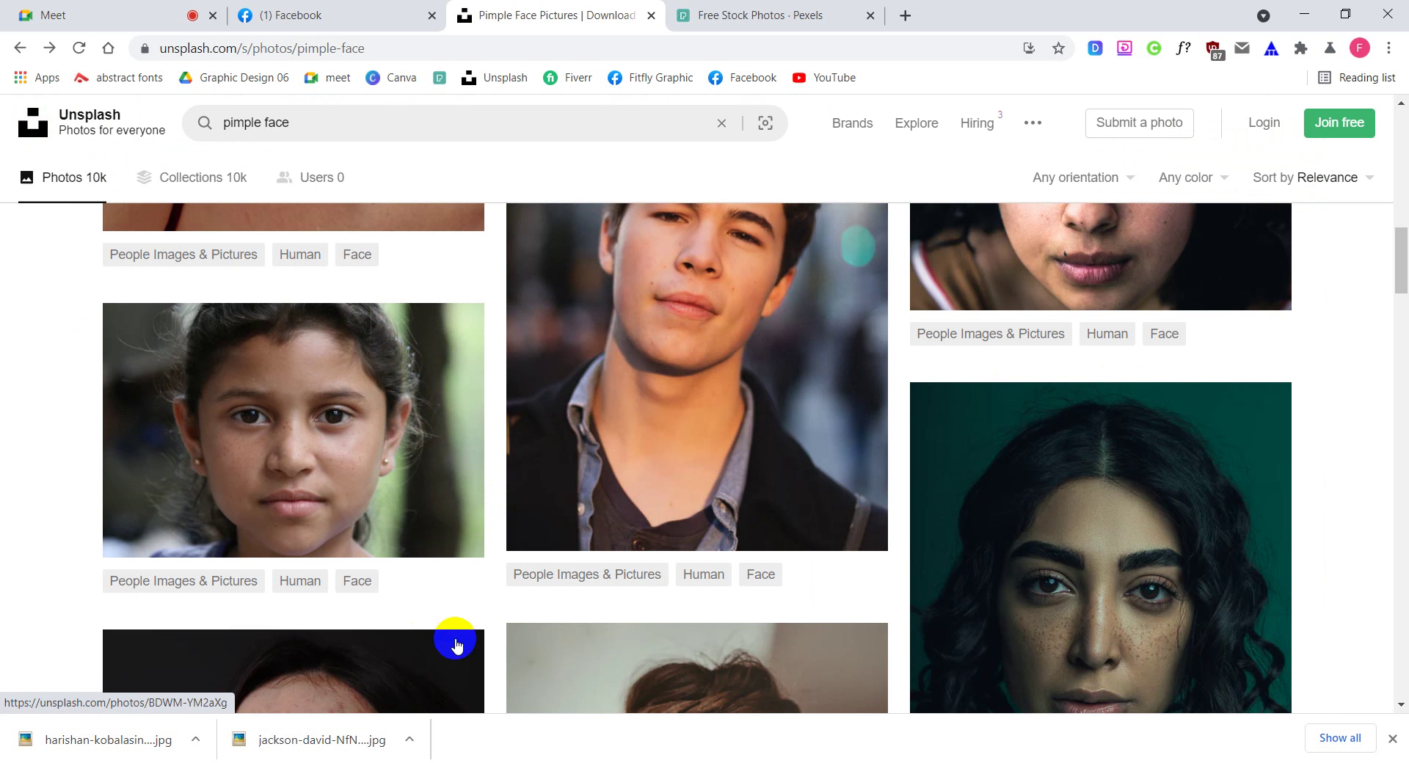
Show the downloaded portrait in the Downloads folder and open it with Photoshop
left_click(194, 740)
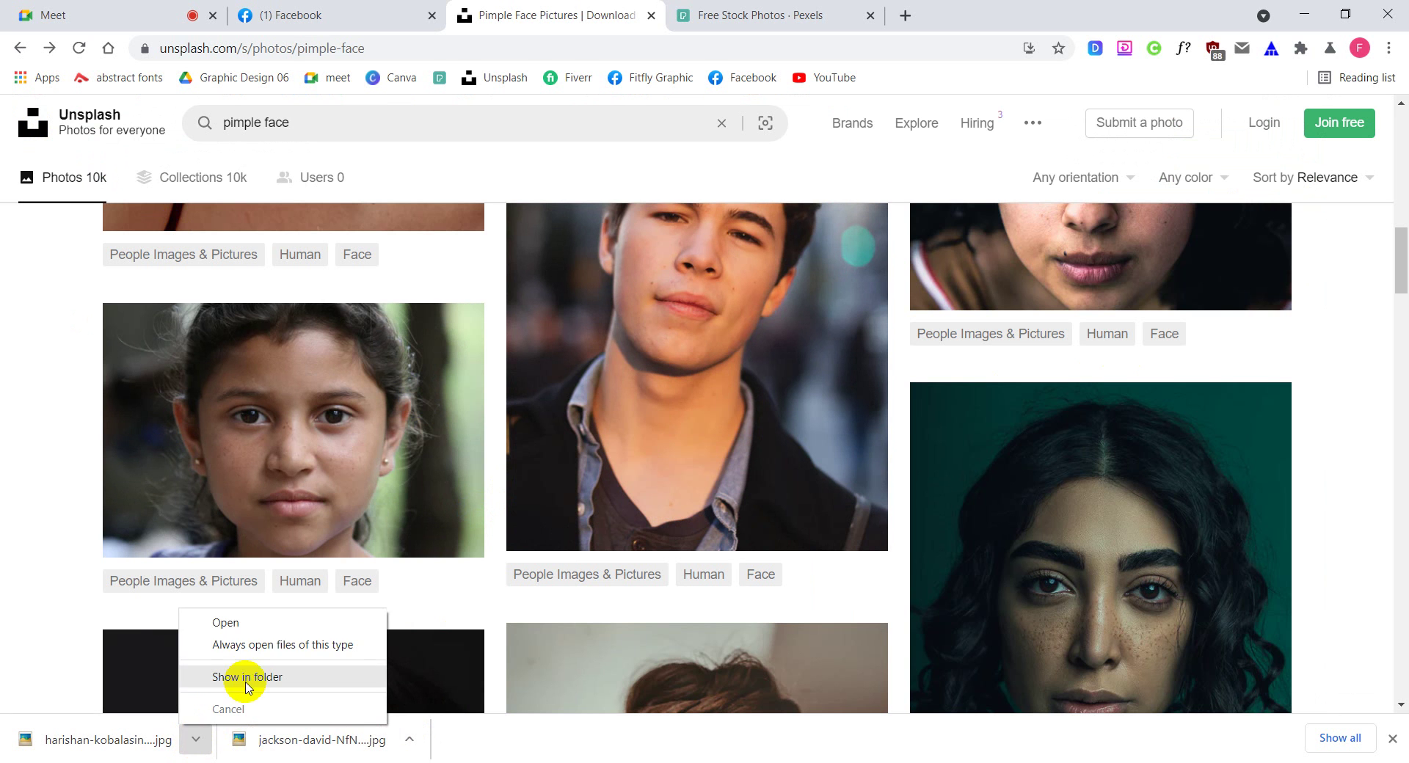
left_click(250, 671)
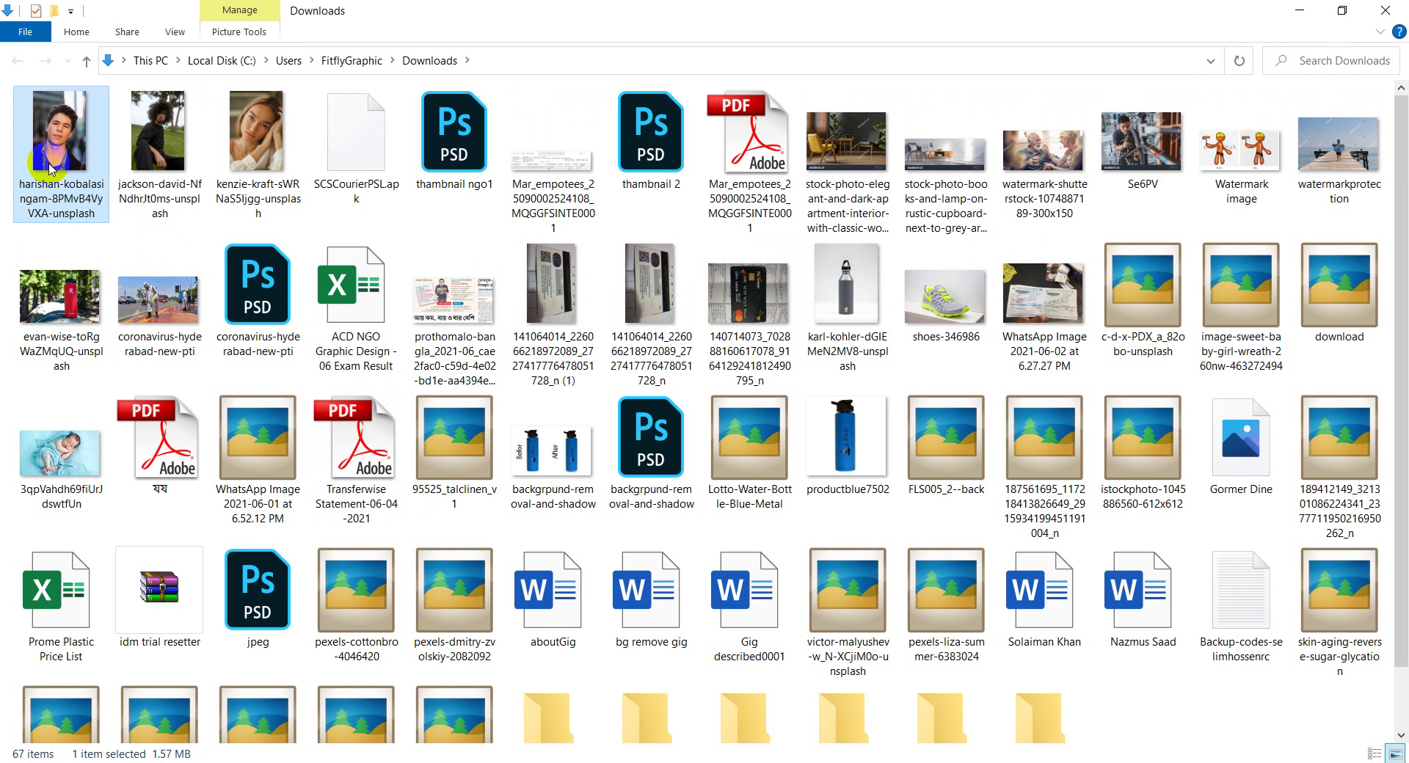
right_click(47, 160)
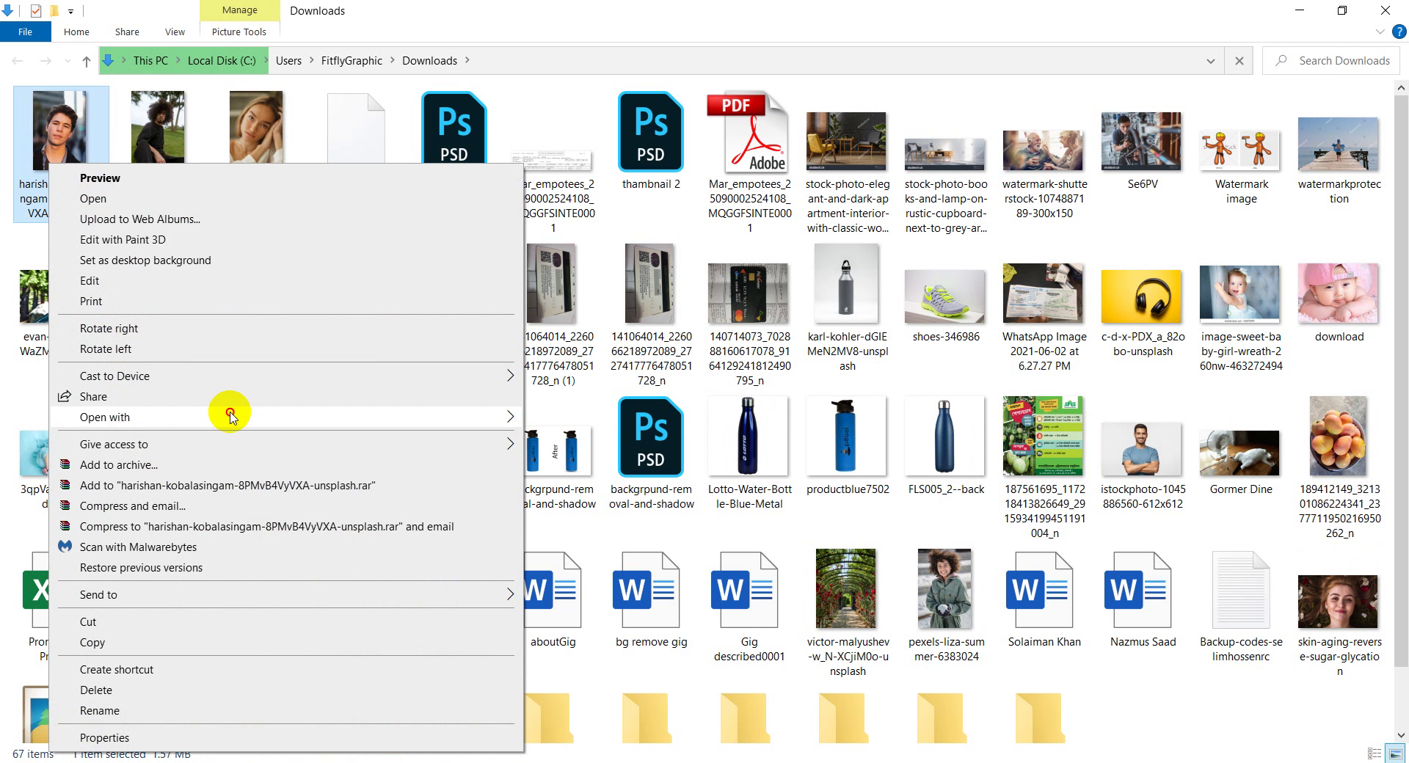
mouse_move(226, 416)
left_click(550, 439)
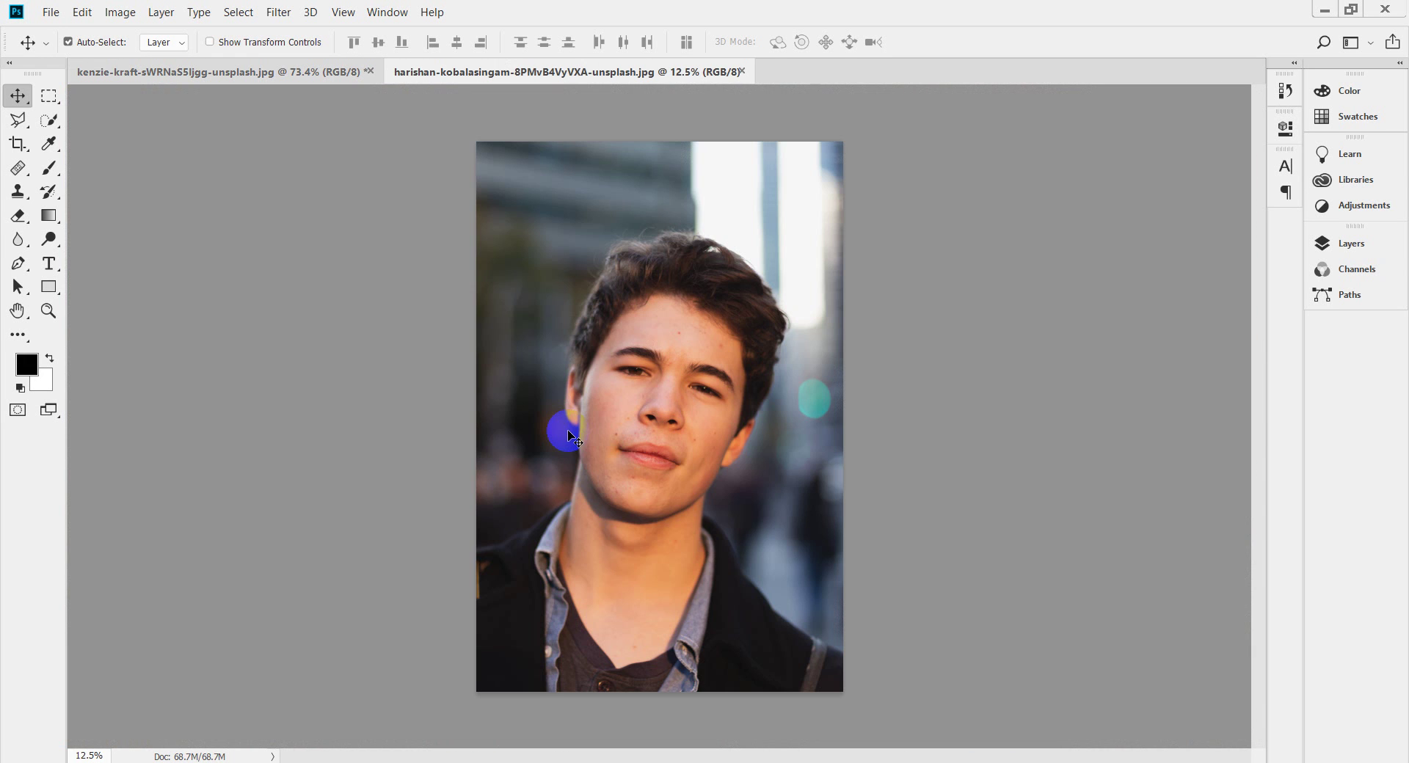
Examine the skin blemishes on the young man's cheeks and forehead up close
scroll(609, 440, "up", 2)
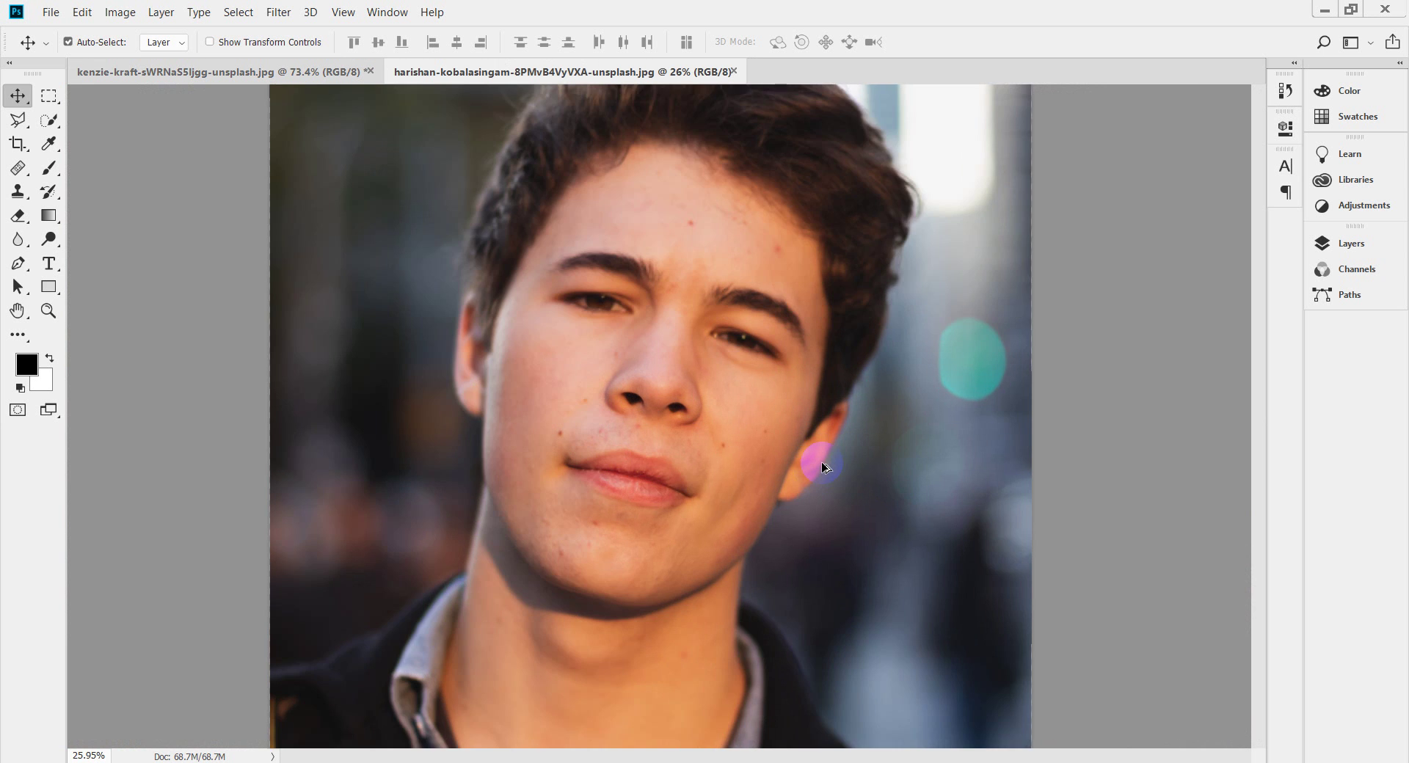
scroll(822, 464, "up", 2)
scroll(822, 461, "up", 4)
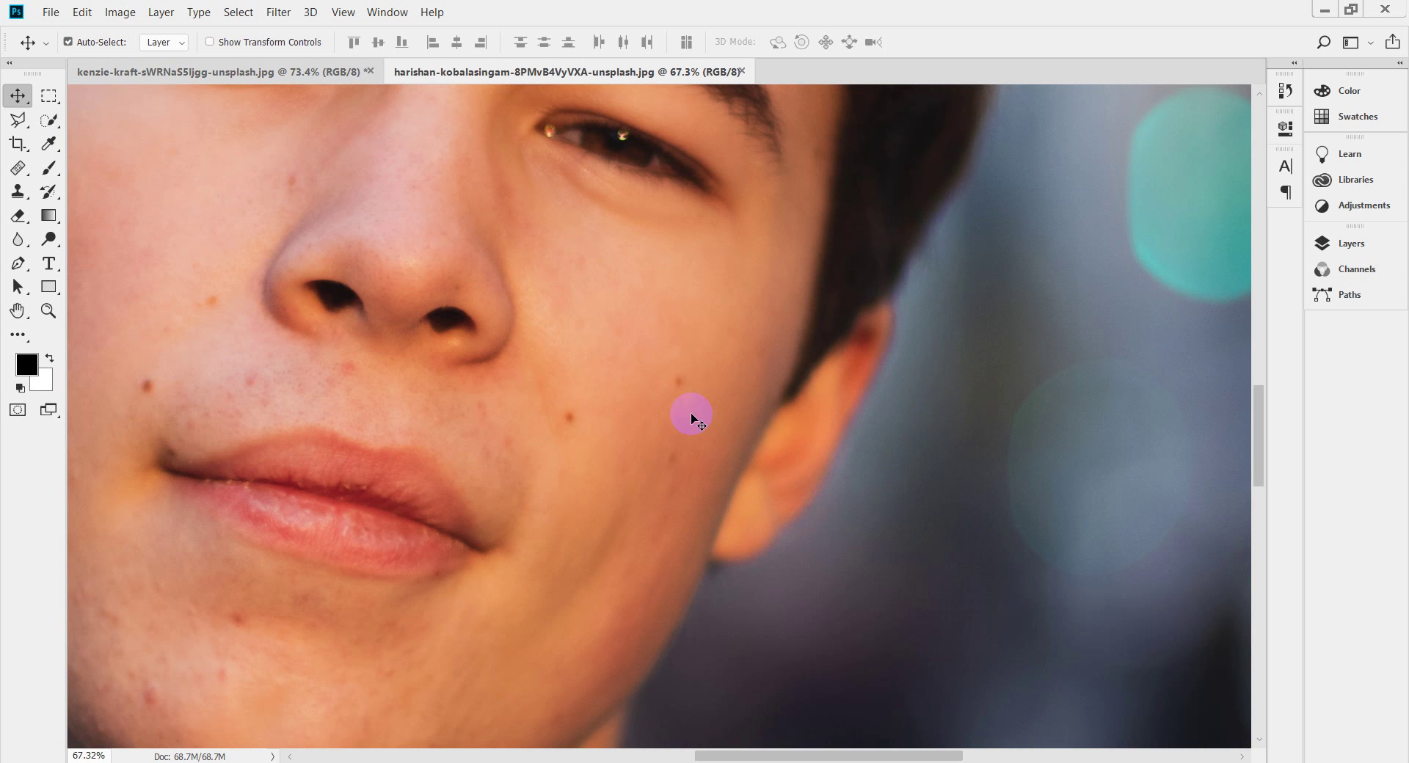
mouse_move(579, 274)
left_mouse_down()
mouse_move(742, 510)
mouse_move(683, 569)
left_mouse_up()
scroll(645, 512, "up", 3)
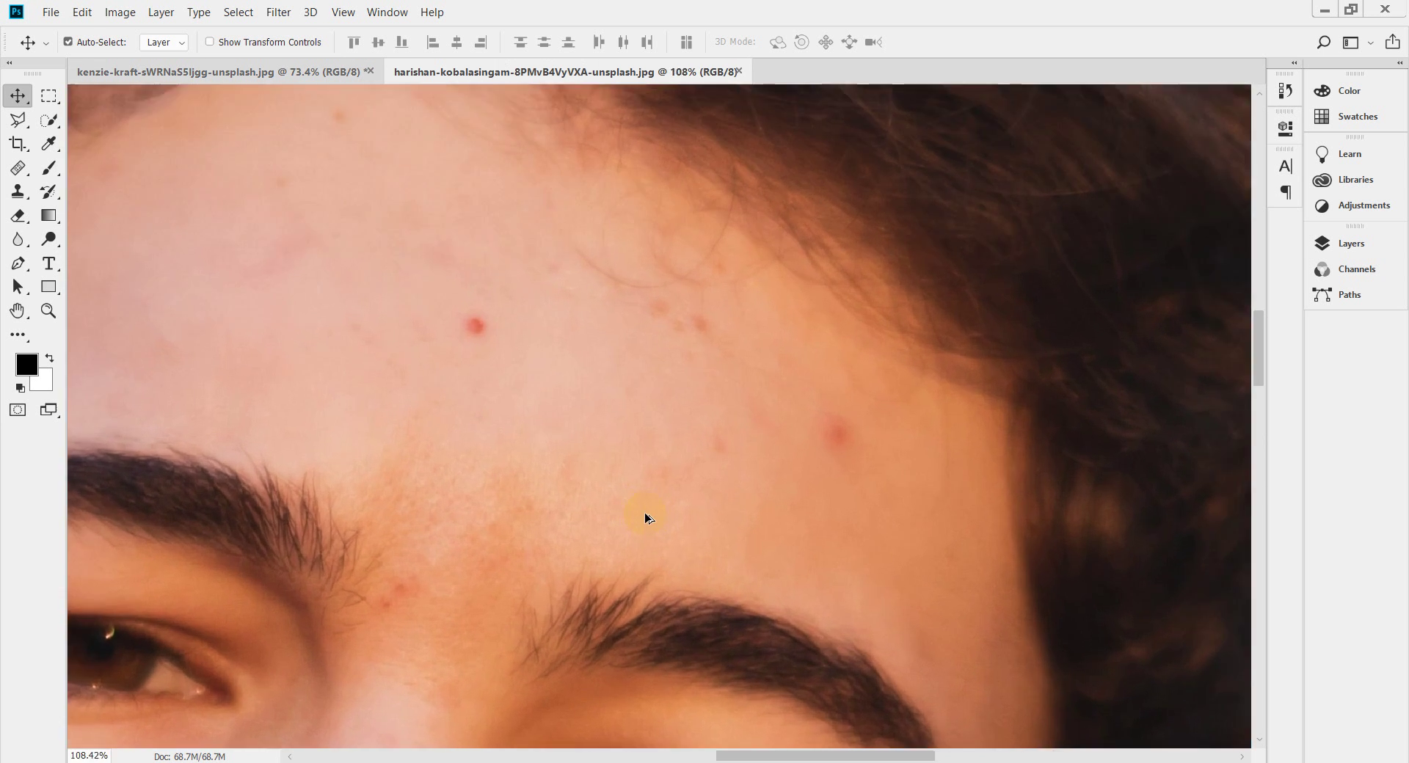
scroll(538, 453, "up", 4)
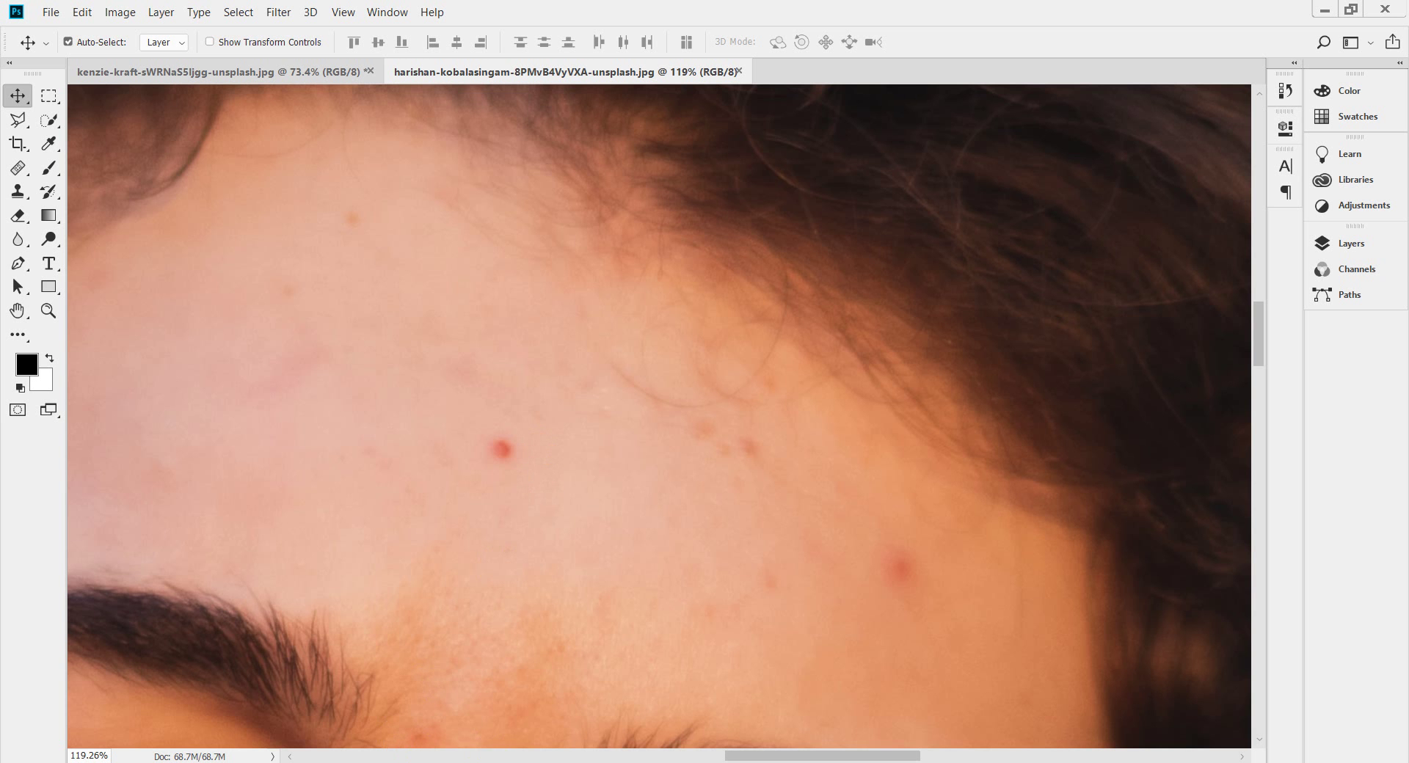
Switch to Google Meet, open the meeting chat and clear the download bar and microphone notice, with a brief return to Photoshop
mouse_move(404, 762)
left_click(395, 706)
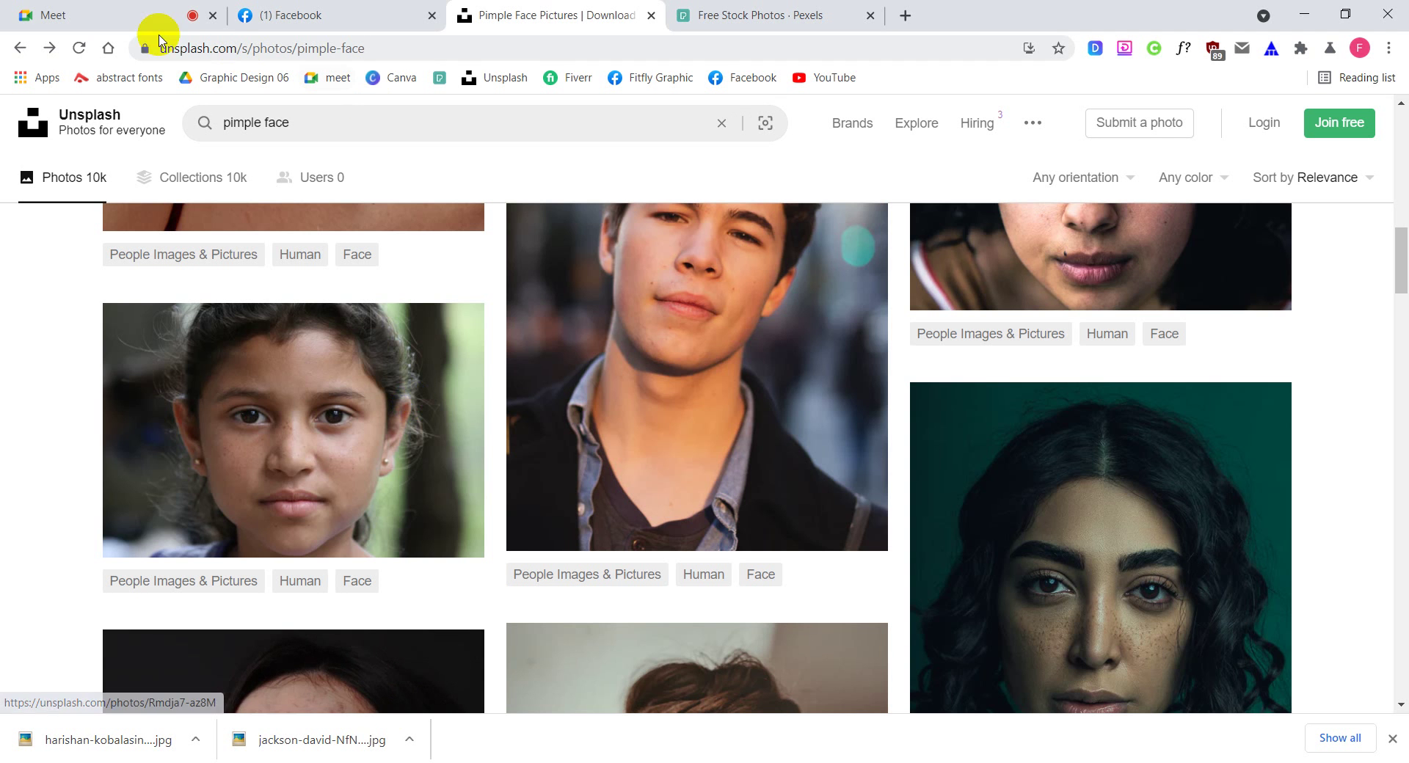
left_click(144, 16)
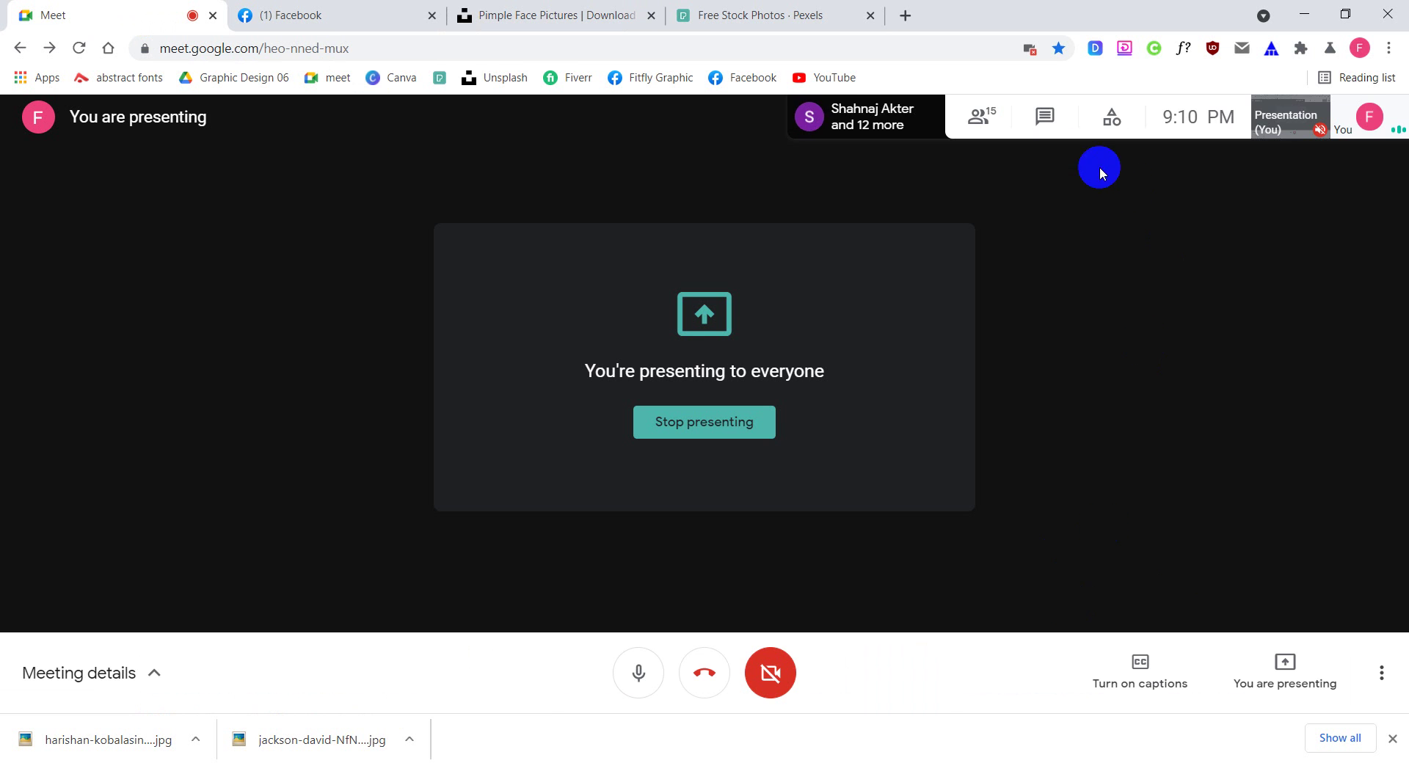
left_click(1044, 116)
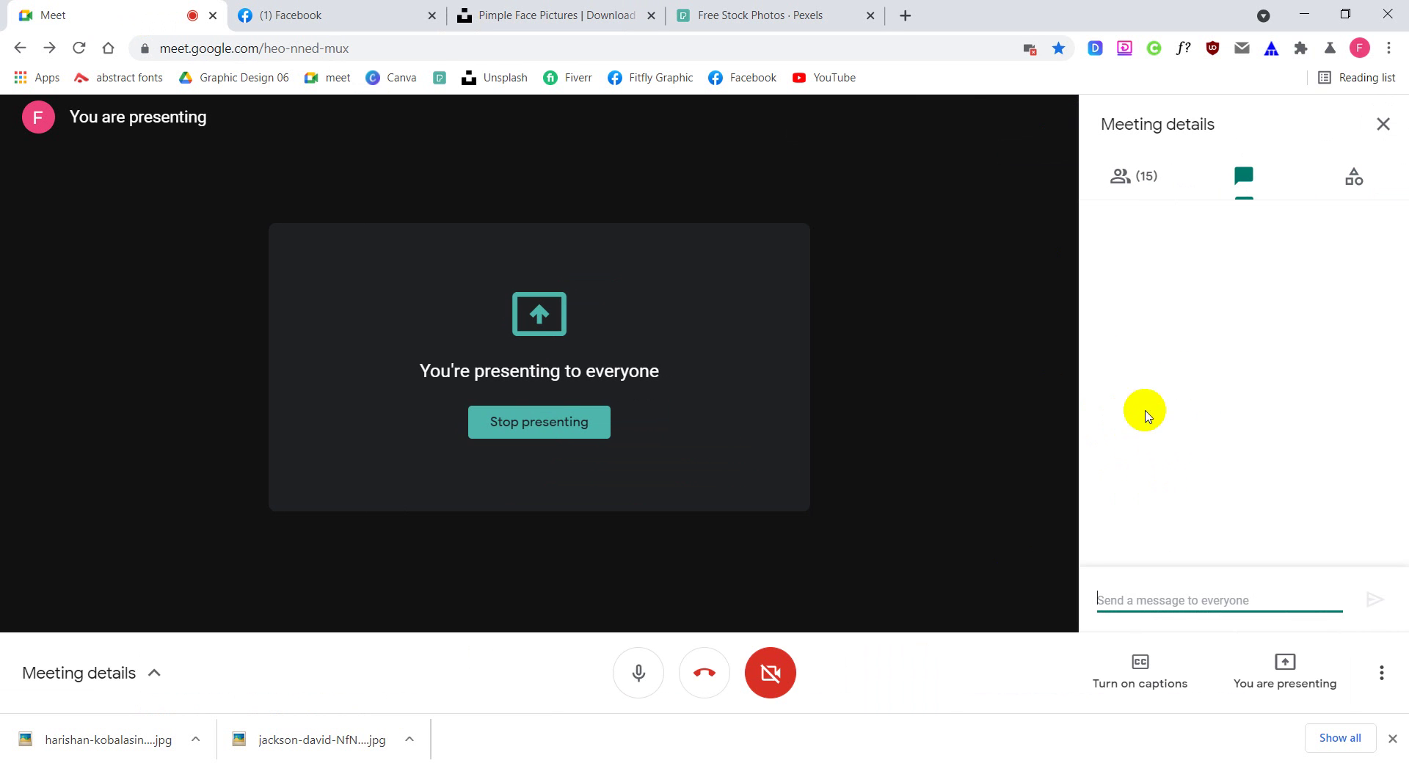
left_click(1139, 600)
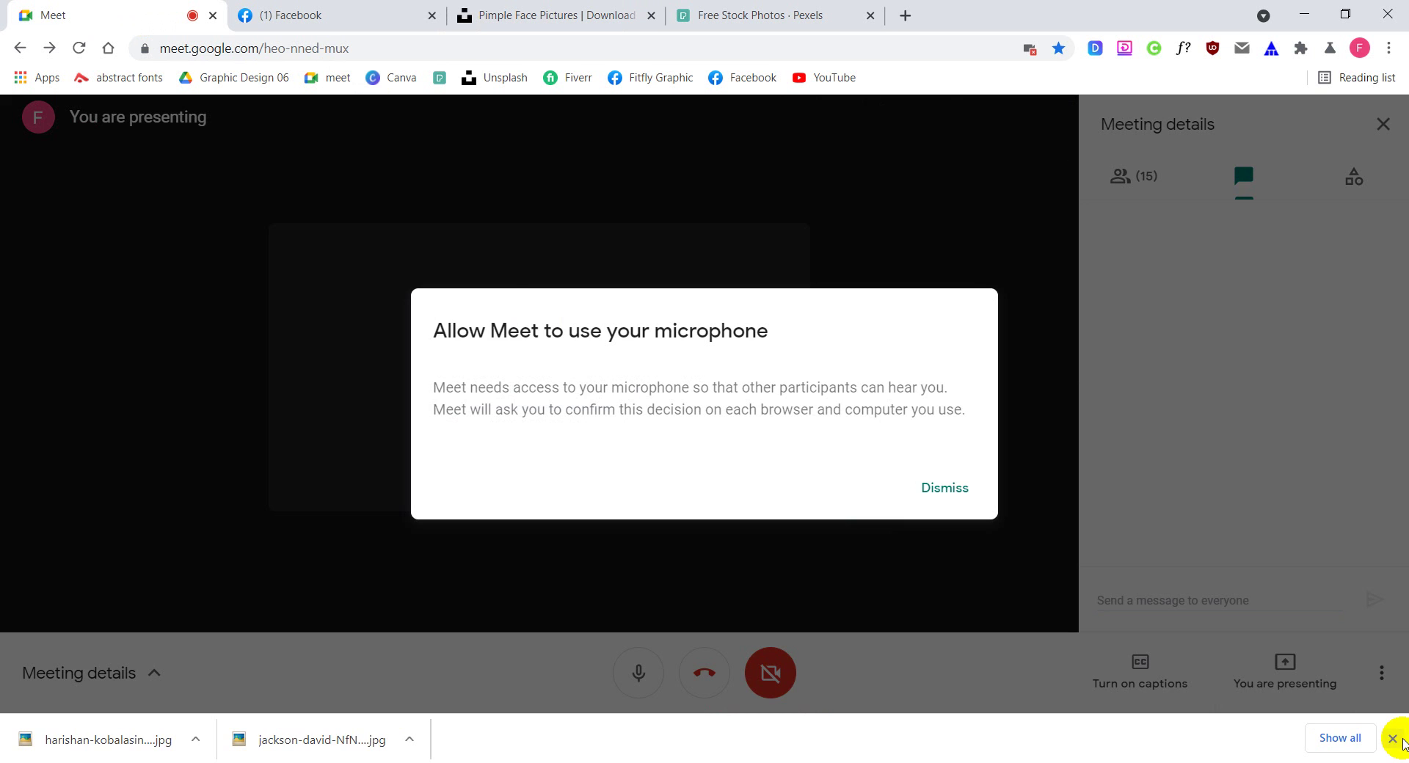
left_click(1392, 739)
left_click(940, 515)
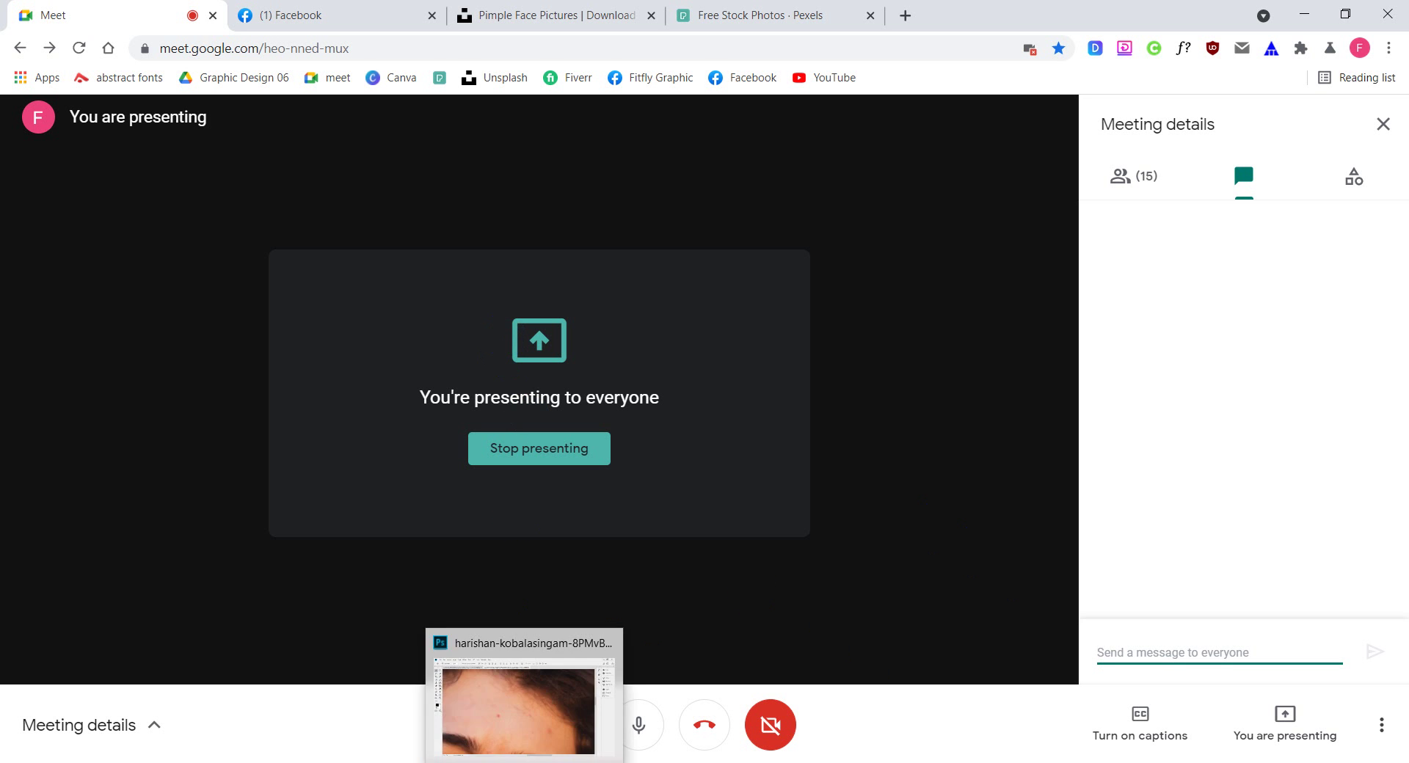
left_click(529, 697)
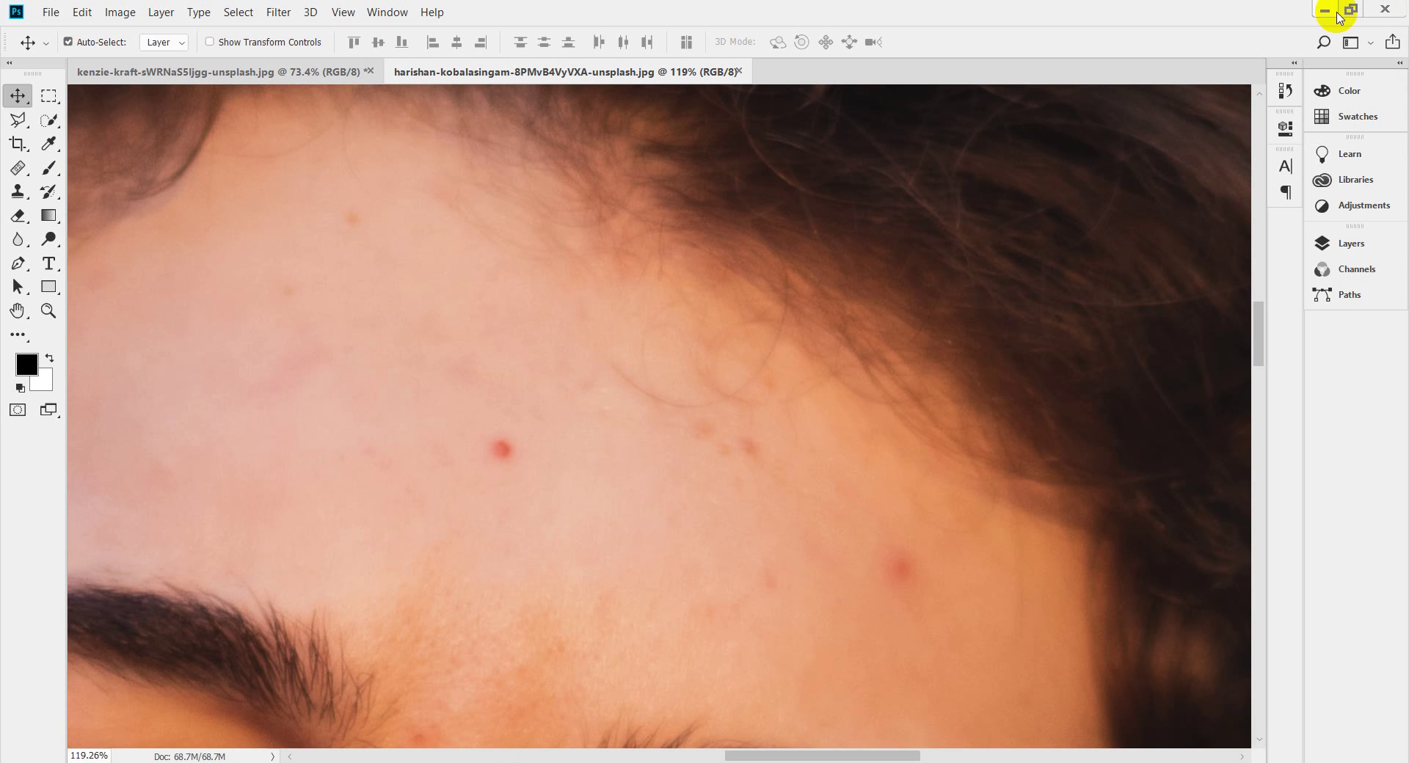
left_click(1326, 11)
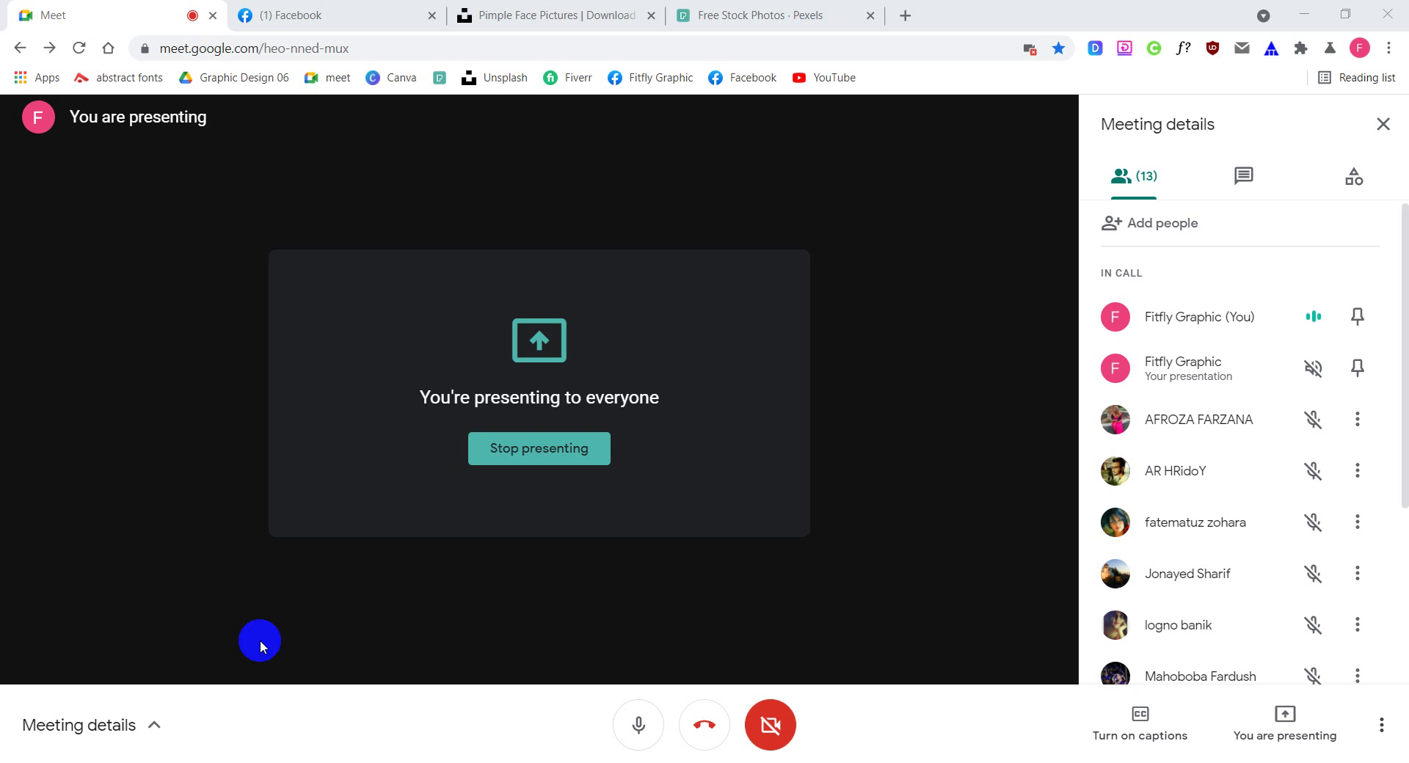
Switch to Photoshop and remove the red spots from the middle and side of the forehead using the Spot Healing Brush at size 90
left_click(573, 700)
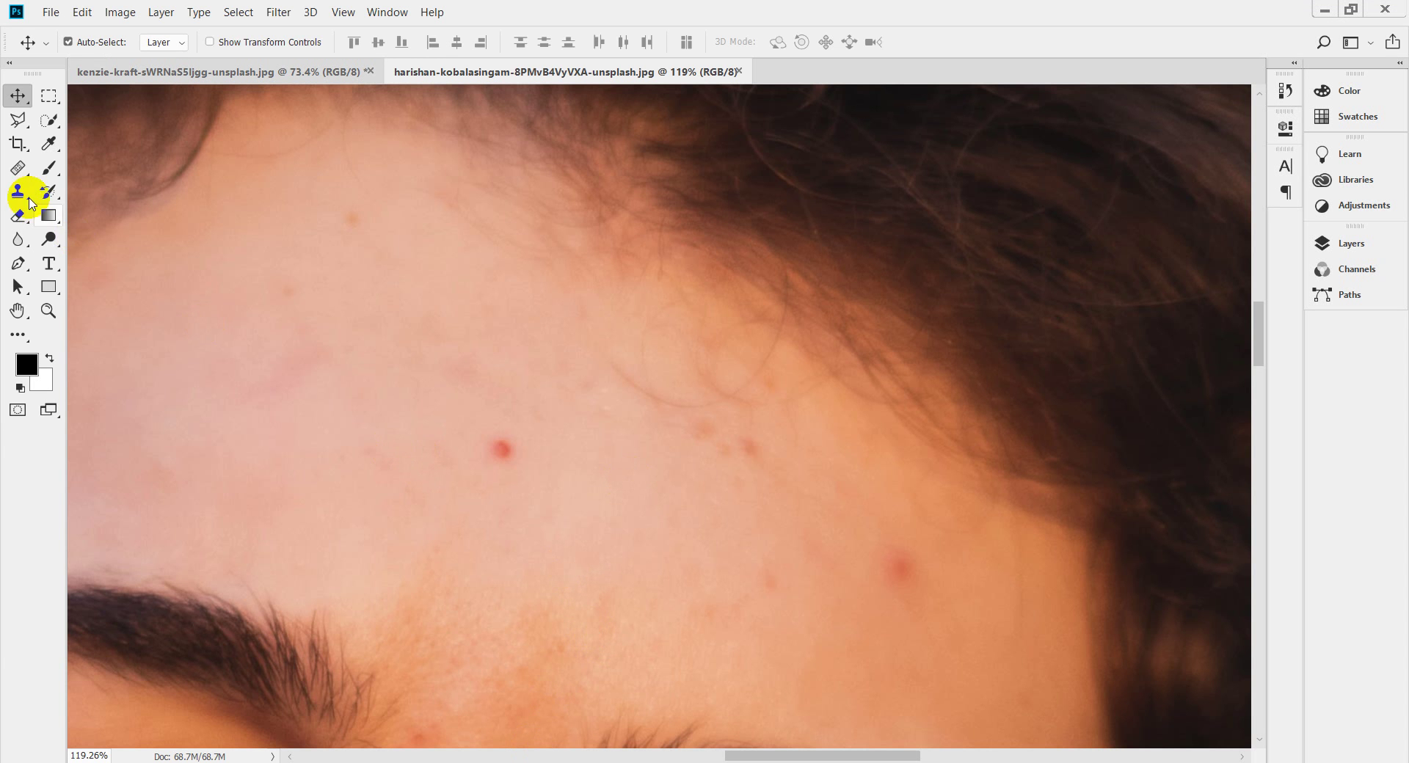
left_click(18, 167)
left_click(110, 167)
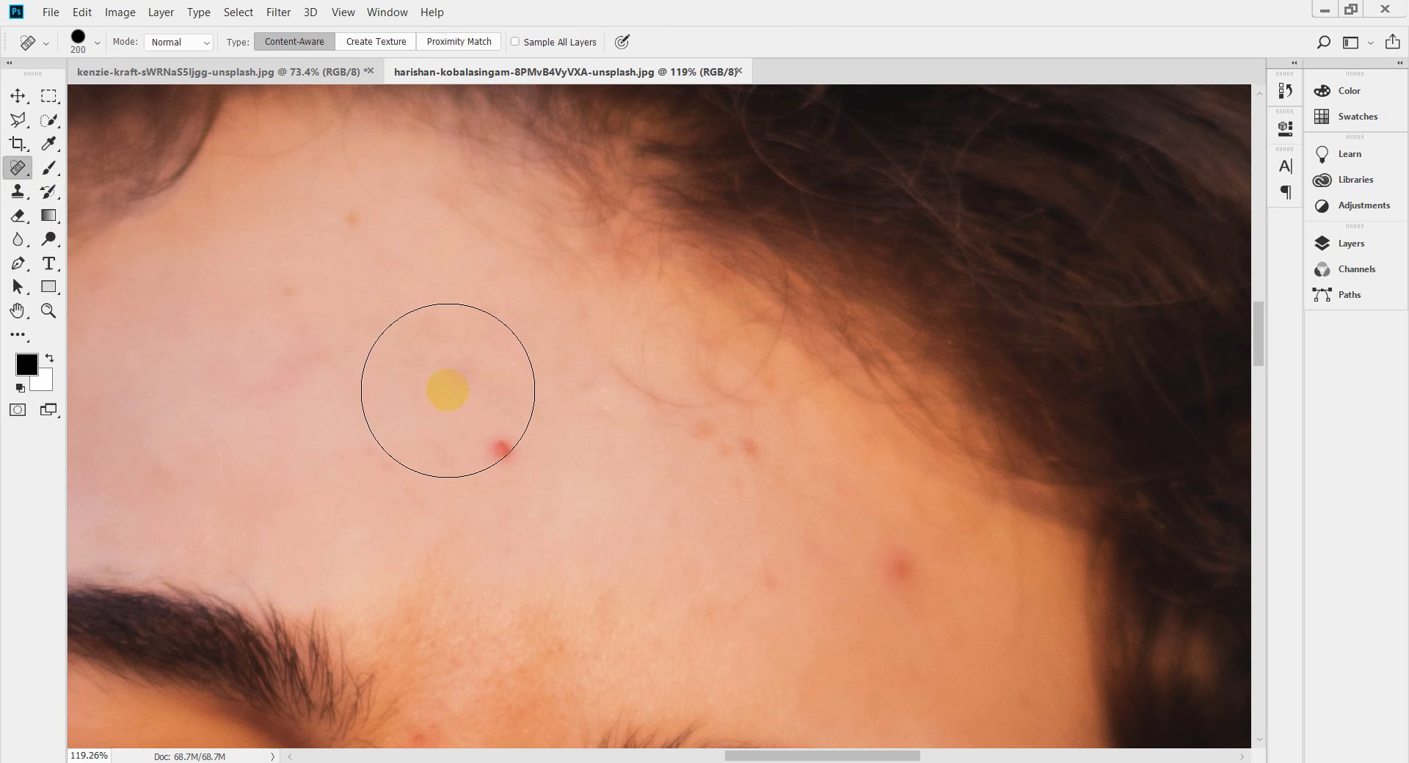
key("bracketleft")
key("bracketleft")
key("bracketleft")
key("bracketleft")
key("bracketleft")
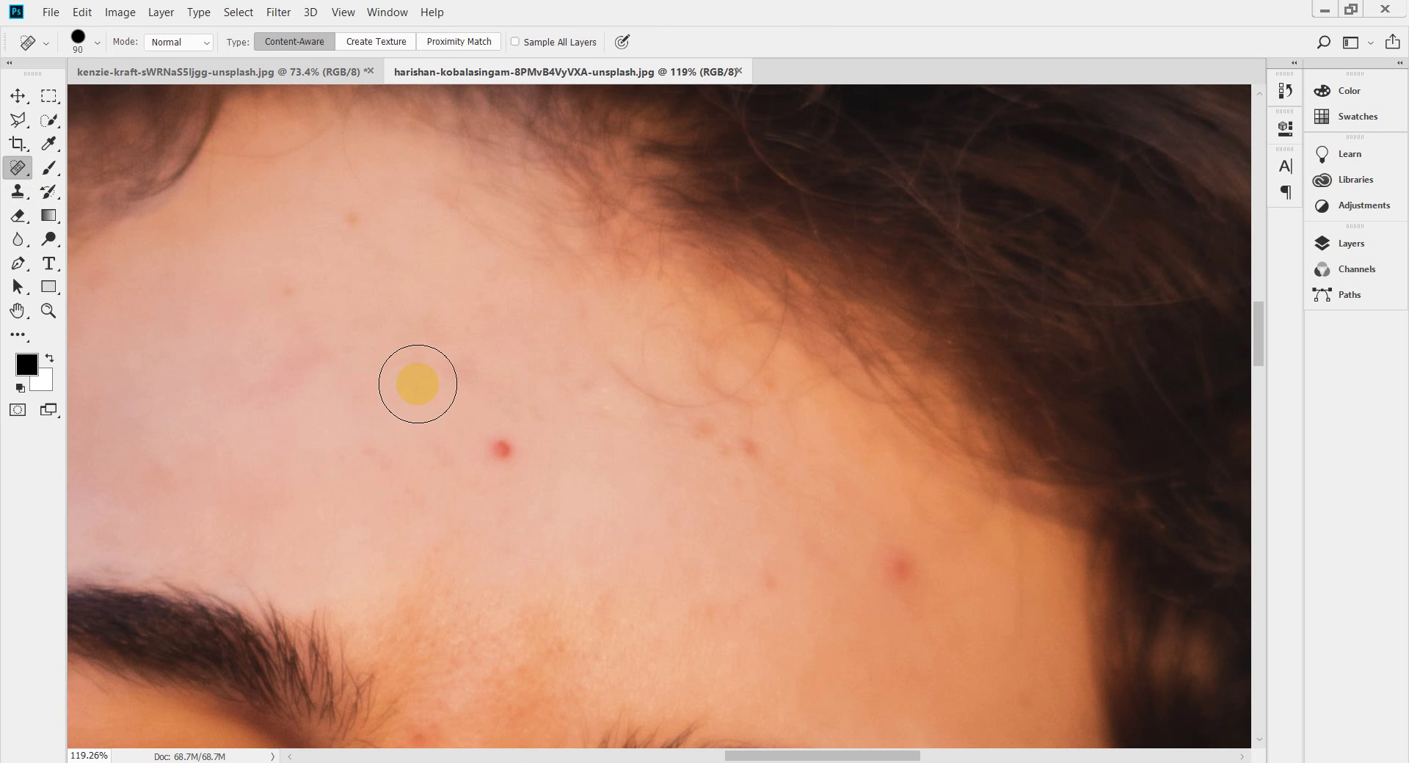
left_click(501, 450)
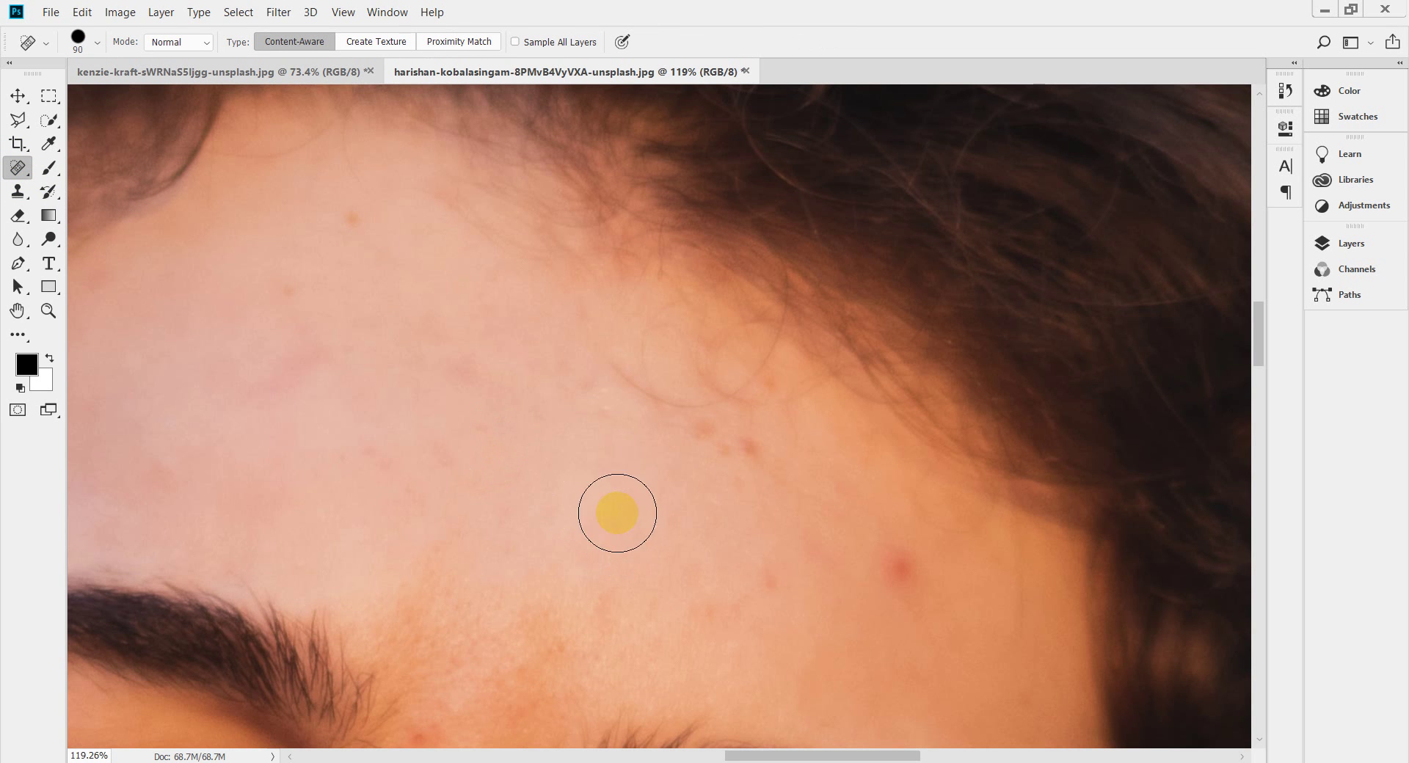
left_click(739, 467)
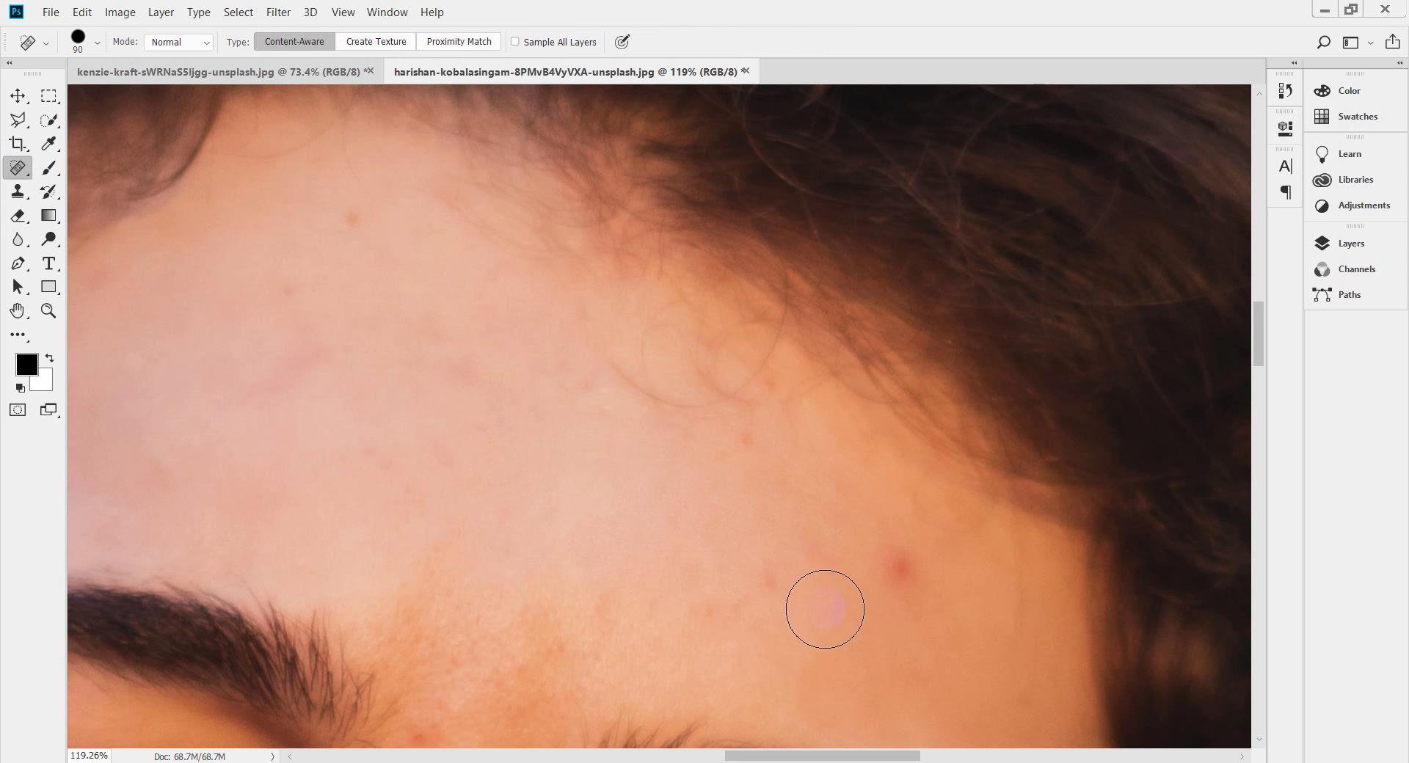
left_click(869, 593)
left_click(890, 580)
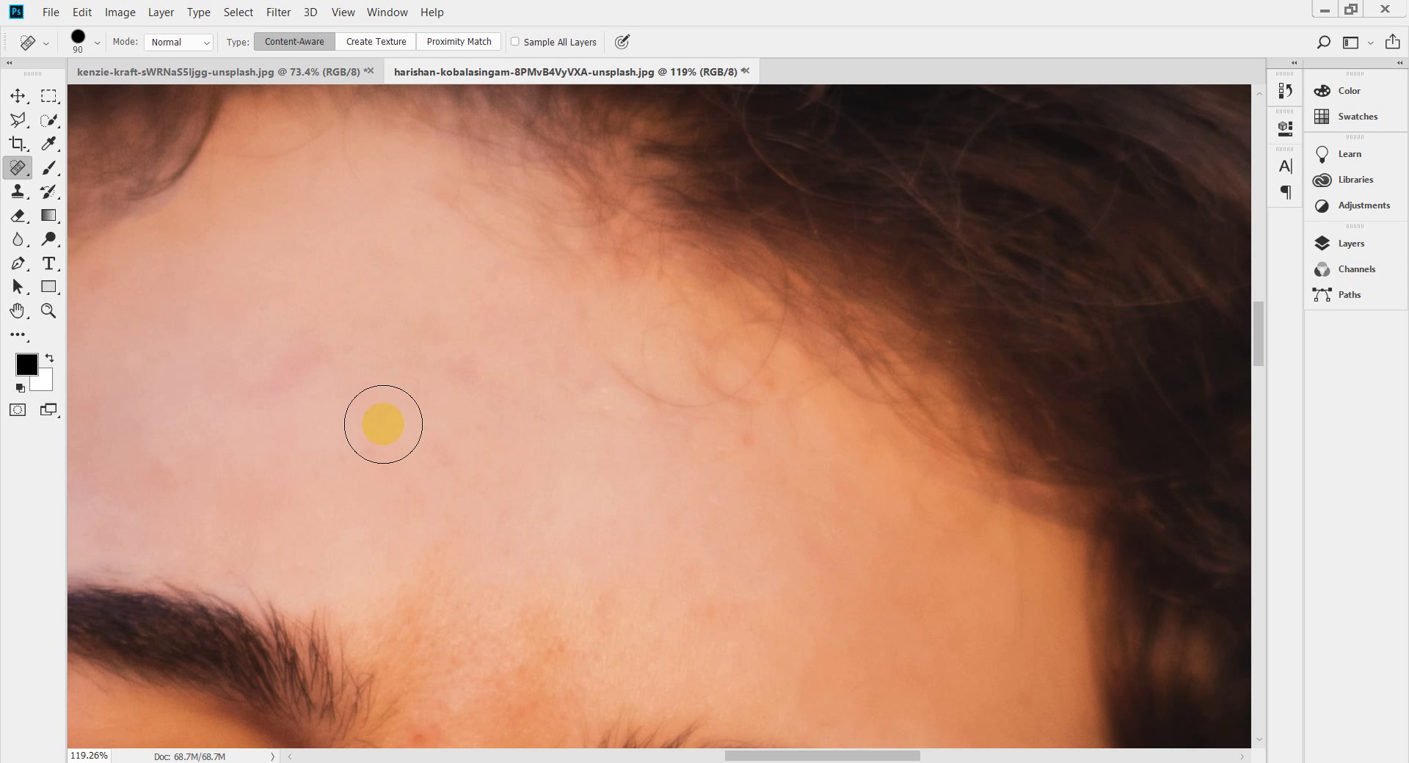
Heal the remaining faint marks across the upper and central forehead with the Spot Healing Brush
key("space")
left_click_drag(372, 516, 725, 416)
left_click(642, 270)
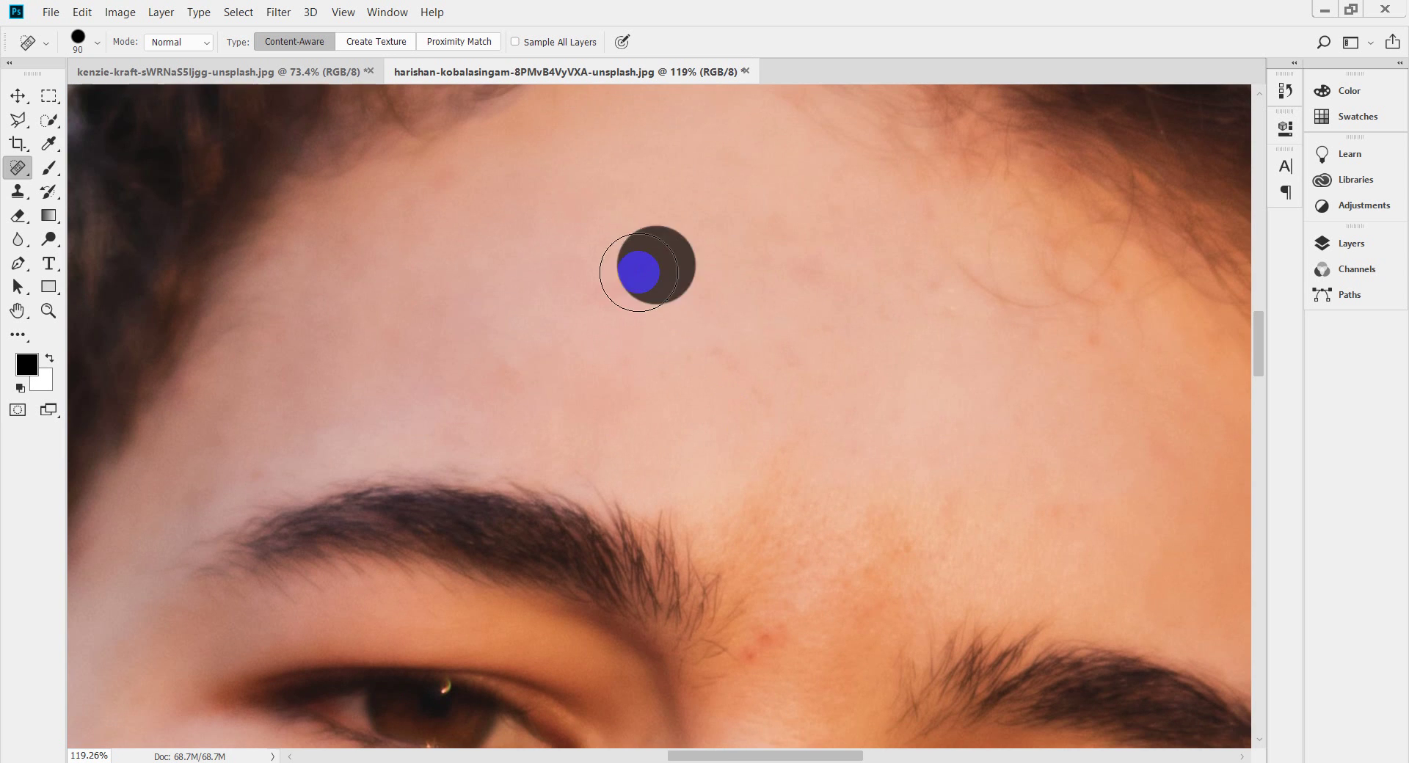
left_click(806, 272)
left_click(733, 183)
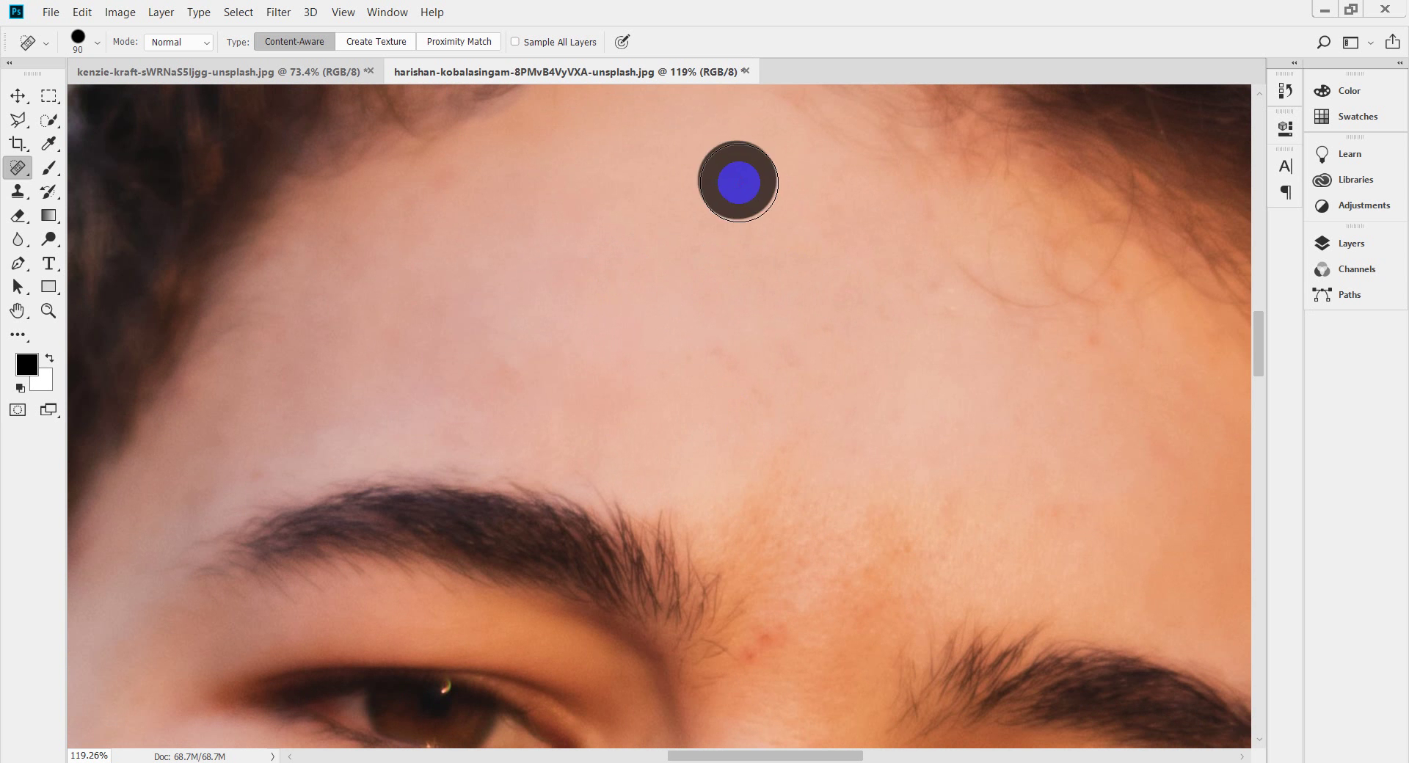
left_click(919, 305)
scroll(881, 481, "right", 5)
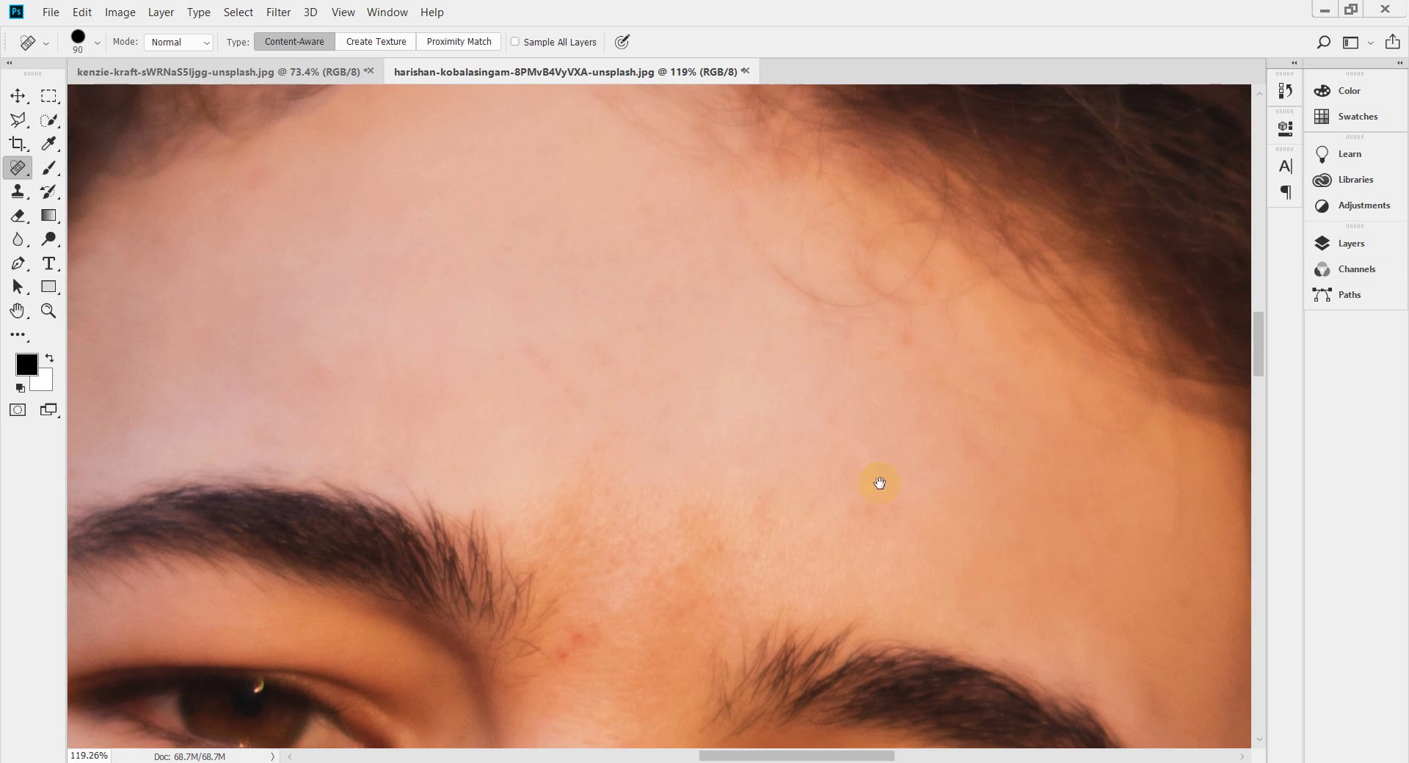
left_click(772, 354)
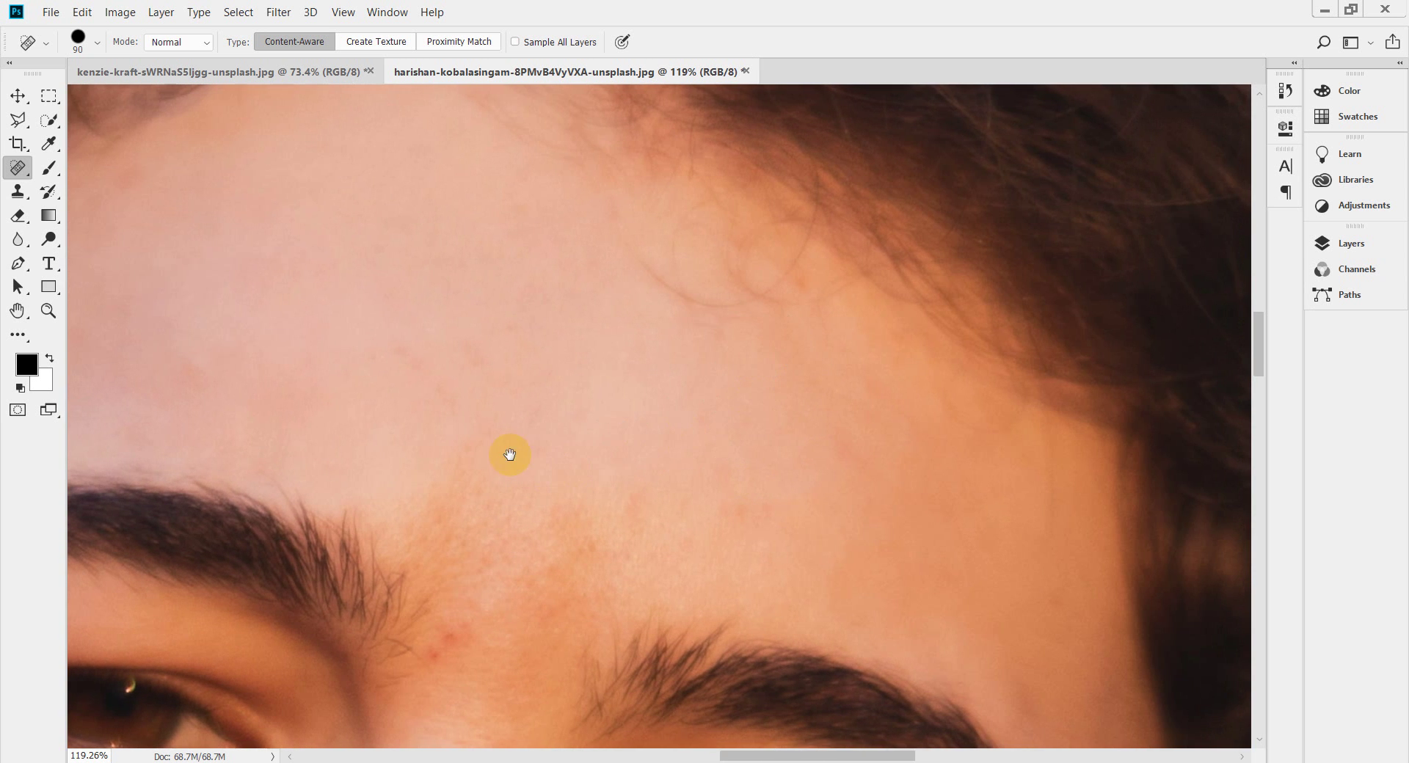
Remove the red spot on the cheek beside the nose with a smaller Spot Healing Brush
left_click_drag(507, 456, 919, 356)
left_click_drag(657, 252, 935, 381)
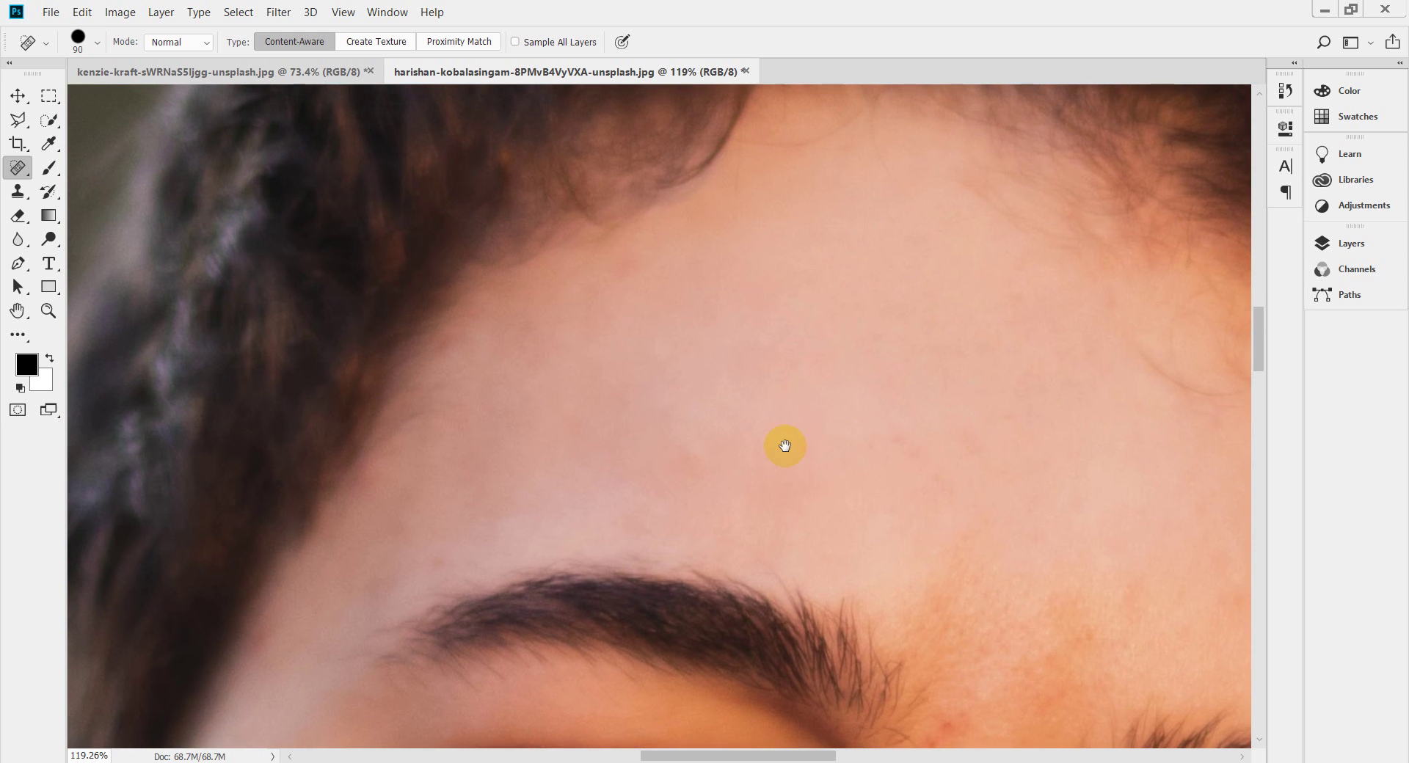
scroll(802, 463, "down", 6)
scroll(955, 474, "right", 3)
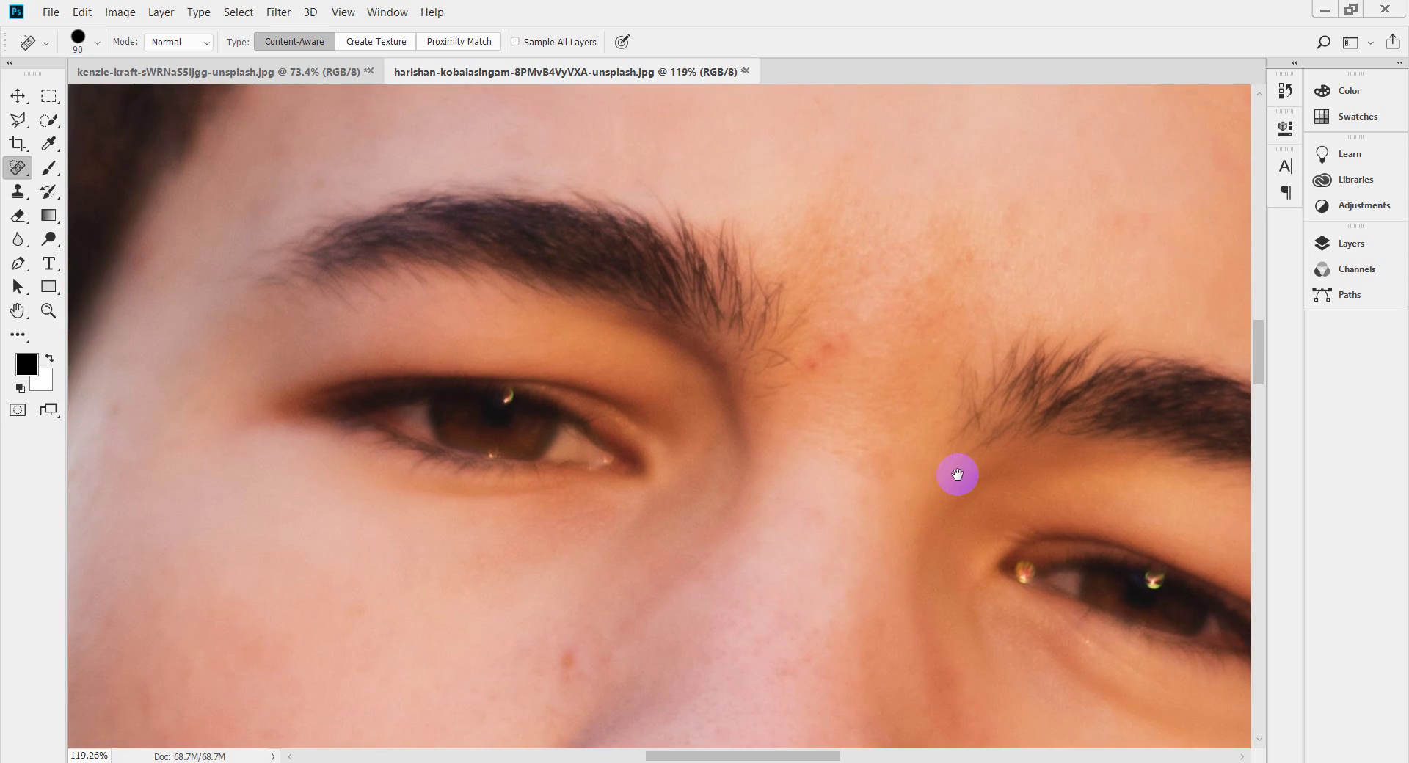
scroll(933, 469, "down", 3)
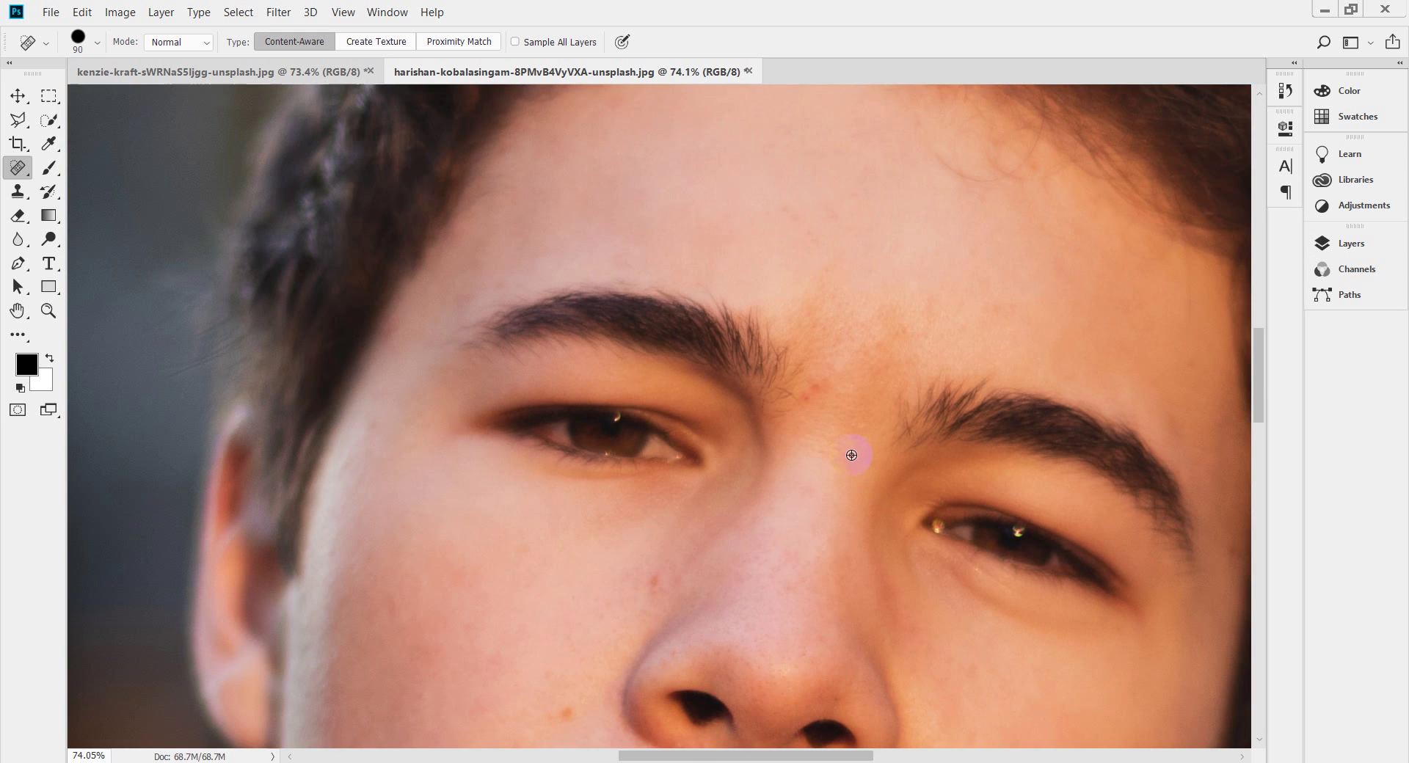
scroll(852, 455, "up", 3)
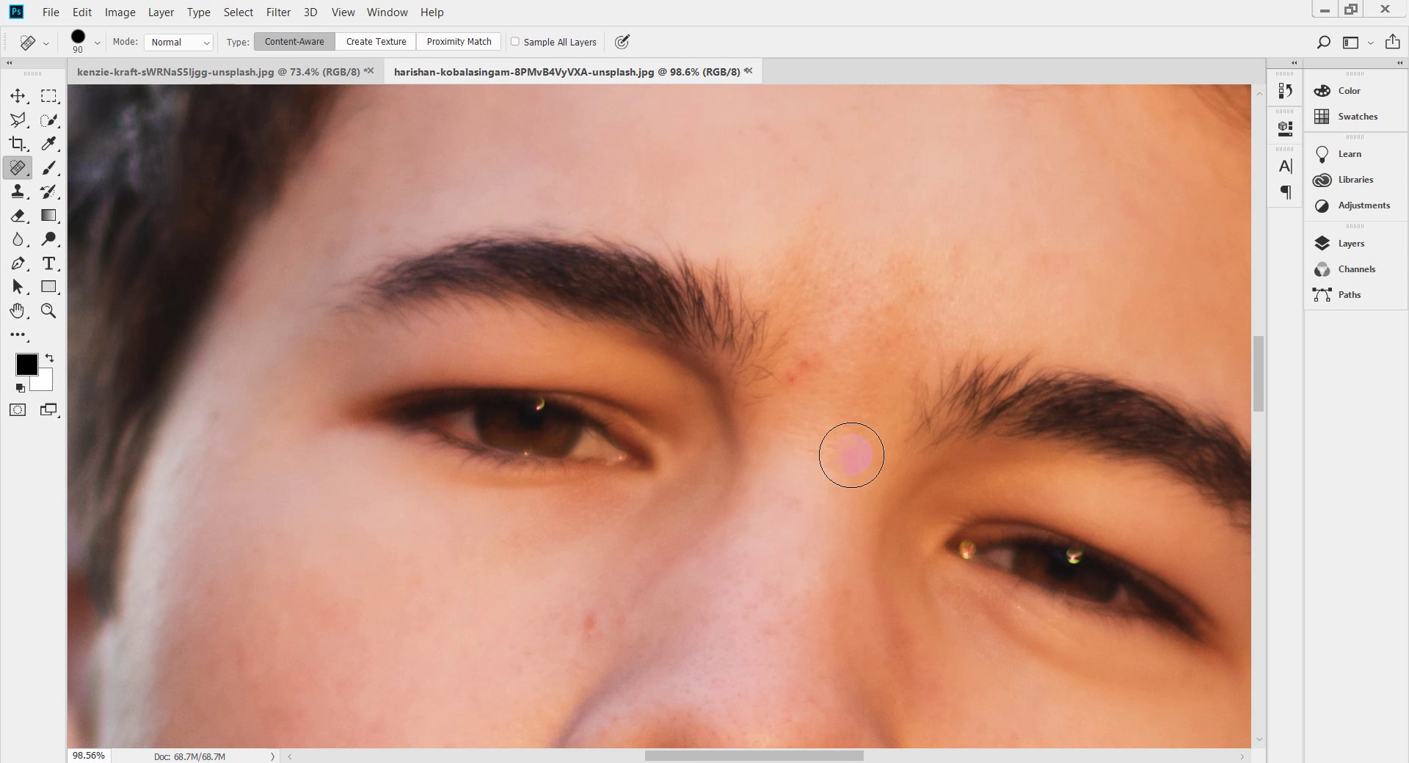
left_click_drag(682, 608, 887, 402)
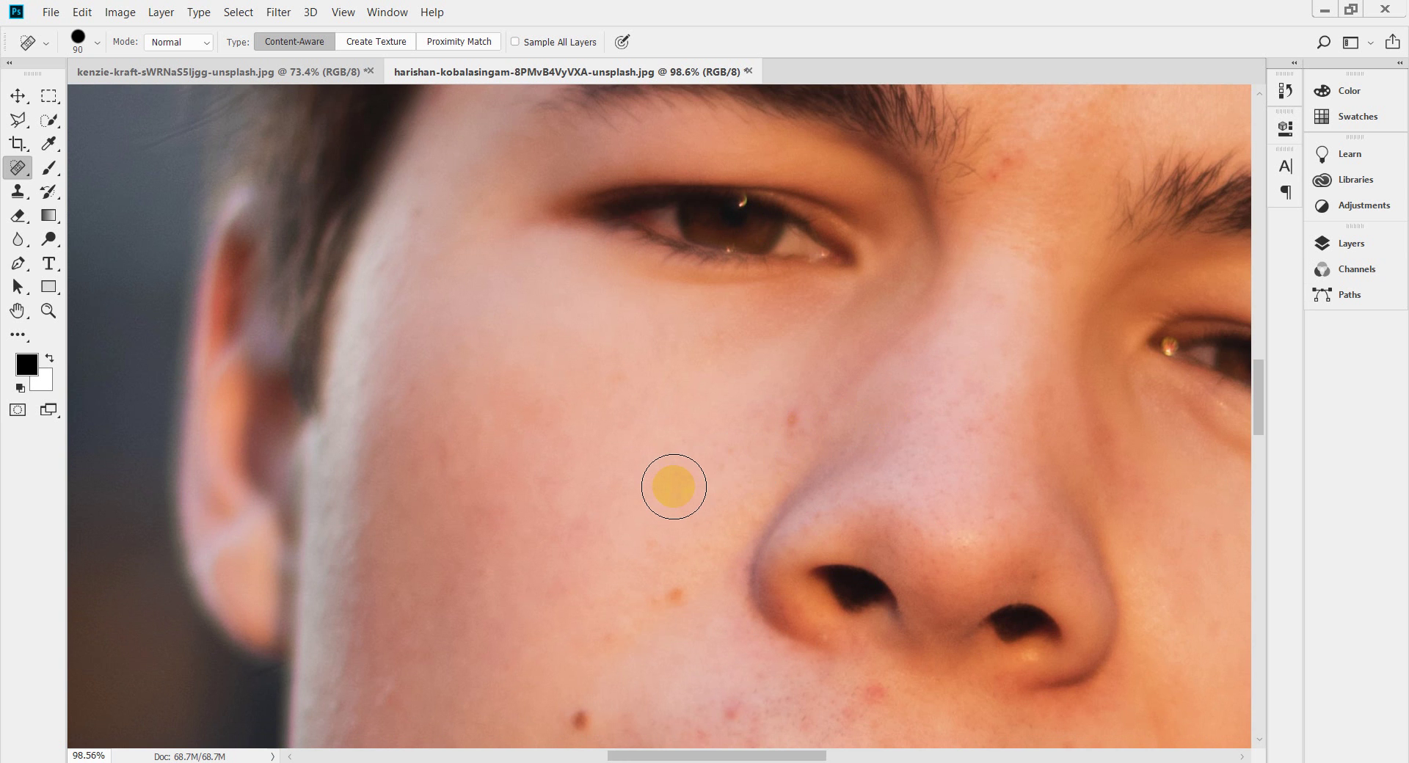
scroll(674, 487, "up", 2)
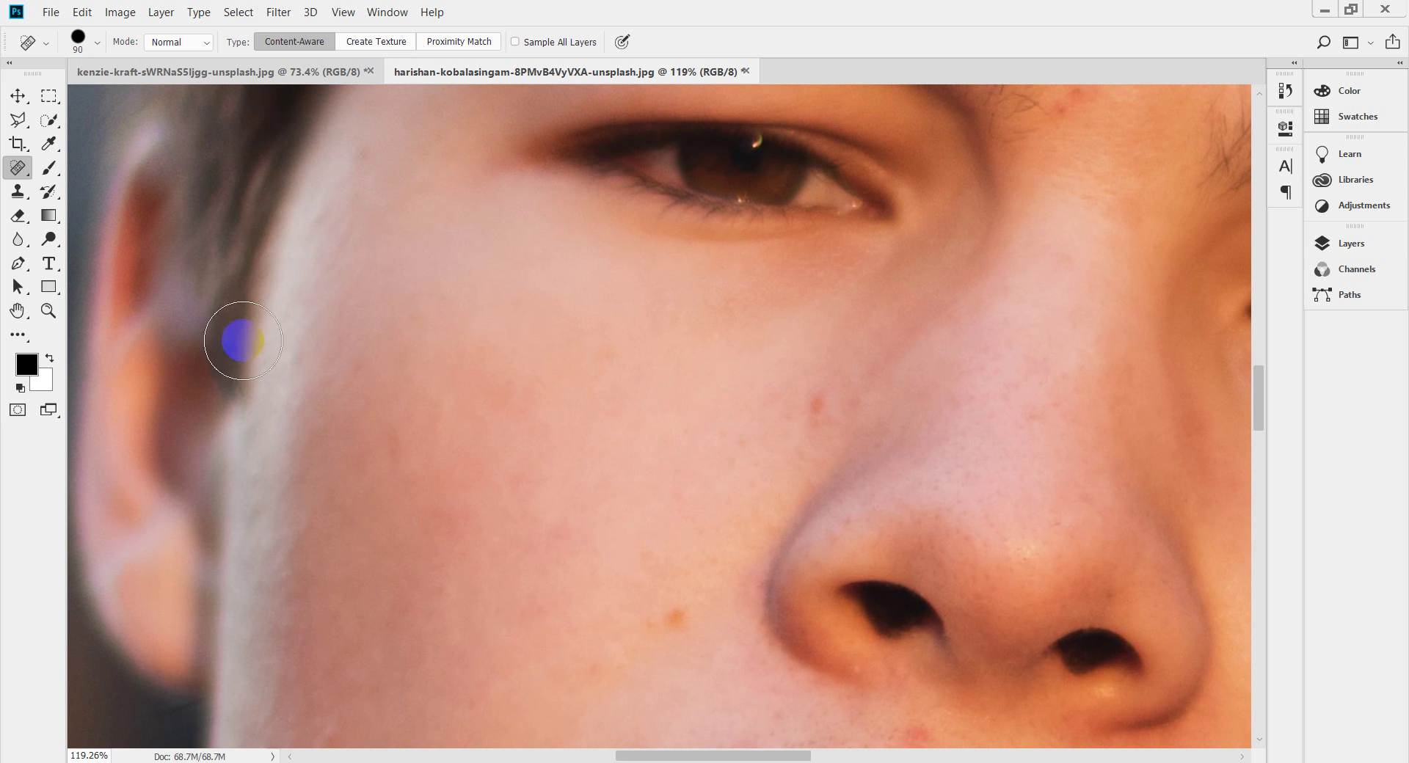
key("bracketleft")
key("bracketleft")
key("bracketleft")
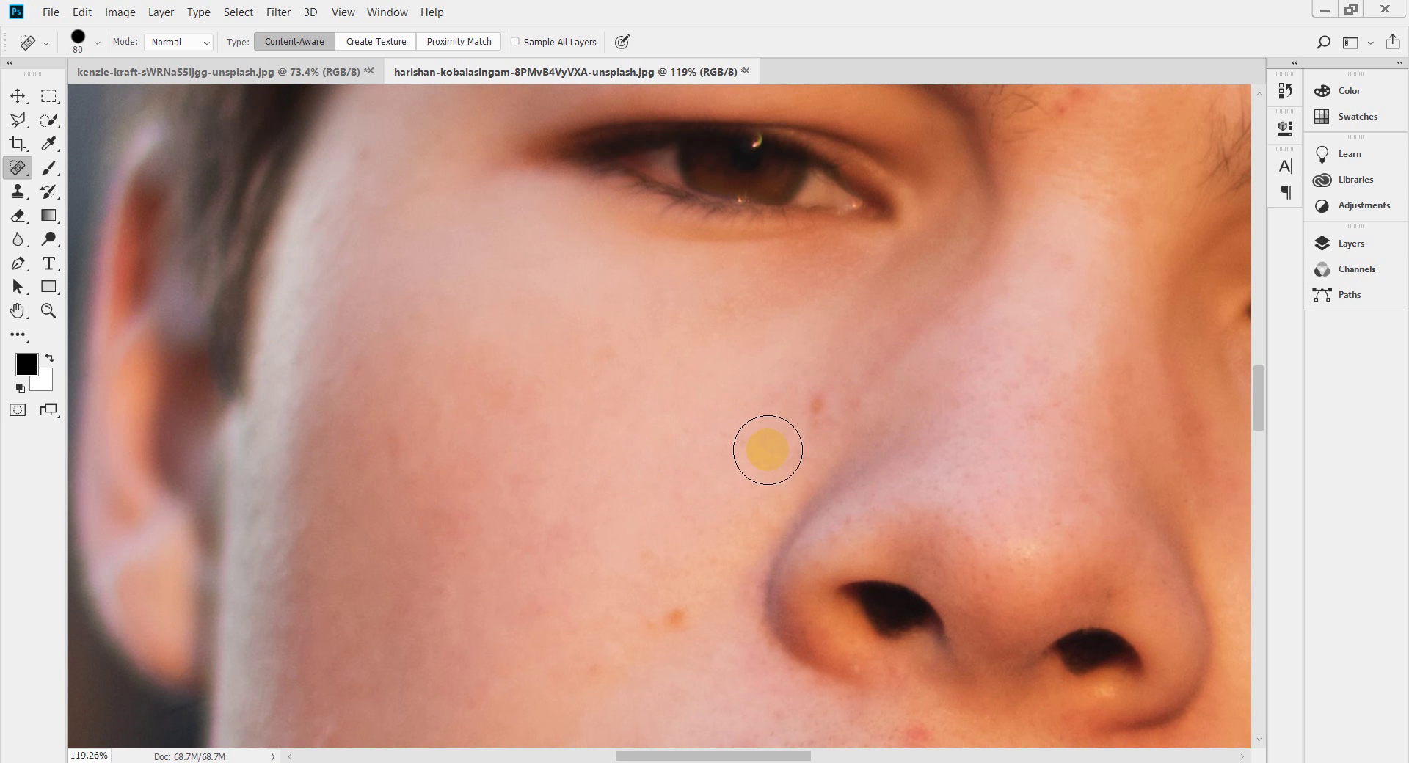
left_click(815, 412)
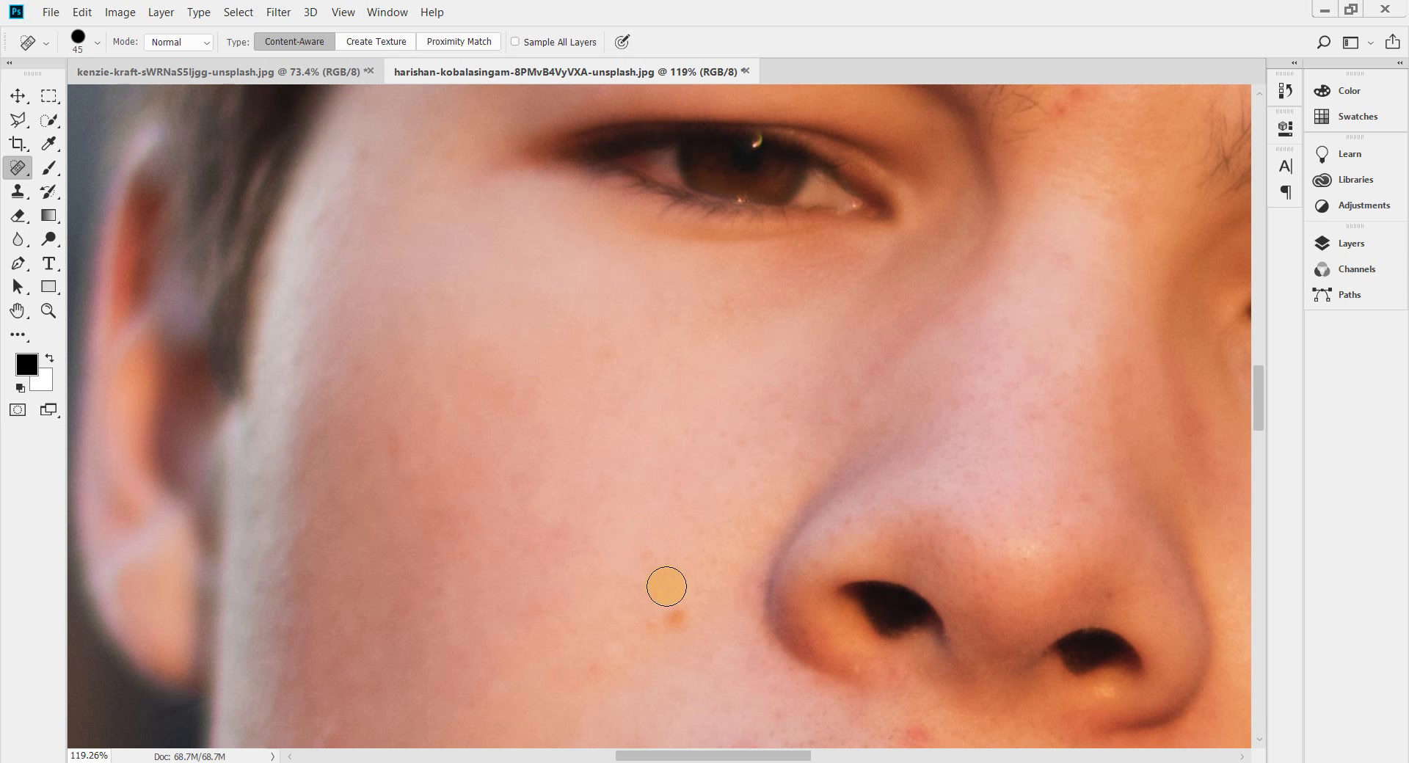
Heal the reddish spot on the lower cheek and the mole above the mouth corner with the brush at size 80
key("bracketright")
key("bracketright")
key("bracketright")
key("bracketright")
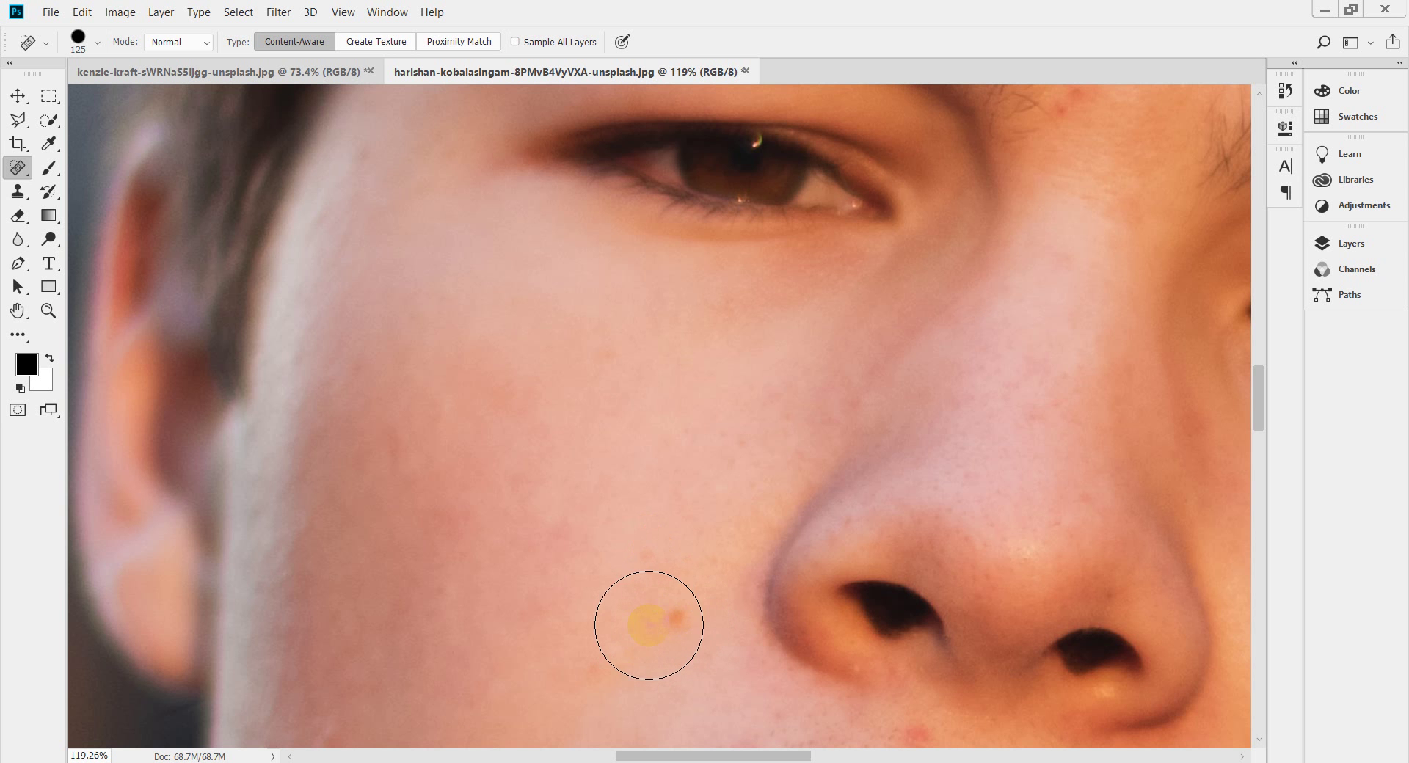
key("bracketleft")
key("bracketleft")
key("bracketleft")
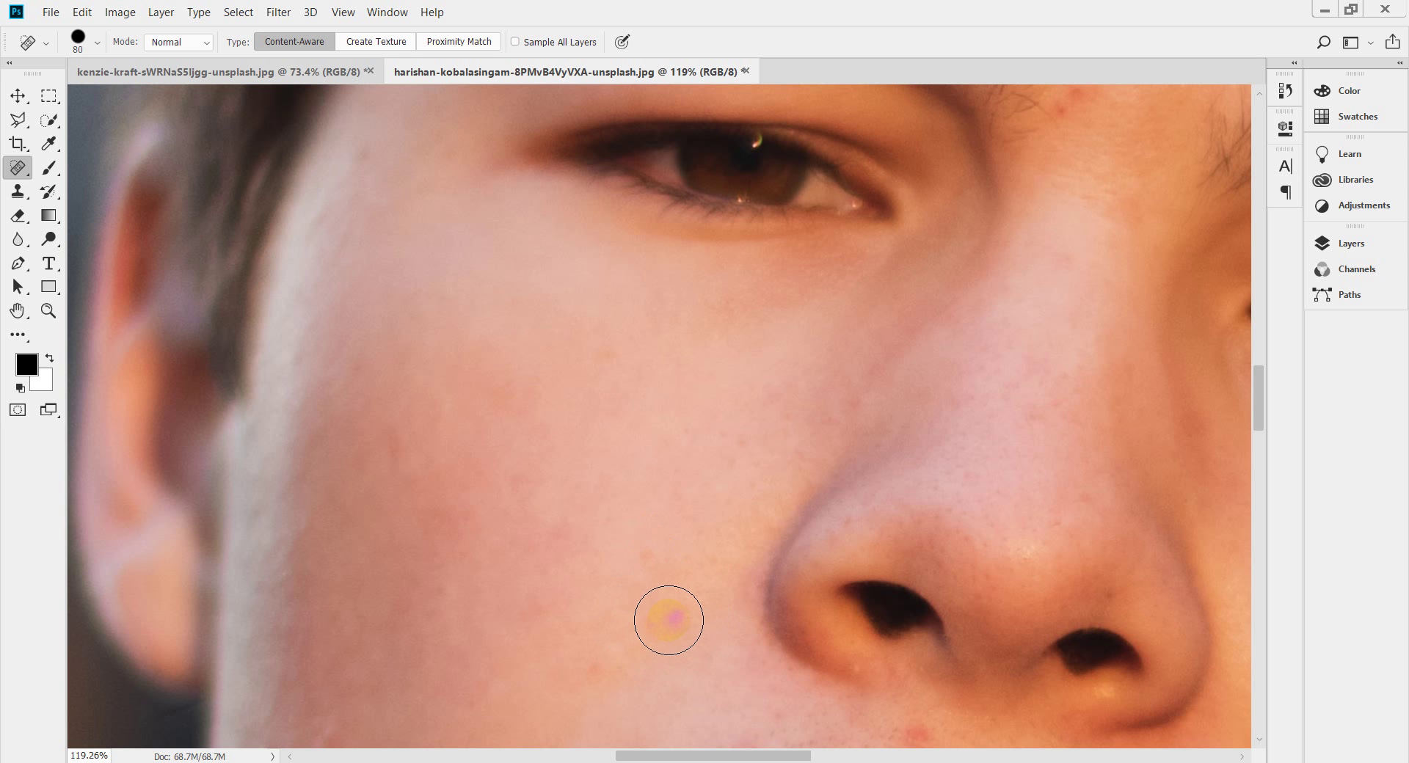
left_click(666, 621)
mouse_move(550, 703)
left_mouse_down()
mouse_move(591, 614)
mouse_move(626, 431)
left_mouse_up()
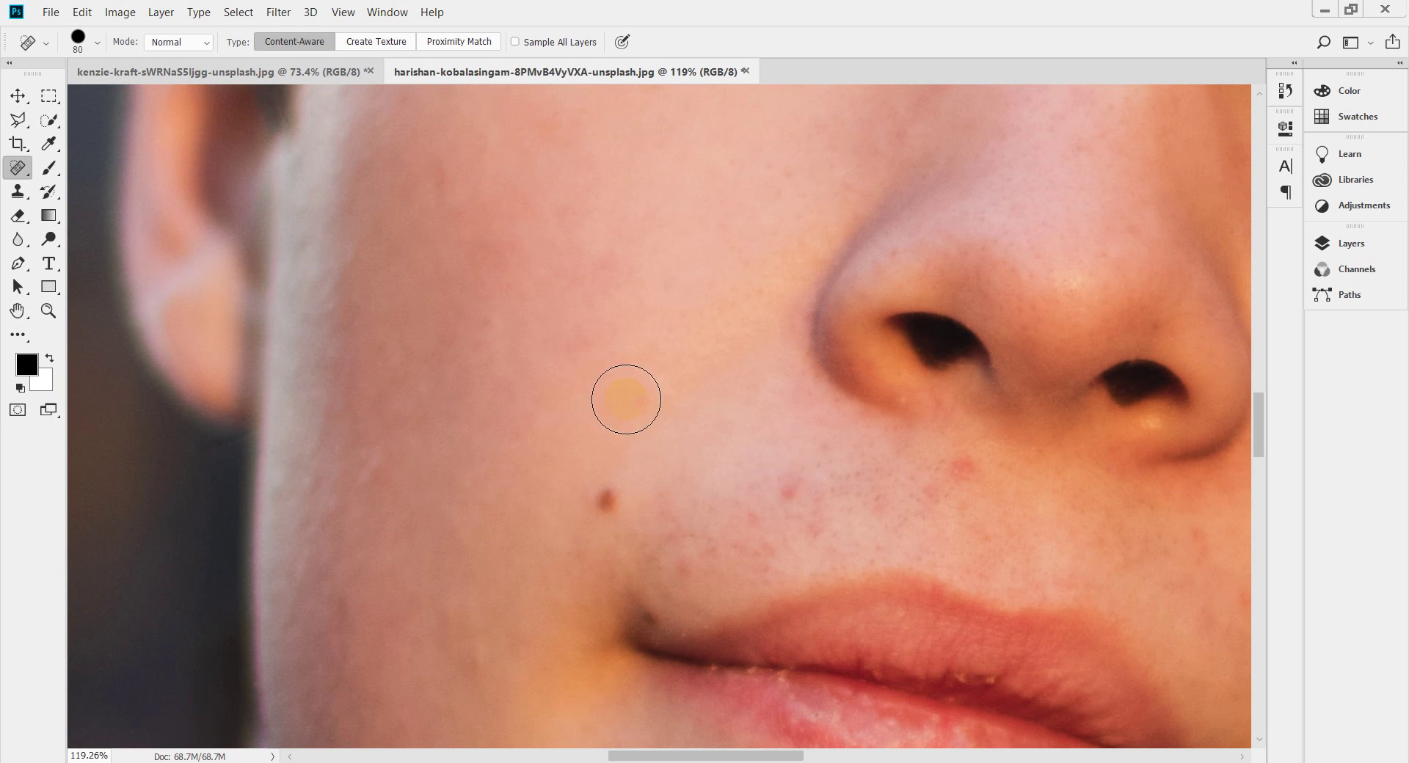
left_click(599, 504)
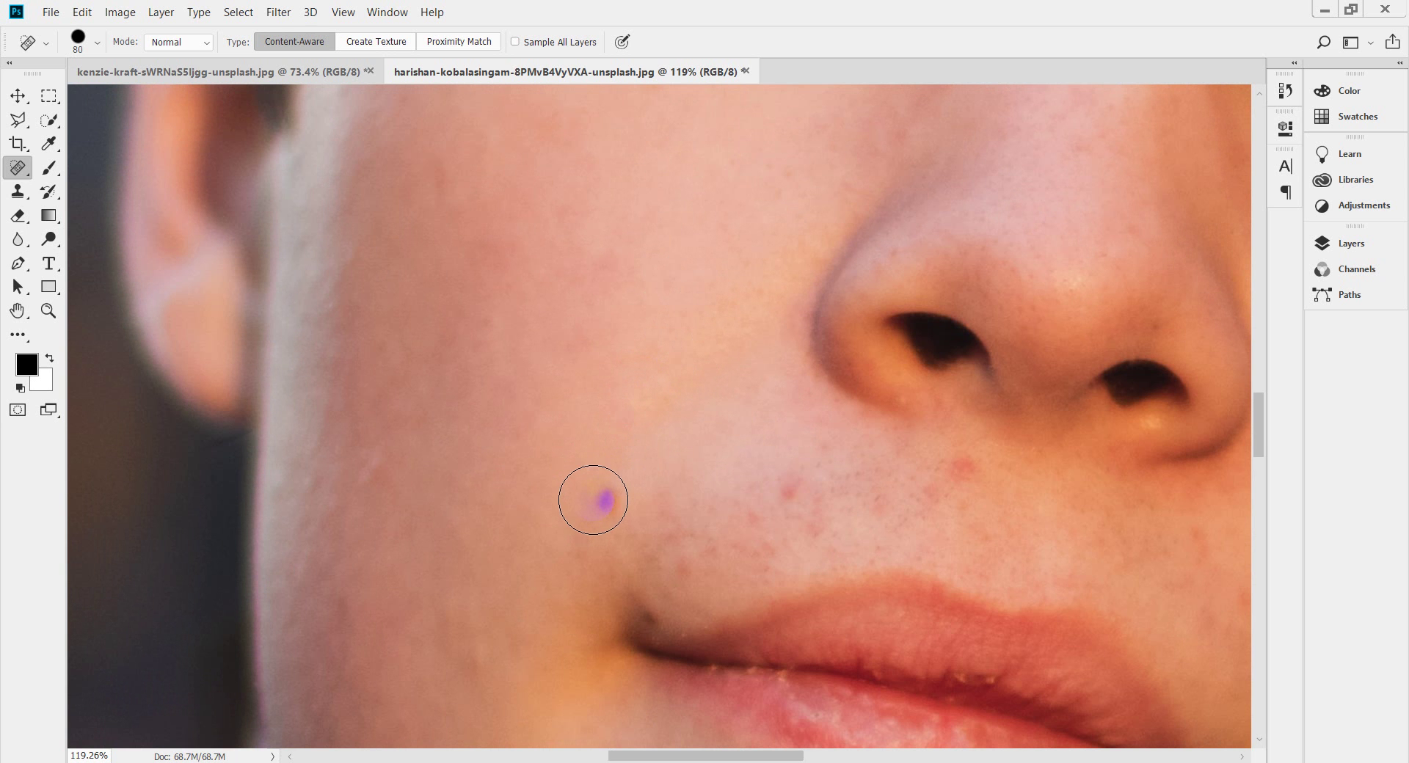
Remove the red spots on the skin between the nose and upper lip with the brush at size 50
key("bracketleft")
key("bracketleft")
key("bracketleft")
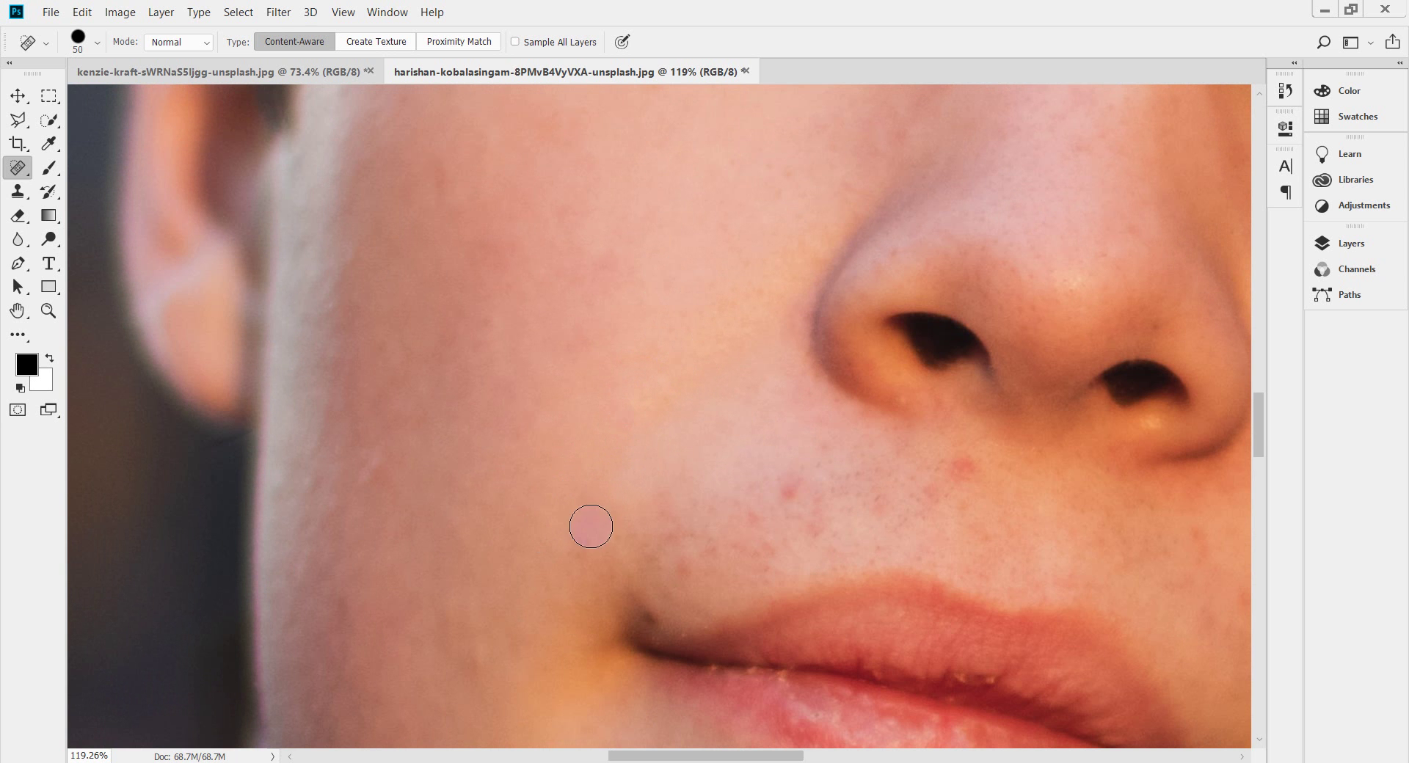
left_click(782, 495)
left_click(817, 457)
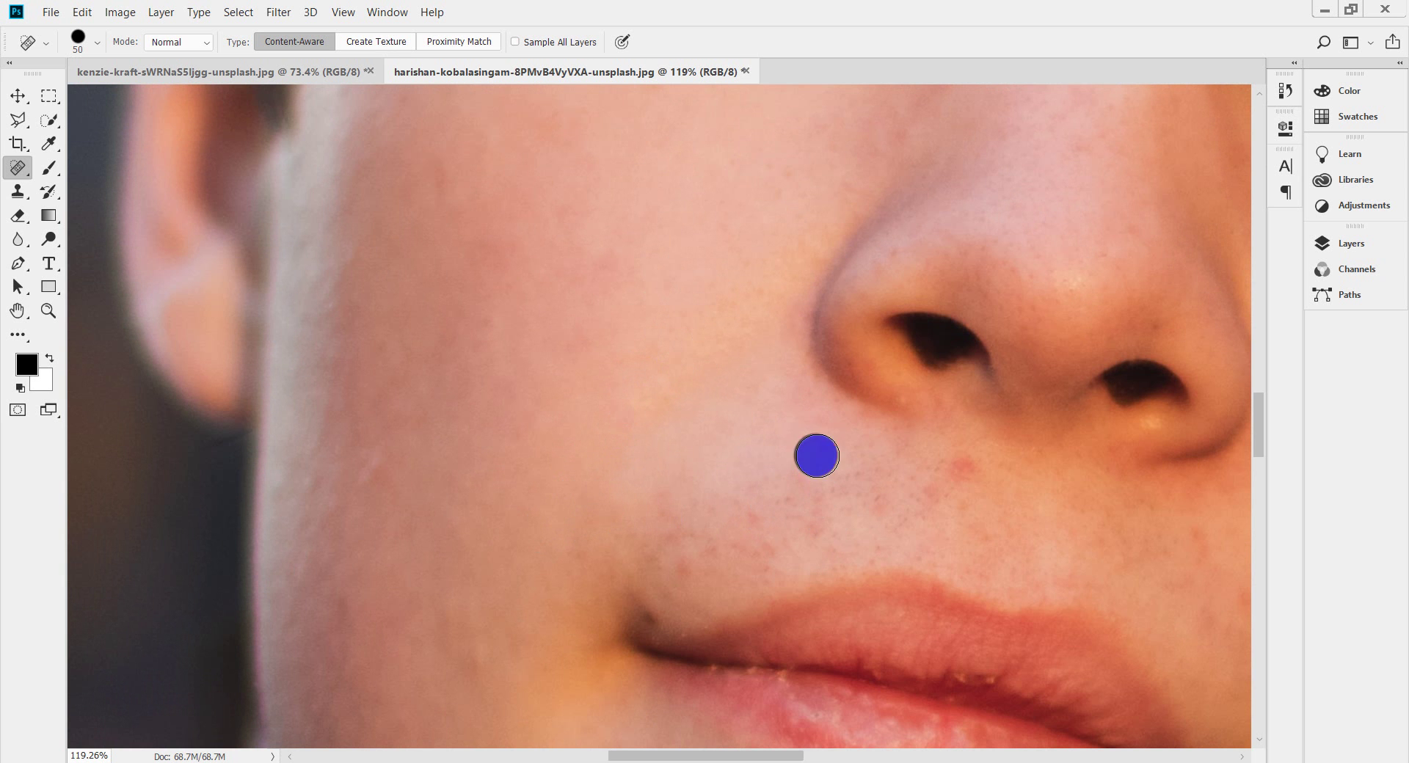
Try to heal the dark spot at the mouth corner with the Spot Healing Brush at size 50
left_click_drag(1049, 583, 928, 407)
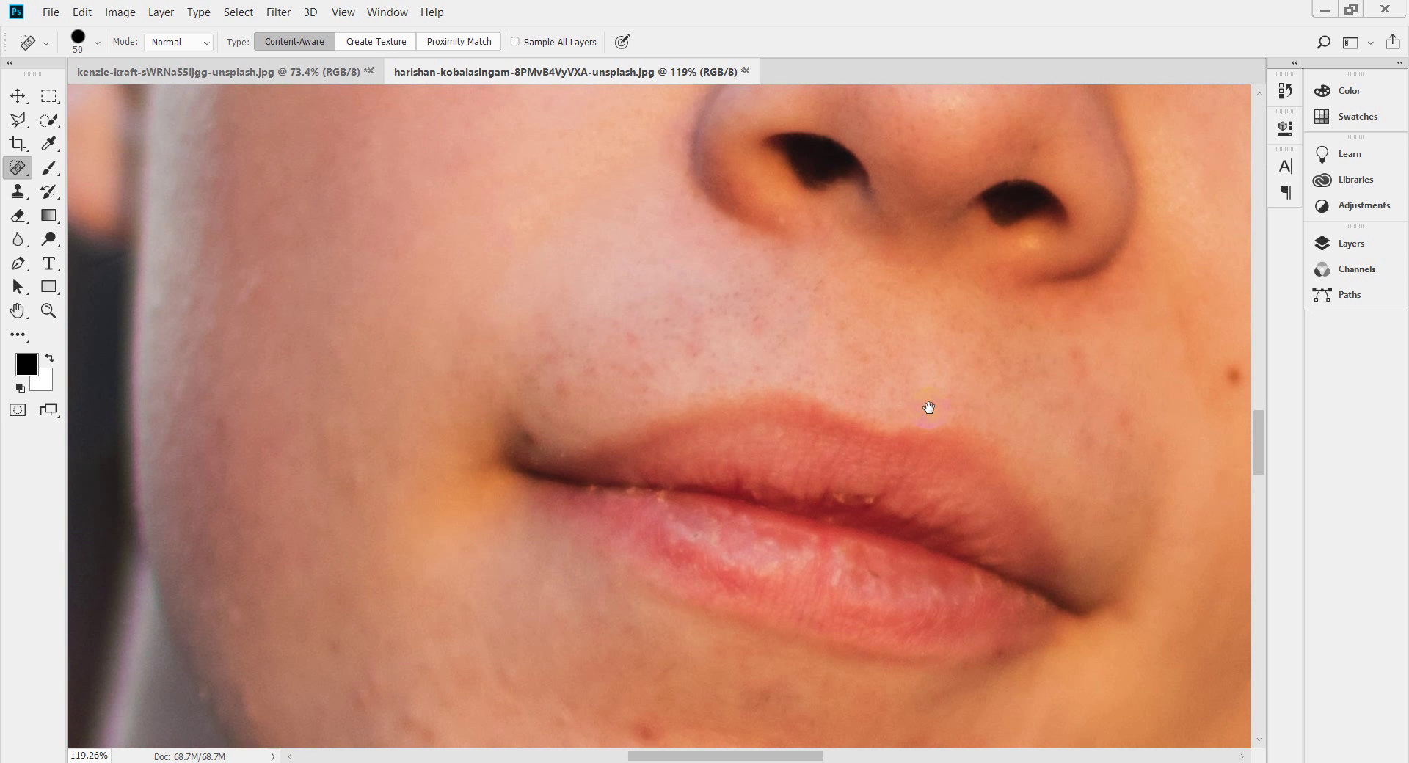
left_click(564, 388)
left_click(535, 418)
left_click(528, 439)
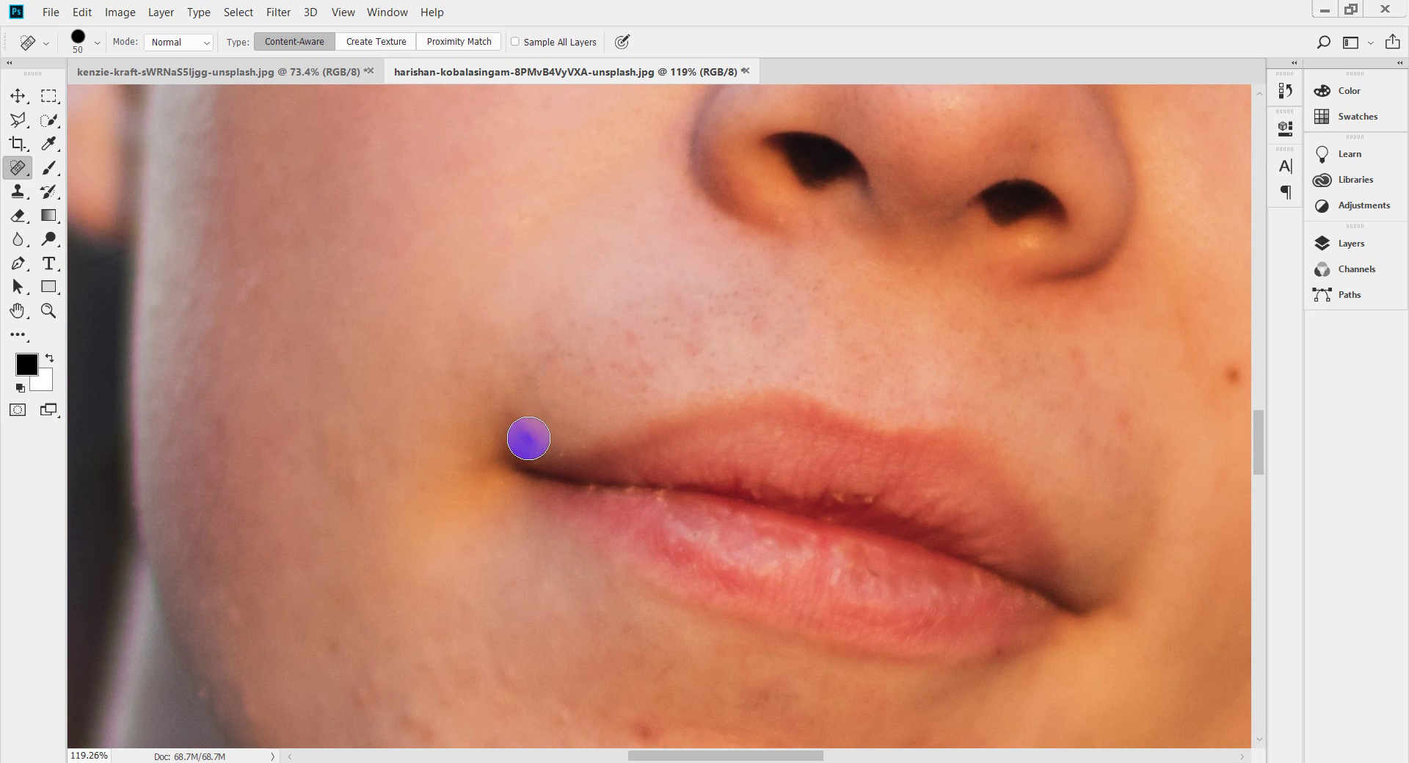
left_click(849, 489)
left_click(727, 478)
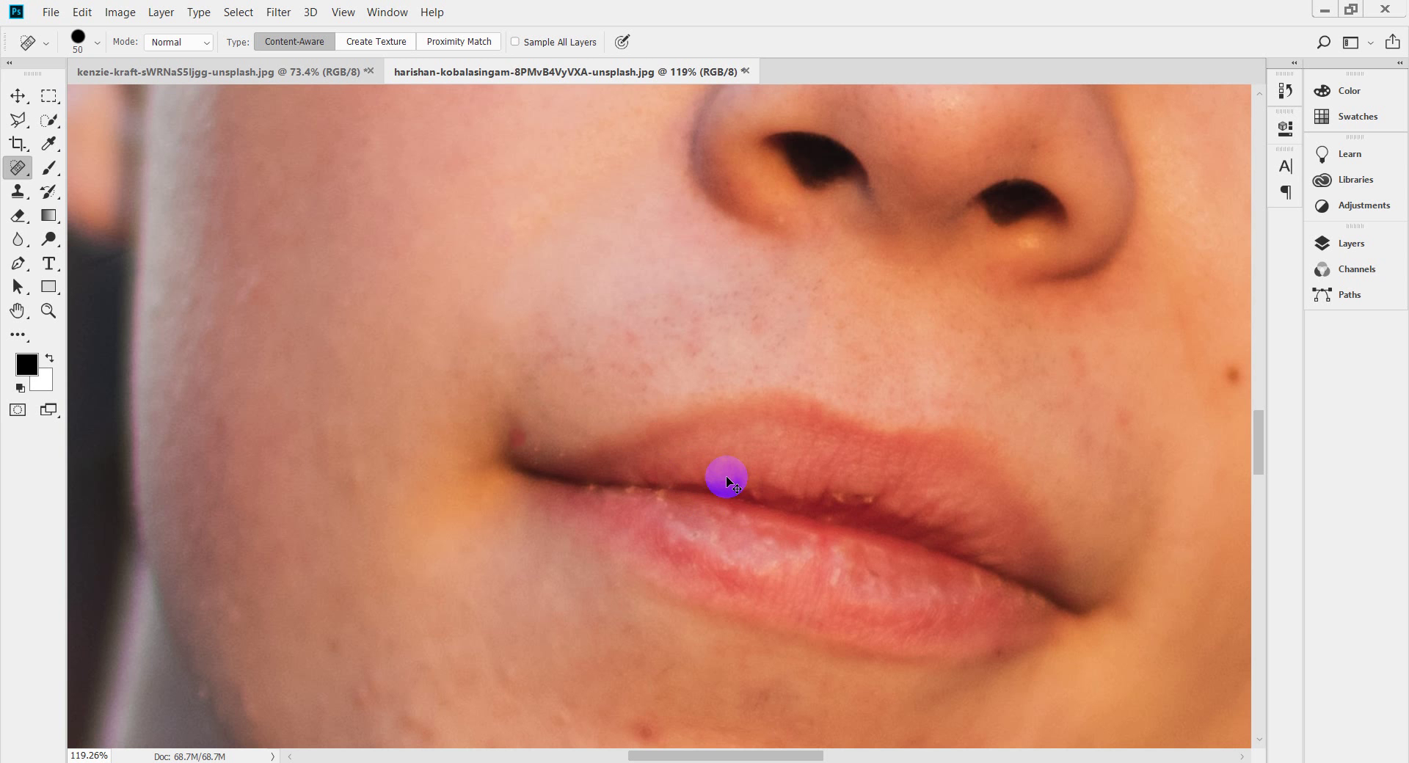
left_click(681, 476)
left_click(630, 427)
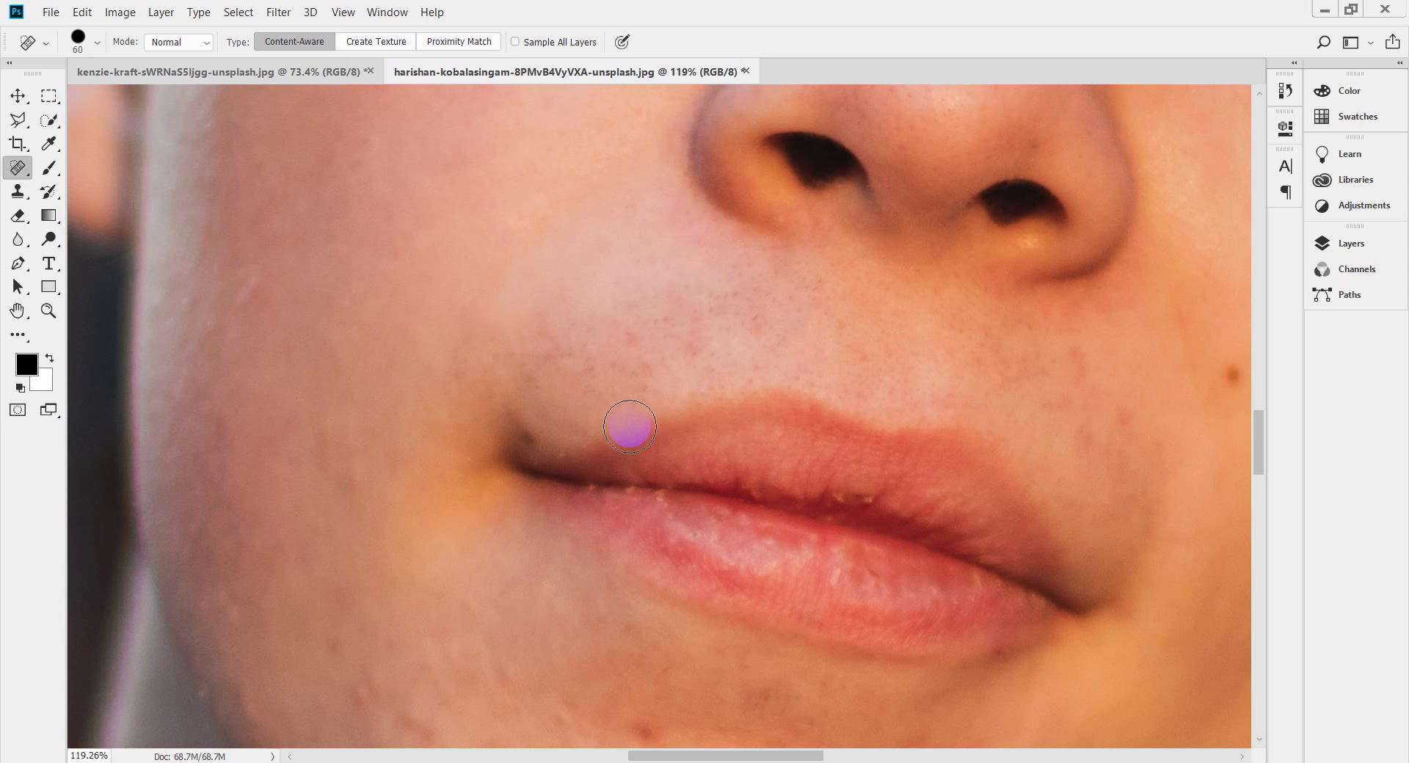
Reduce the brush size and remove the dark spot at the mouth corner without smearing the lip edge
key("bracketright")
key("bracketright")
key("bracketright")
key("bracketleft")
key("bracketleft")
key("bracketleft")
key("bracketleft")
key("bracketleft")
key("bracketleft")
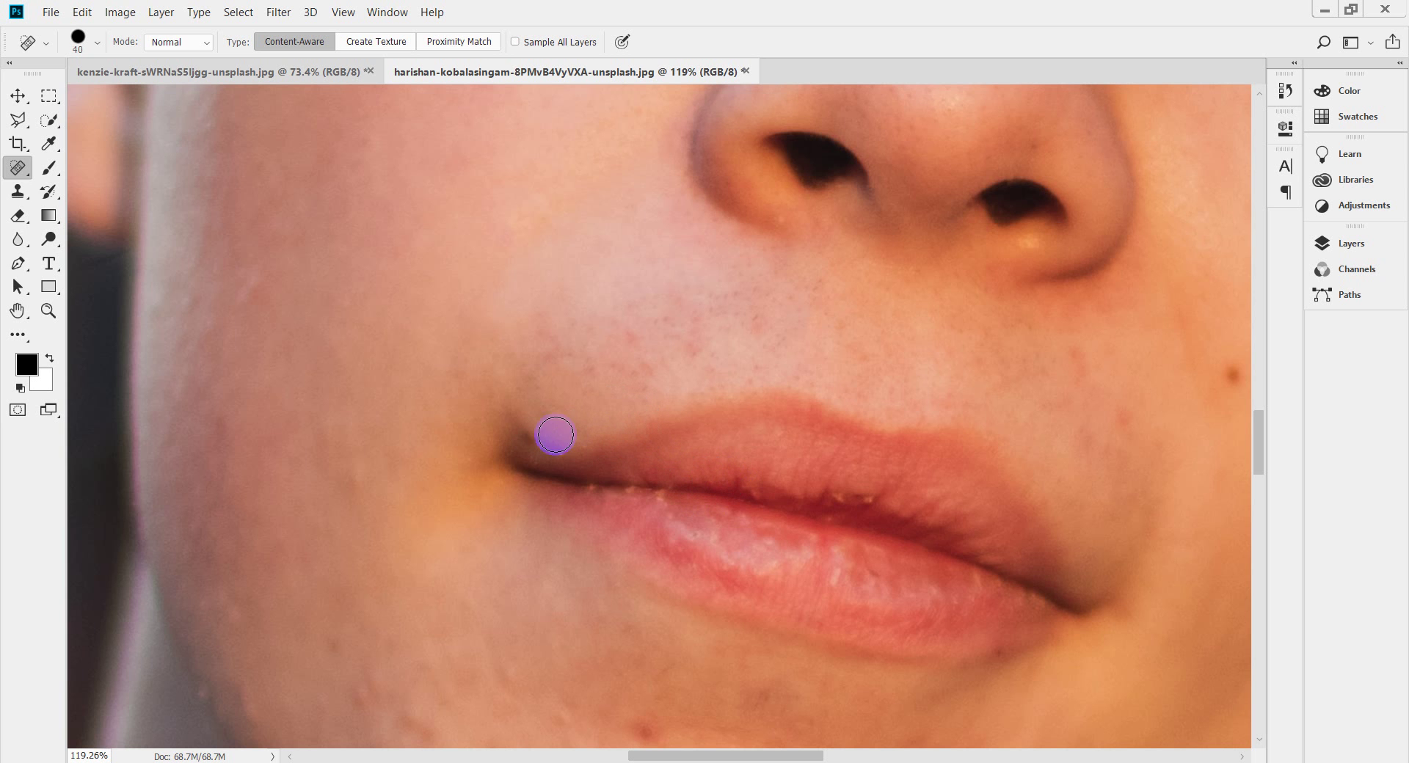
left_click(539, 439)
mouse_move(534, 438)
left_mouse_down()
mouse_move(498, 461)
mouse_move(525, 450)
left_mouse_up()
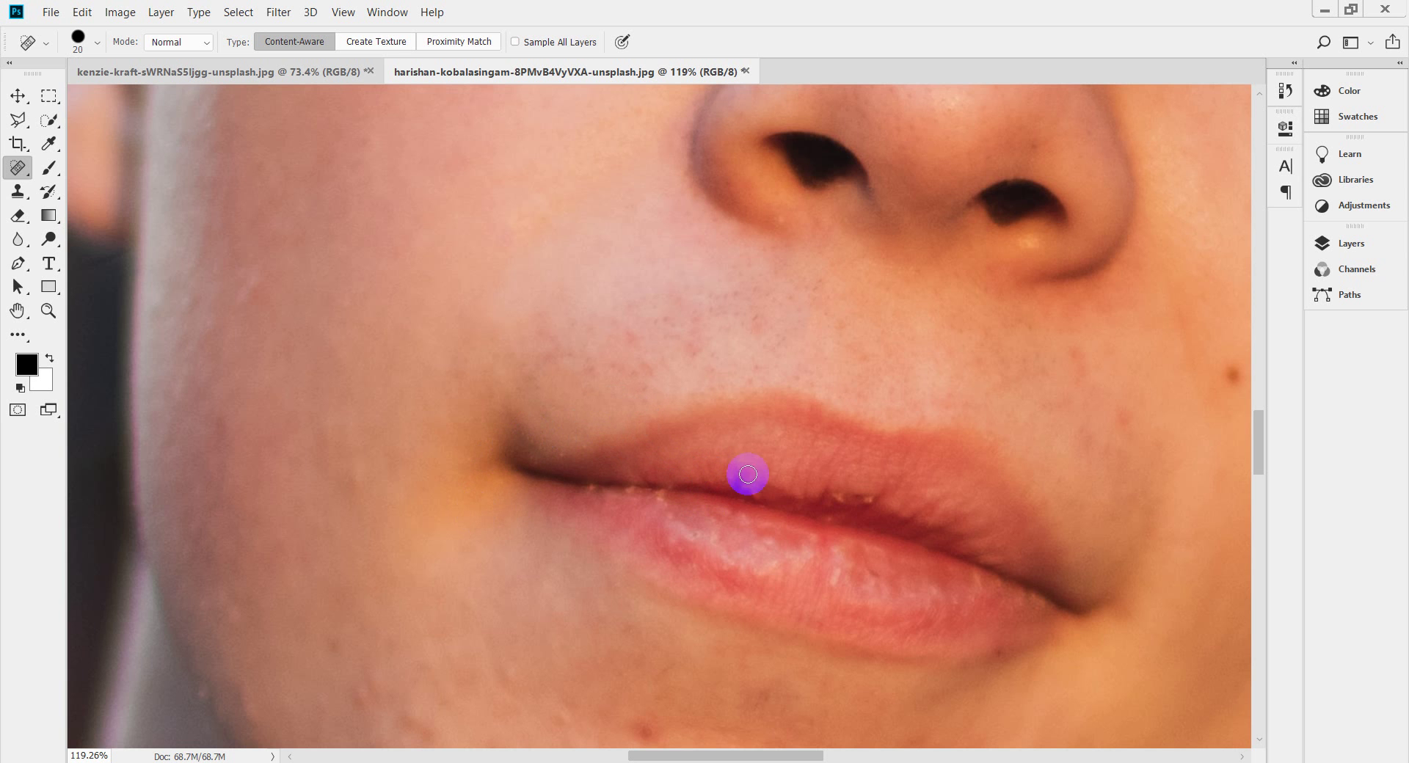
Heal the two dark spots on the cheek next to the fully visible ear, using brush sizes 30 and 50
left_click_drag(1098, 425, 478, 449)
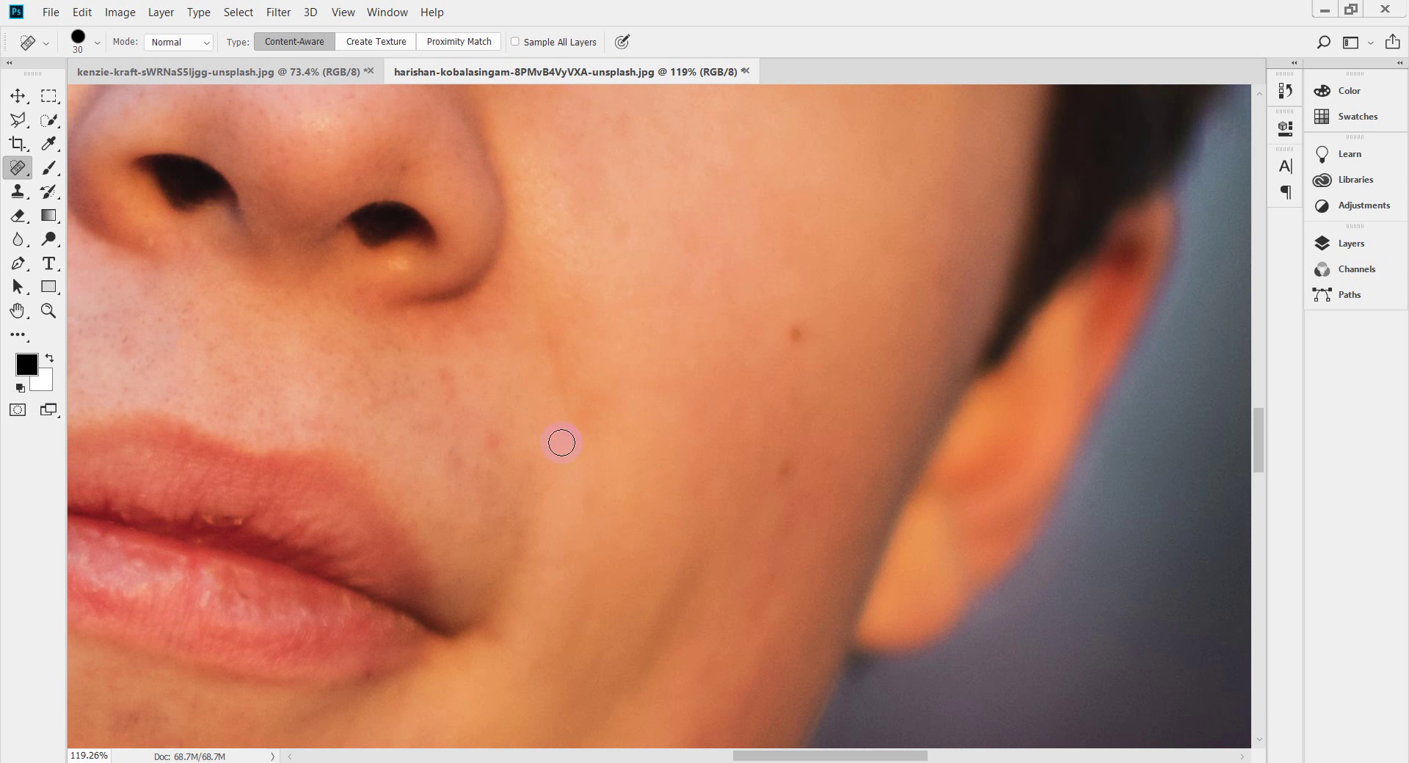
left_click(795, 335)
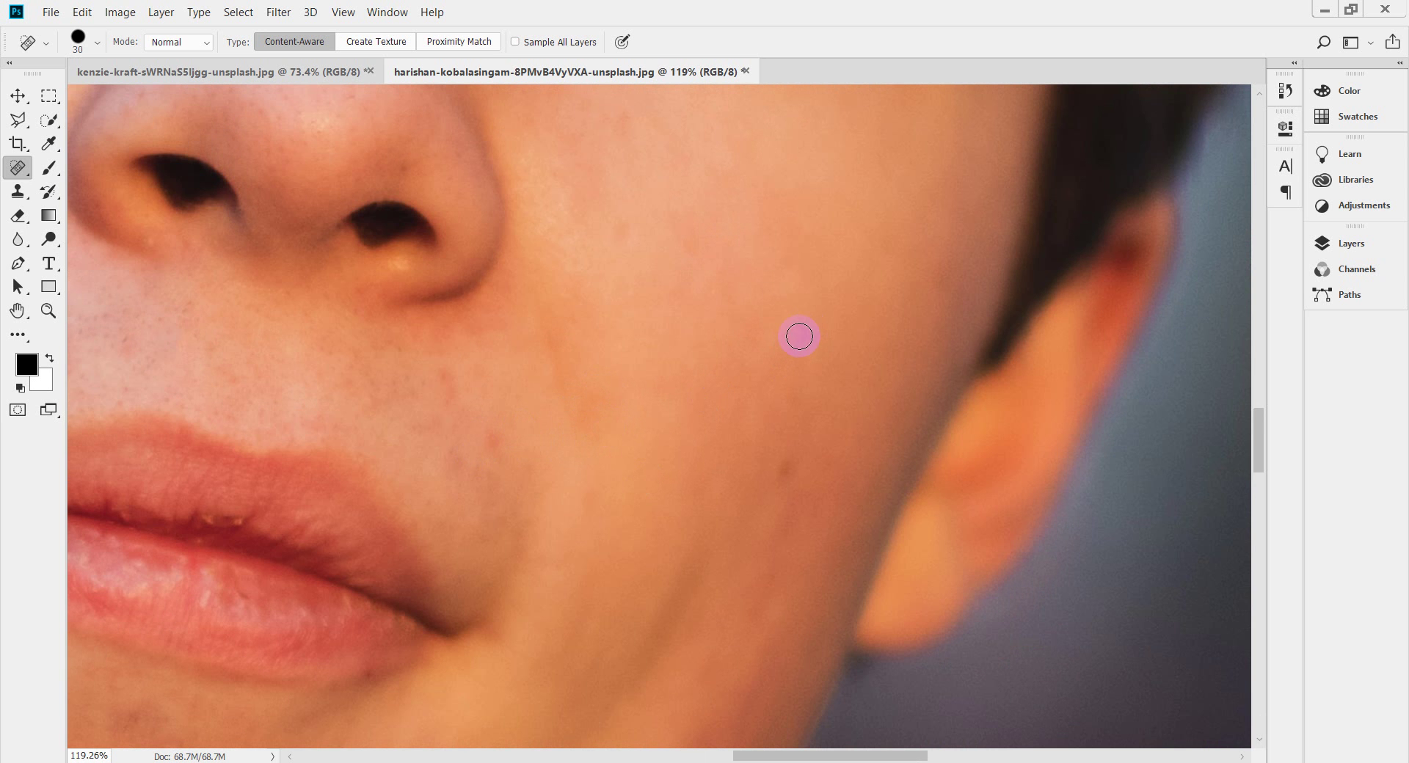
left_click(797, 342)
left_click_drag(750, 485, 753, 422)
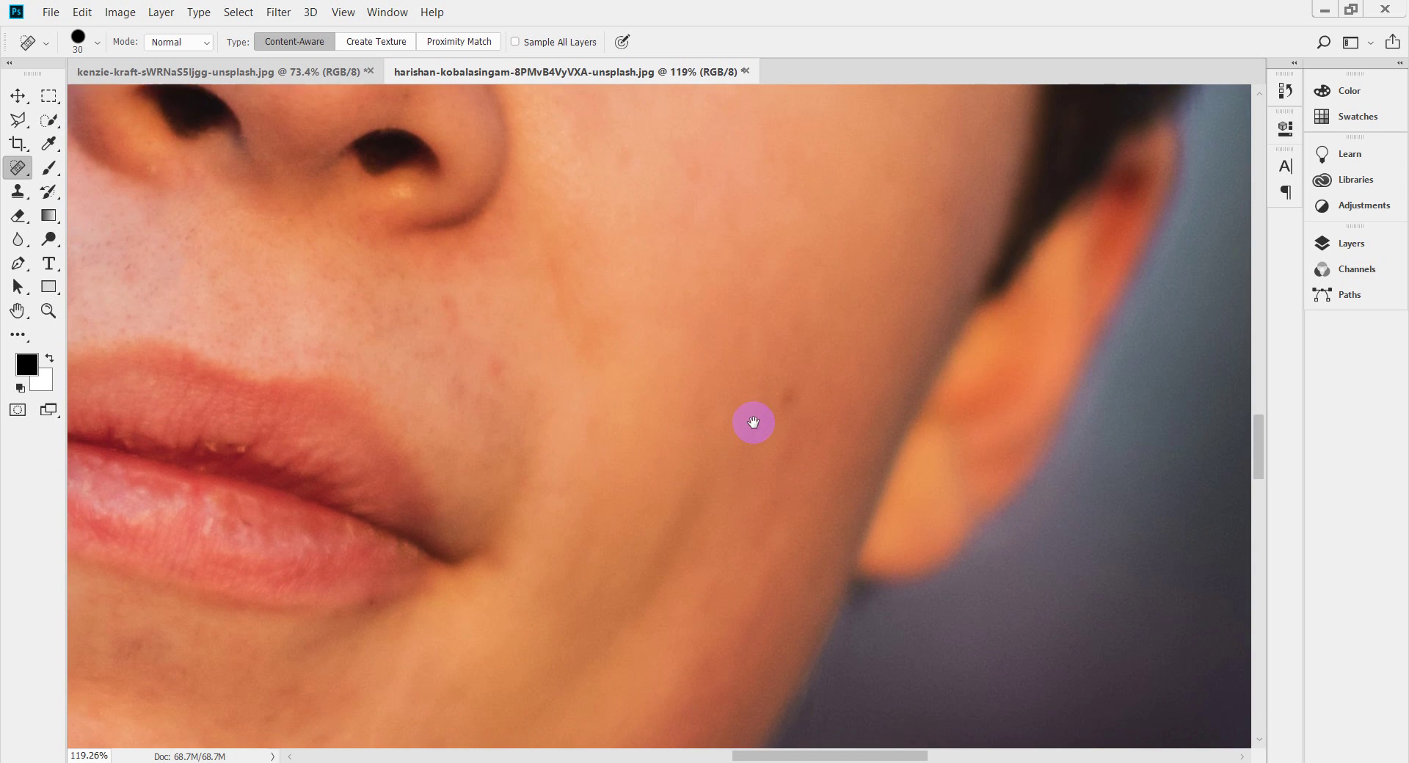
key("]")
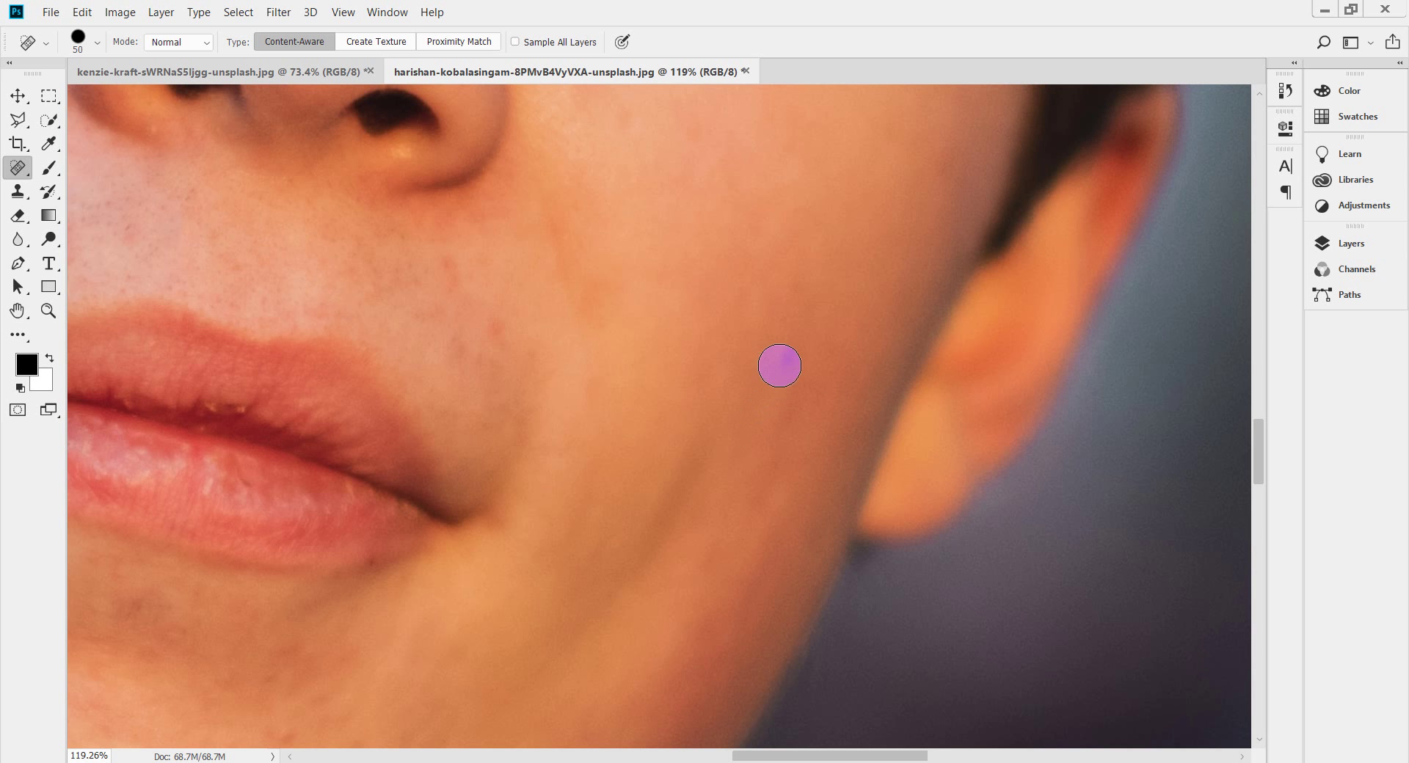
left_click(786, 361)
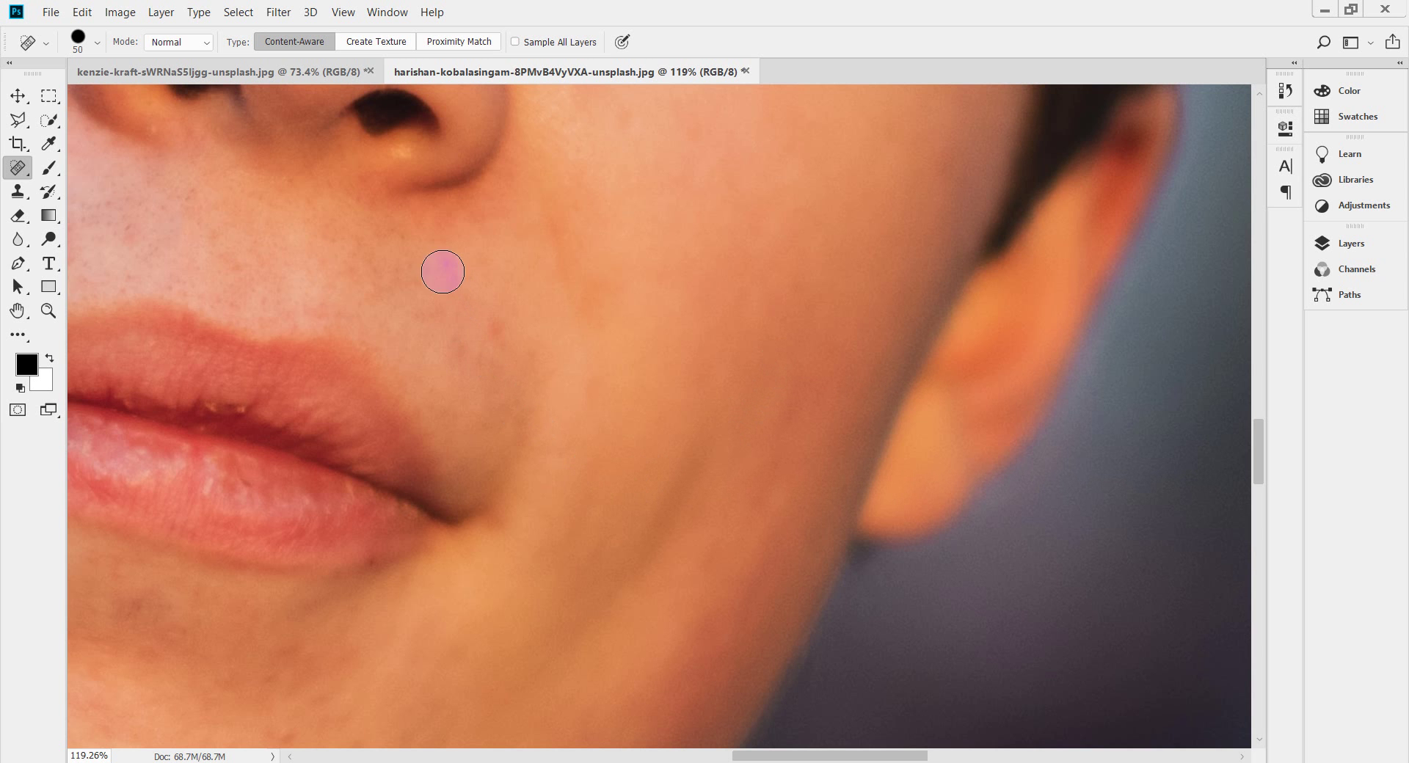
Remove the red mark between the eyebrows with the Spot Healing Brush at size 50
left_click_drag(418, 465, 755, 560)
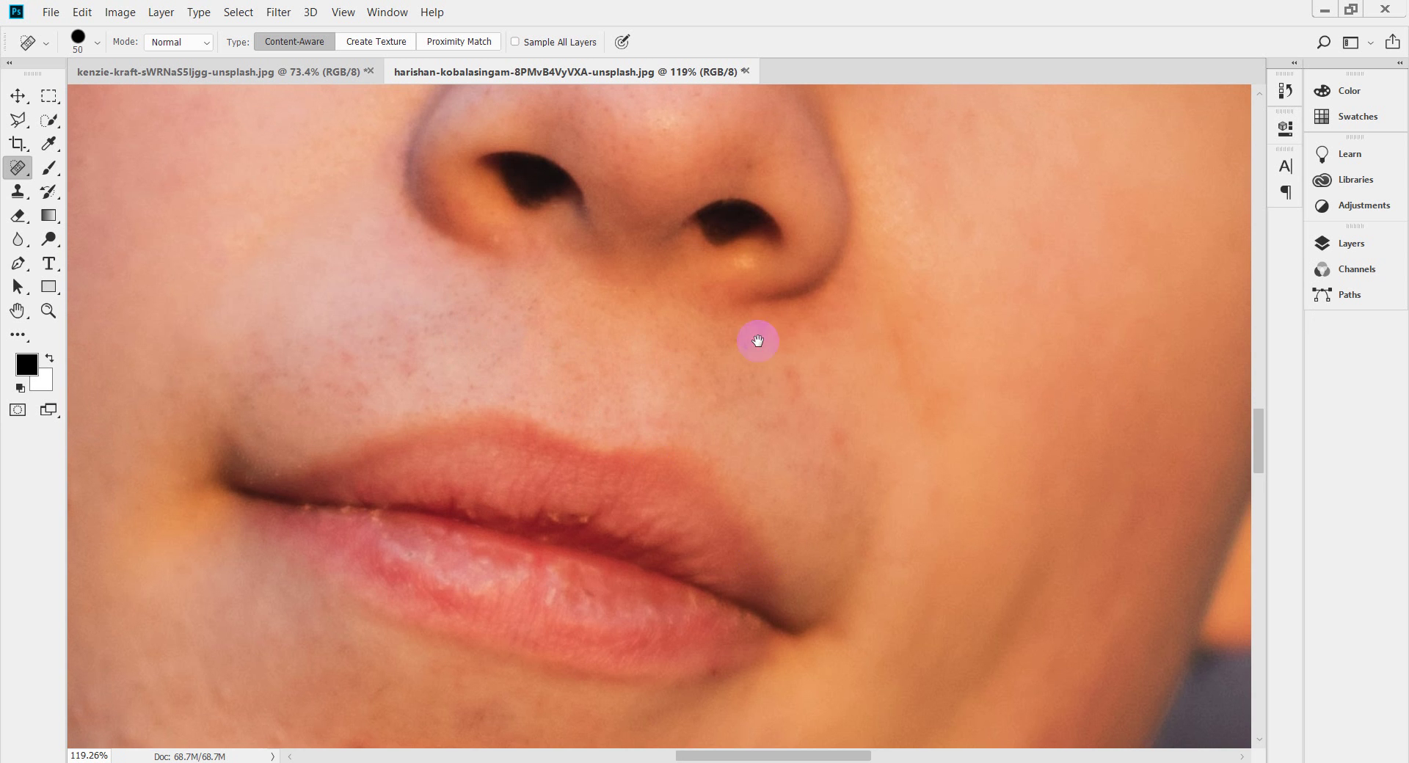
left_click_drag(755, 337, 724, 560)
left_click_drag(686, 341, 592, 627)
left_click_drag(494, 387, 531, 487)
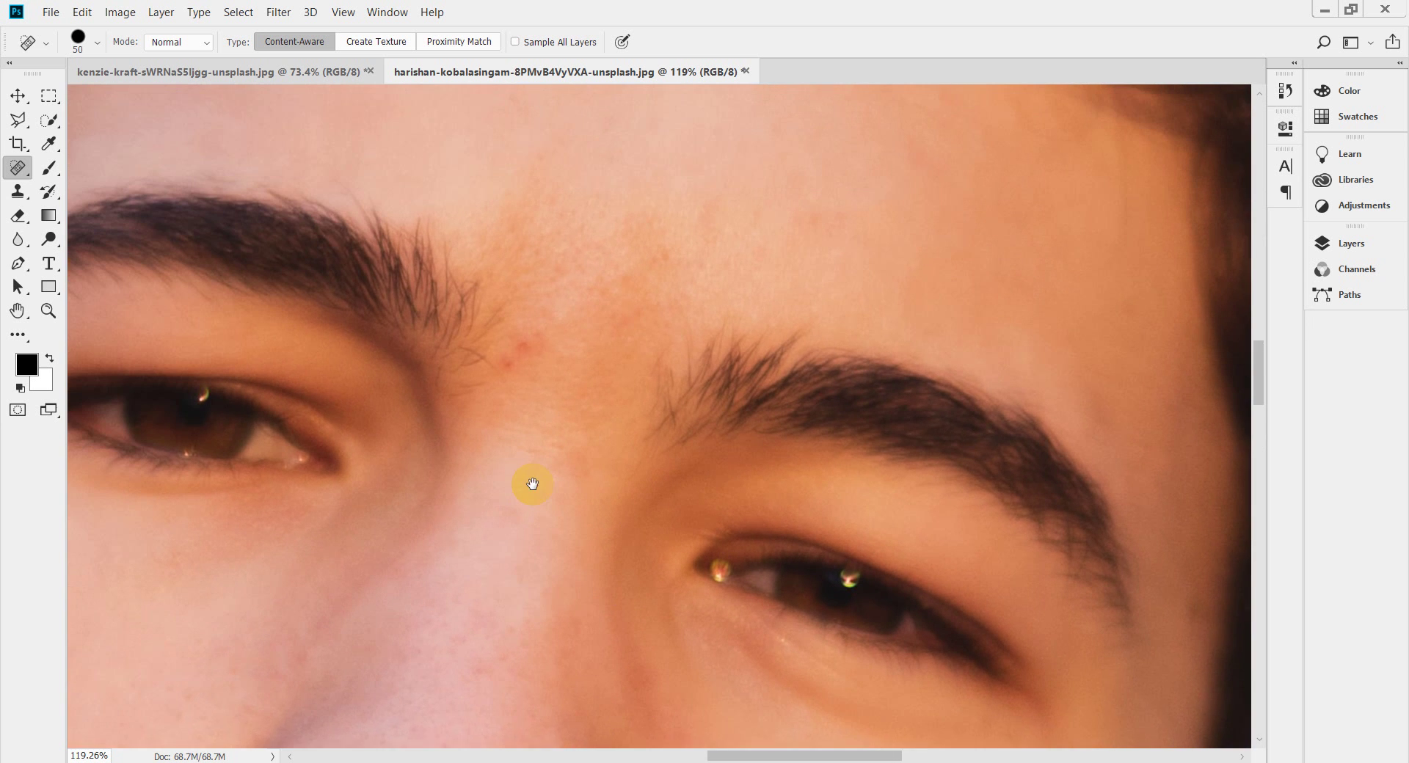
left_click(549, 358)
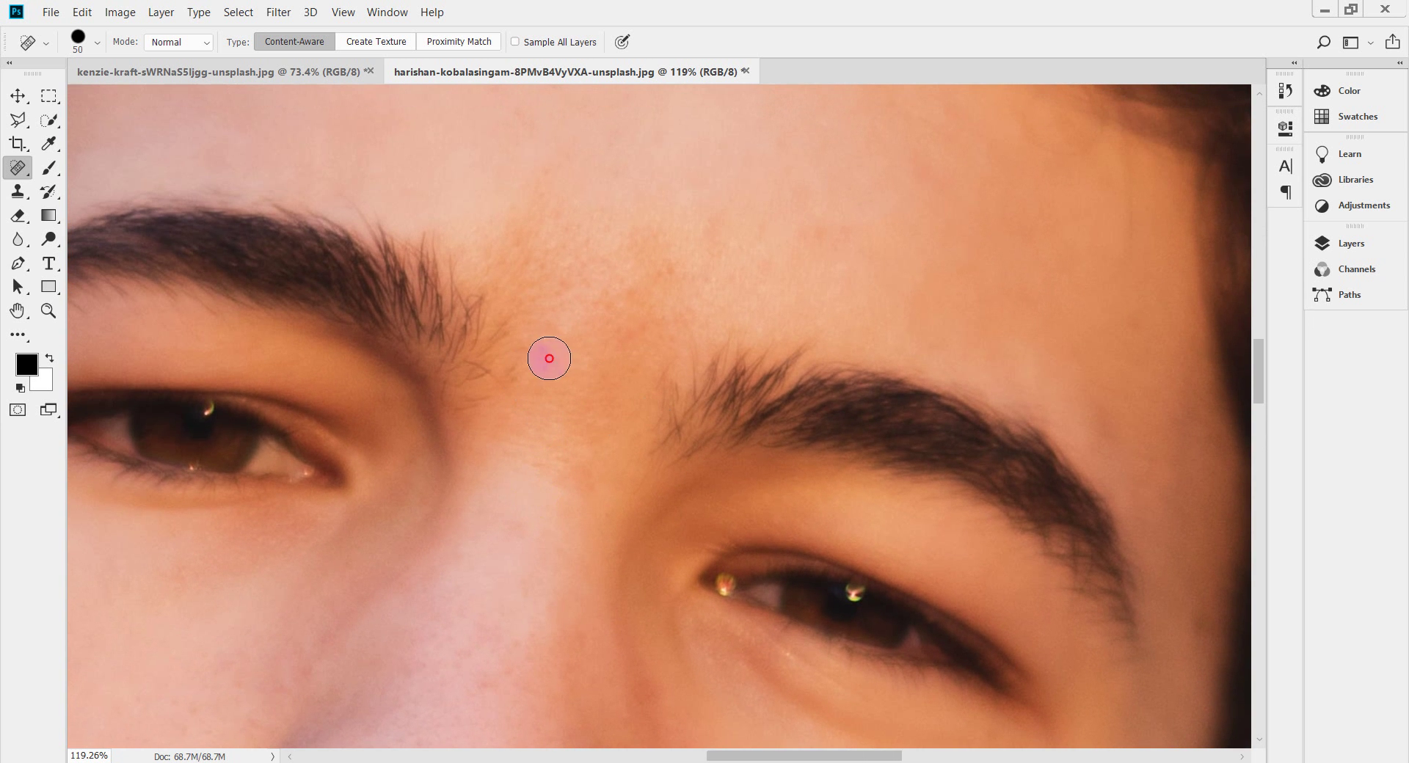
Heal the faint marks along the outer edge of the opposite cheek, between the ear and jaw, at brush size 50
mouse_move(828, 284)
left_mouse_down()
mouse_move(671, 551)
mouse_move(529, 478)
mouse_move(800, 573)
left_mouse_up()
scroll(800, 573, "left", 5)
scroll(720, 513, "up", 4)
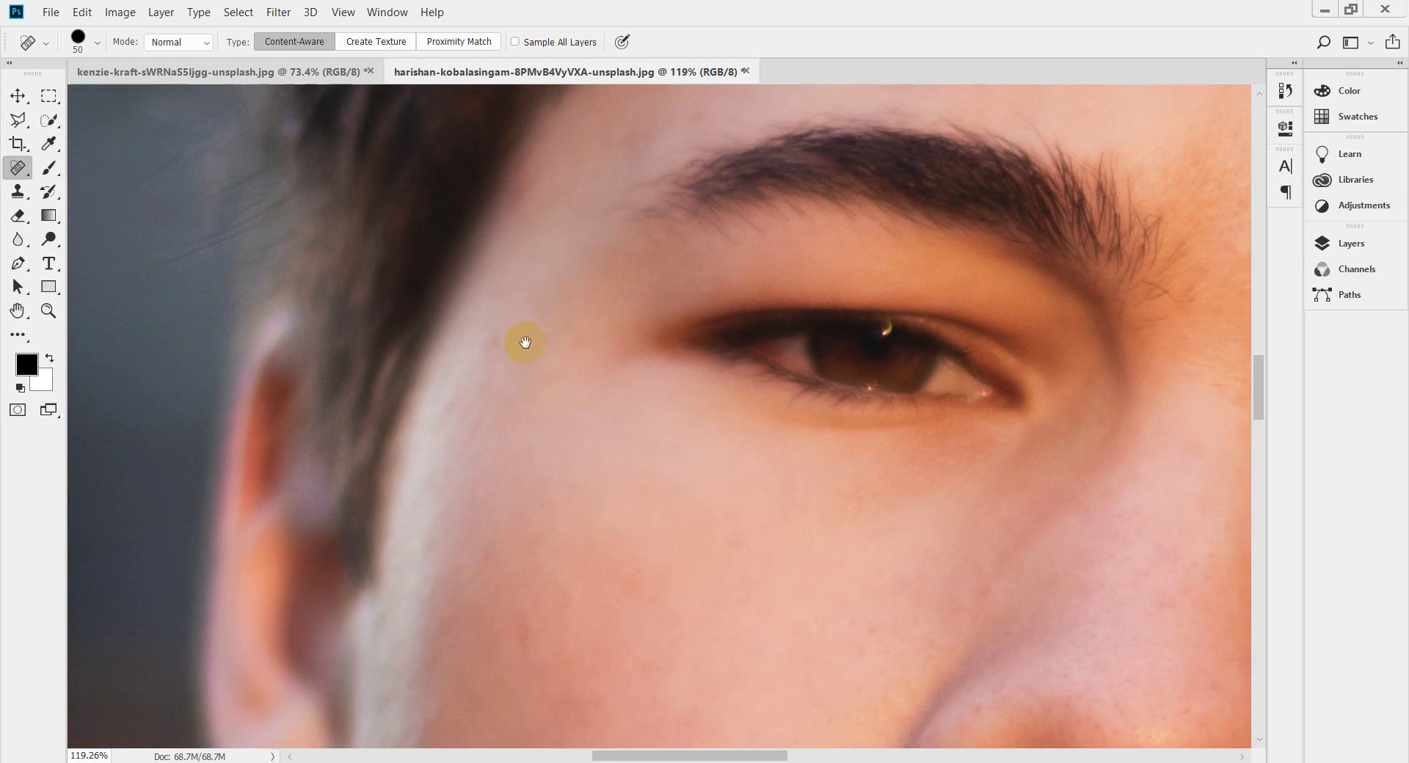
scroll(666, 598, "down", 10)
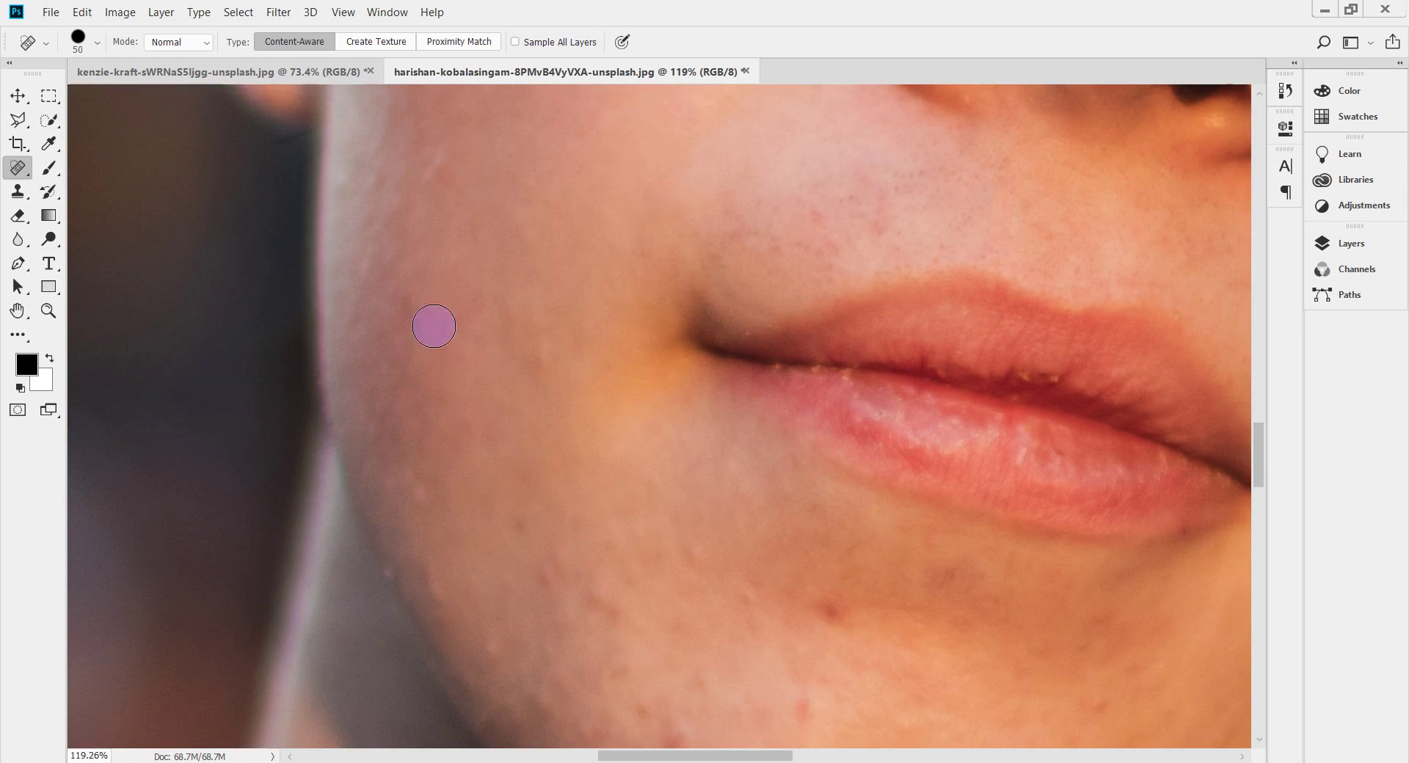
left_click(406, 302)
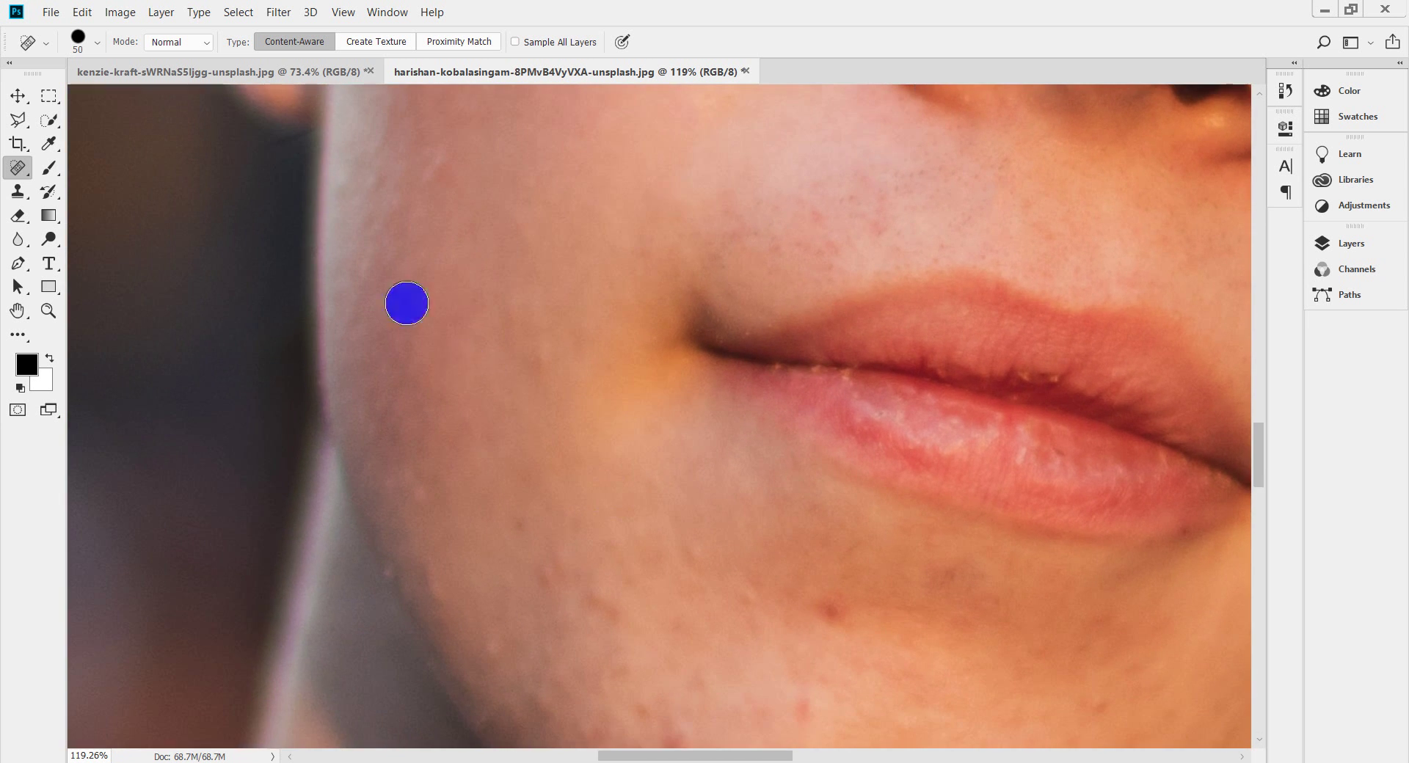
left_click_drag(609, 541, 725, 760)
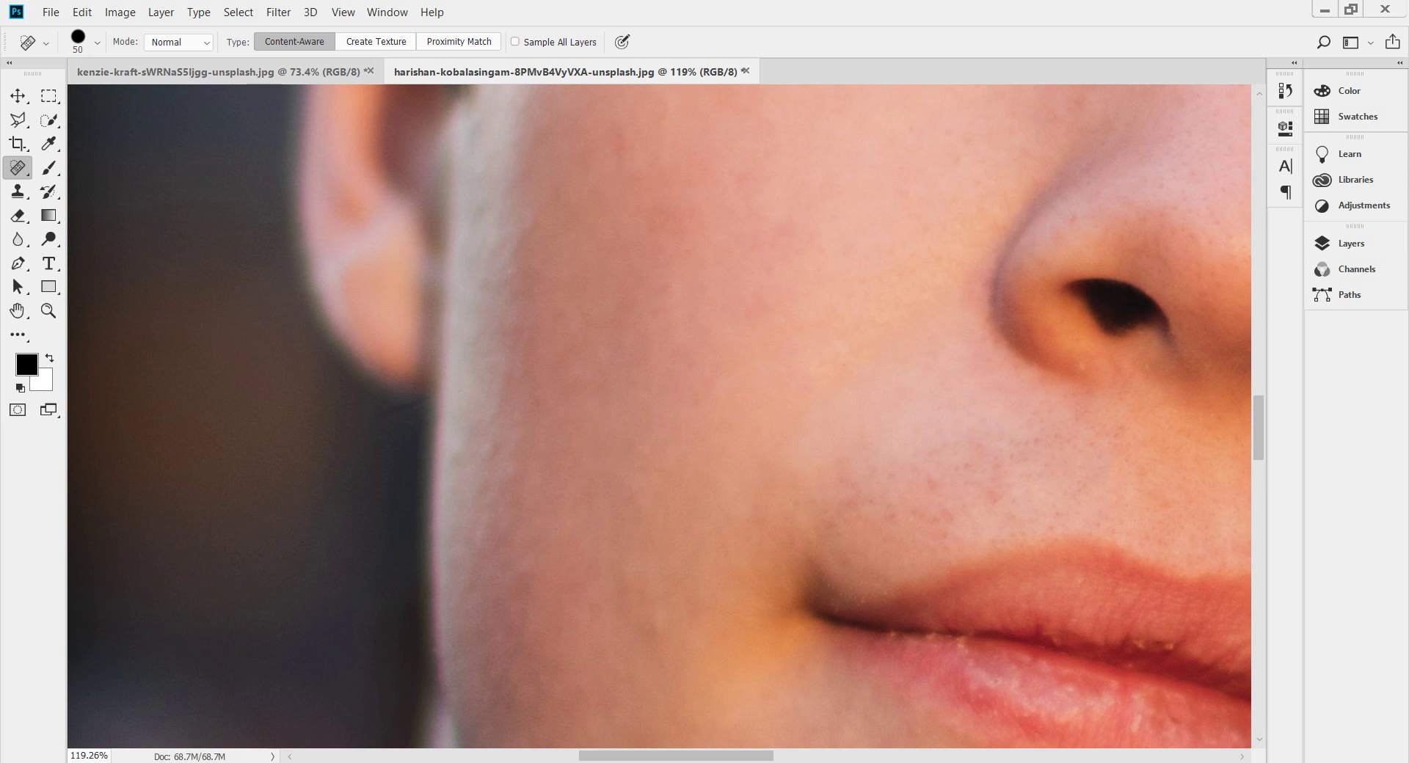
left_click(487, 453)
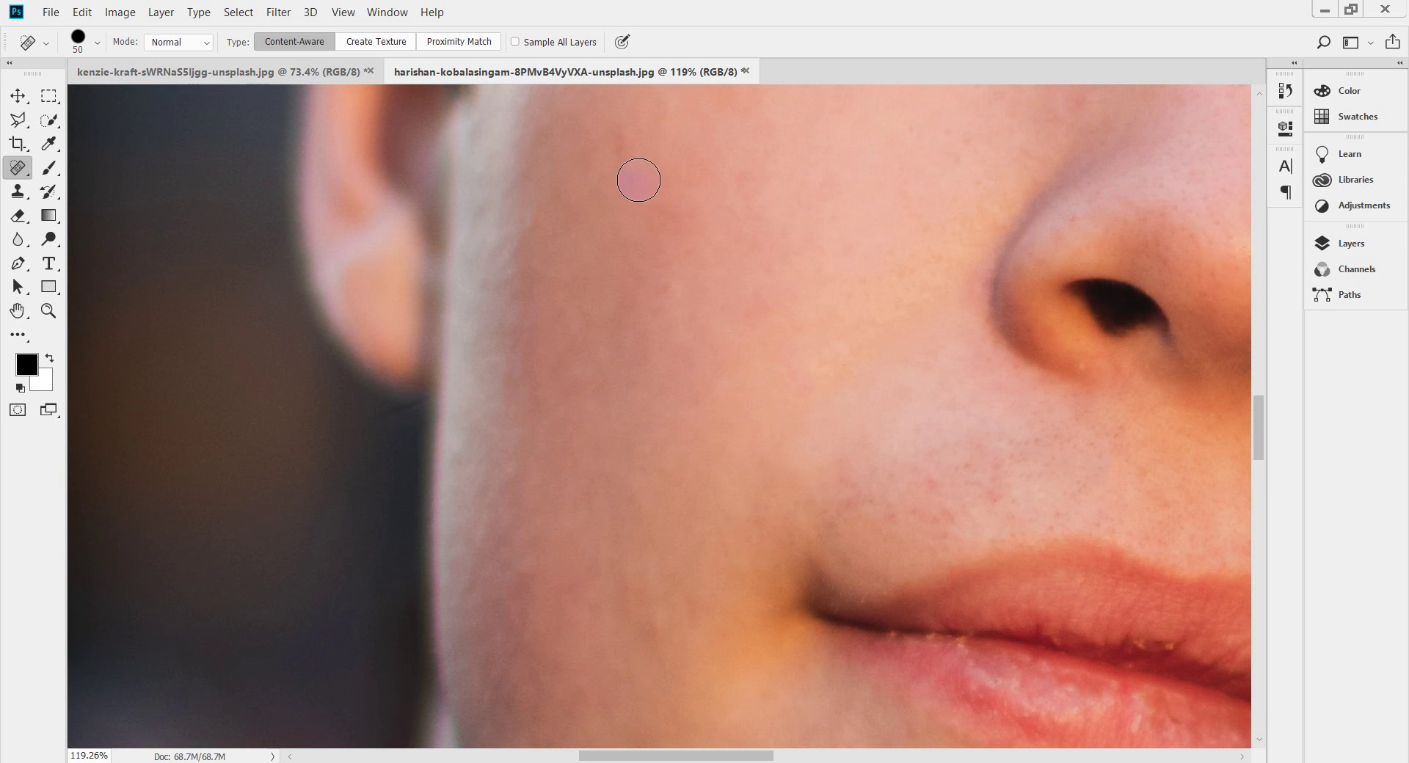
left_click_drag(648, 379, 638, 328)
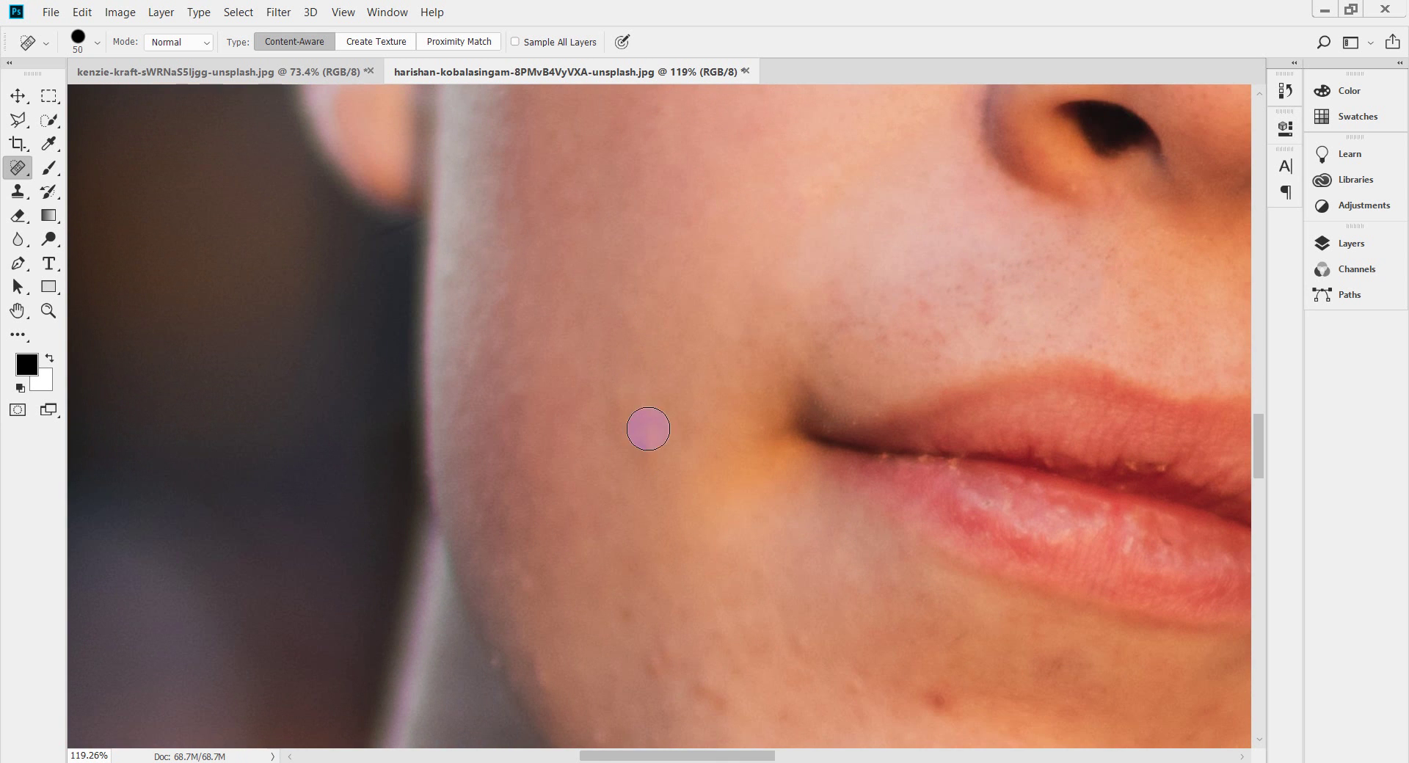
left_click_drag(679, 529, 676, 387)
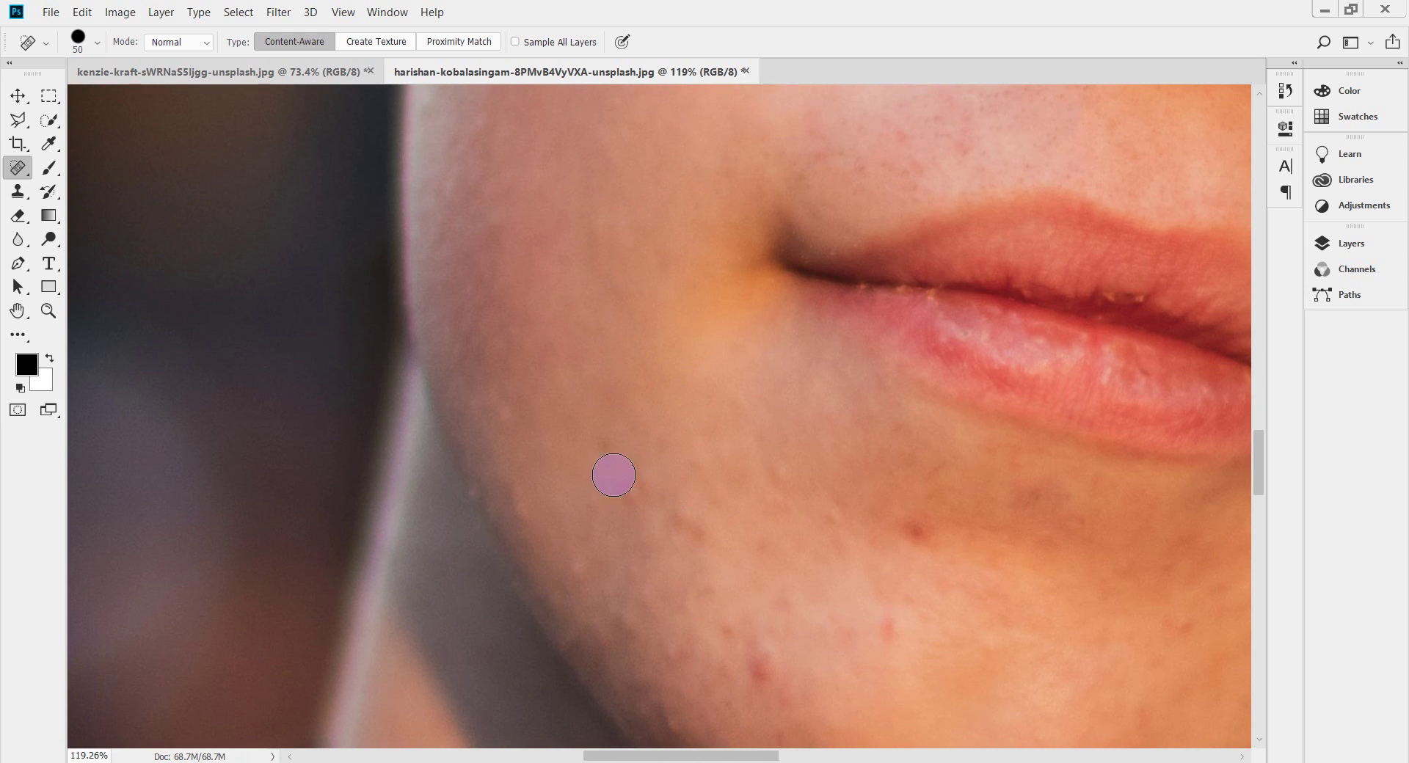
Heal the red and dark spots on the lower cheek and the side of the chin with the Spot Healing Brush at size 50
left_click_drag(598, 453, 631, 268)
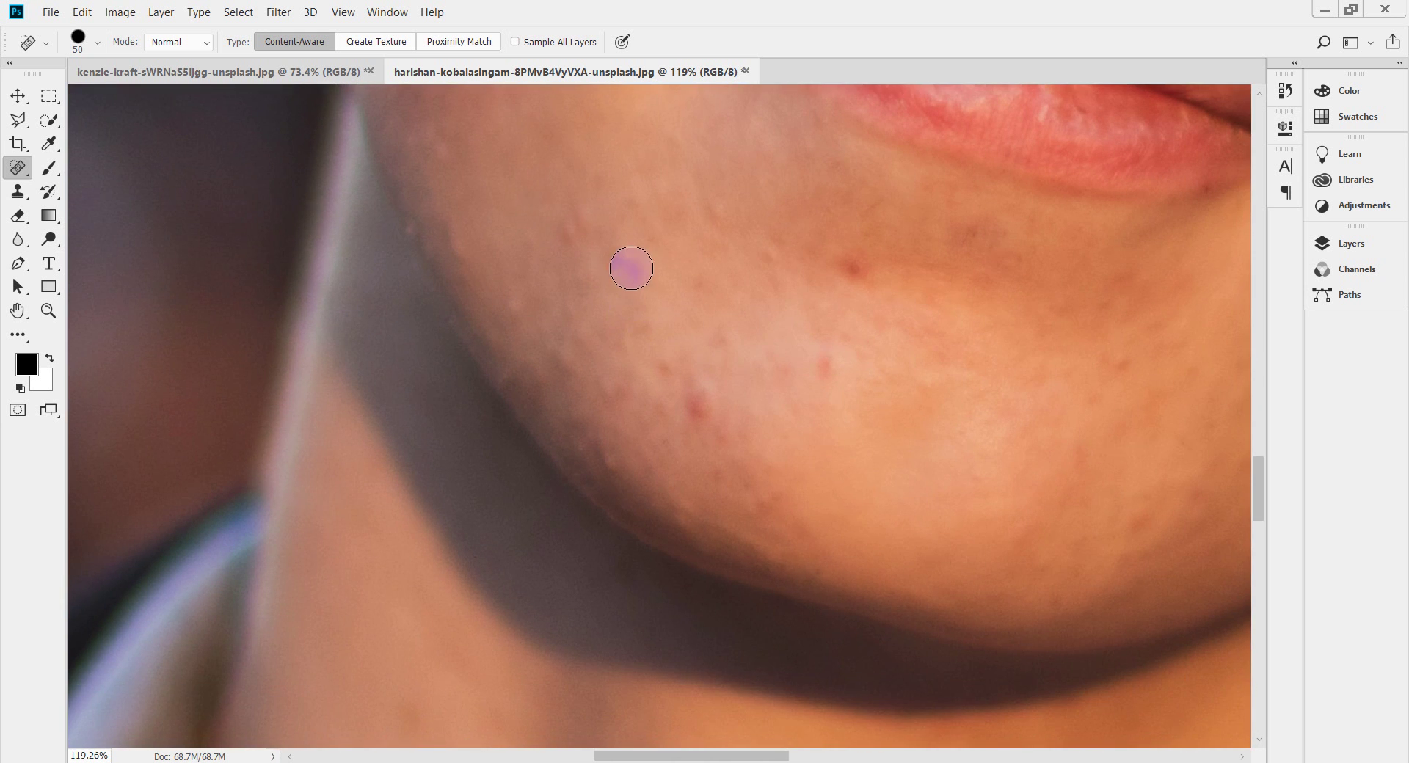
left_click(580, 230)
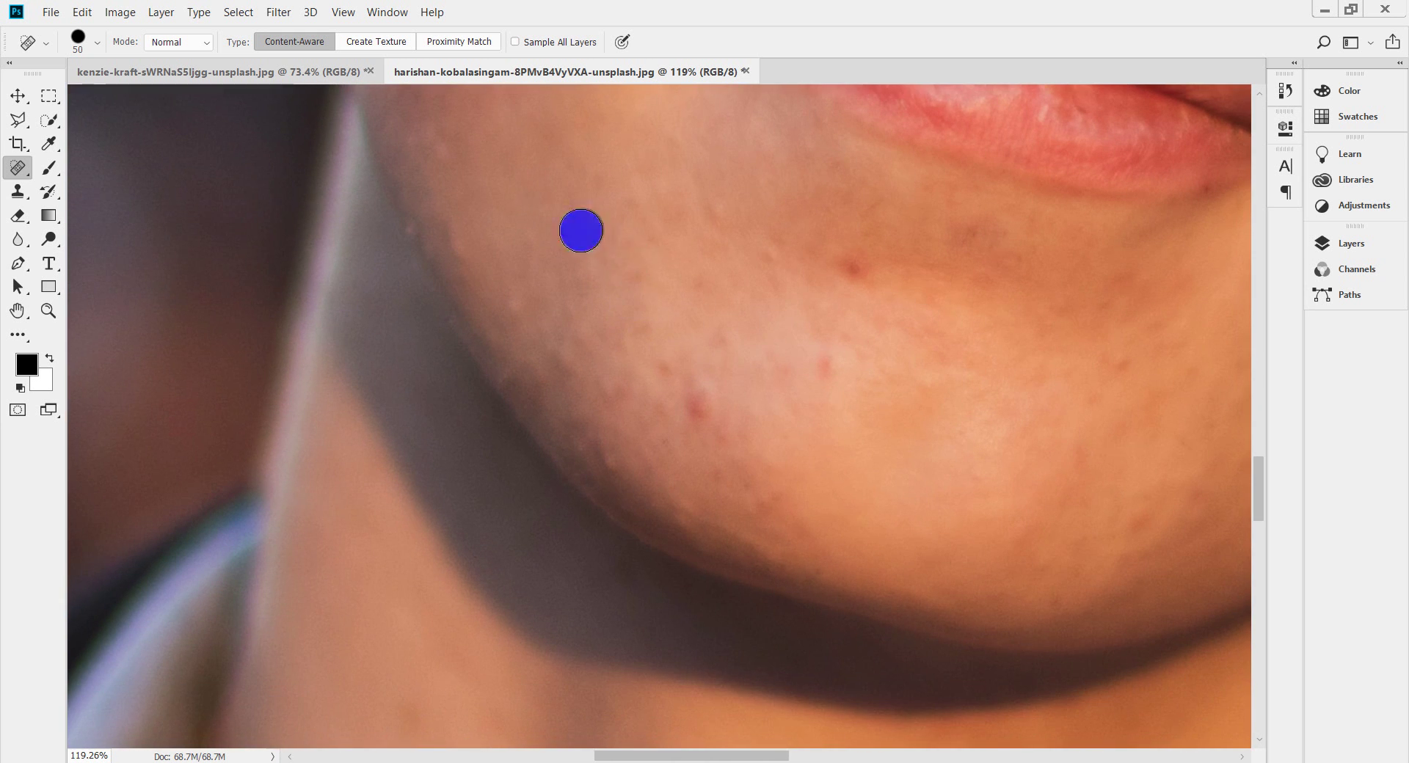
left_click(575, 359)
left_click(709, 416)
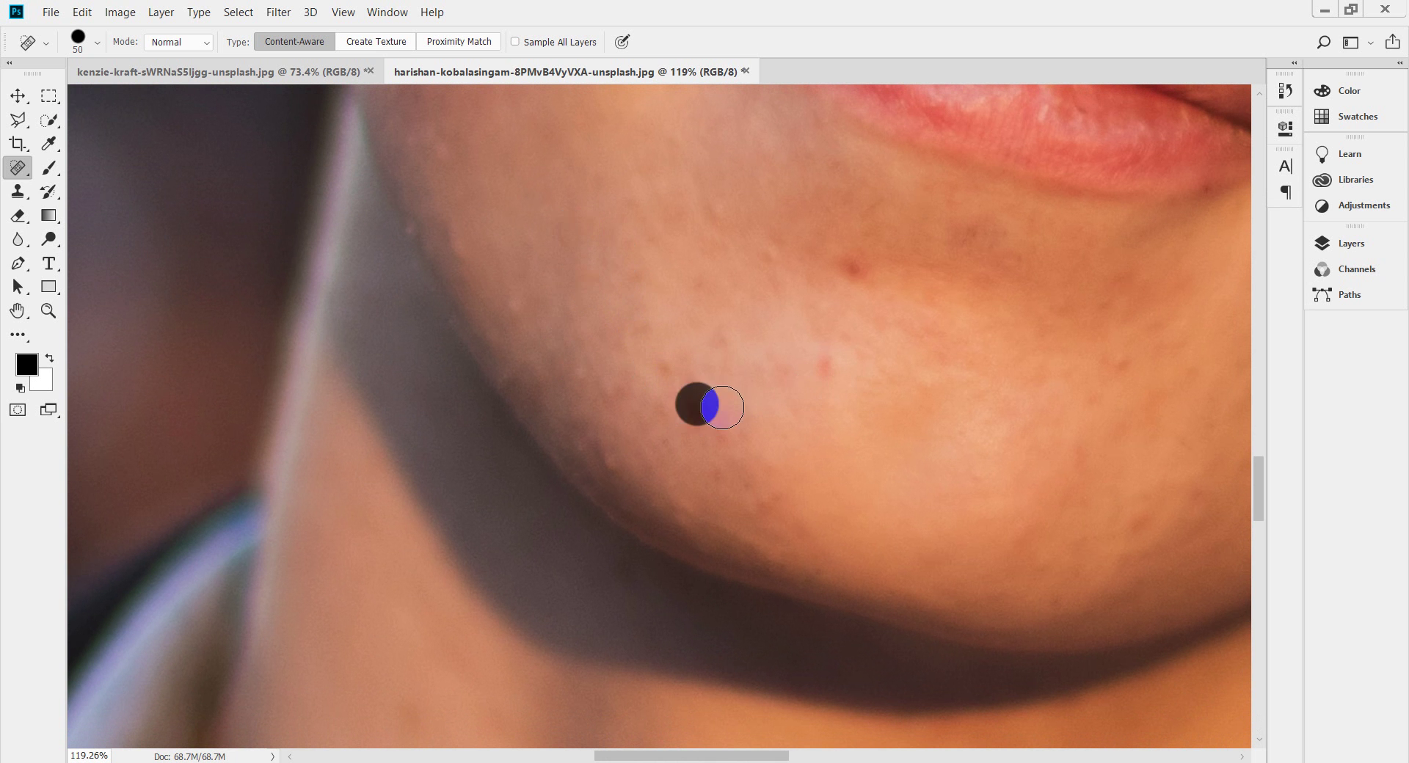
left_click(683, 371)
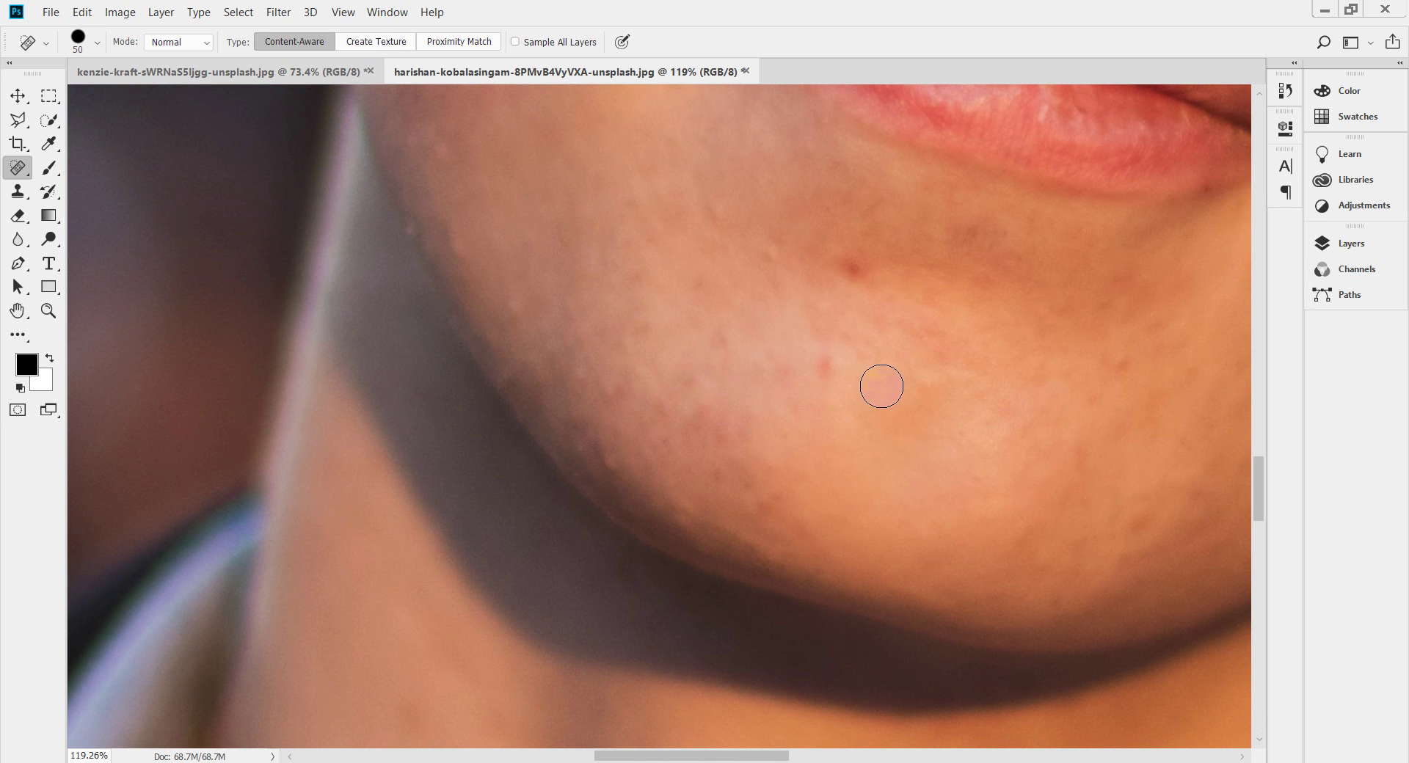
left_click(854, 274)
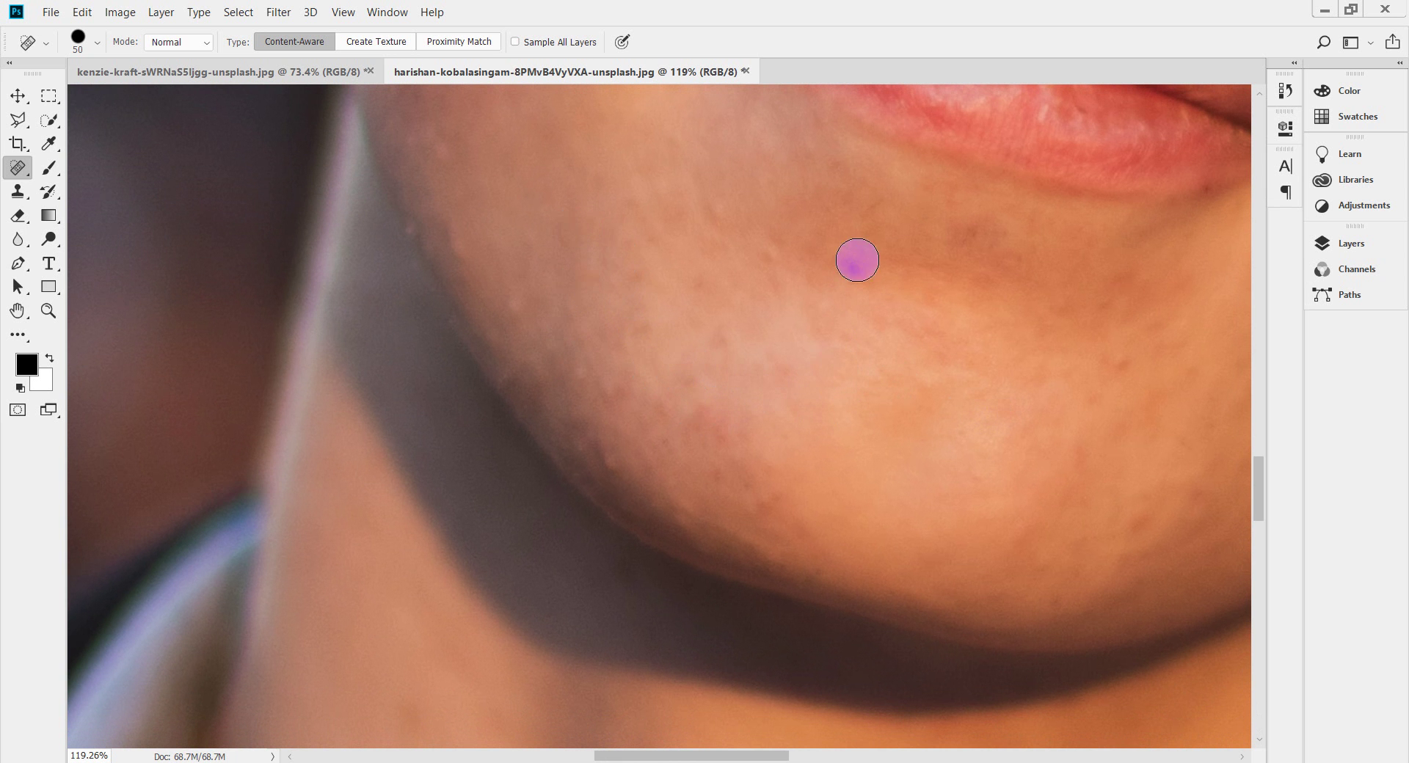
left_click(1076, 409)
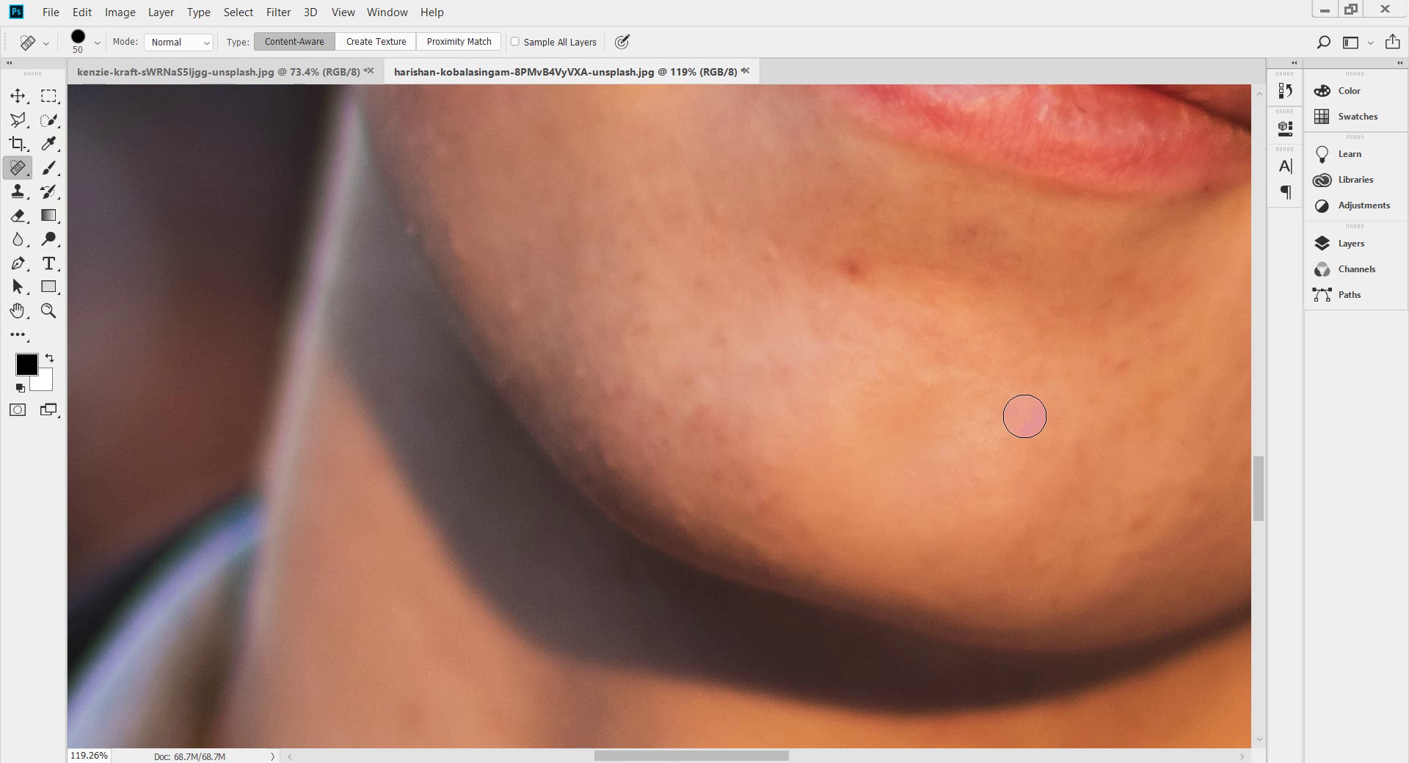
Reduce the brush size to 30 and remove the dark spot on the chin below the lower lip
key("bracketleft")
left_click(860, 276)
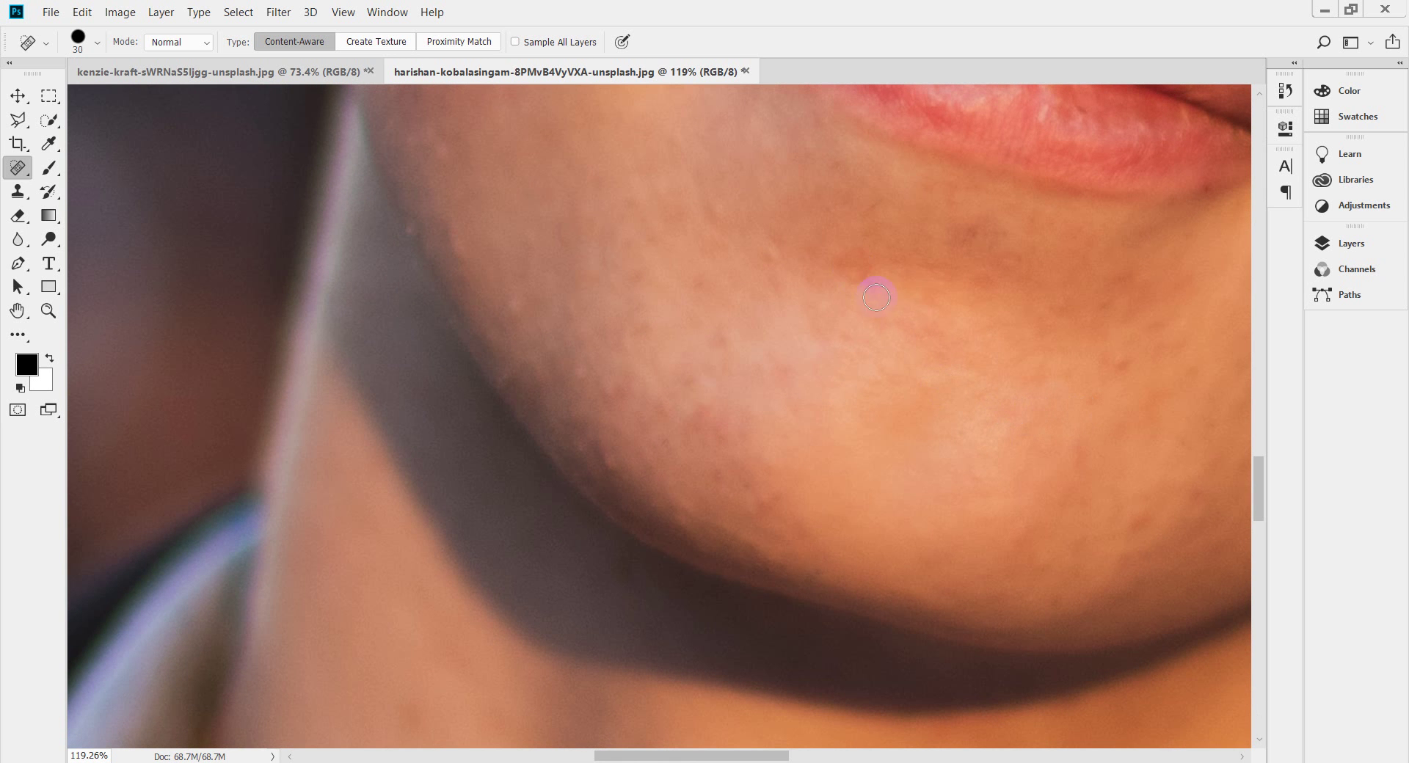
left_click(864, 267)
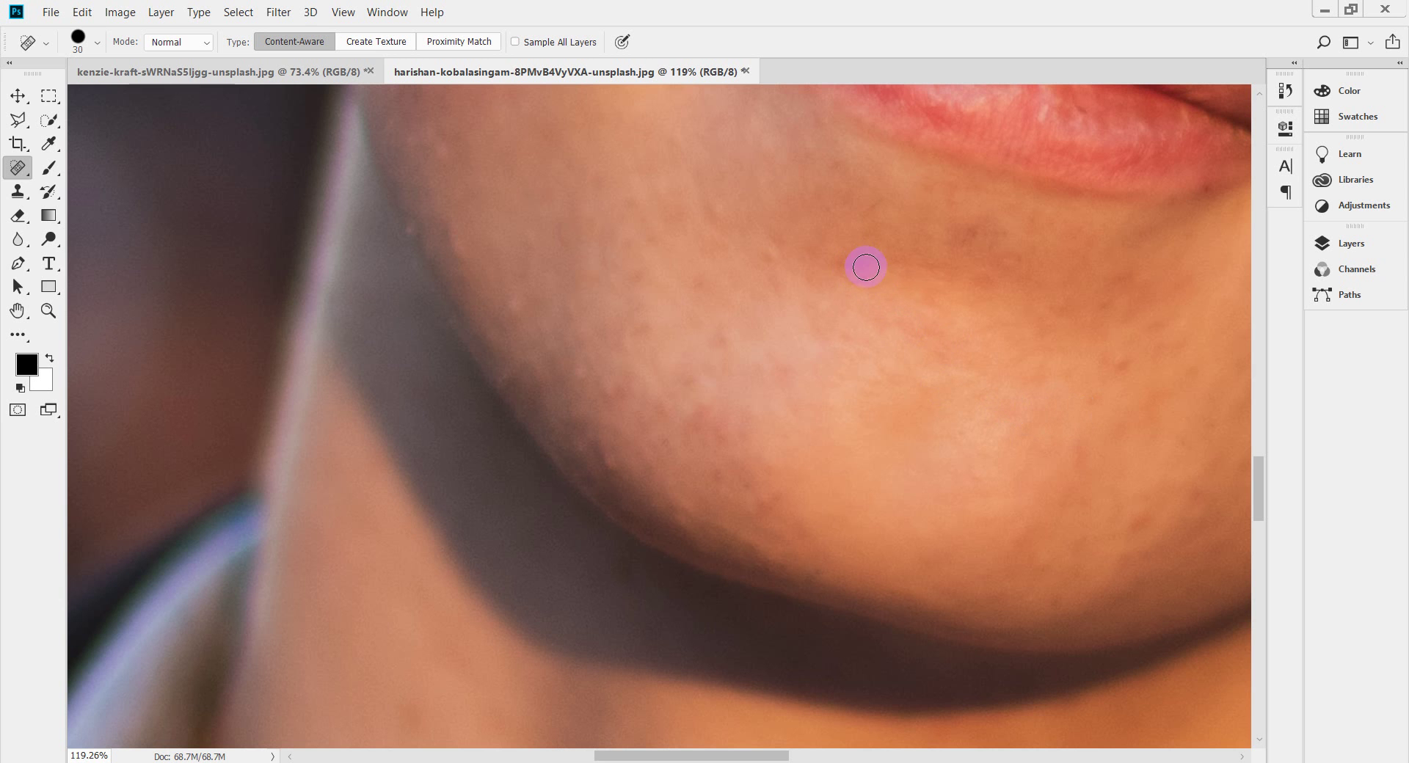
left_click(834, 262)
left_click(856, 277)
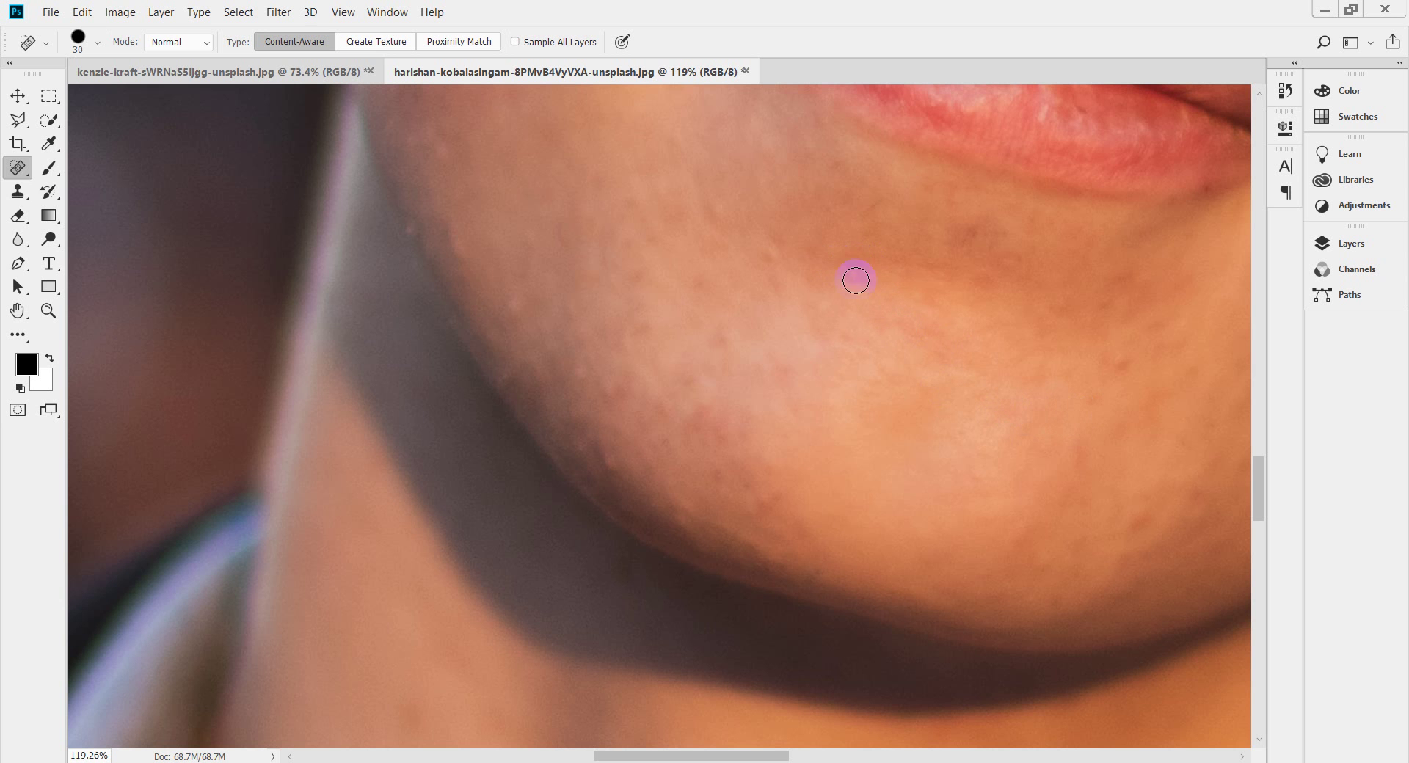
left_click(96, 42)
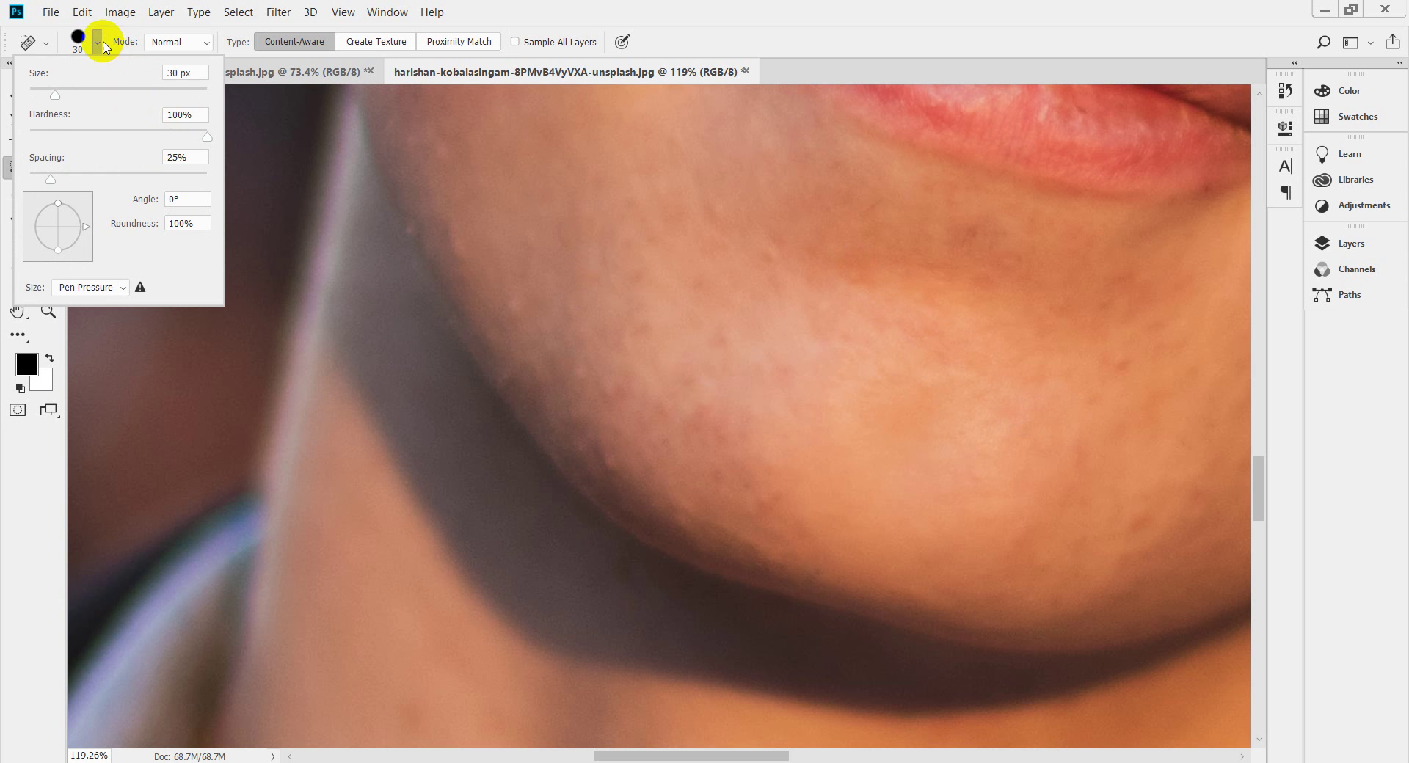
left_click(100, 39)
Heal the small marks along the shadowed jawline and the adjoining lower cheek at brush size 30
scroll(986, 494, "right", 2)
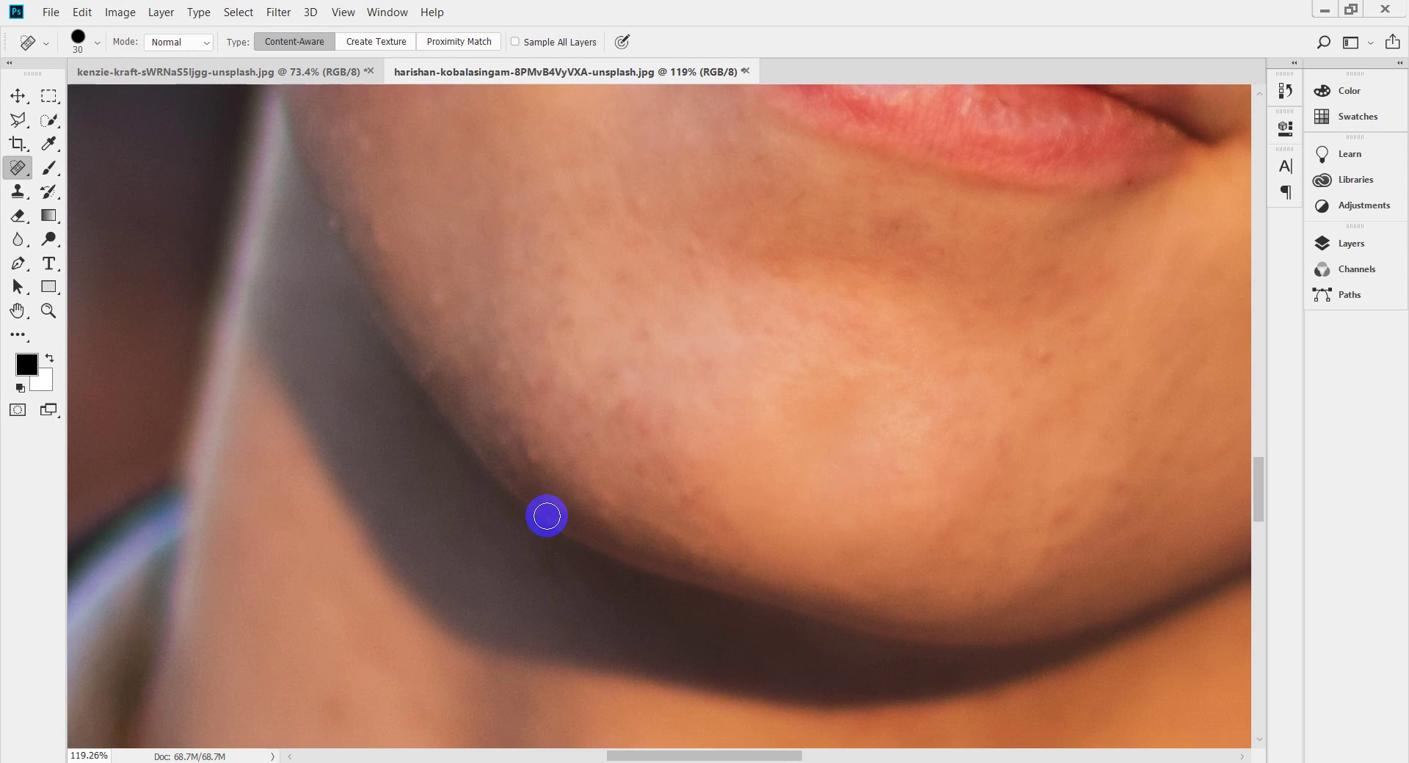
left_click_drag(544, 512, 522, 453)
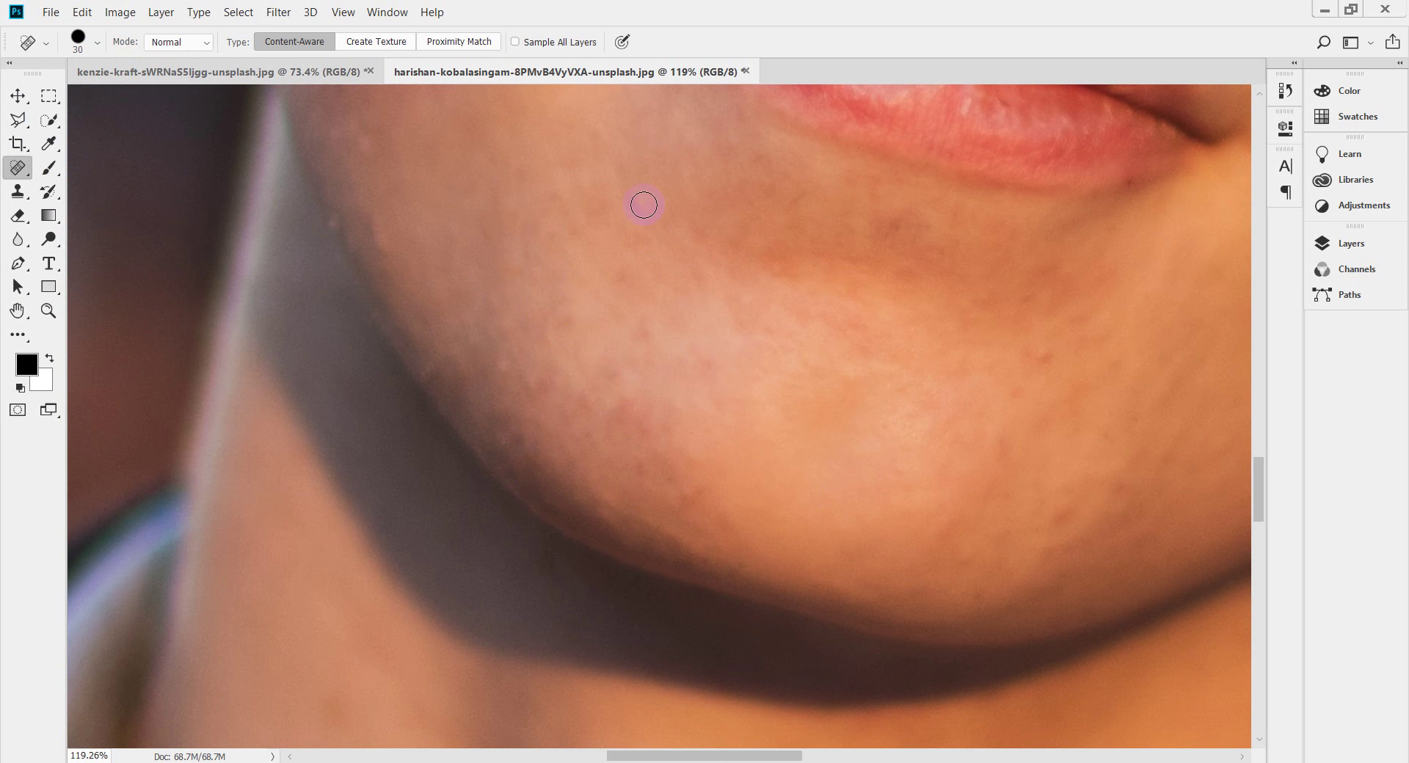
left_click(532, 424)
left_click(512, 374)
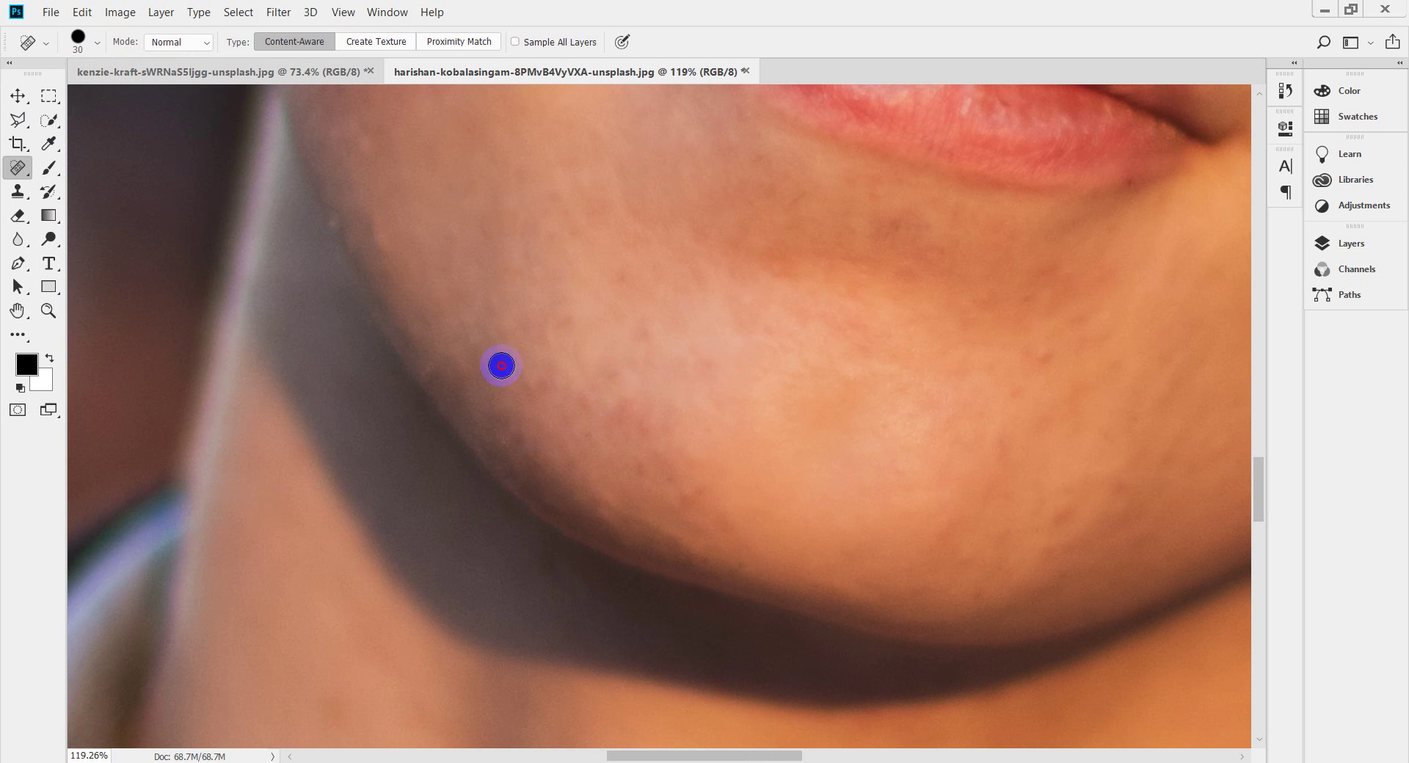
scroll(827, 578, "up", 5)
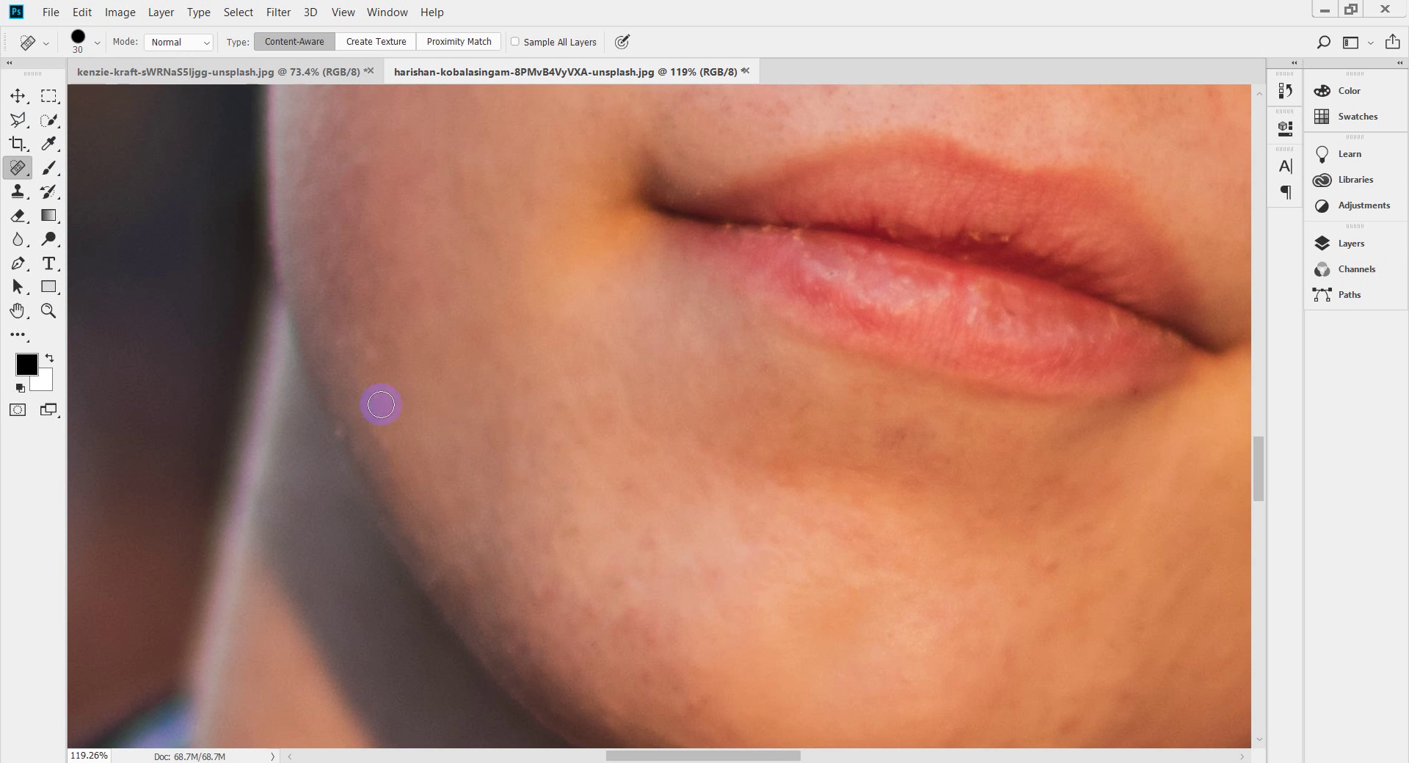
left_click(377, 362)
Remove the small red spots above the upper lip, near the mouth corner, at brush size 30
left_click_drag(464, 317, 548, 522)
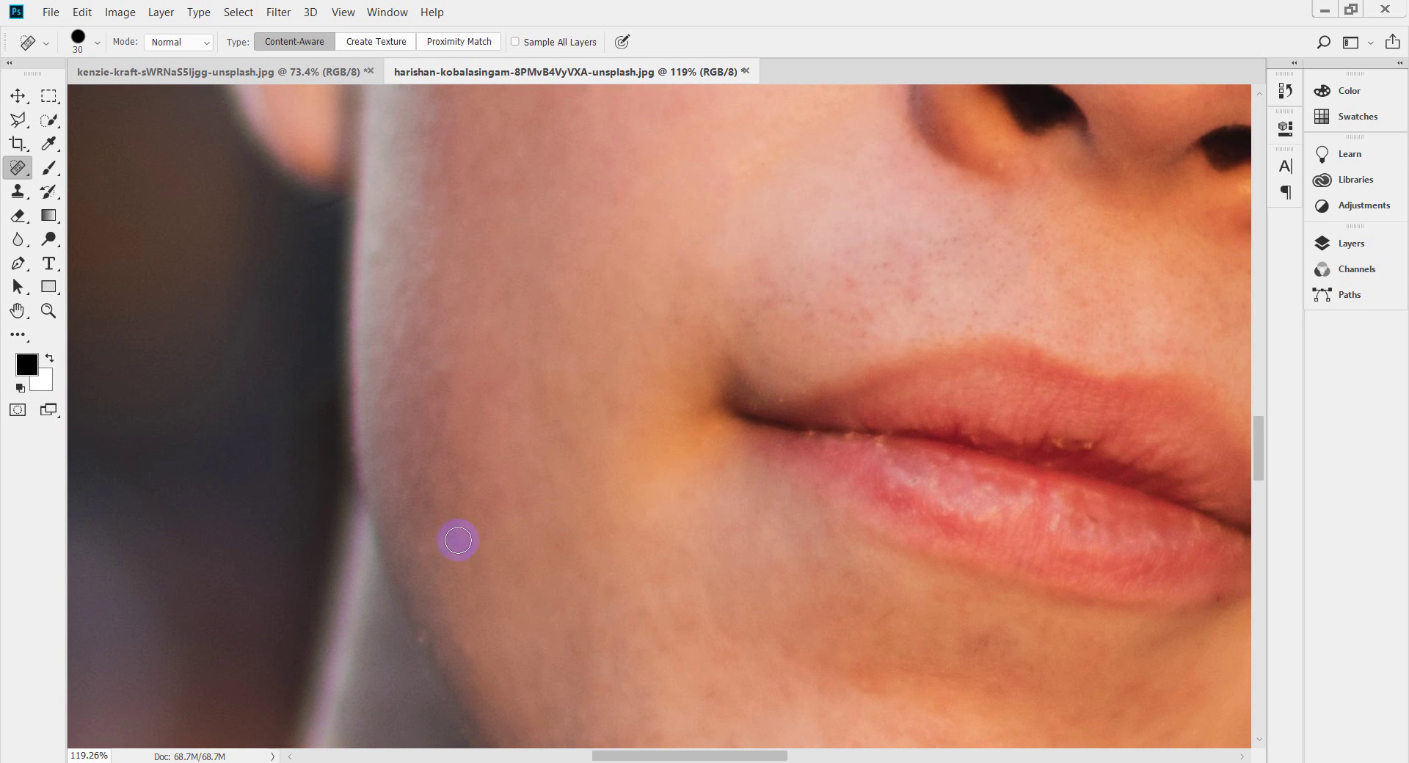
left_click_drag(864, 414, 666, 620)
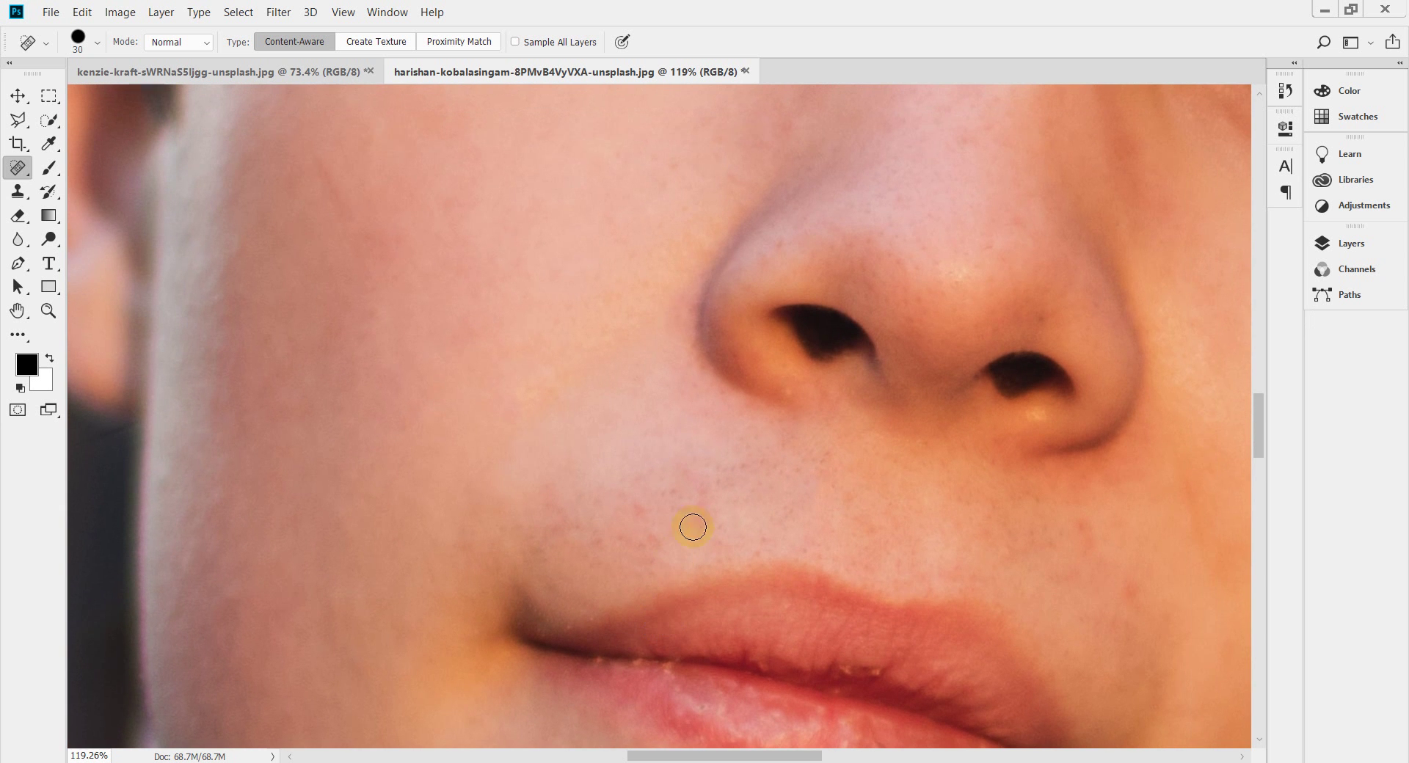
left_click(658, 534)
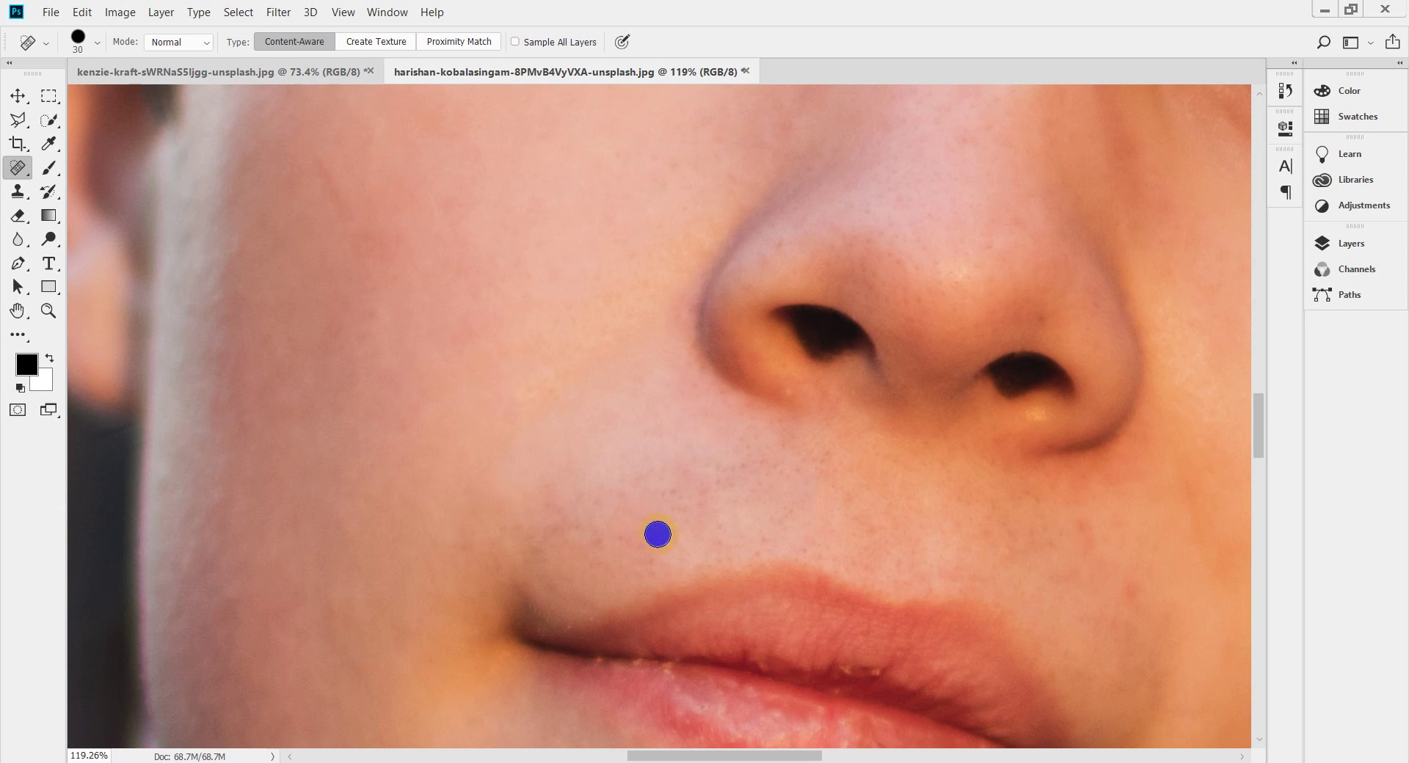
Heal the small spots on the far side of the chin and the jaw below the opposite ear at brush size 30
left_click_drag(1076, 571, 909, 557)
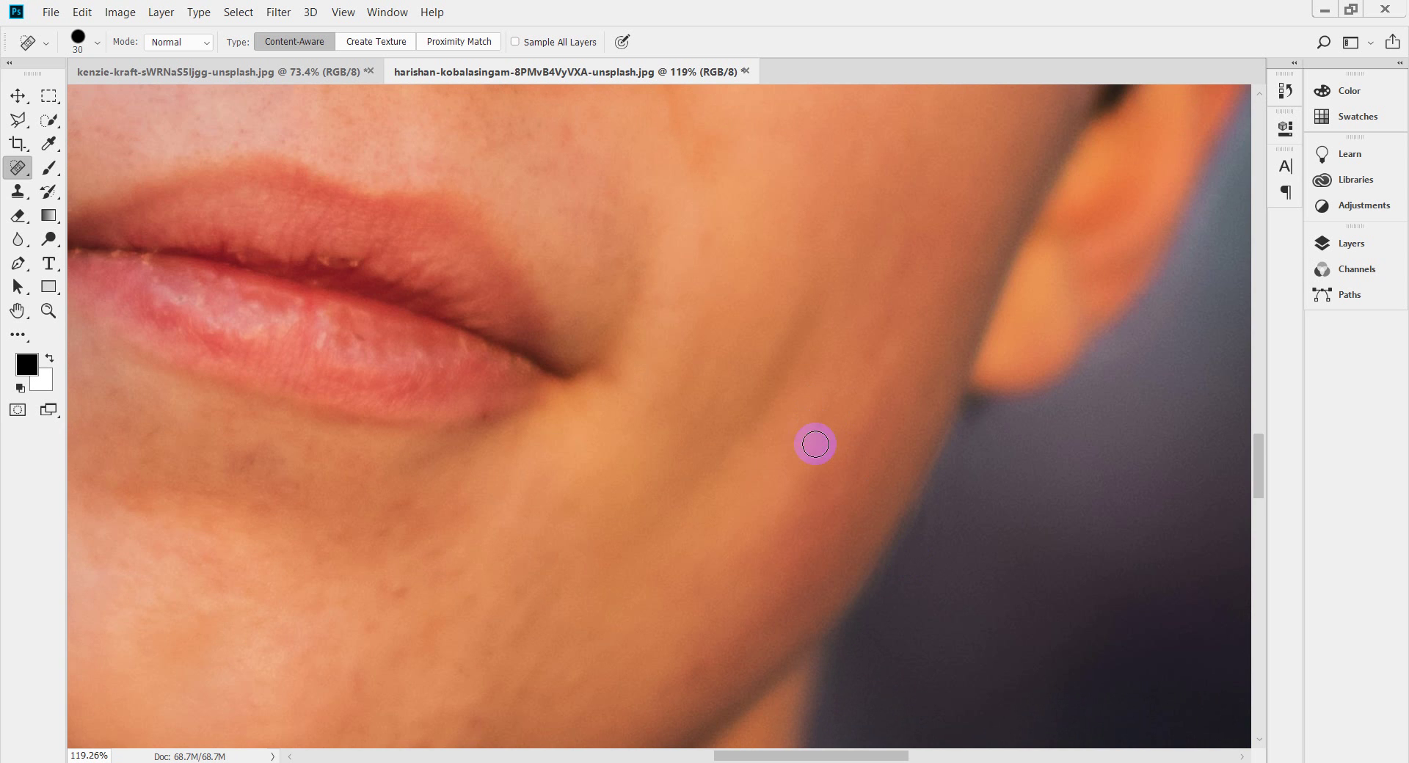
left_click_drag(783, 522, 932, 355)
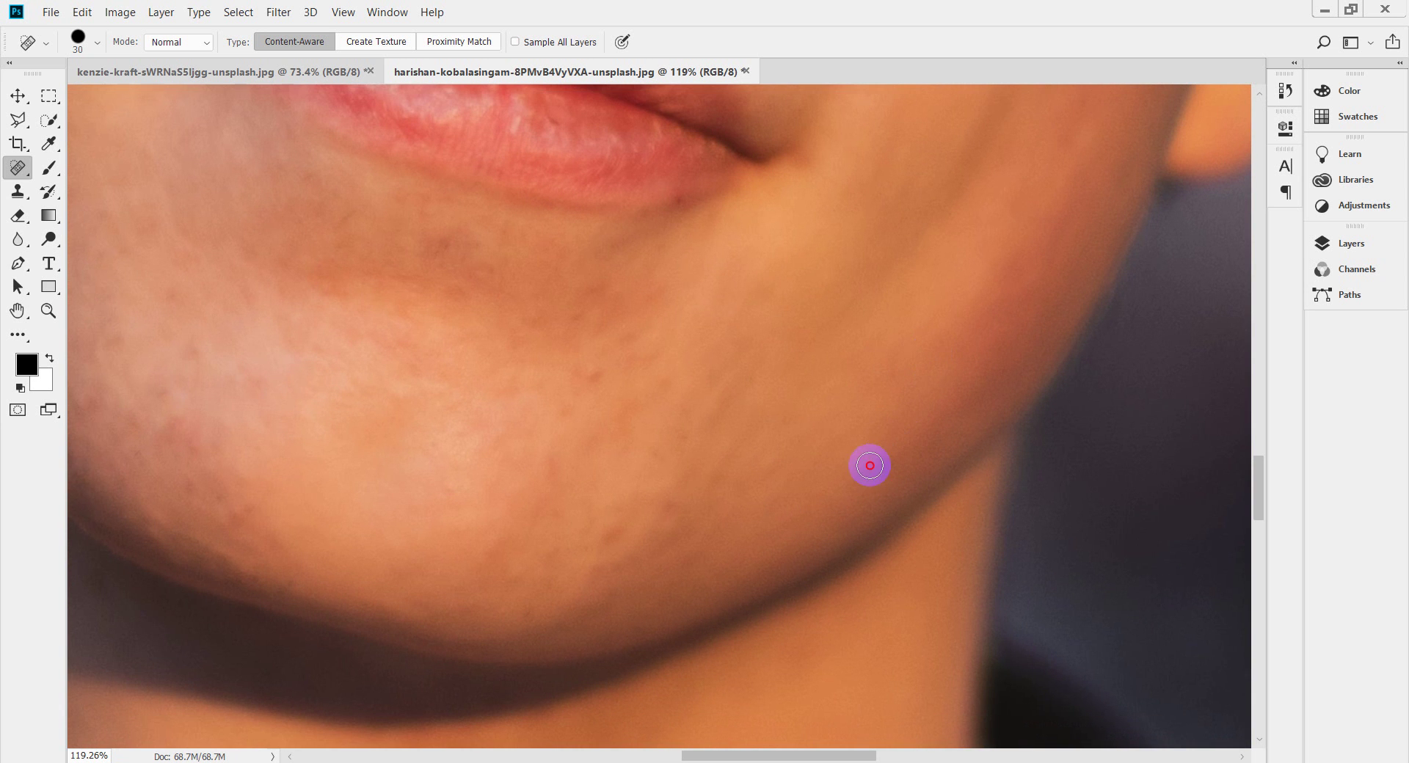
left_click_drag(803, 509, 971, 463)
left_click(765, 321)
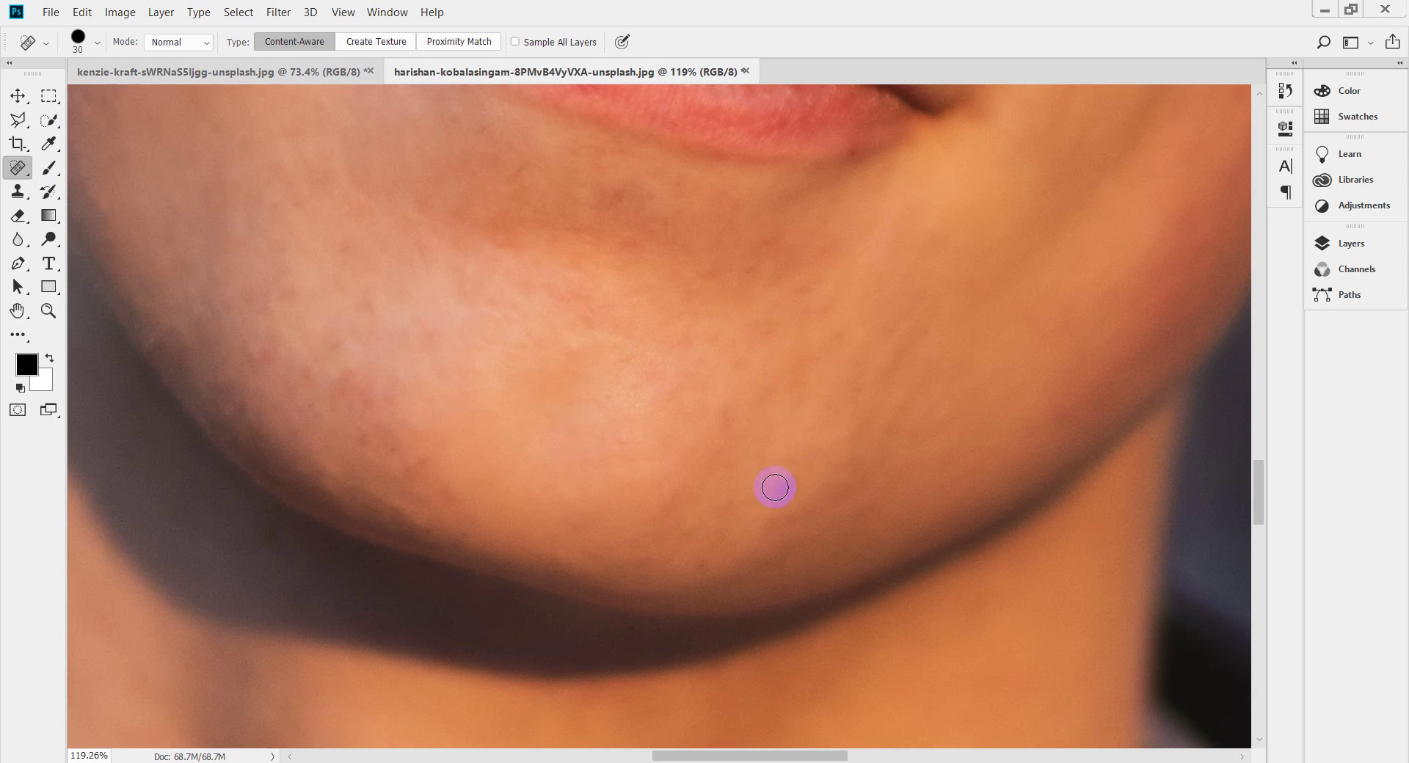
Heal the remaining fine marks on the chin beside the shadowed jaw edge at brush size 30
scroll(783, 472, "down", 3)
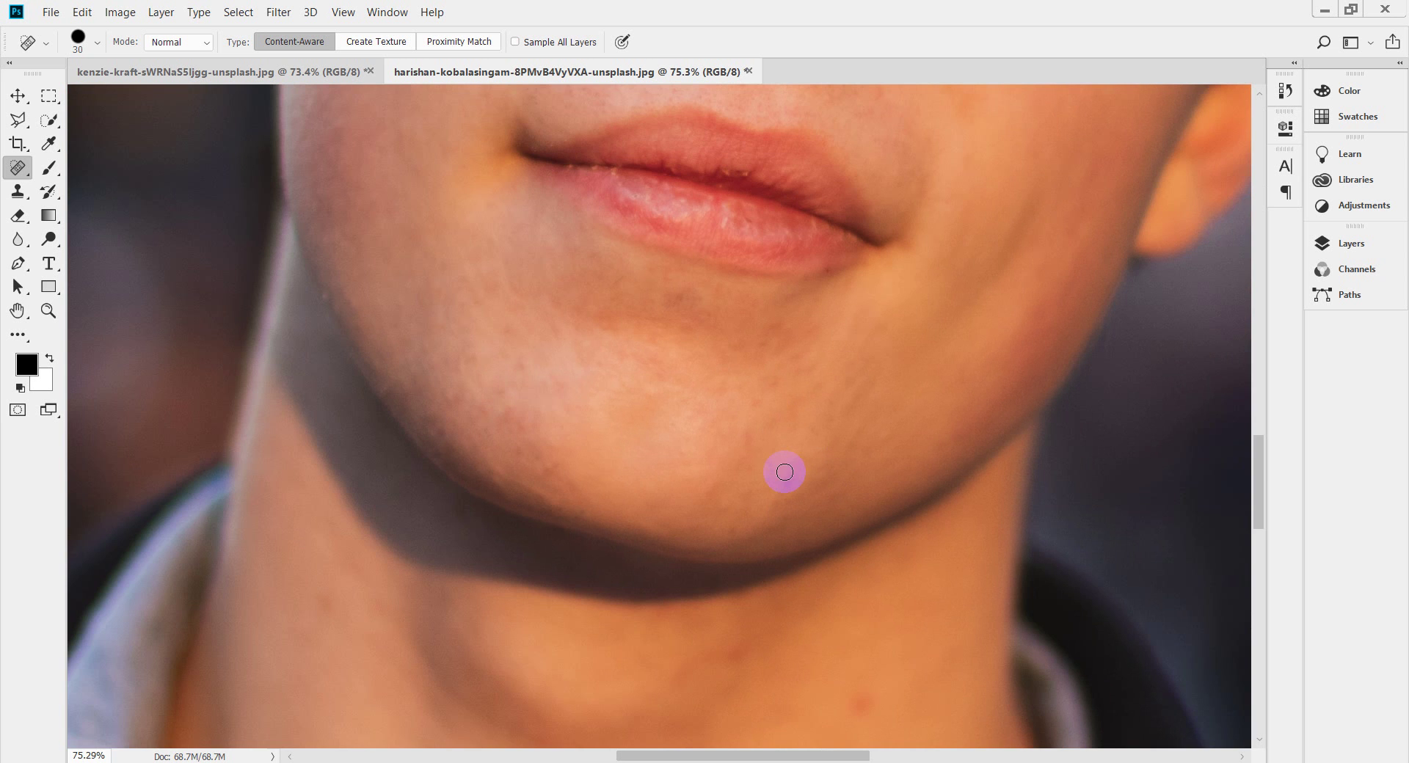
scroll(638, 475, "left", 2)
scroll(720, 460, "up", 3)
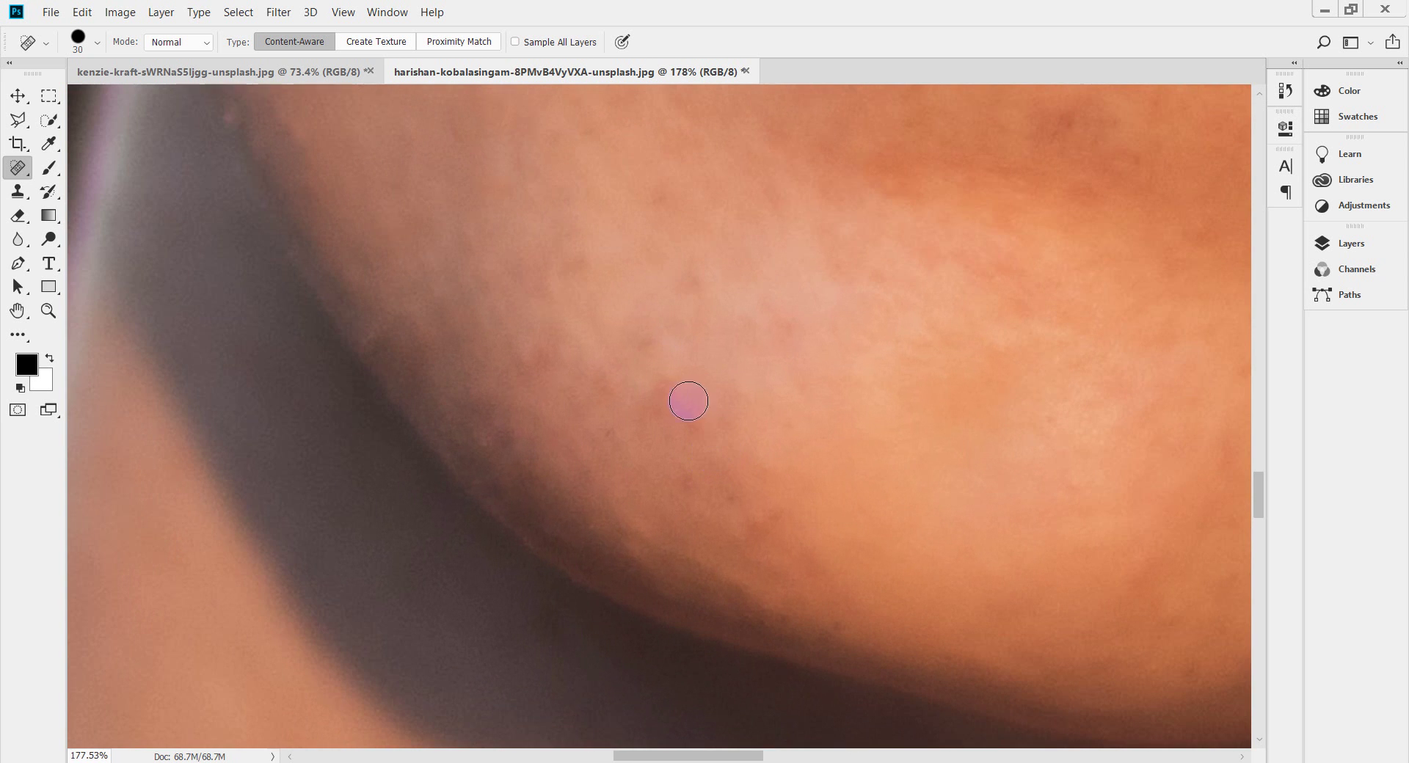
left_click(670, 390)
left_click(653, 346)
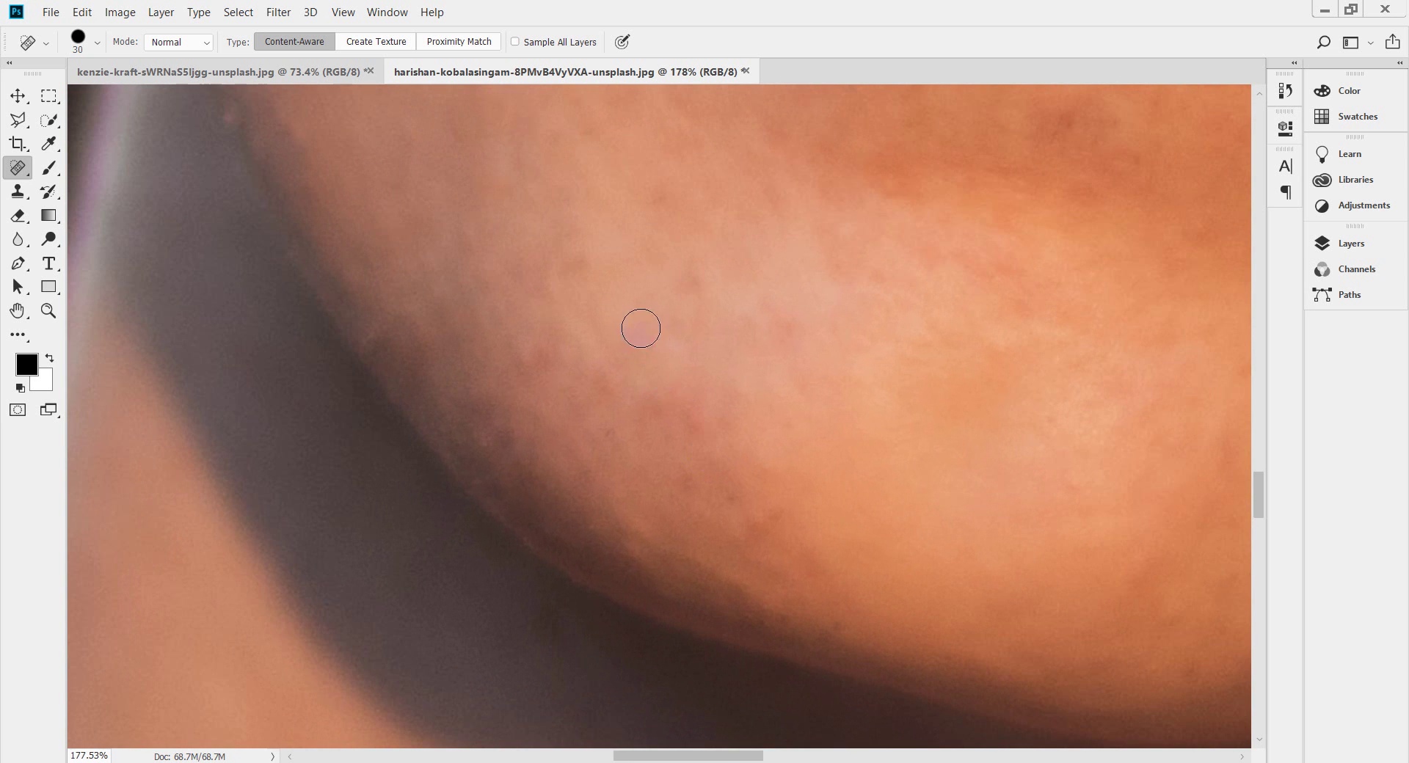
left_click(685, 287)
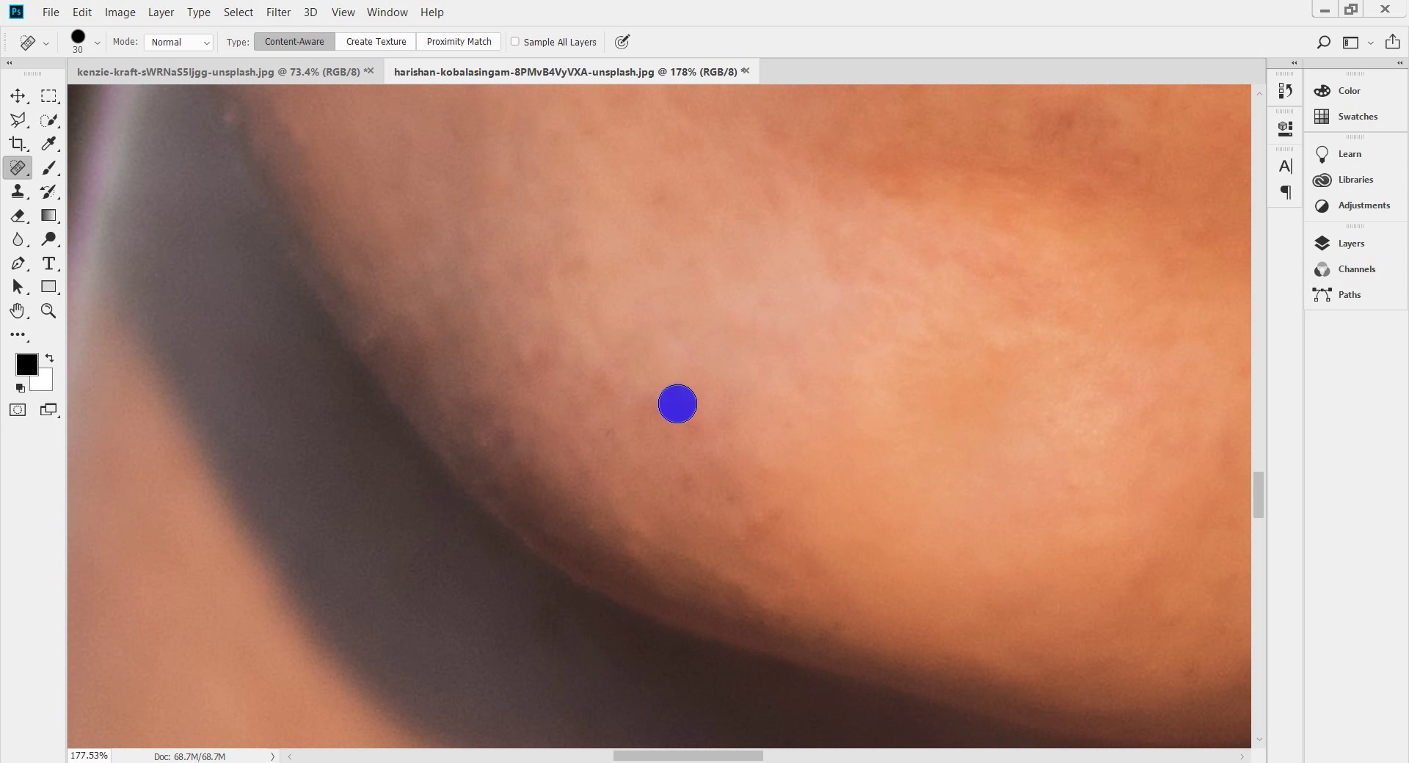
left_click(586, 342)
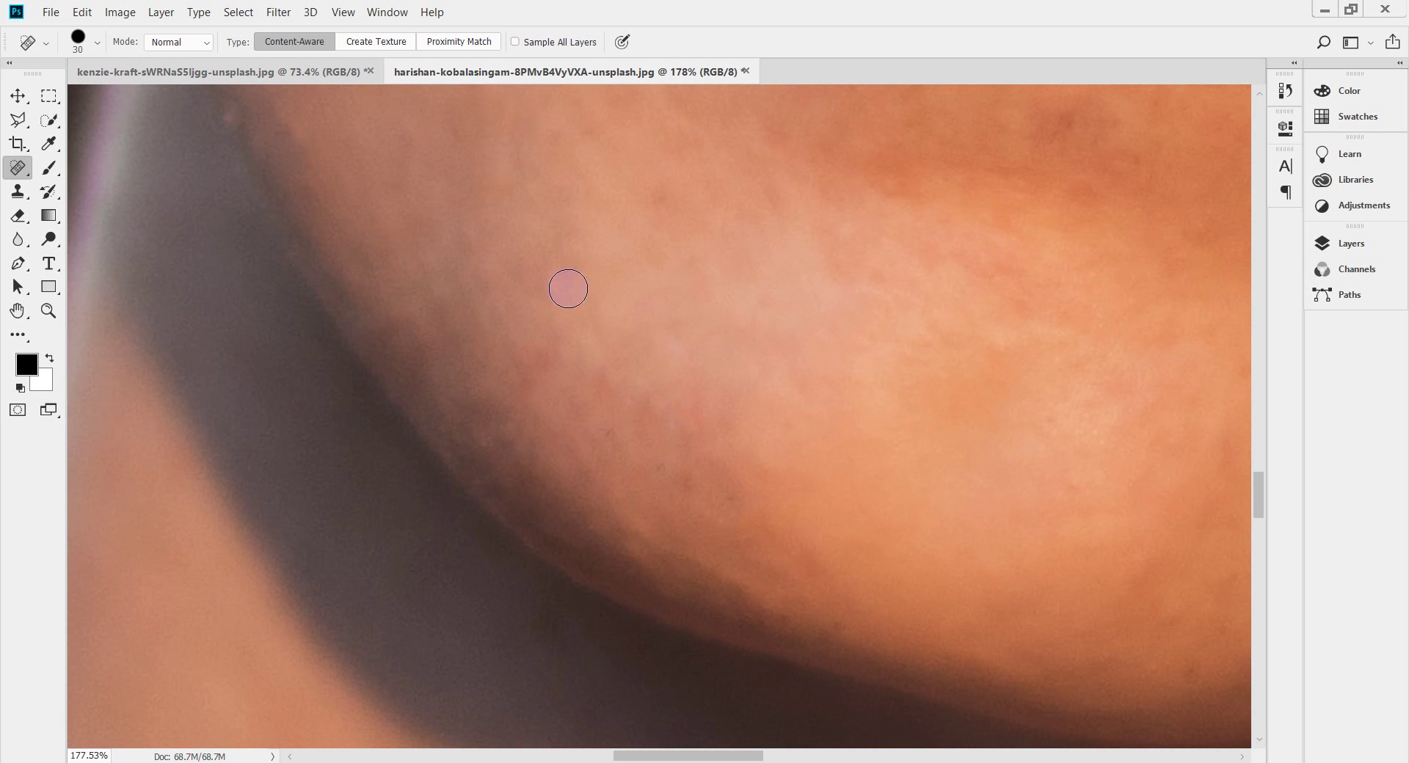
Heal the faint blemishes on the cheek between the jaw edge and the mouth corner at brush size 30
left_click_drag(568, 289, 727, 434)
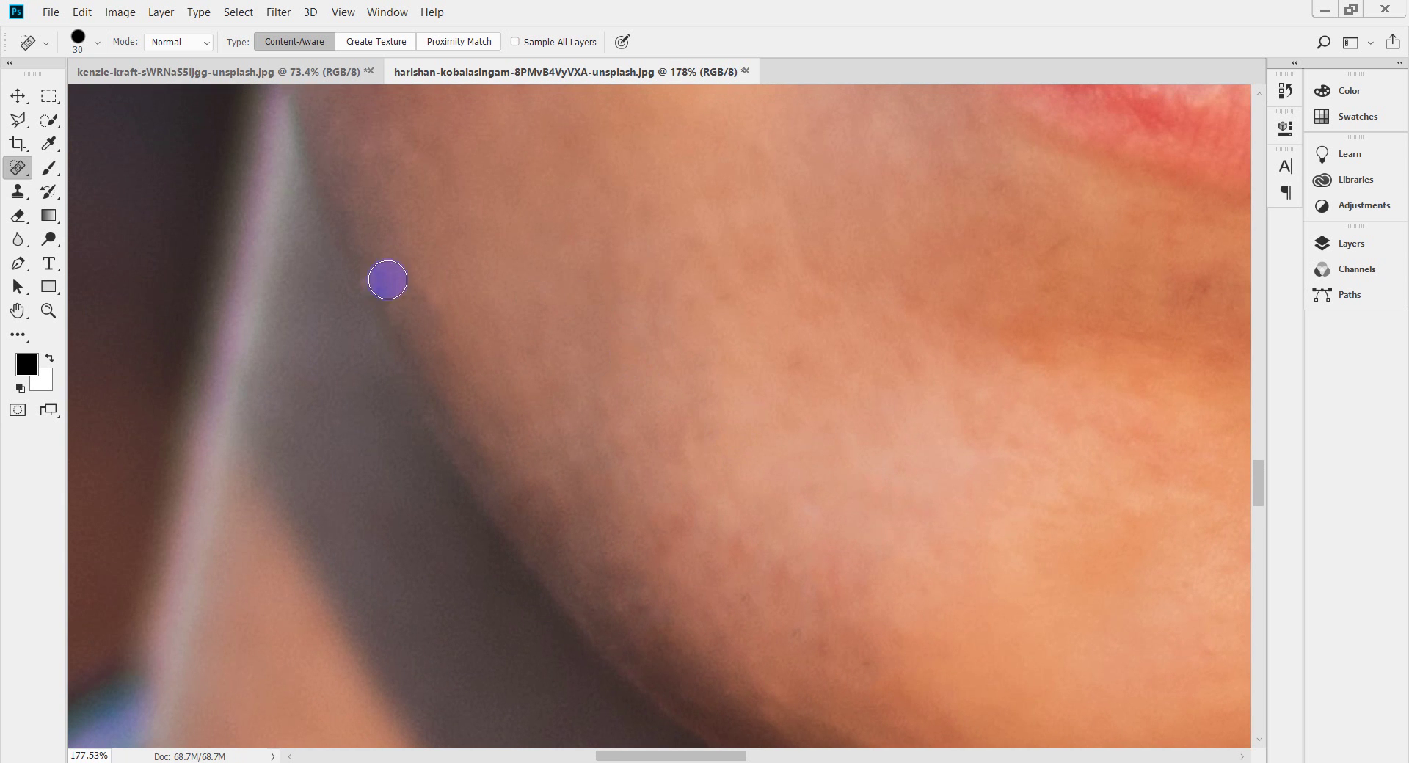
left_click_drag(604, 251, 670, 503)
left_click(536, 446)
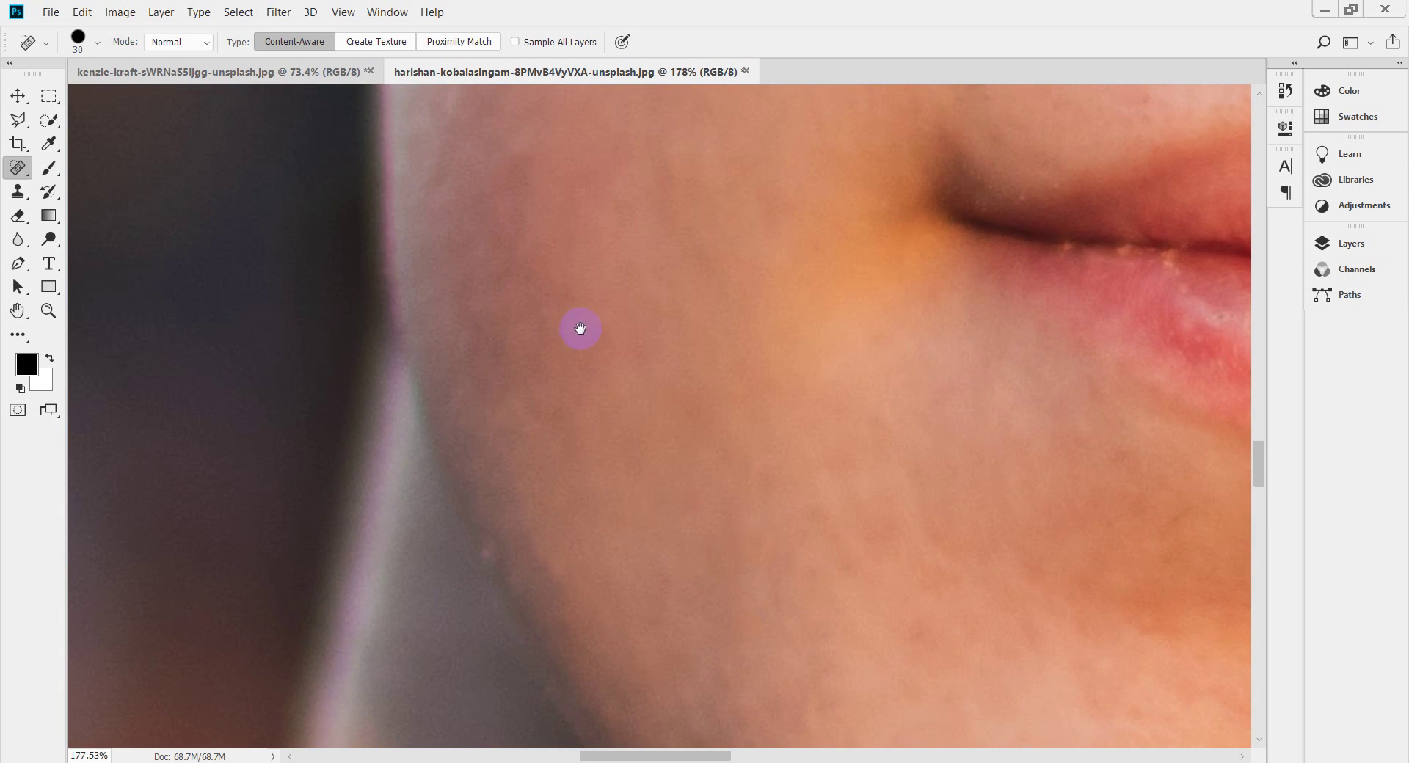
left_click_drag(579, 328, 651, 538)
left_click(601, 364)
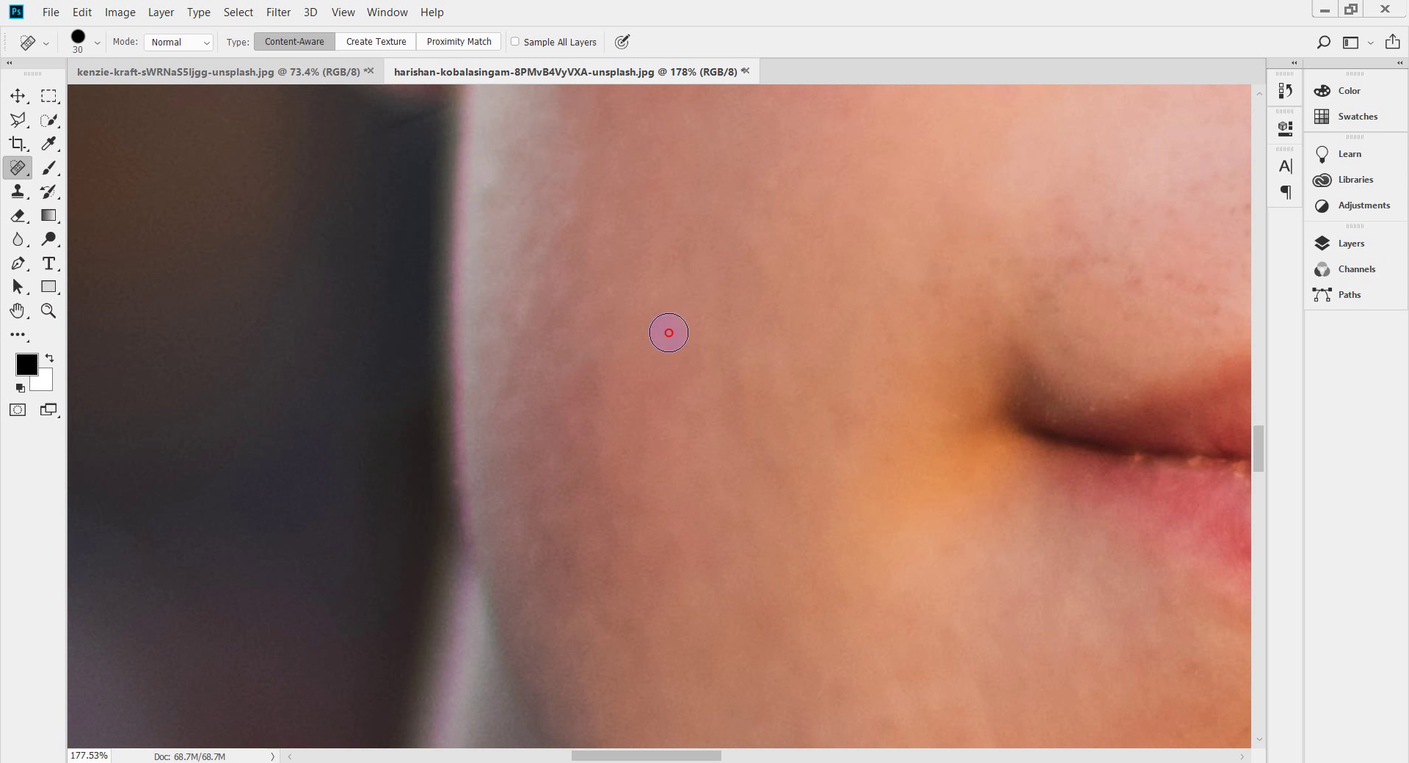
mouse_move(761, 221)
left_mouse_down()
mouse_move(758, 328)
mouse_move(727, 433)
left_mouse_up()
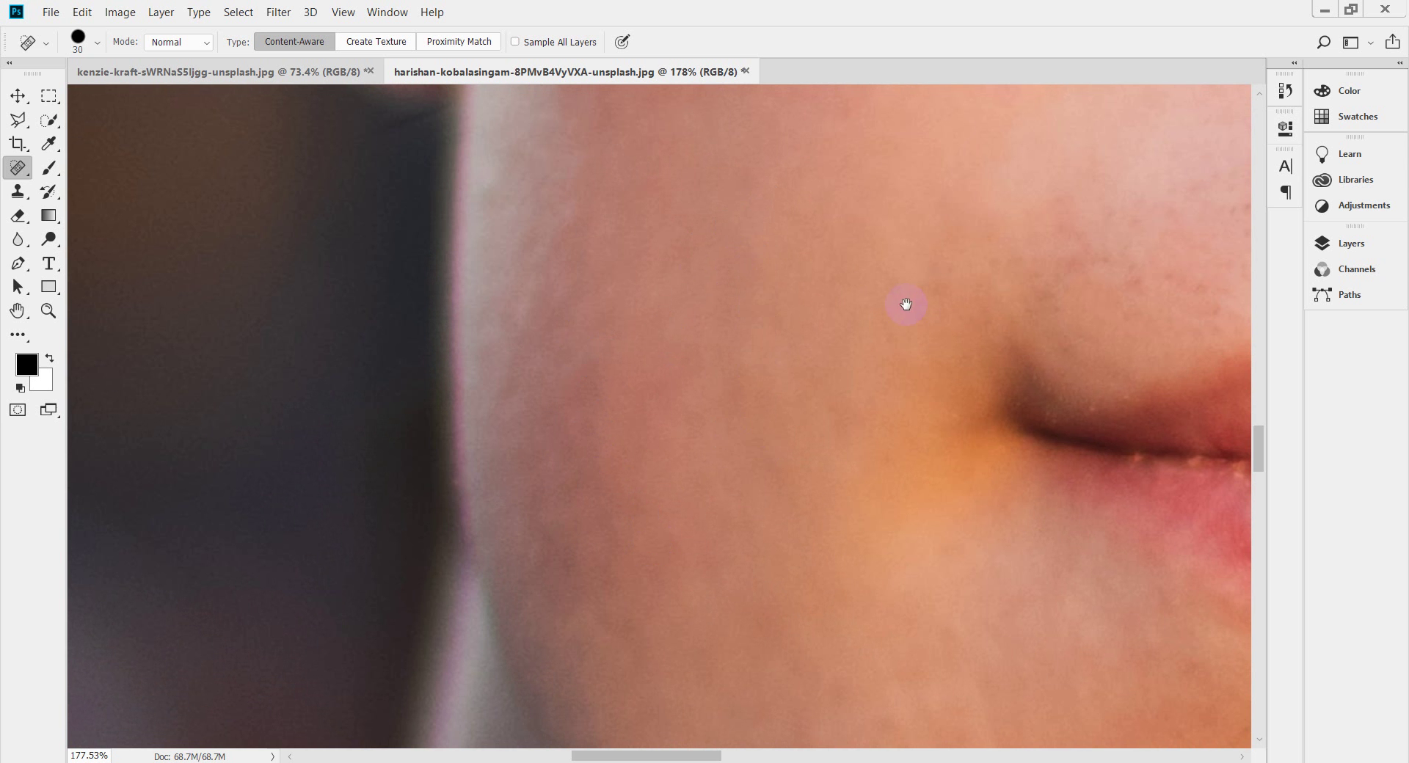
Brush over the thin diagonal line on the cheek between the ear and nose with the Spot Healing Brush
left_click_drag(906, 306, 790, 661)
left_click_drag(720, 328, 729, 644)
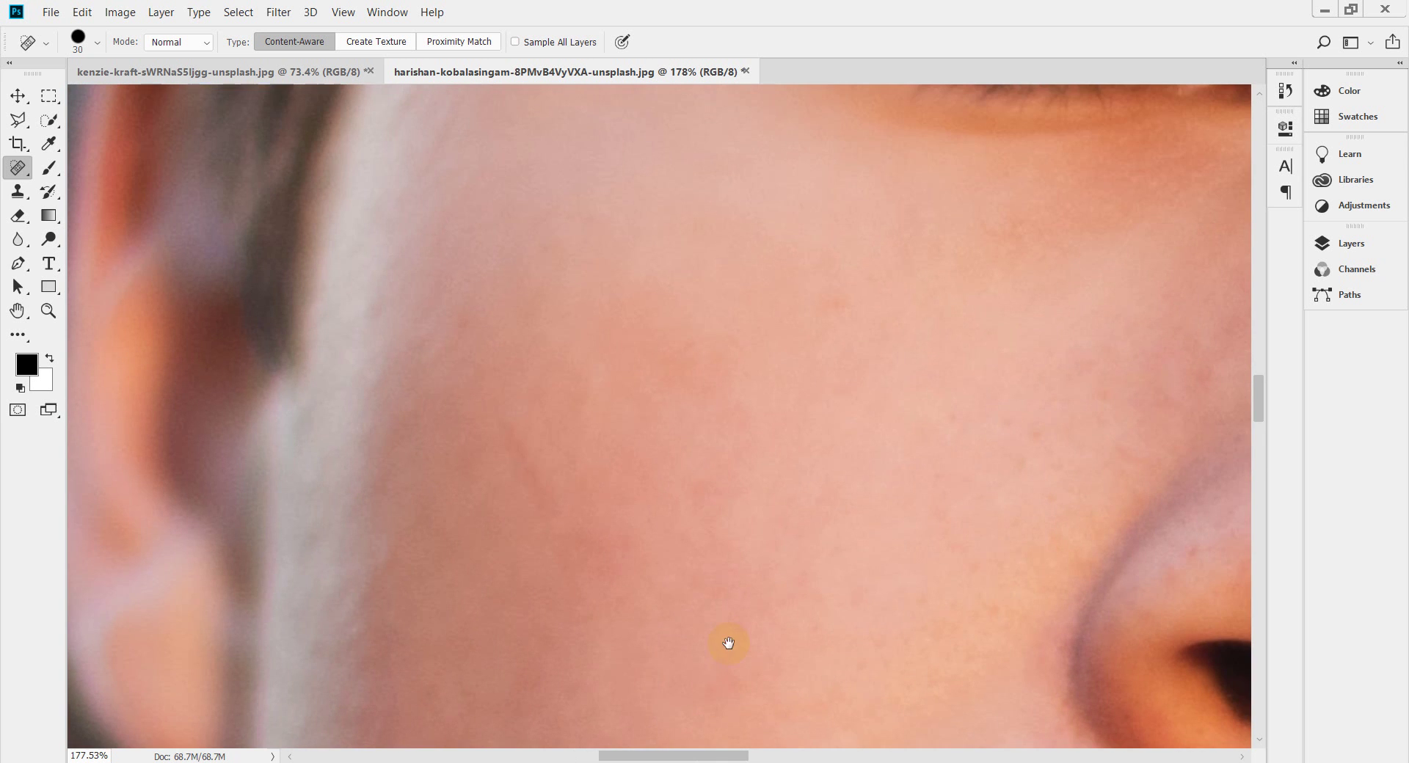
left_click_drag(525, 456, 555, 541)
Enlarge the brush to size 40 and heal the reddish spots on the neck below the jaw
scroll(947, 411, "down", 10)
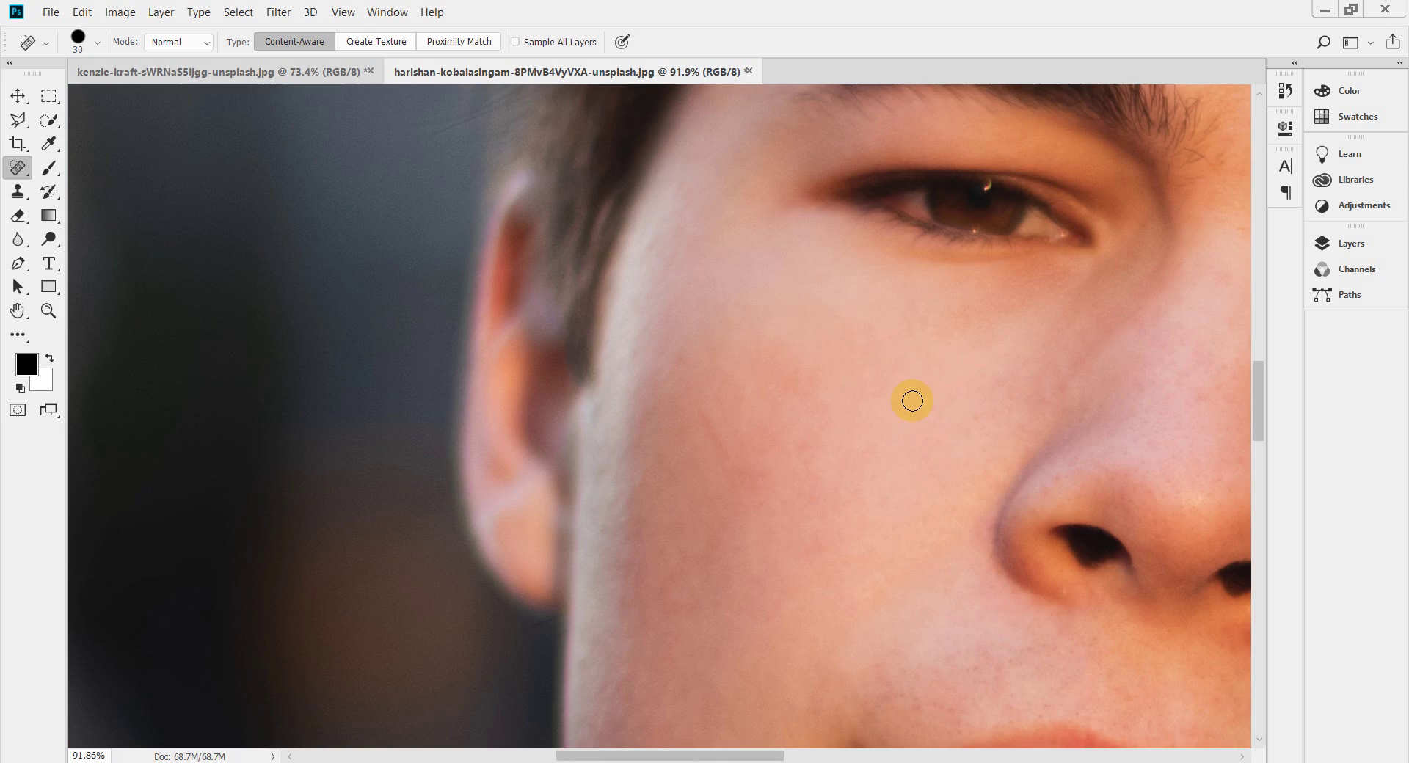
scroll(853, 409, "down", 6)
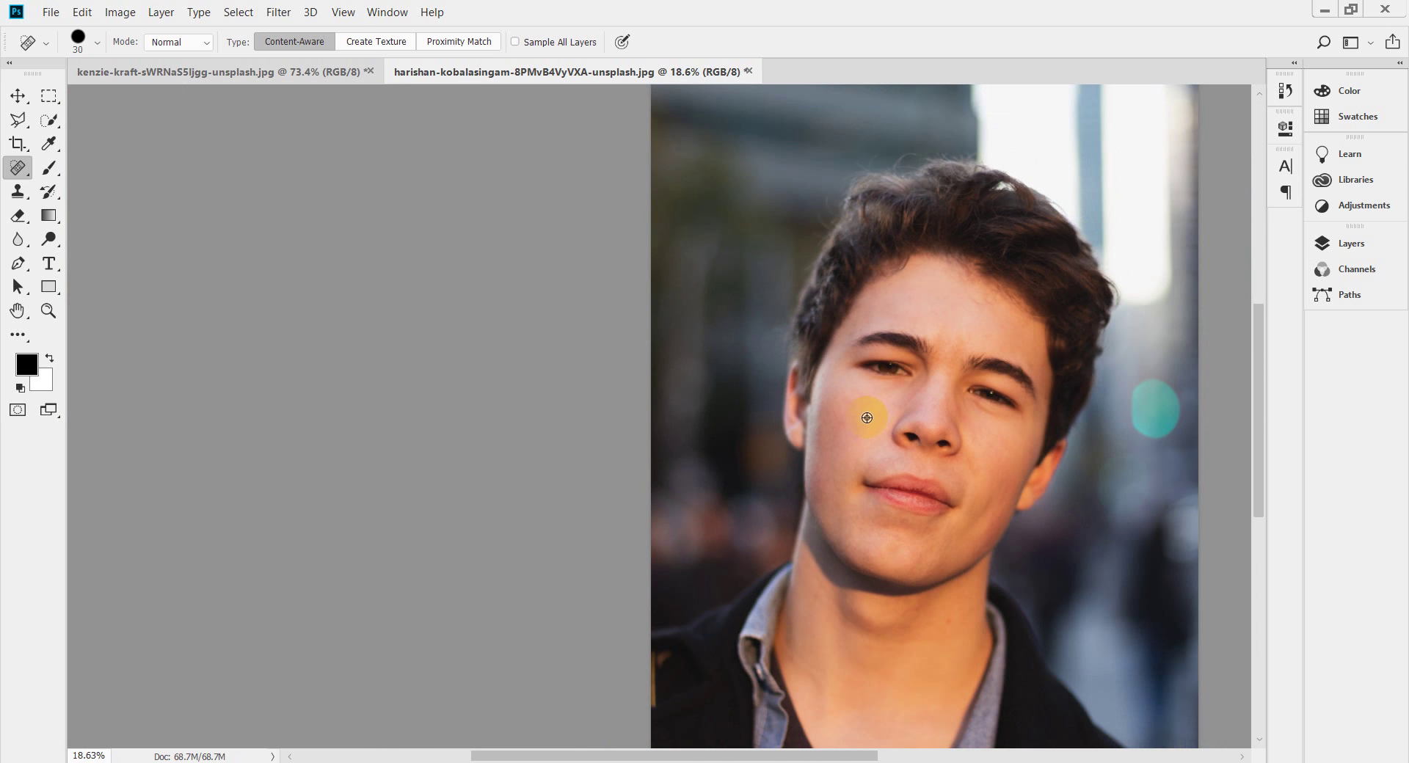
scroll(906, 499, "down", 2)
left_click_drag(1056, 487, 823, 442)
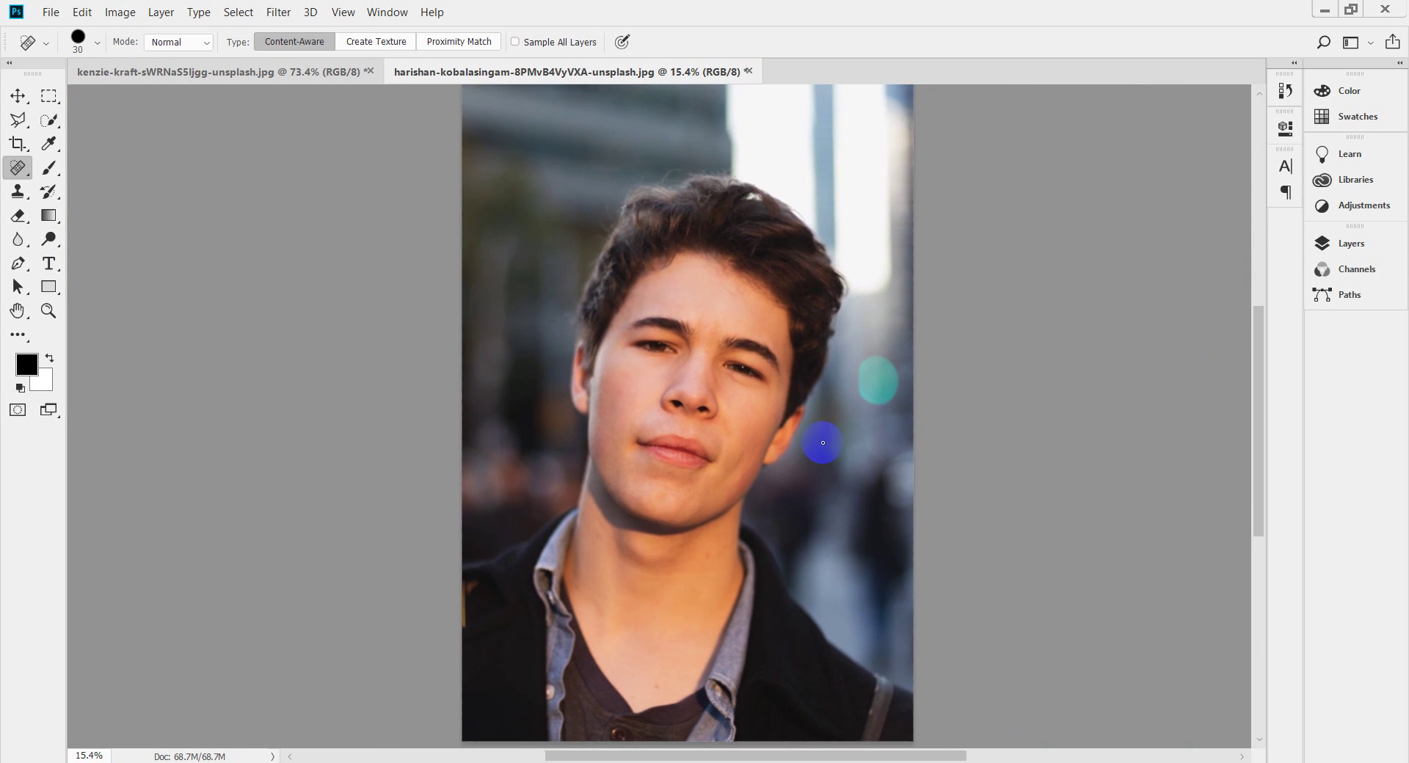
scroll(712, 587, "up", 11)
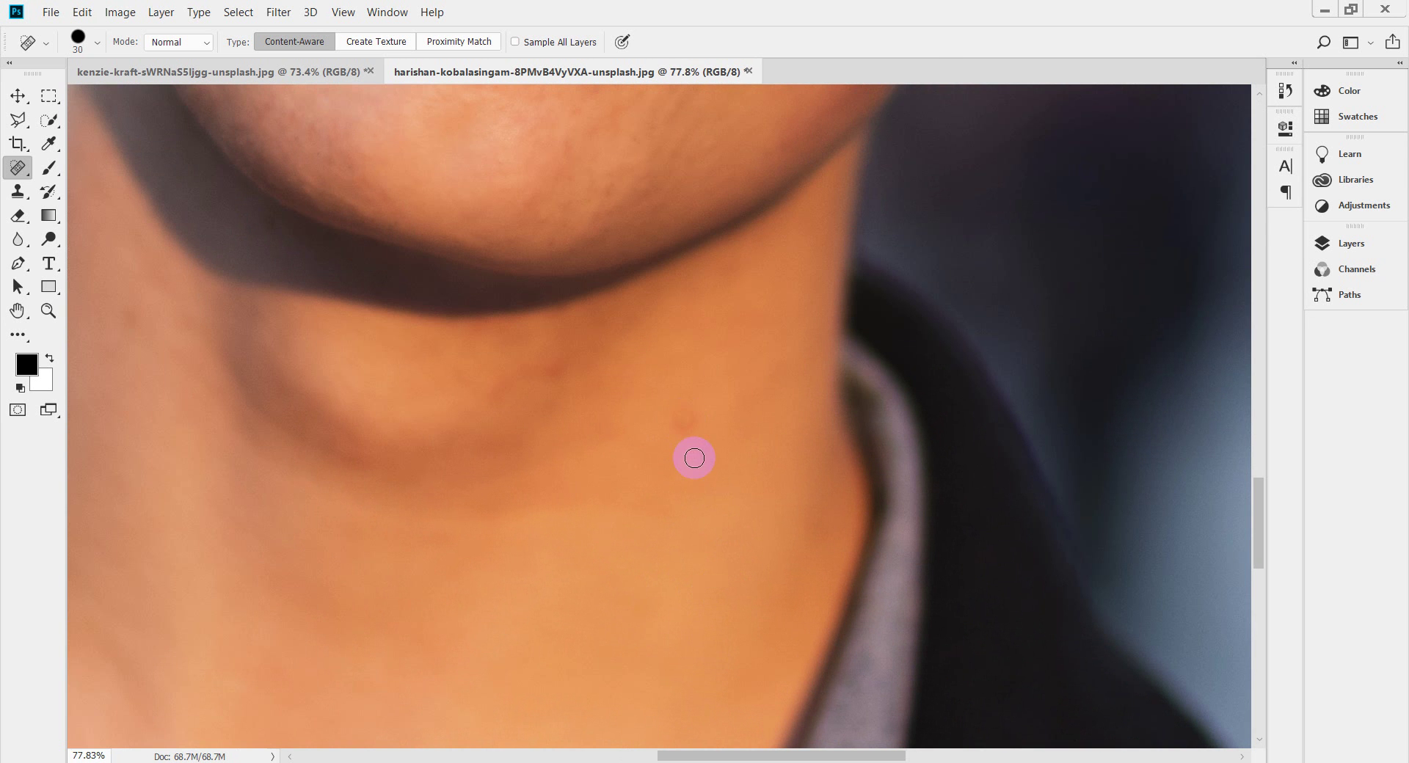
key("bracketright")
left_click_drag(688, 418, 680, 427)
left_click_drag(441, 576, 785, 560)
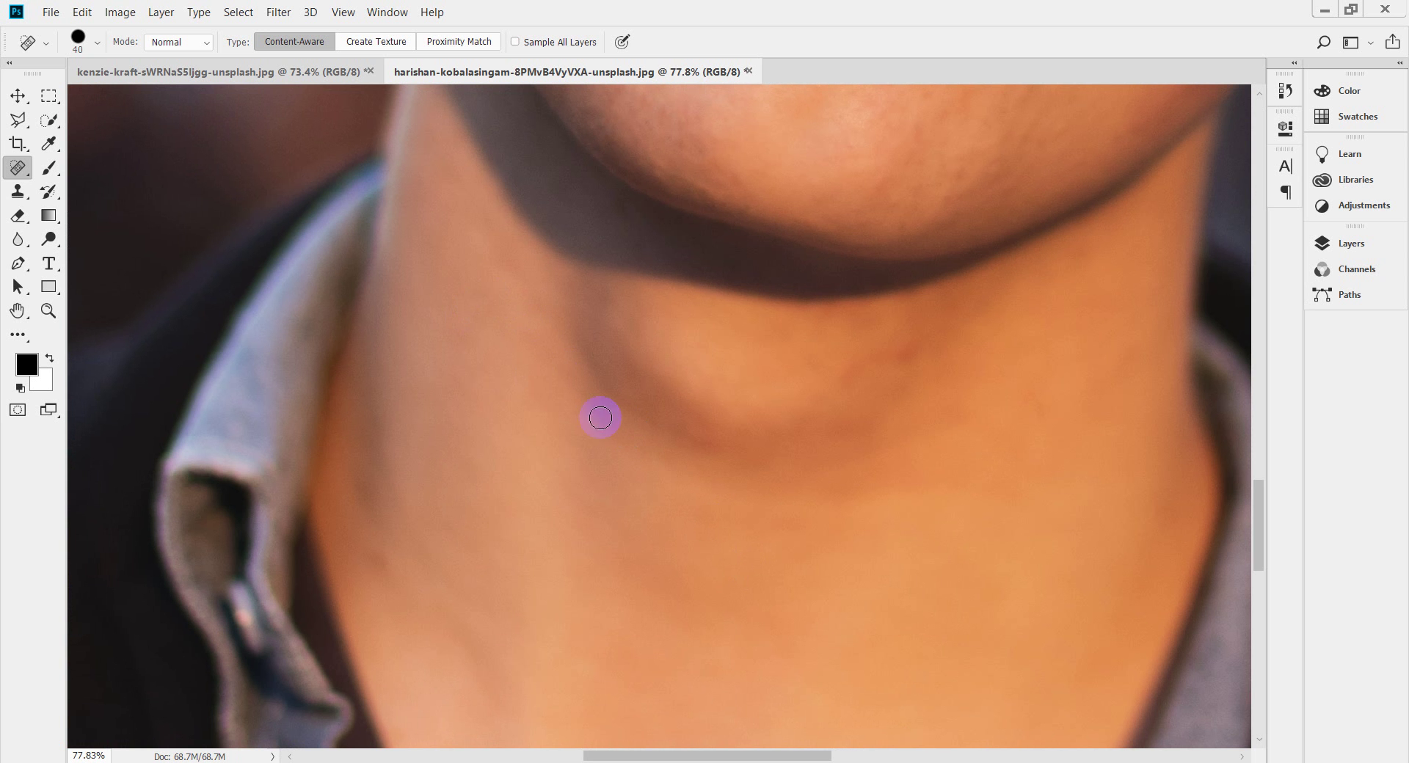
Check the healed skin on the neck and whole portrait, and unlock the Background into an editable layer
scroll(738, 529, "down", 5)
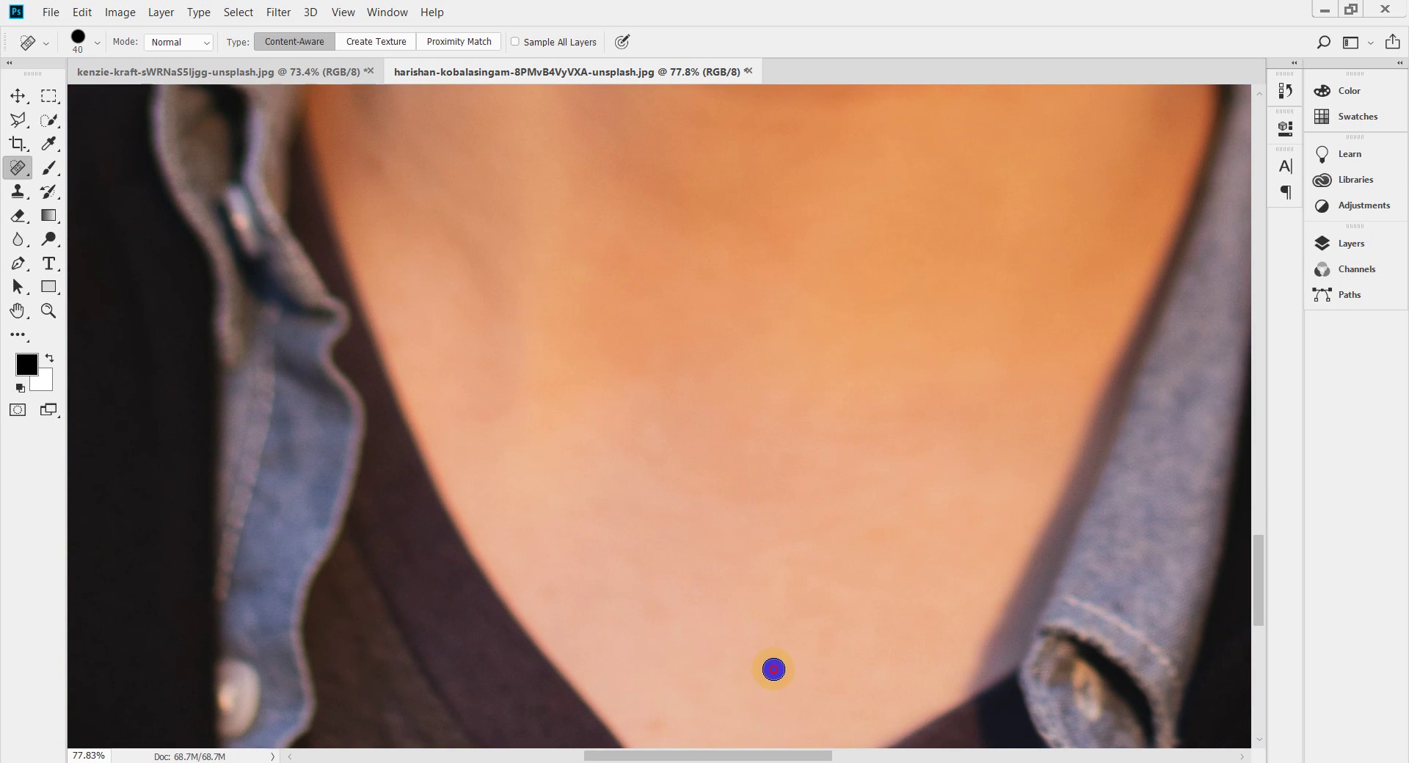
scroll(561, 400, "down", 8)
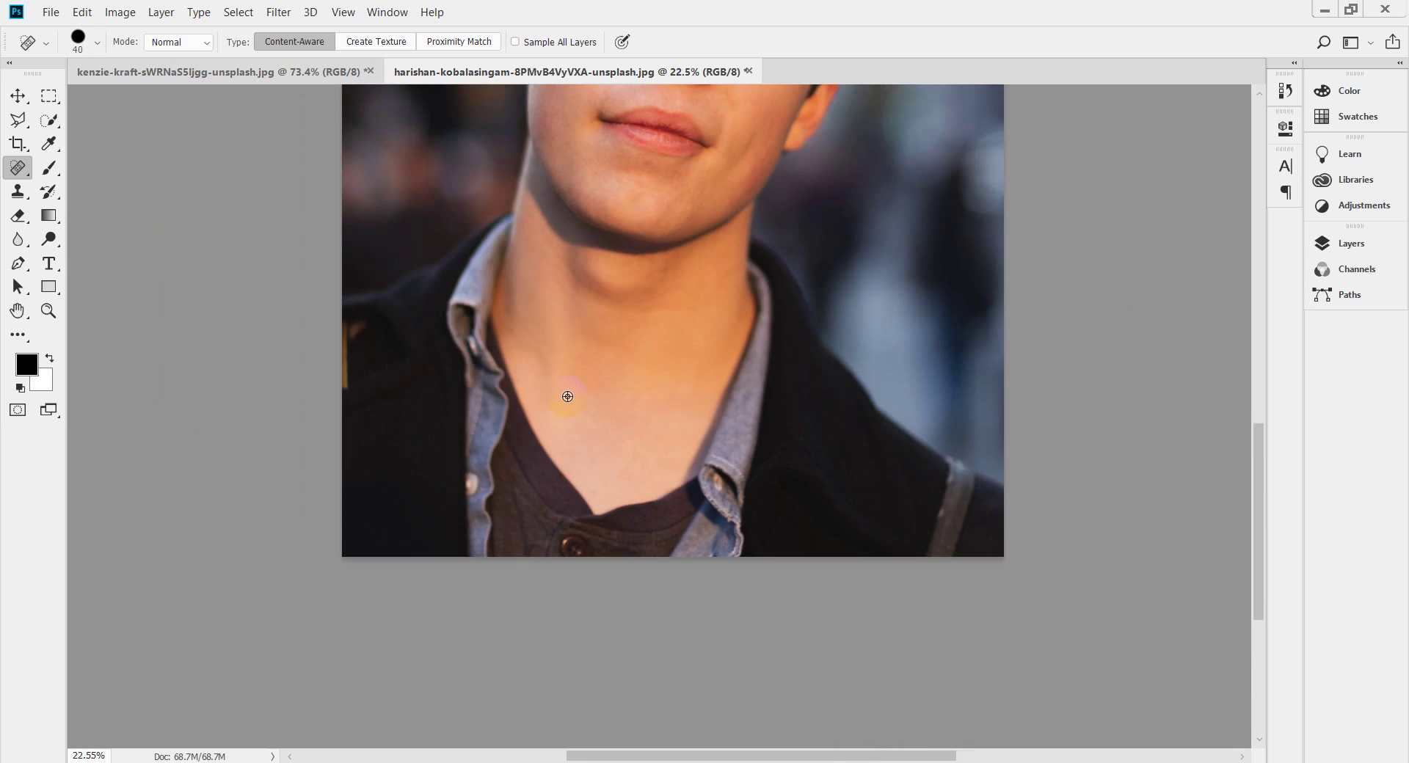
left_click_drag(674, 254, 716, 485)
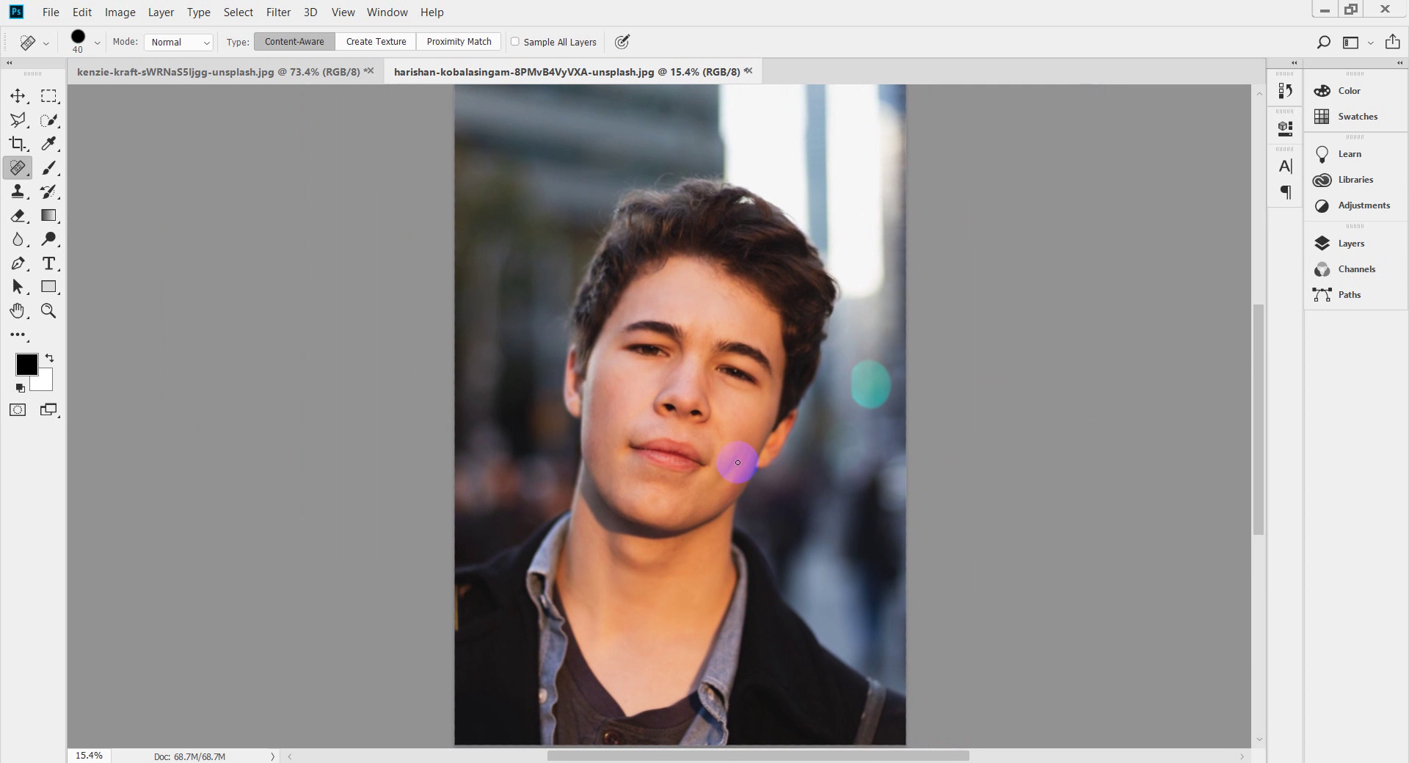
left_click(1351, 243)
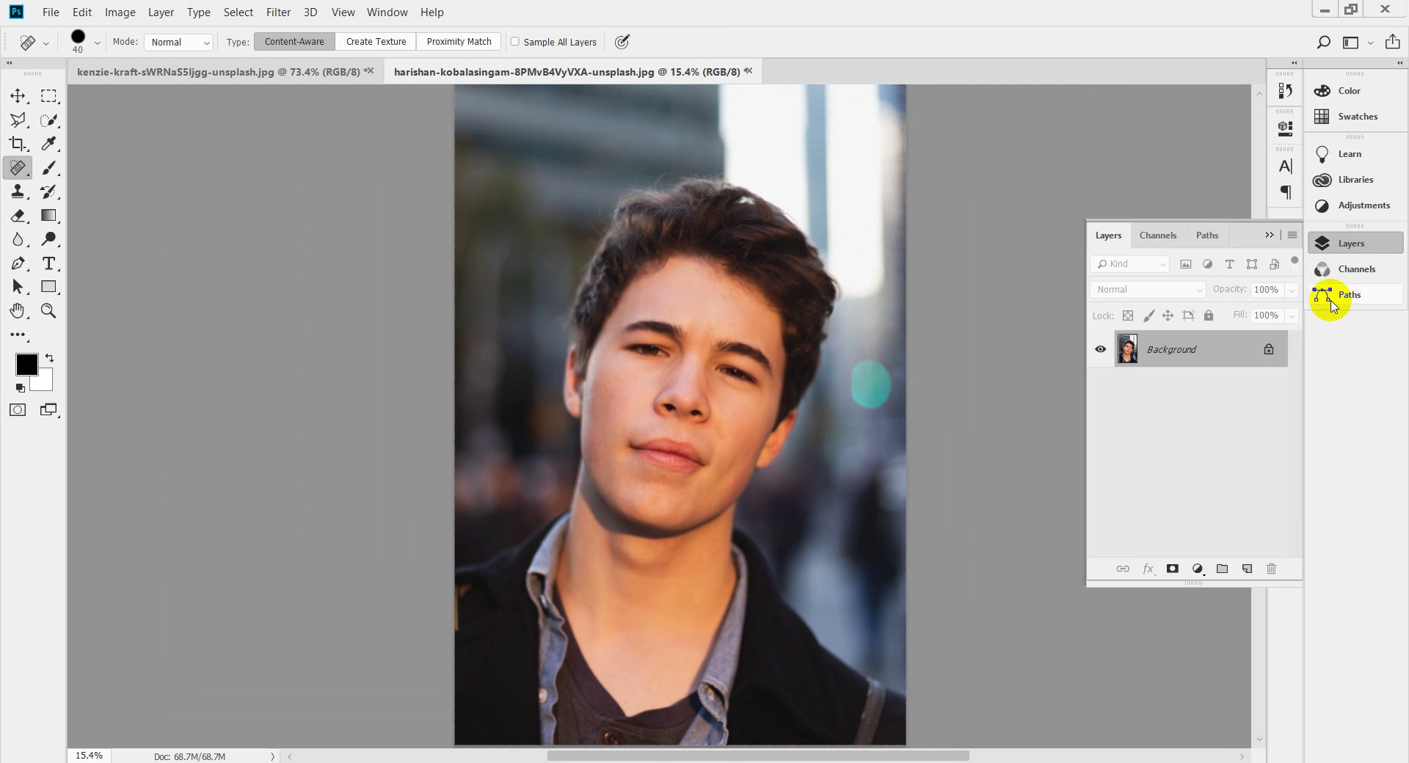
left_click(1280, 353)
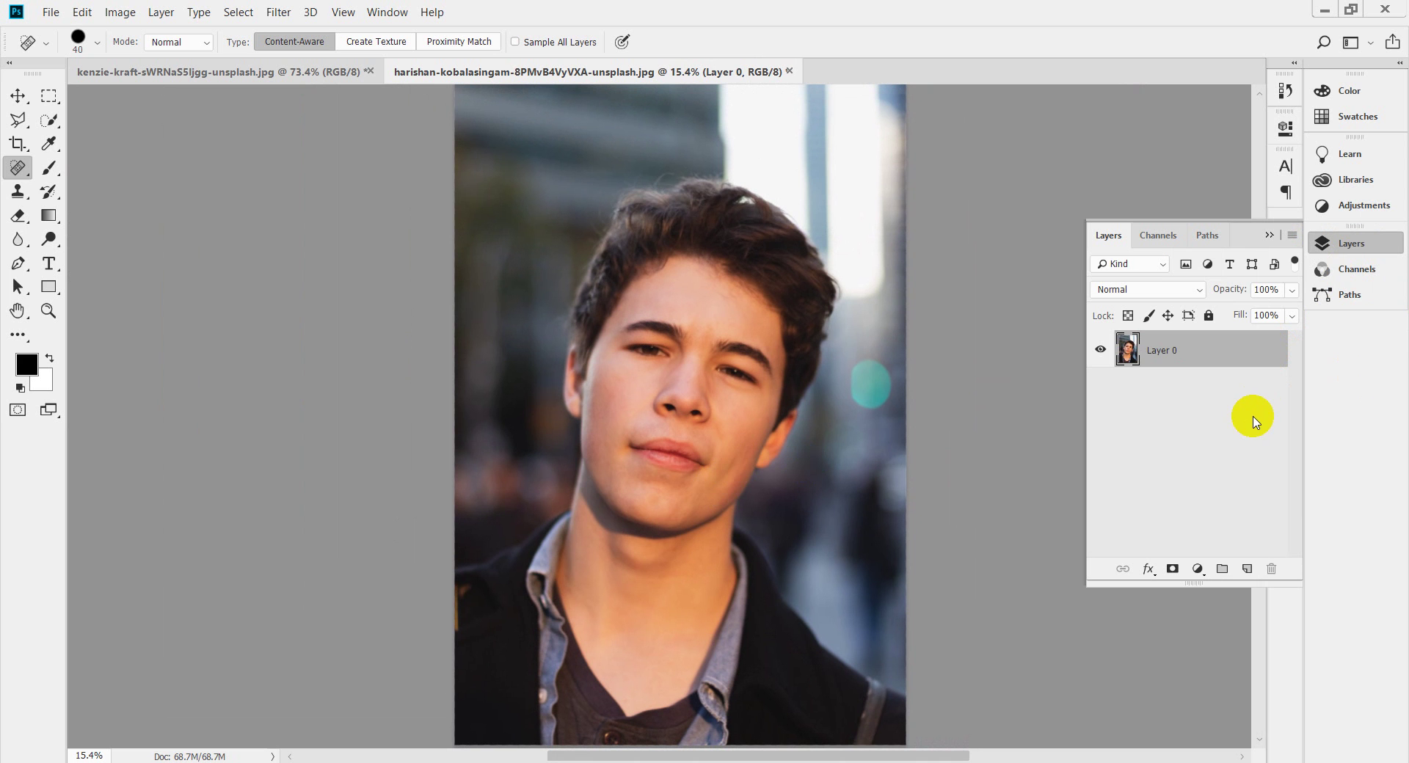
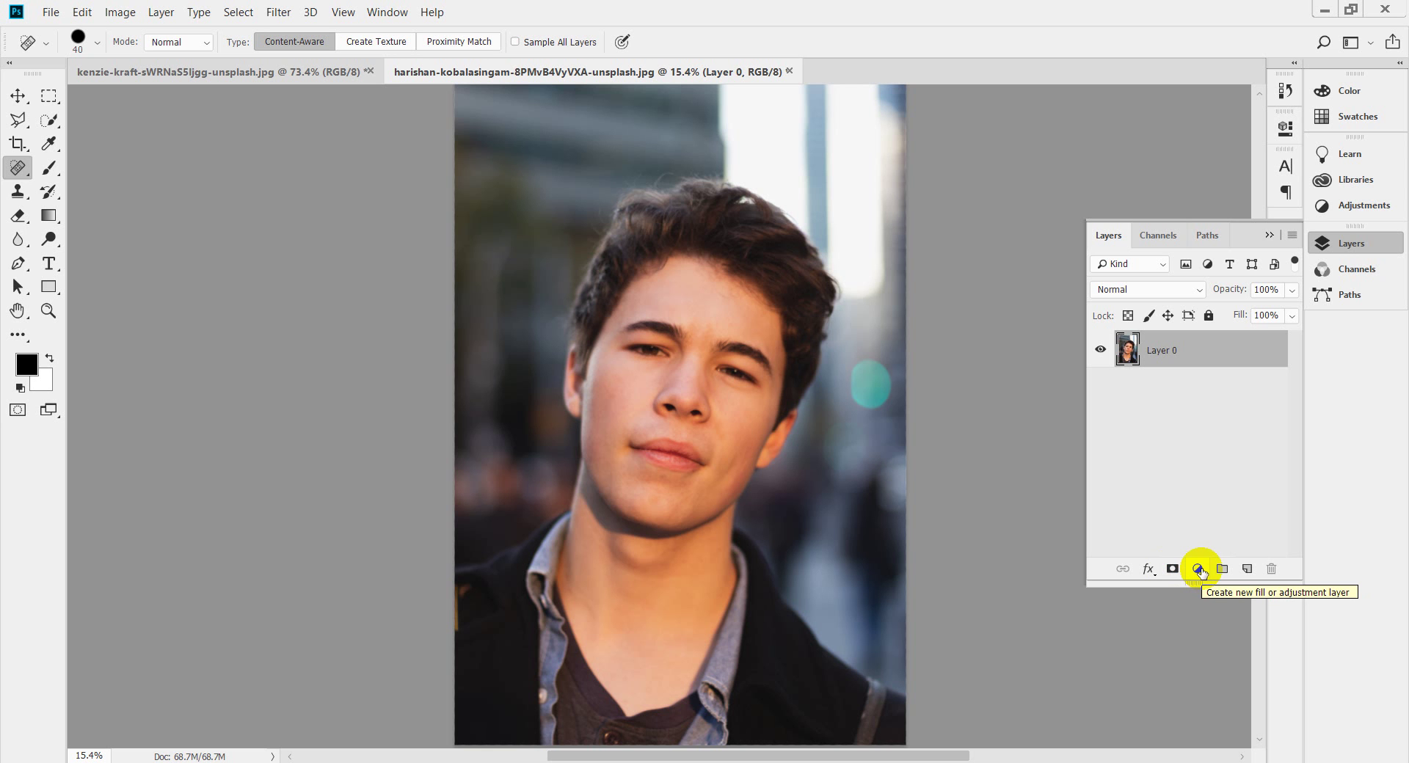
Add a Brightness/Contrast adjustment layer above the portrait with brightness 53 and contrast 10
left_click(1198, 570)
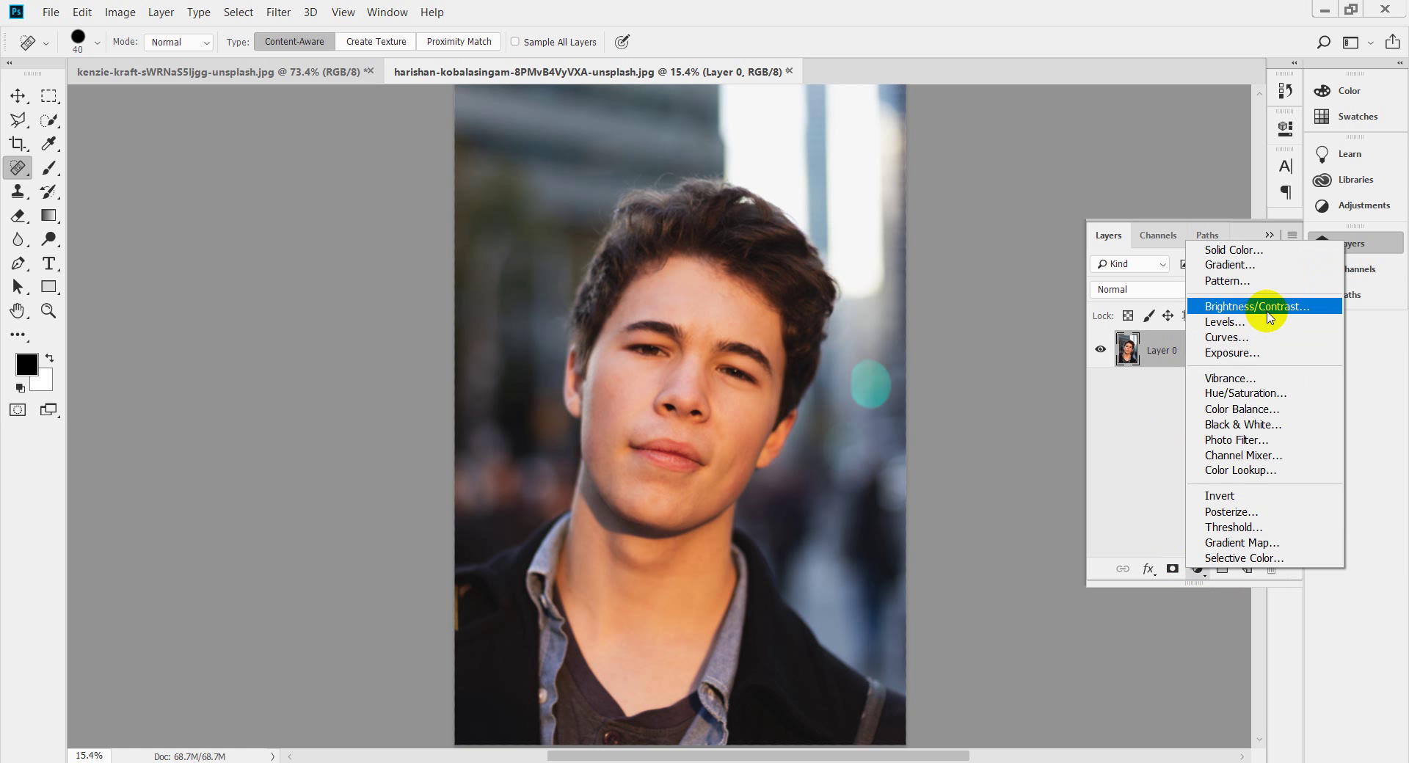
left_click(1271, 317)
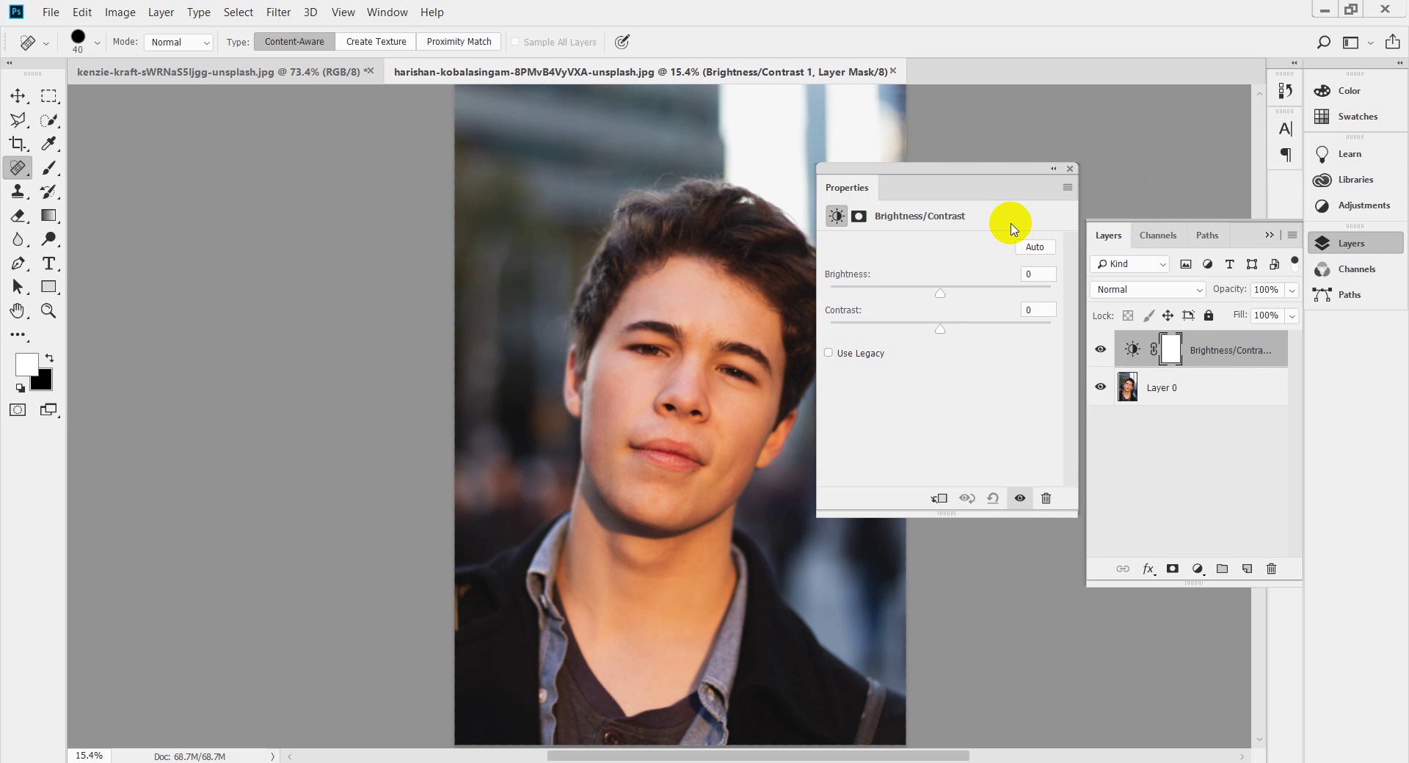
left_click_drag(940, 293, 979, 298)
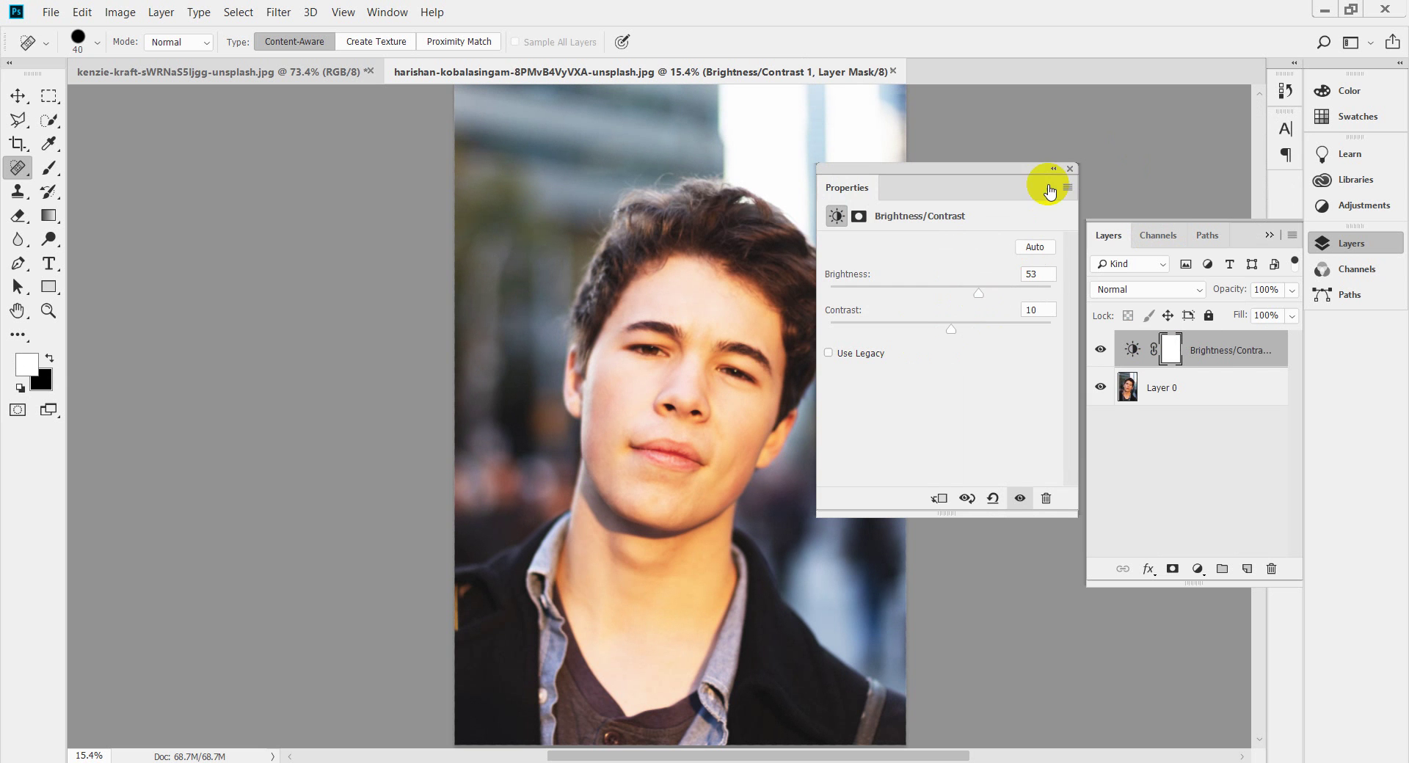
left_click(1070, 170)
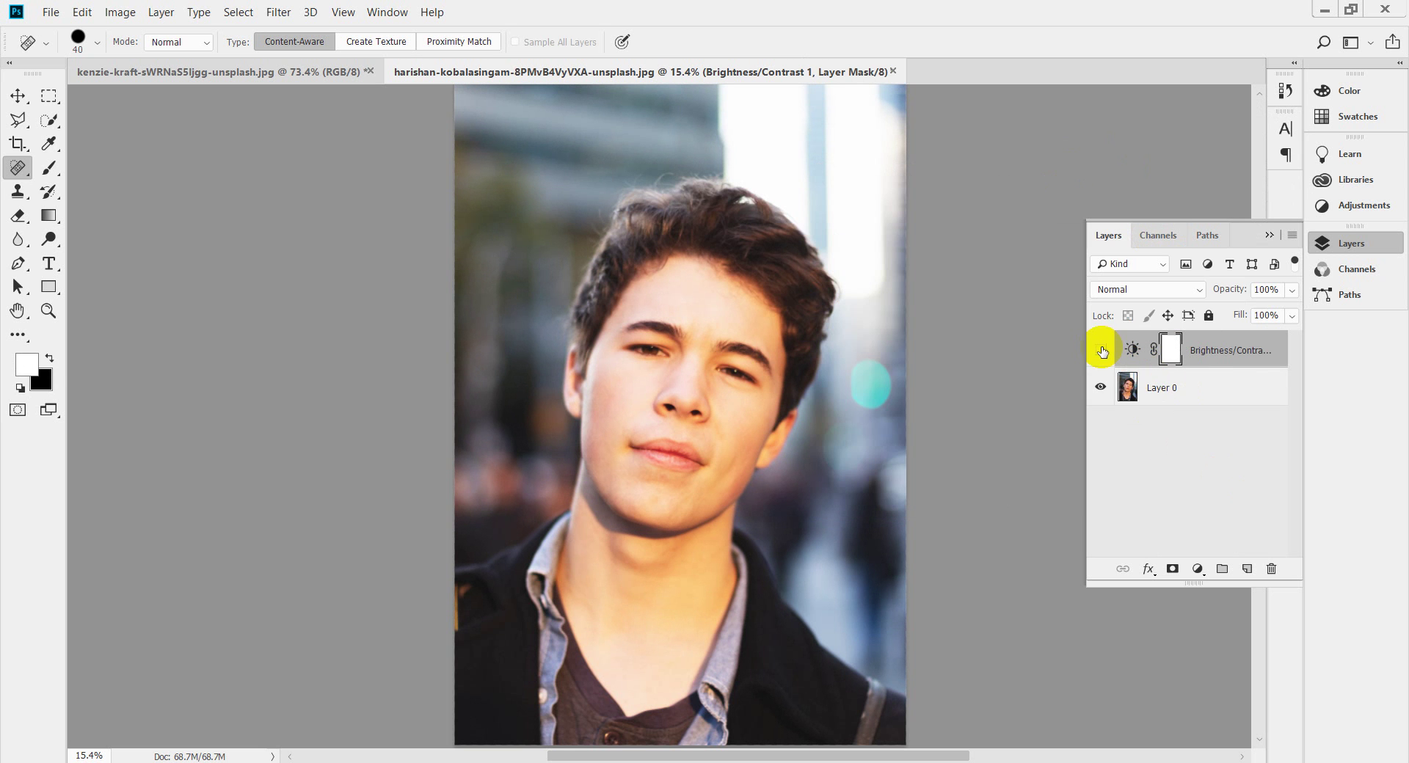
Compare the portrait with and without the Brightness/Contrast adjustment, leaving that adjustment layer hidden
left_click(1103, 351)
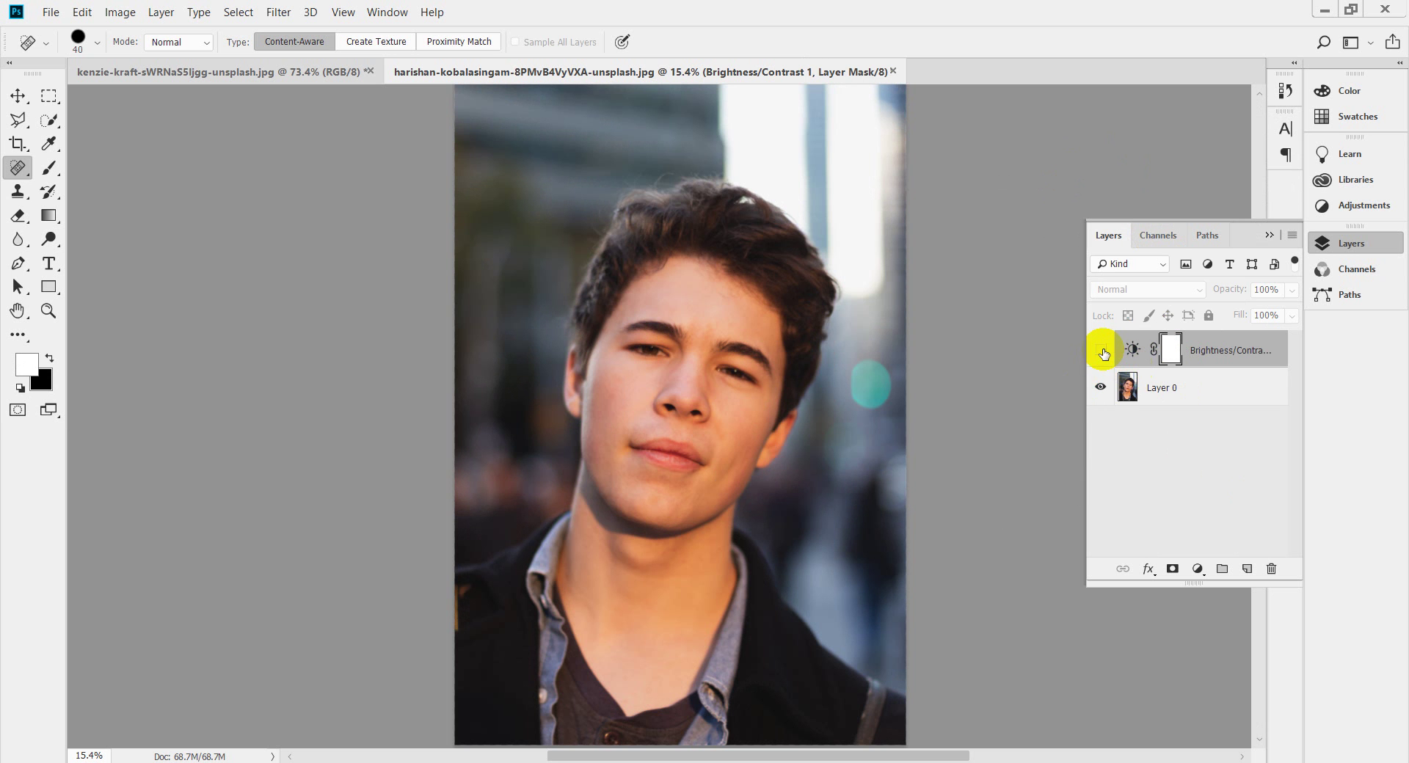
left_click(1102, 351)
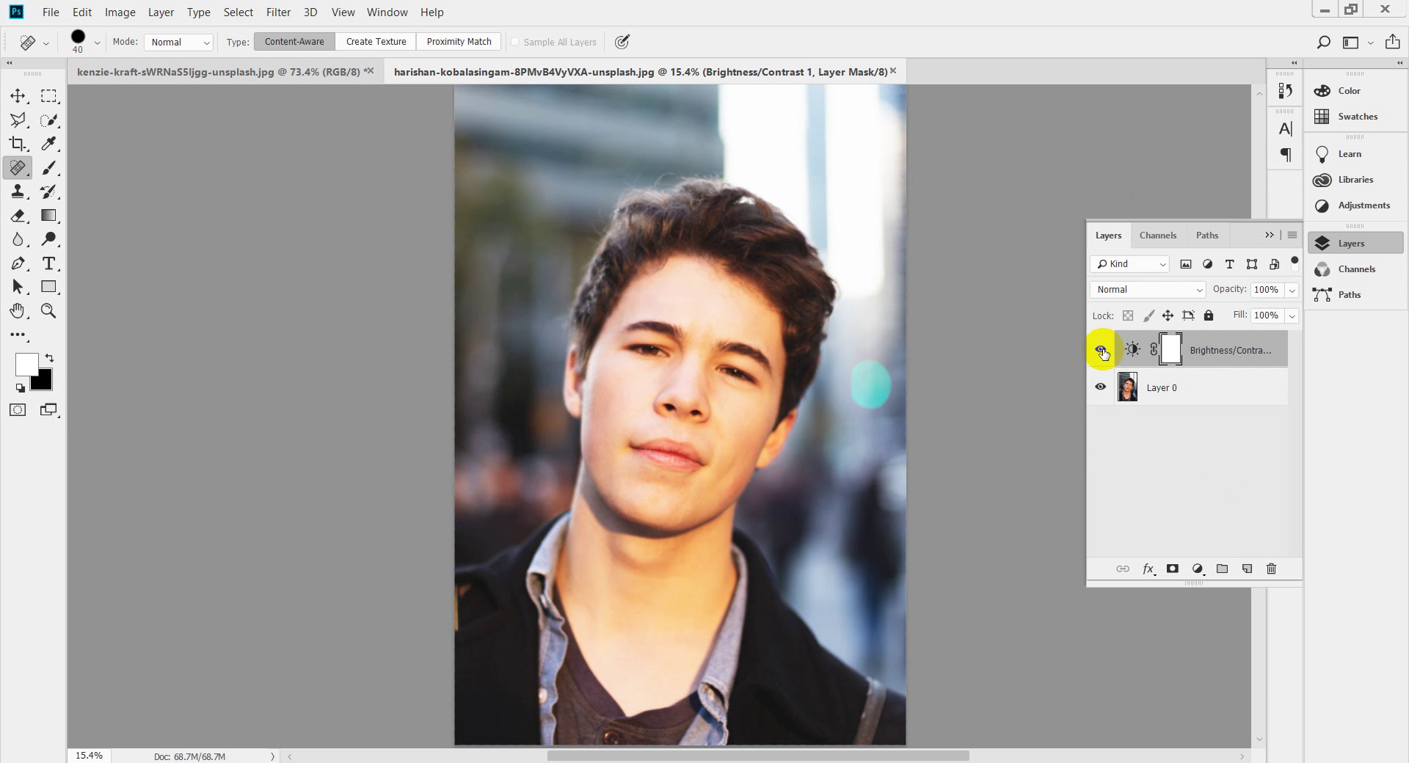
left_click(1102, 351)
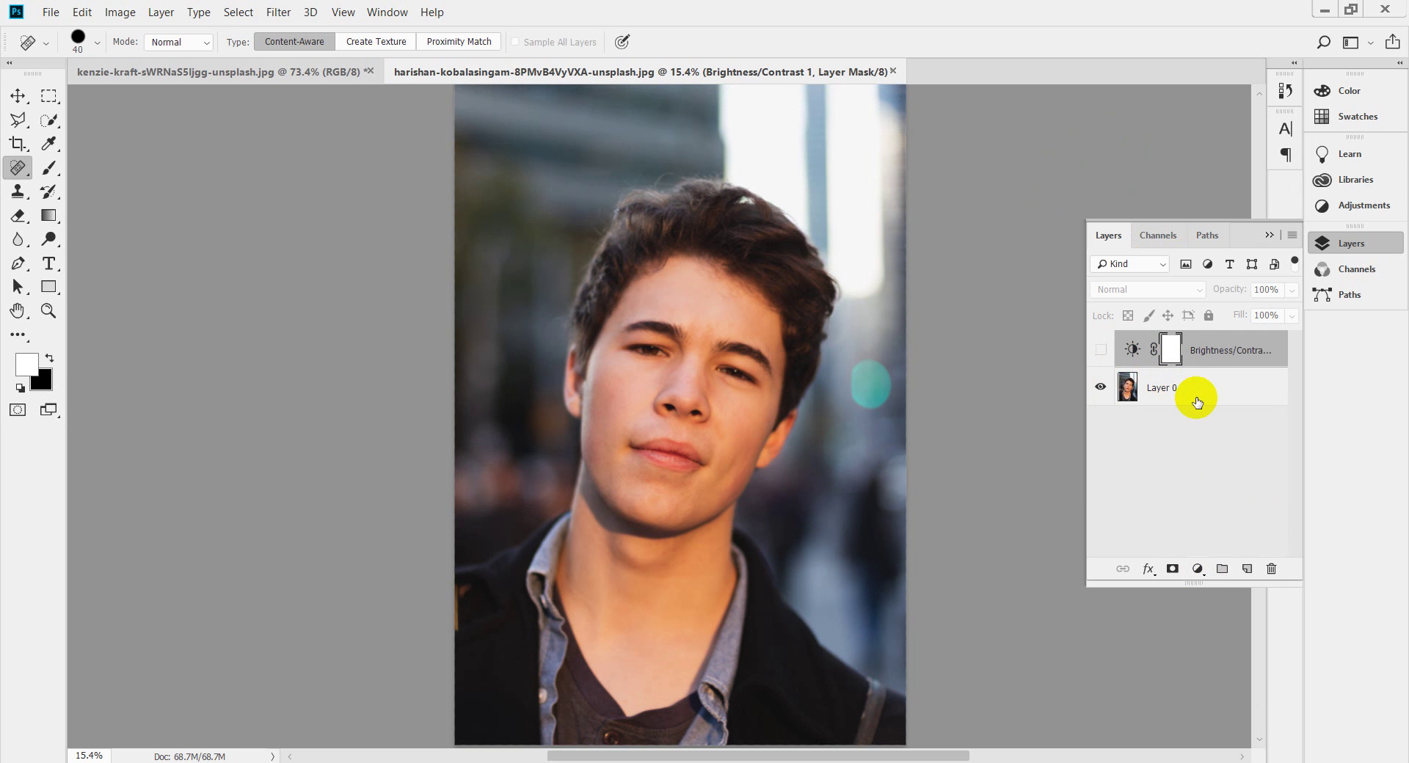
Add a Levels adjustment layer directly above Layer 0 with input levels of 3 for shadows, 0.97 for midtones and 217 for highlights
left_click(1181, 396)
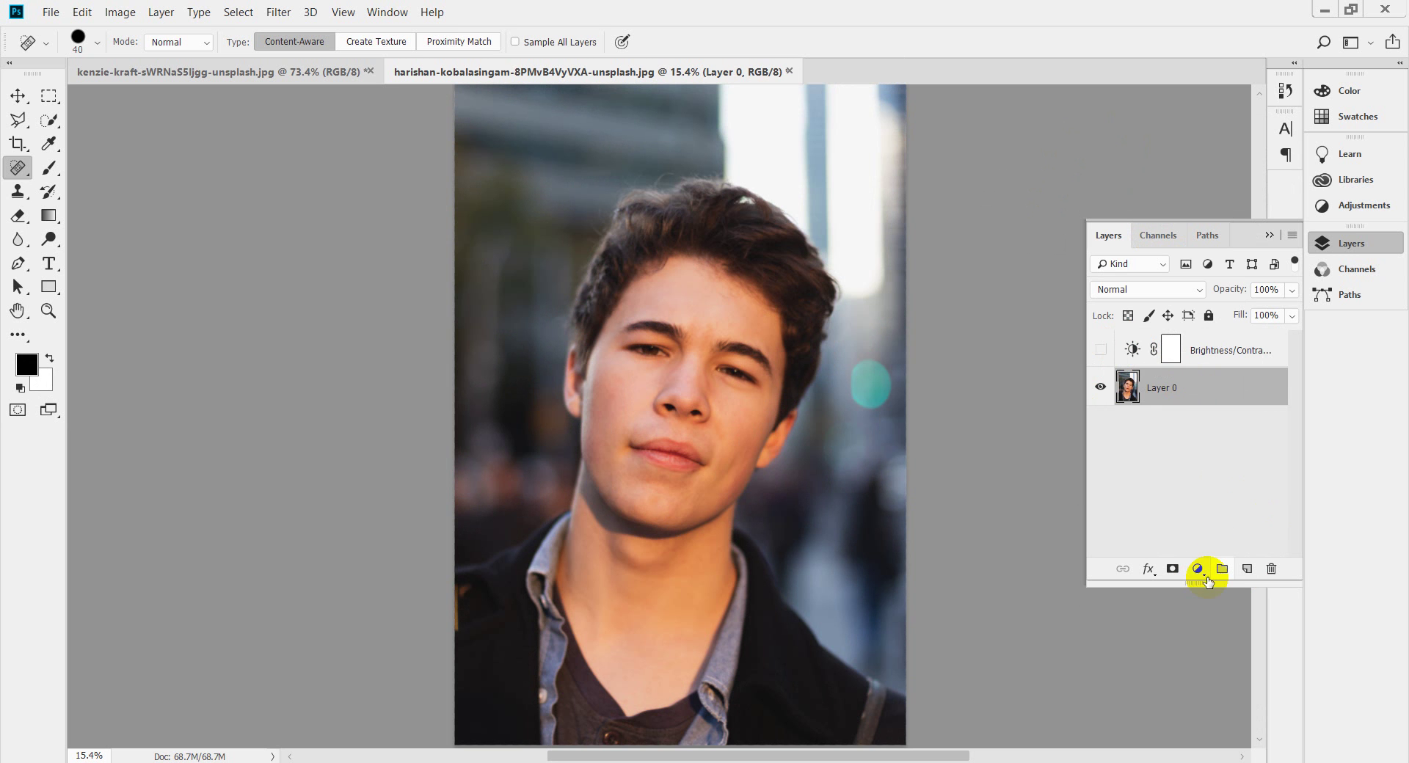
left_click(1202, 571)
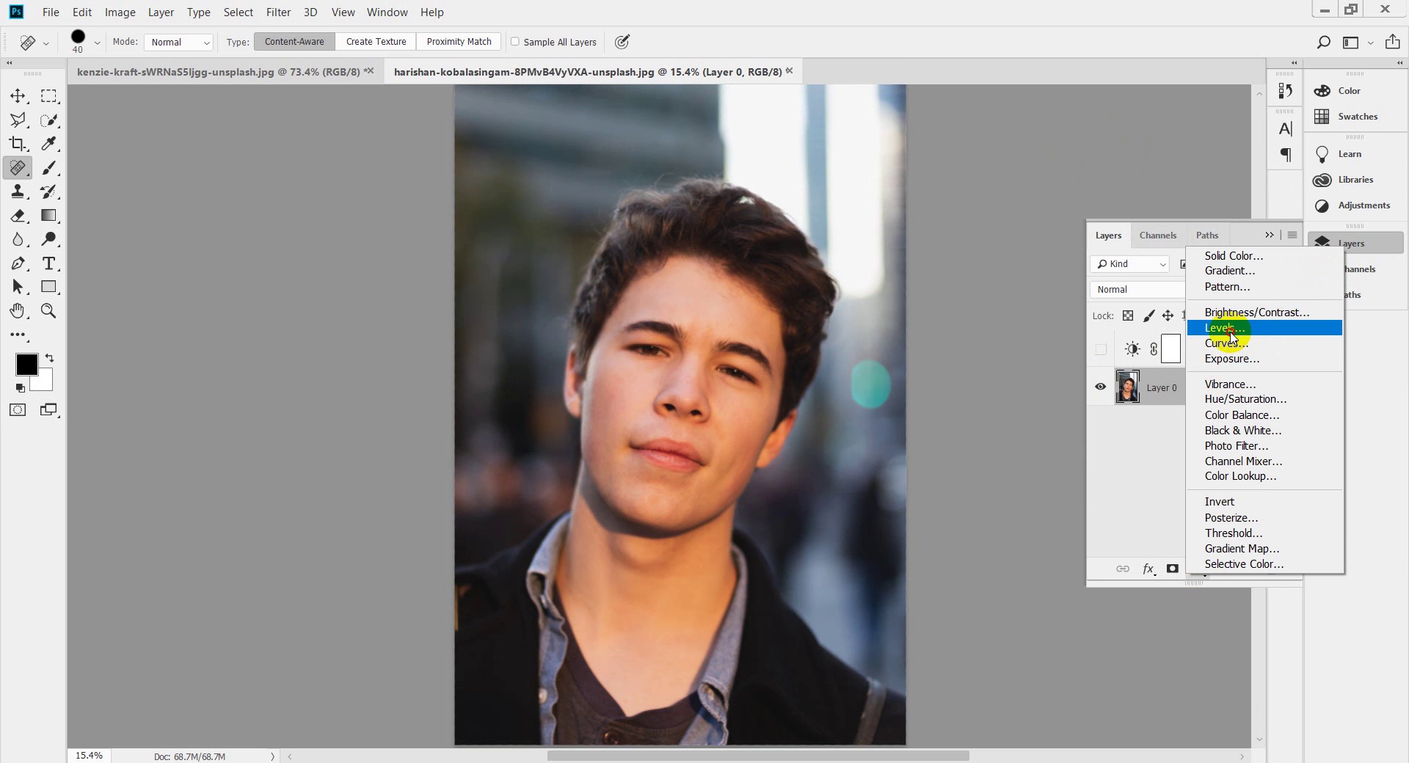
left_click(1231, 332)
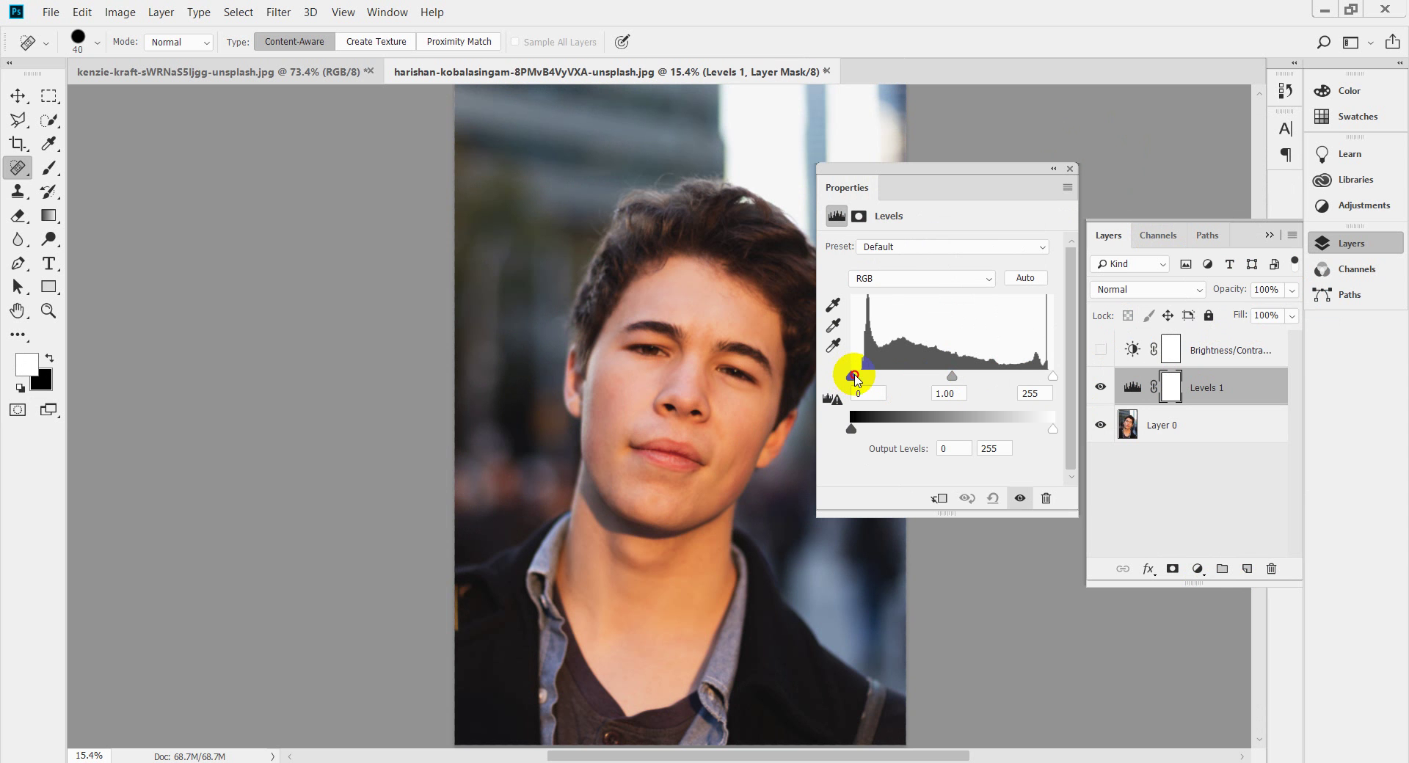
mouse_move(851, 377)
left_mouse_down()
mouse_move(967, 377)
mouse_move(856, 378)
left_mouse_up()
mouse_move(953, 377)
left_mouse_down()
mouse_move(927, 377)
mouse_move(953, 376)
left_mouse_up()
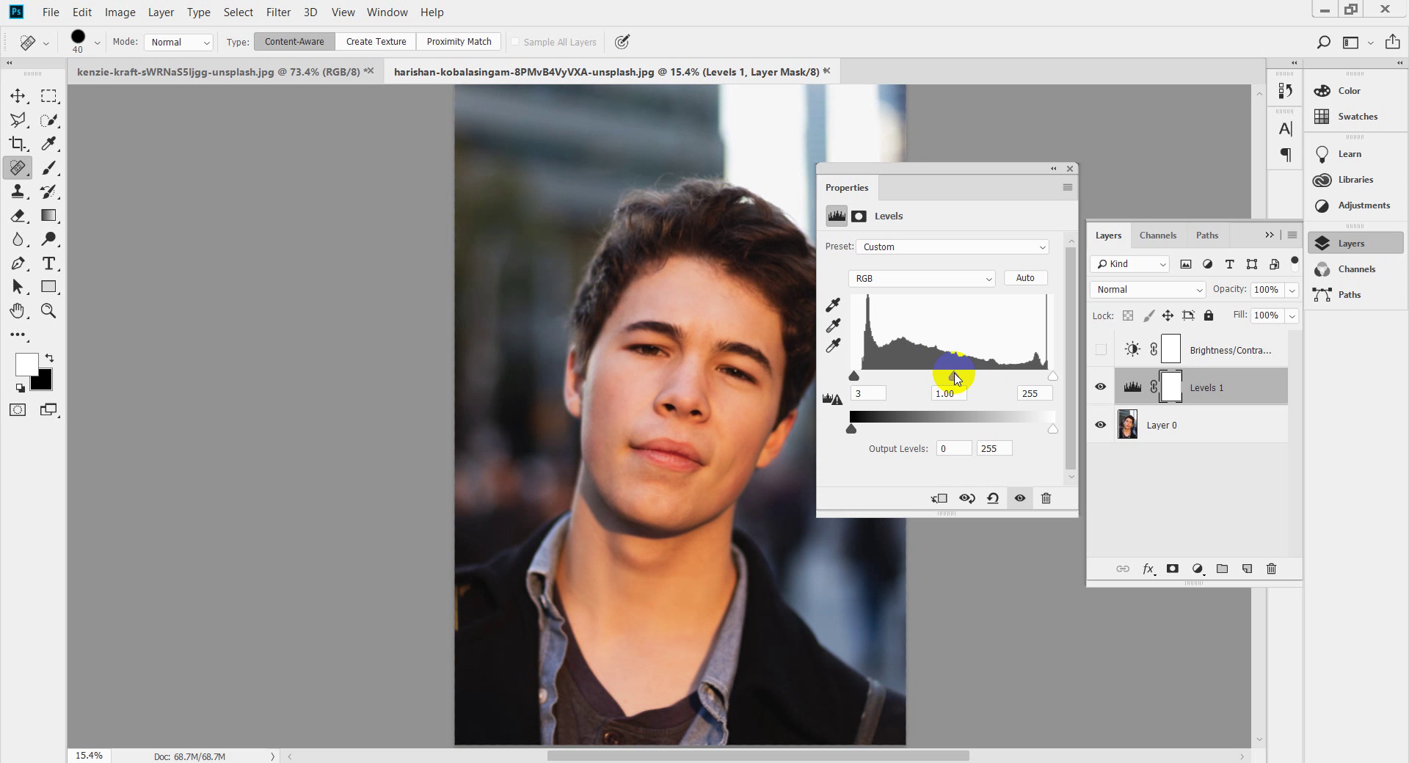
left_click_drag(1054, 376, 1024, 379)
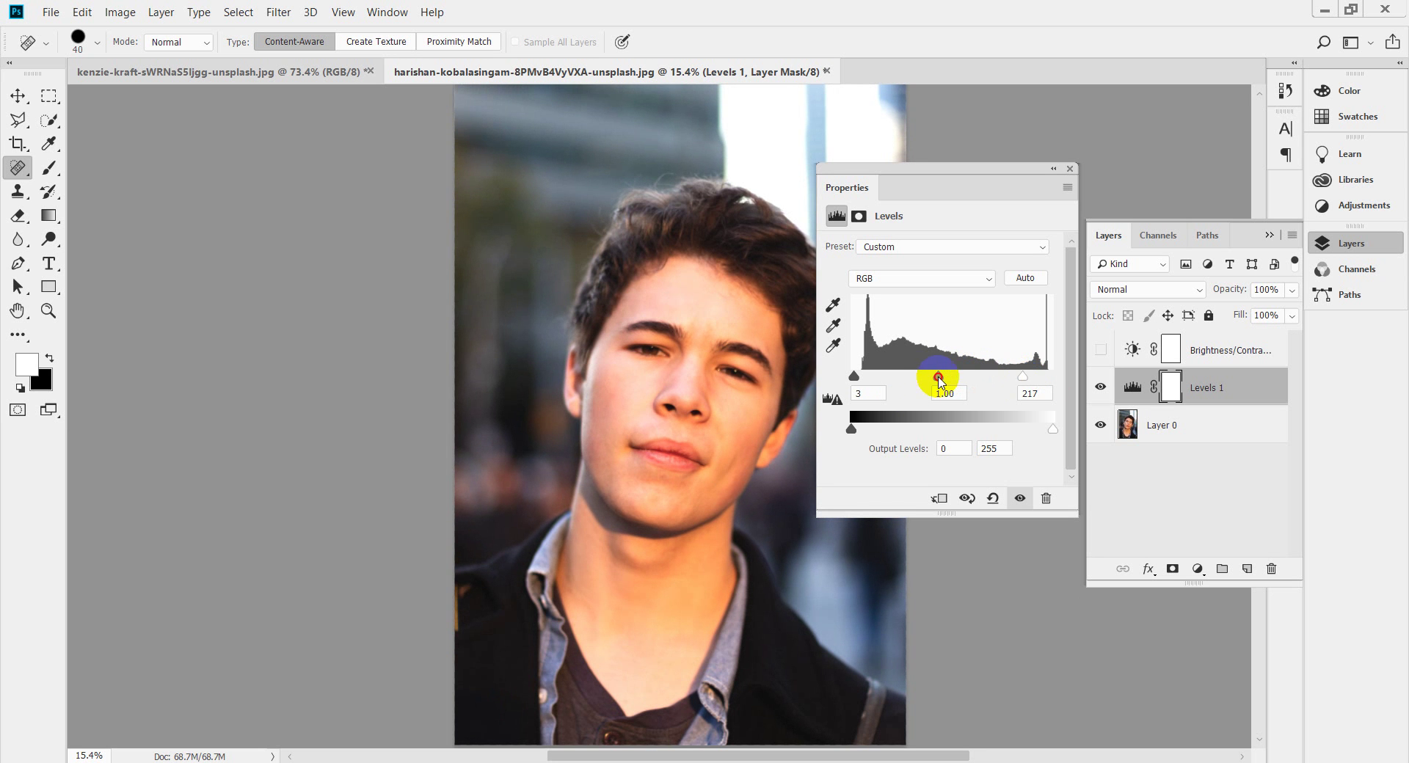
left_click_drag(938, 377, 942, 379)
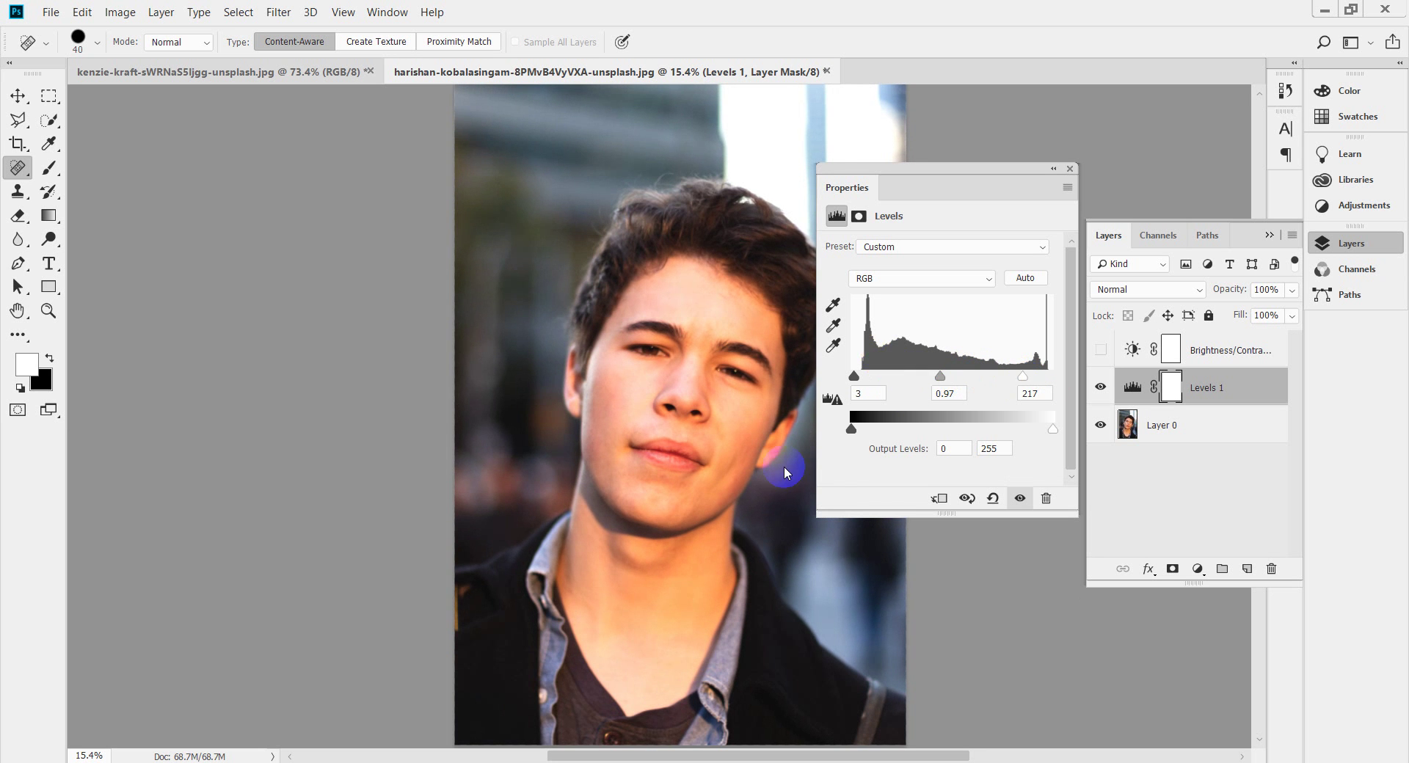
left_click(1054, 168)
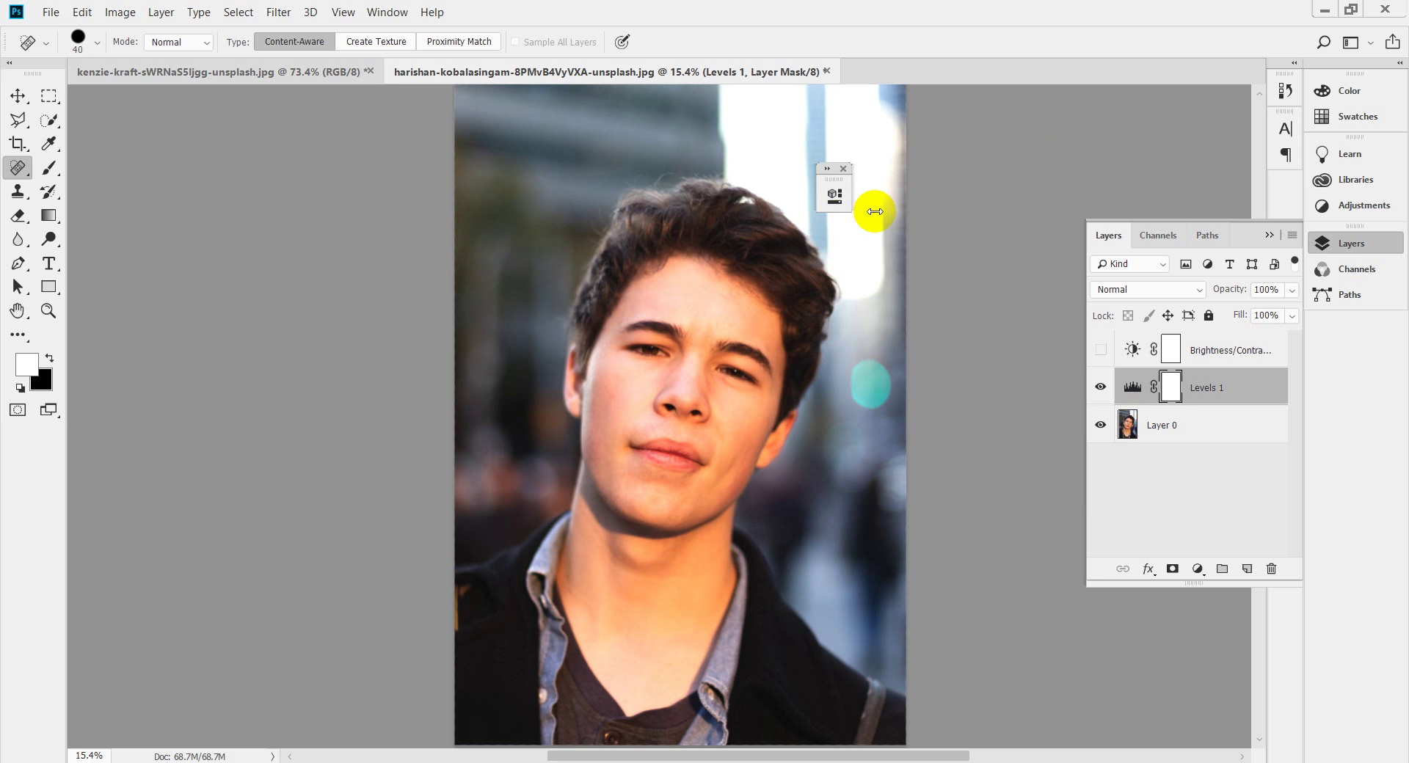
left_click(844, 168)
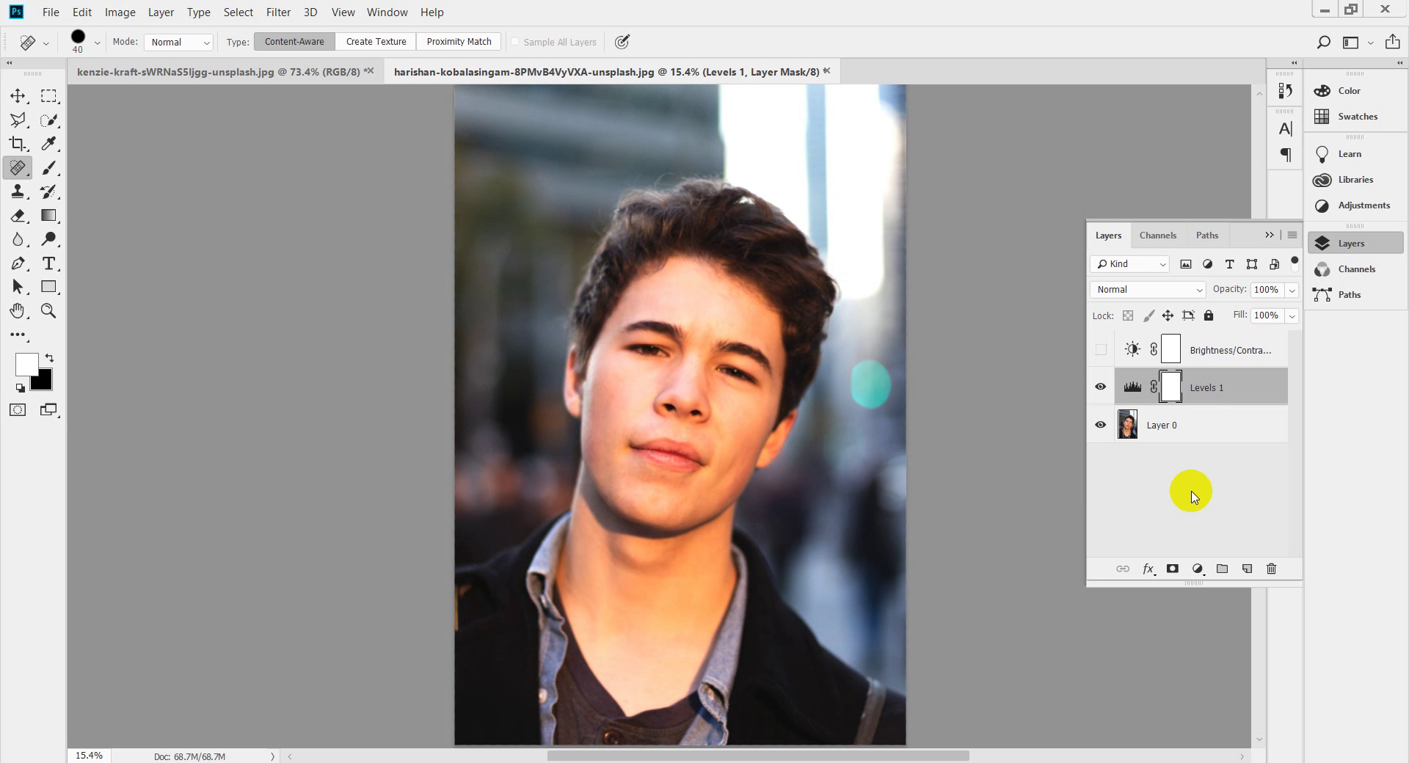
Hide the Levels adjustment and add a Curves adjustment layer directly above Layer 0
left_click(1102, 389)
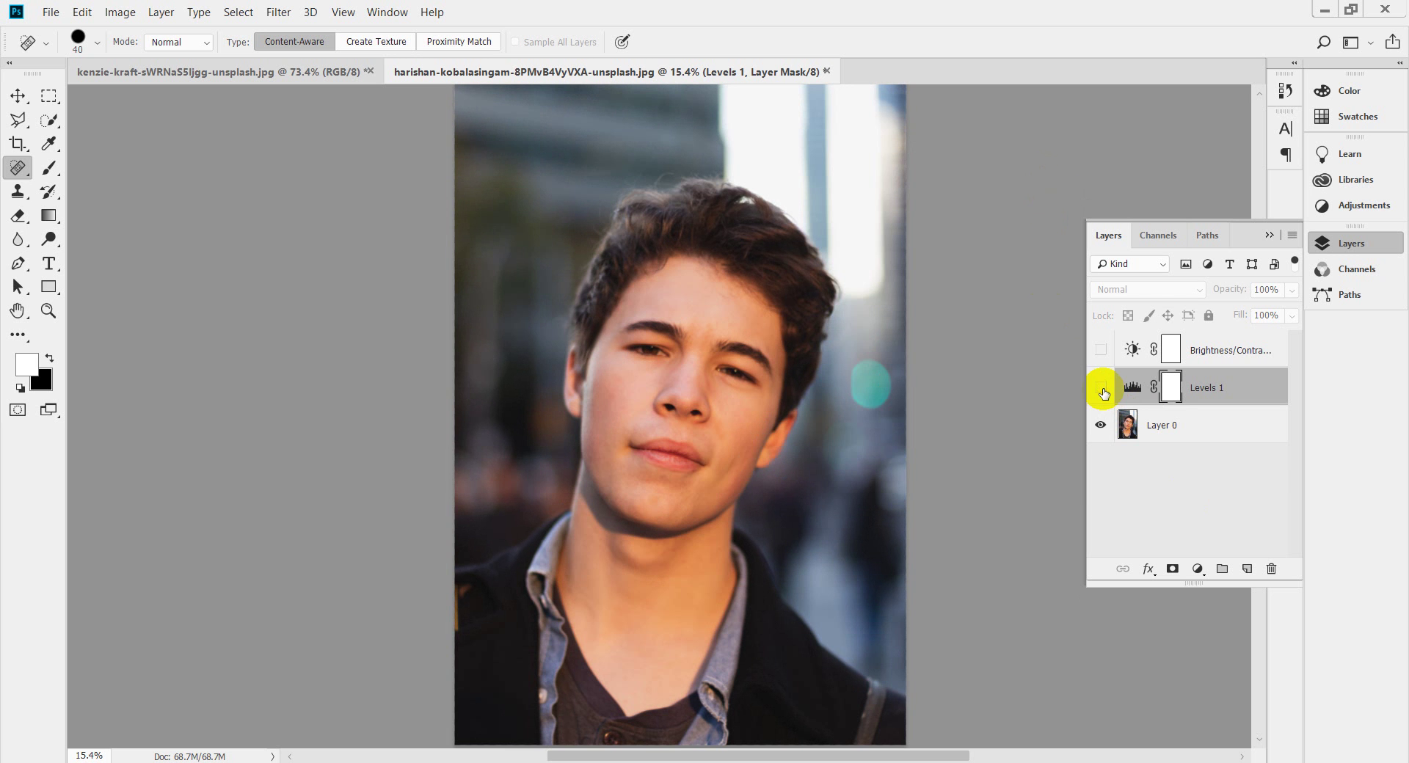
left_click(1169, 431)
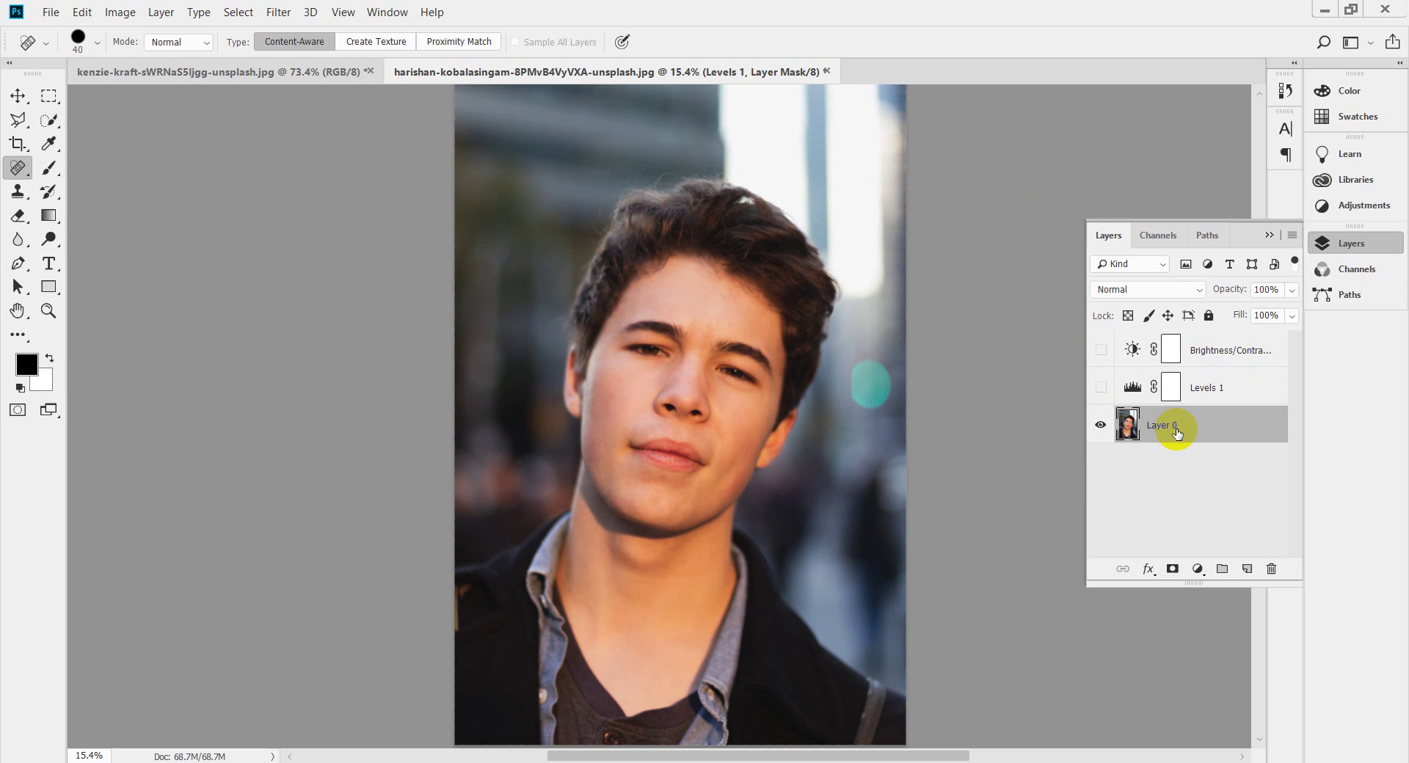
left_click(1204, 571)
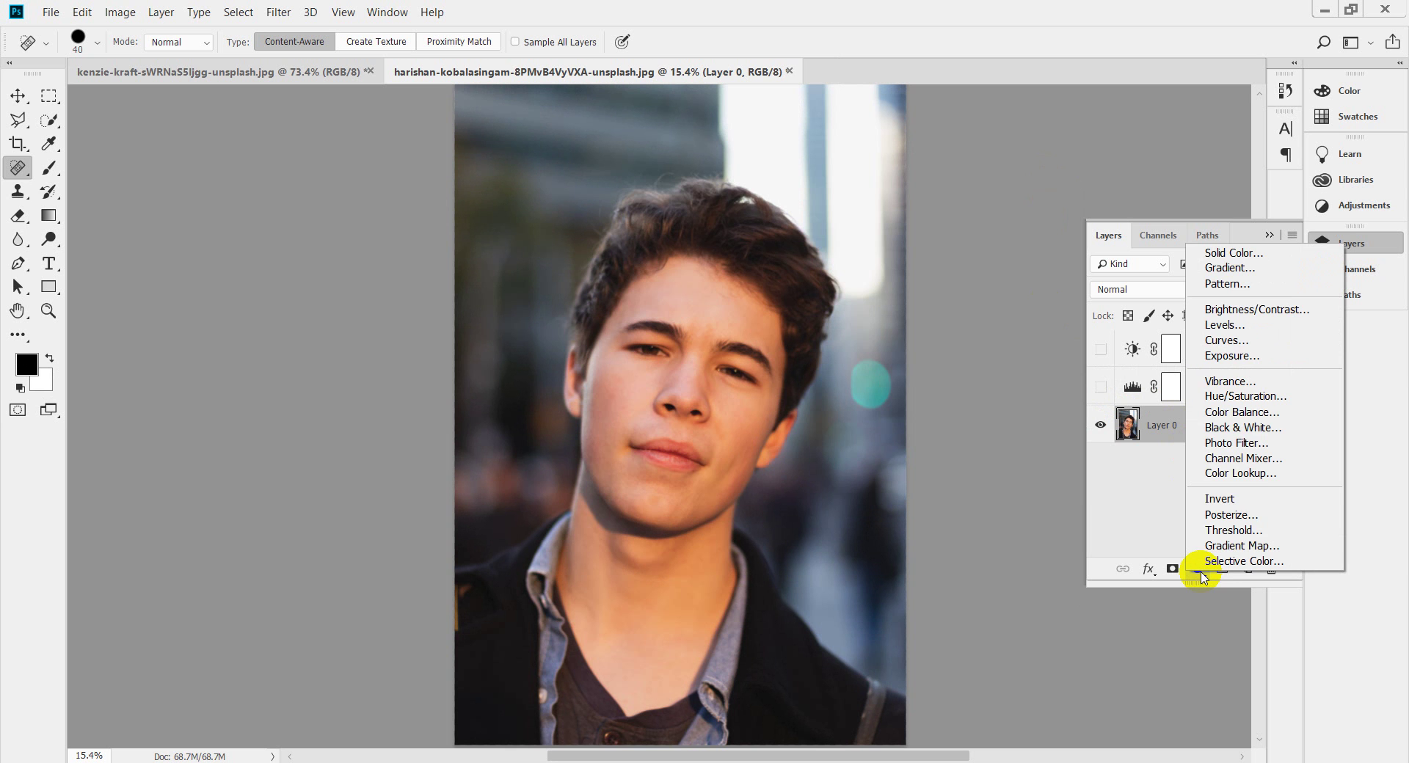
left_click(1218, 342)
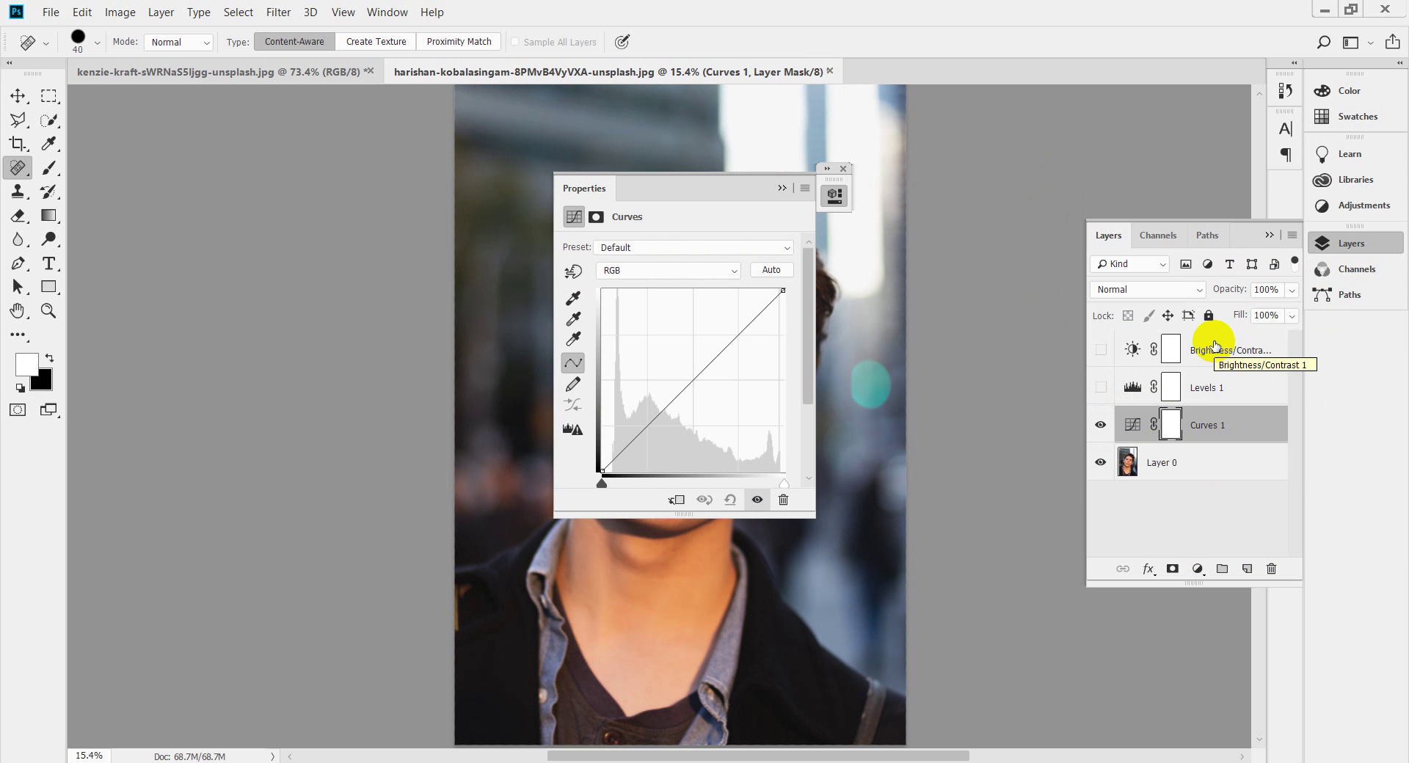
Move the Curves properties clear of the photo and raise the middle of the RGB curve to brighten the portrait
left_click(480, 192)
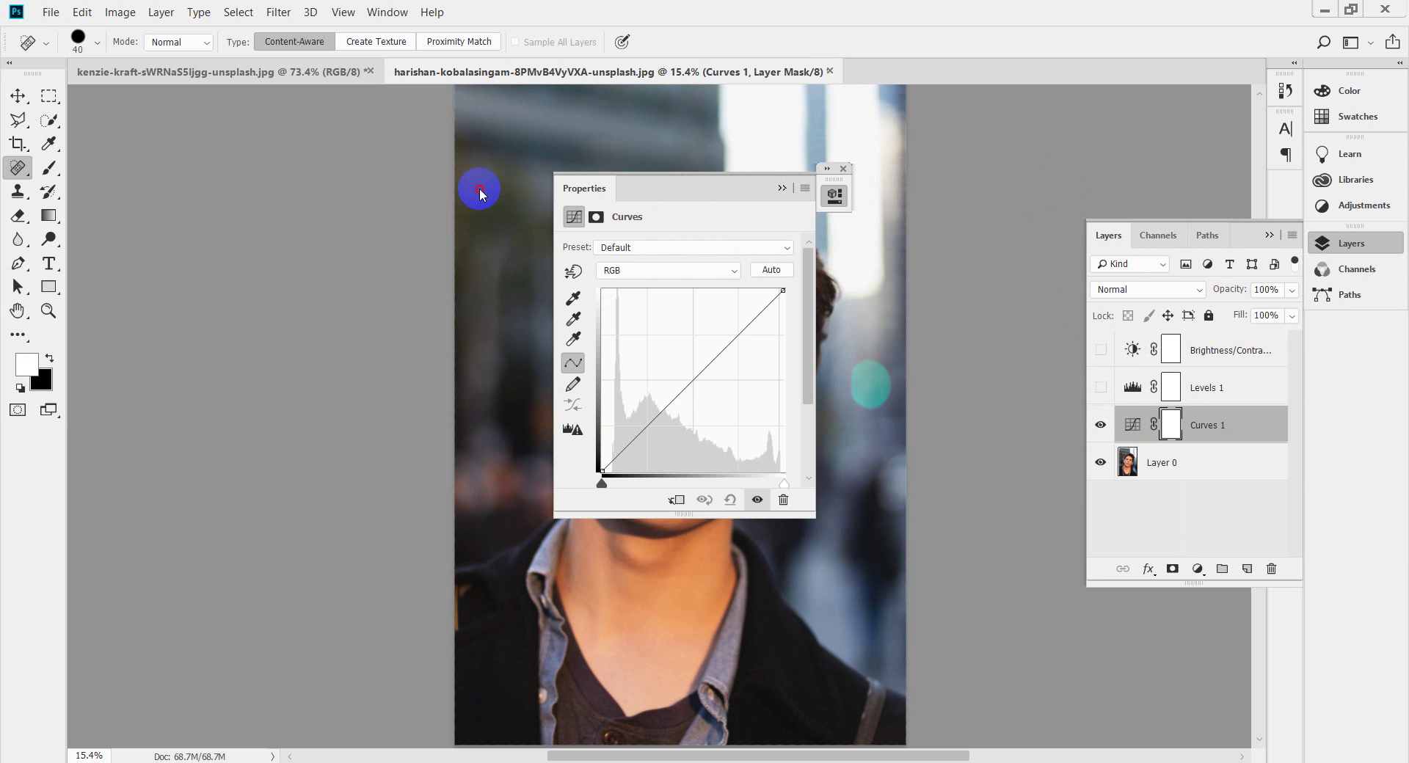
left_click_drag(698, 191, 290, 197)
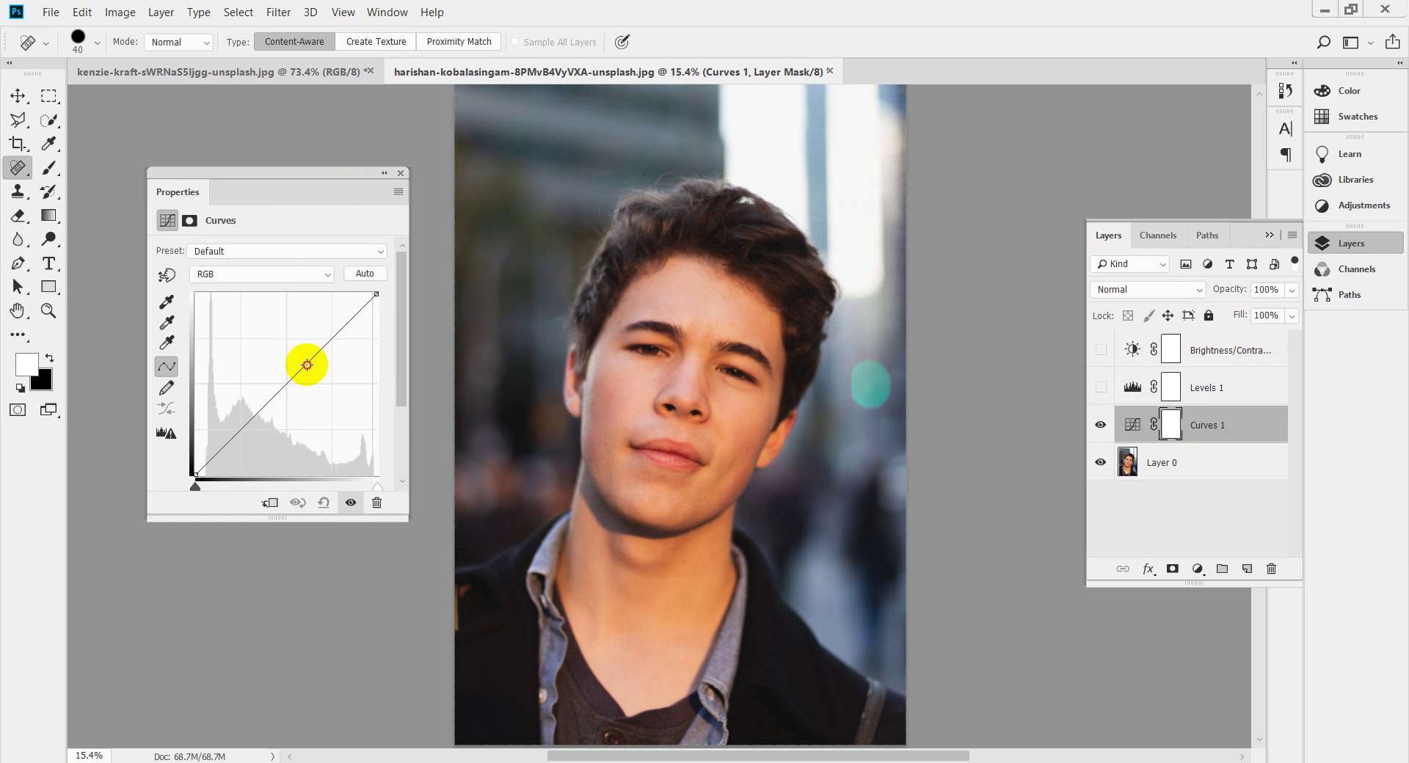
mouse_move(307, 364)
left_mouse_down()
mouse_move(293, 345)
mouse_move(271, 365)
mouse_move(288, 358)
left_mouse_up()
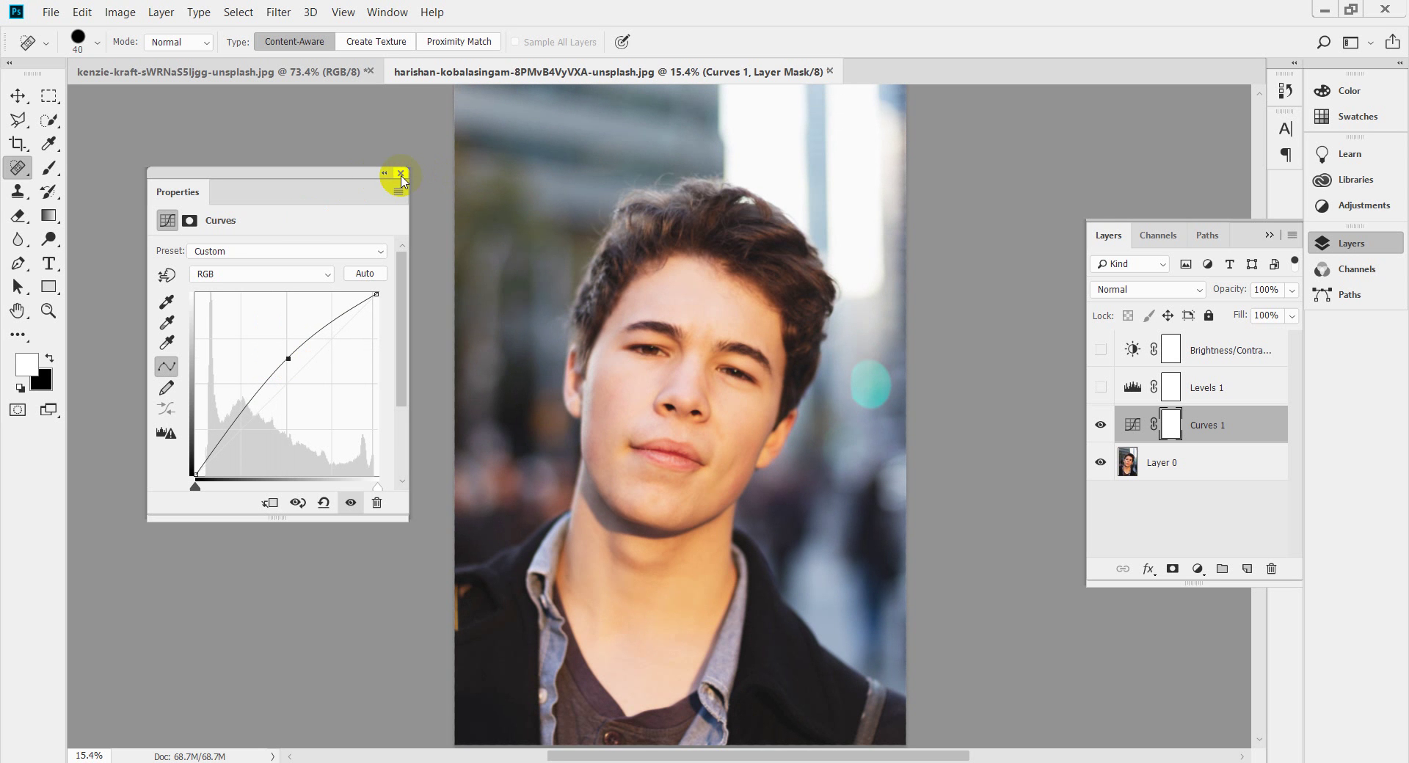
left_click(389, 174)
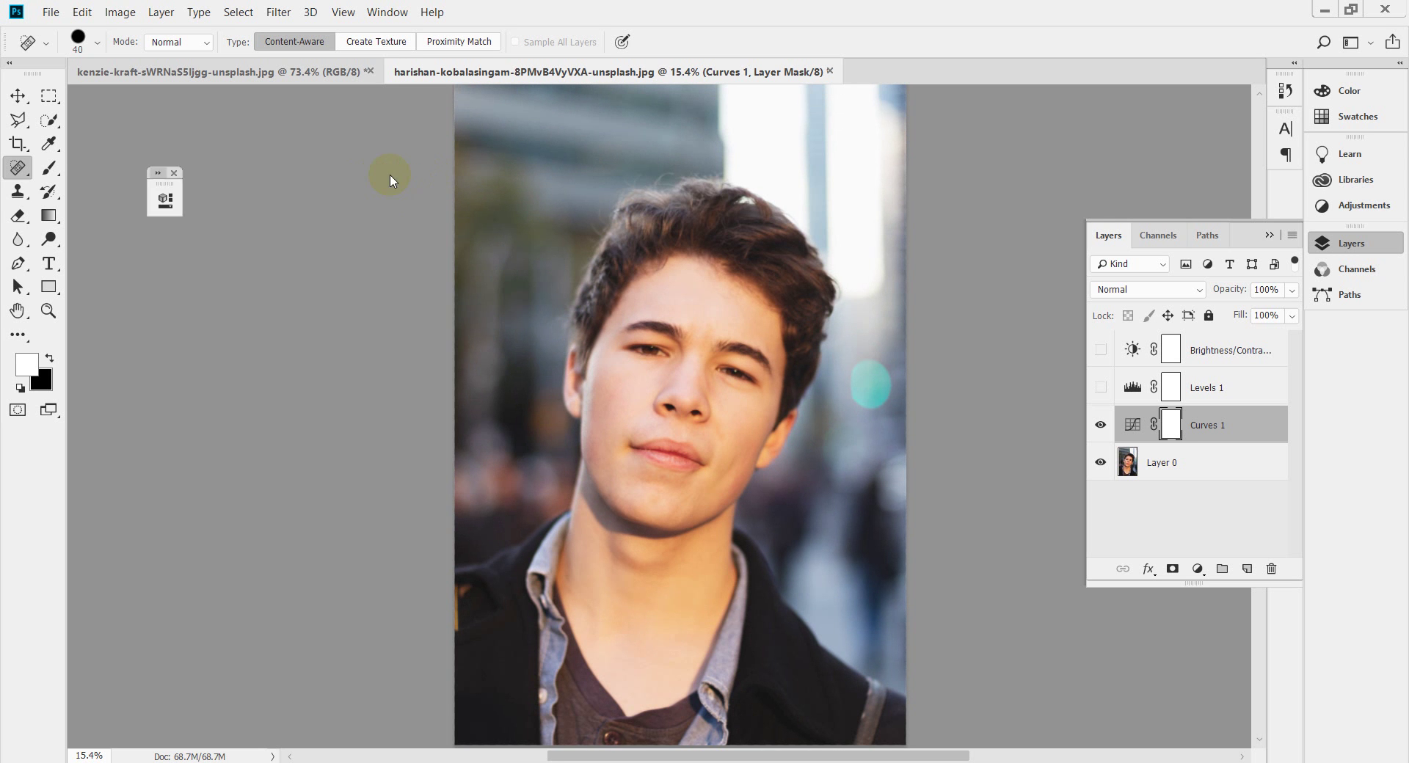
left_click(174, 173)
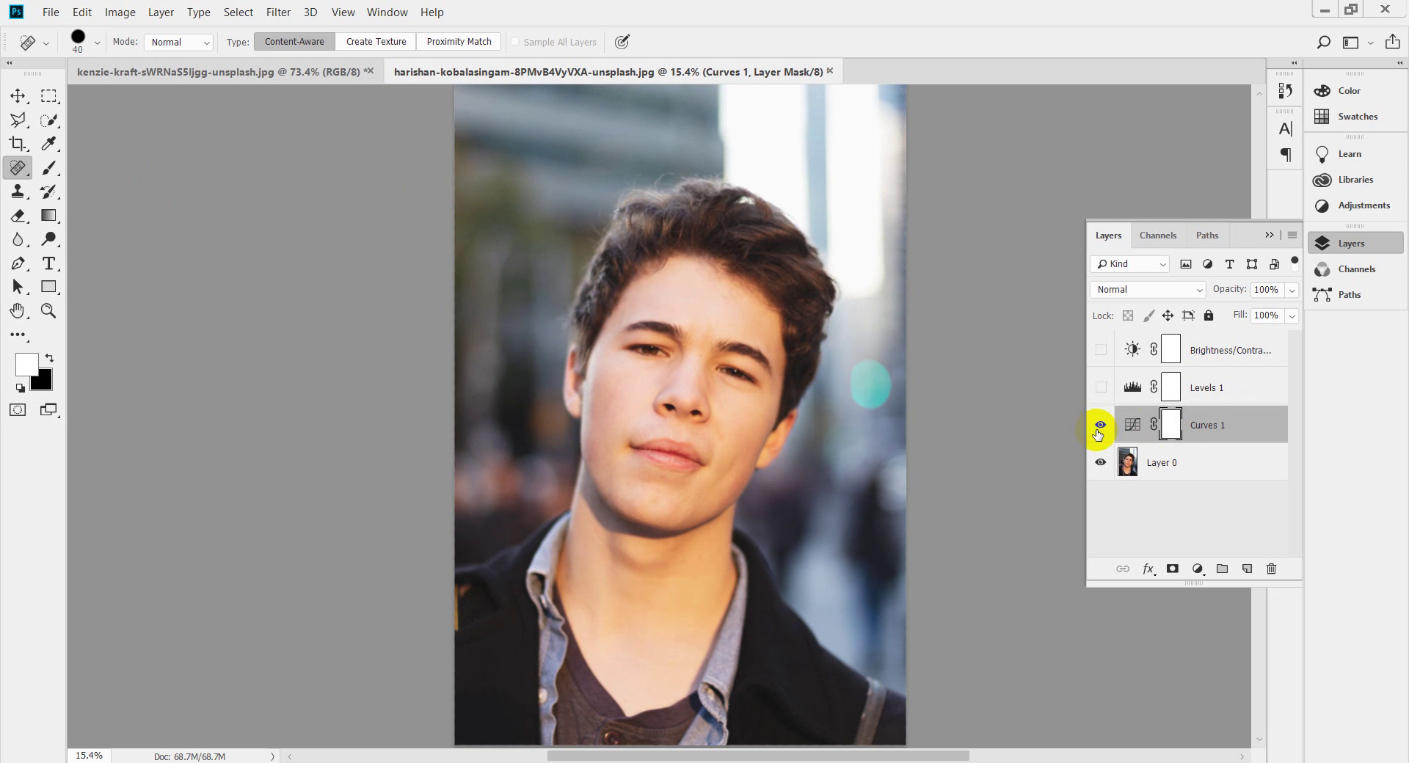
Compare the Brightness/Contrast, Levels and Curves adjustments one at a time on the portrait, leaving only Curves visible
left_click(1100, 427)
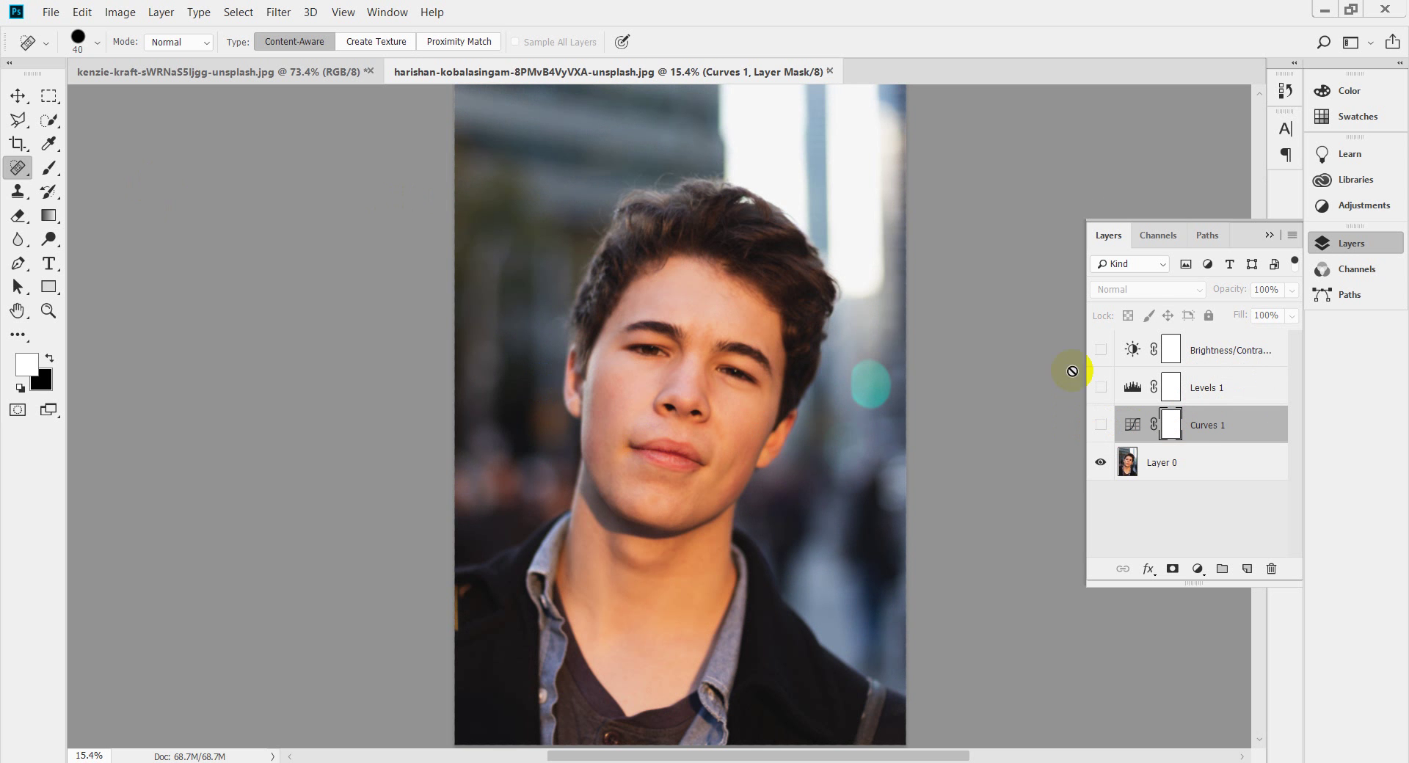
left_click(1103, 352)
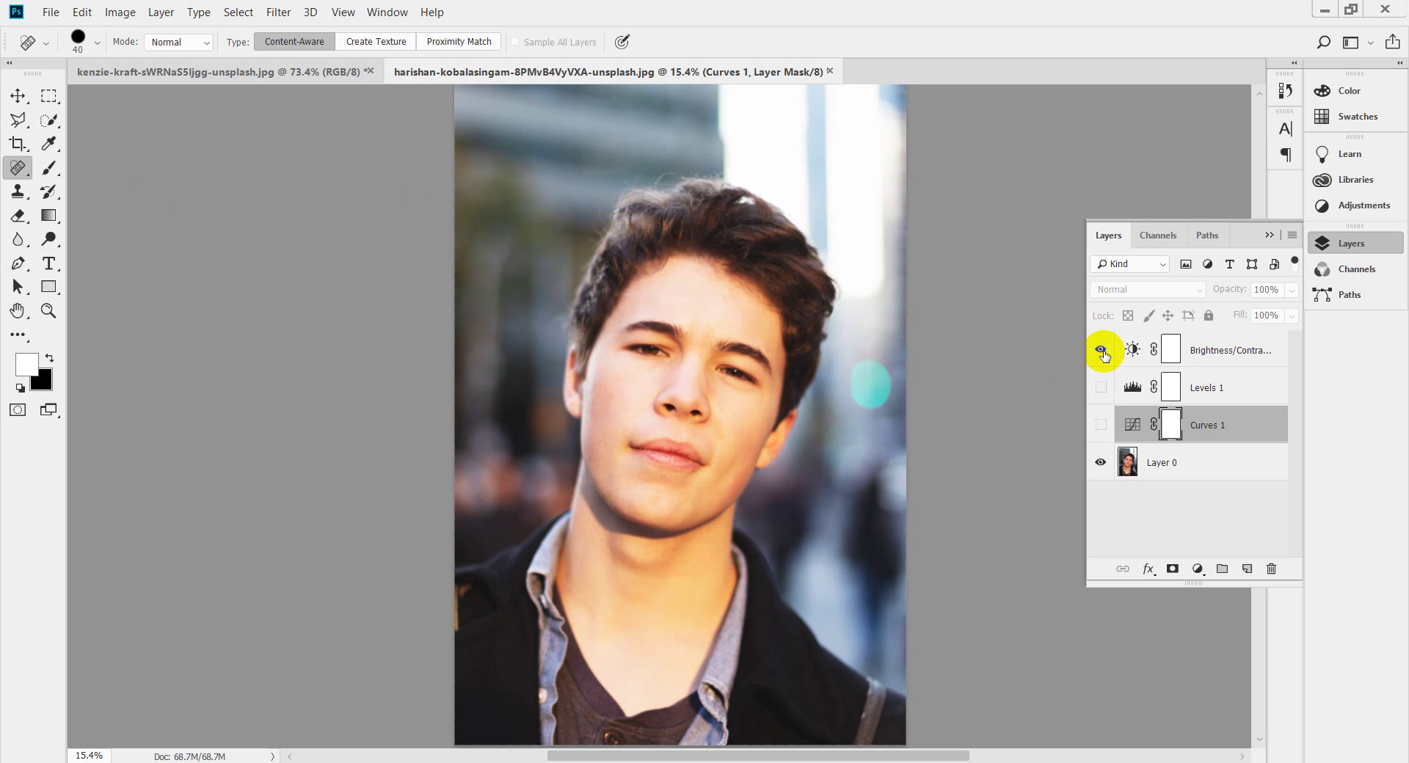
left_click(1104, 352)
left_click(1100, 389)
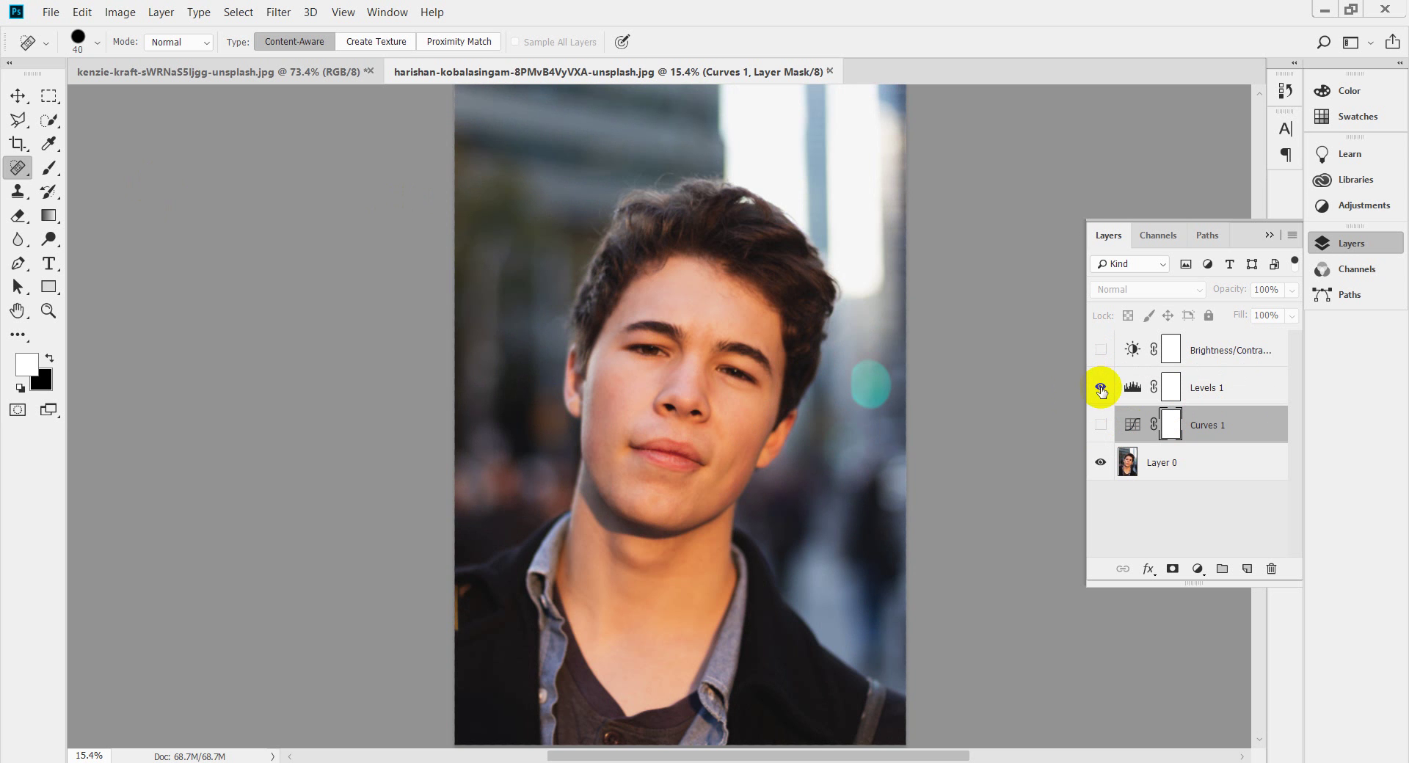
left_click(1101, 389)
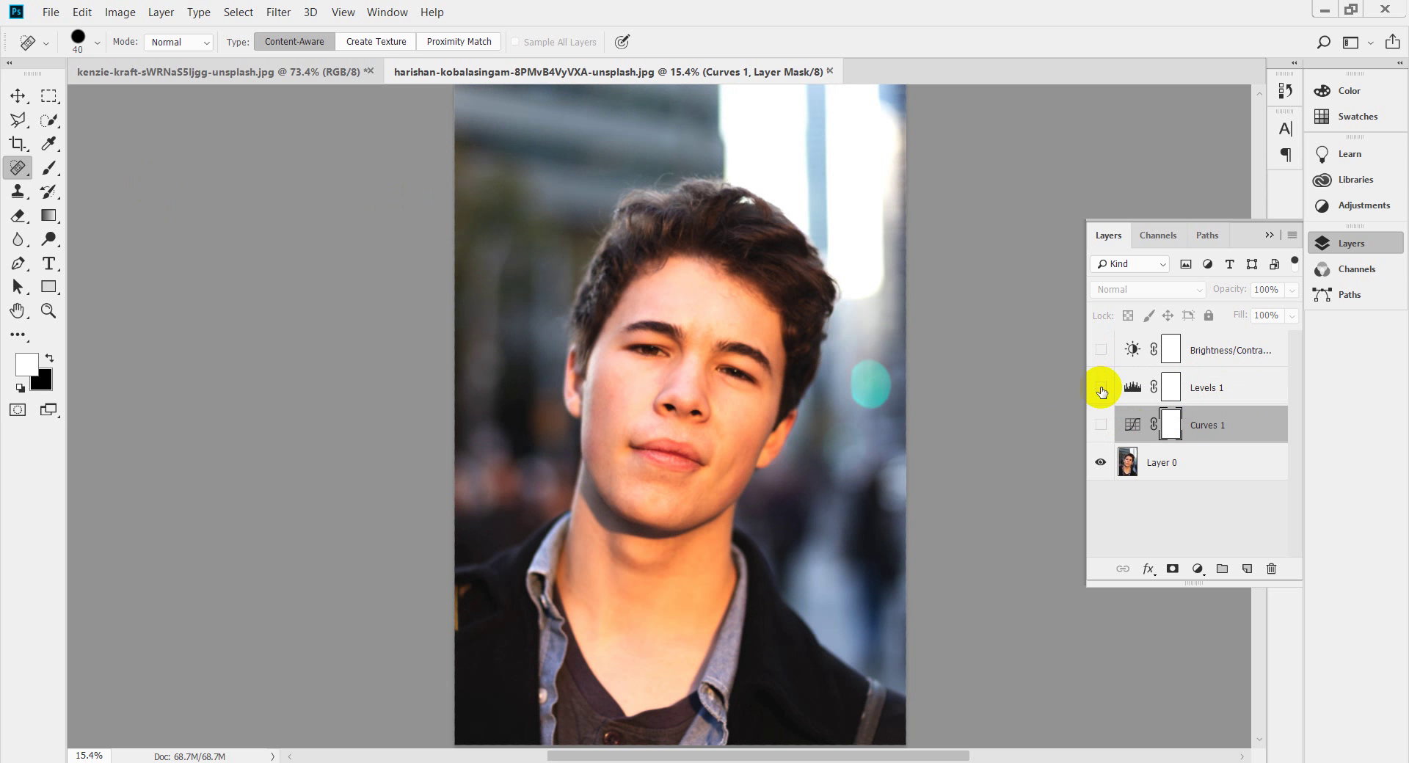
left_click(1100, 426)
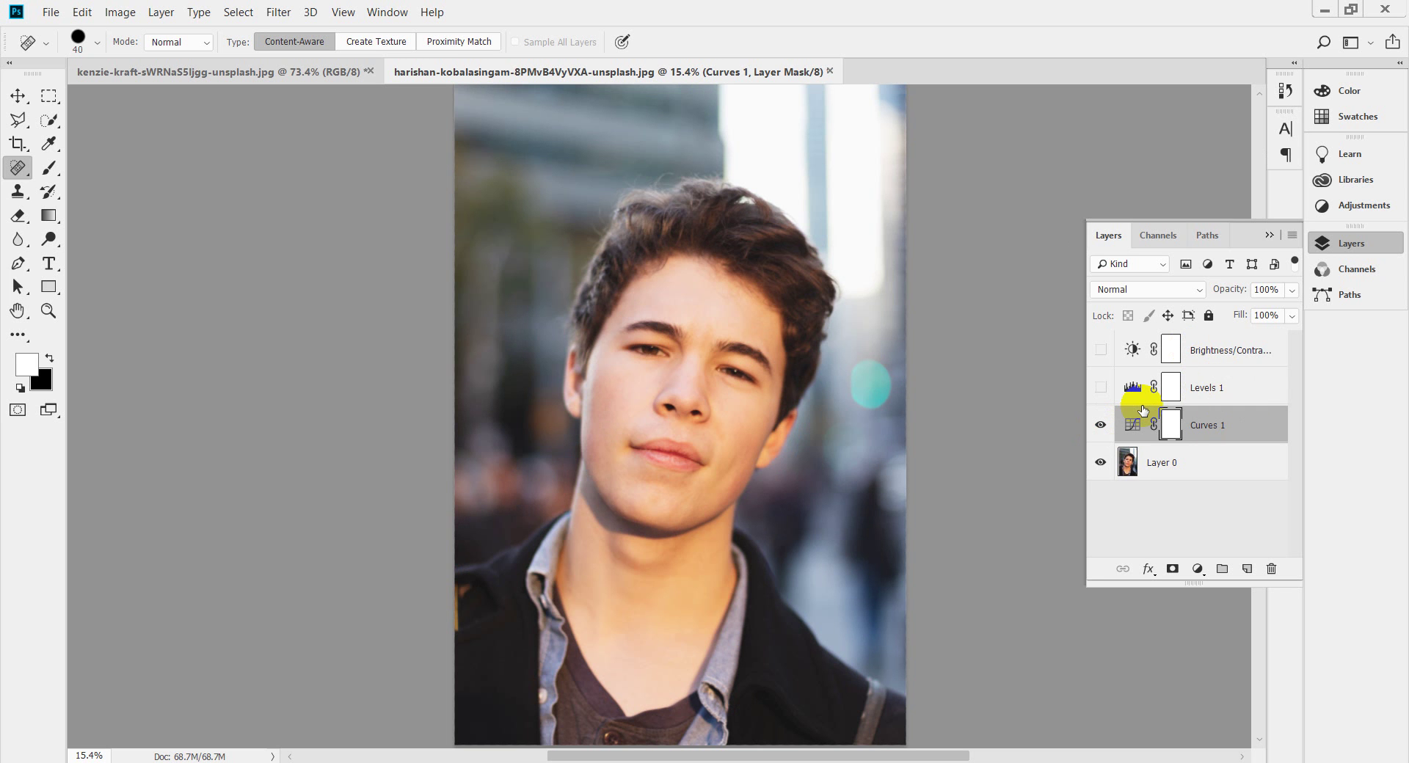
Compare the portrait with the Curves adjustment on and off and with only the Brightness/Contrast adjustment showing
left_click(1098, 425)
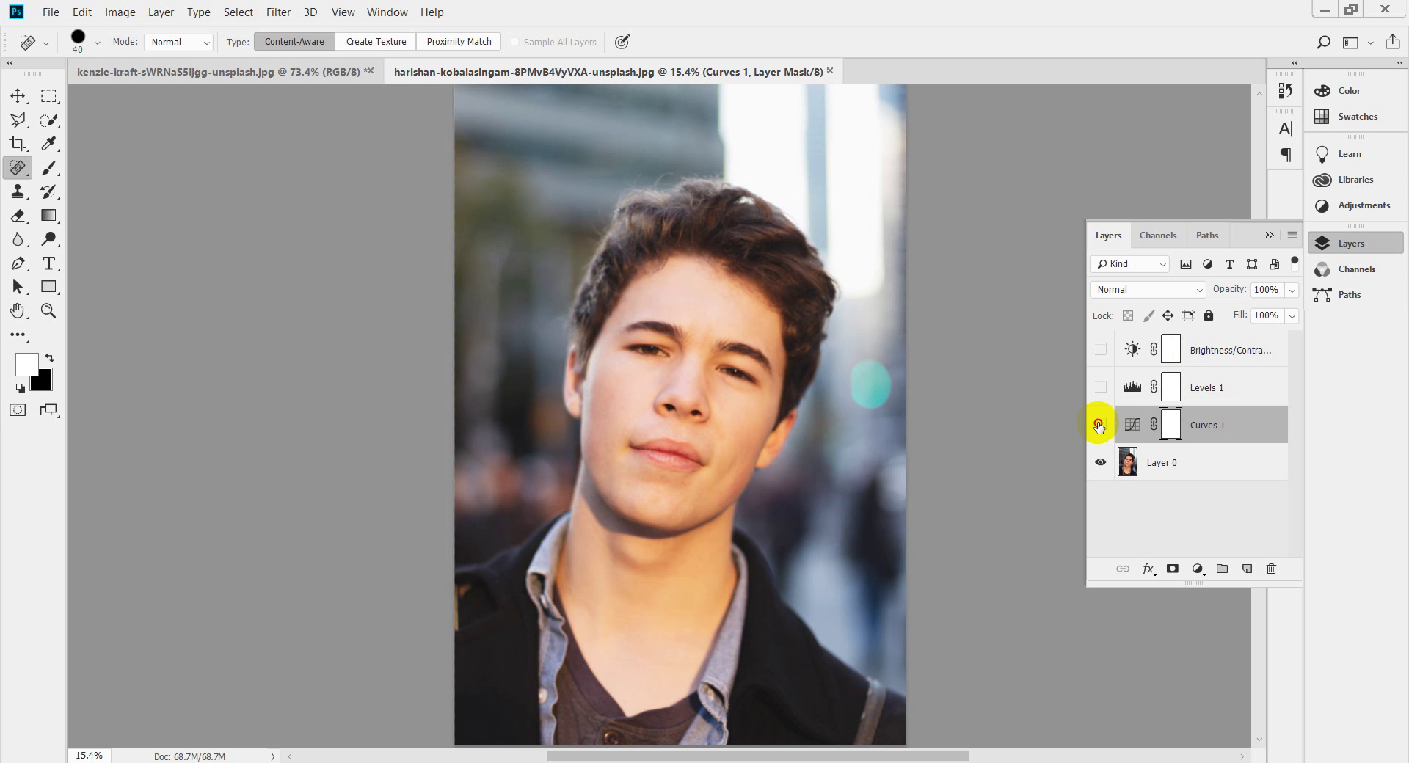
left_click(1100, 426)
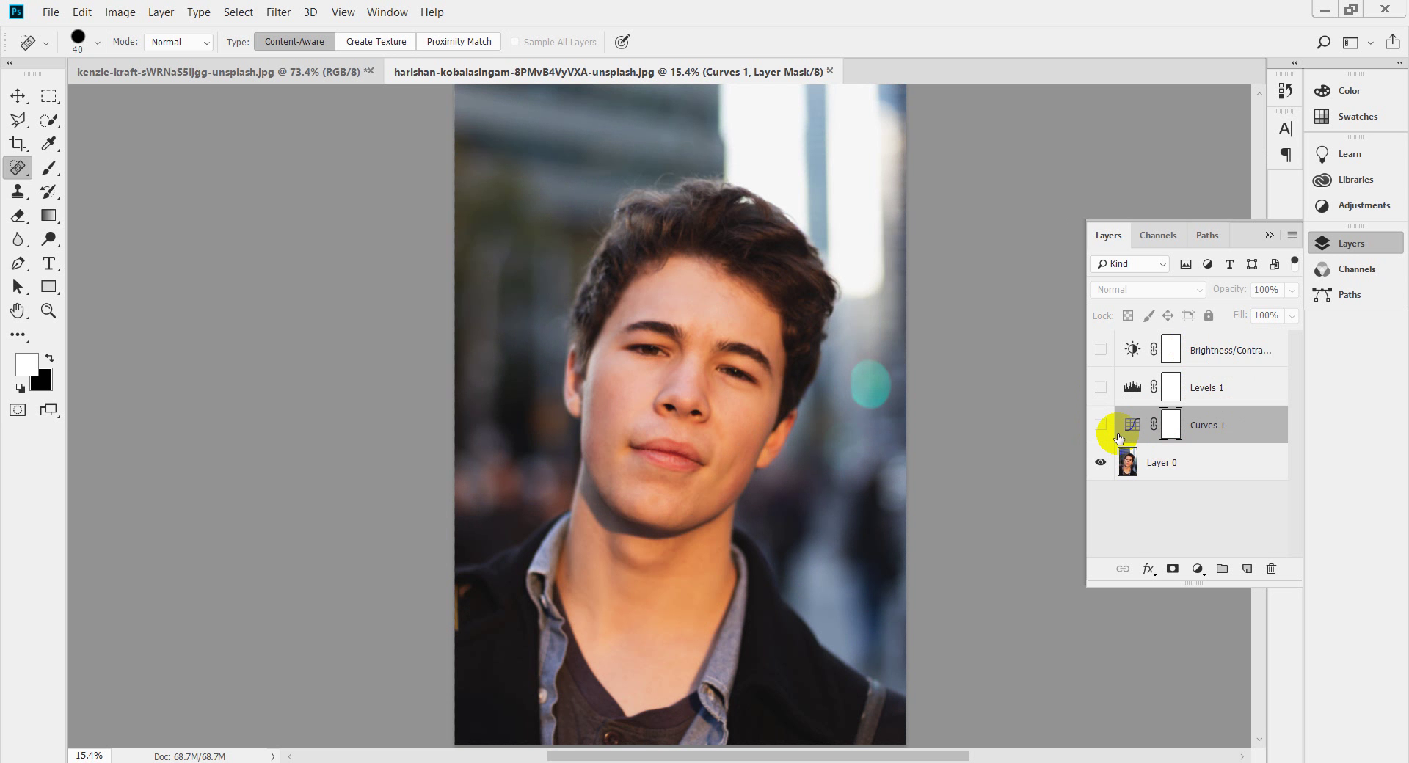
left_click(1101, 426)
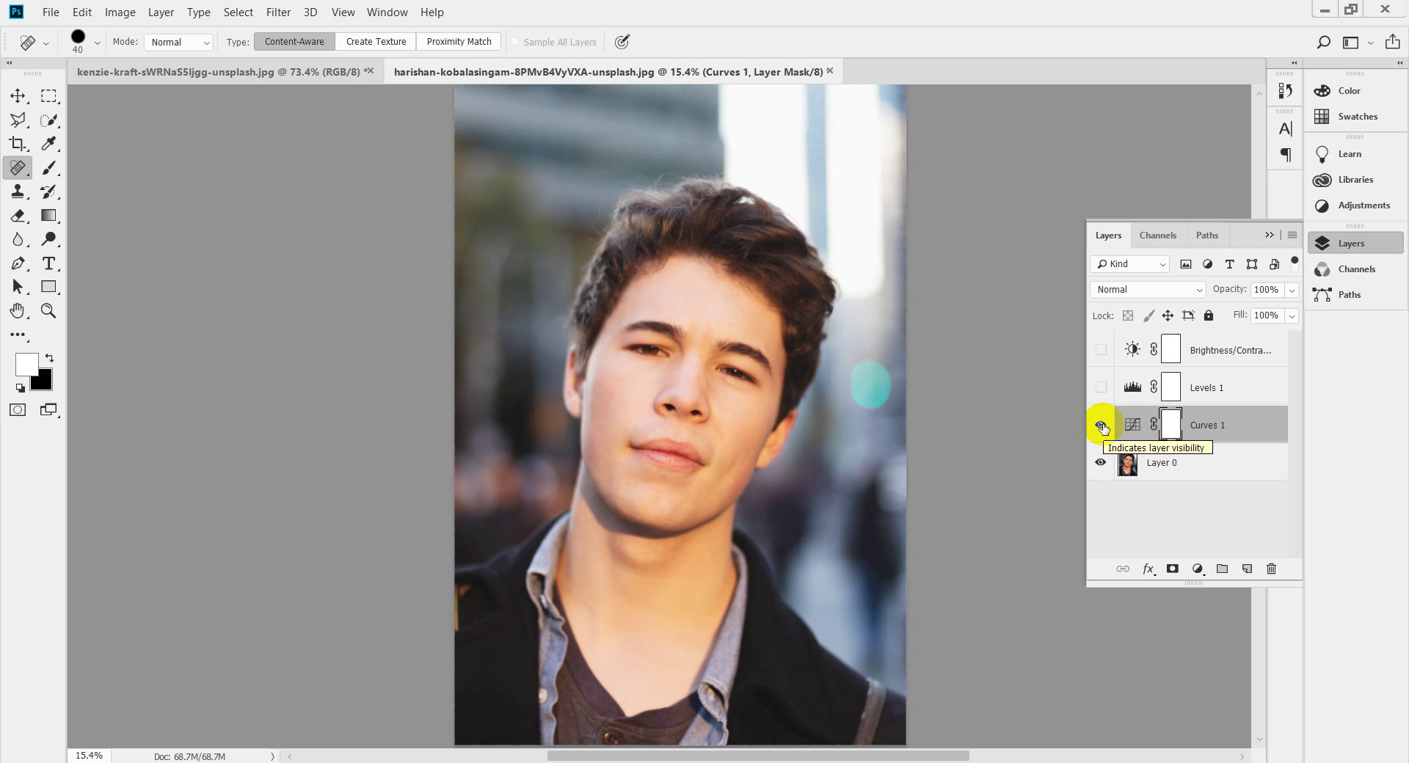
left_click(1103, 427)
left_click(1101, 350)
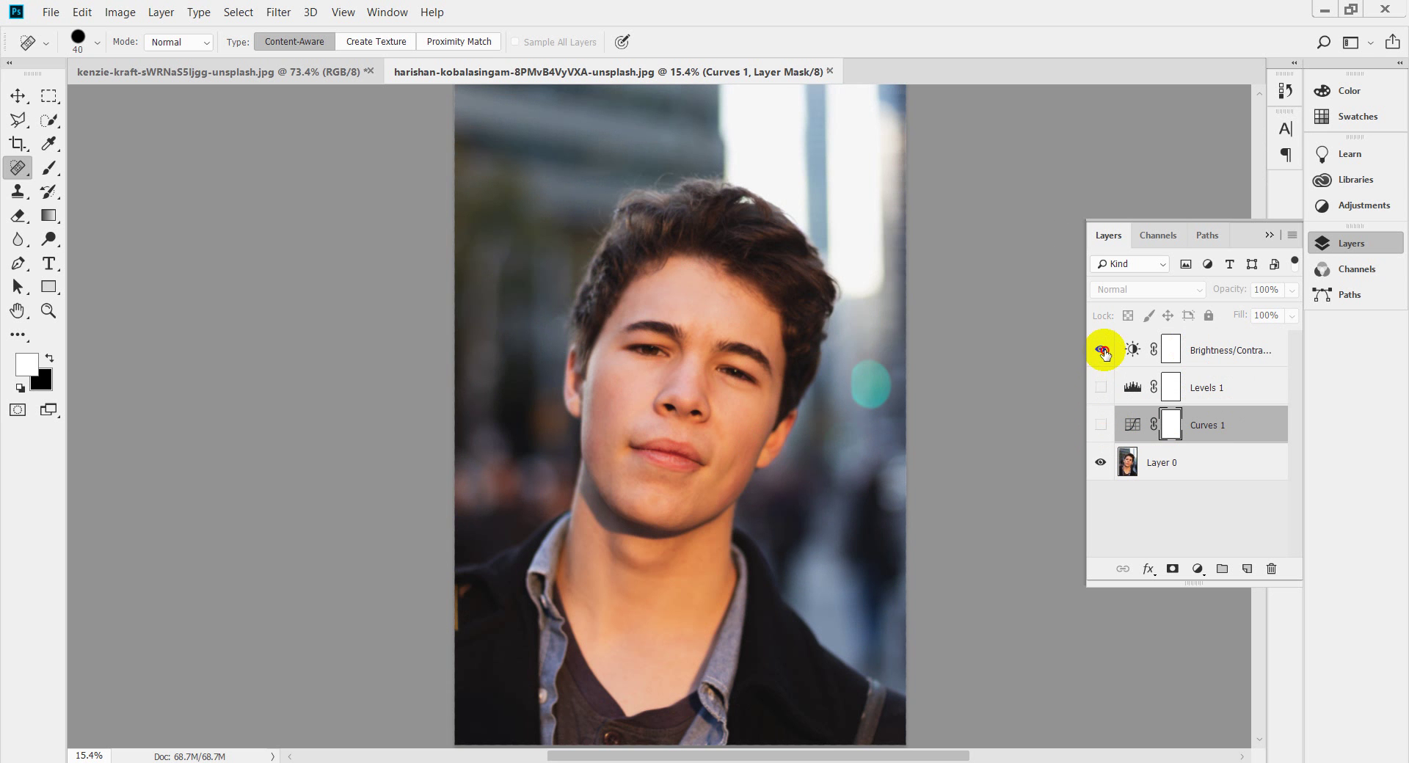
left_click(1102, 350)
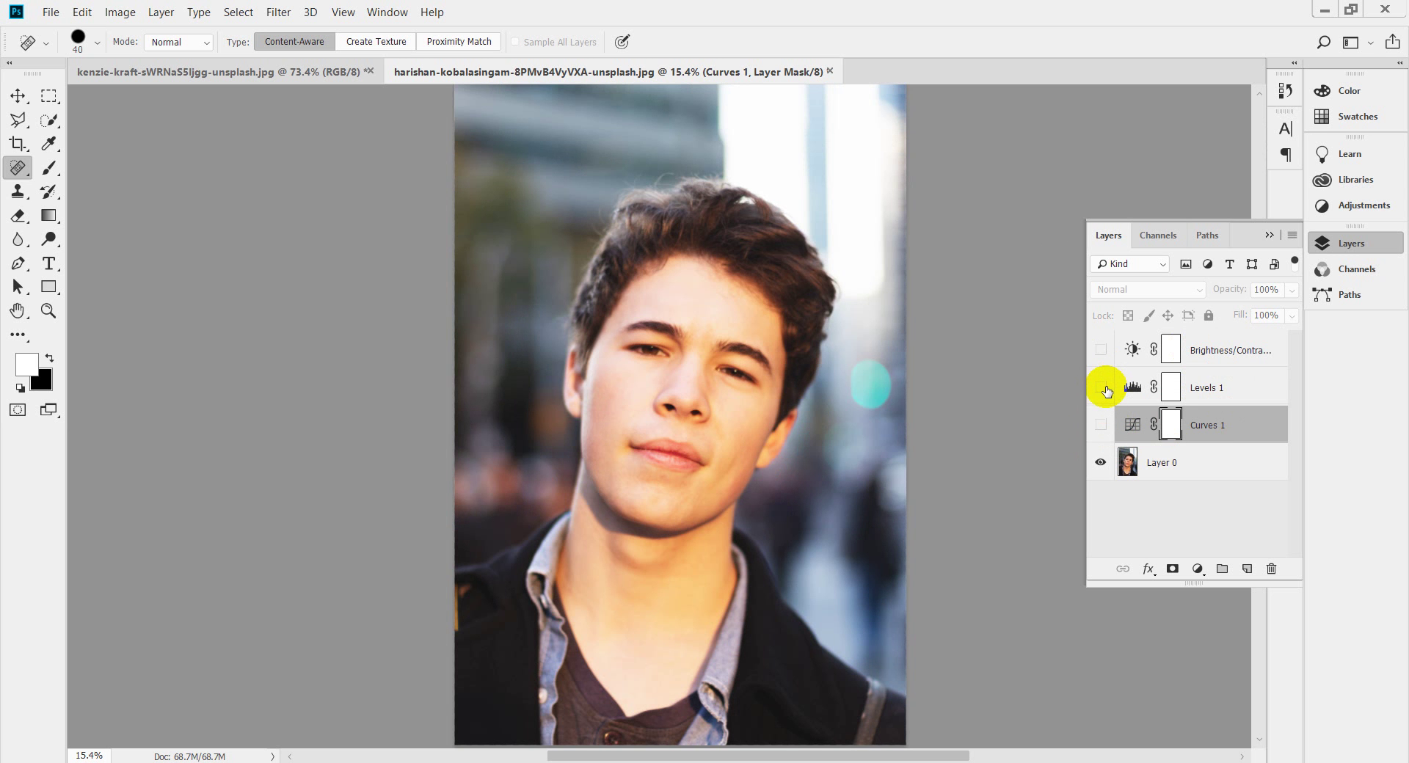
View the Levels, Curves and Brightness/Contrast adjustments stacked together on the portrait, leaving only Levels visible
left_click(1102, 388)
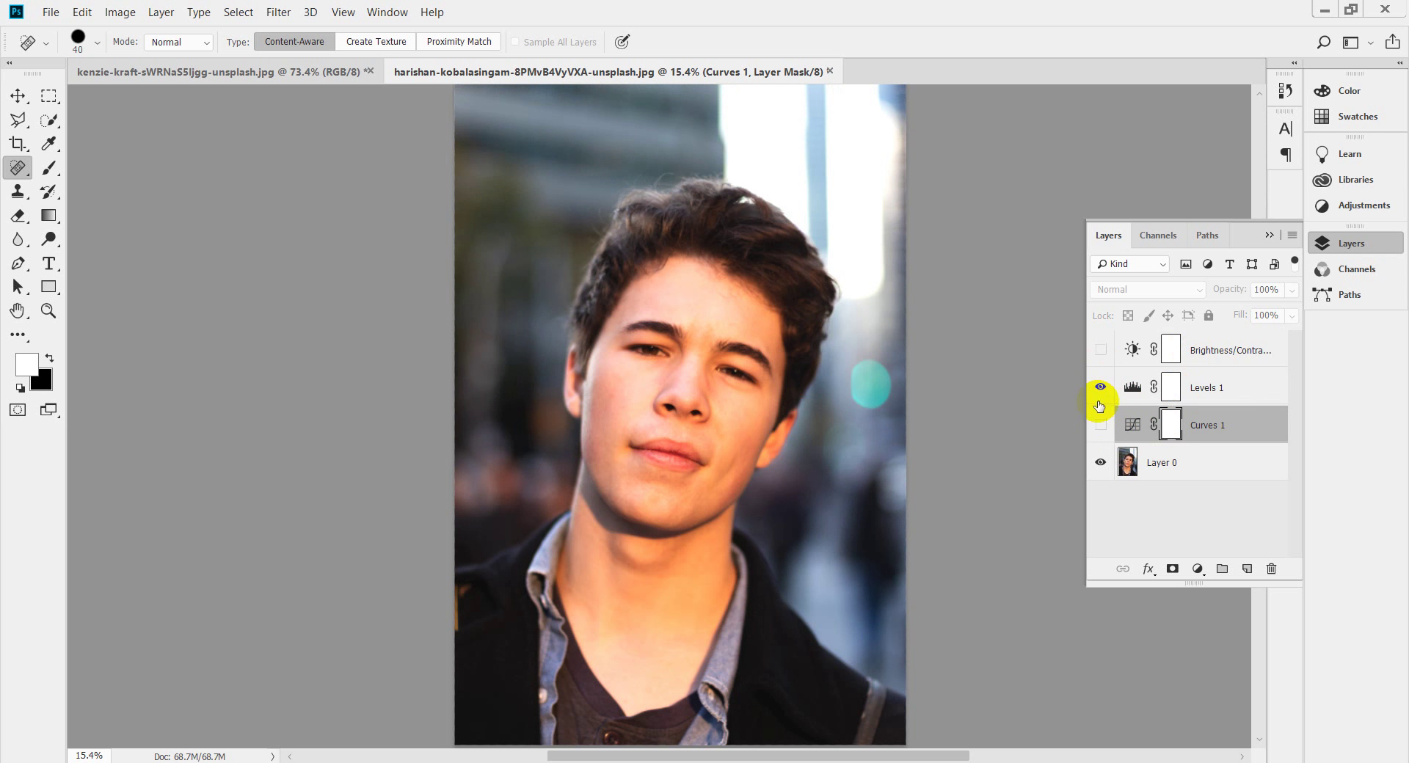
left_click(1102, 426)
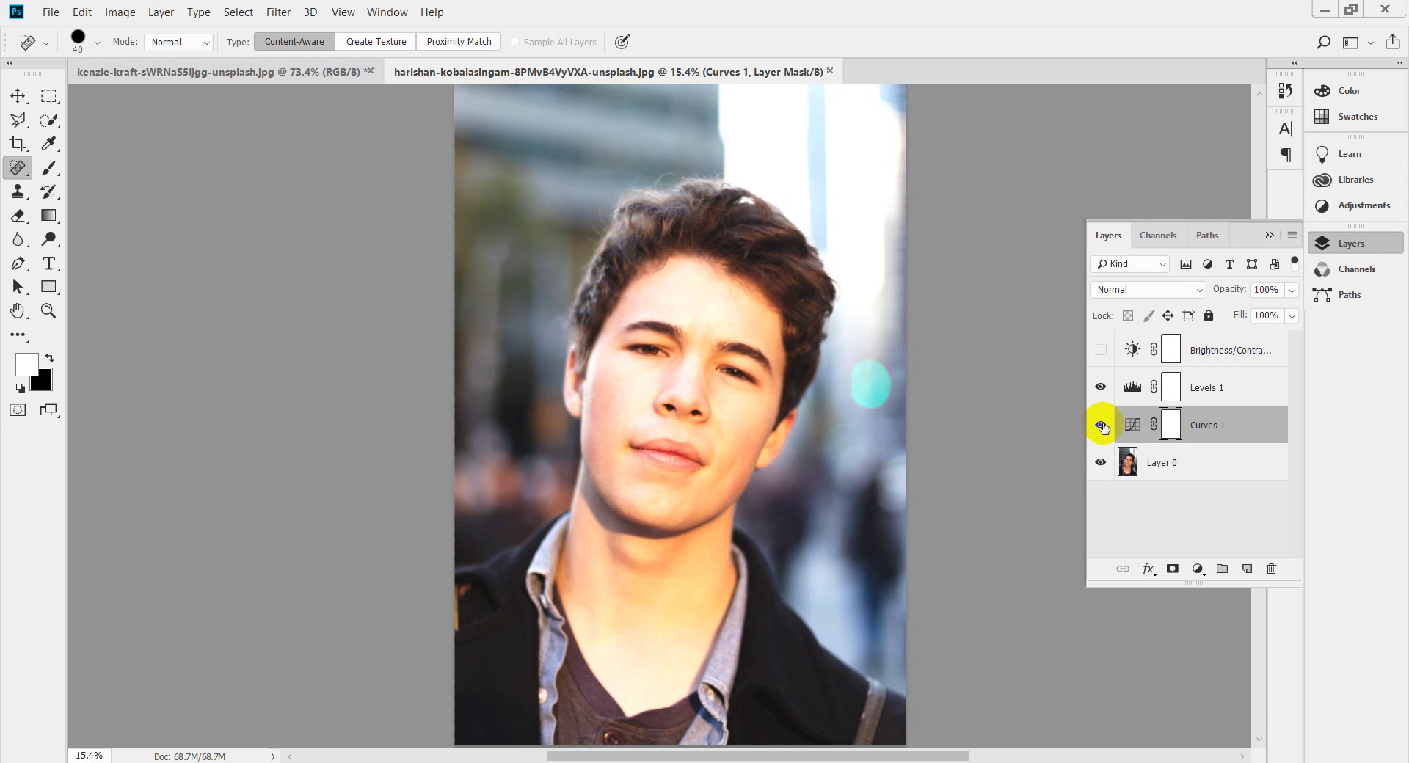
left_click(1101, 350)
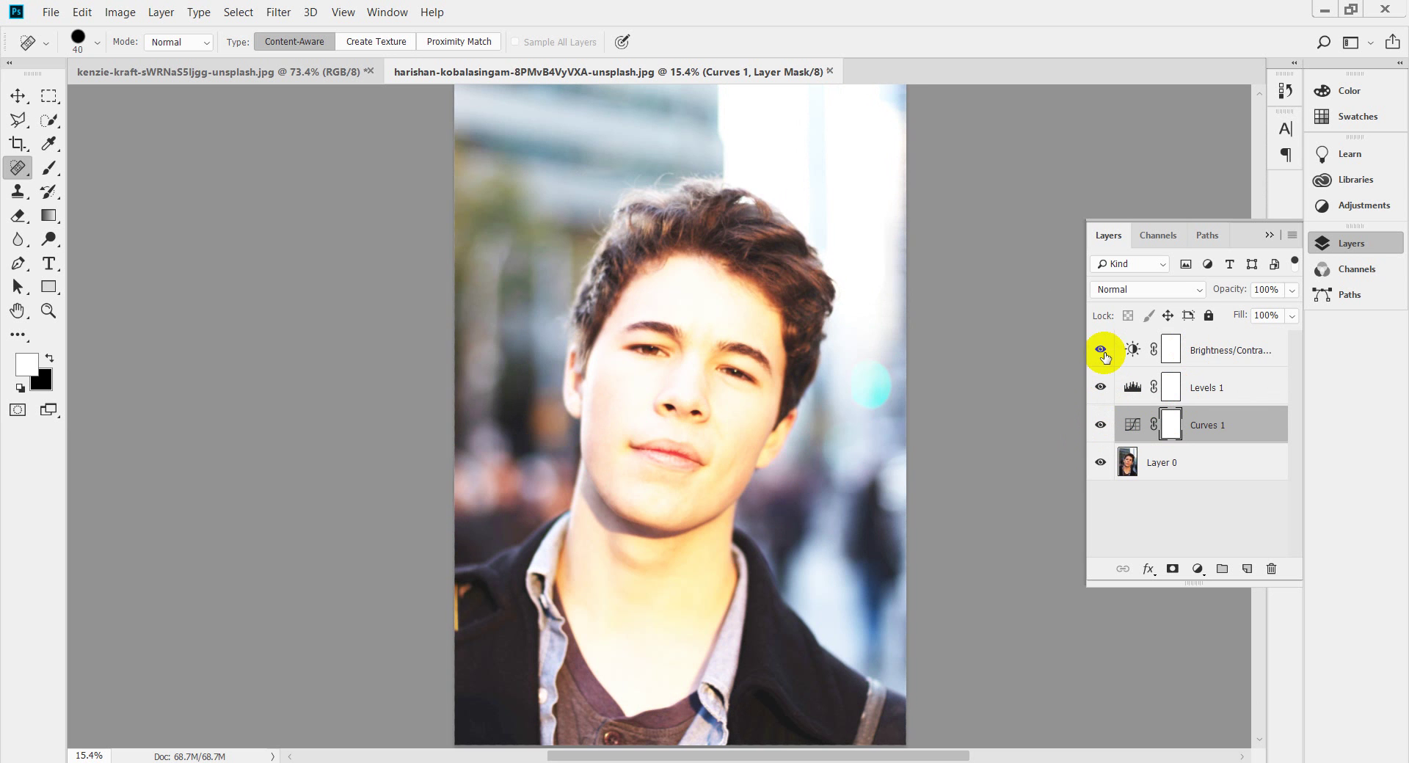
left_click(1101, 425)
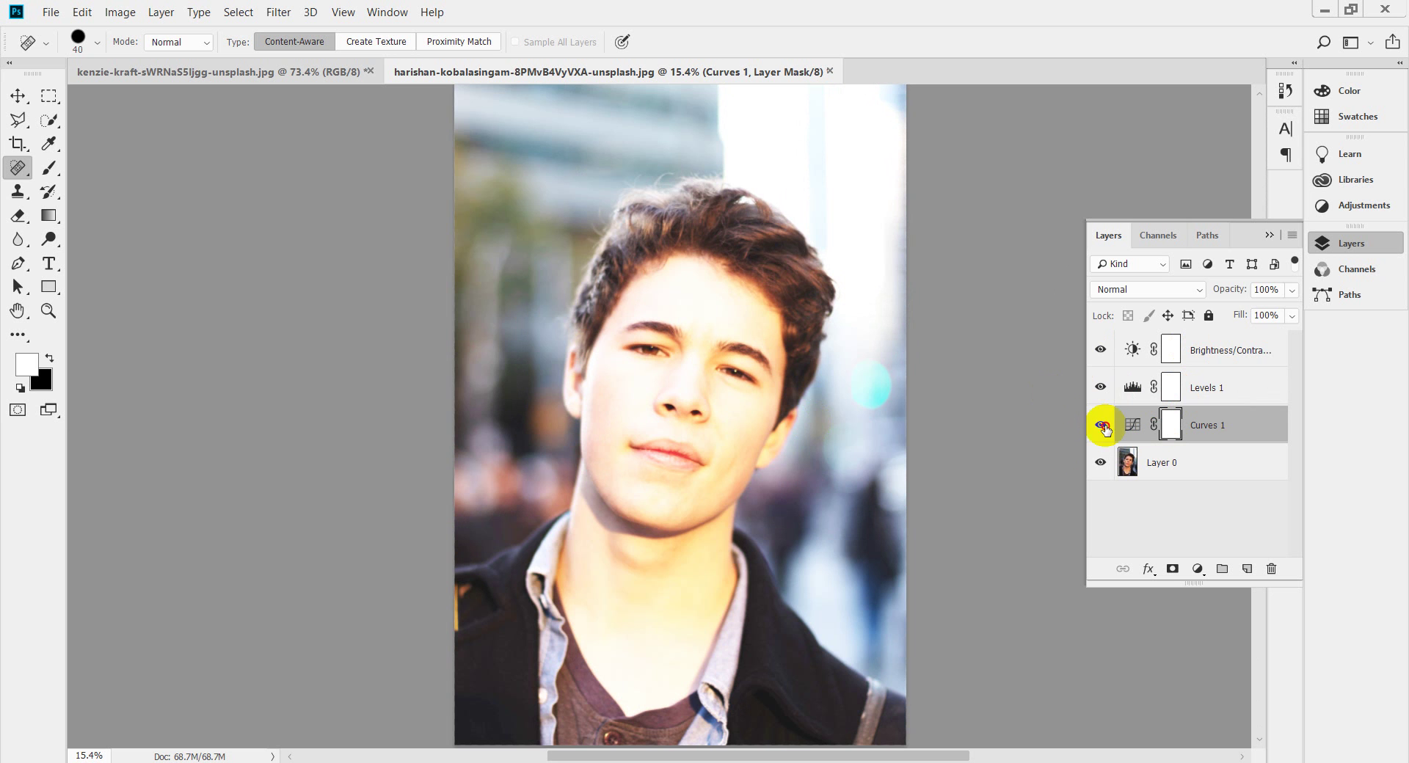
left_click(1101, 350)
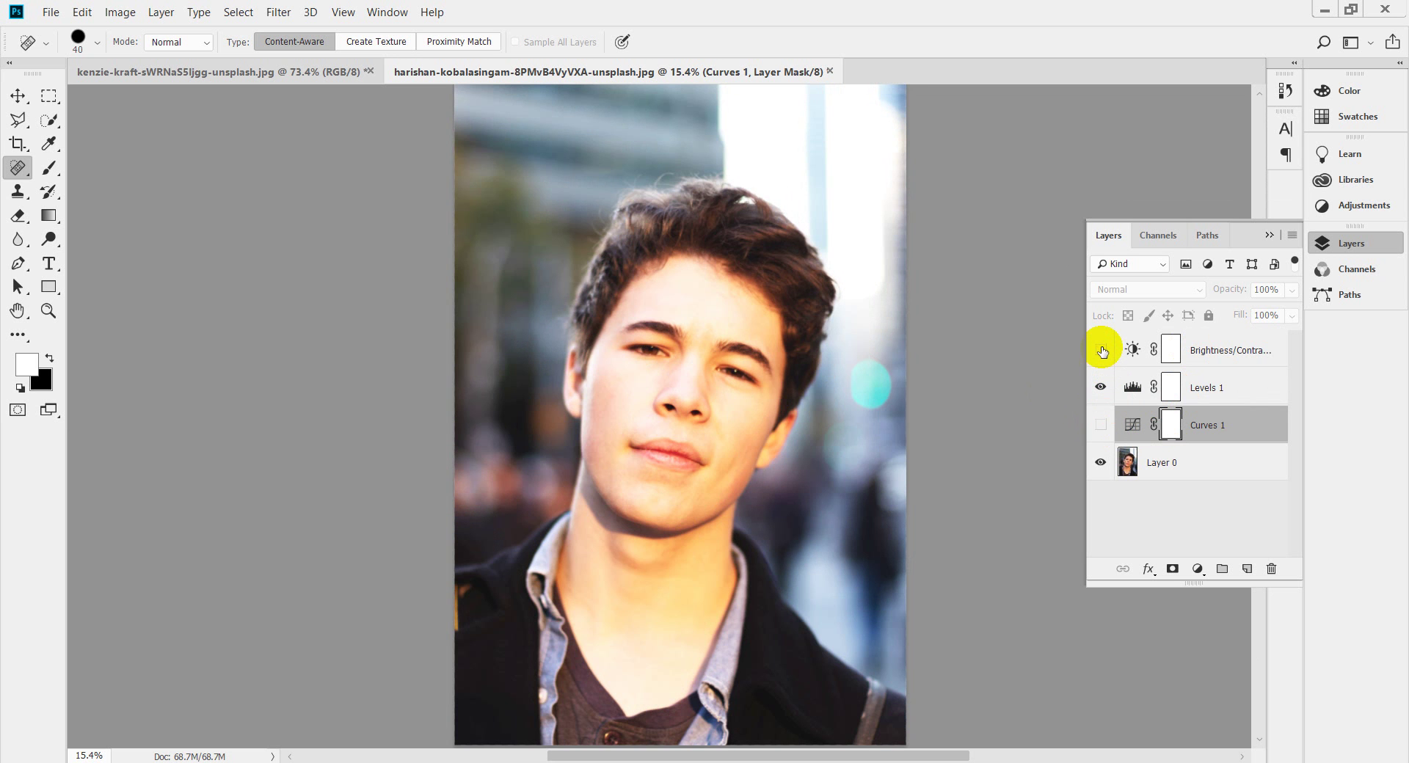
Select the Levels 1 adjustment layer and review its input level settings
left_click(730, 397)
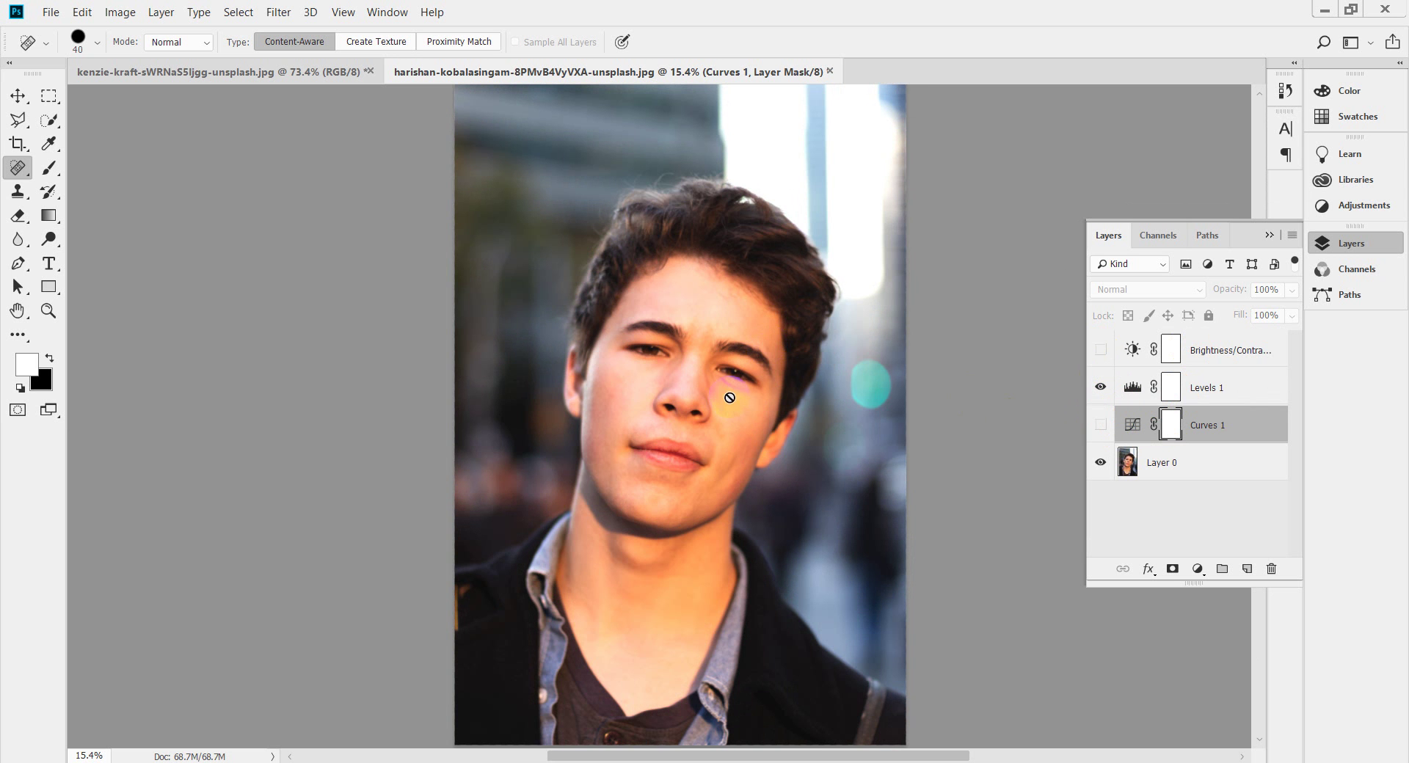
left_click(787, 387)
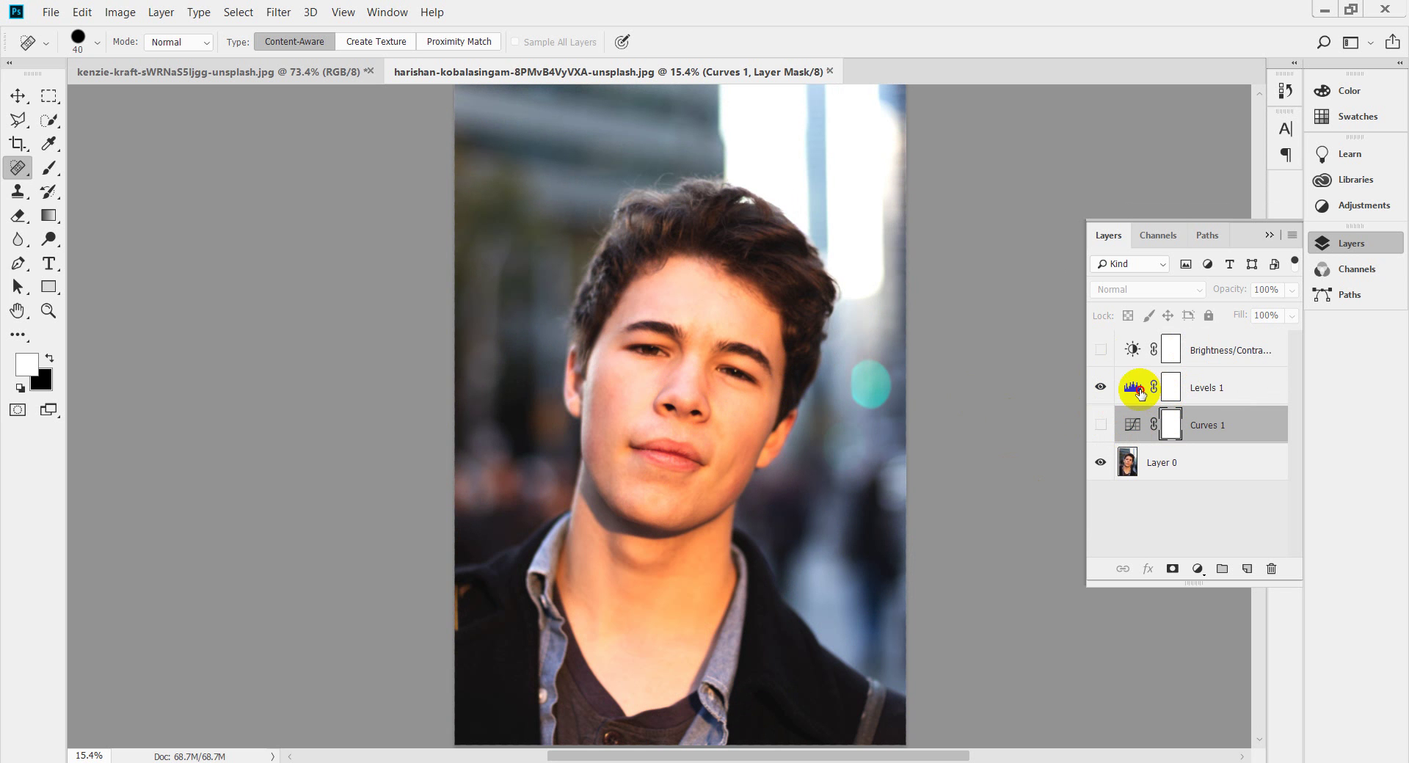
left_click(1185, 387)
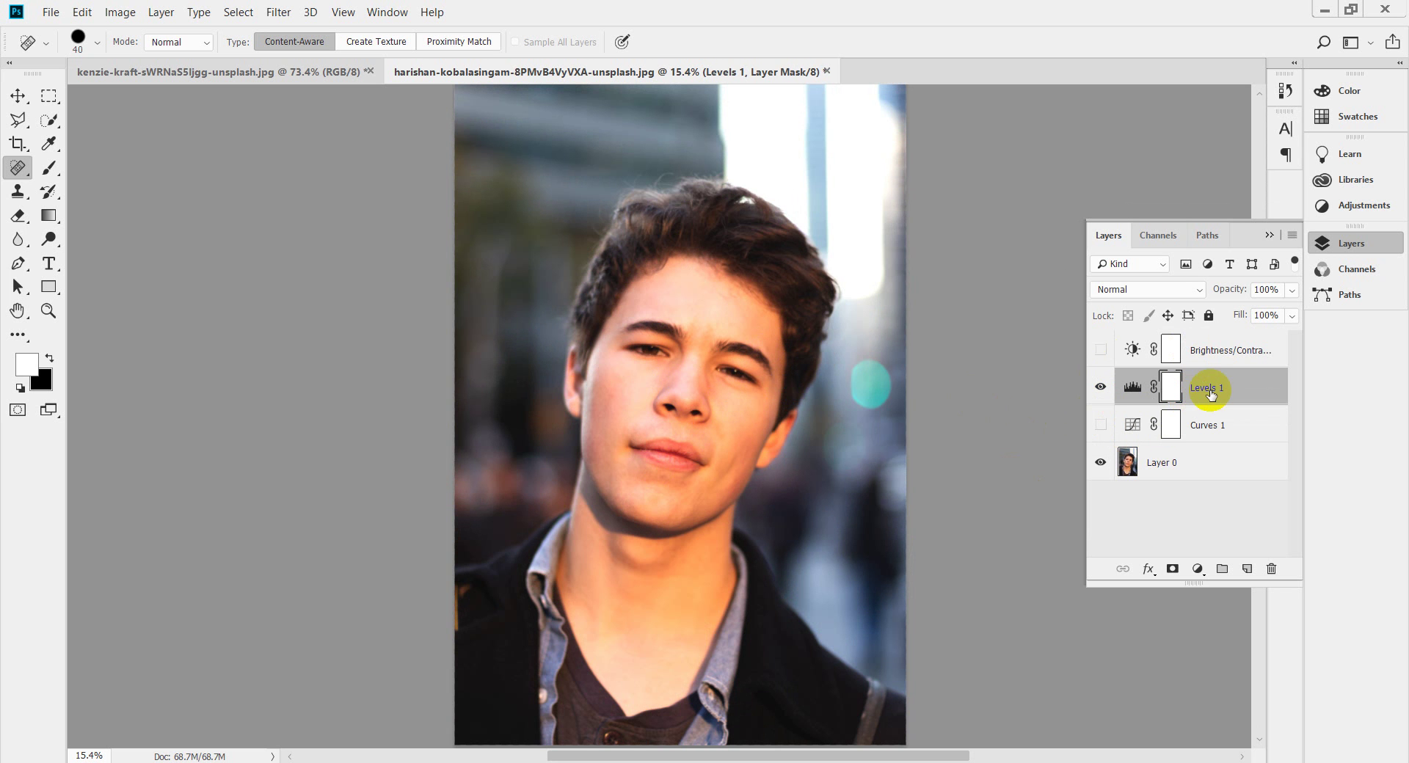
double_click(1211, 395)
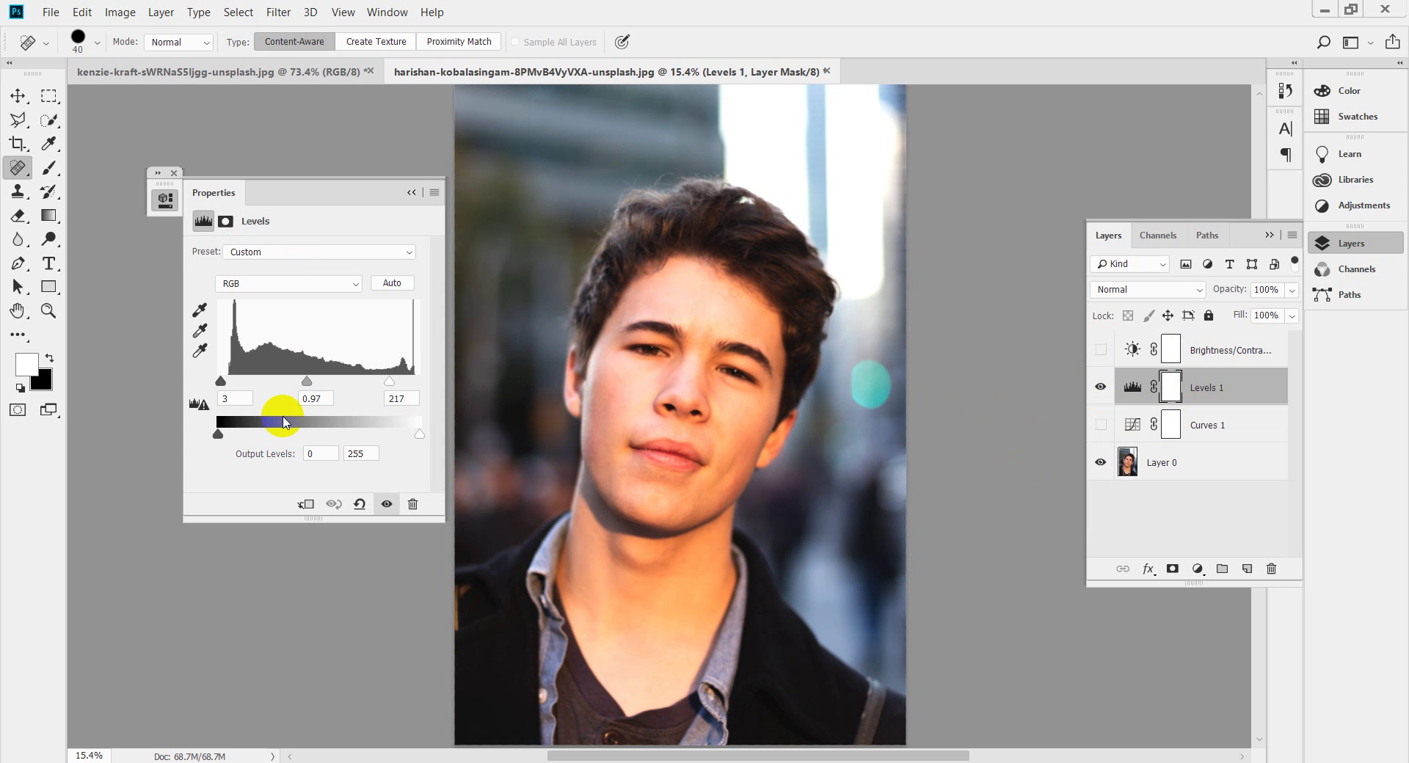
left_click(418, 196)
Compare the Curves and Levels adjustments on the portrait, both combined and separately, leaving only Levels visible
left_click(1101, 424)
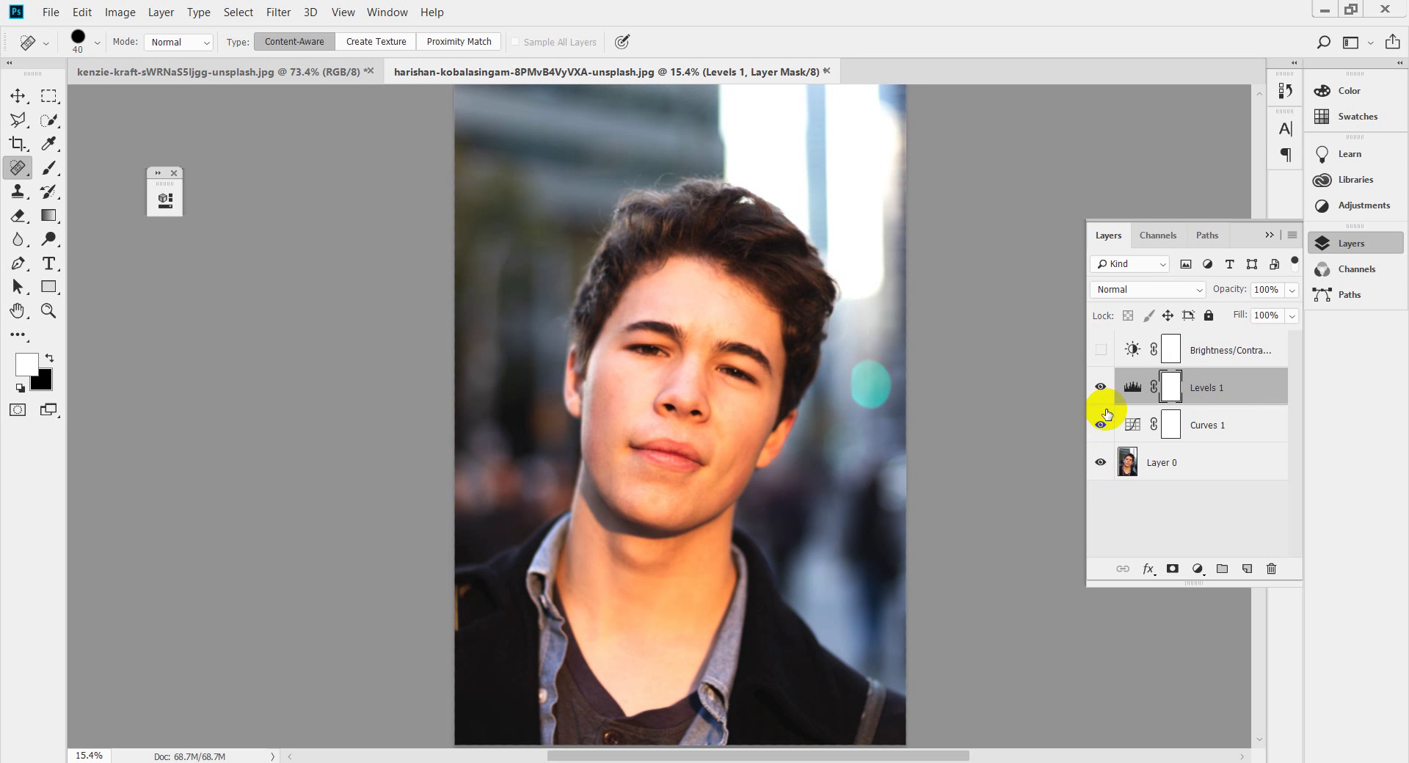
left_click(1103, 393)
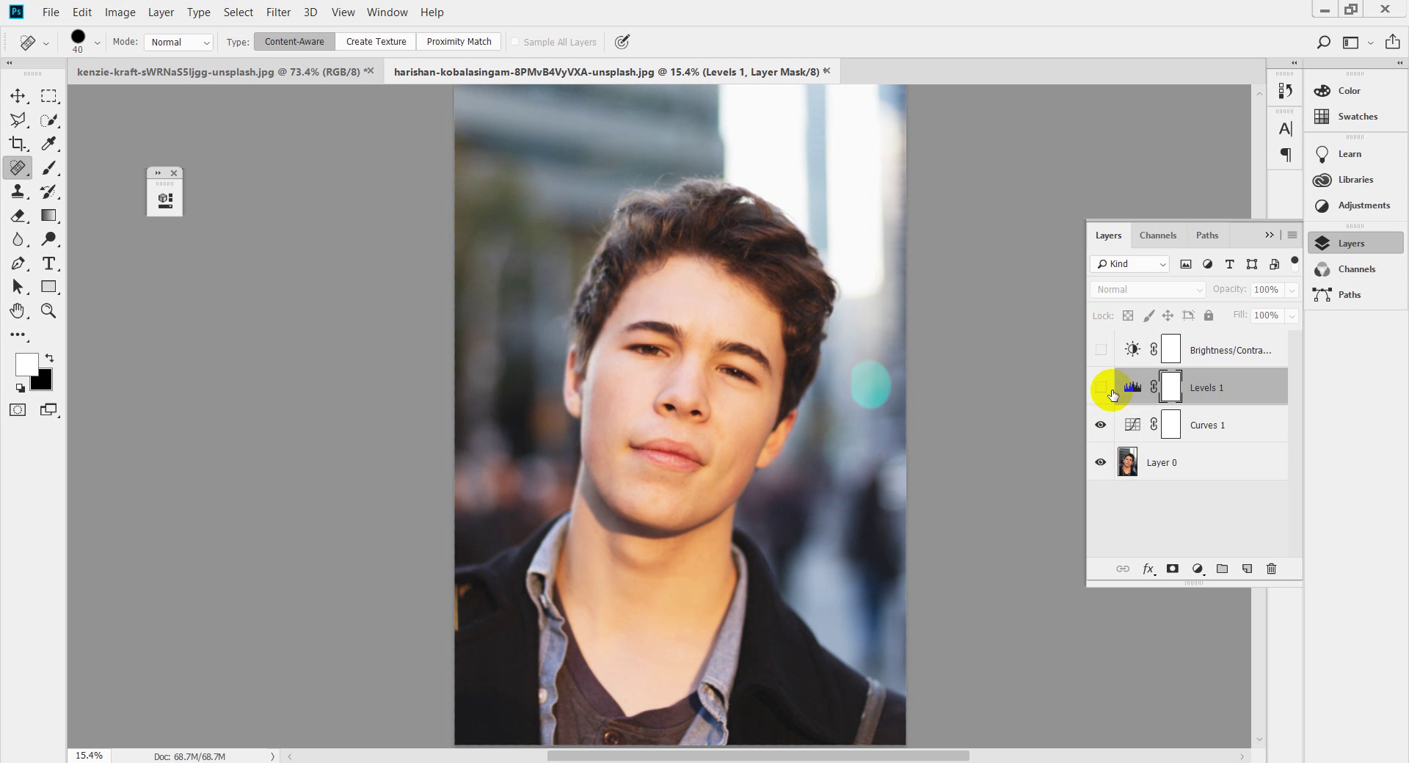
left_click(1101, 389)
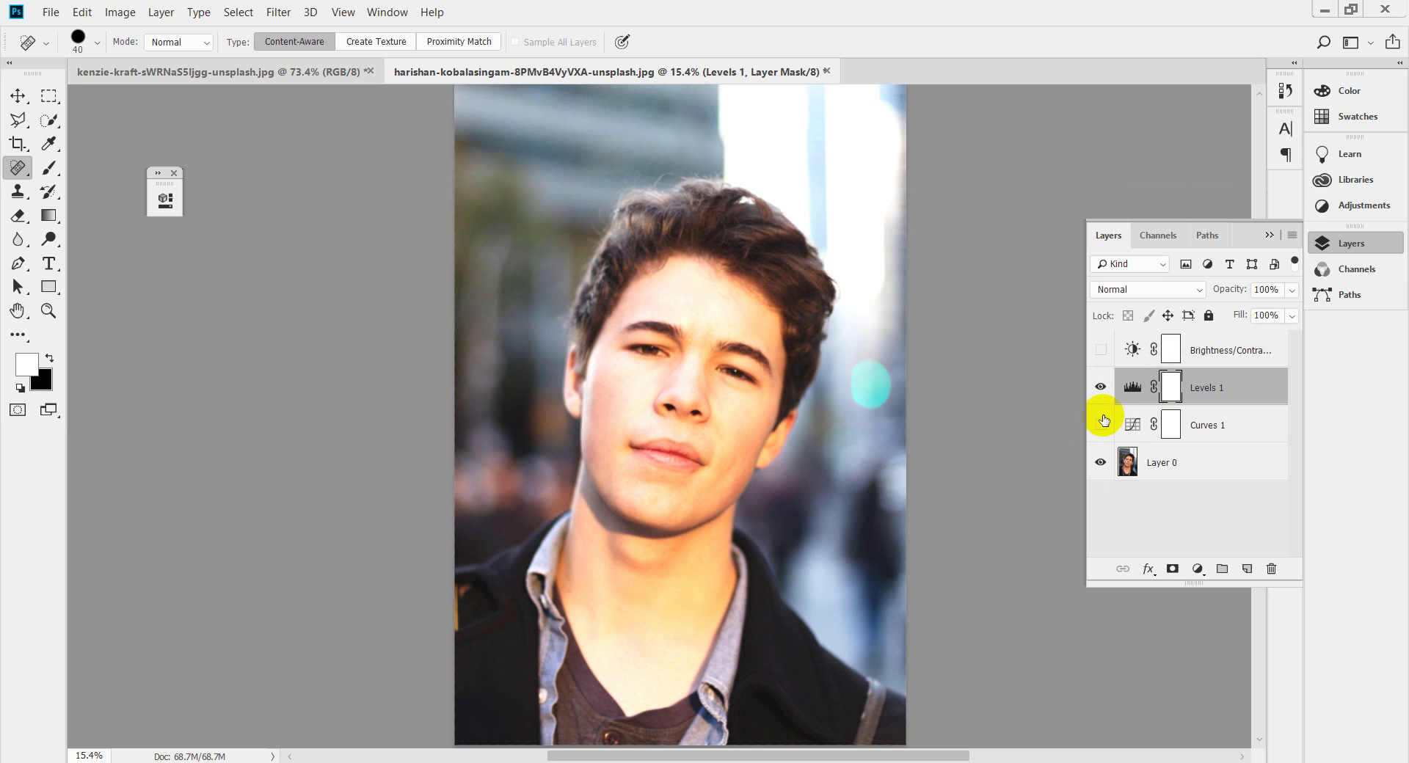
left_click(1100, 387)
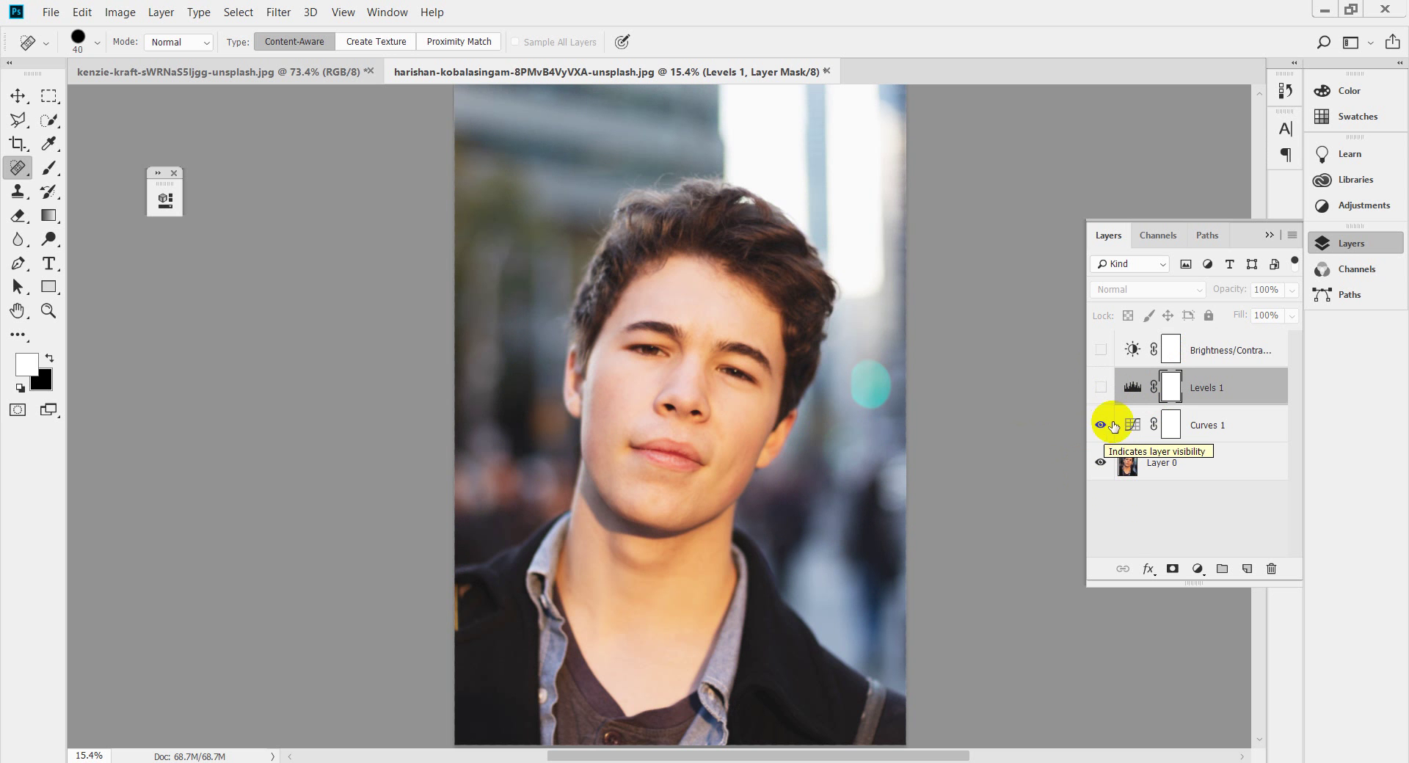
left_click(1101, 427)
left_click(1101, 389)
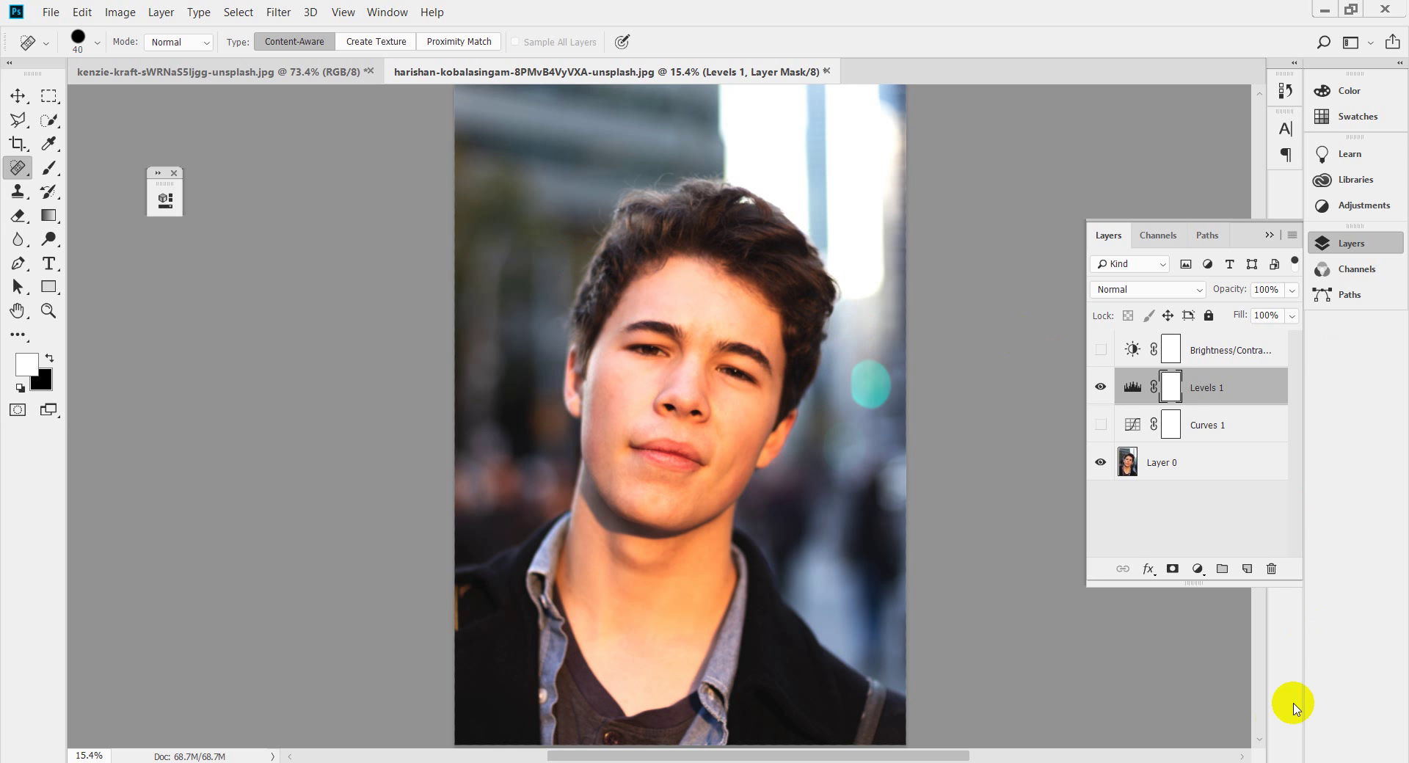
Hide the Levels adjustment and add a Hue/Saturation adjustment layer directly above Layer 0
left_click(1197, 569)
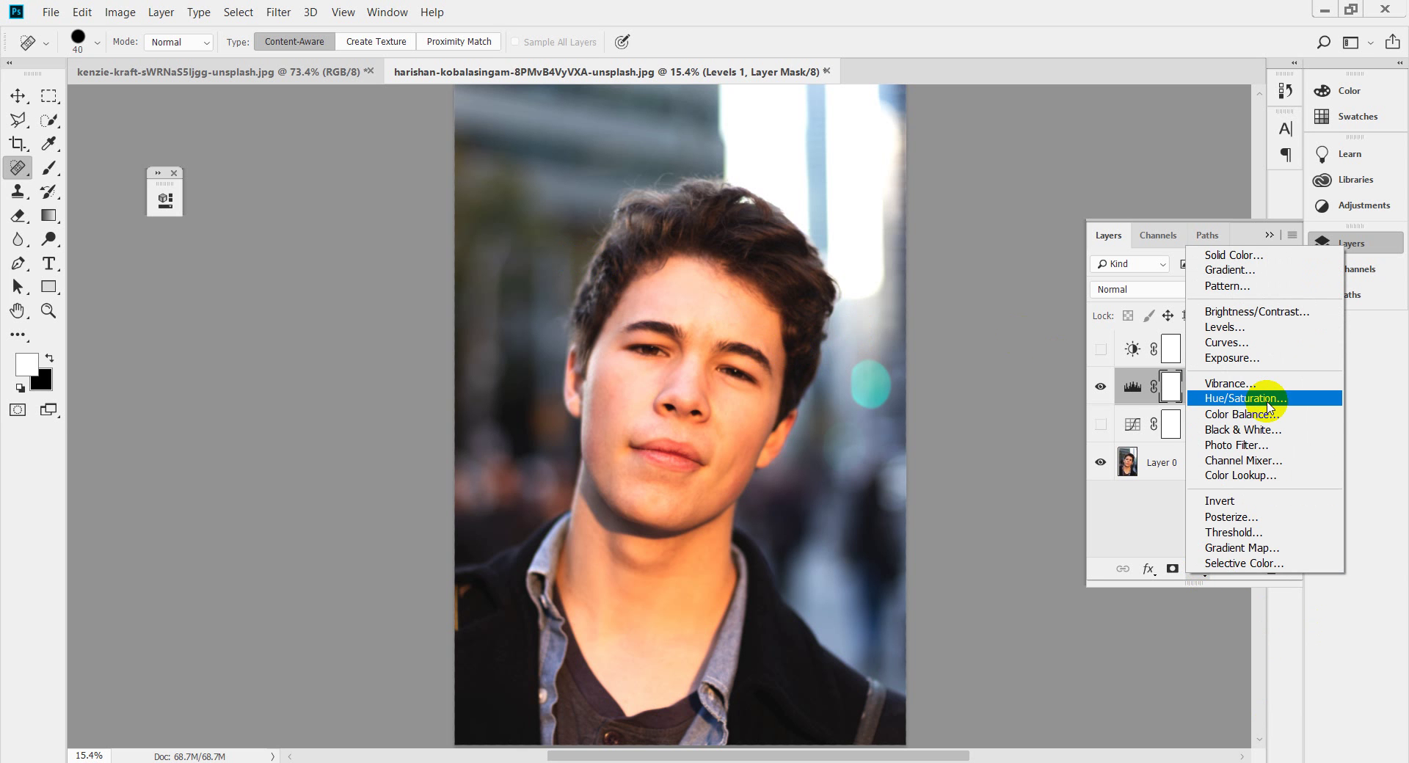
left_click(1109, 191)
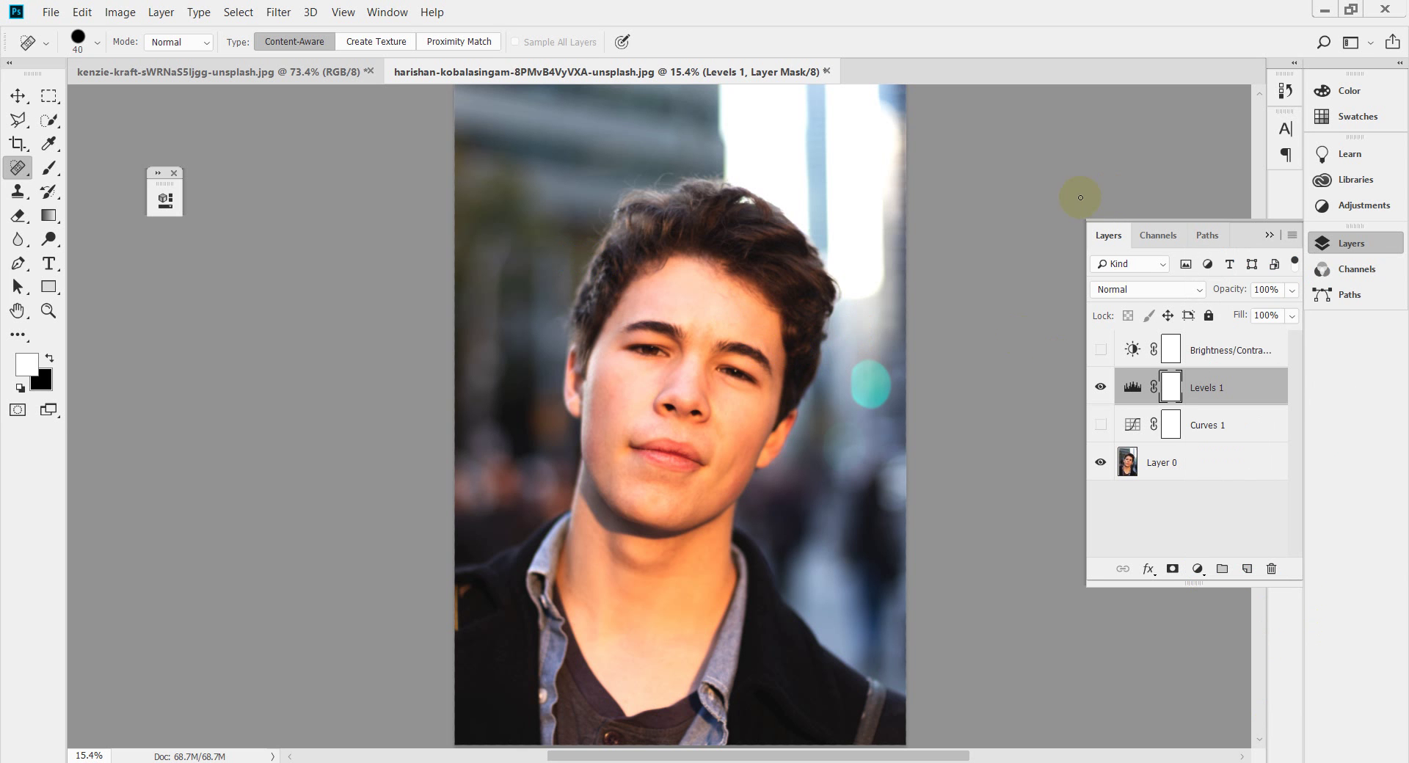
left_click(1102, 387)
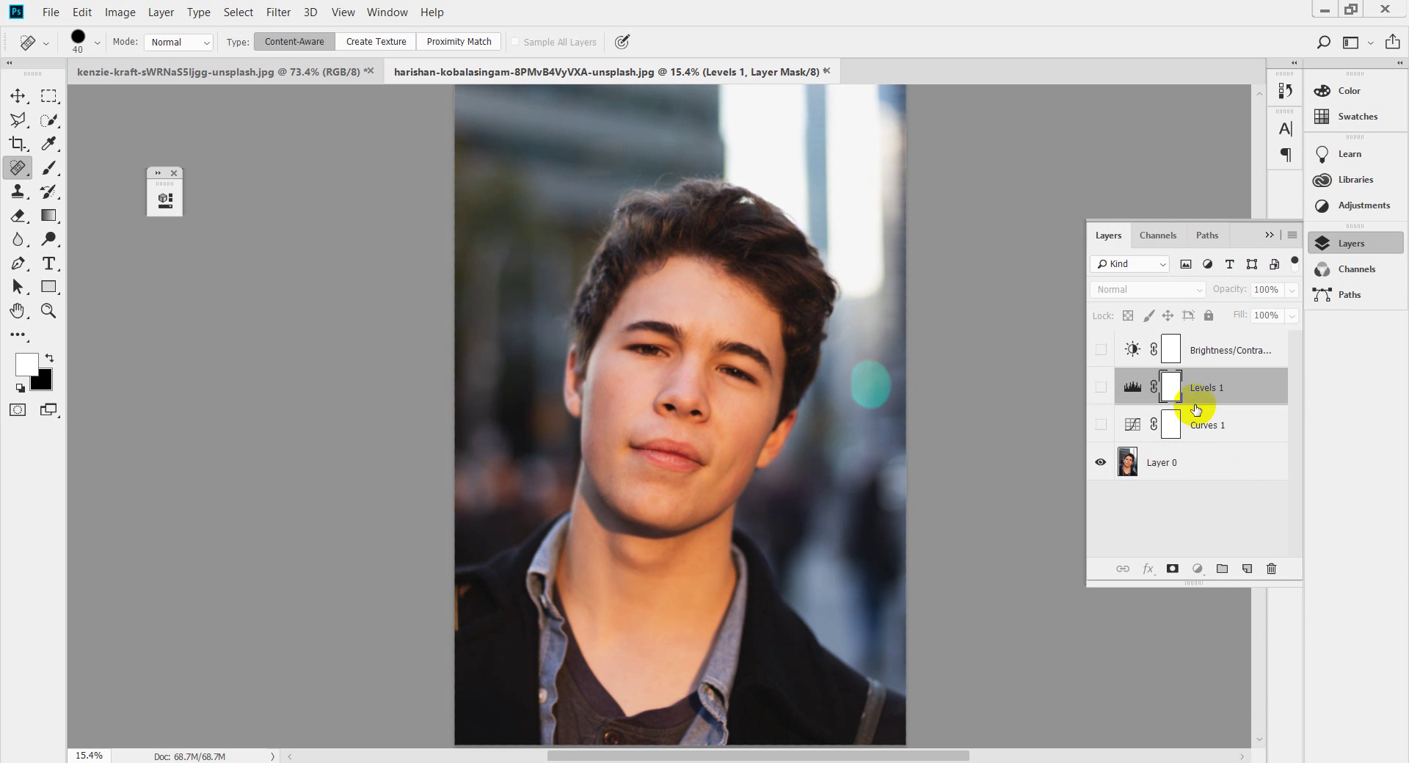
key("alt+bracketleft")
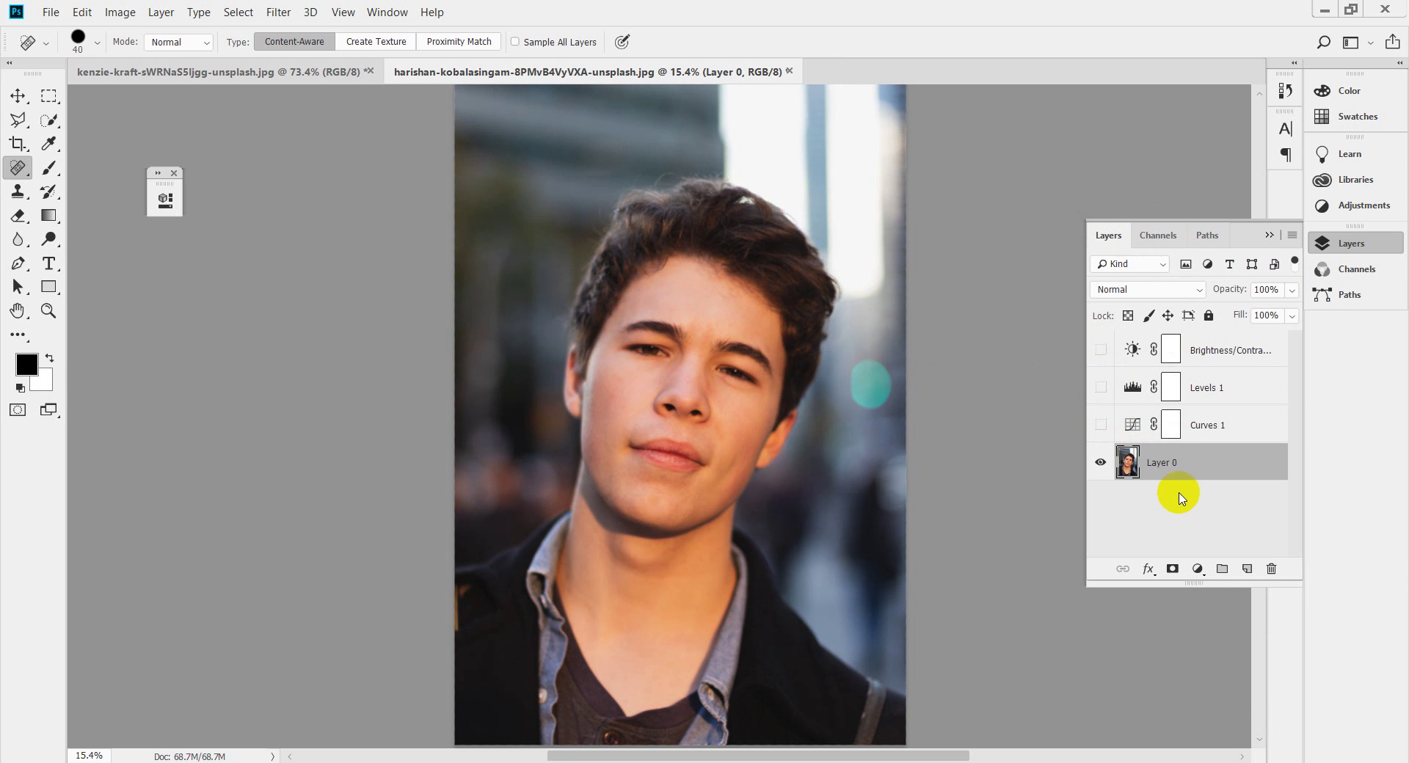
left_click(1197, 570)
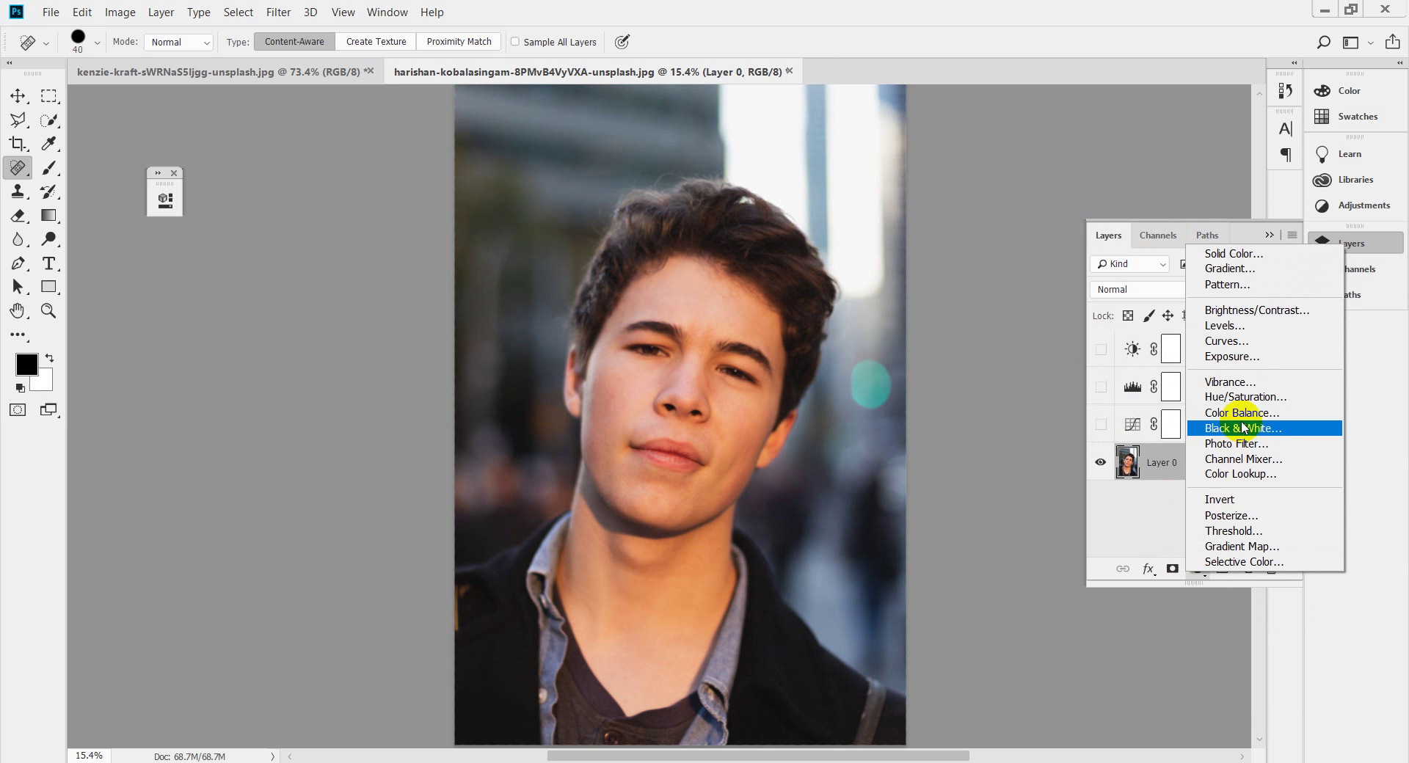
left_click(1241, 398)
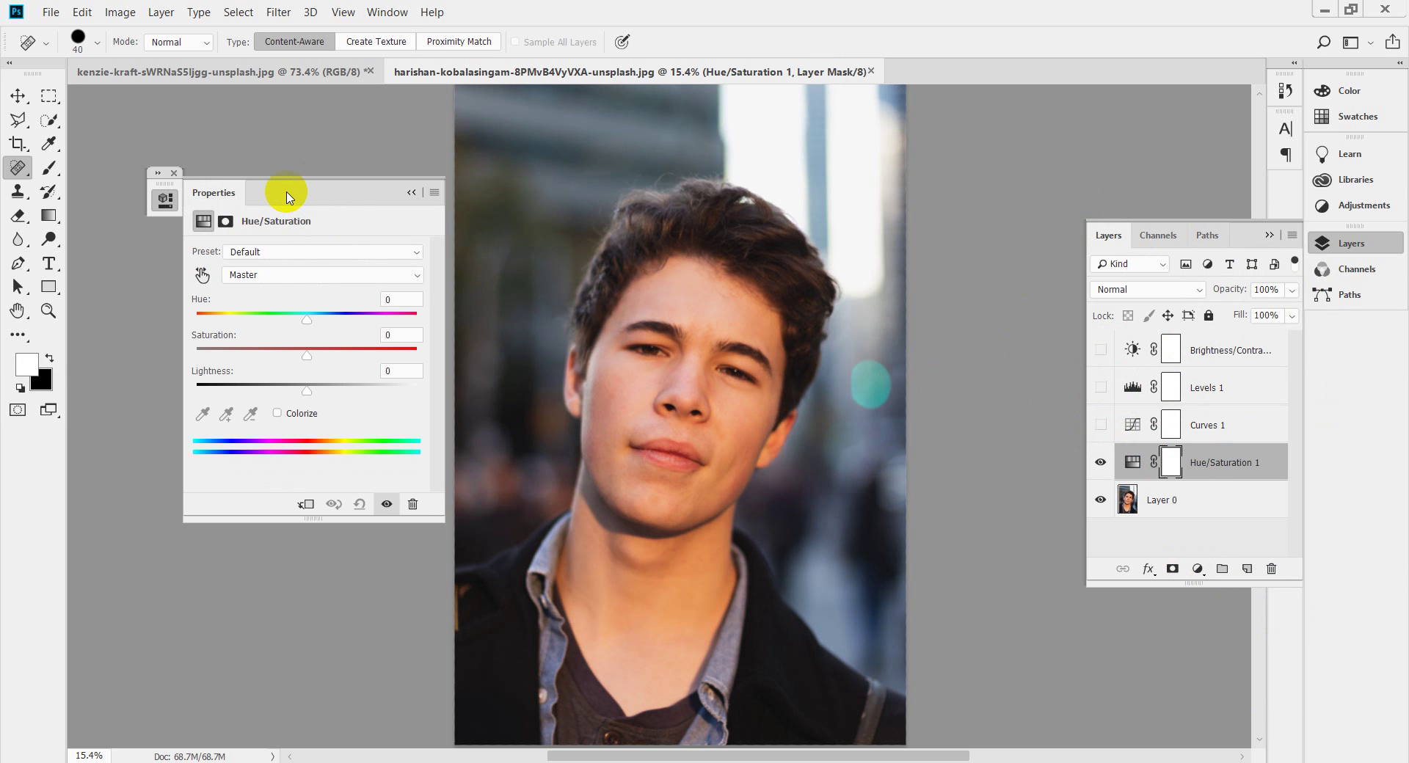
Move the Hue/Saturation properties clear of the photo and set Hue to +2, Saturation to +20 and Lightness to +12
left_click(755, 519)
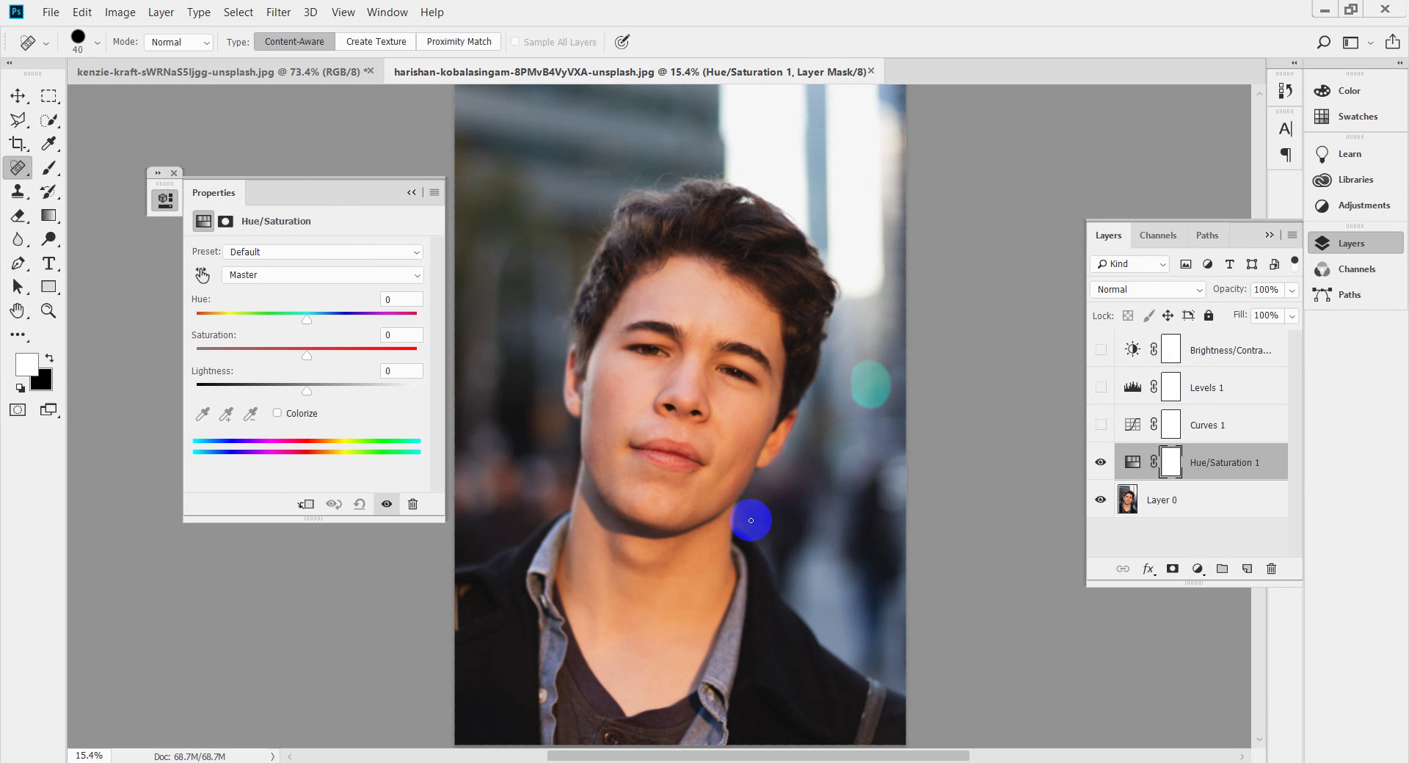
left_click(486, 438)
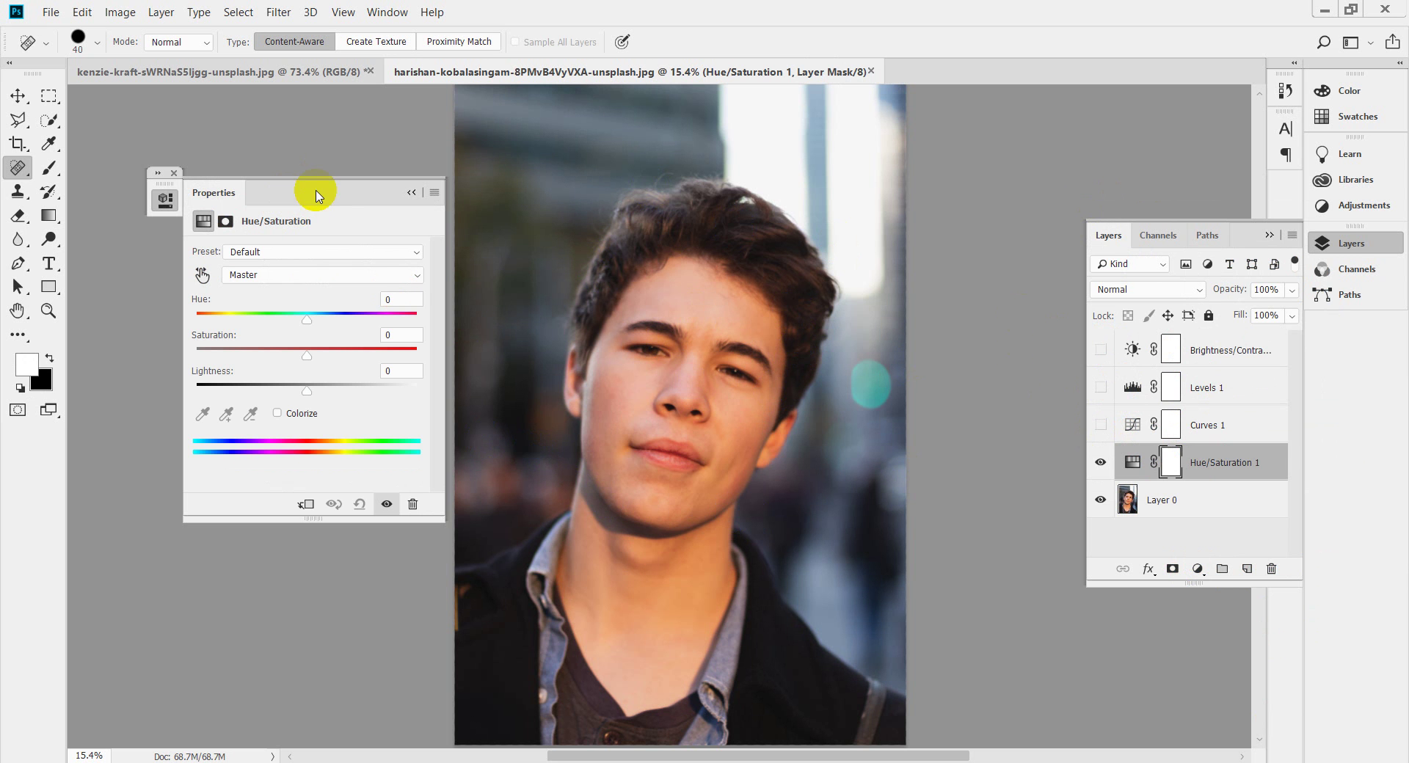
left_click_drag(315, 192, 1111, 132)
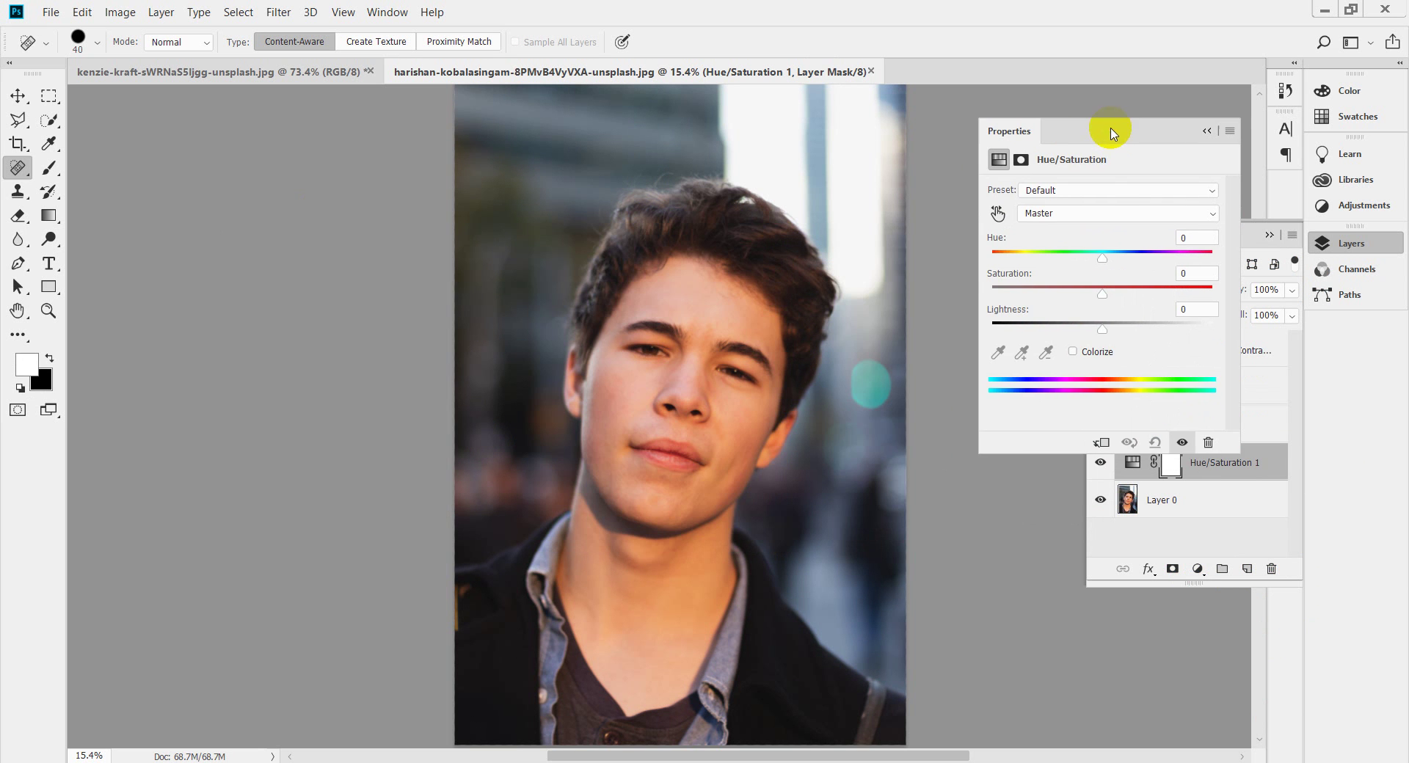
left_click_drag(1104, 257, 1113, 263)
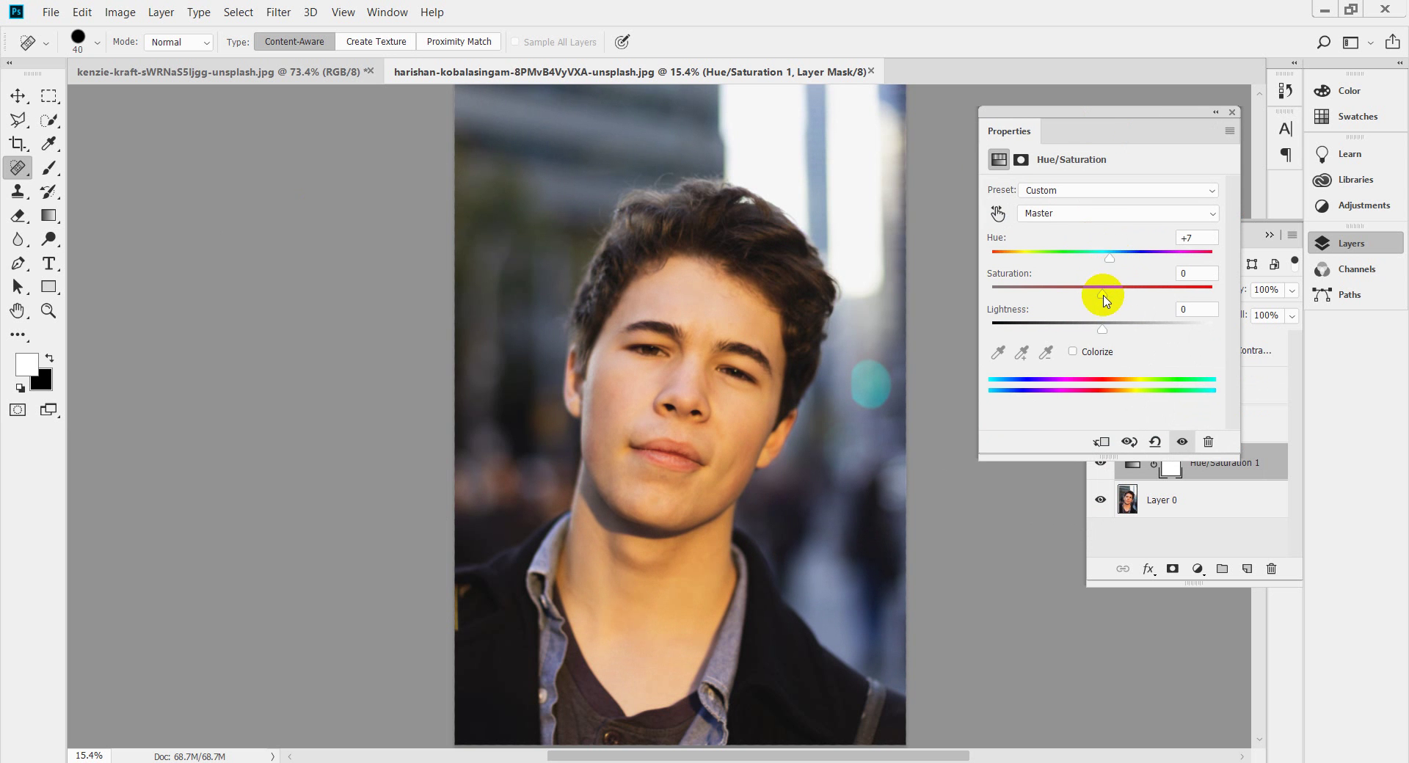
left_click_drag(1110, 296, 1109, 329)
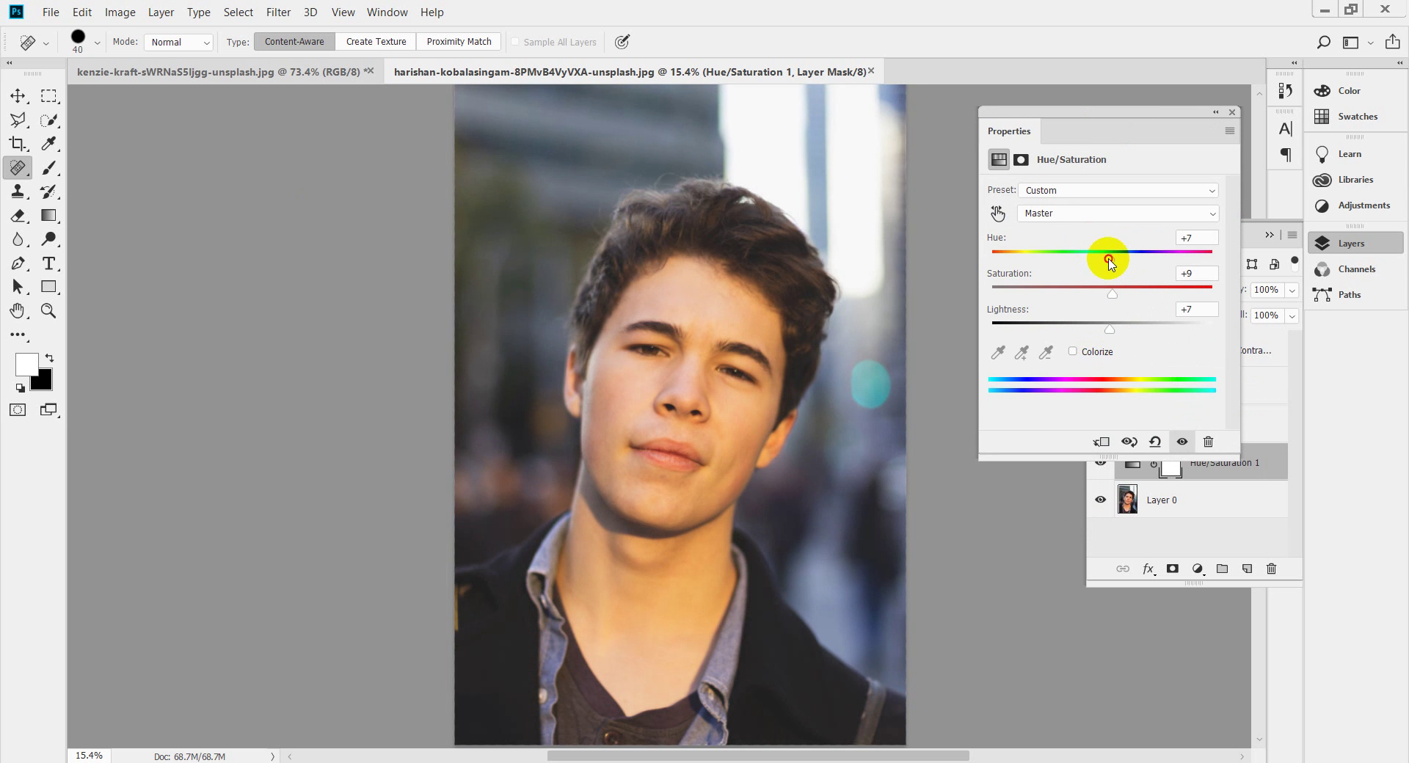
mouse_move(1107, 258)
left_mouse_down()
mouse_move(1010, 258)
mouse_move(1203, 265)
mouse_move(1107, 266)
left_mouse_up()
left_click_drag(1115, 301, 1115, 334)
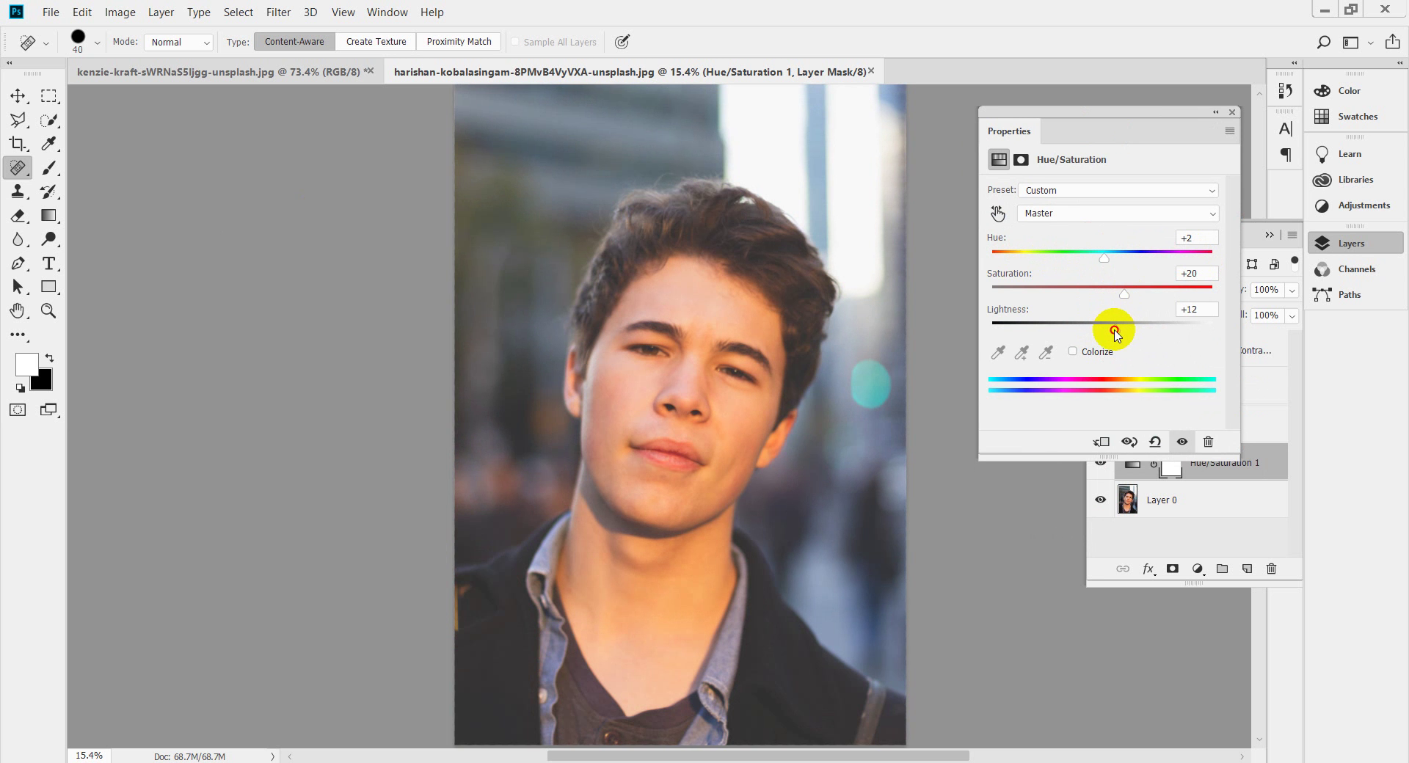
left_click(1216, 114)
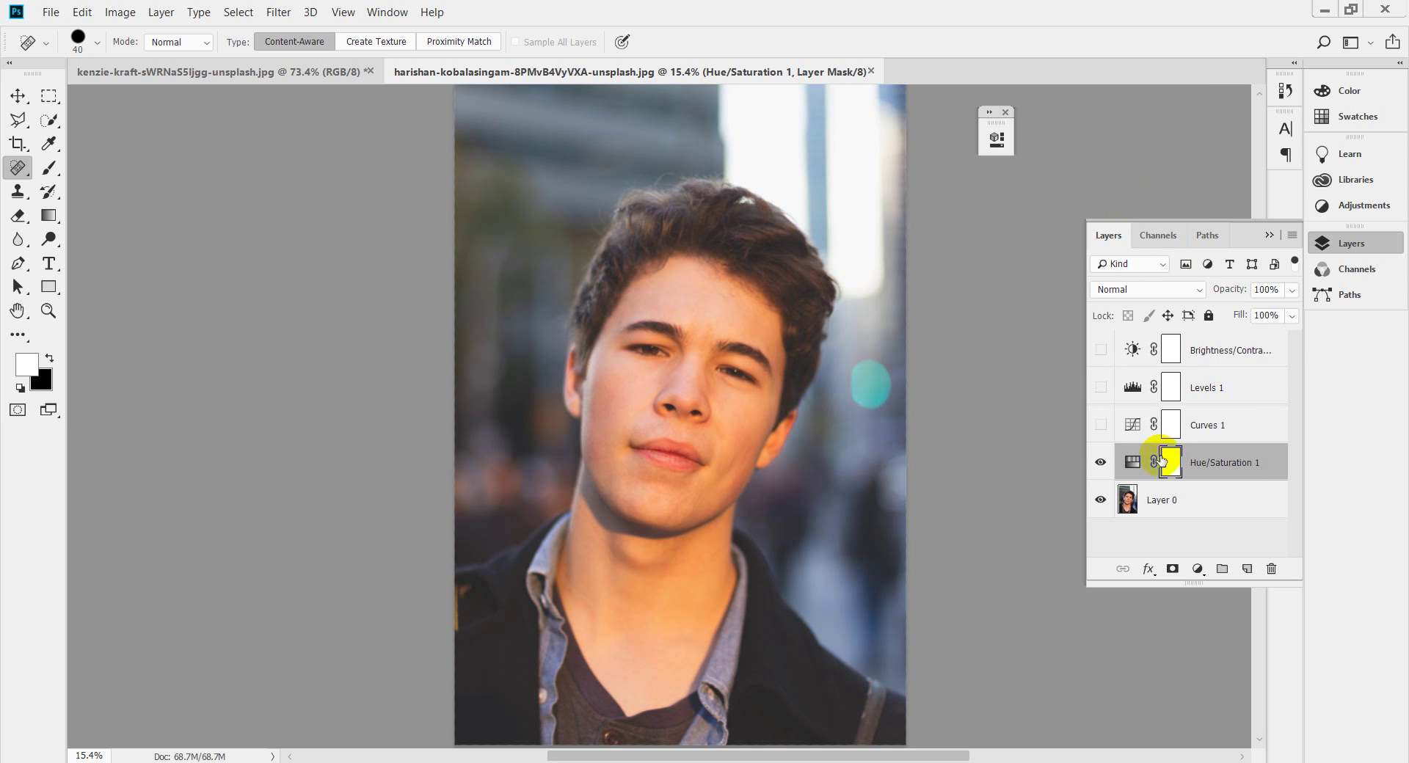
Compare the portrait with and without the Hue/Saturation adjustment, leaving it visible, and switch to the Google Meet call in the browser
left_click(1103, 464)
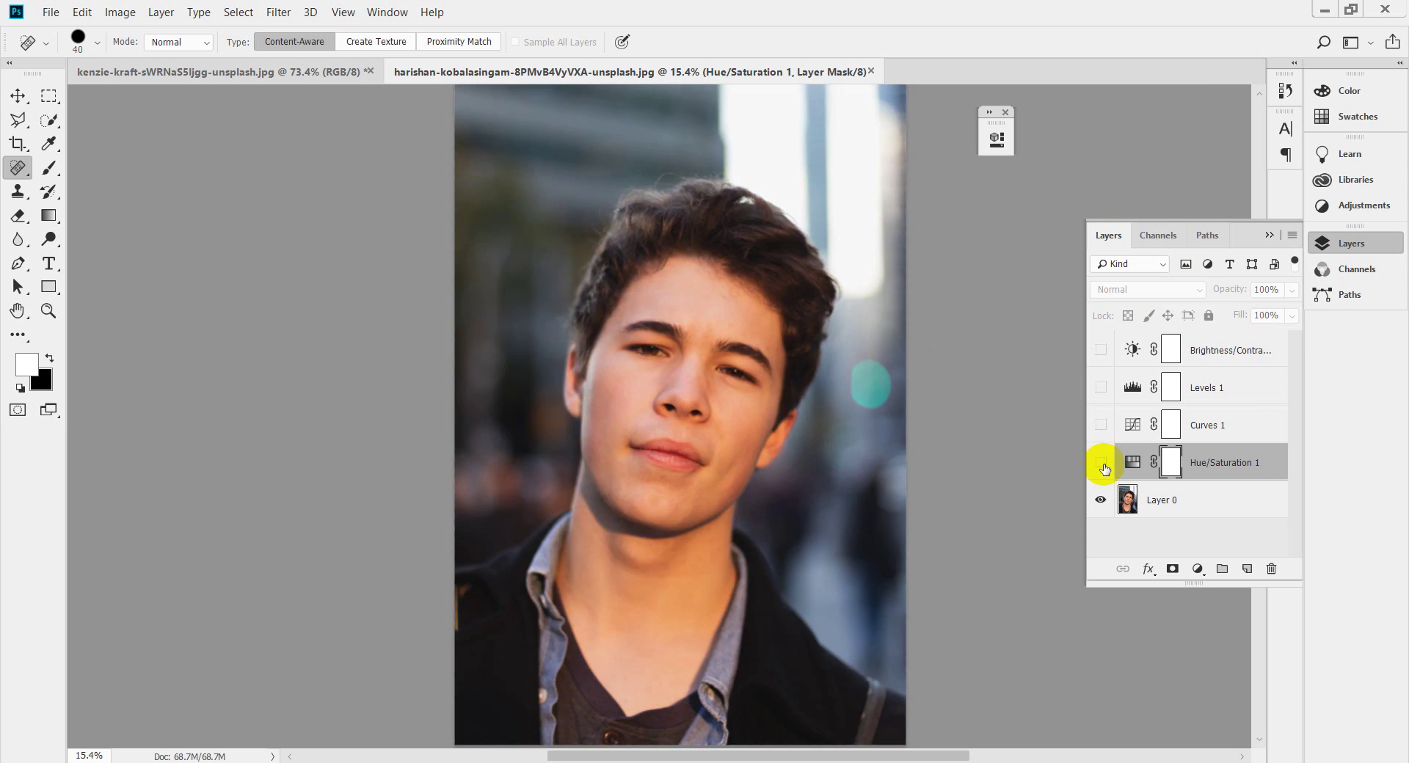
left_click(1105, 467)
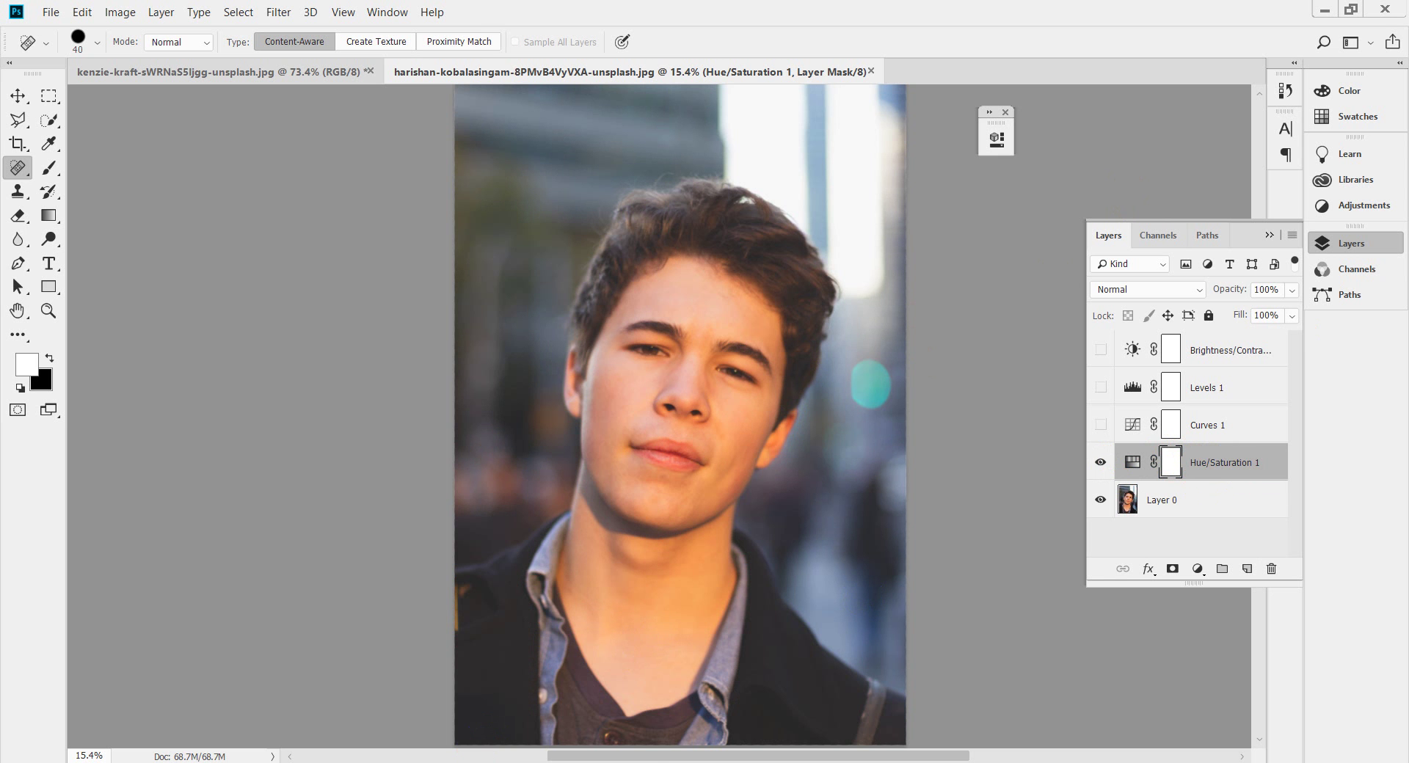
mouse_move(456, 762)
left_click(367, 723)
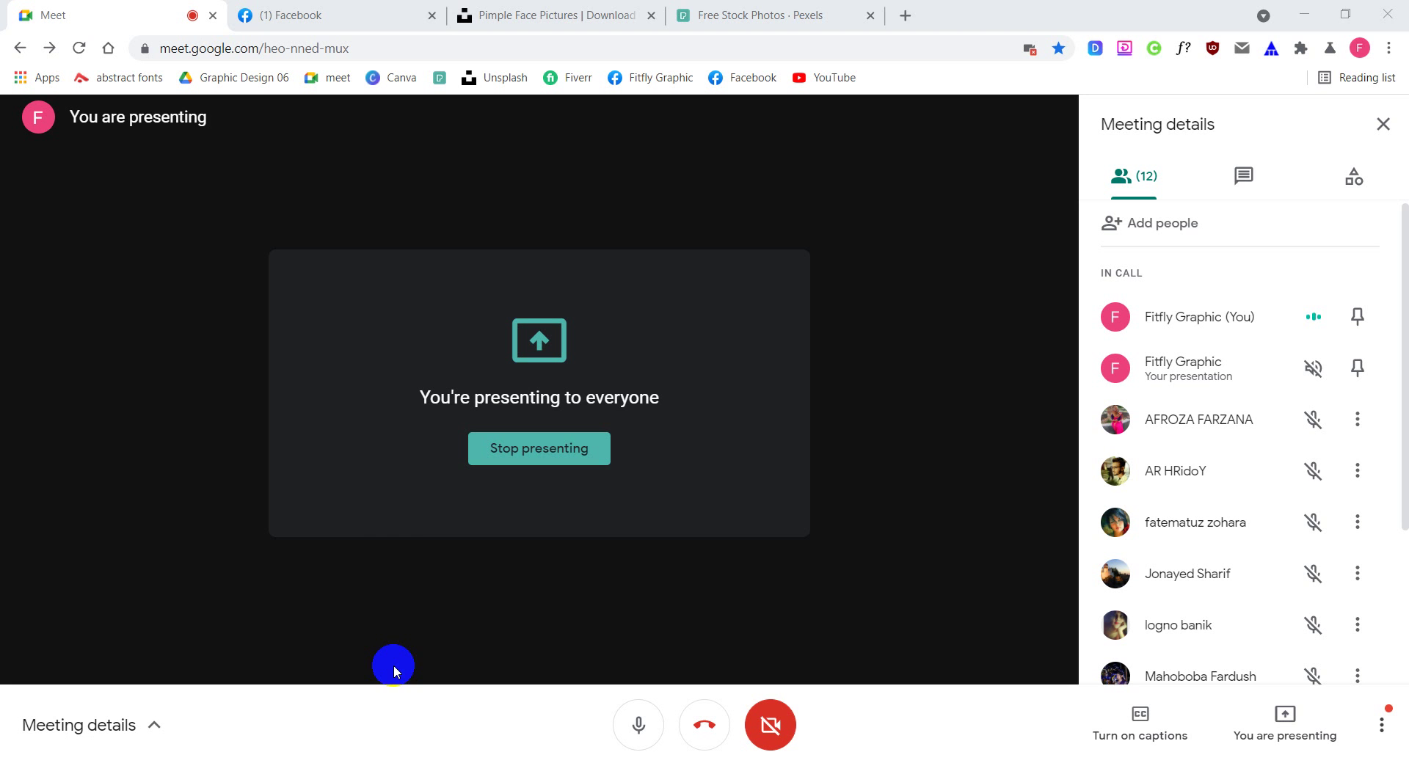
Search Pexels for water bottle photos
left_click(823, 15)
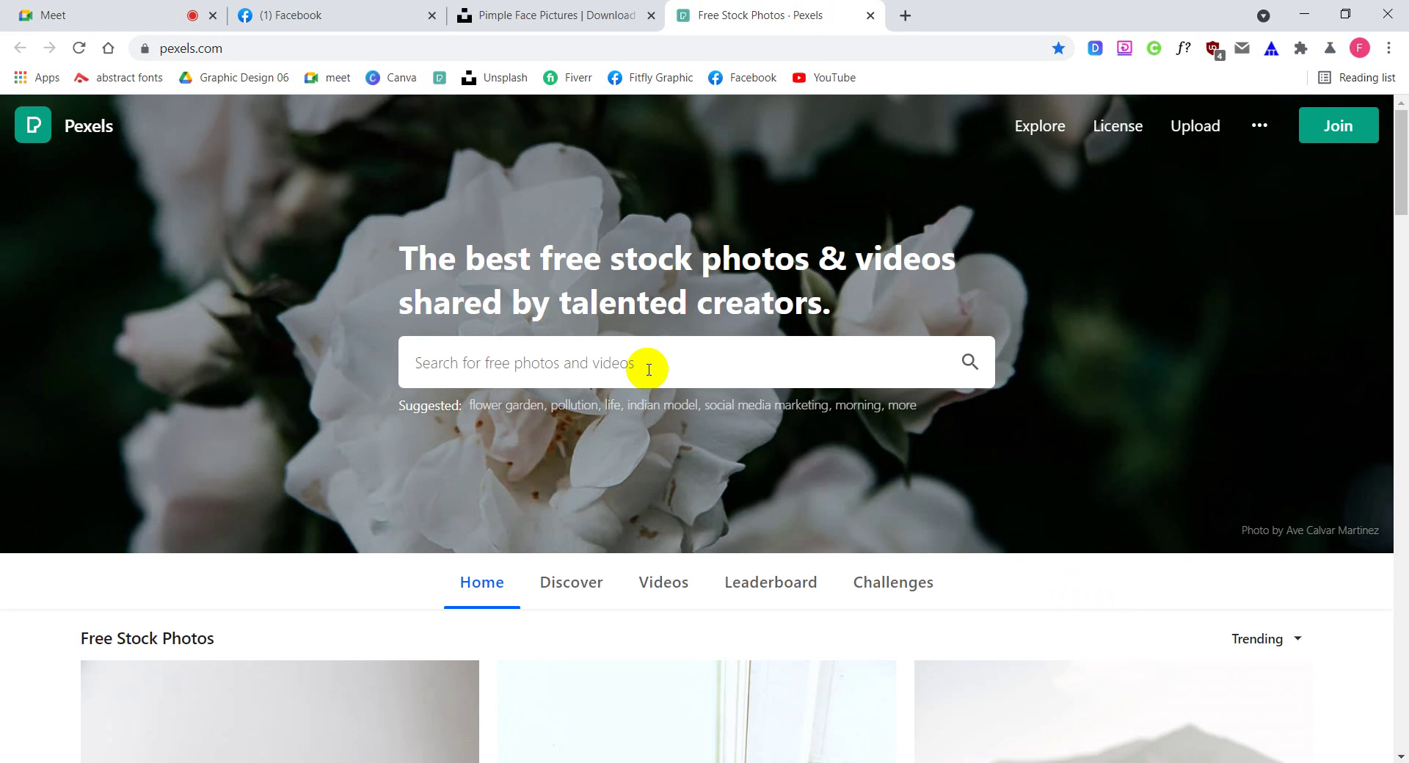
type("wa")
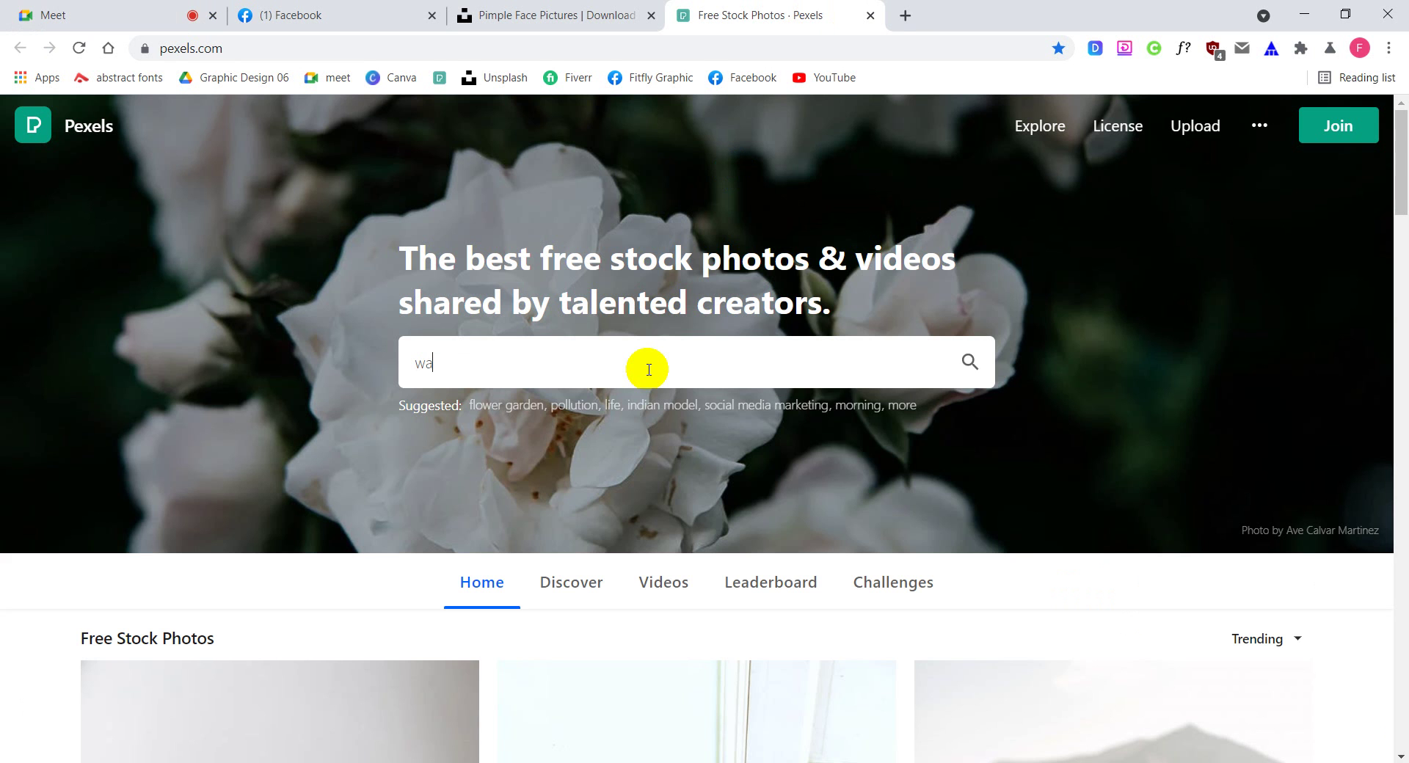
type("ter bottle")
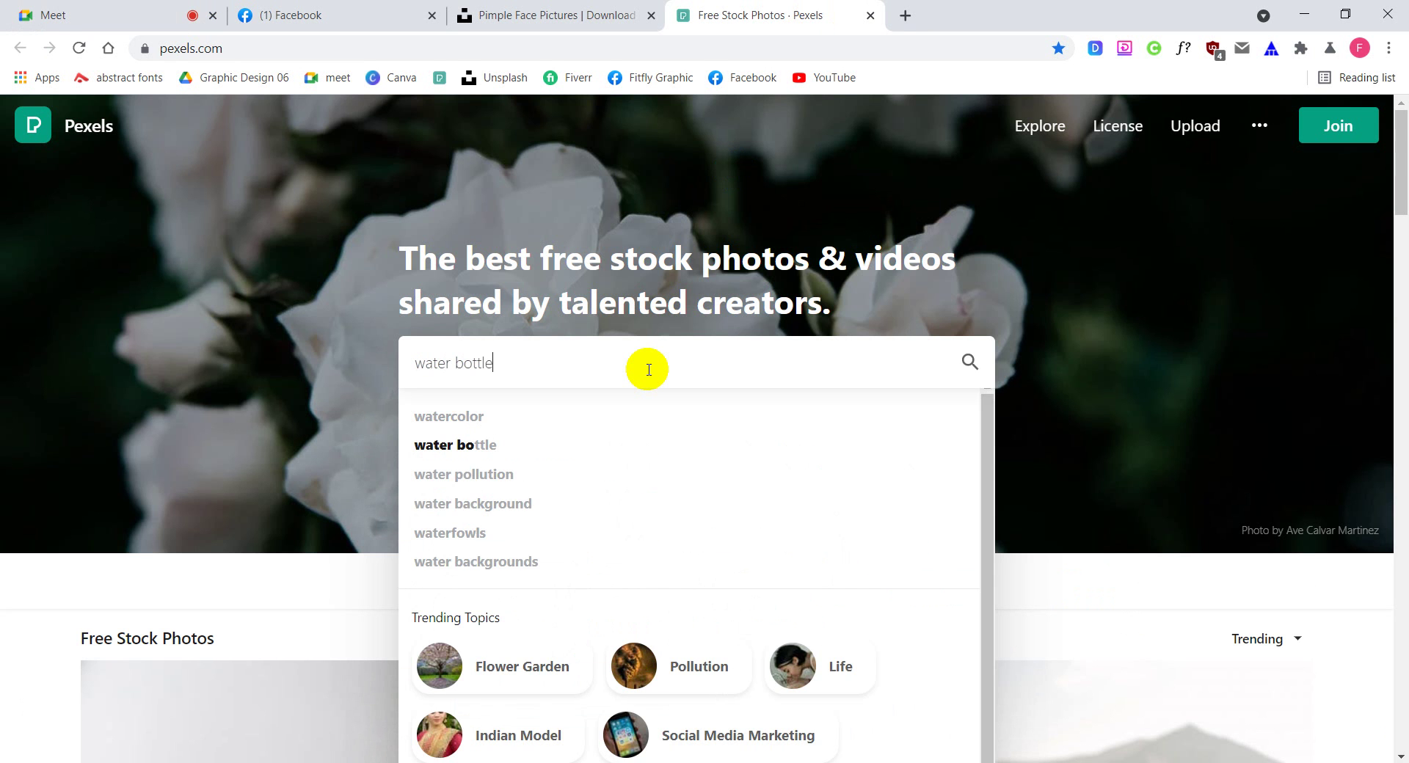
key("Return")
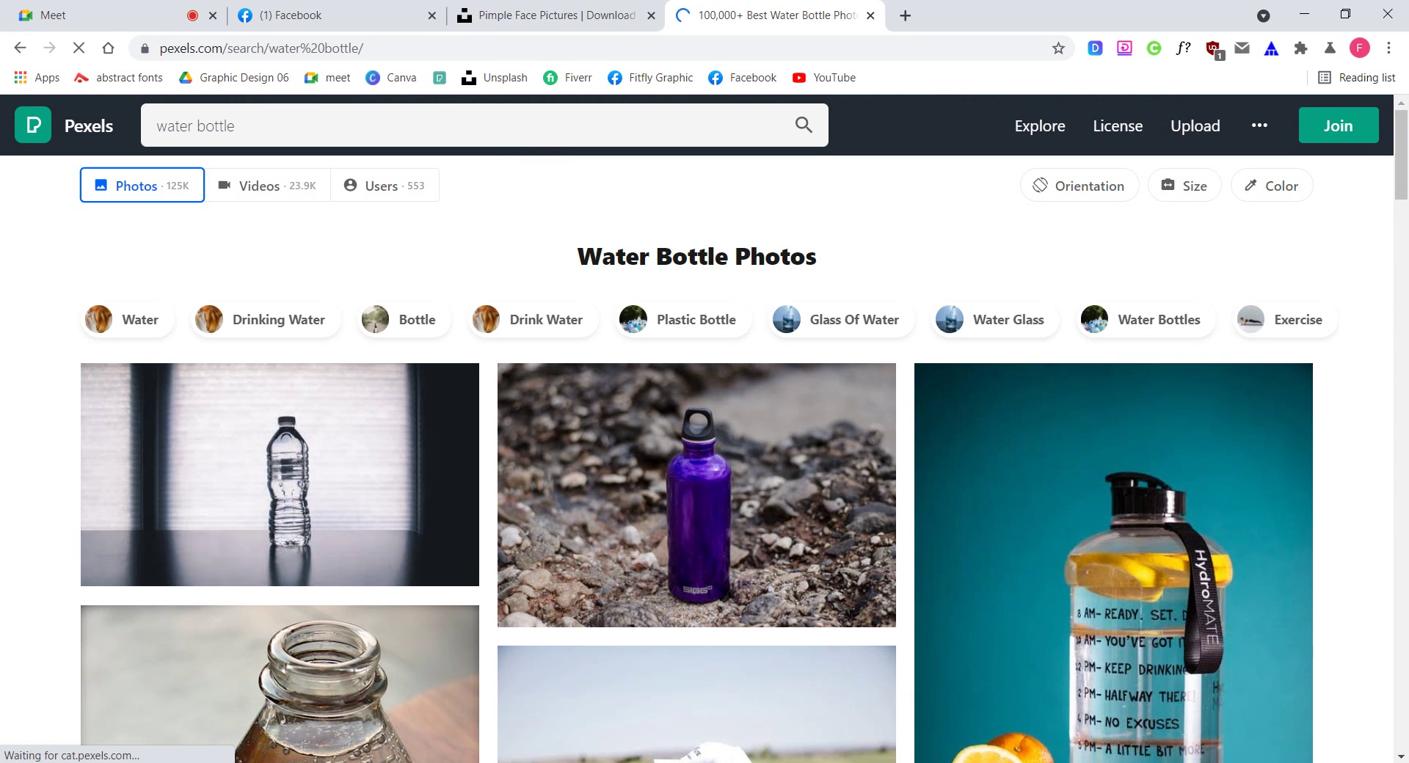
Switch to Photoshop, examine the face in the adjusted portrait up close, and return to the Pexels results in the browser
left_click(661, 449)
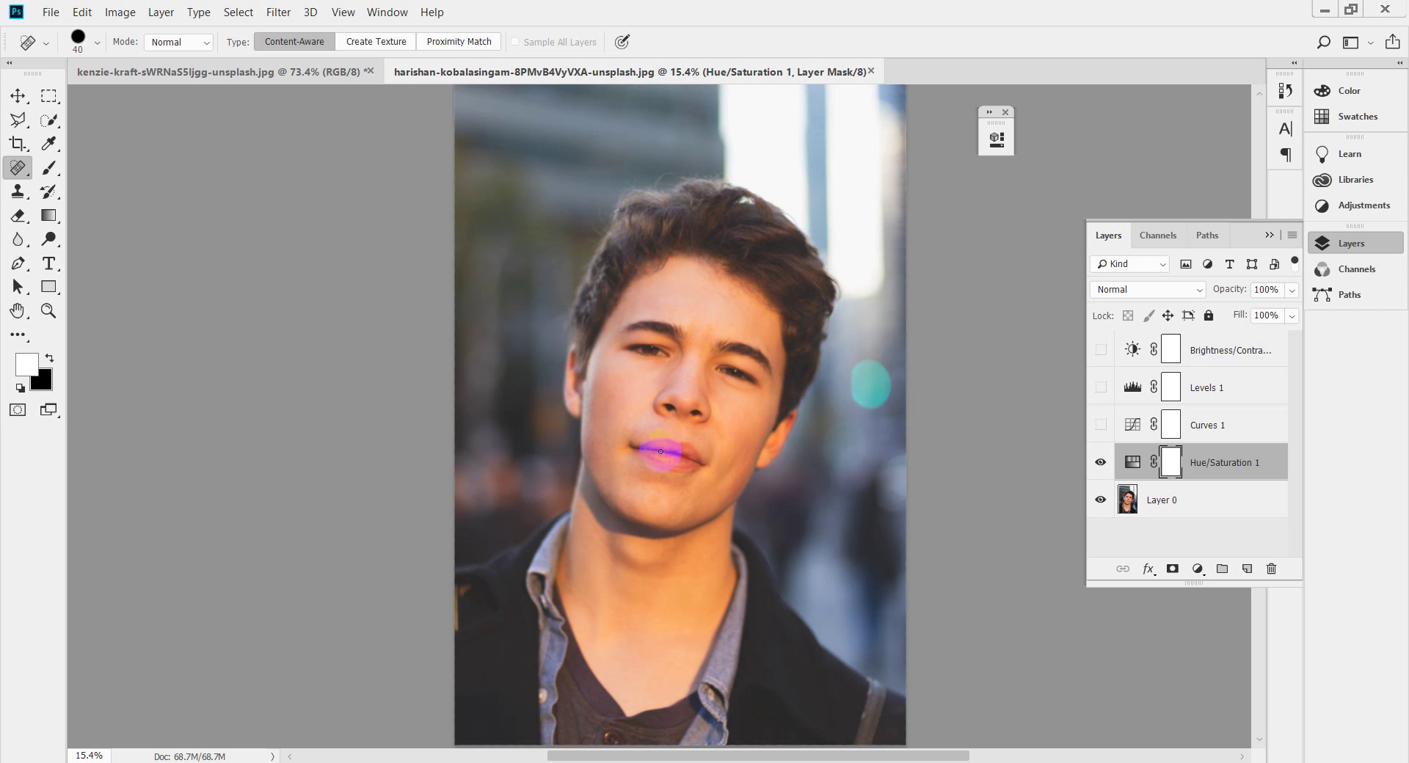
left_click(756, 346)
left_click(694, 420)
left_click_drag(646, 445, 665, 445)
left_click_drag(664, 446, 667, 445)
left_click_drag(693, 414, 669, 405)
key("ctrl+plus")
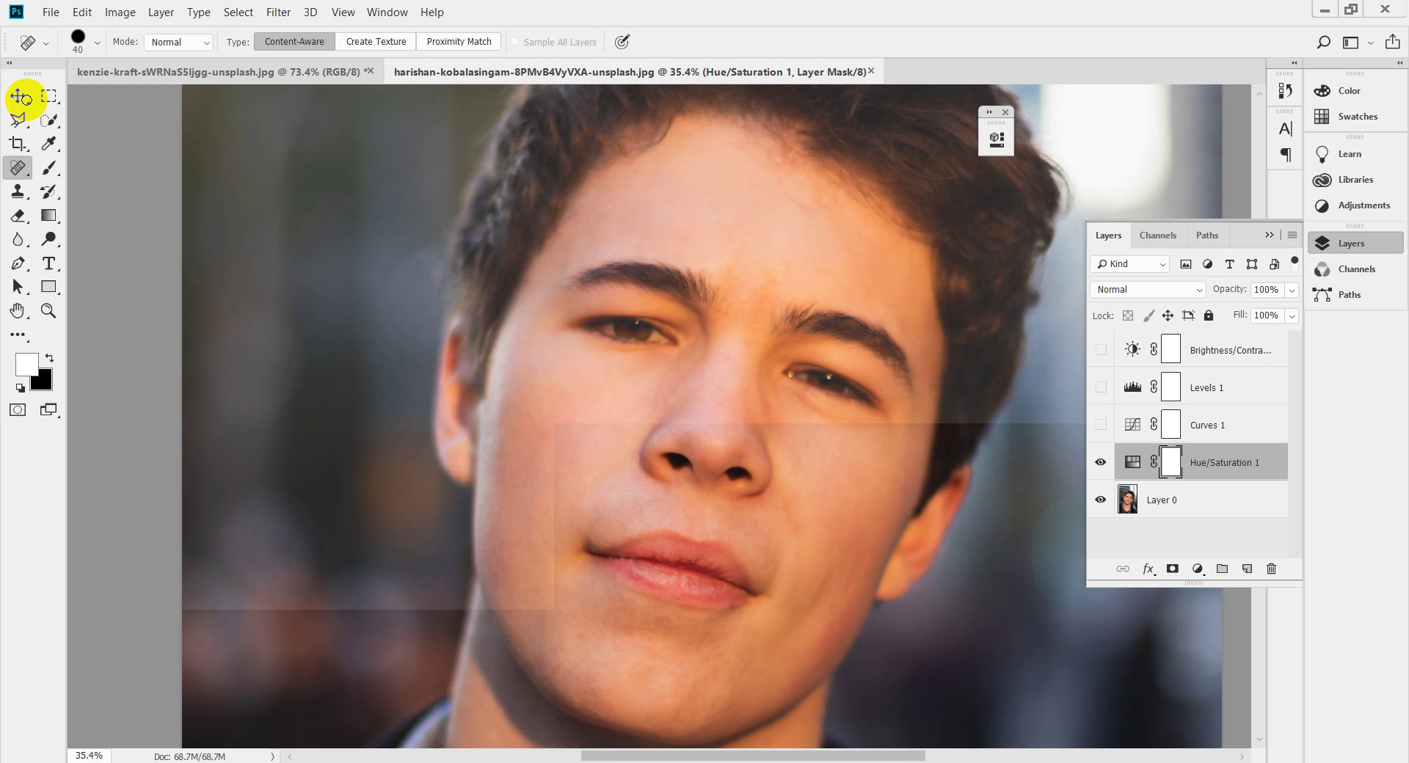
left_click_drag(455, 309, 456, 309)
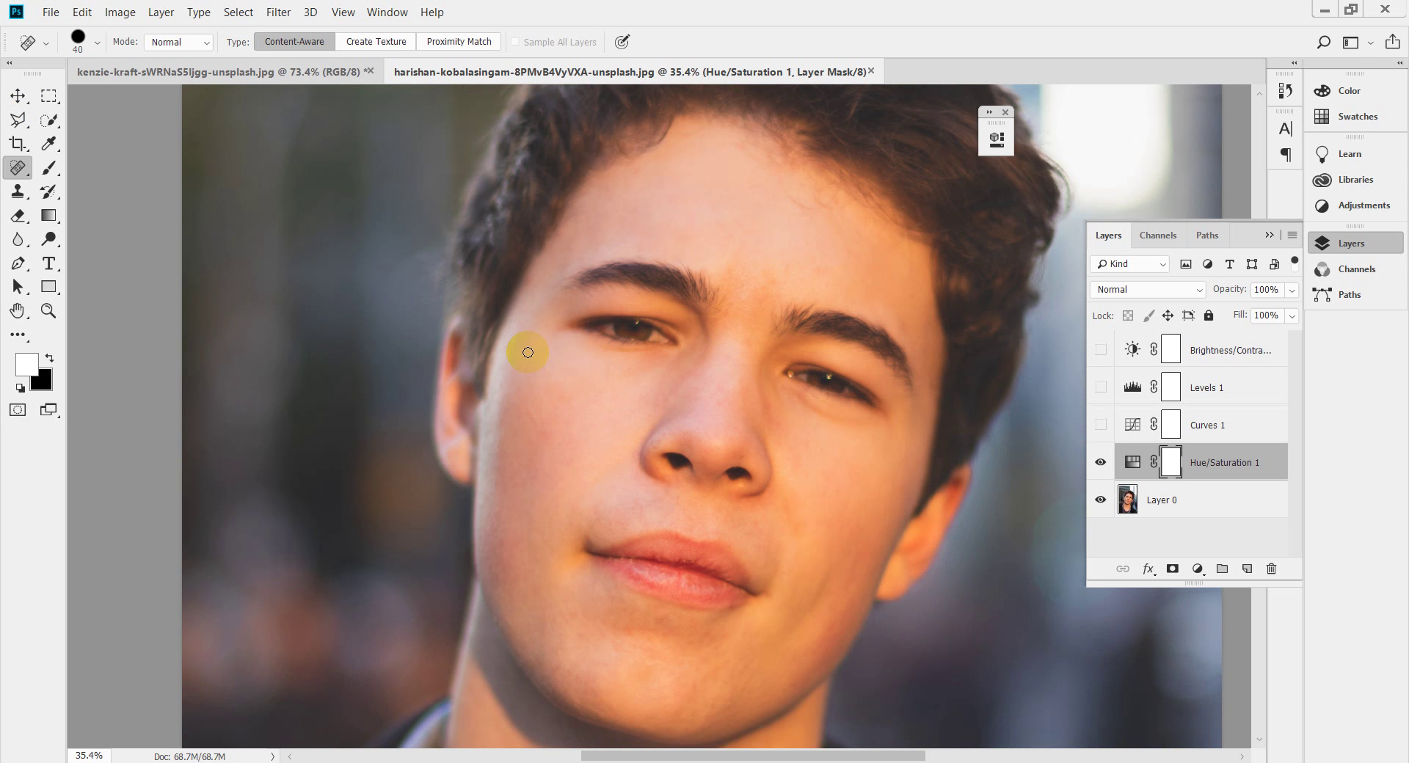
left_click_drag(591, 282, 582, 291)
left_click(678, 227)
left_click(856, 529)
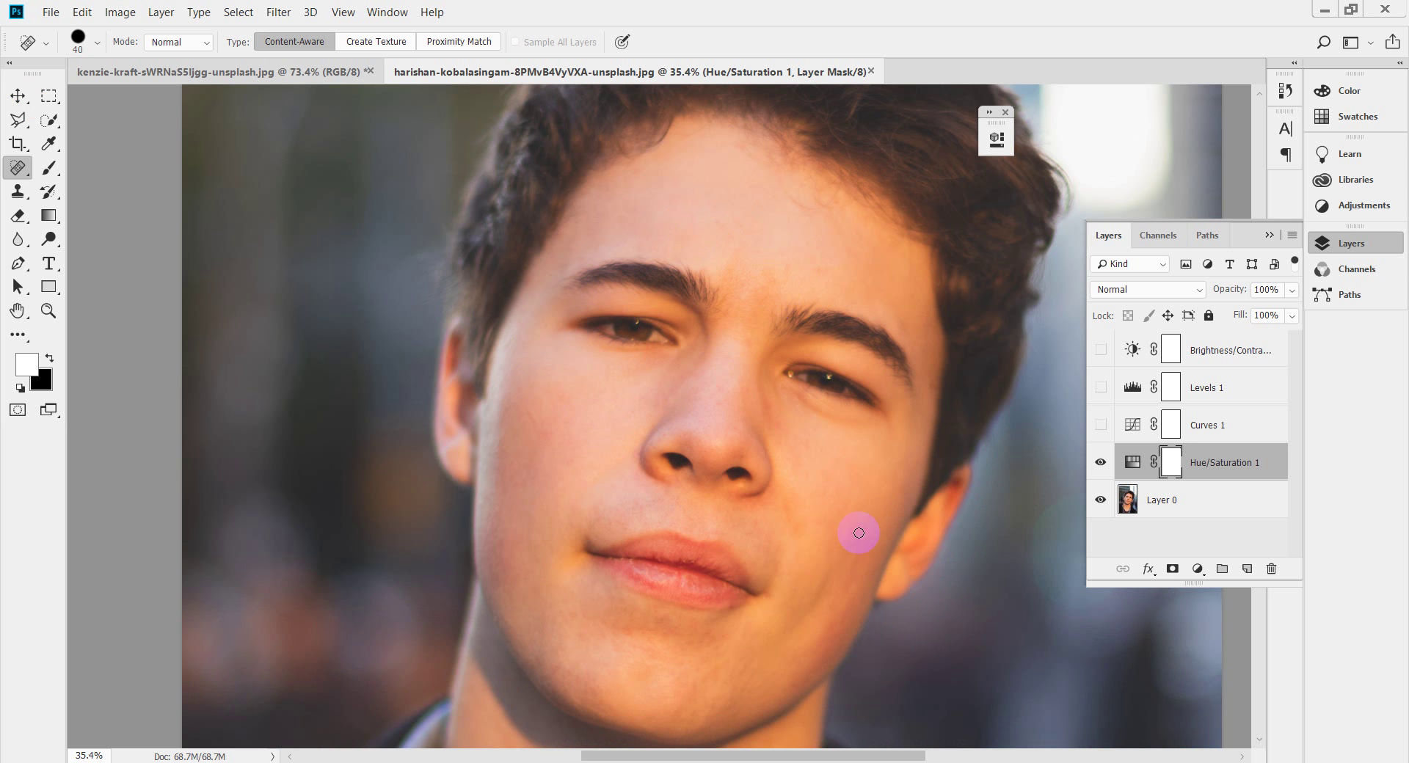
left_click(774, 635)
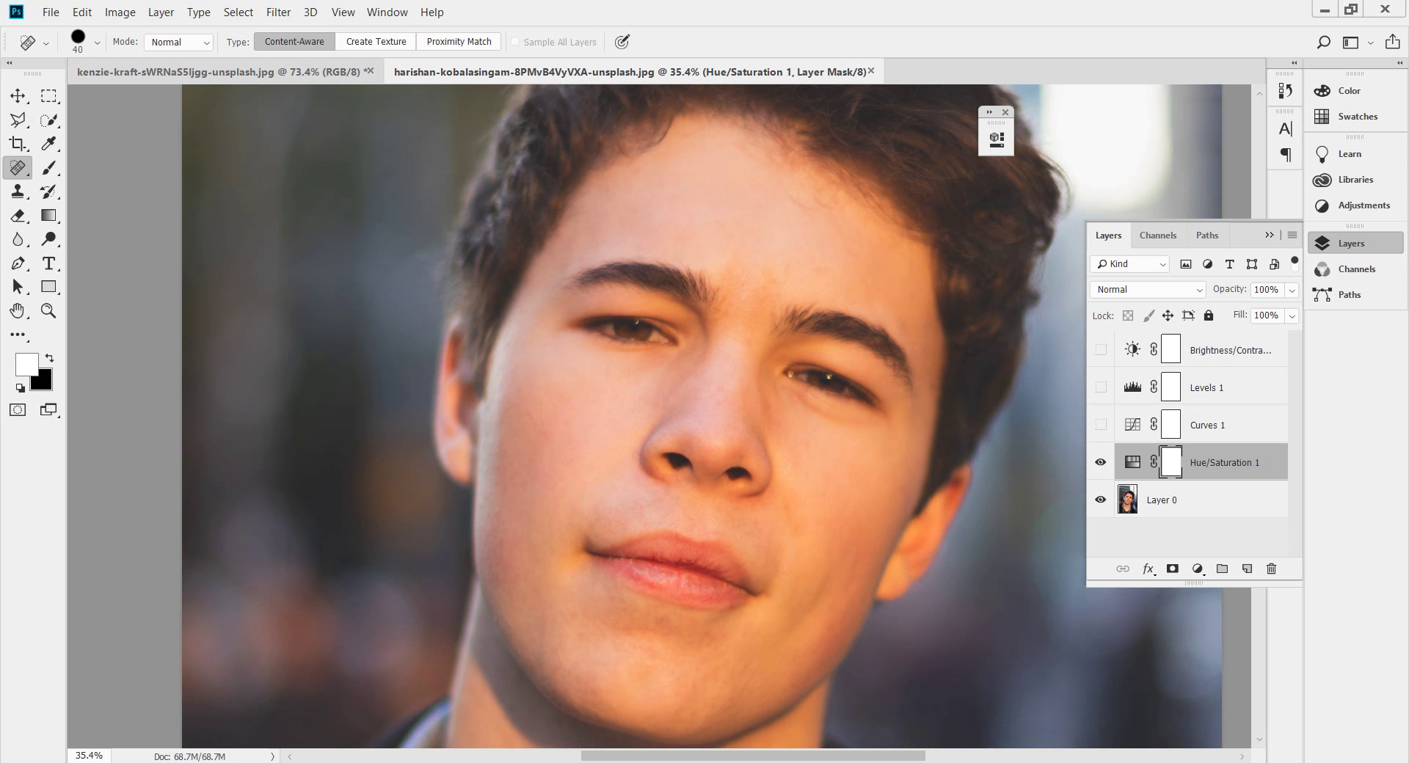
left_click(381, 723)
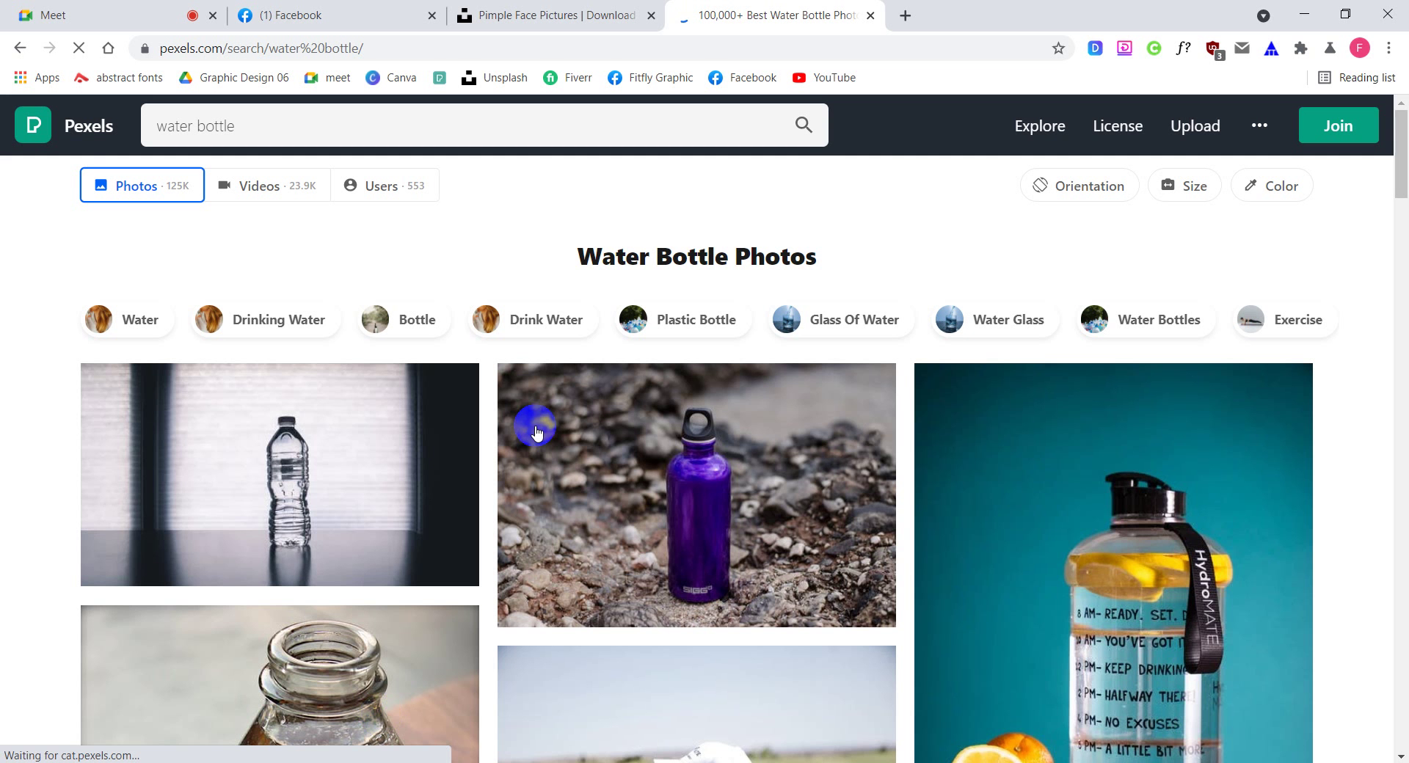
Browse the Pexels water bottle results for a photo suitable for editing
scroll(534, 424, "down", 4)
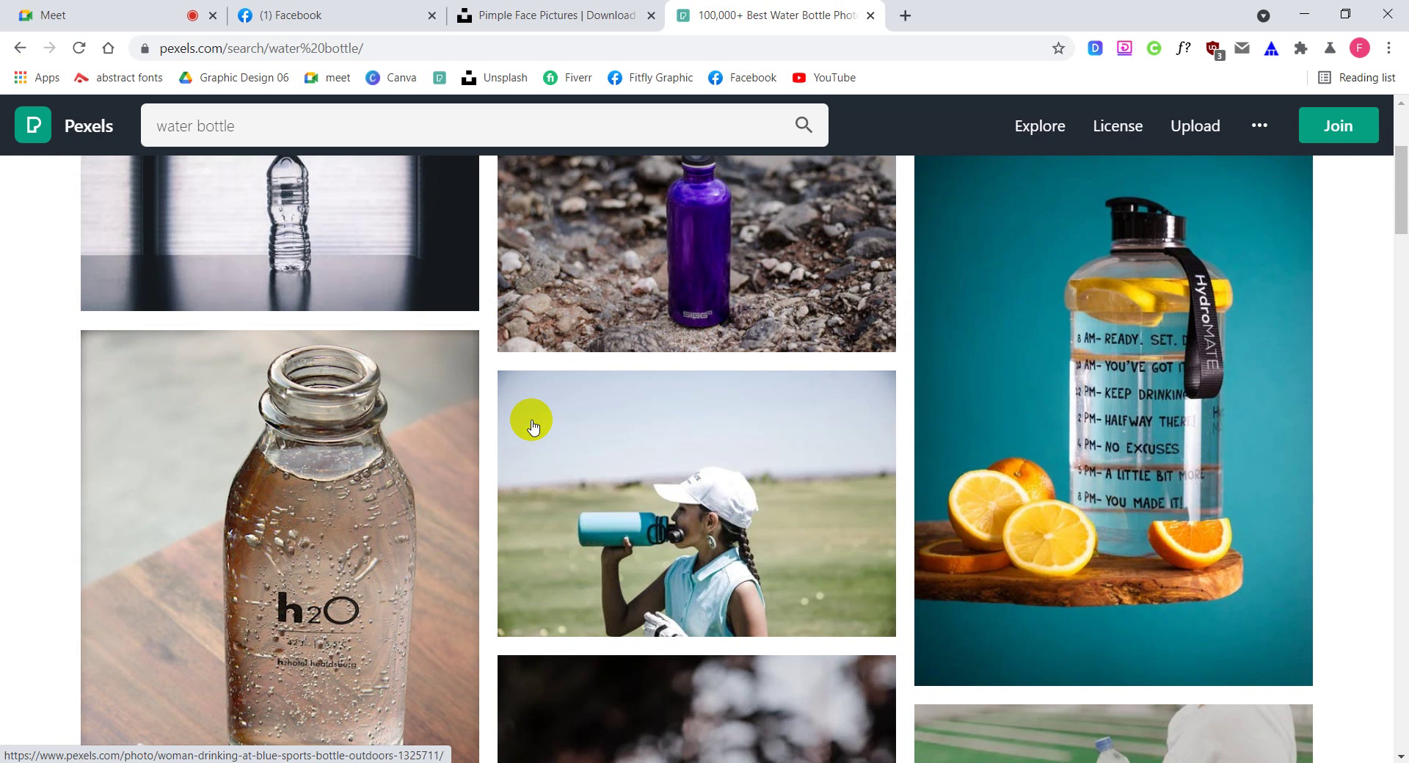
scroll(676, 401, "down", 5)
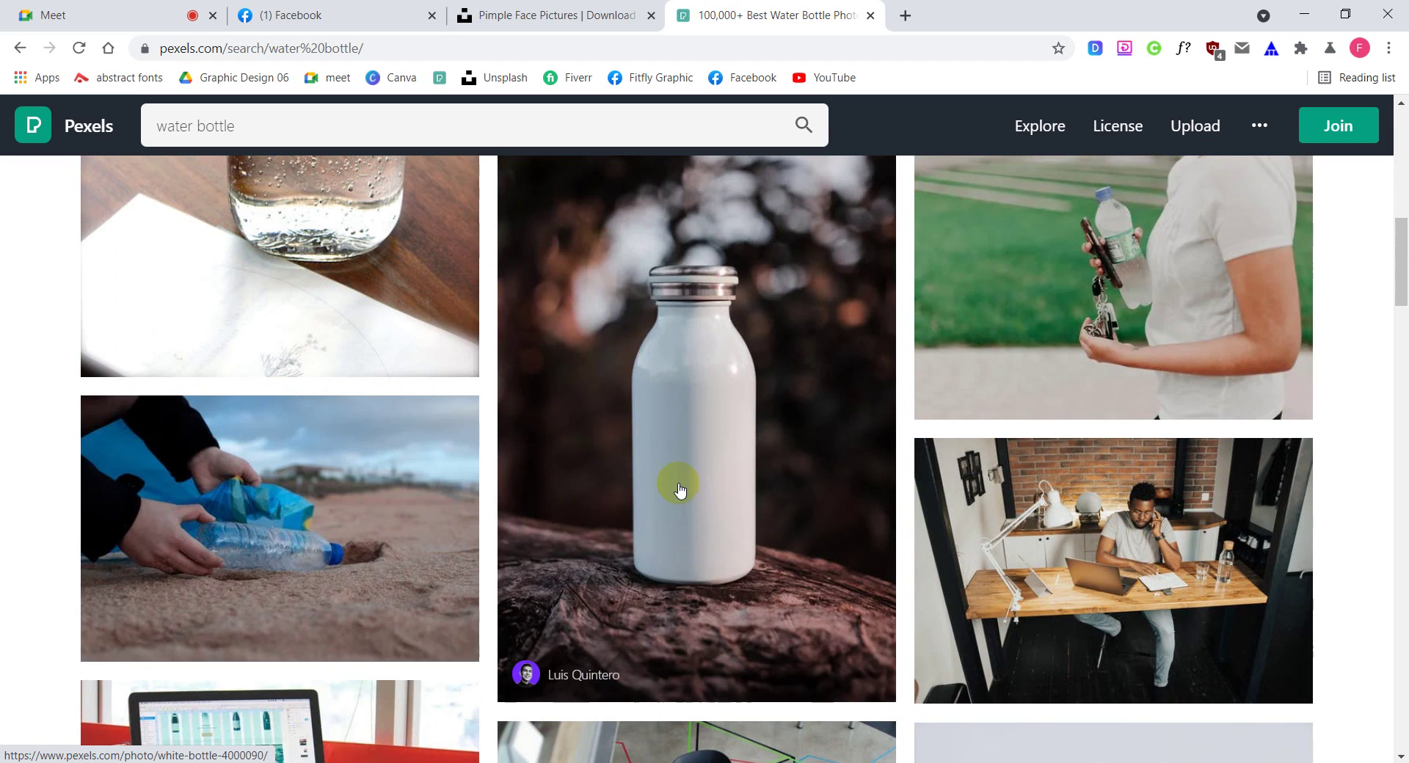
scroll(654, 352, "down", 5)
scroll(654, 353, "down", 10)
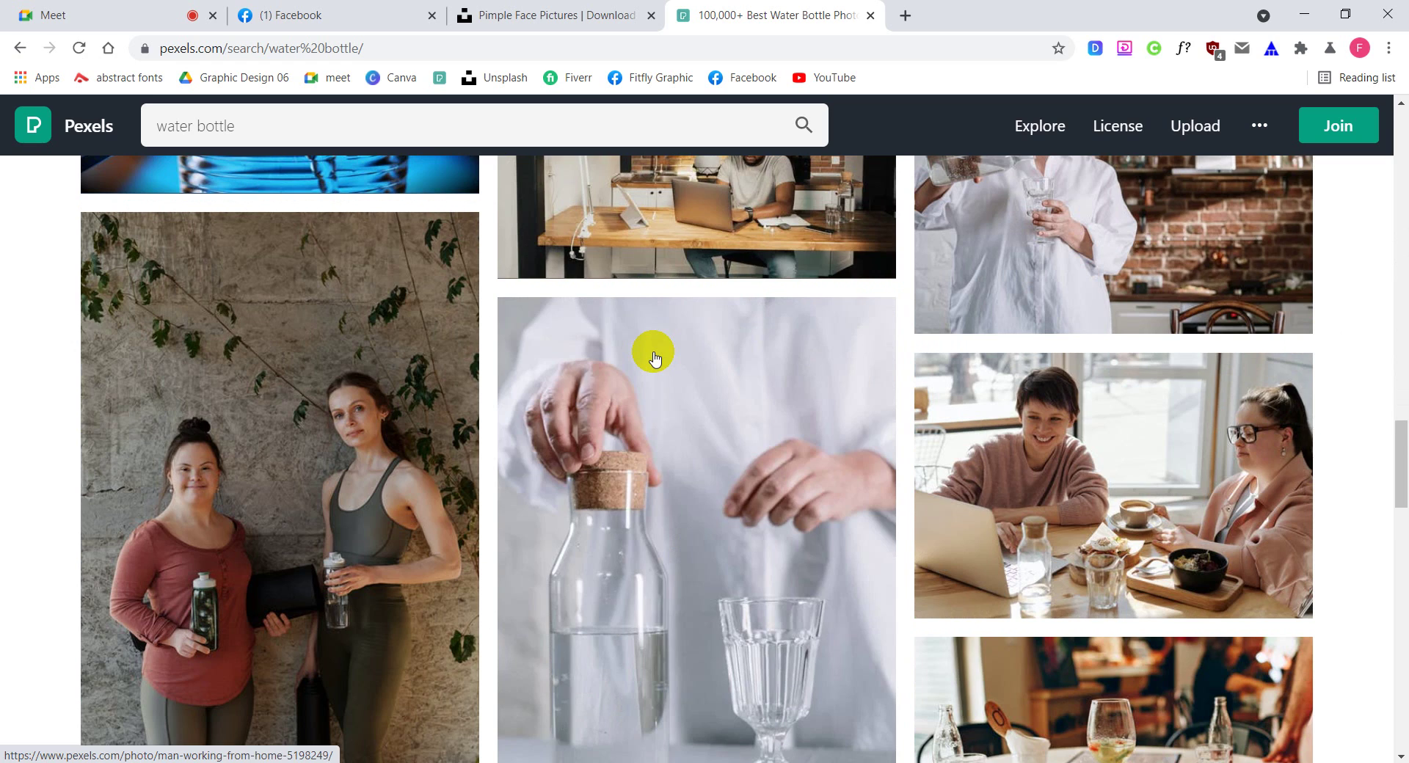
scroll(654, 357, "down", 4)
scroll(654, 358, "down", 15)
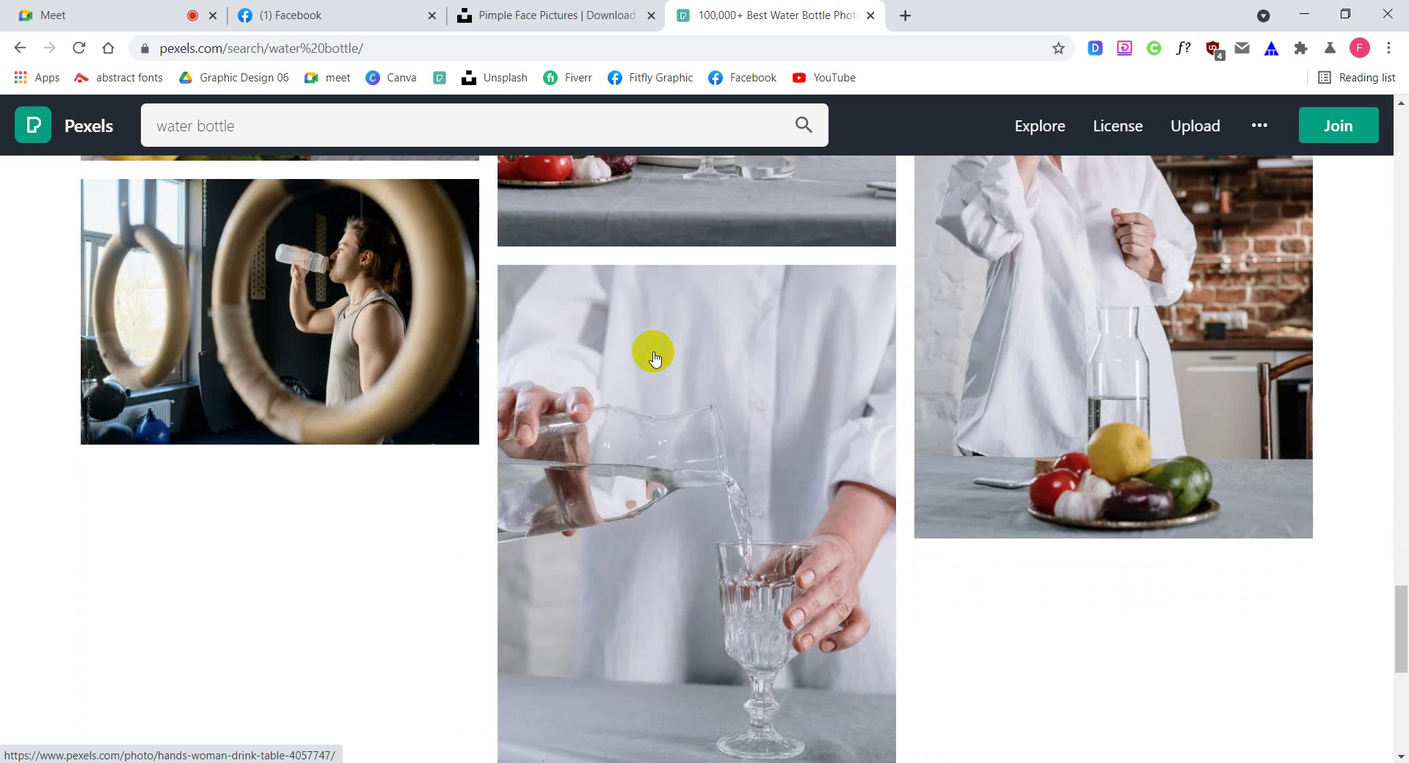
scroll(654, 358, "up", 1)
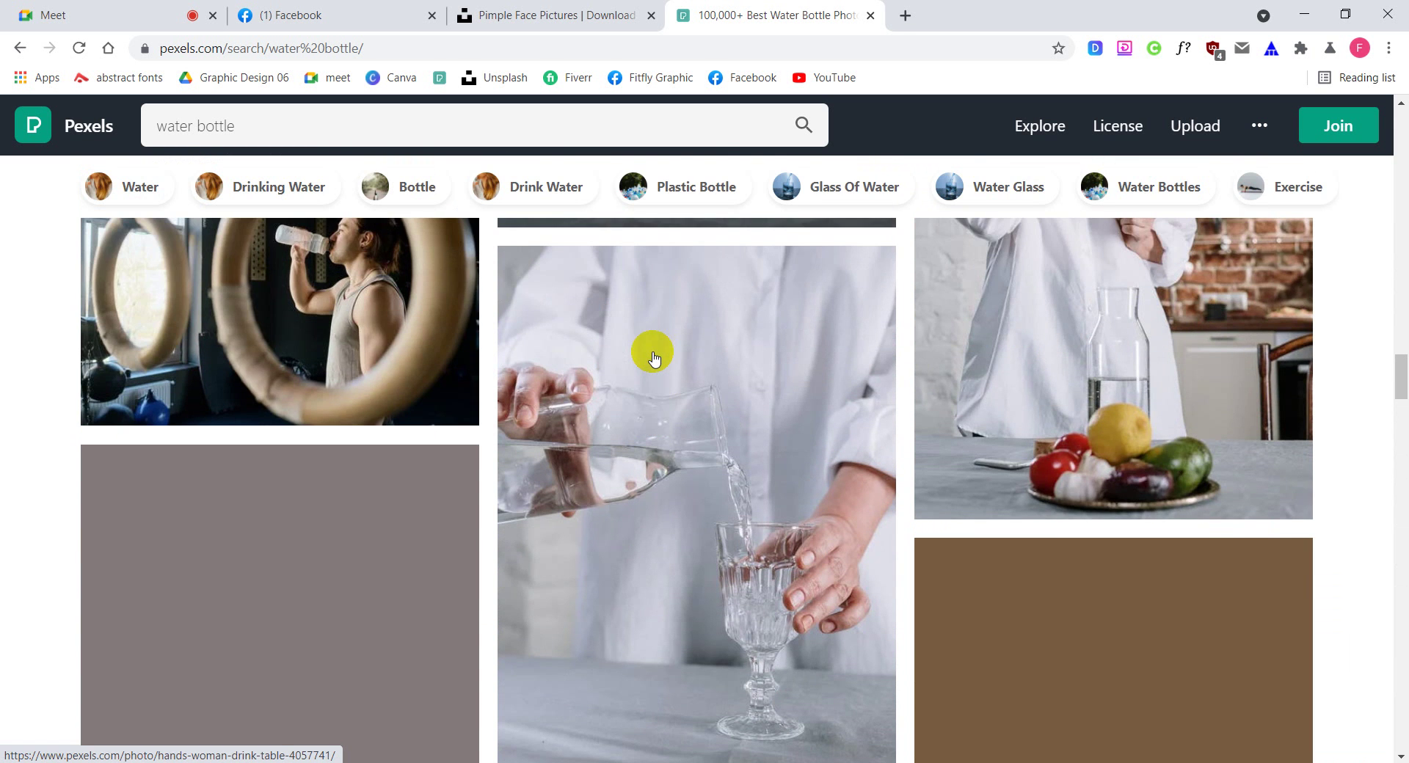
scroll(654, 358, "down", 15)
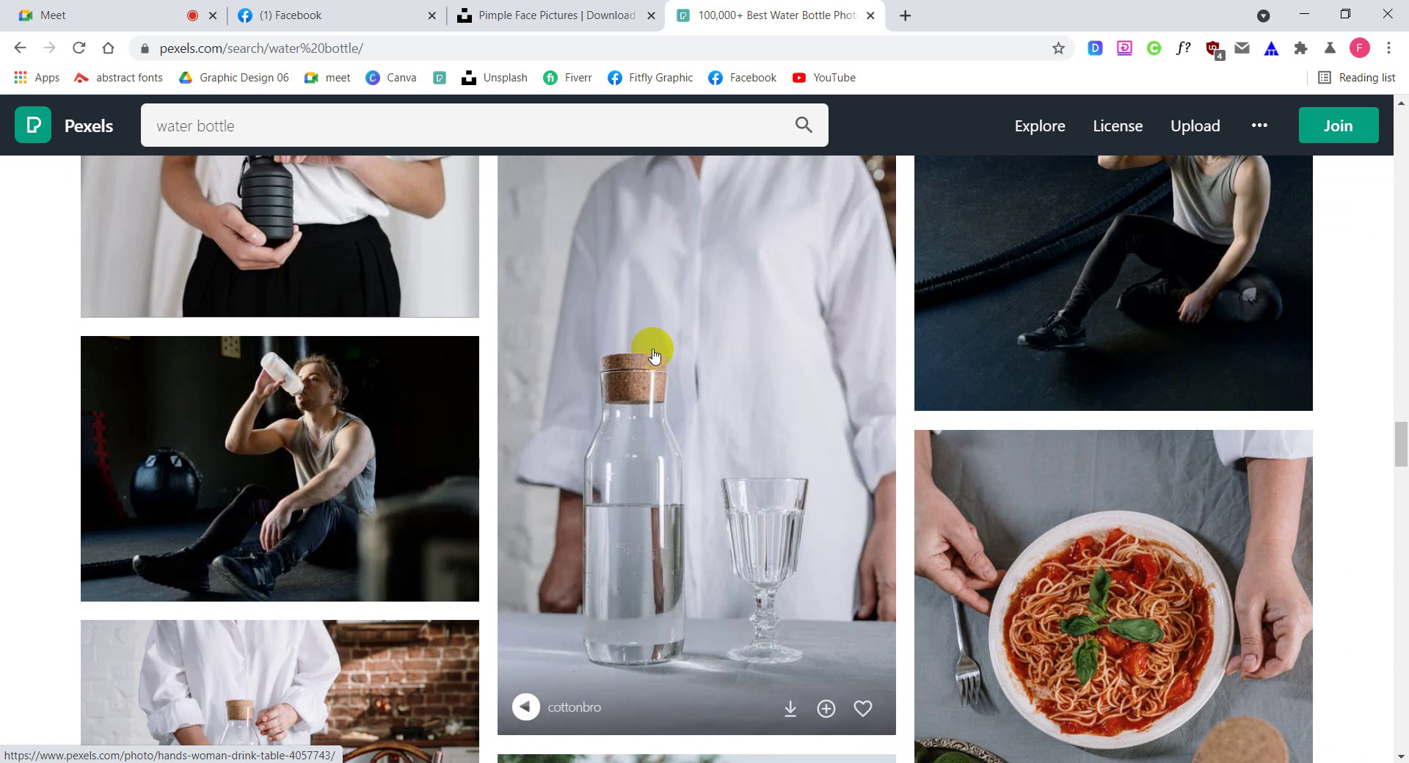
scroll(654, 355, "down", 12)
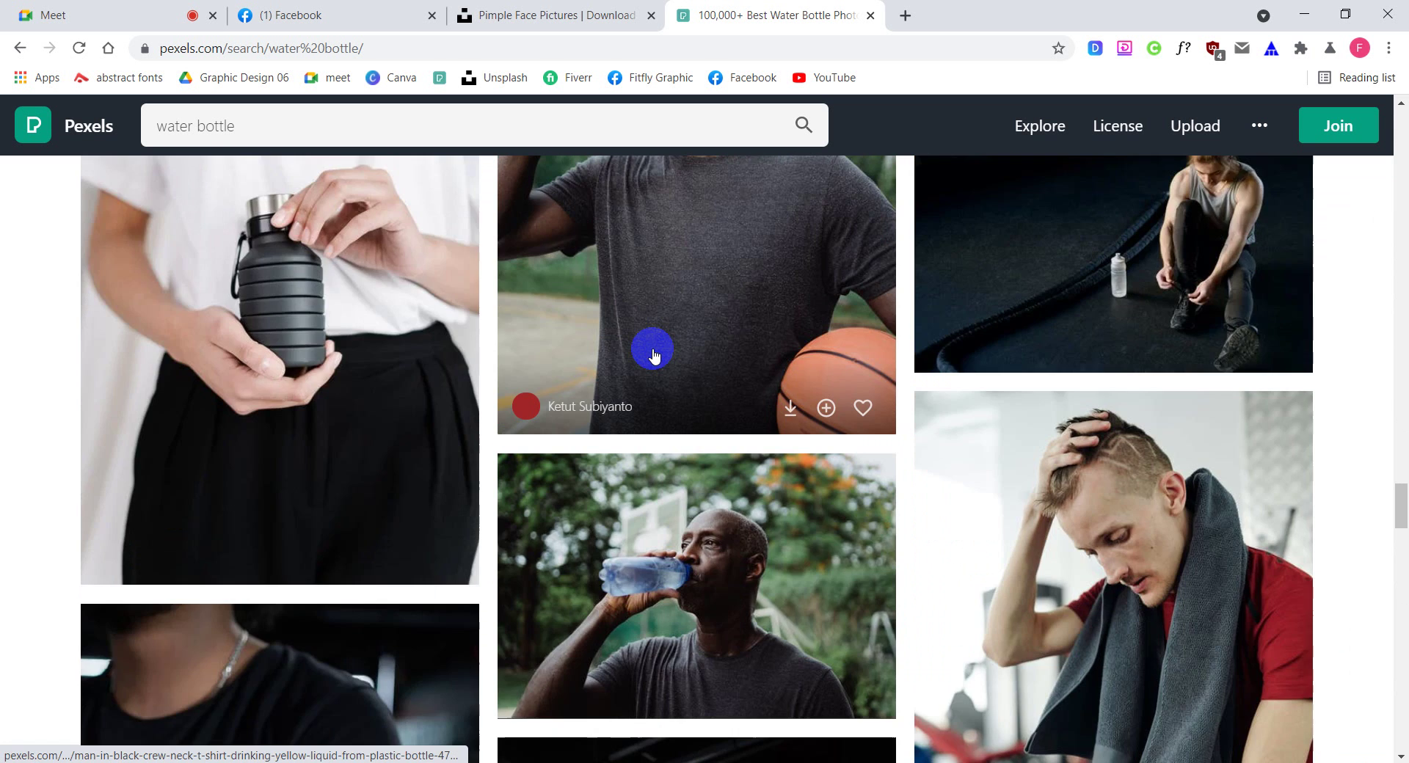
scroll(654, 356, "down", 4)
scroll(654, 355, "down", 2)
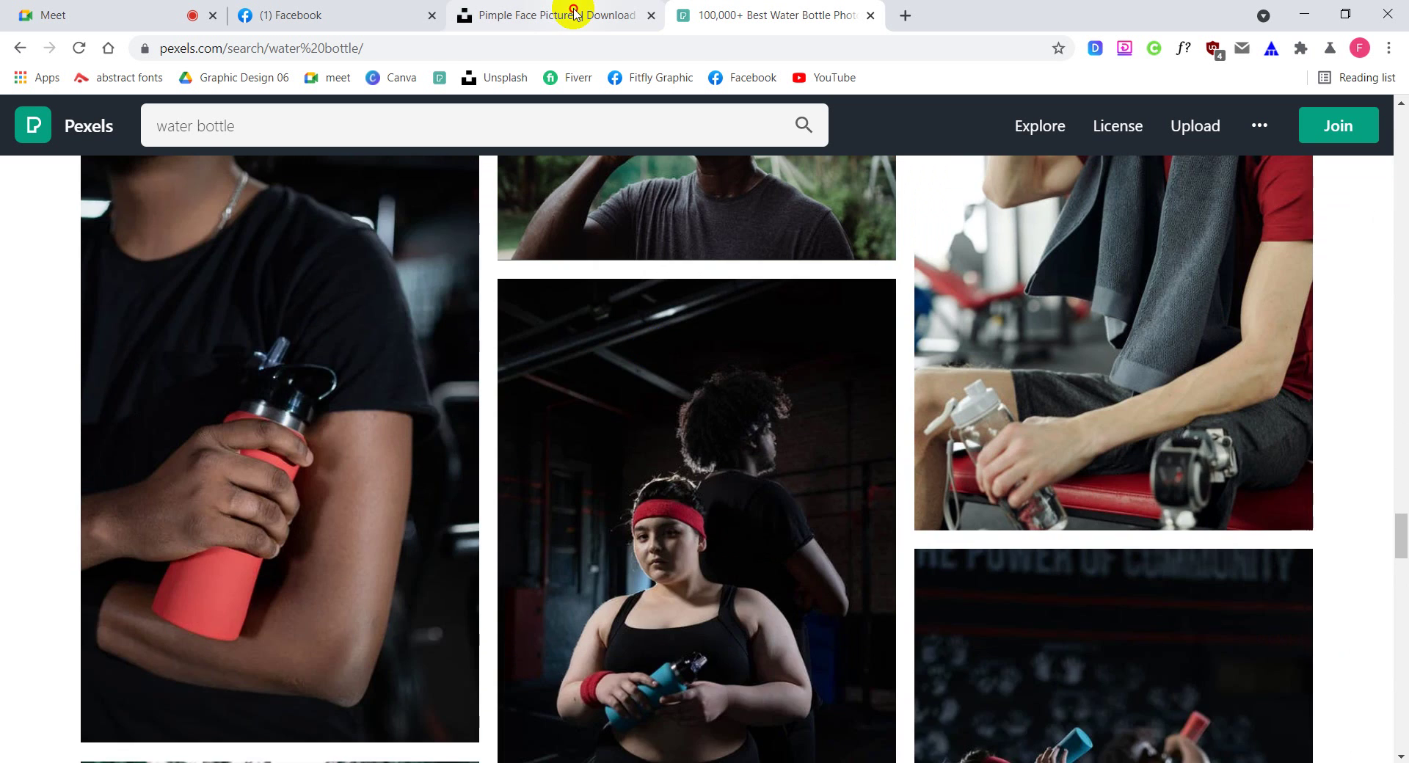
Try to reload the Unsplash pimple face results and clear the search text, and close that page
left_click(547, 14)
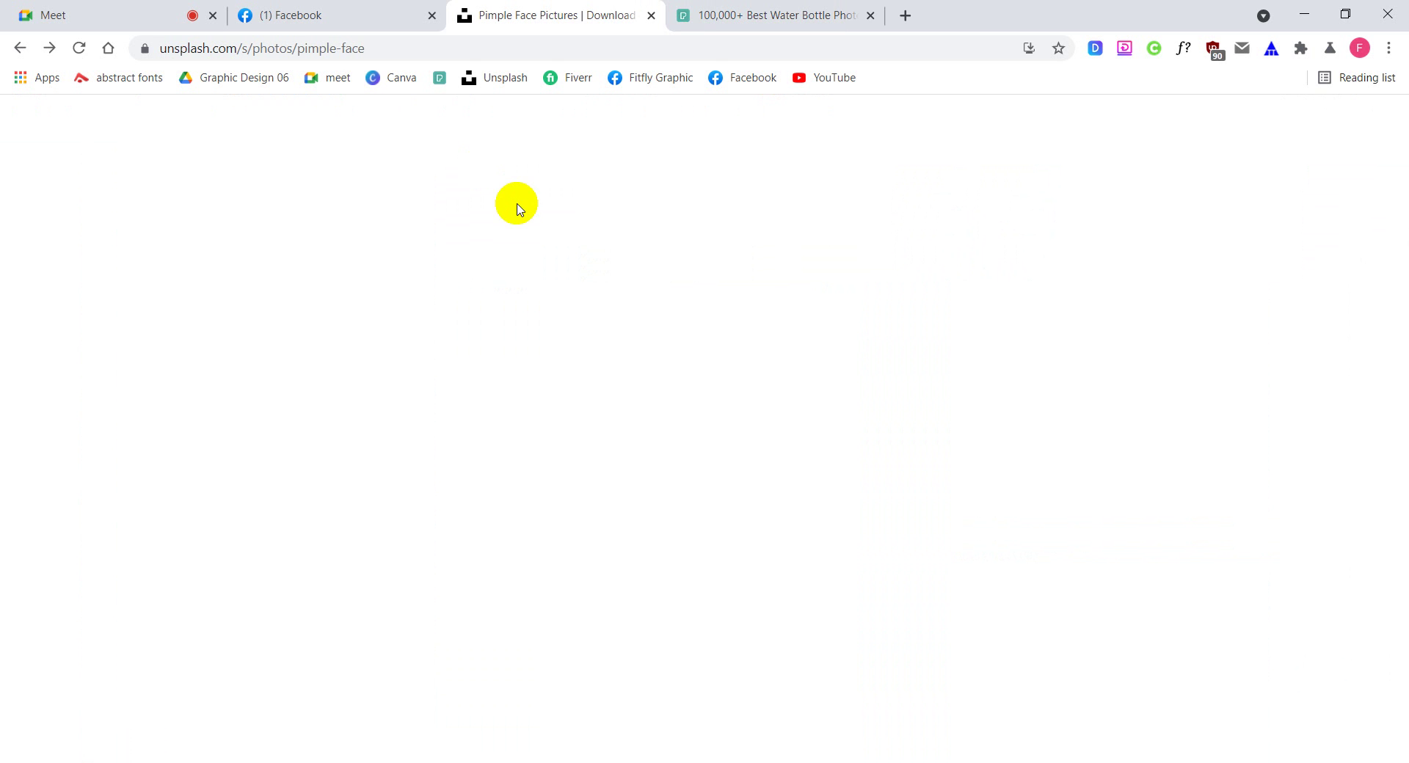
left_click(76, 45)
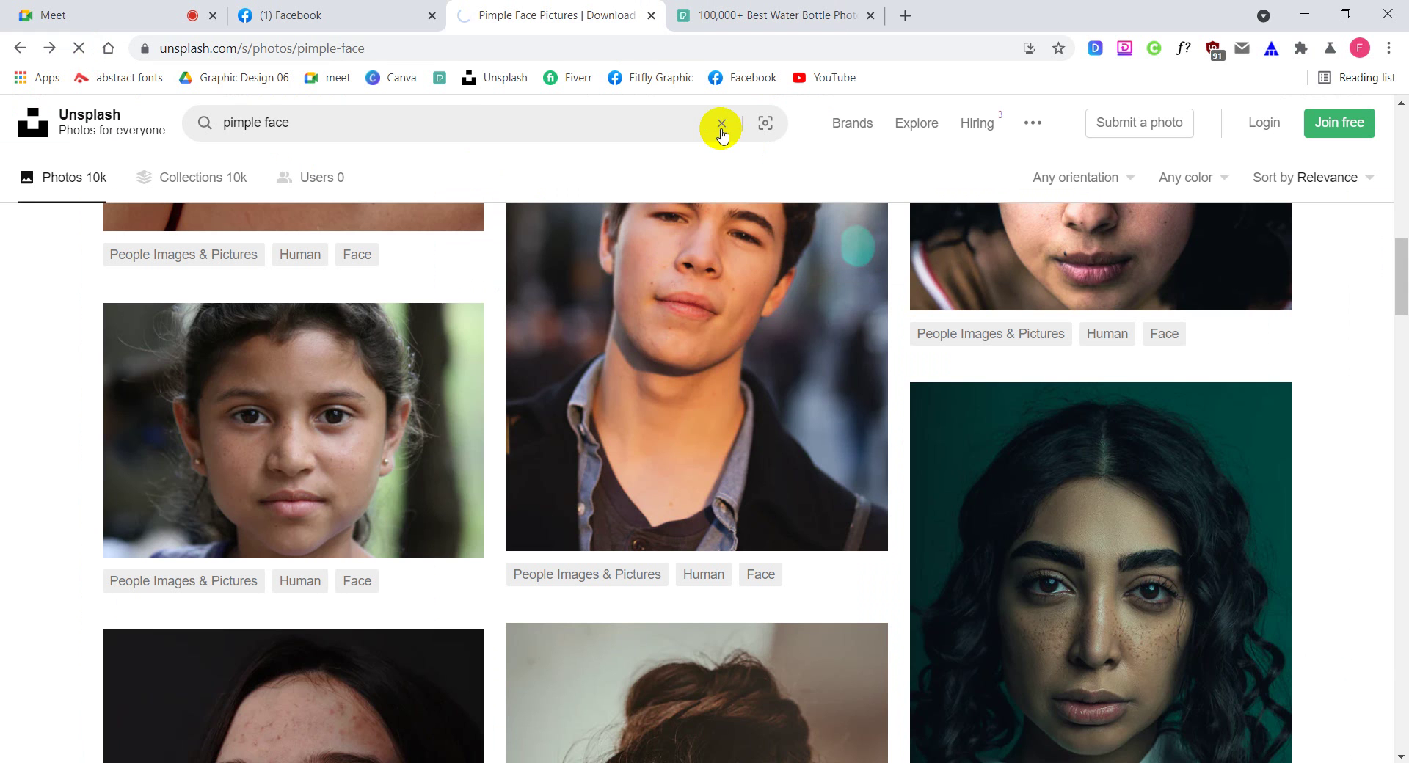
left_click(462, 129)
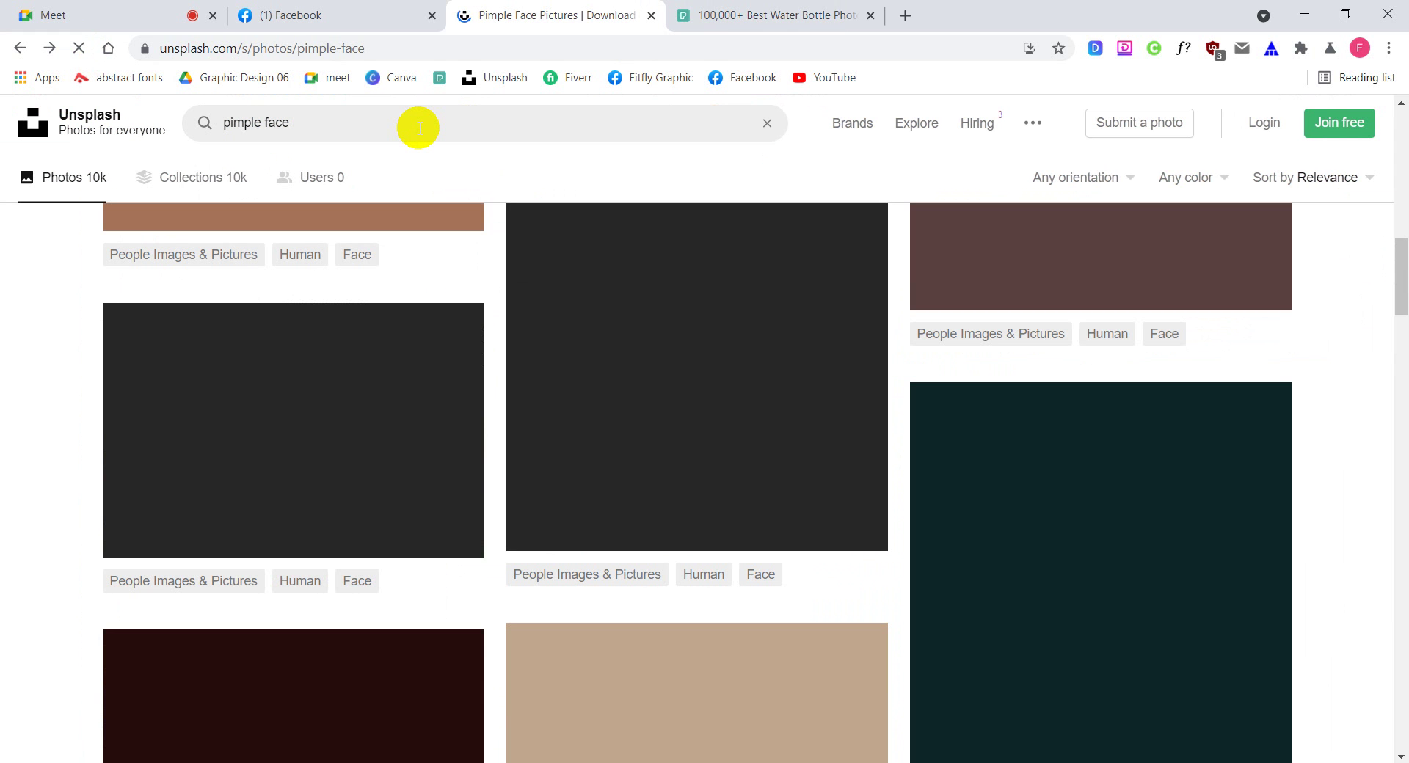
left_click(420, 129)
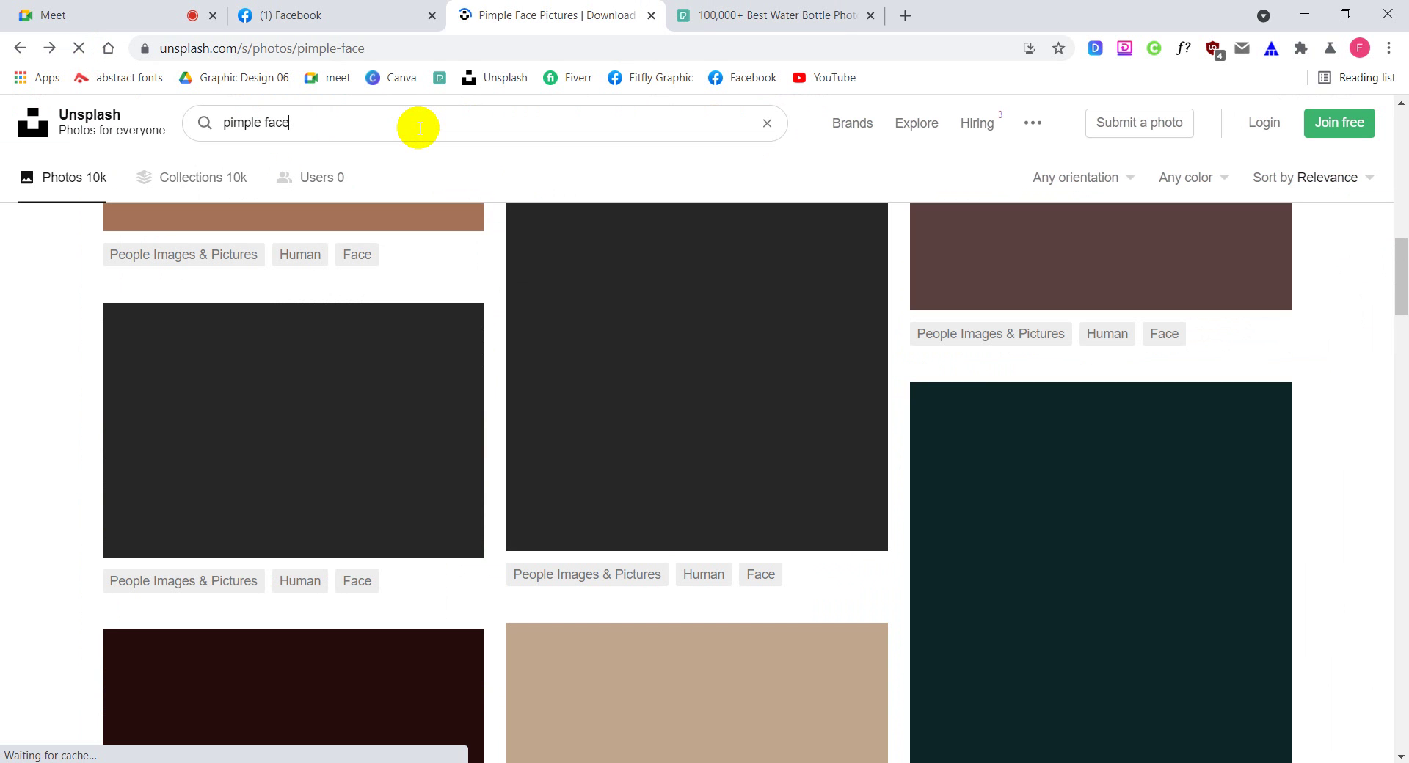
key("ctrl+a")
key("BackSpace")
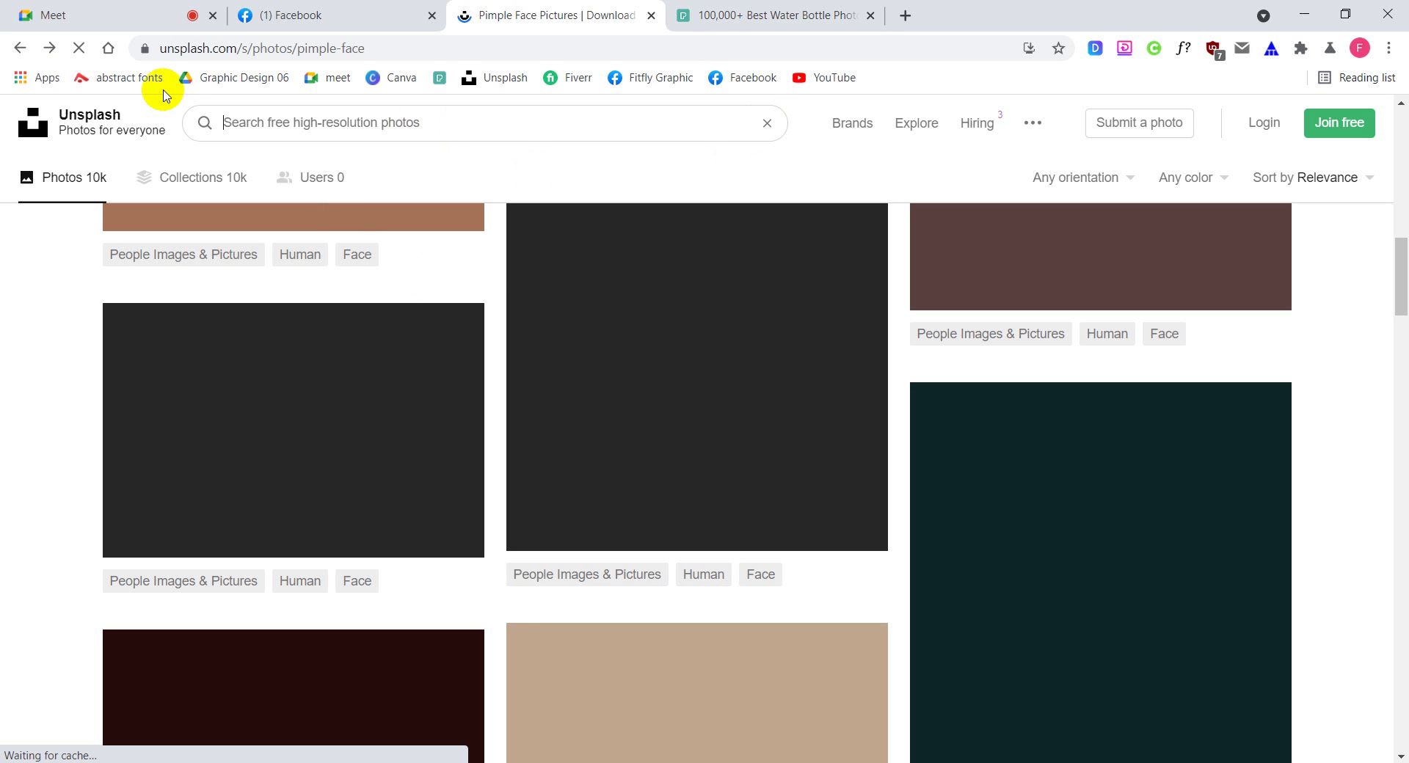
left_click(80, 51)
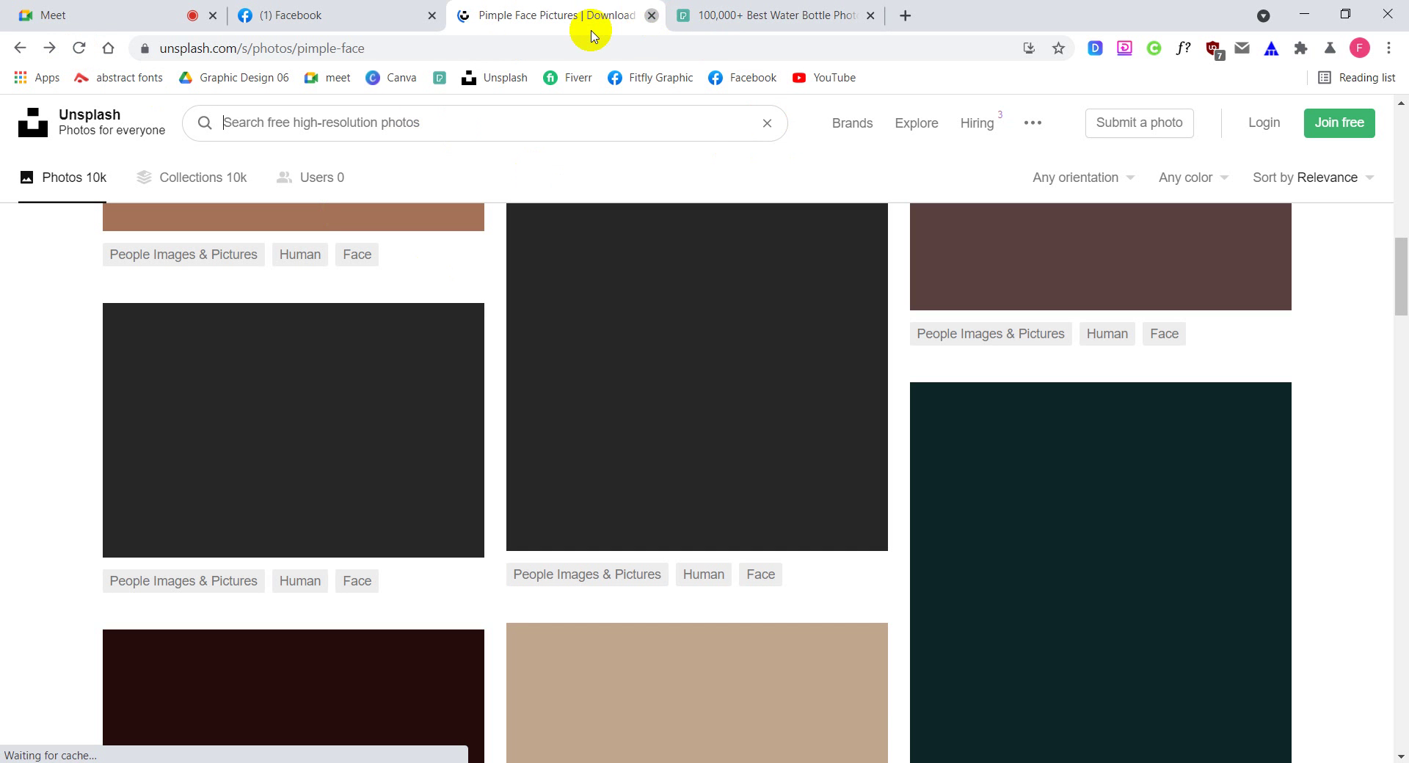
left_click(651, 16)
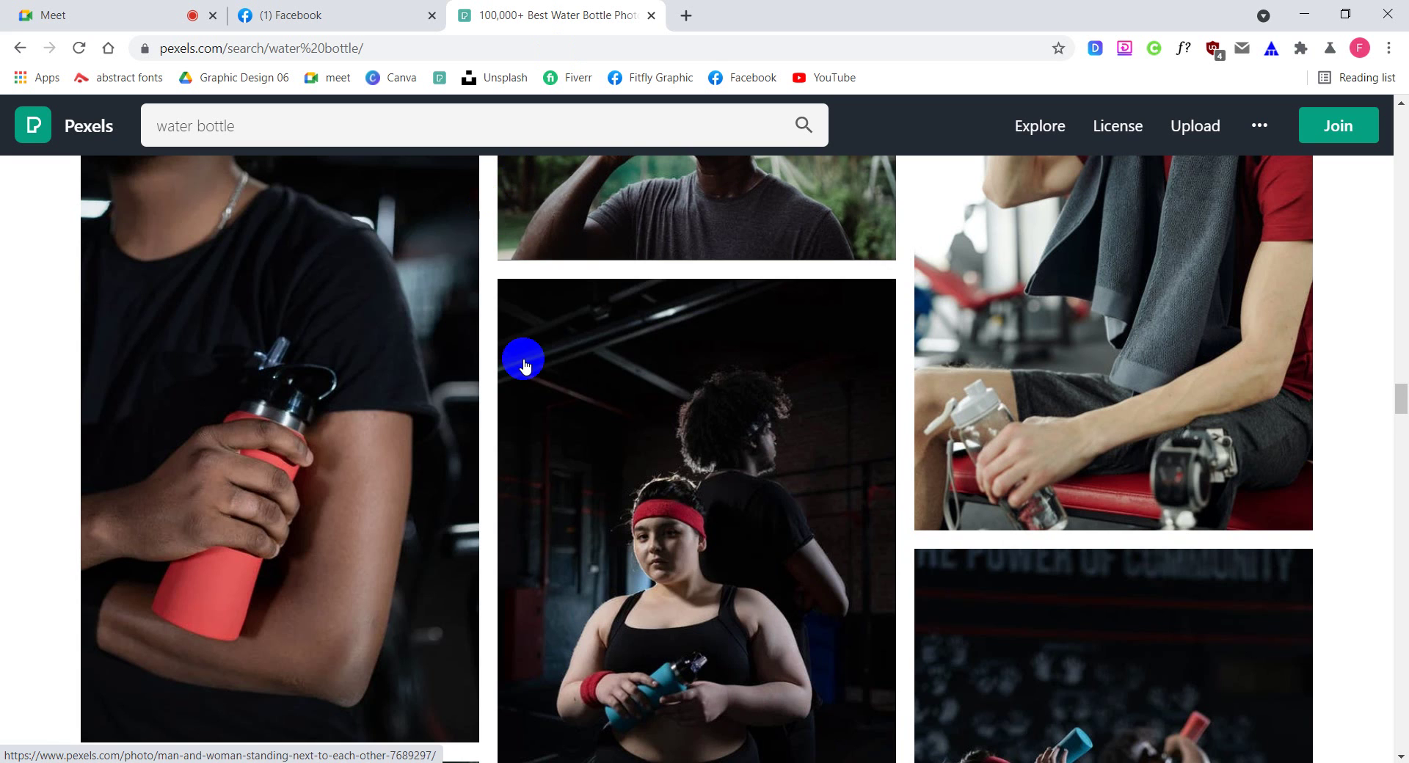
Open the Pexels living-room photo with a laptop and water bottle on the table, view its download sizes, and close it without downloading
scroll(525, 365, "down", 12)
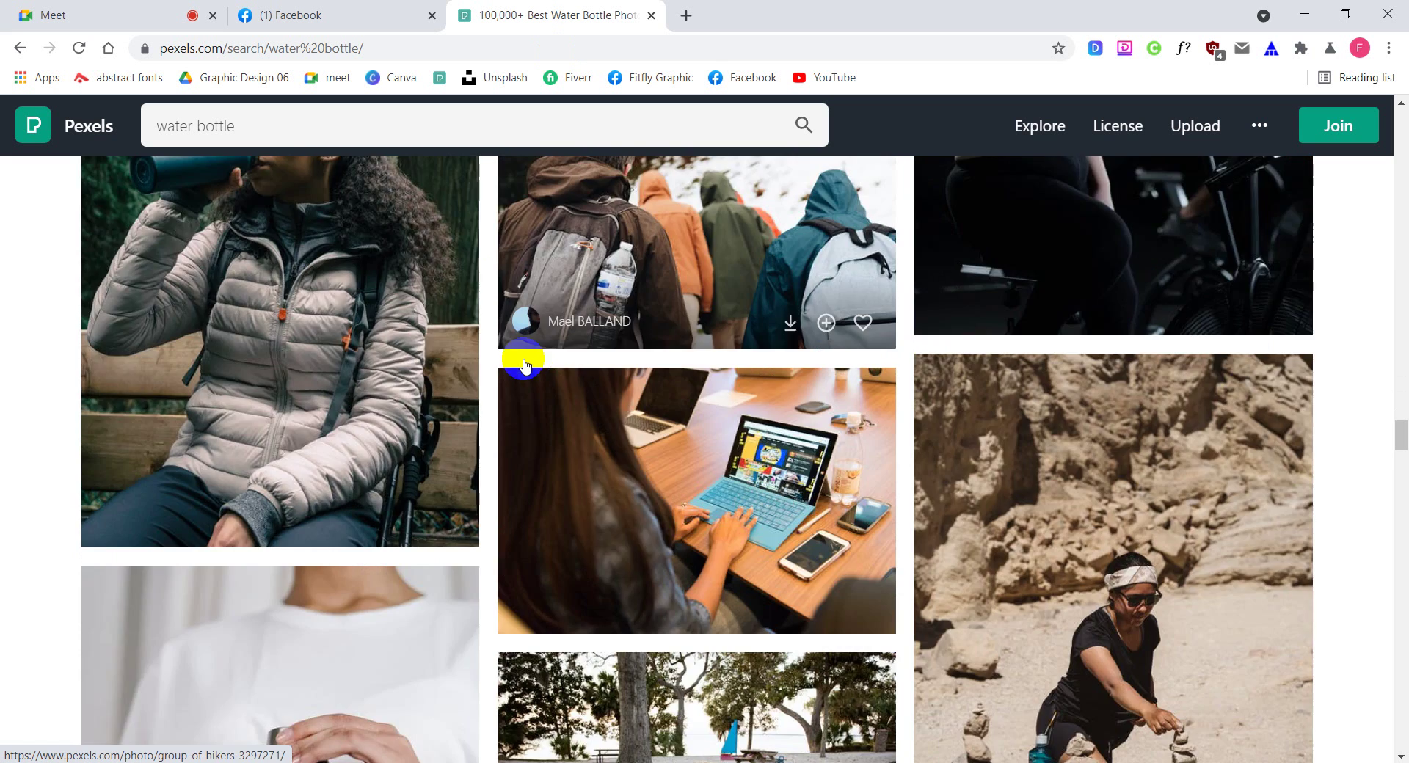
scroll(524, 365, "down", 8)
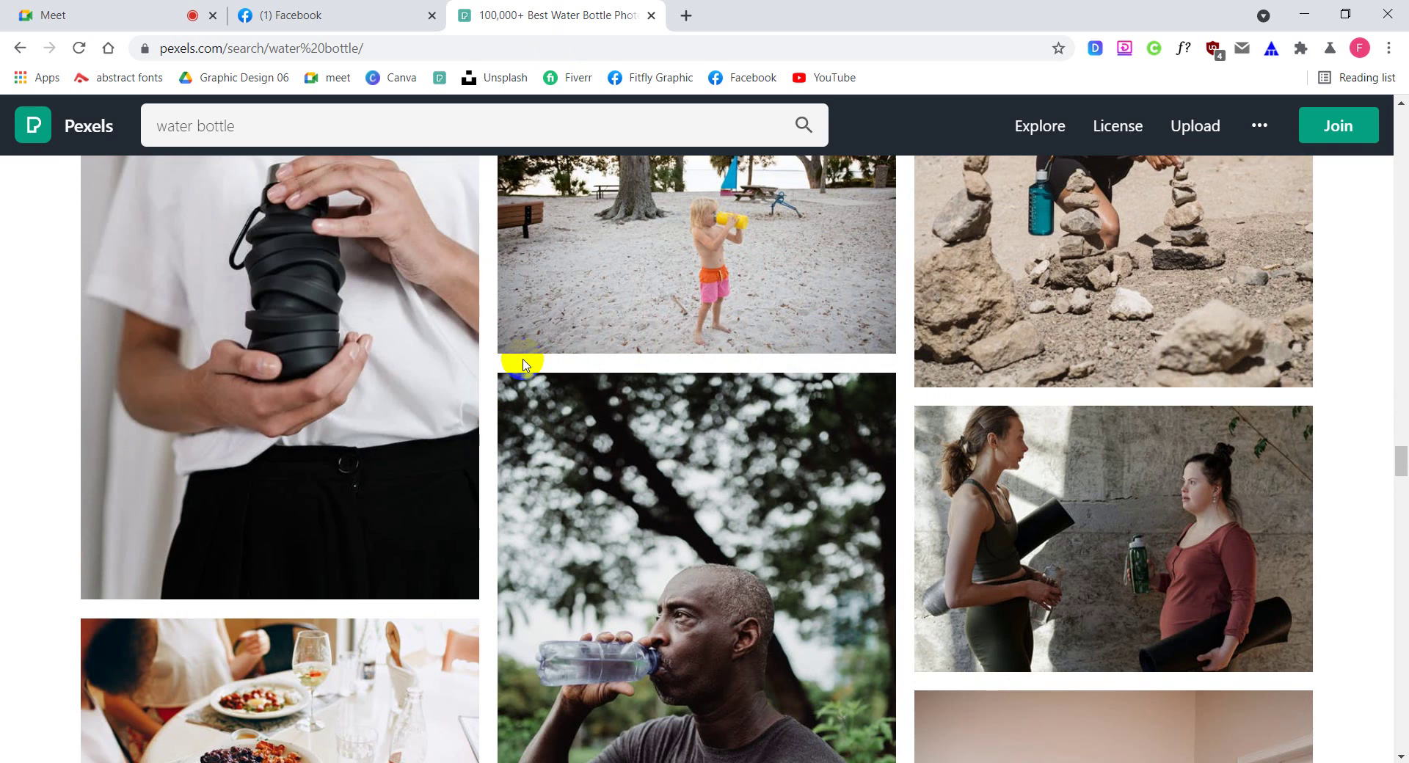
scroll(524, 365, "down", 7)
scroll(524, 365, "down", 3)
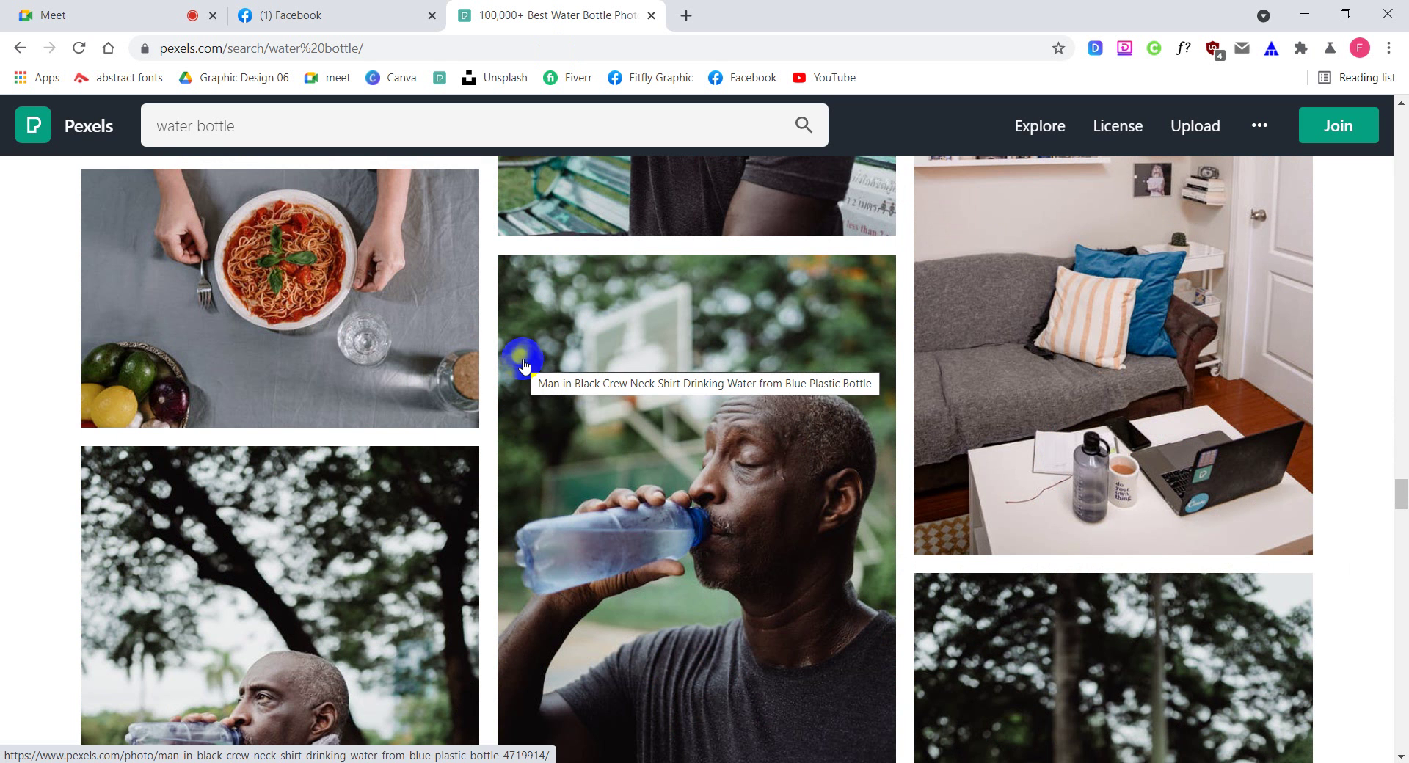
scroll(521, 358, "down", 1)
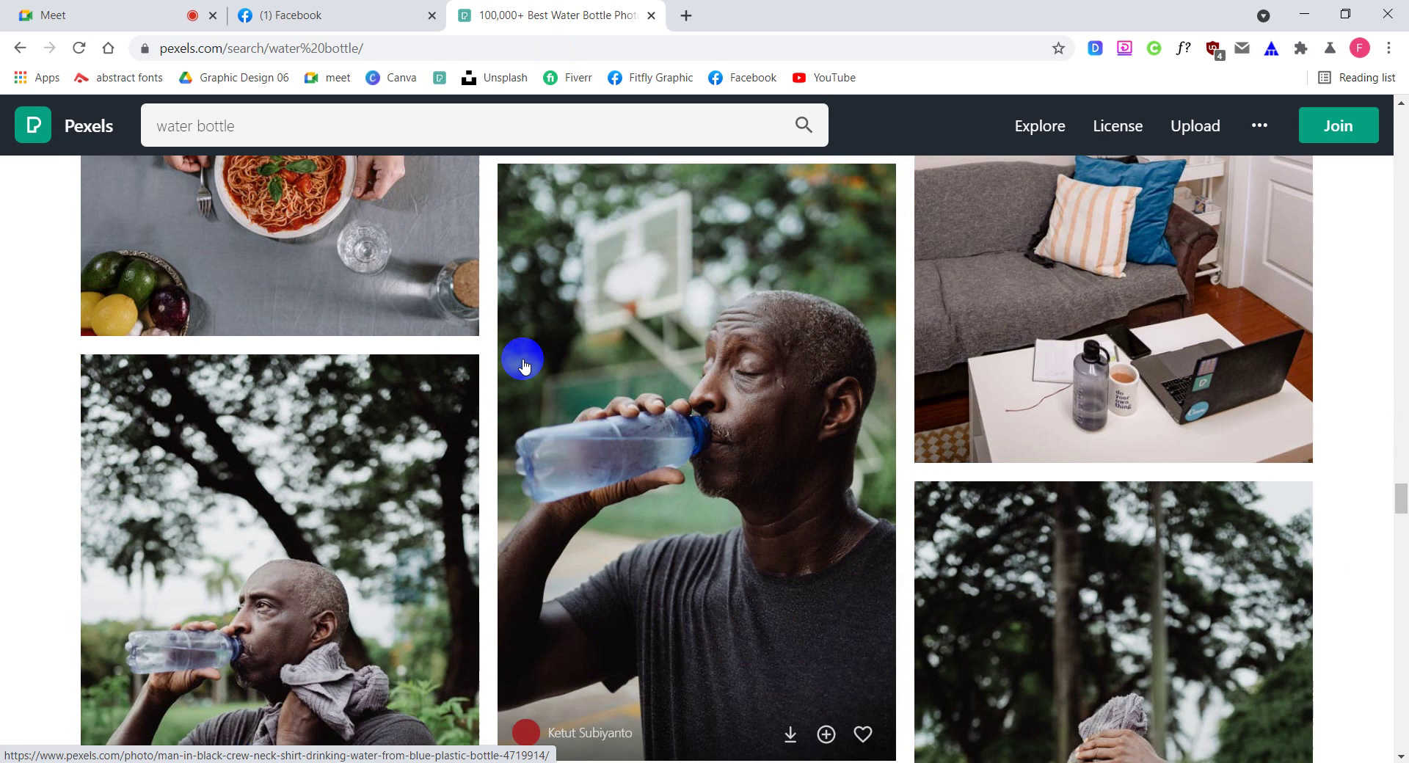
scroll(529, 355, "up", 3)
left_click(1149, 380)
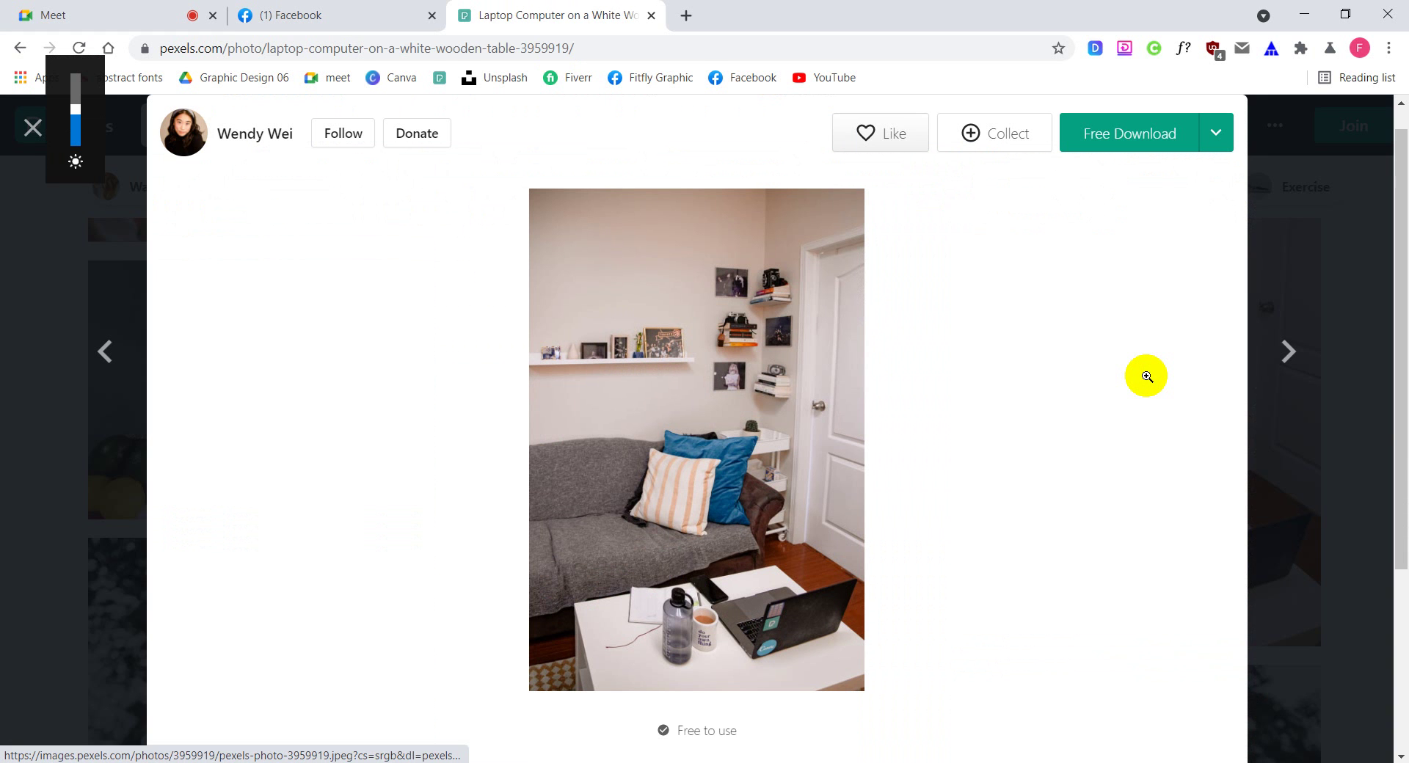
key("XF86MonBrightnessDown")
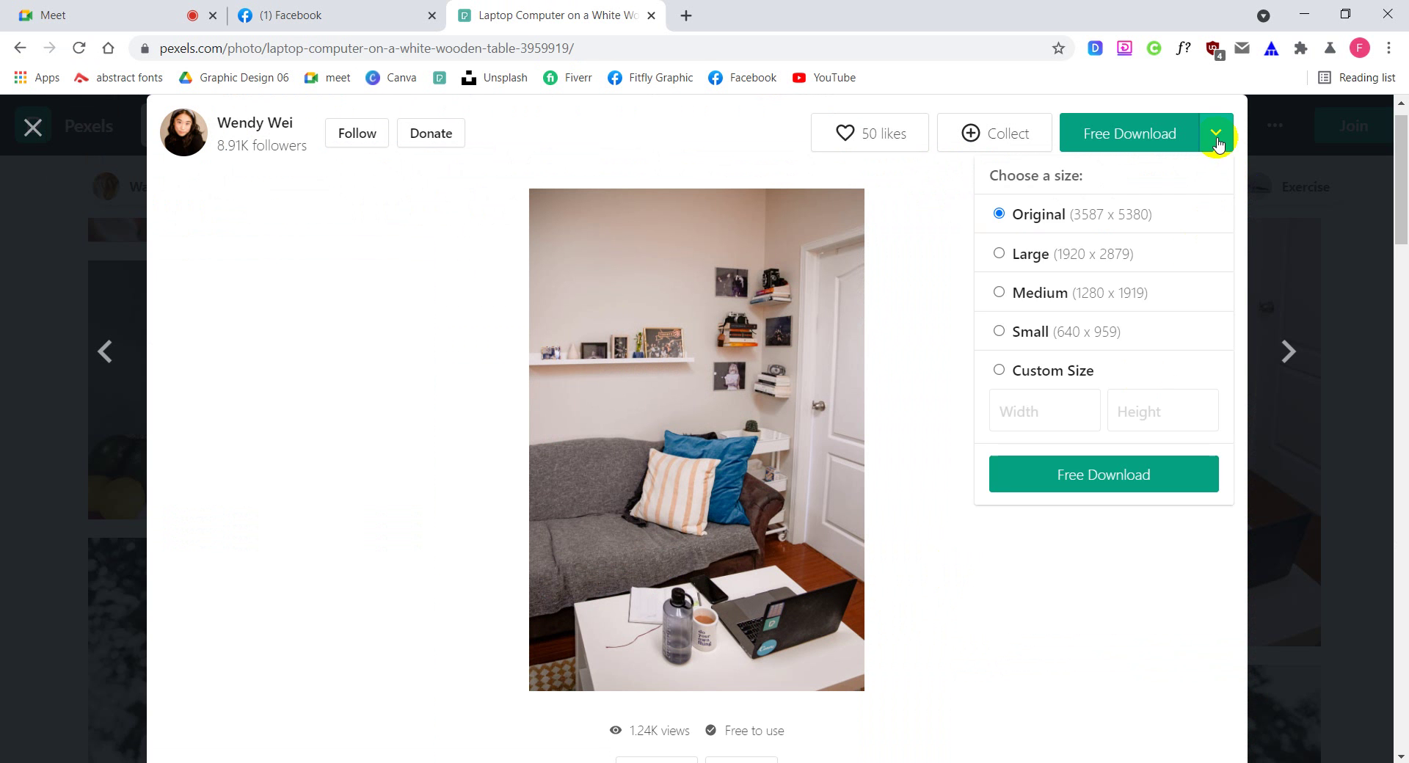
left_click(32, 126)
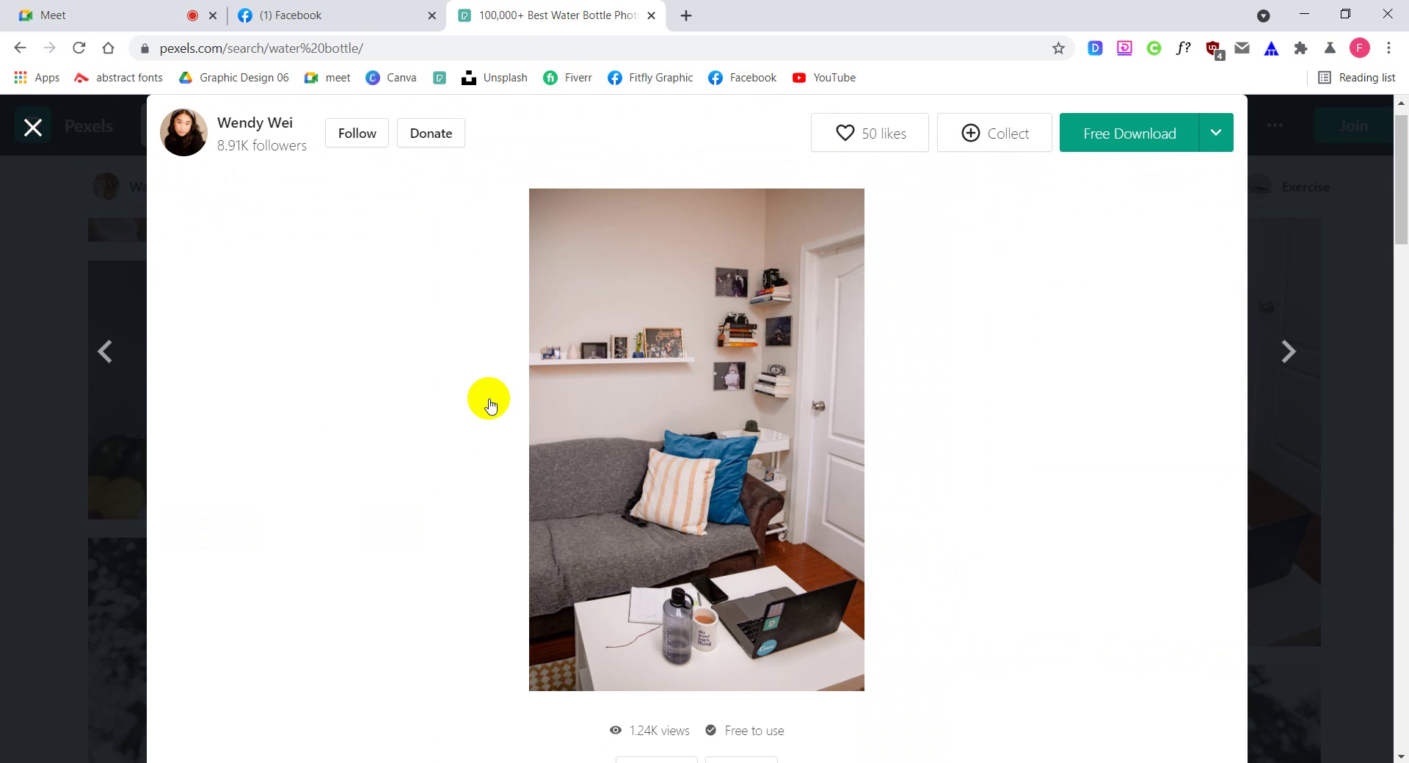
Browse further through the Pexels water bottle results for a photo suitable for editing
scroll(490, 403, "down", 15)
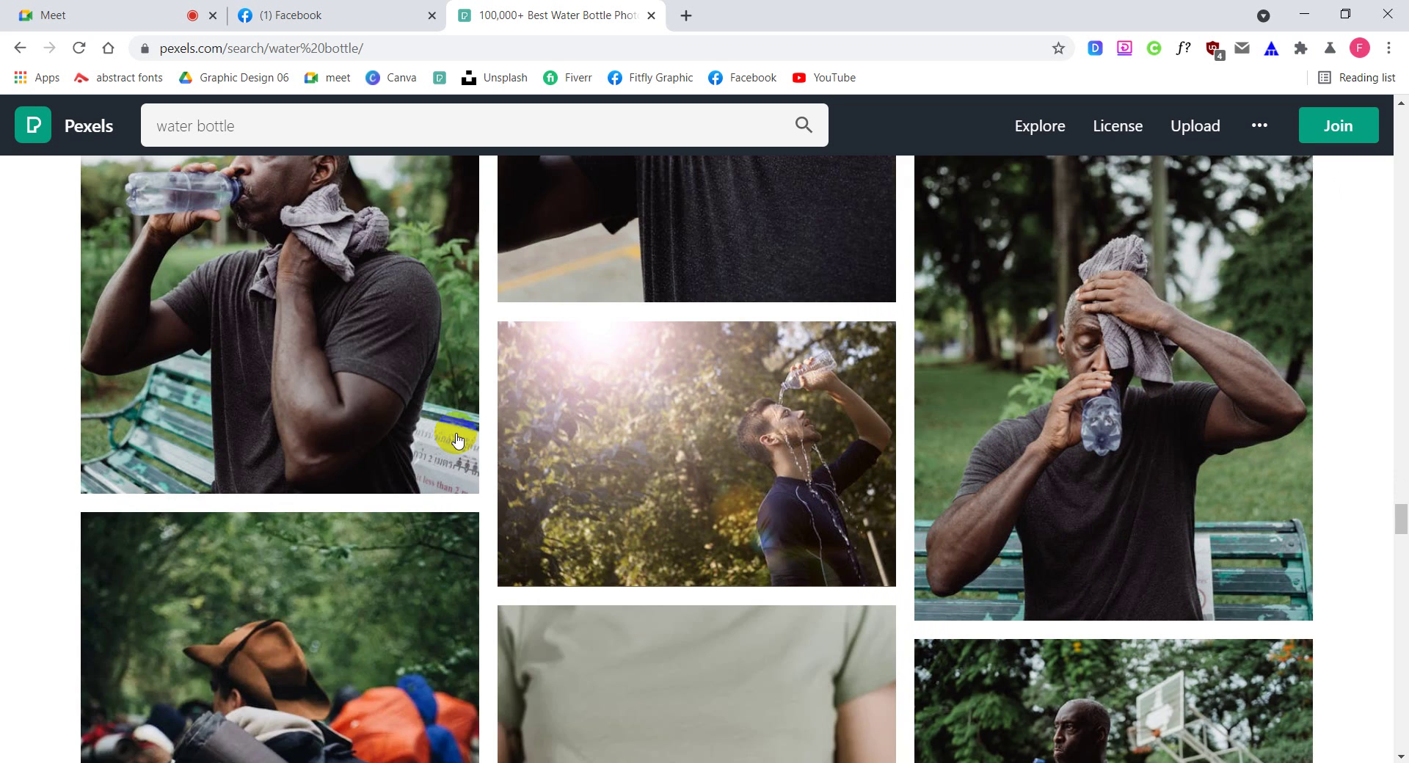
scroll(457, 438, "down", 12)
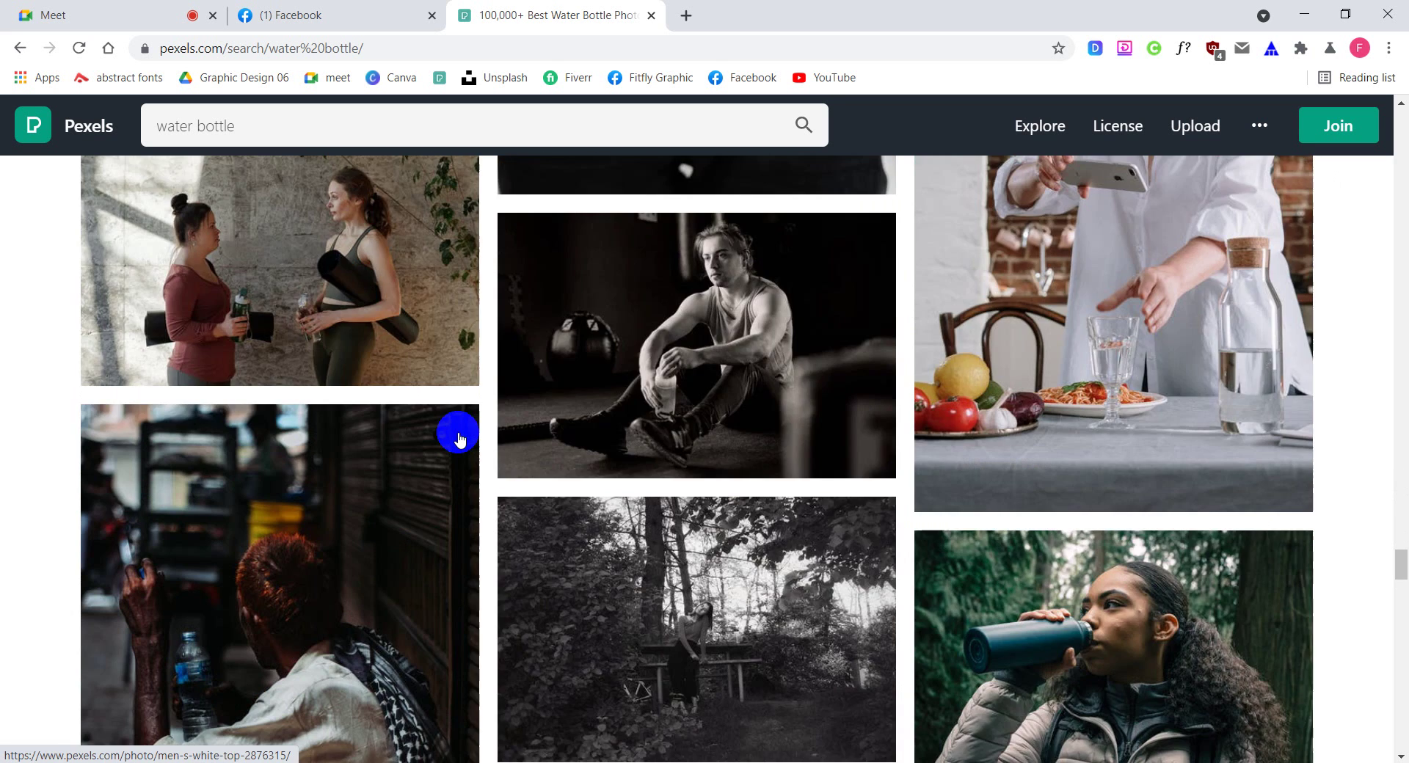
scroll(461, 438, "down", 7)
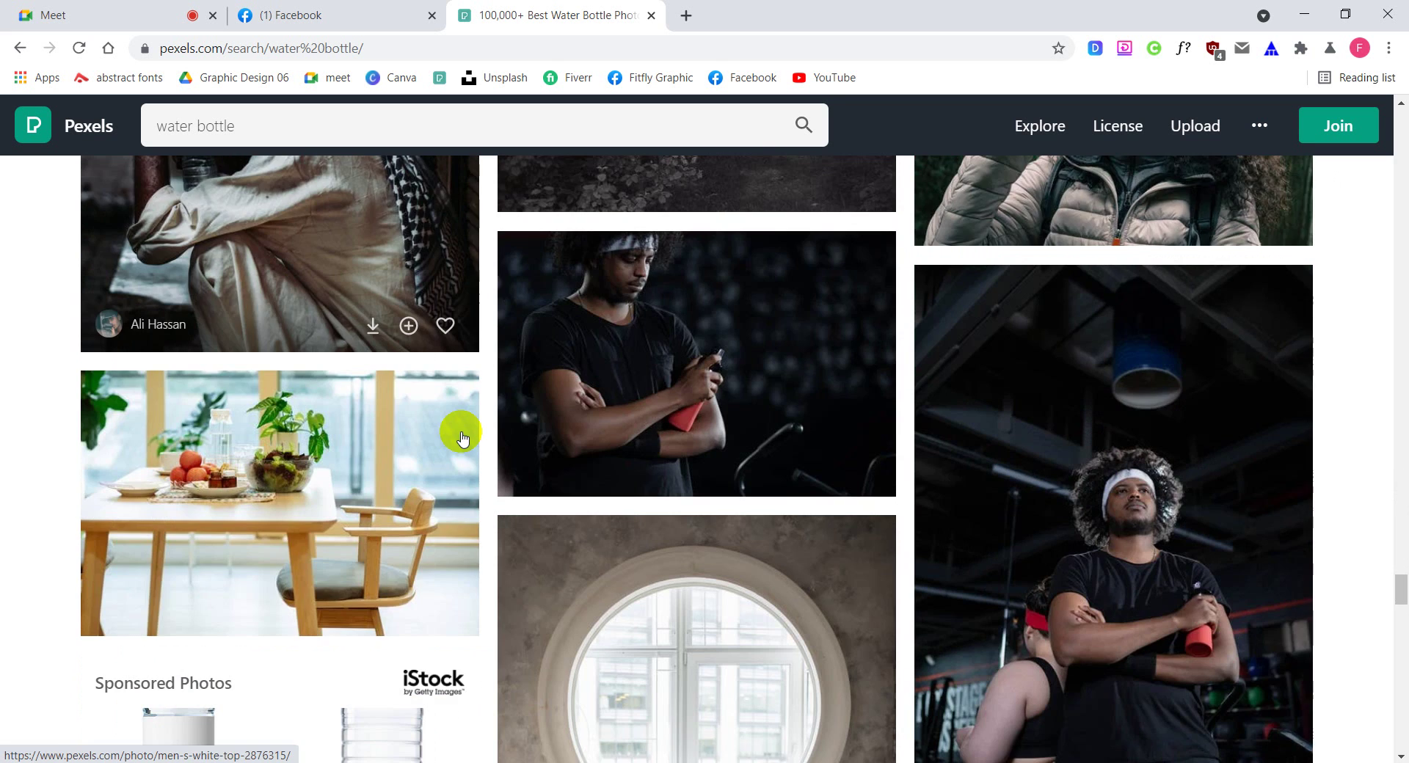
scroll(461, 439, "down", 10)
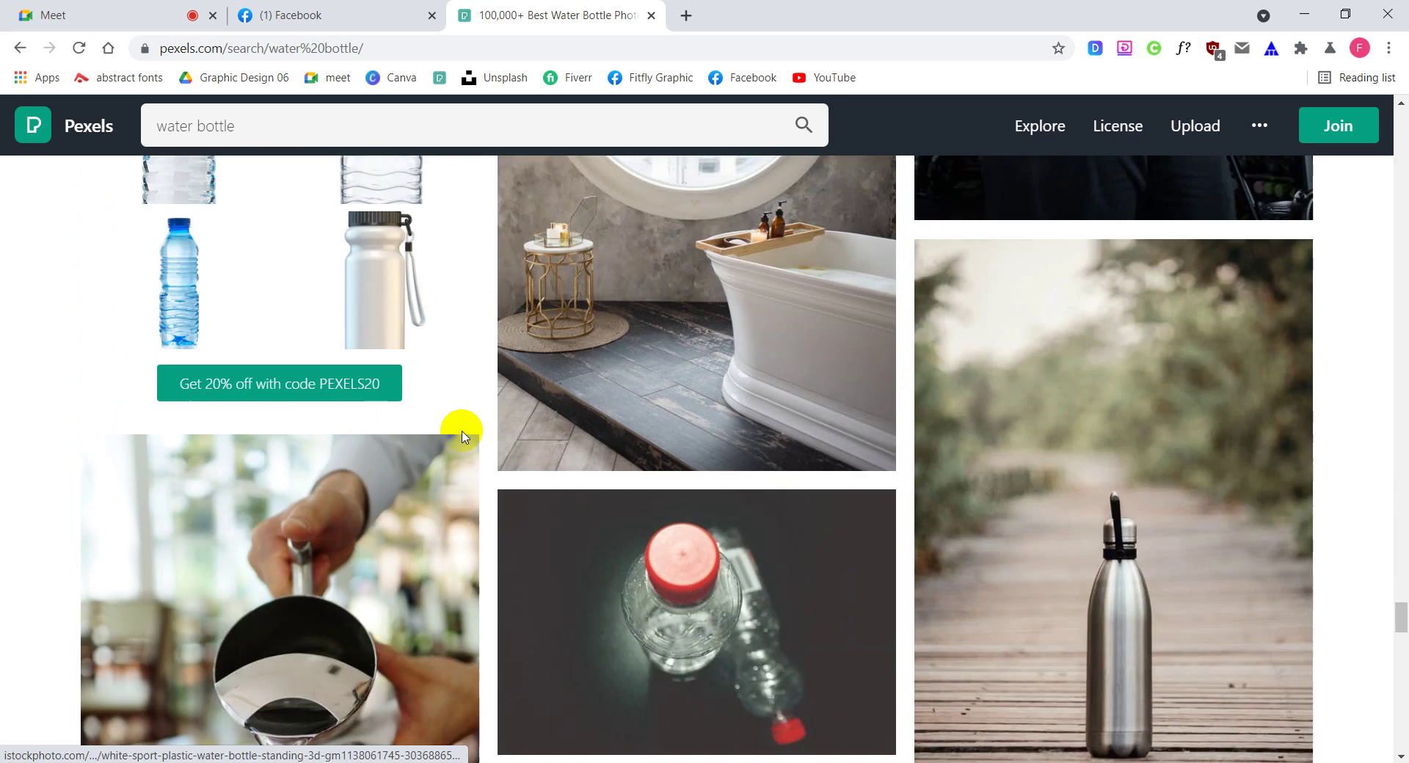
scroll(462, 436, "down", 6)
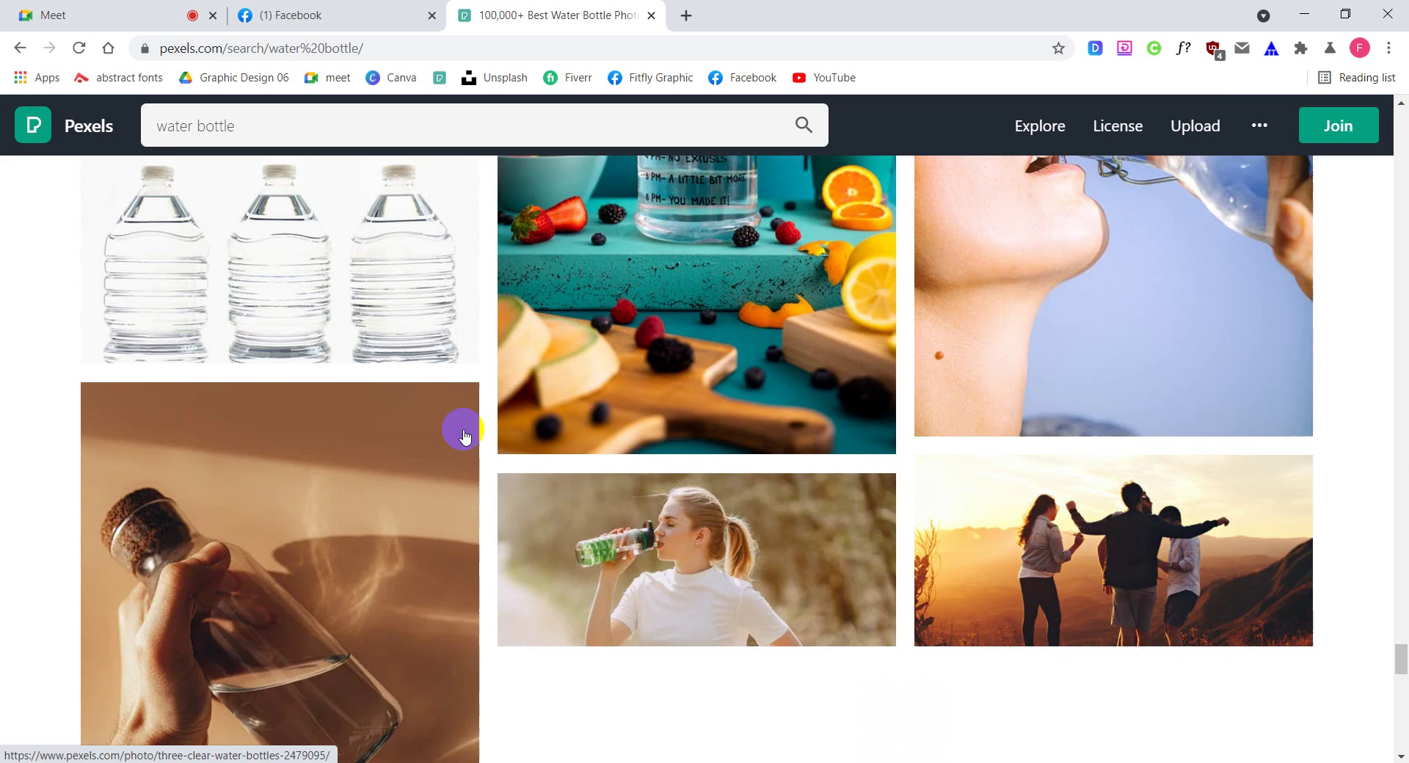
scroll(464, 435, "down", 20)
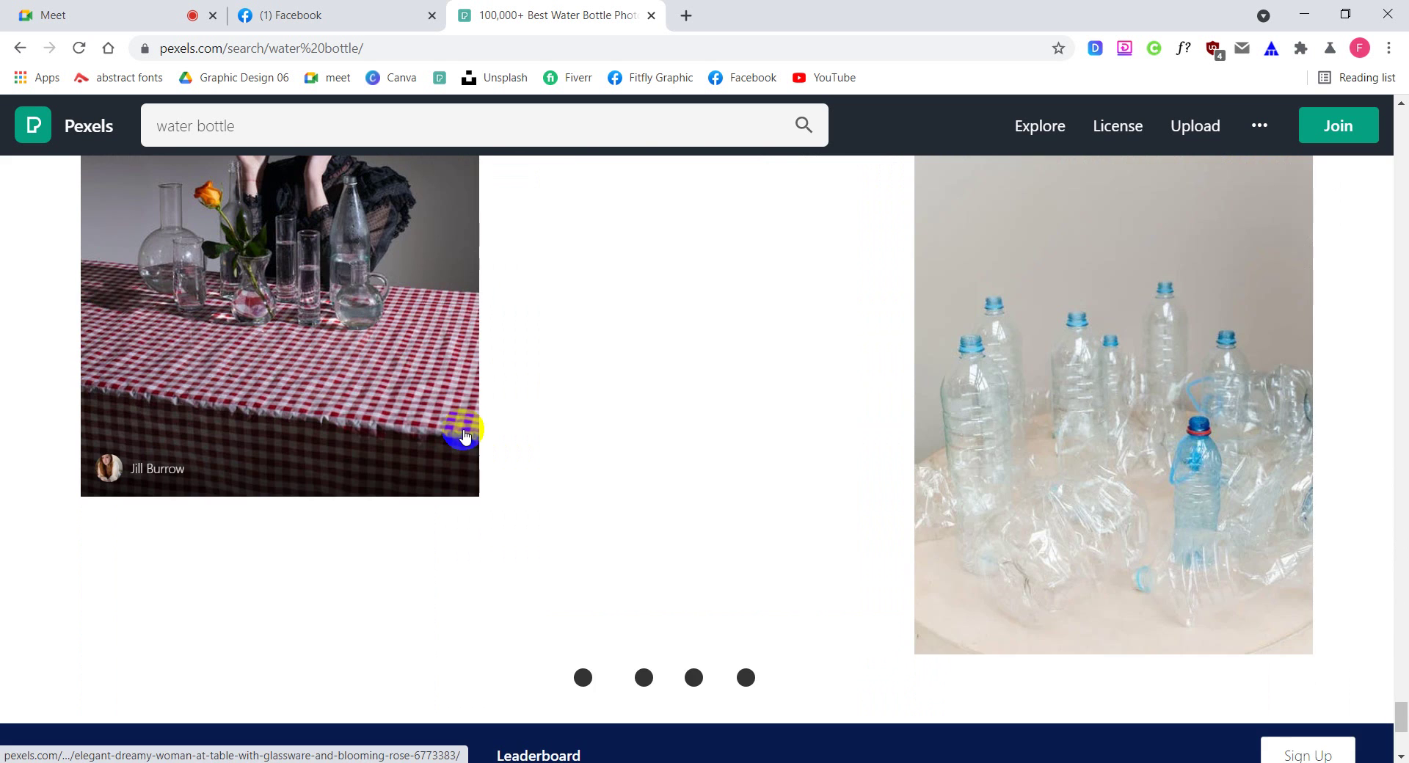
scroll(464, 435, "up", 1)
scroll(464, 435, "up", 8)
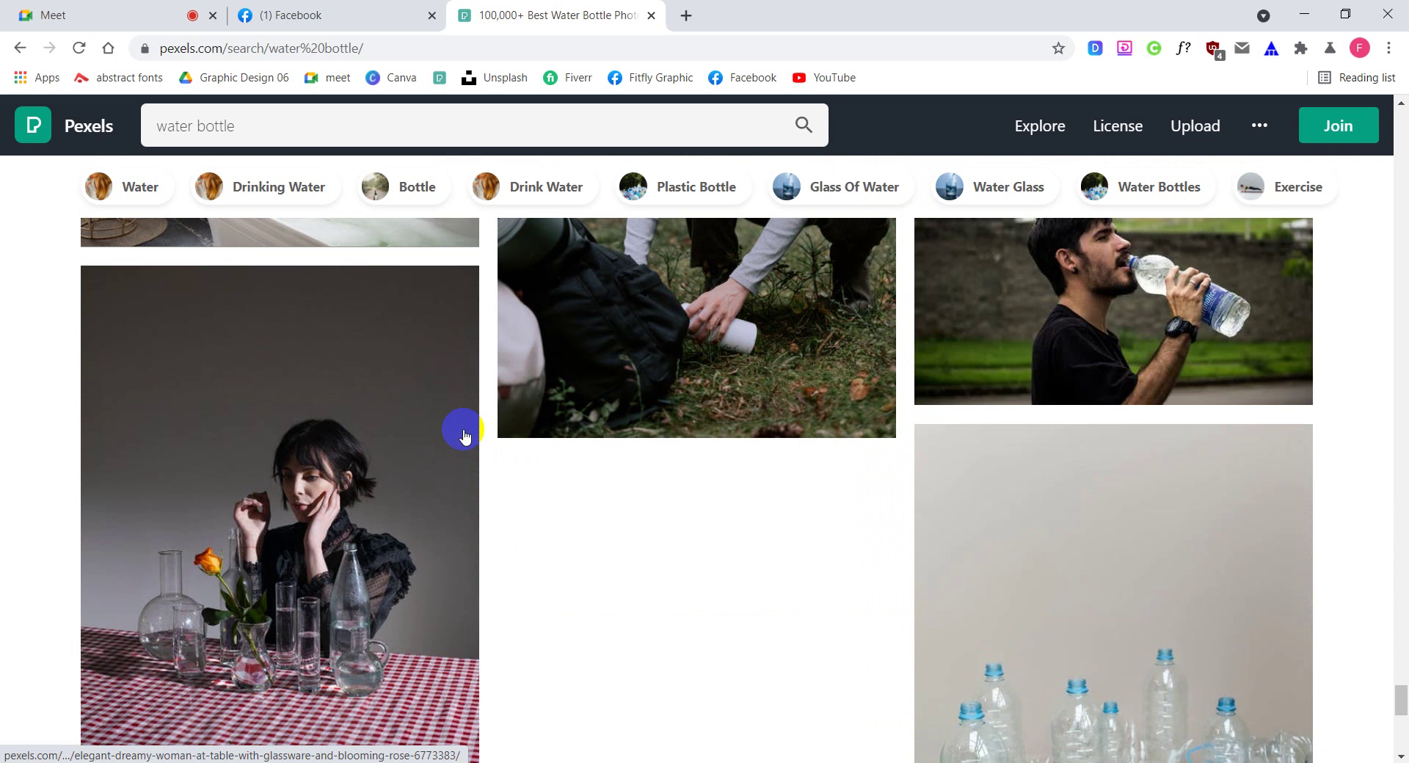
scroll(464, 435, "down", 15)
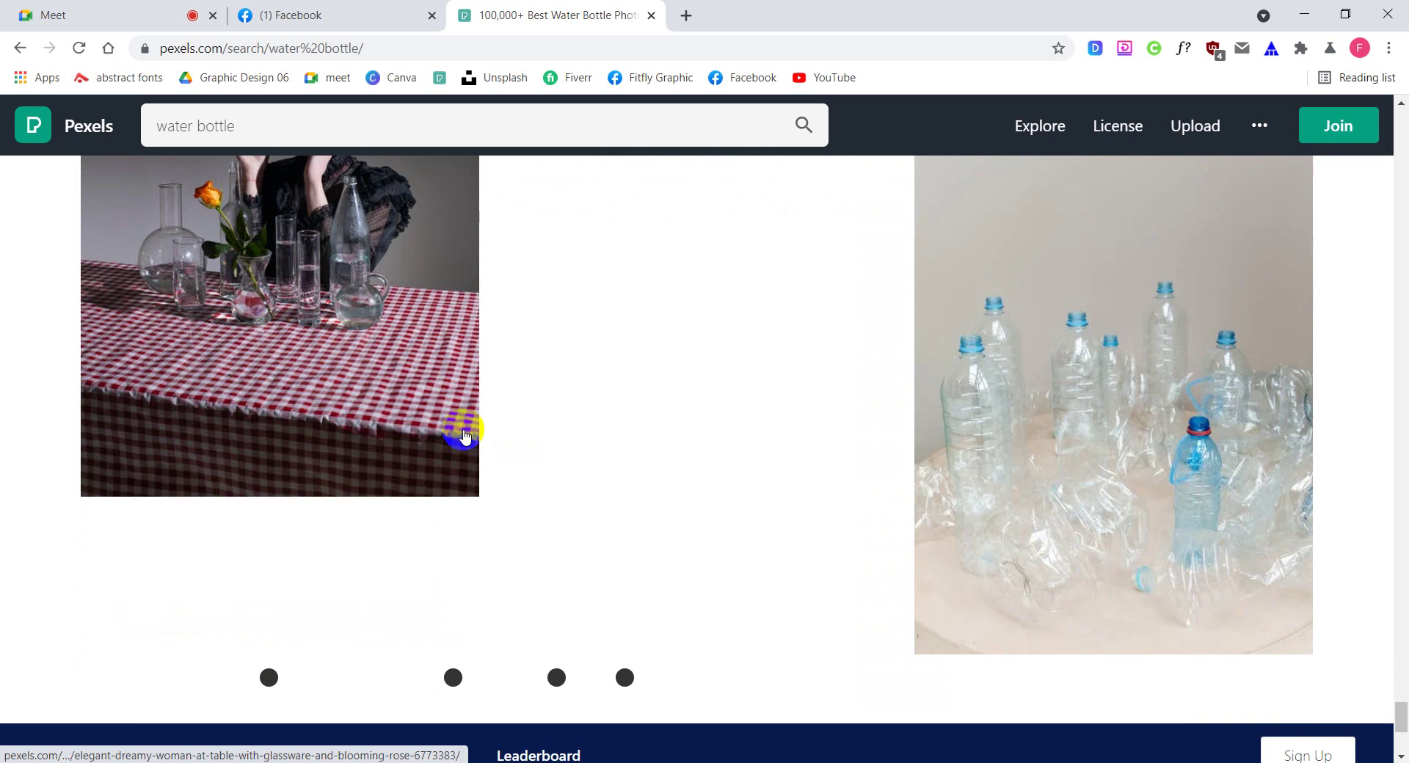
scroll(464, 434, "up", 4)
scroll(464, 433, "up", 5)
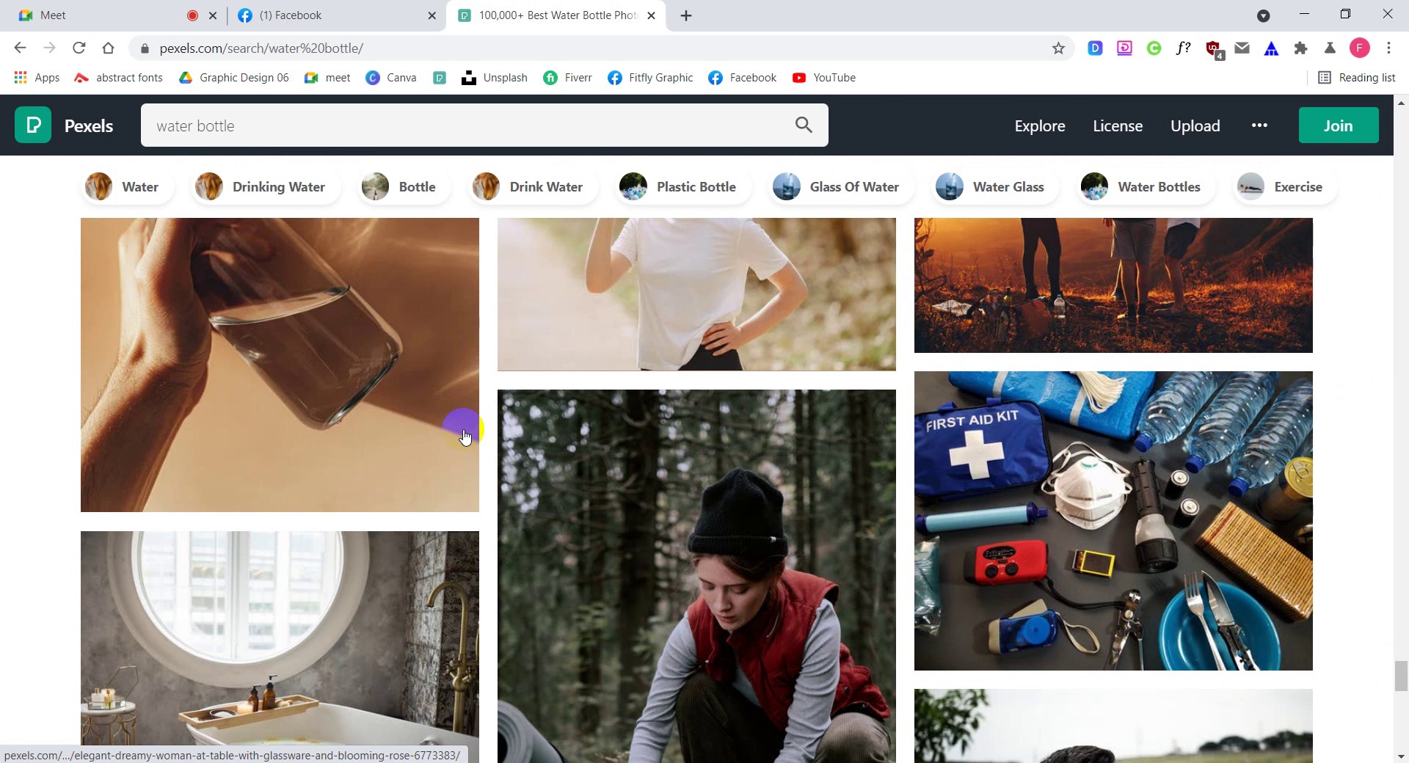
scroll(464, 435, "up", 10)
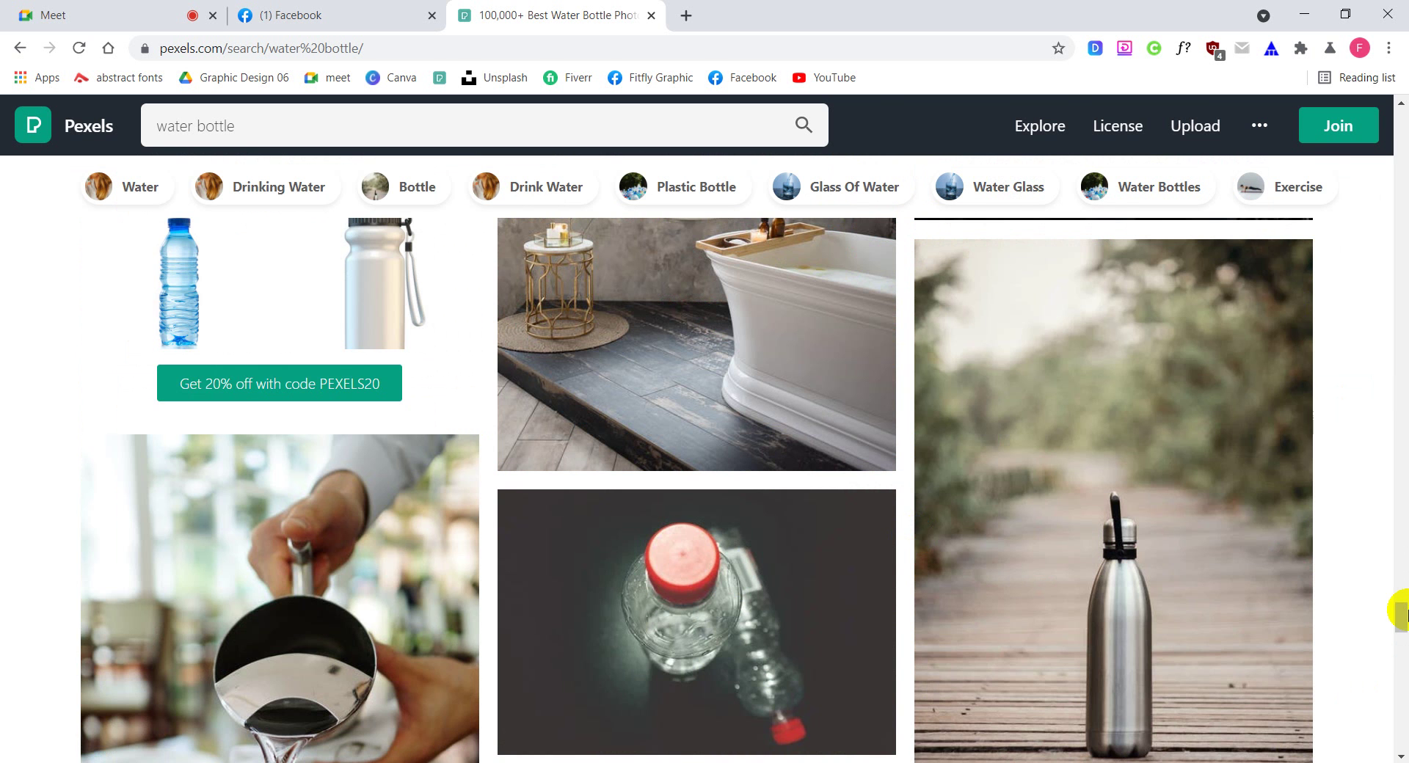
Return to the first water bottle results, download the purple sports bottle photo in Original size (4928 x 3264), and close its preview
left_click_drag(1402, 615, 1404, 126)
scroll(1013, 343, "up", 2)
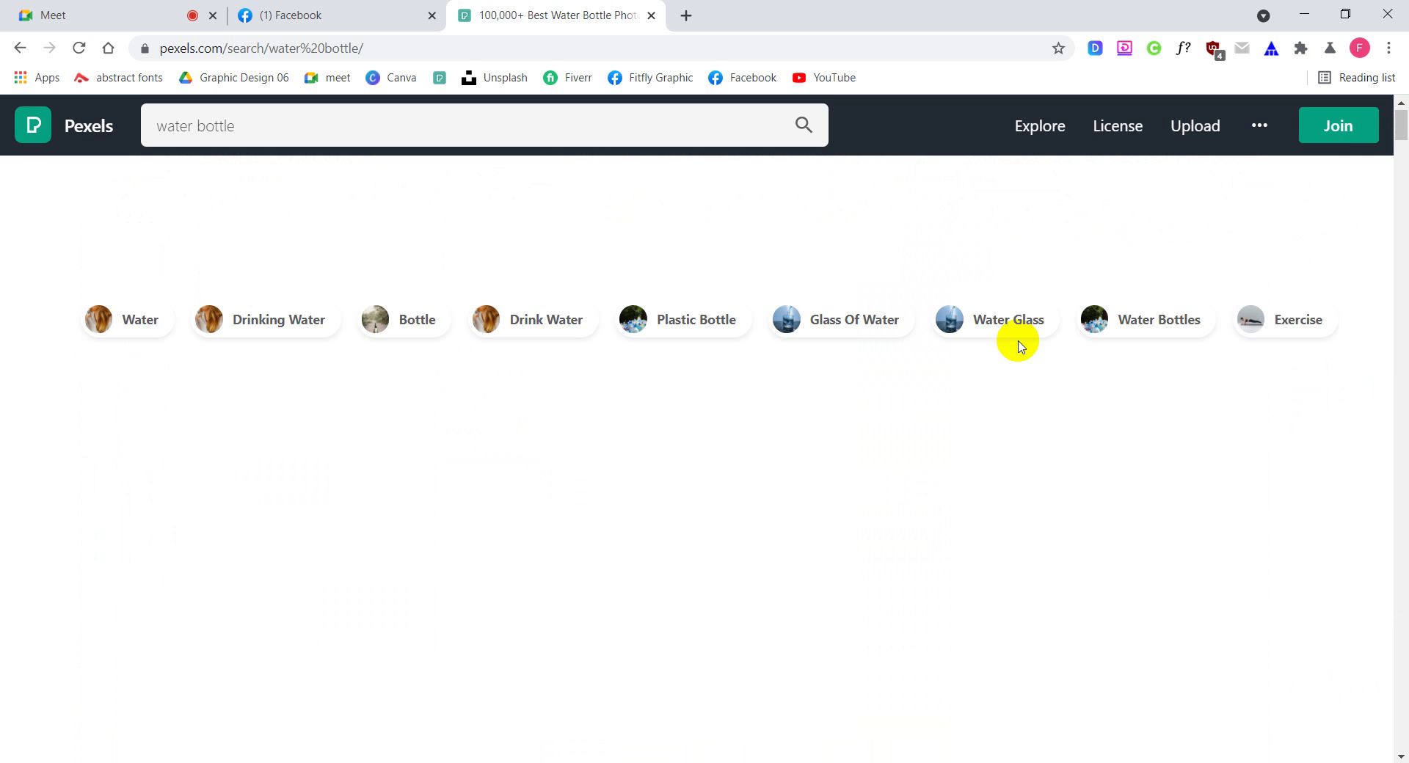
scroll(796, 450, "down", 1)
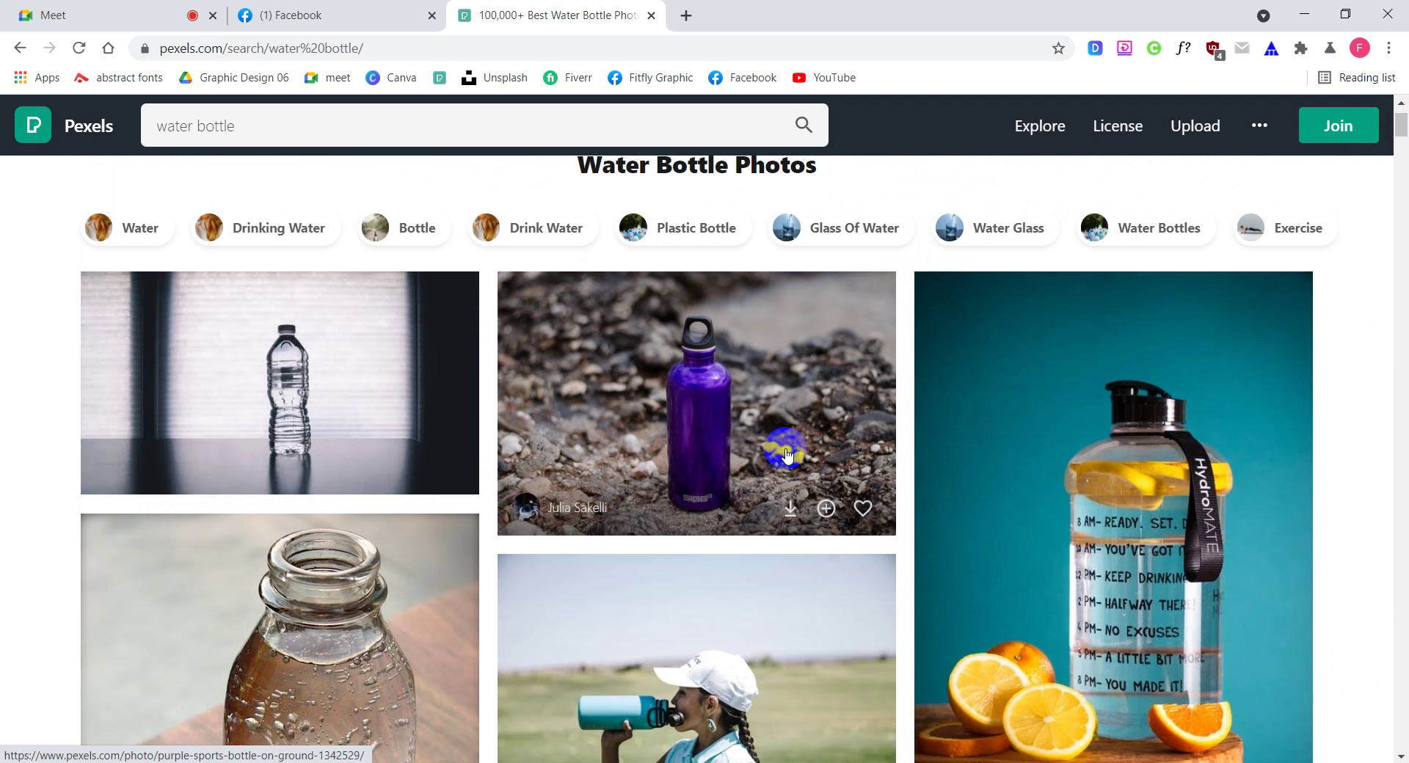
left_click(720, 438)
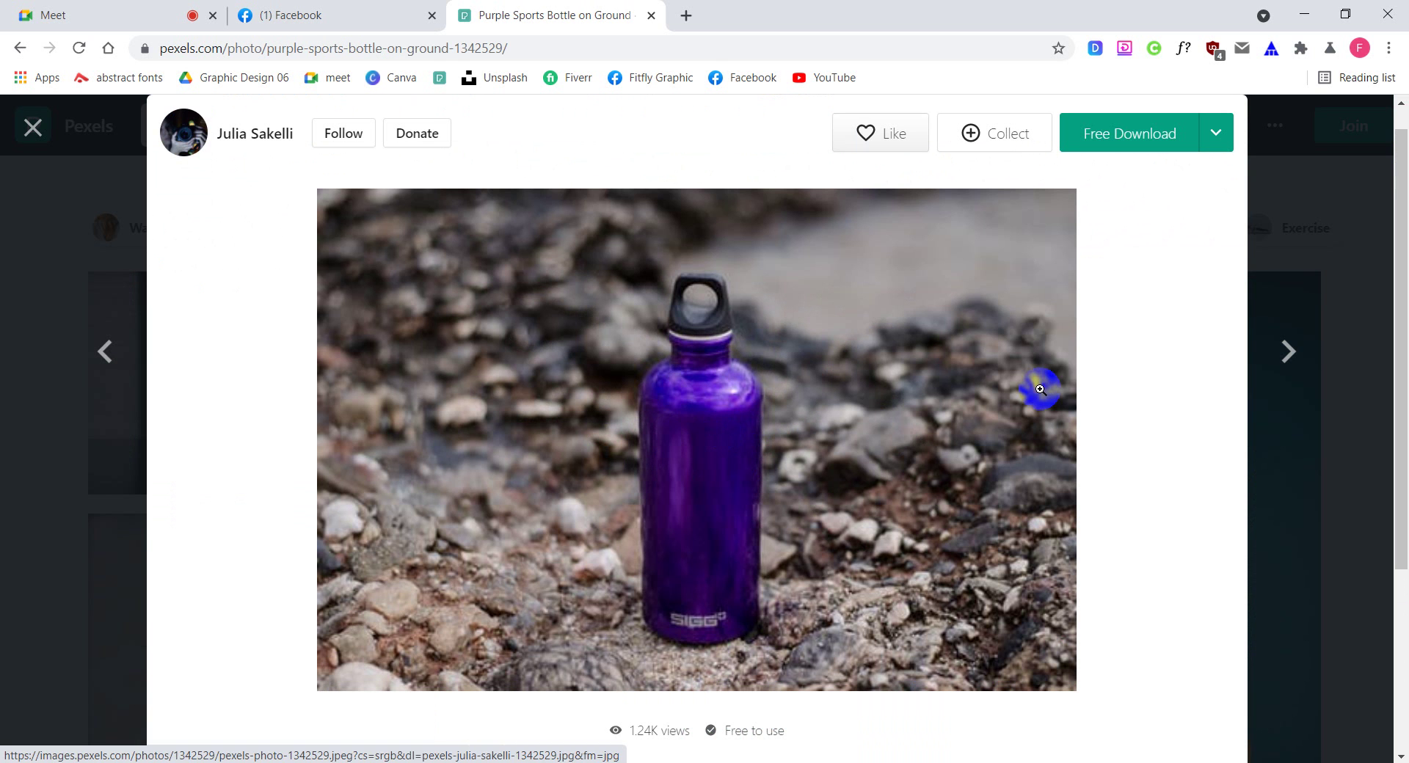
left_click(1217, 135)
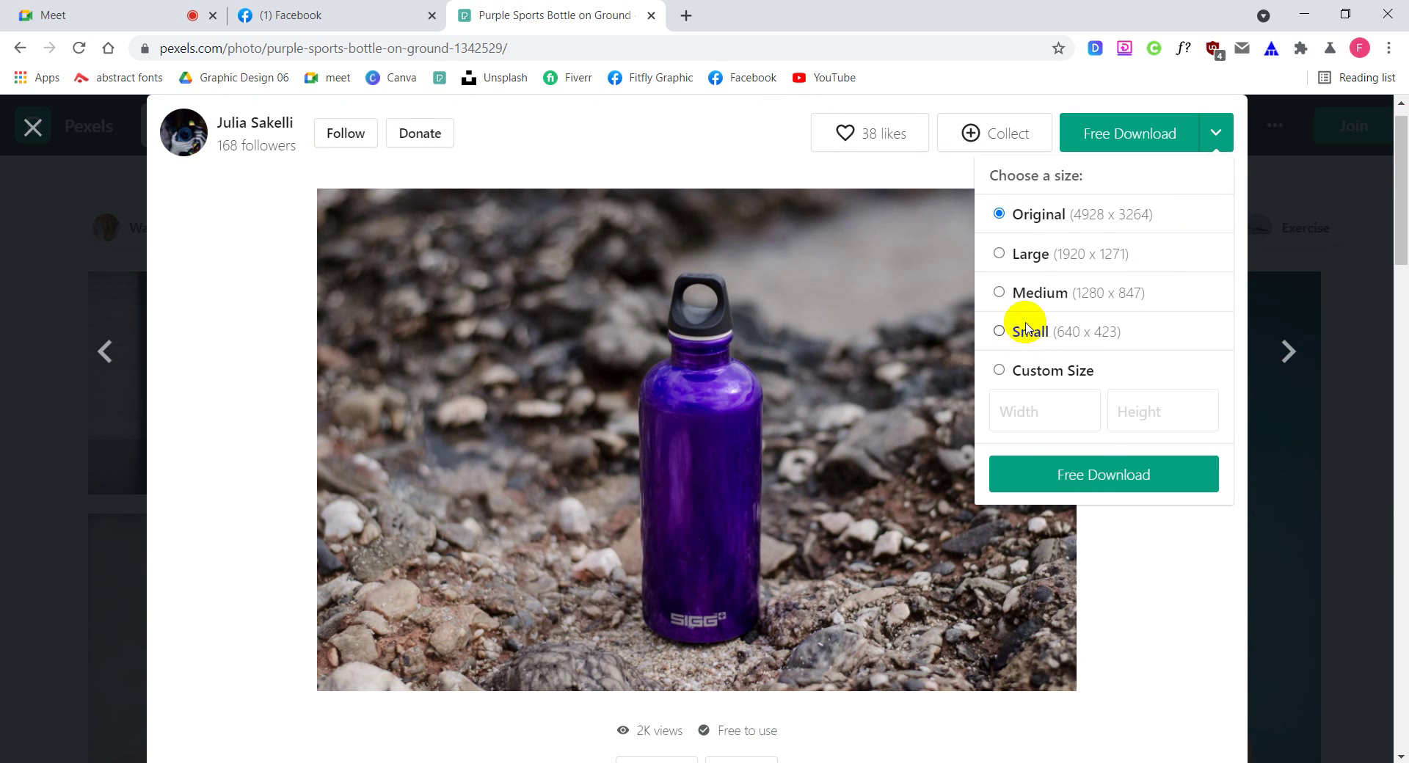
left_click(1087, 470)
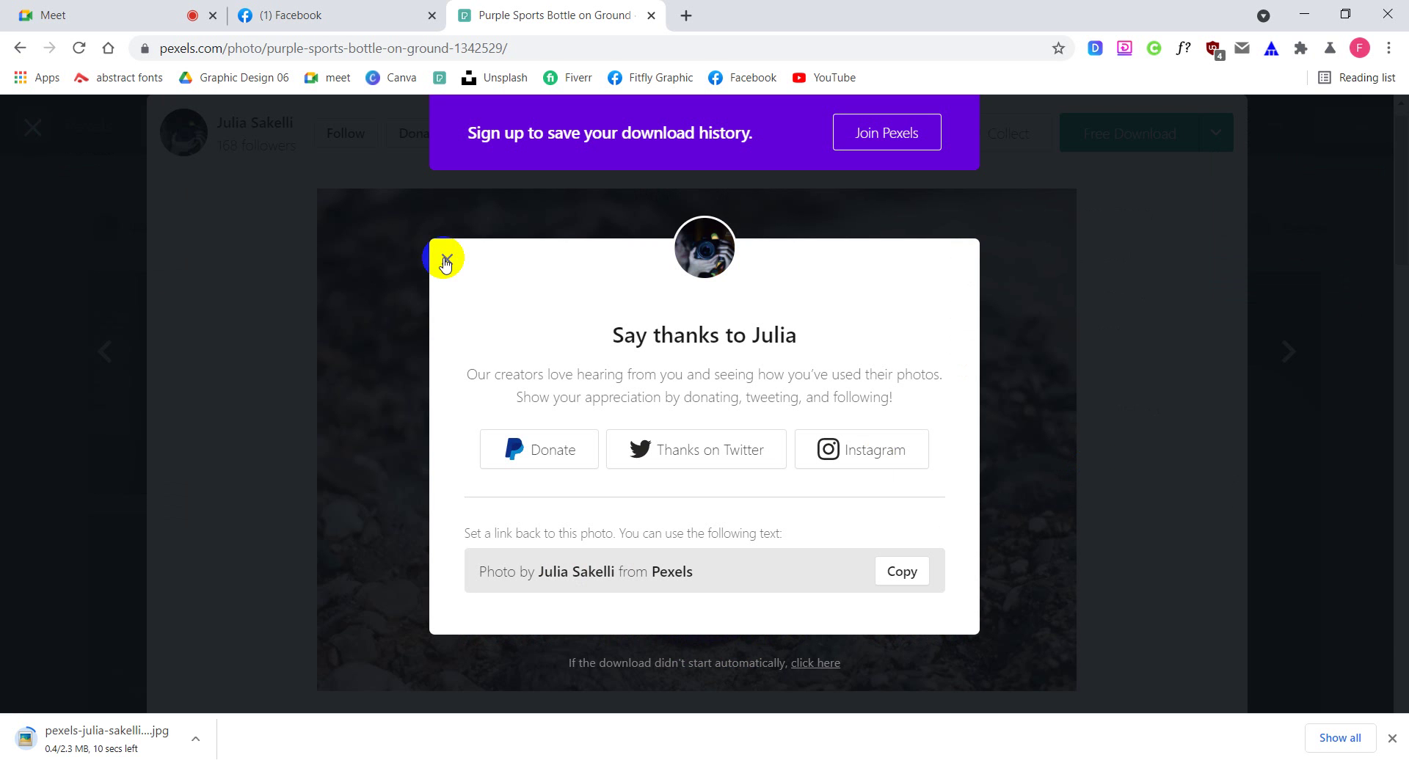
left_click(446, 259)
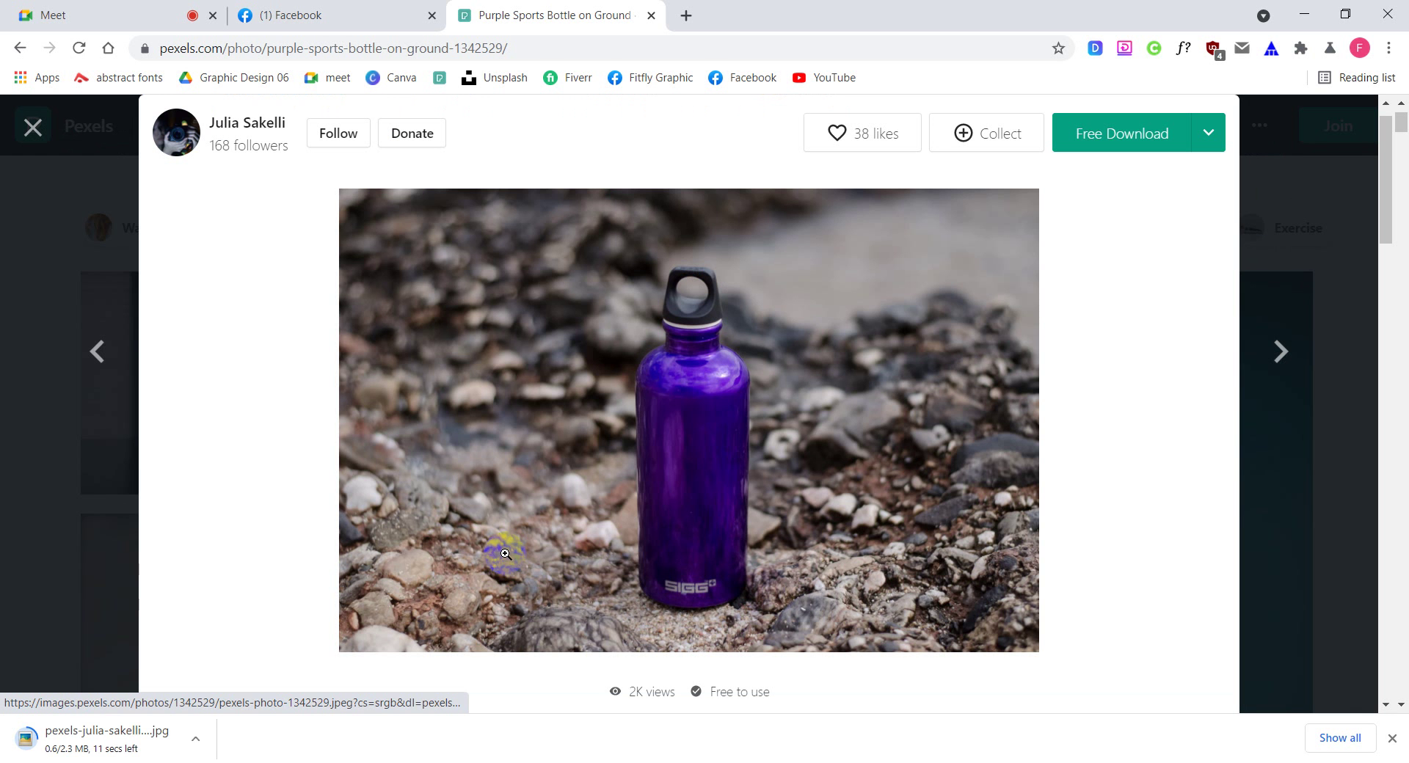
left_click(30, 126)
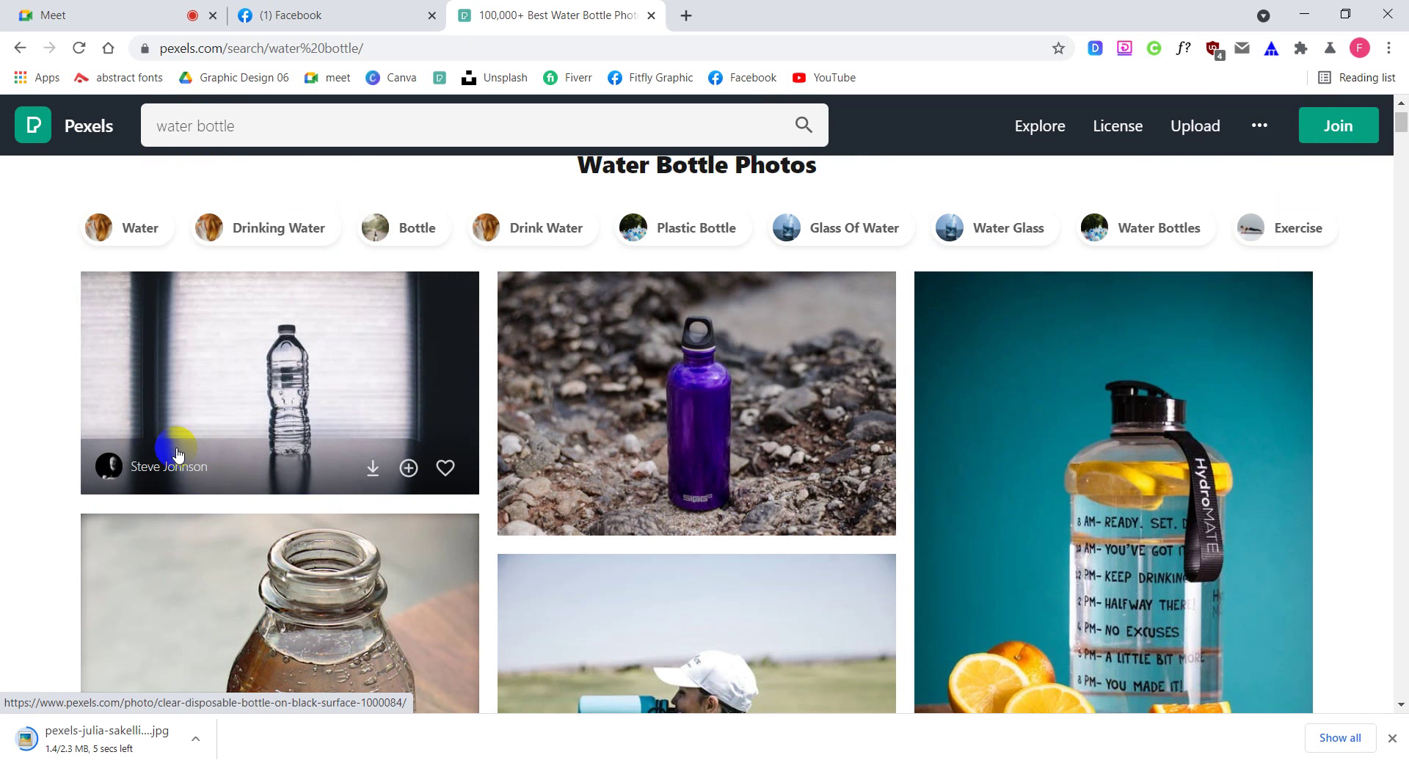
Show the downloaded purple bottle photo in its folder and open it with Adobe Photoshop CC 2018
left_click(196, 740)
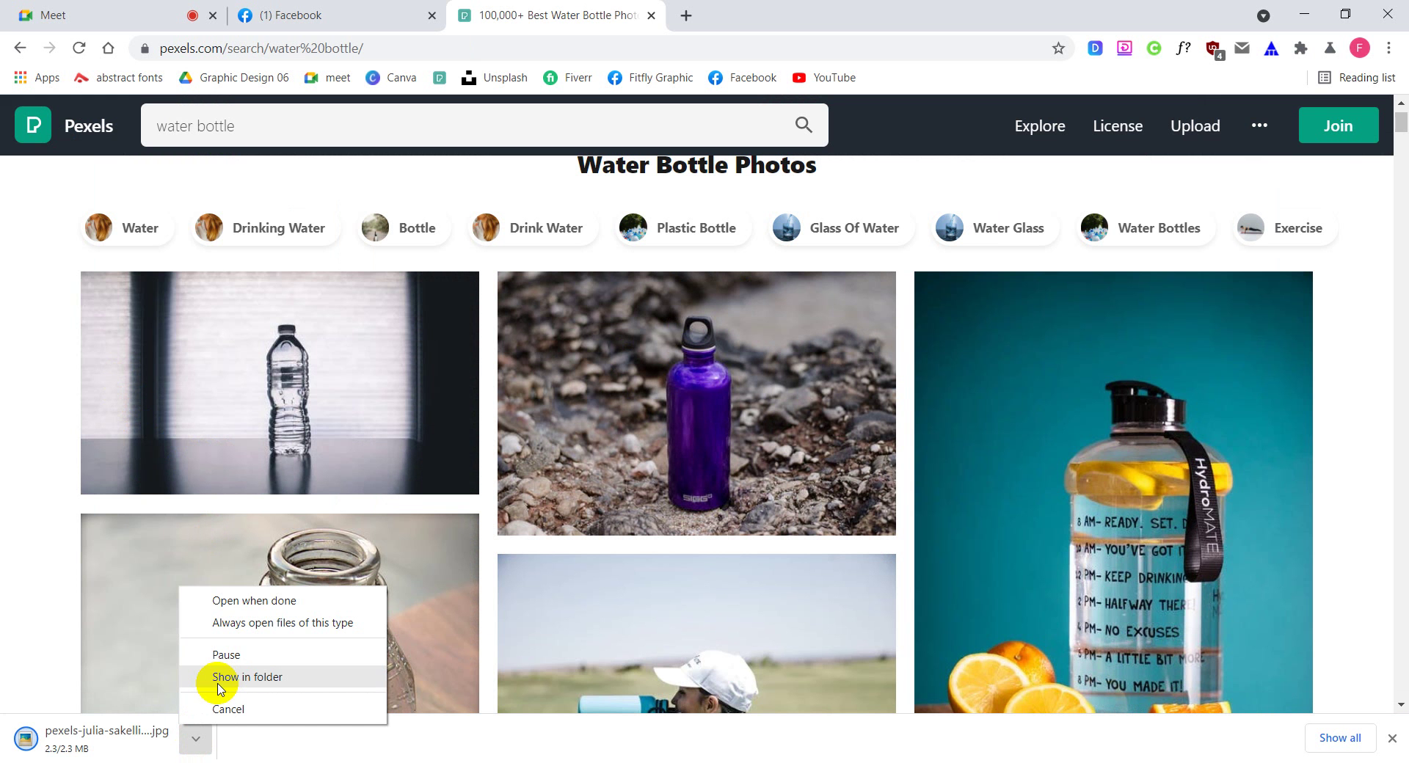
left_click(195, 739)
left_click(221, 677)
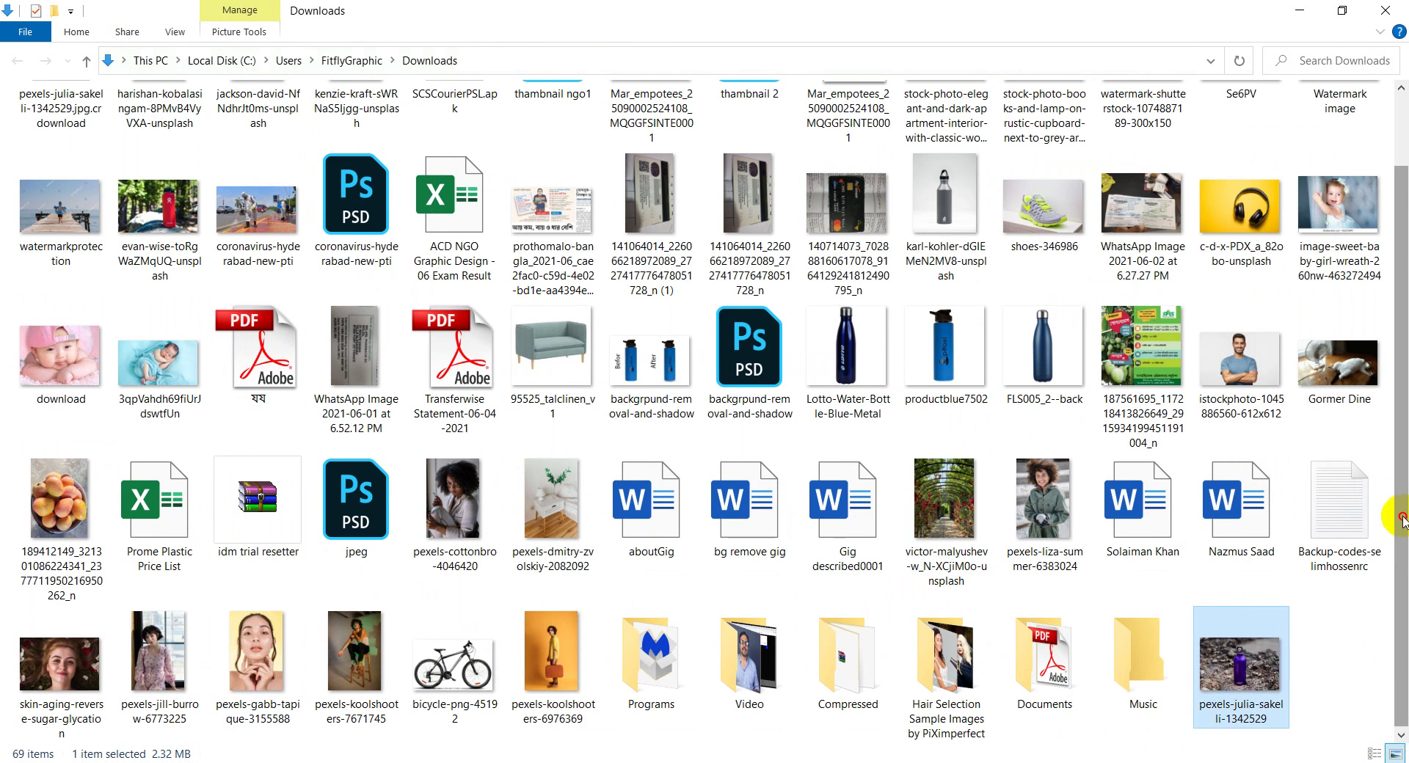
left_click_drag(1400, 518, 1407, 586)
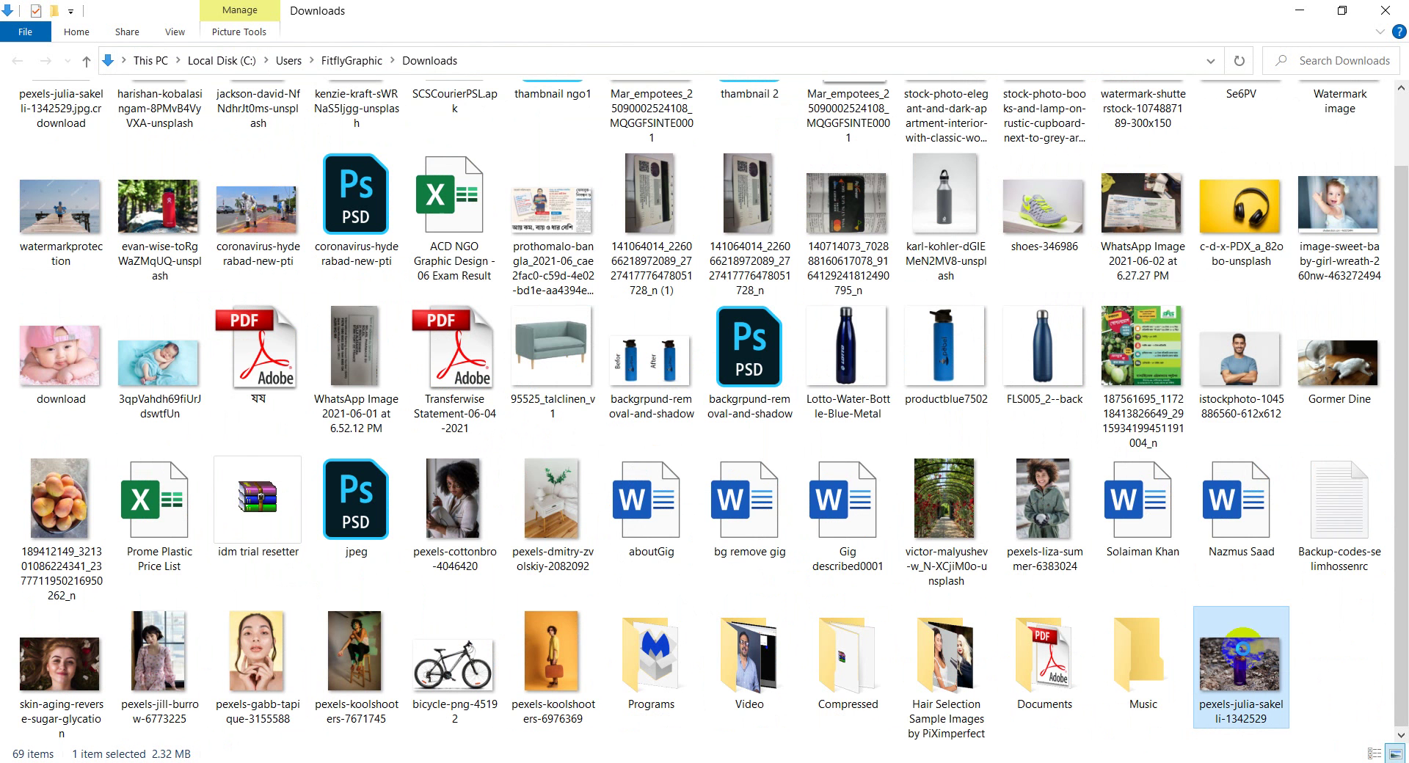
right_click(1244, 646)
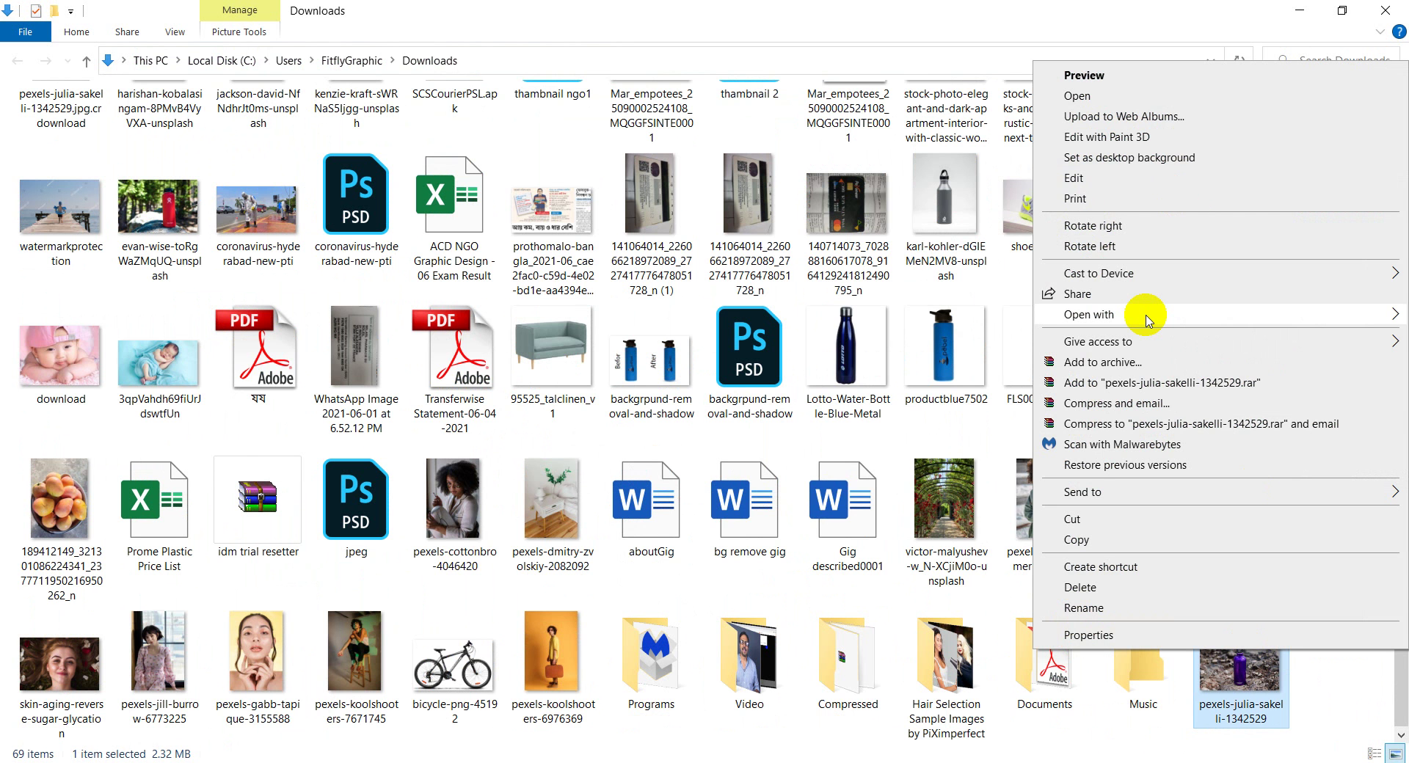
mouse_move(1148, 319)
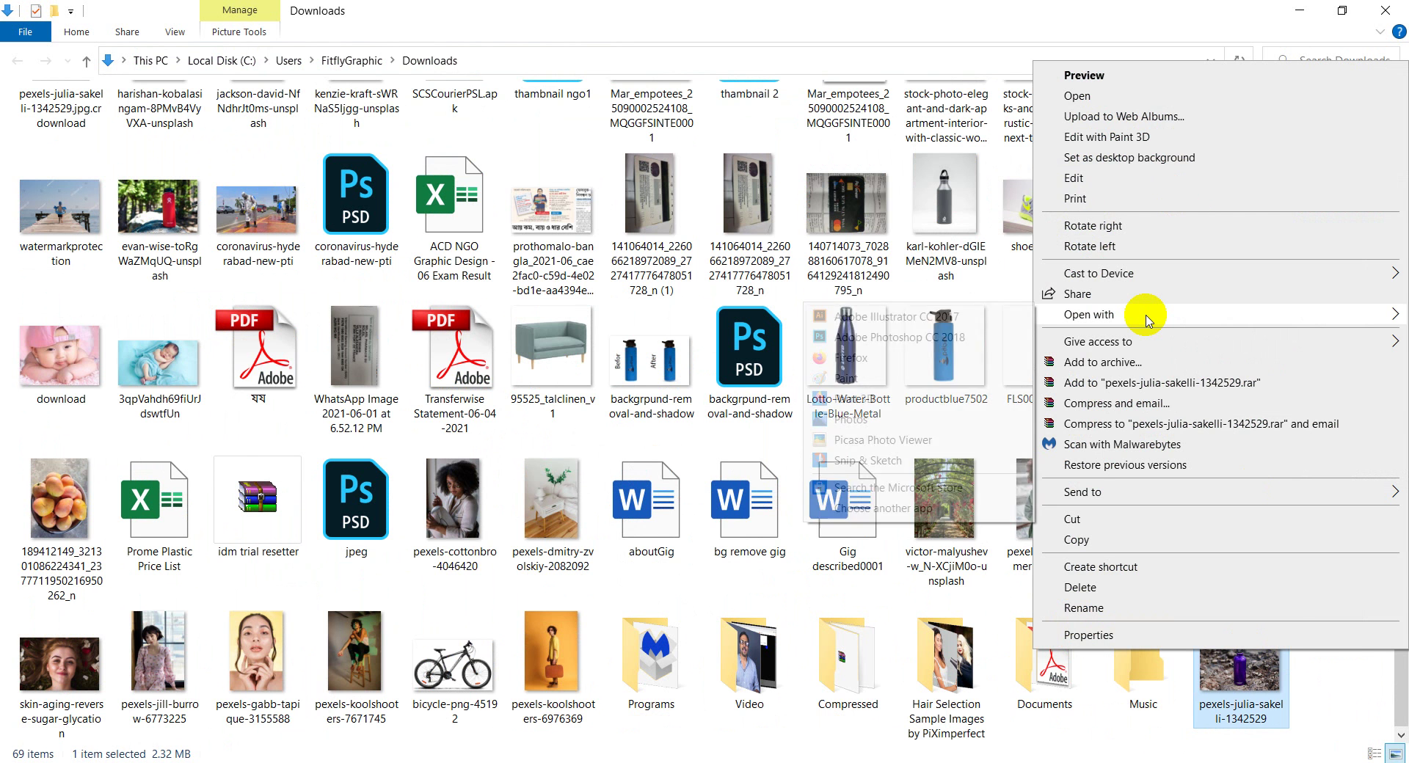
left_click(937, 339)
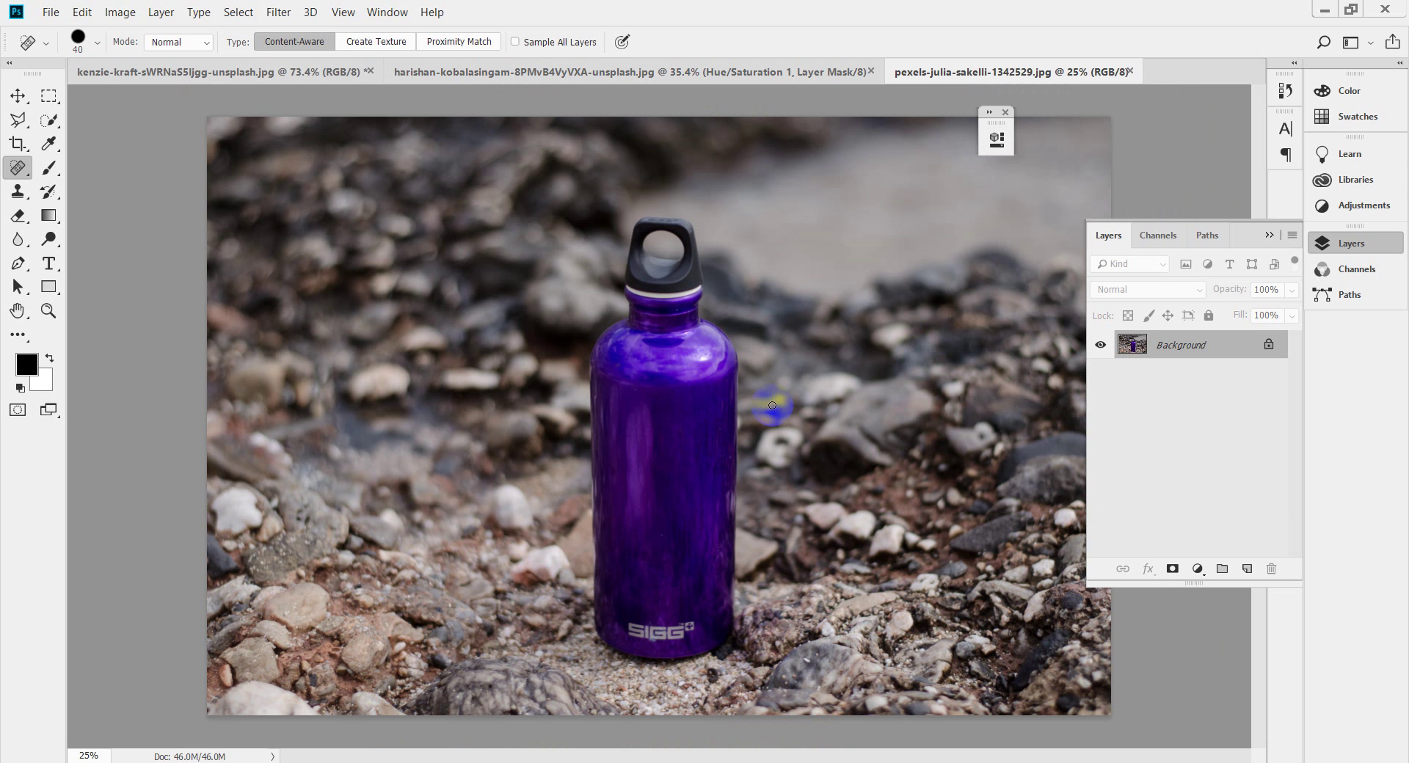
Try to select the purple bottle body with the Magic Wand tool and clear the selection
left_click_drag(704, 414, 724, 400)
left_click(52, 120)
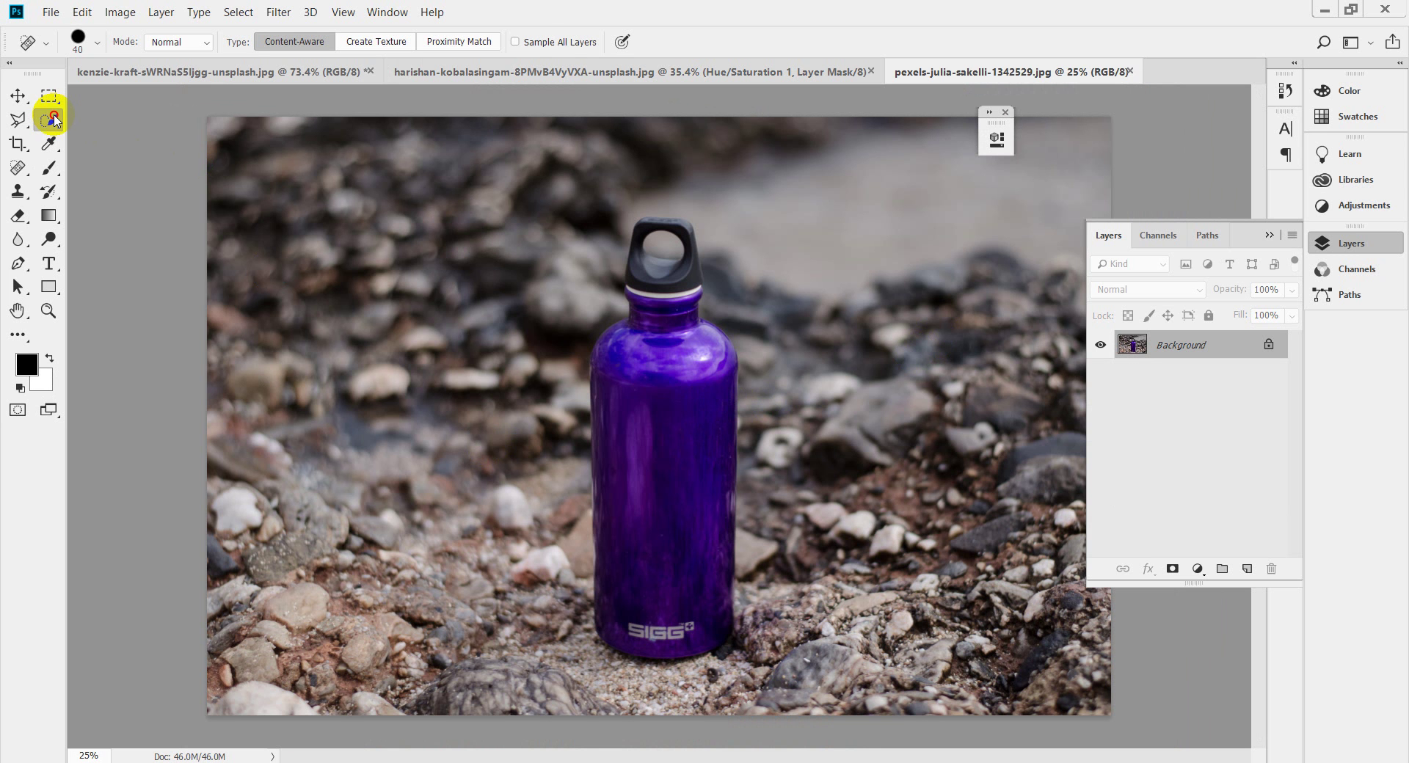
left_click_drag(55, 121, 123, 135)
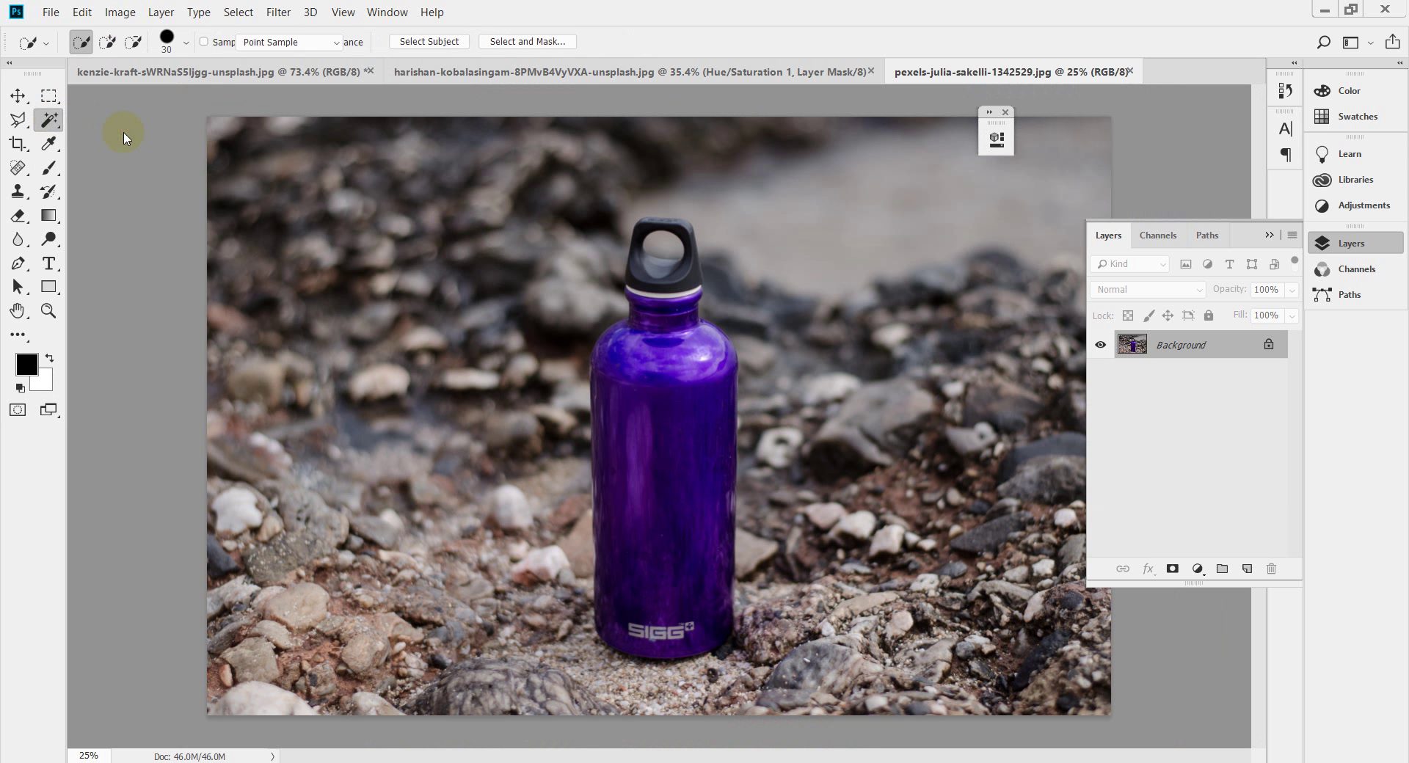
left_click(645, 499)
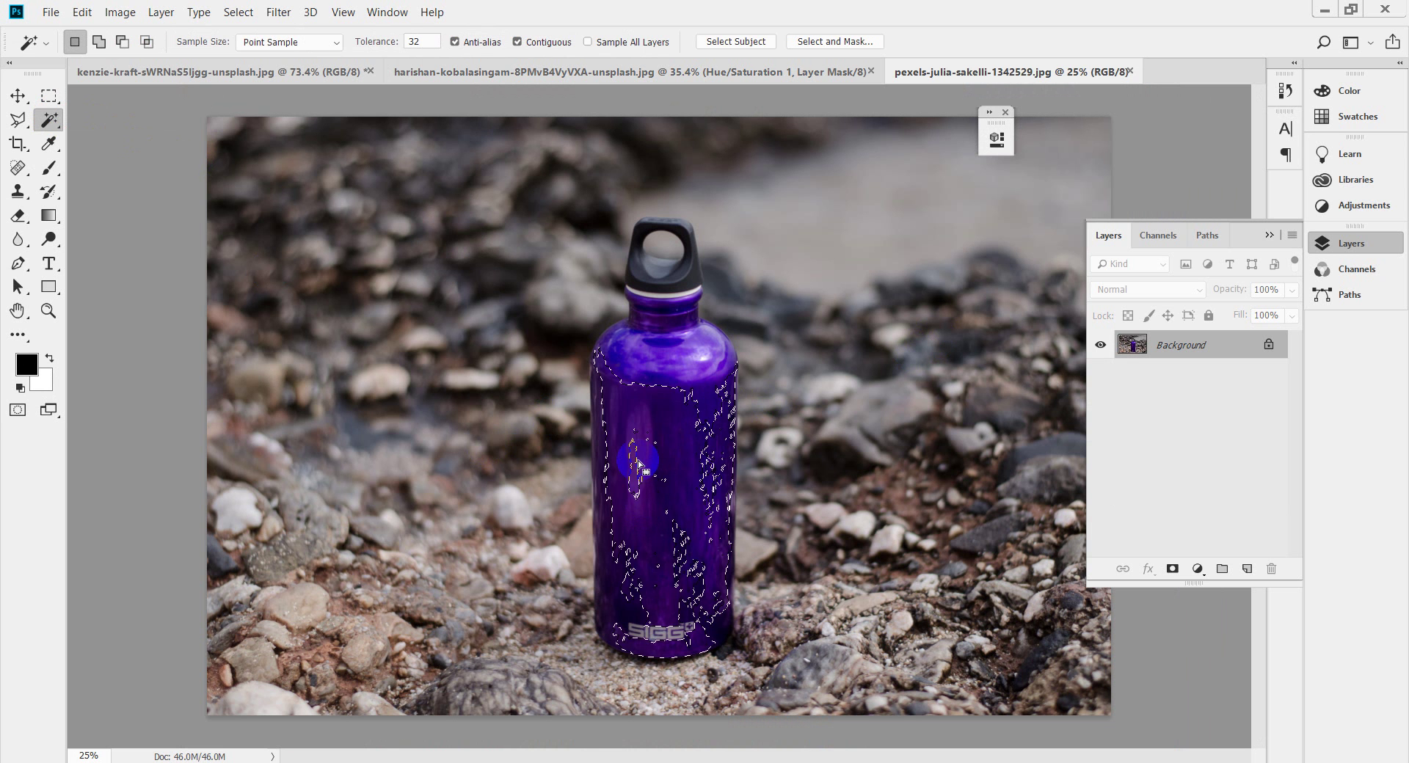
left_click(661, 436)
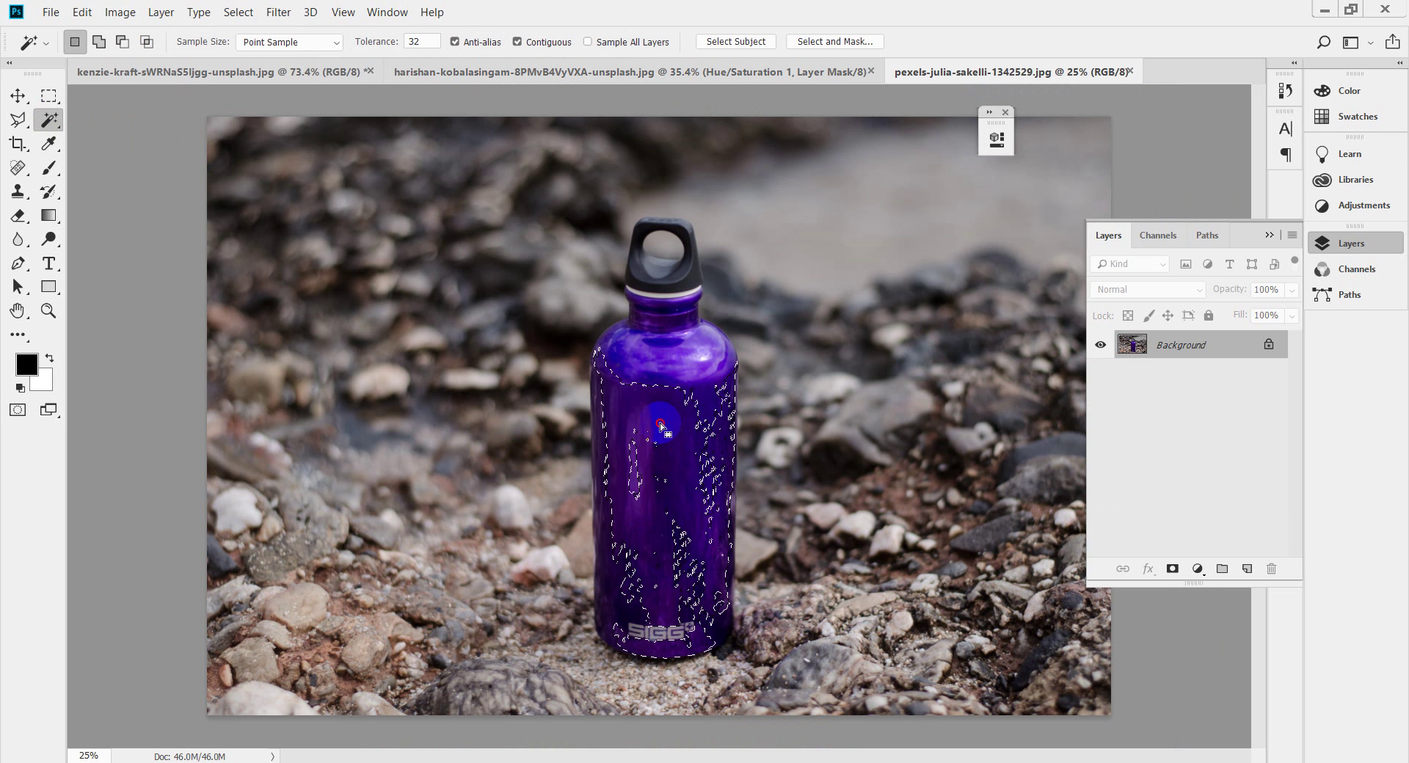
left_click(643, 378)
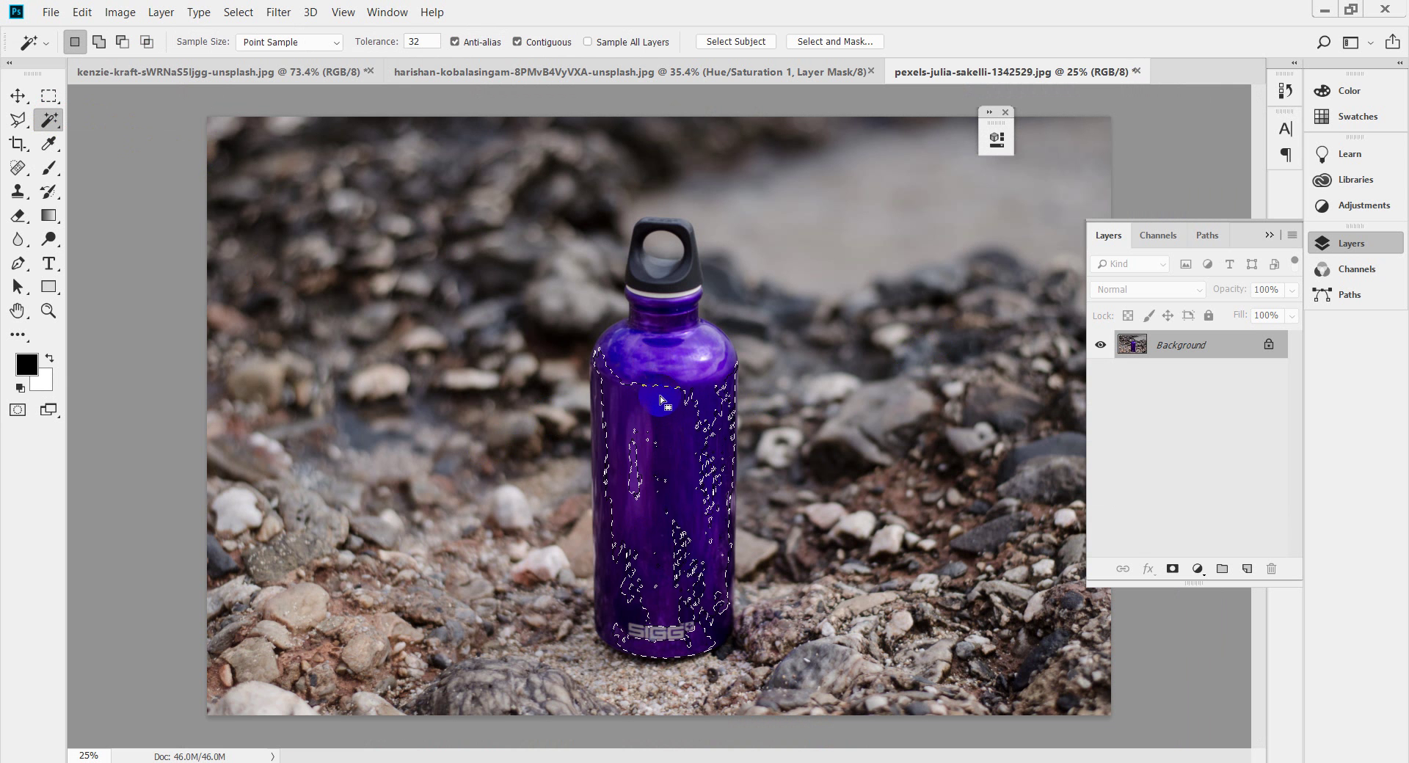
left_click(661, 423)
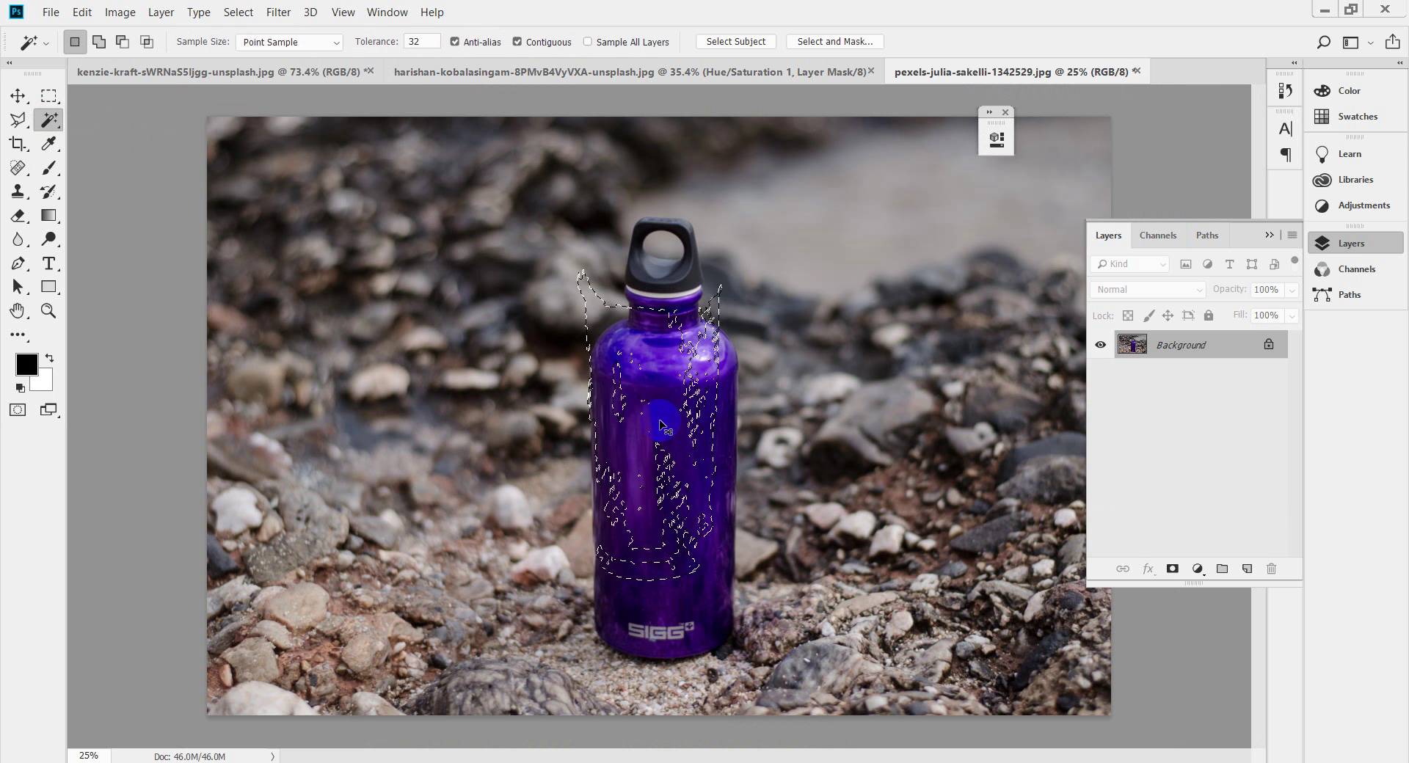
left_click(187, 150)
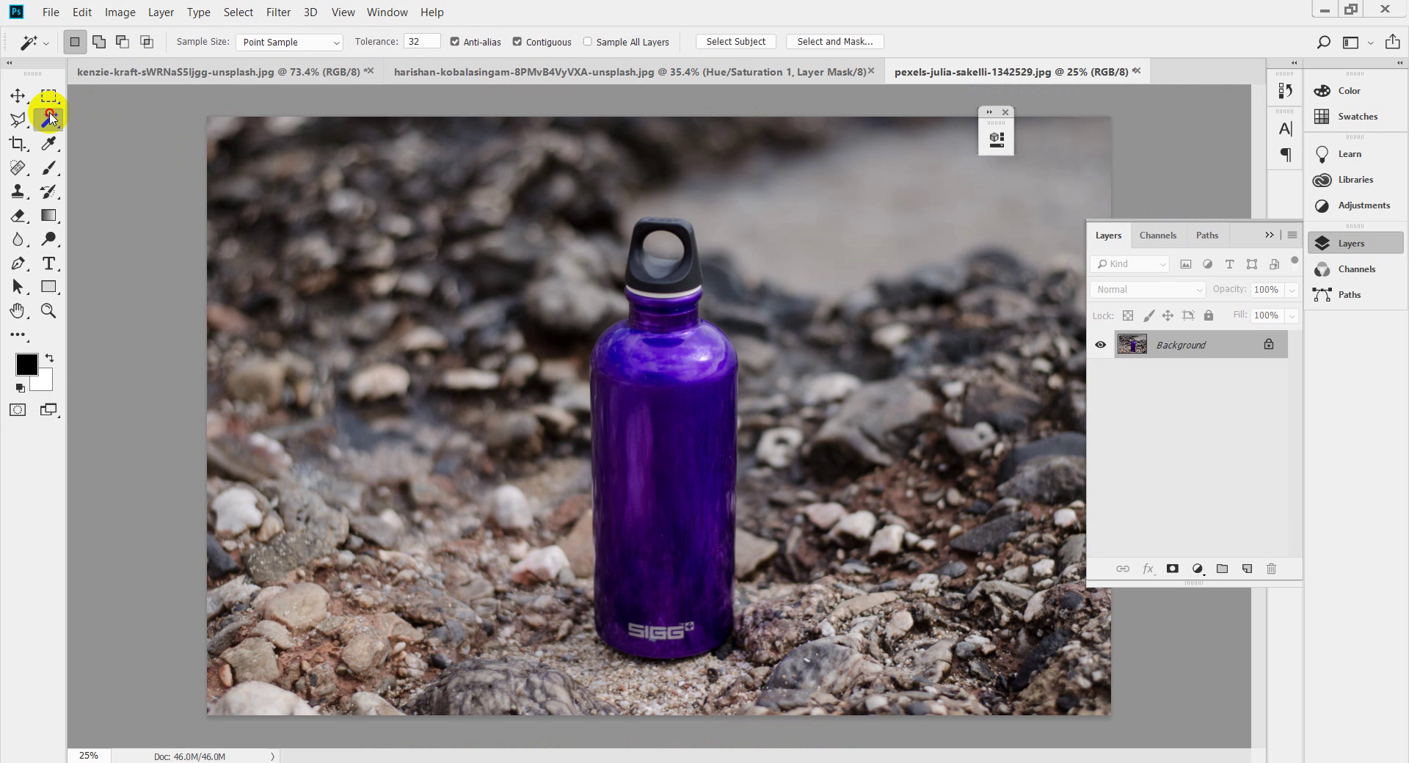
Select the purple bottle body from neck to base with the Quick Selection tool
right_click(49, 119)
left_click(126, 118)
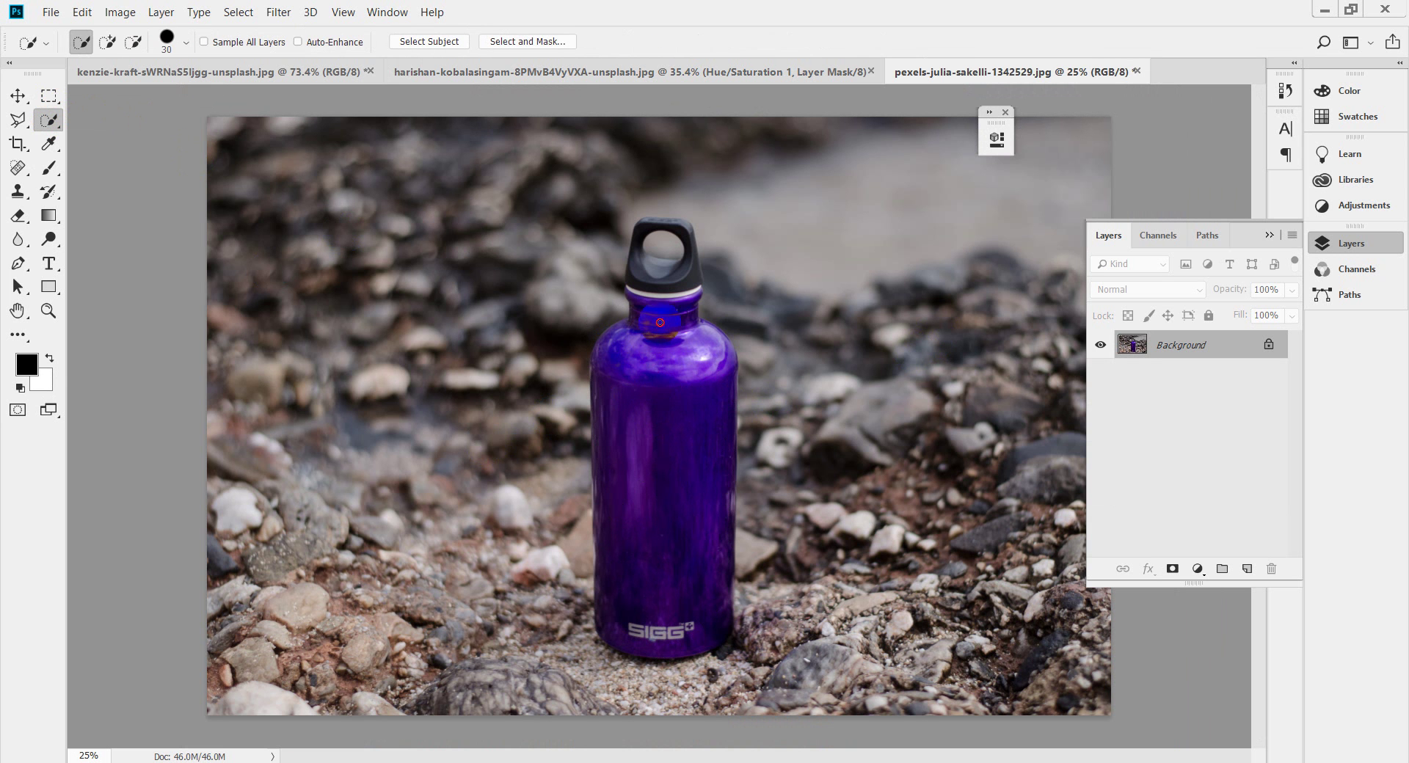
left_click_drag(666, 327, 662, 413)
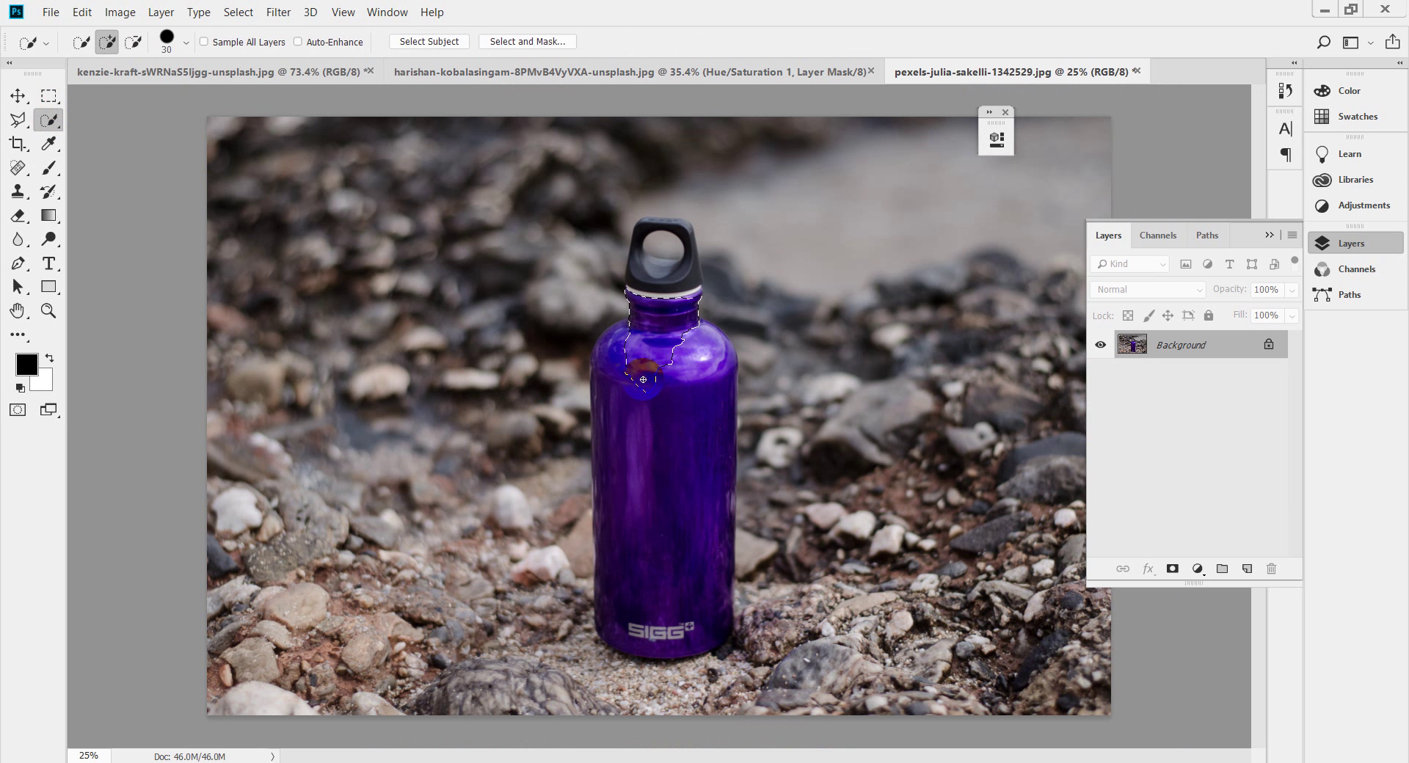
scroll(643, 379, "up", 3)
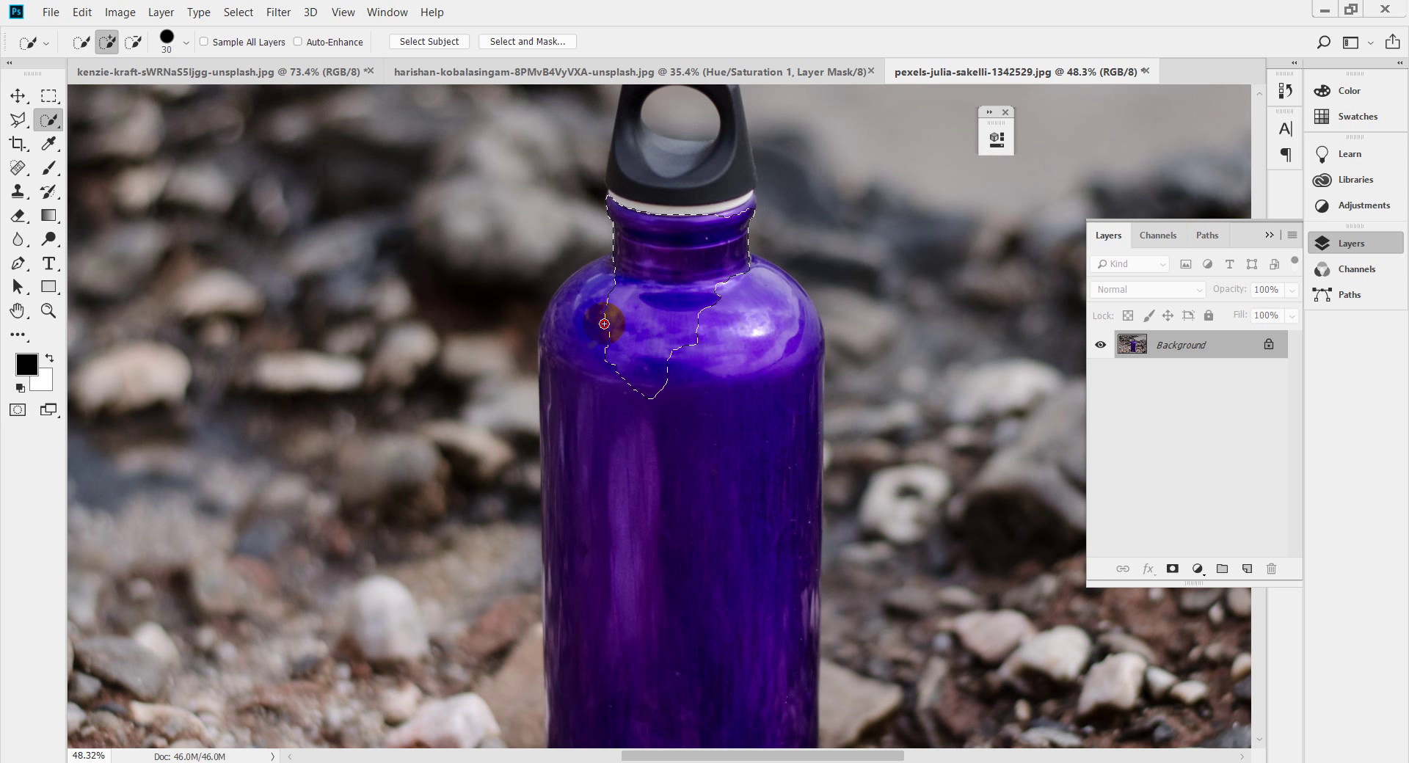
mouse_move(572, 349)
left_mouse_down()
mouse_move(551, 420)
mouse_move(569, 690)
left_mouse_up()
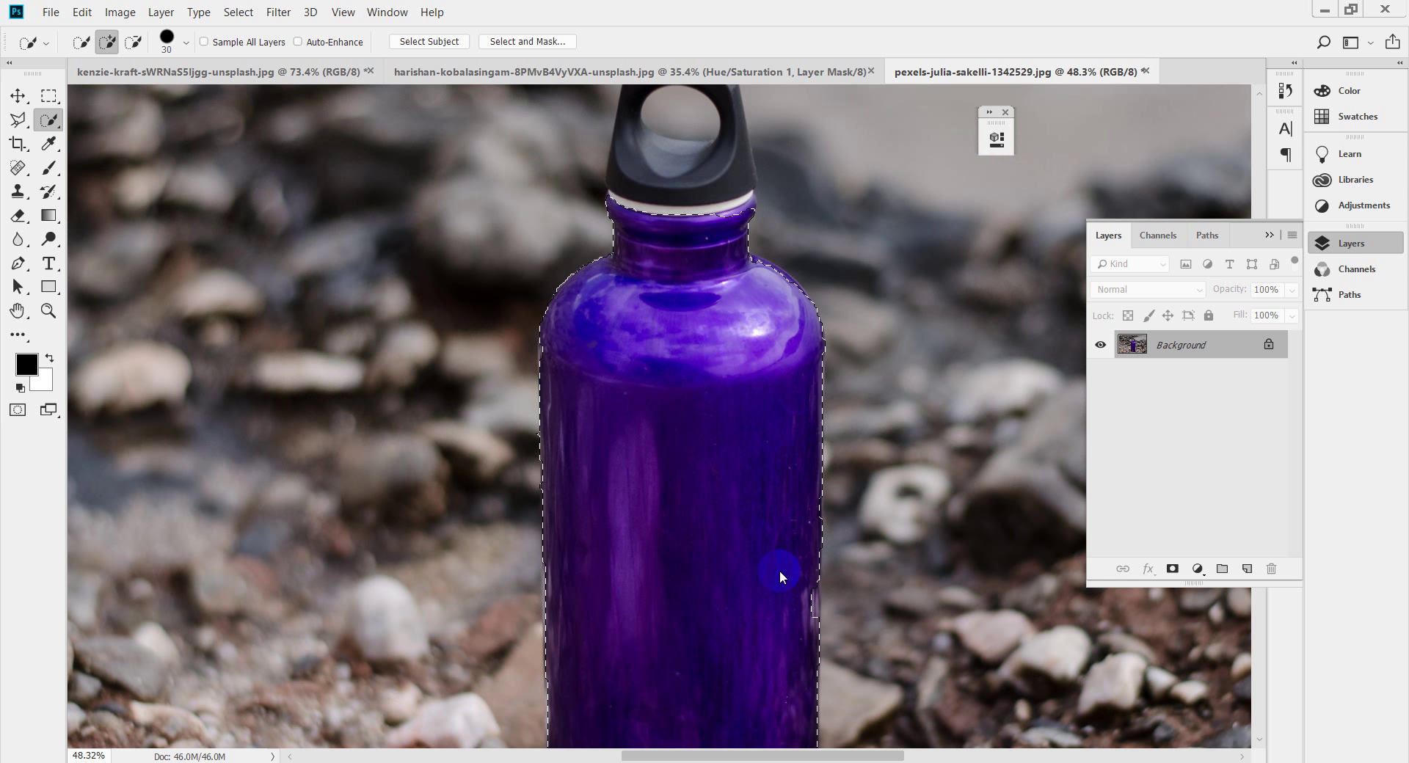
left_click(789, 597)
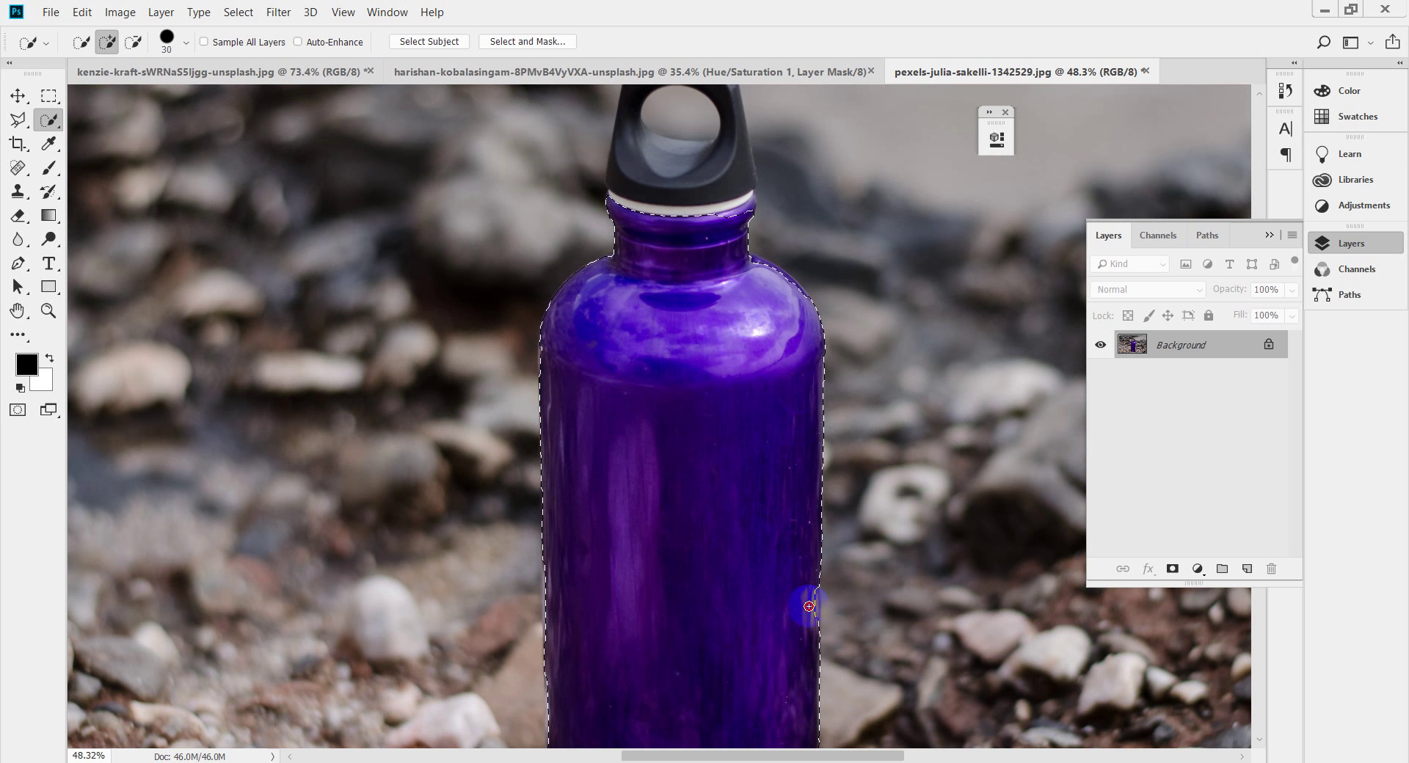
left_click(808, 623)
left_click(813, 603)
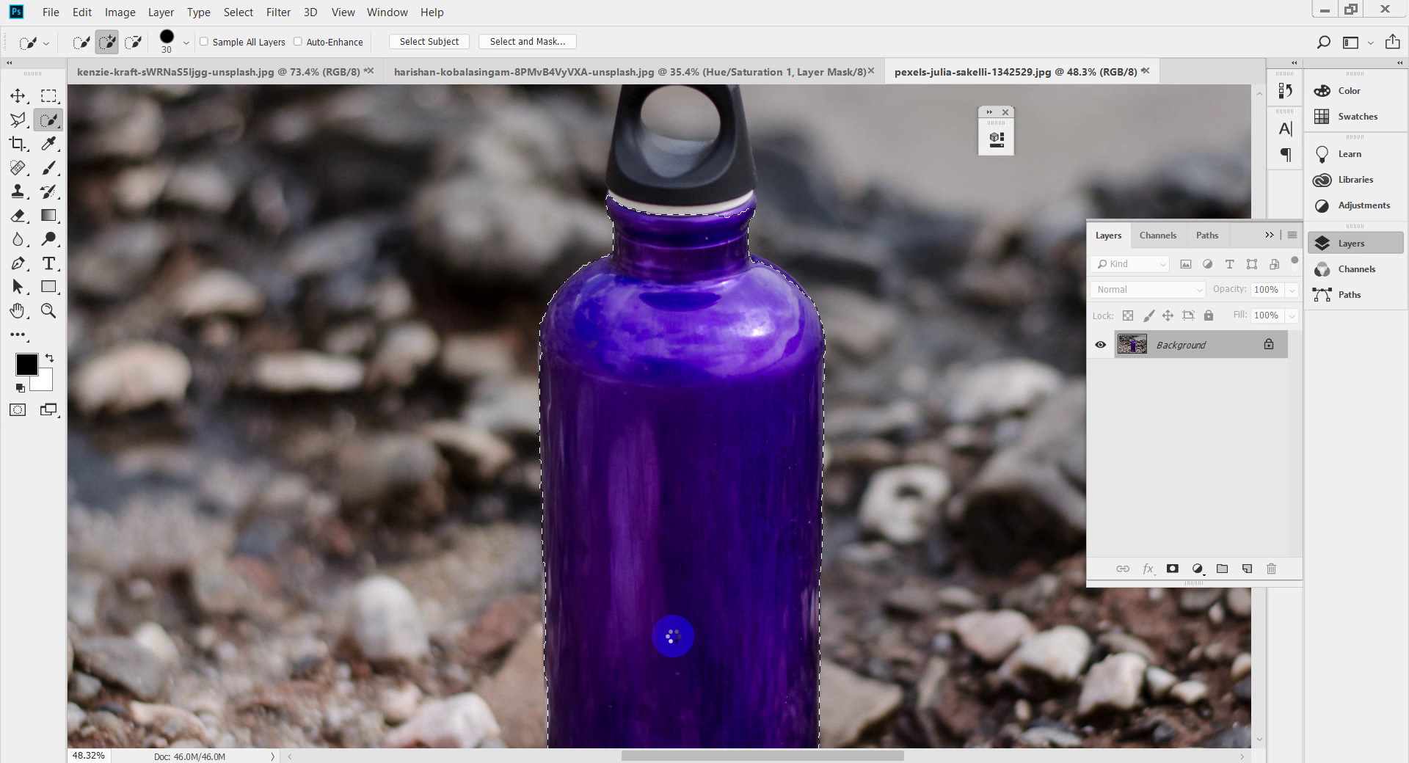
left_click_drag(670, 639, 698, 357)
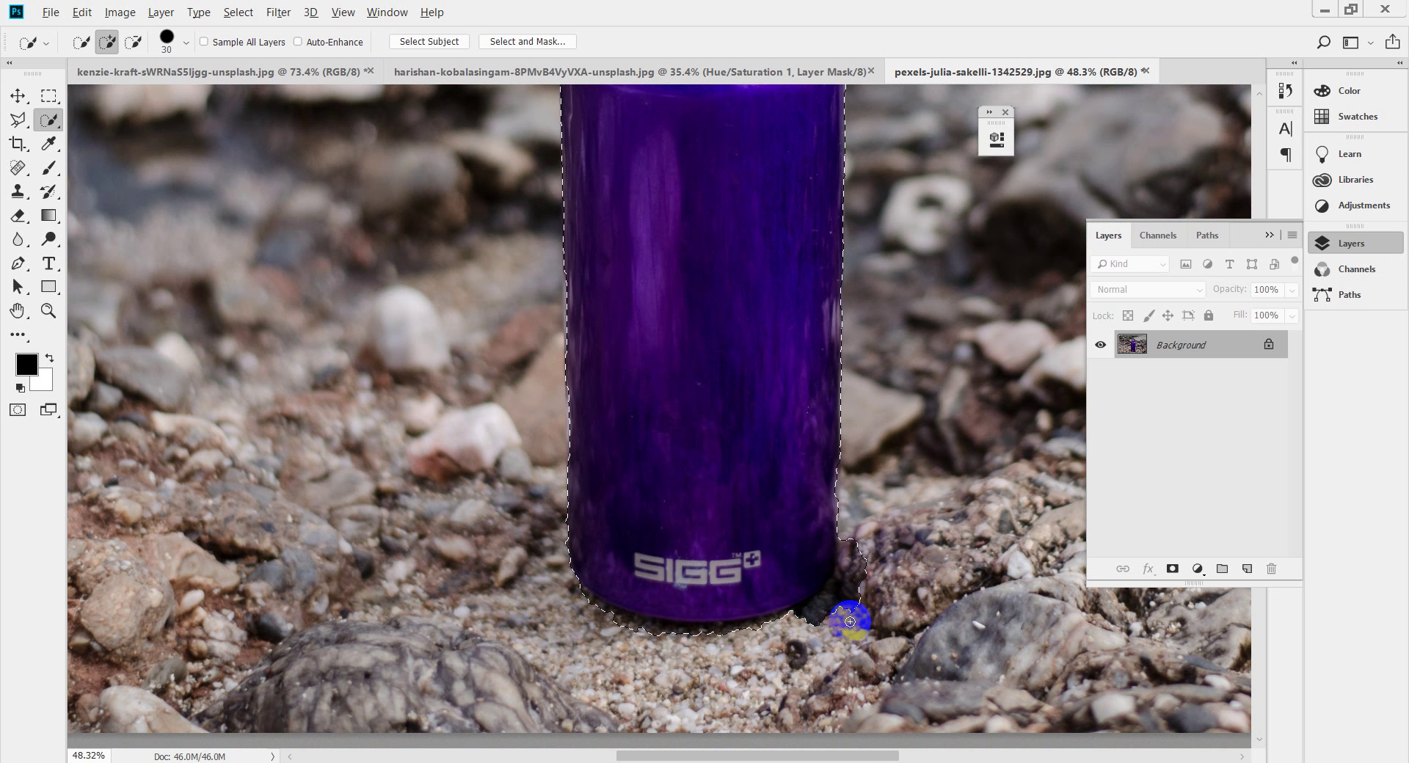
Subtract the ground area beside the bottle's base from the selection and try to cancel the Quick Selection processing
key("alt")
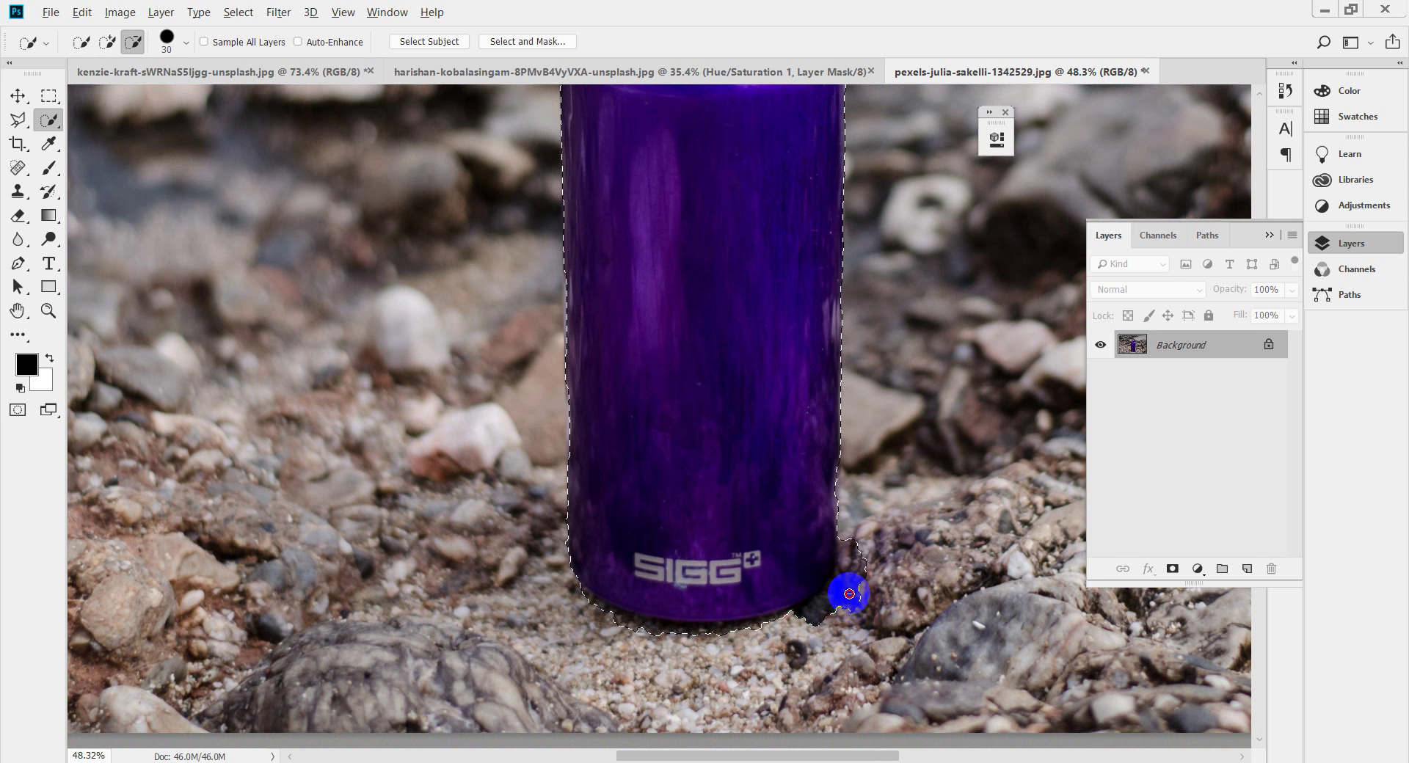
mouse_move(849, 593)
left_mouse_down()
mouse_move(845, 561)
mouse_move(874, 548)
mouse_move(853, 580)
mouse_move(866, 581)
left_mouse_up()
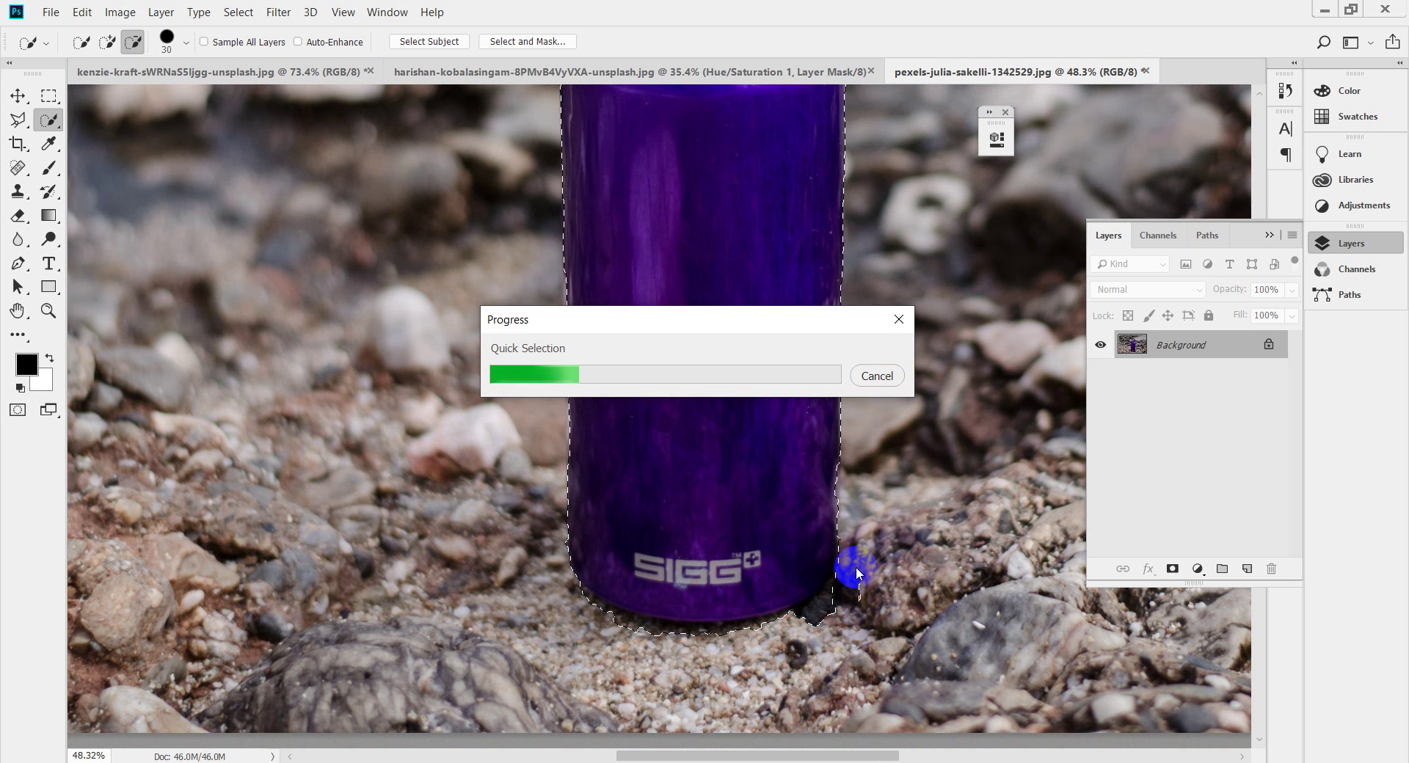
left_click(893, 381)
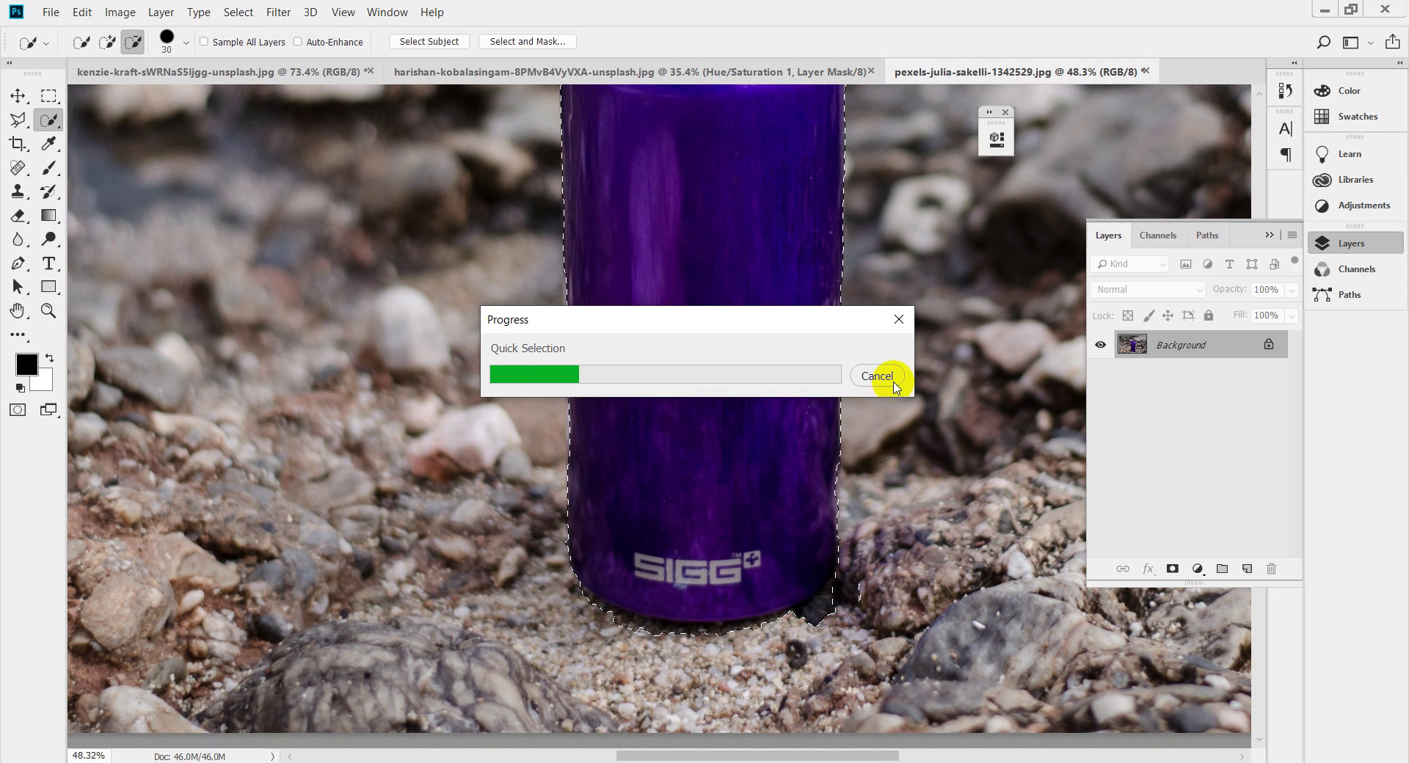
left_click(899, 320)
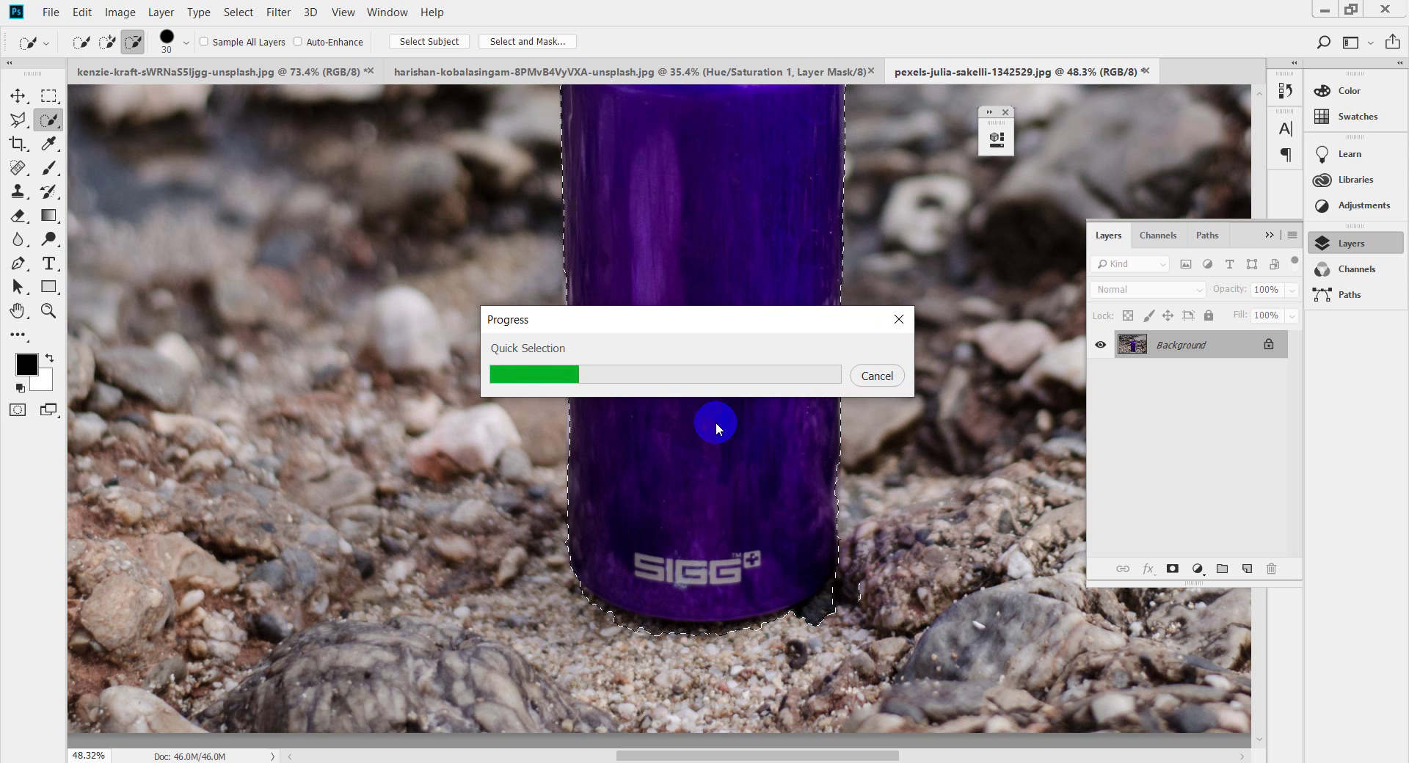
Switch to the Pexels water bottle results in the browser and open the purple sports bottle photo
mouse_move(422, 756)
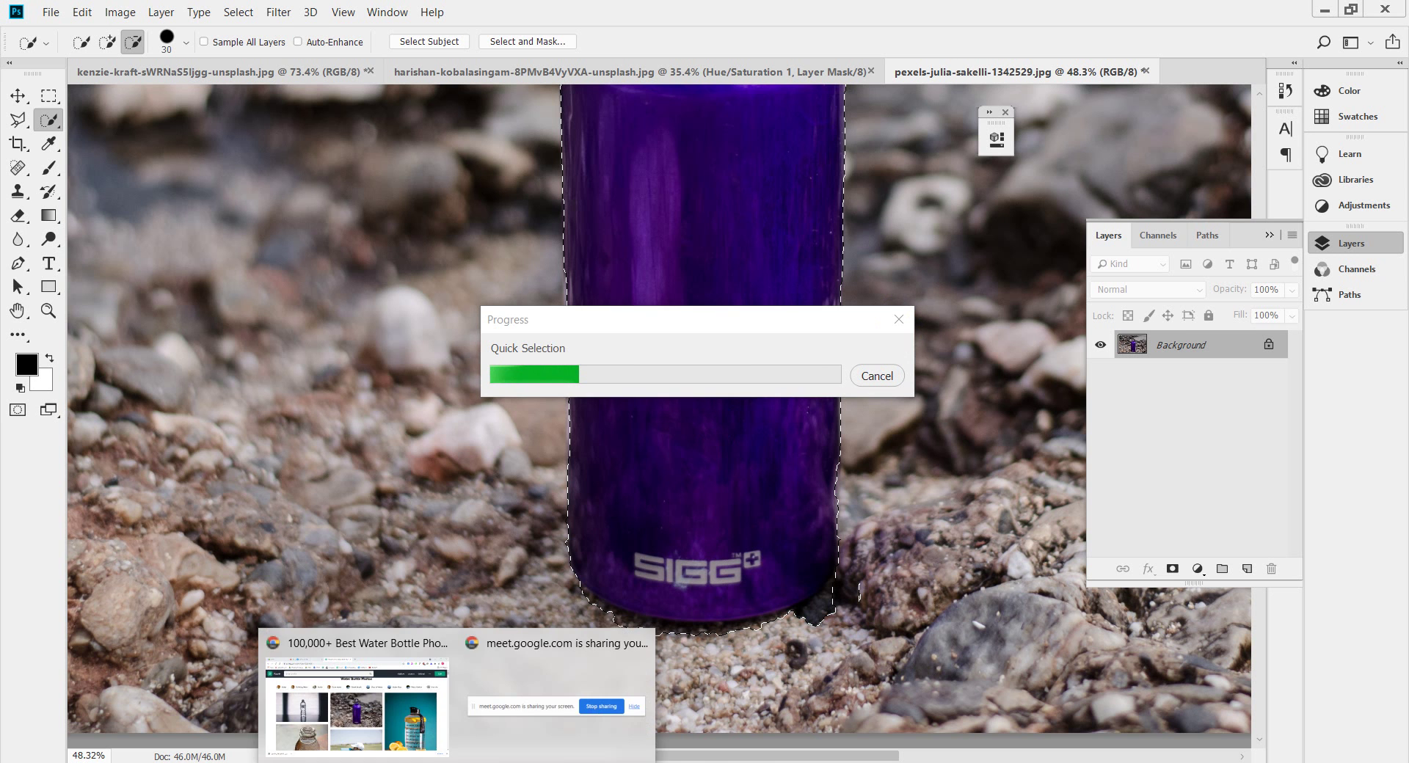
left_click(419, 716)
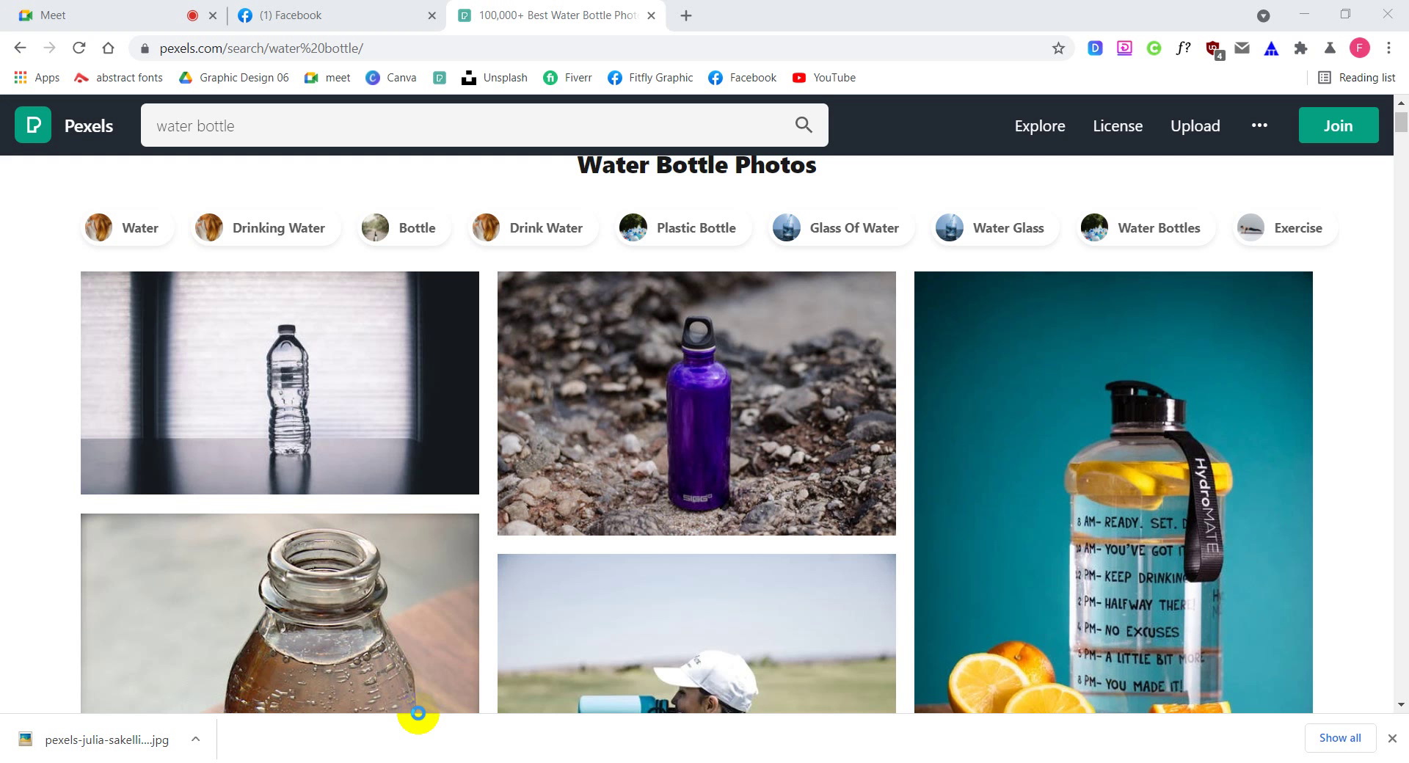
left_click(747, 406)
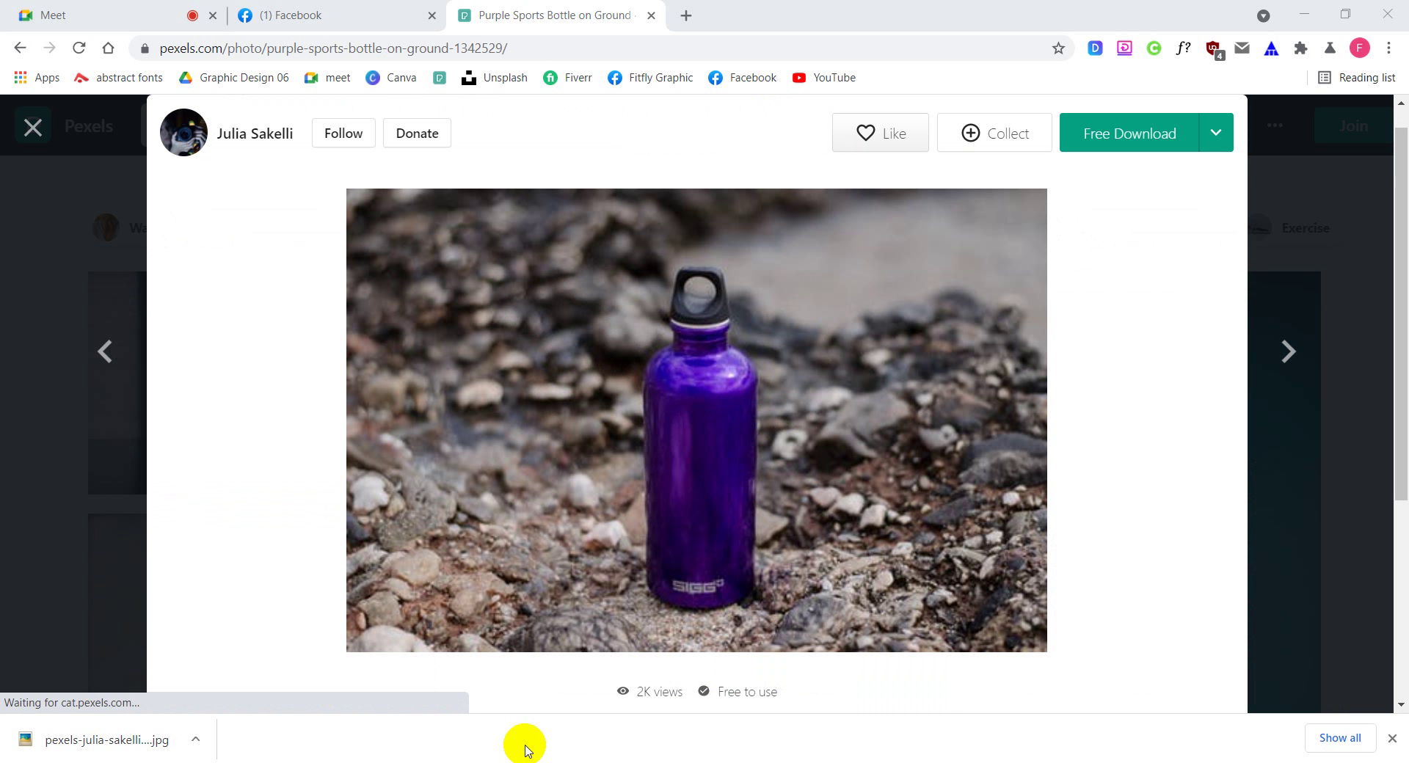
Close Adobe Photoshop CC 2018, discarding the changes to all three open photos
right_click(524, 760)
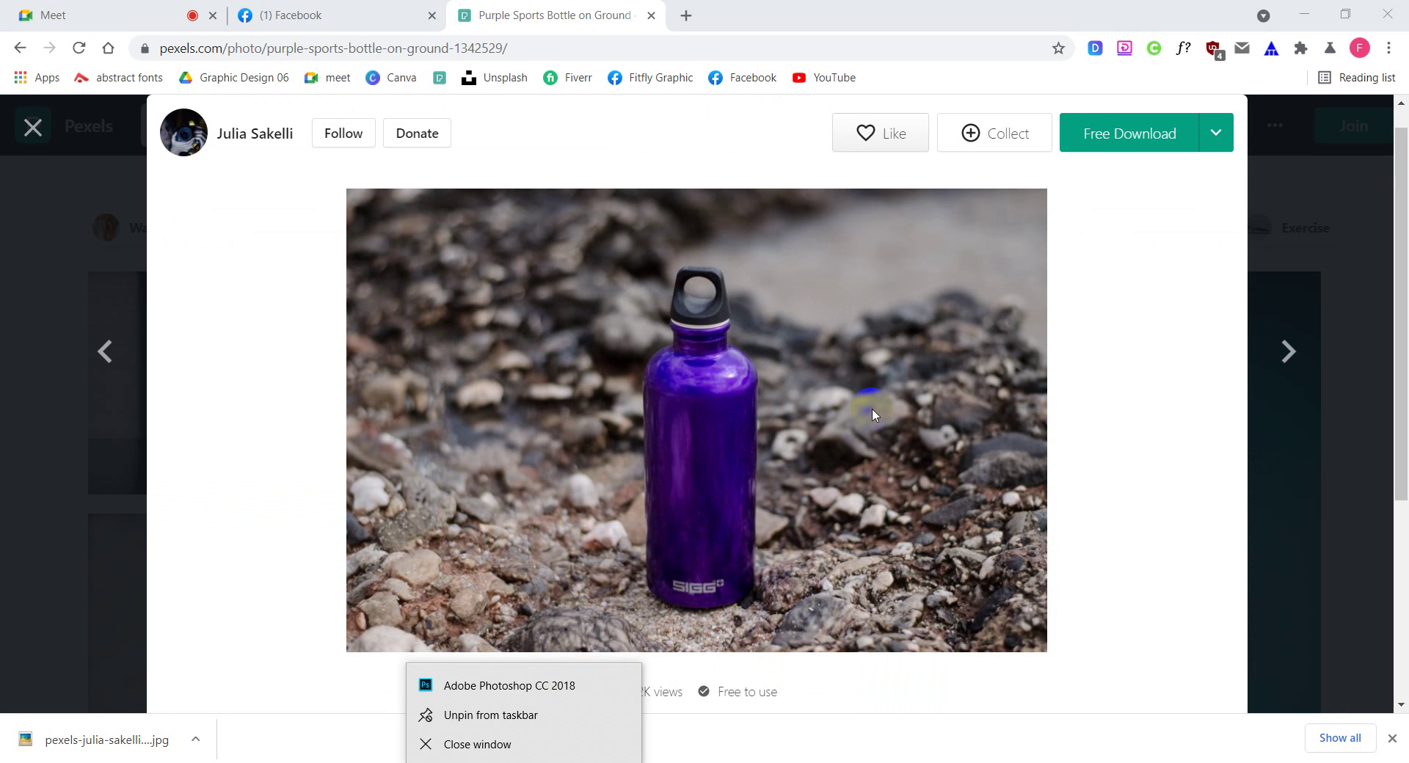
left_click(471, 746)
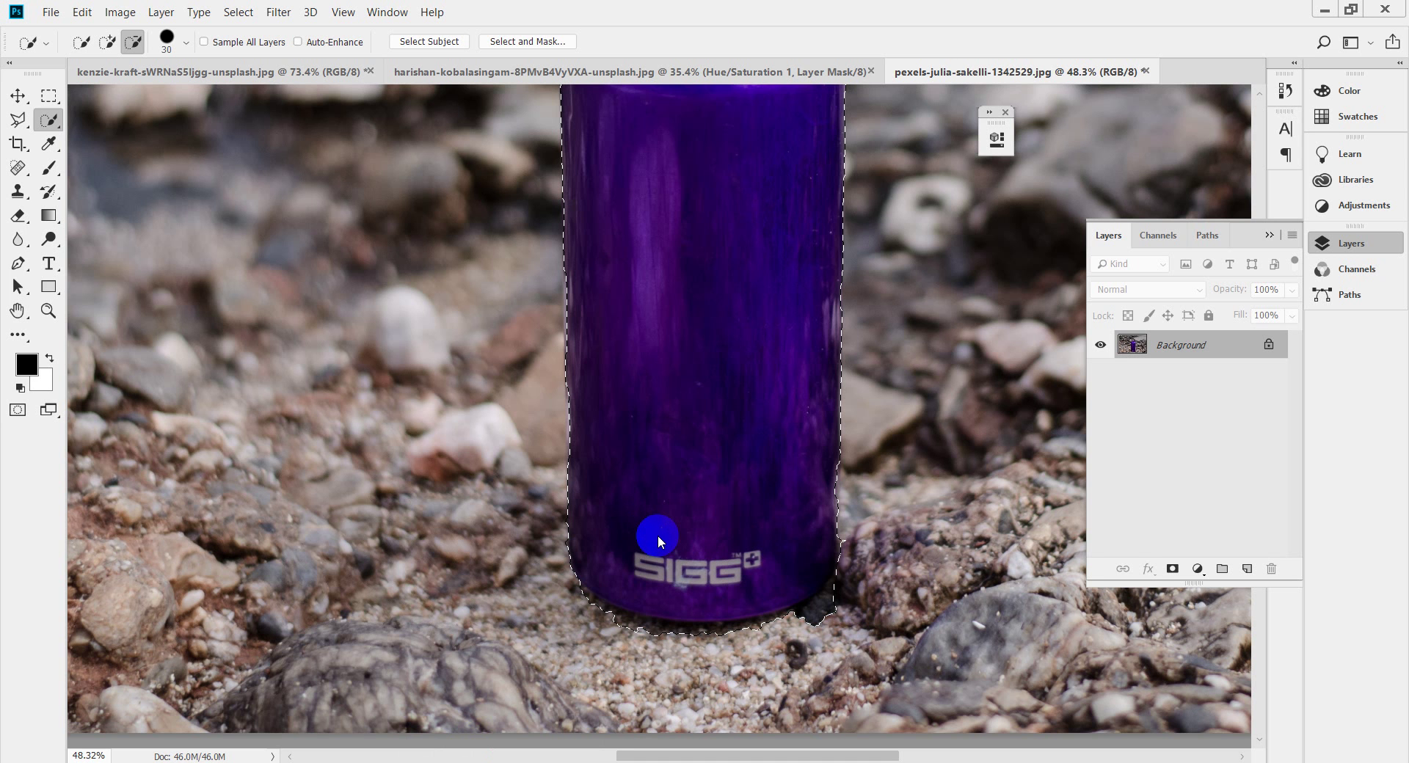
left_click(1385, 9)
left_click(734, 309)
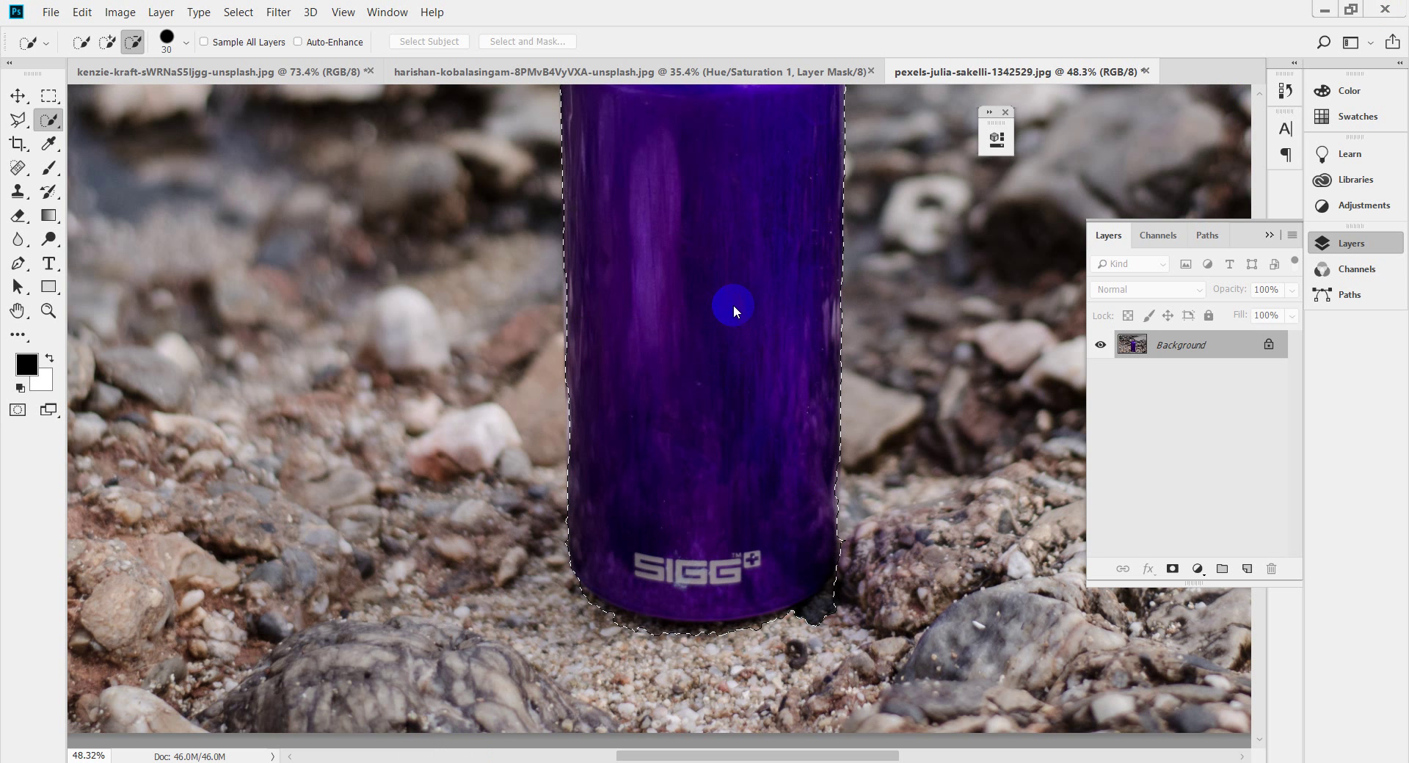
left_click(733, 307)
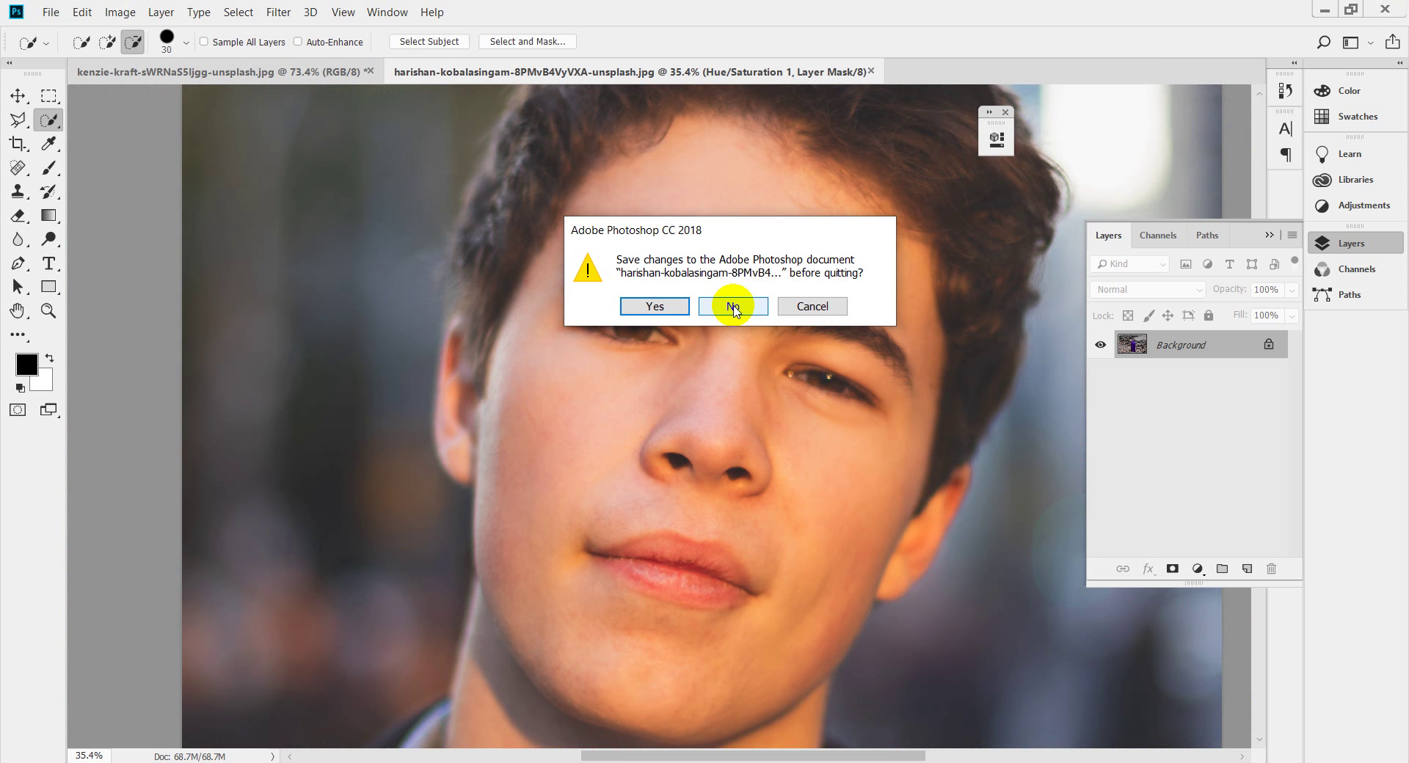
left_click(734, 308)
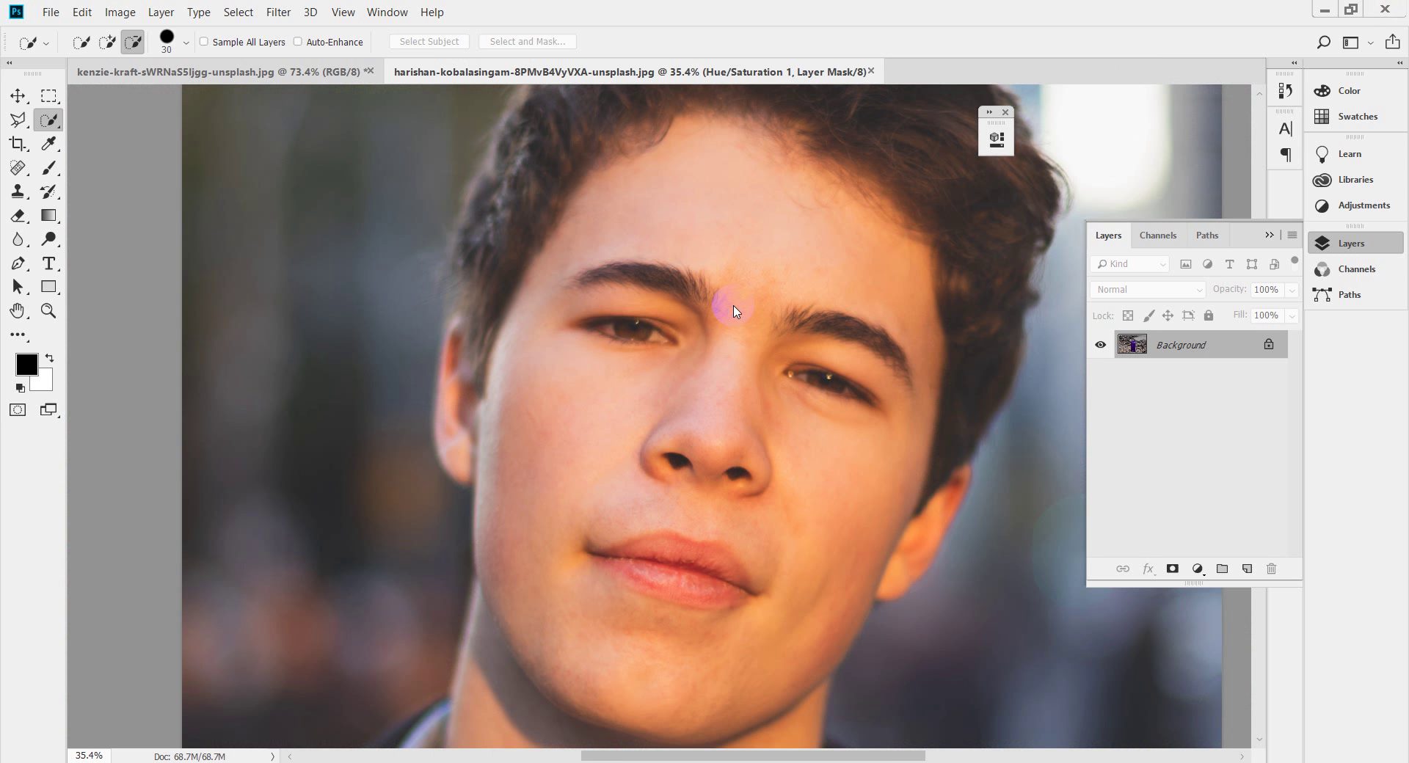
left_click(678, 235)
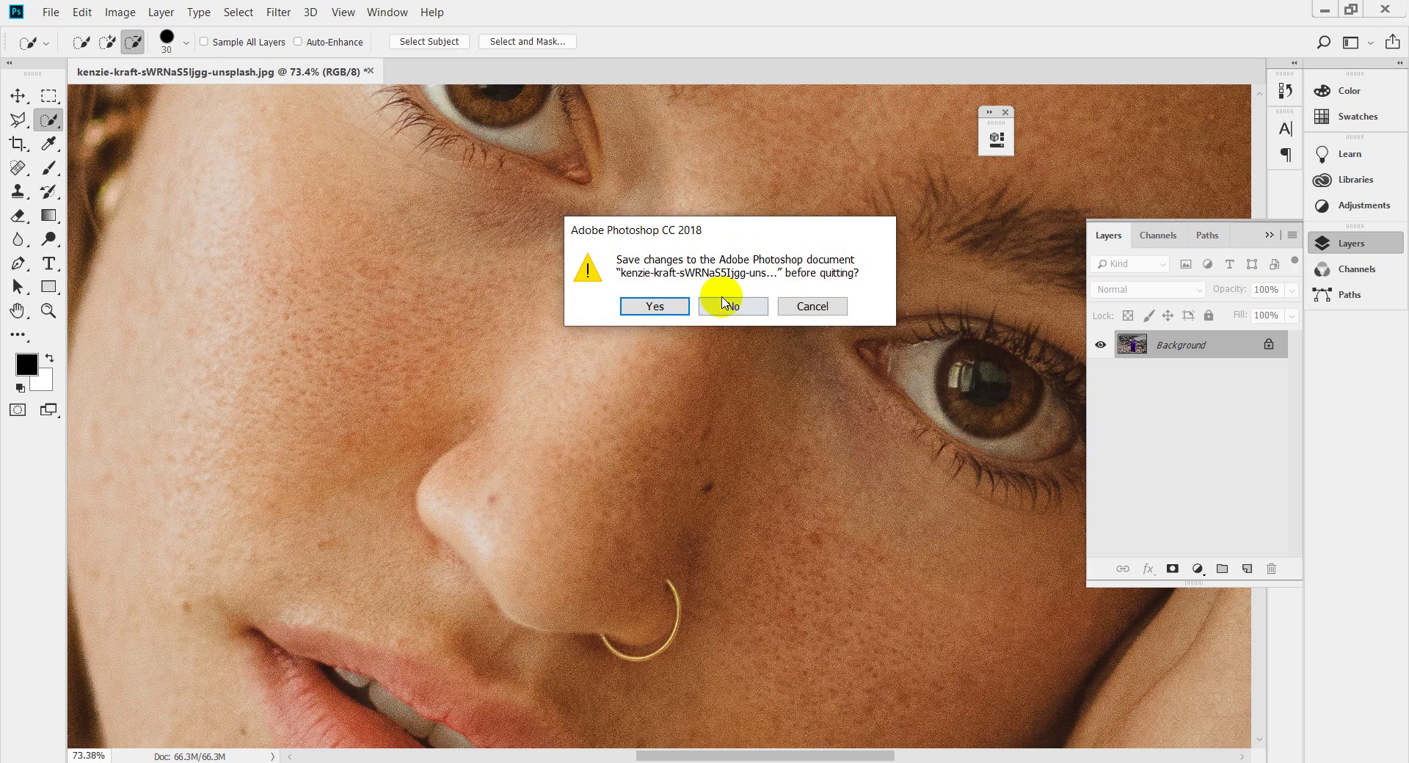
left_click(726, 305)
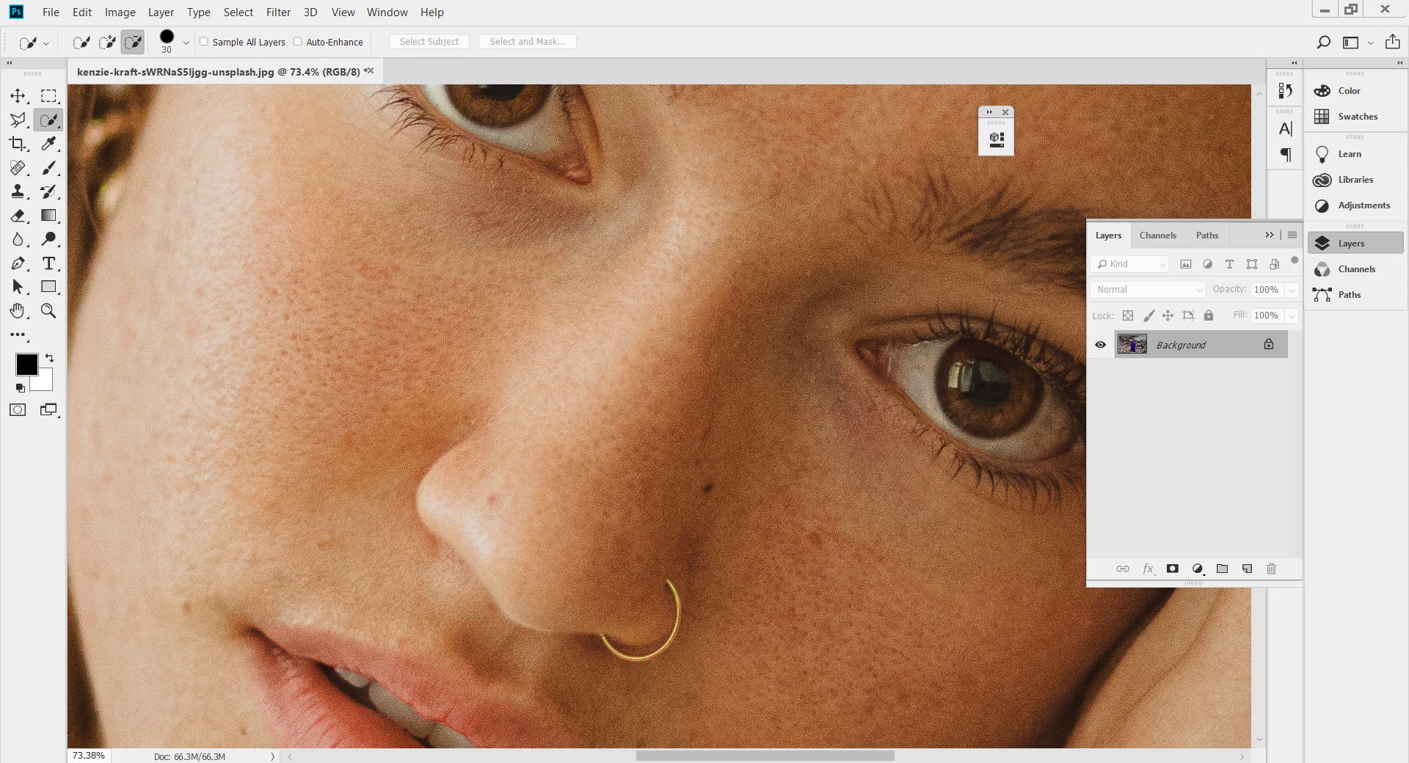
Return to the purple bottle photo on Pexels and download it in Medium size (1280 x 847)
mouse_move(441, 742)
left_click(403, 717)
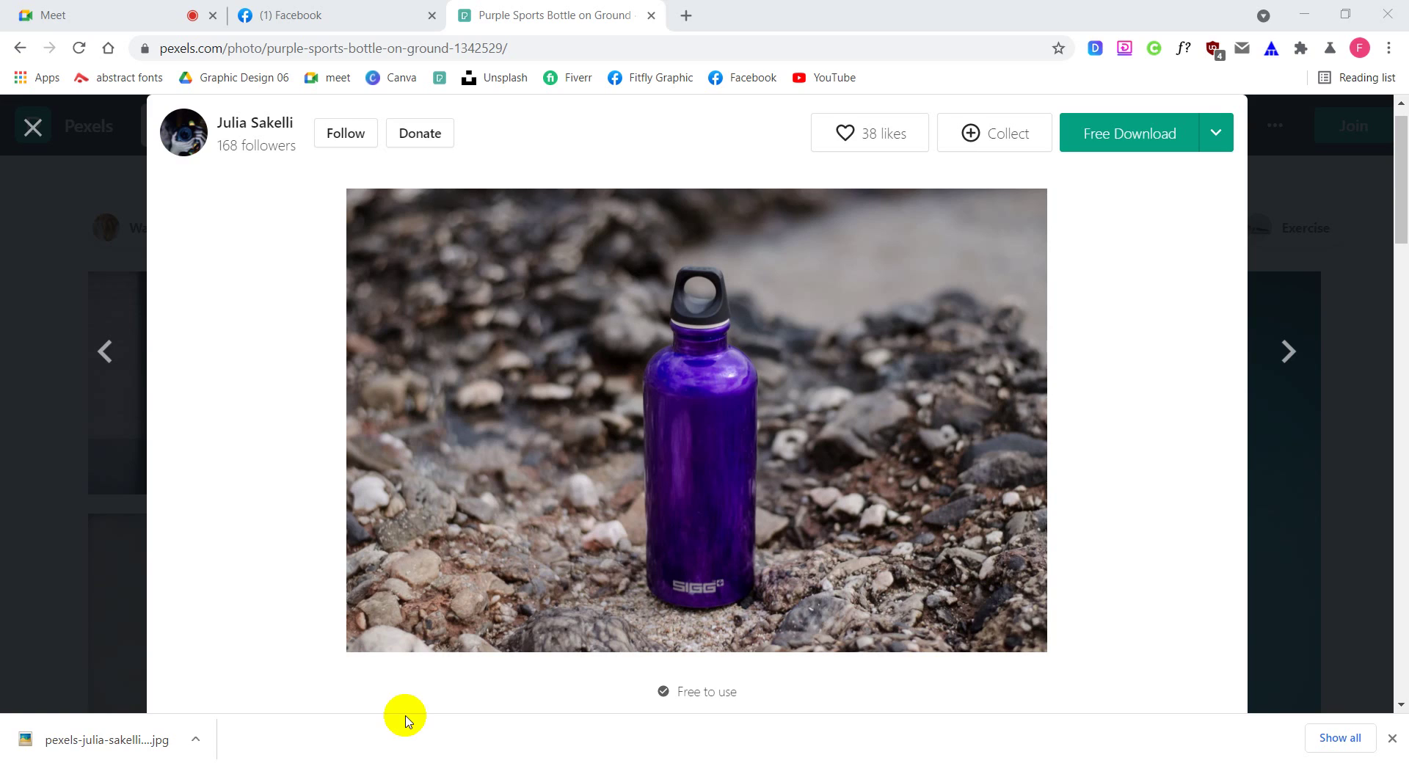
left_click(1216, 146)
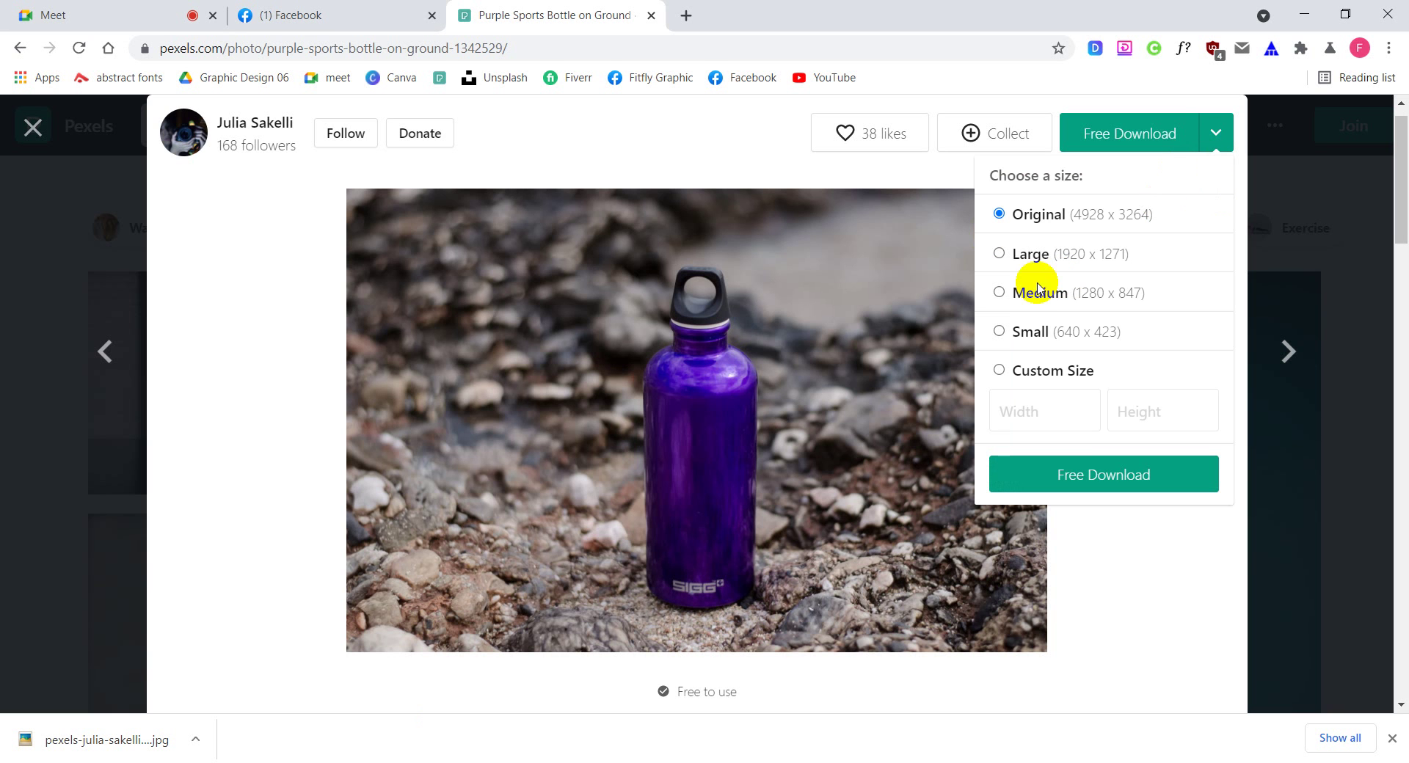
left_click(1000, 293)
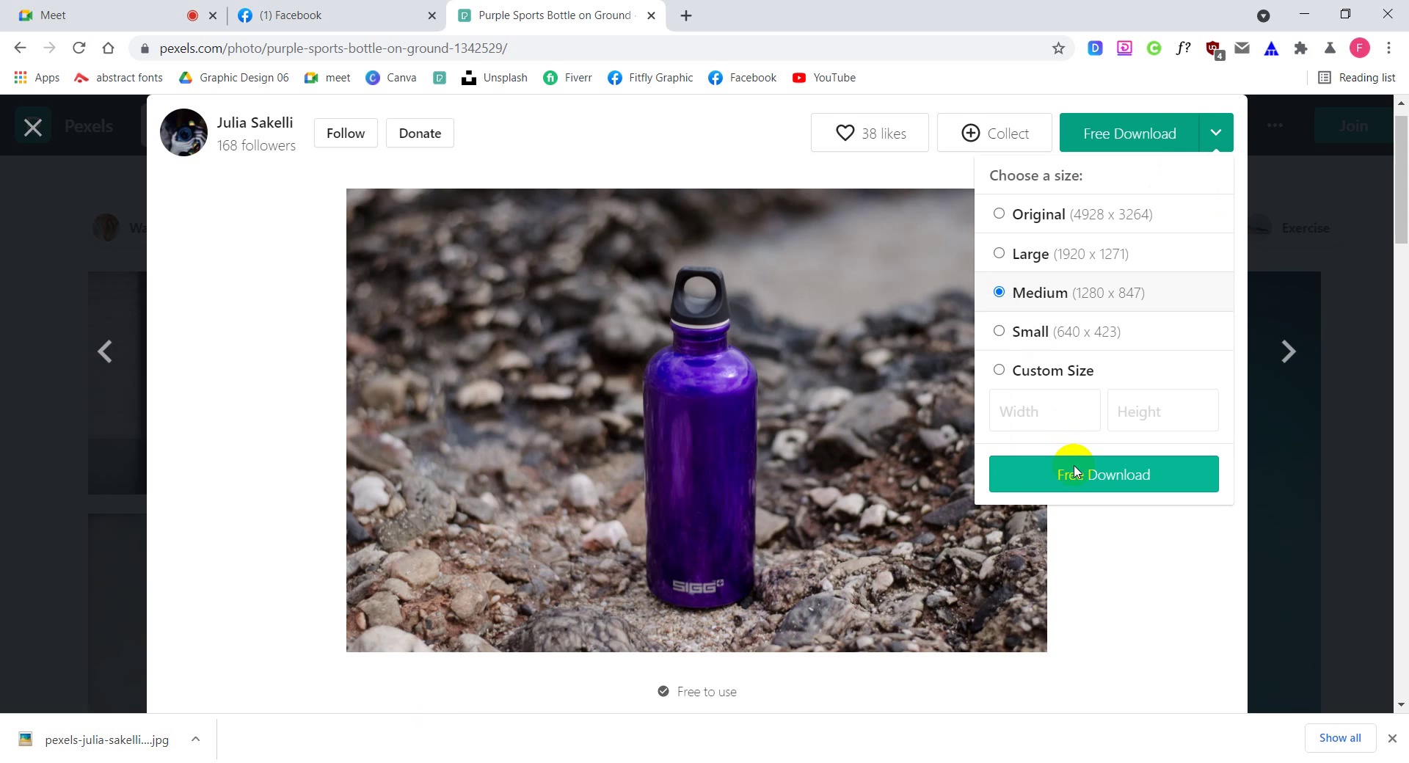
left_click(1074, 462)
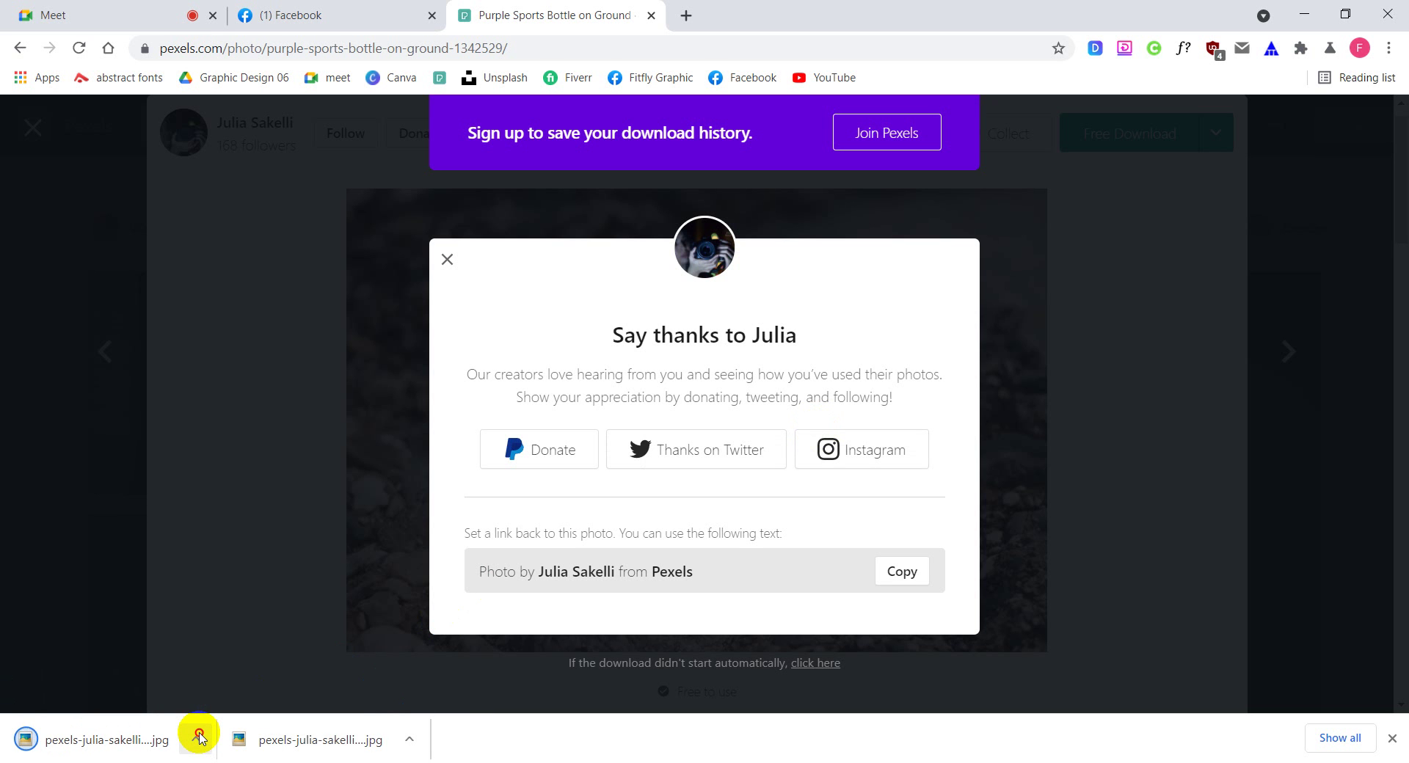
Show the downloaded bottle photo in the Downloads folder and open its (1) copy with Adobe Photoshop CC 2018
left_click(199, 738)
left_click(221, 685)
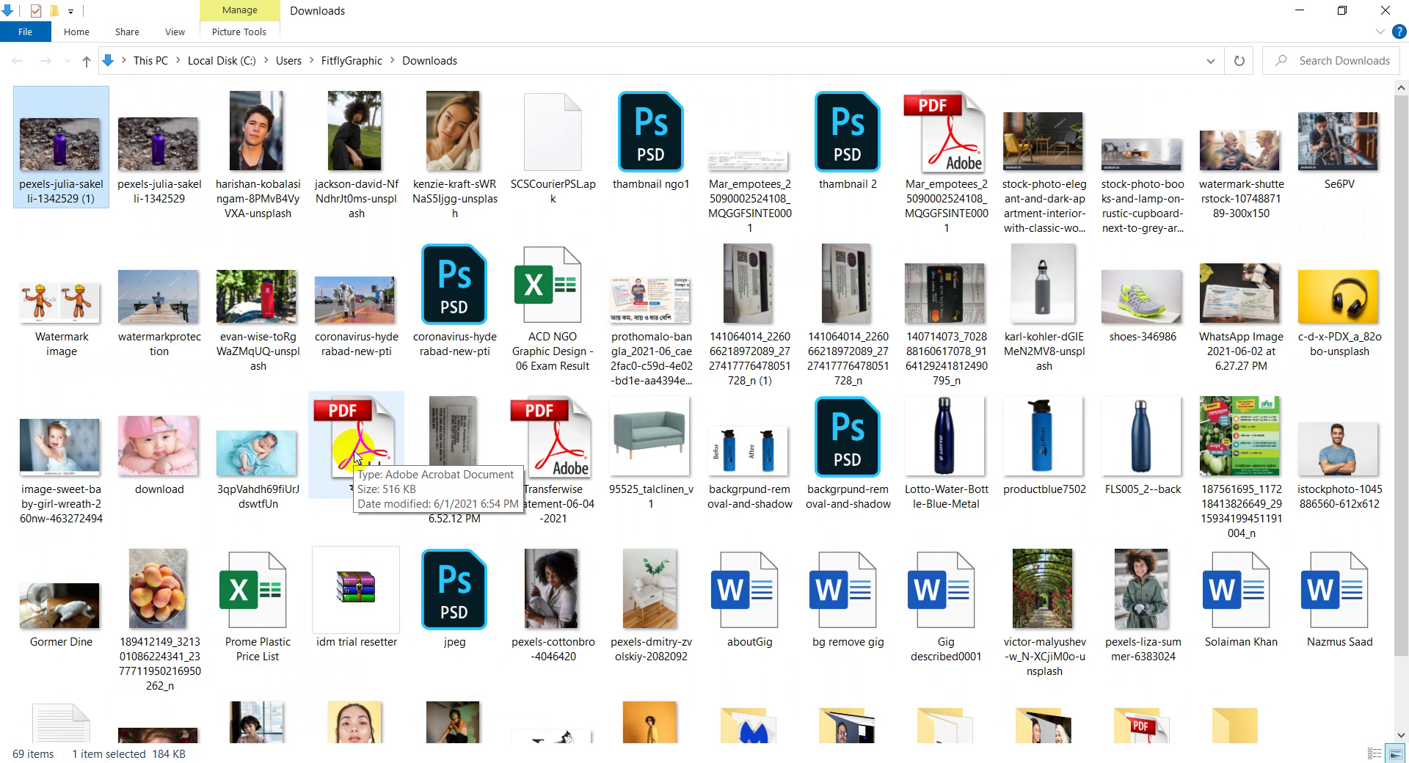
double_click(42, 147)
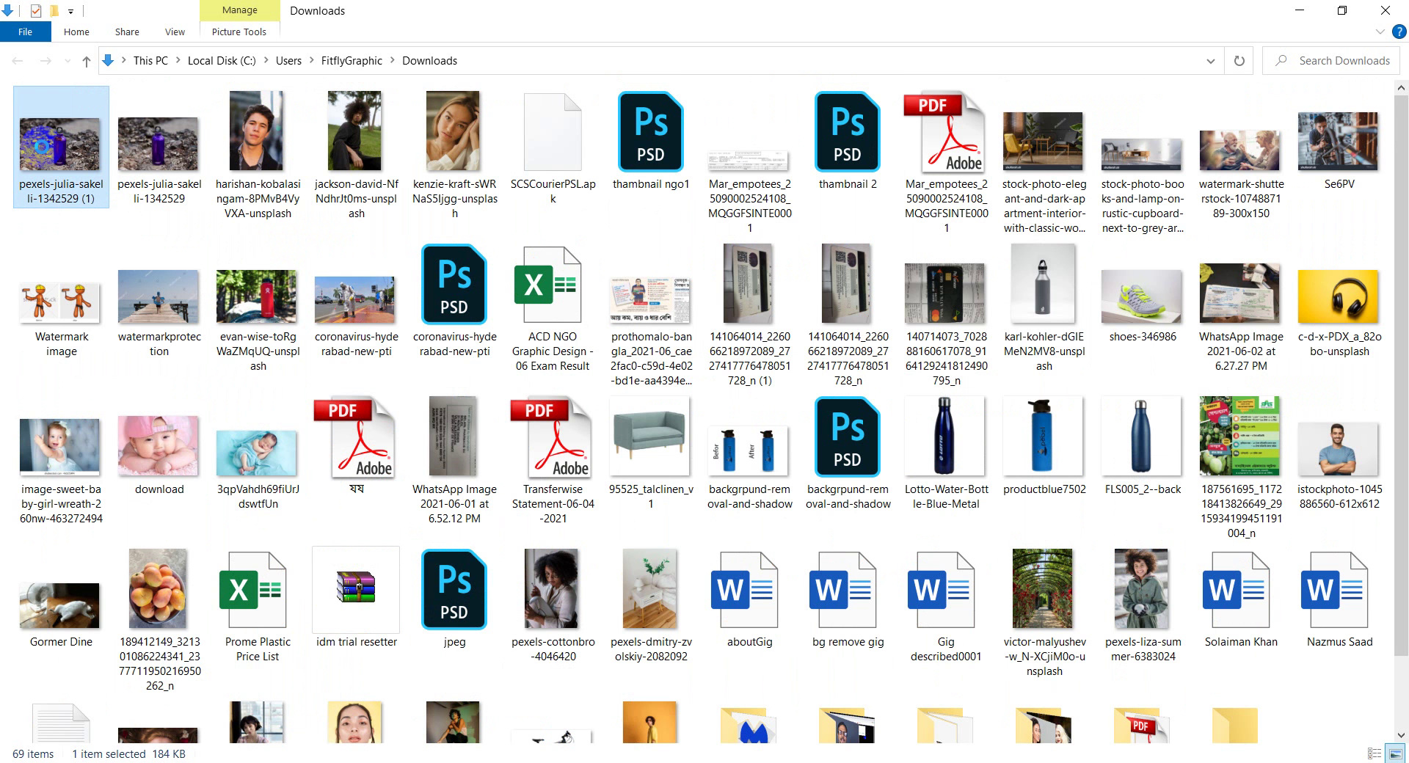
right_click(42, 147)
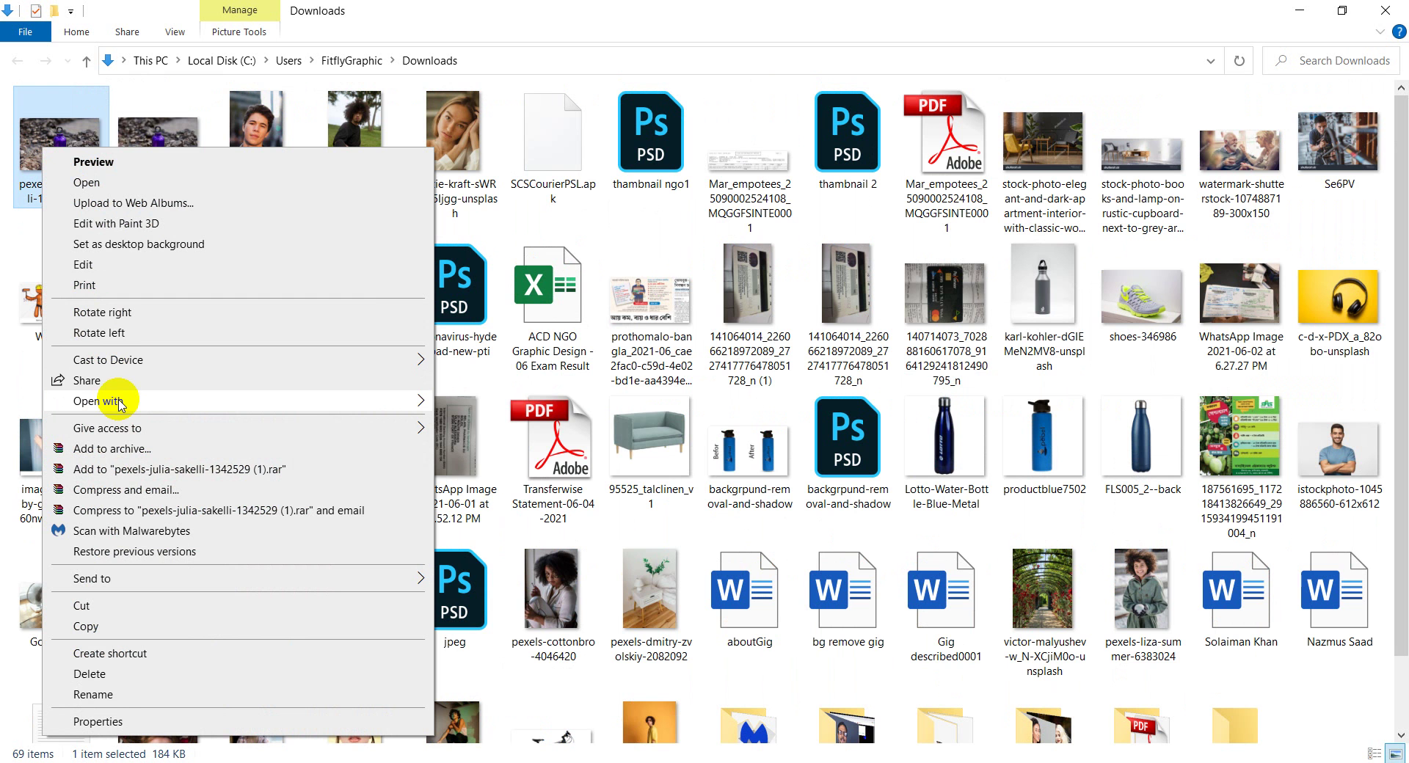
mouse_move(197, 405)
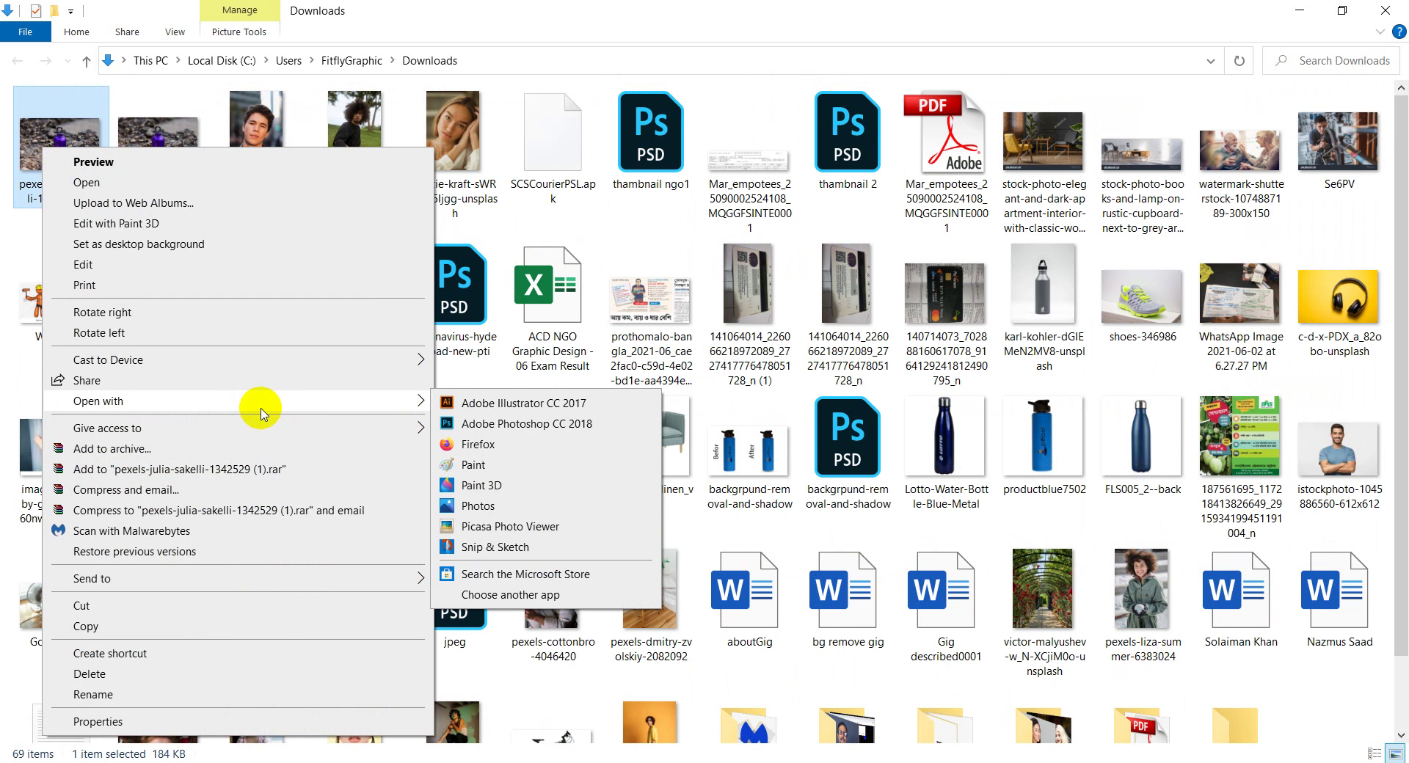
left_click(464, 425)
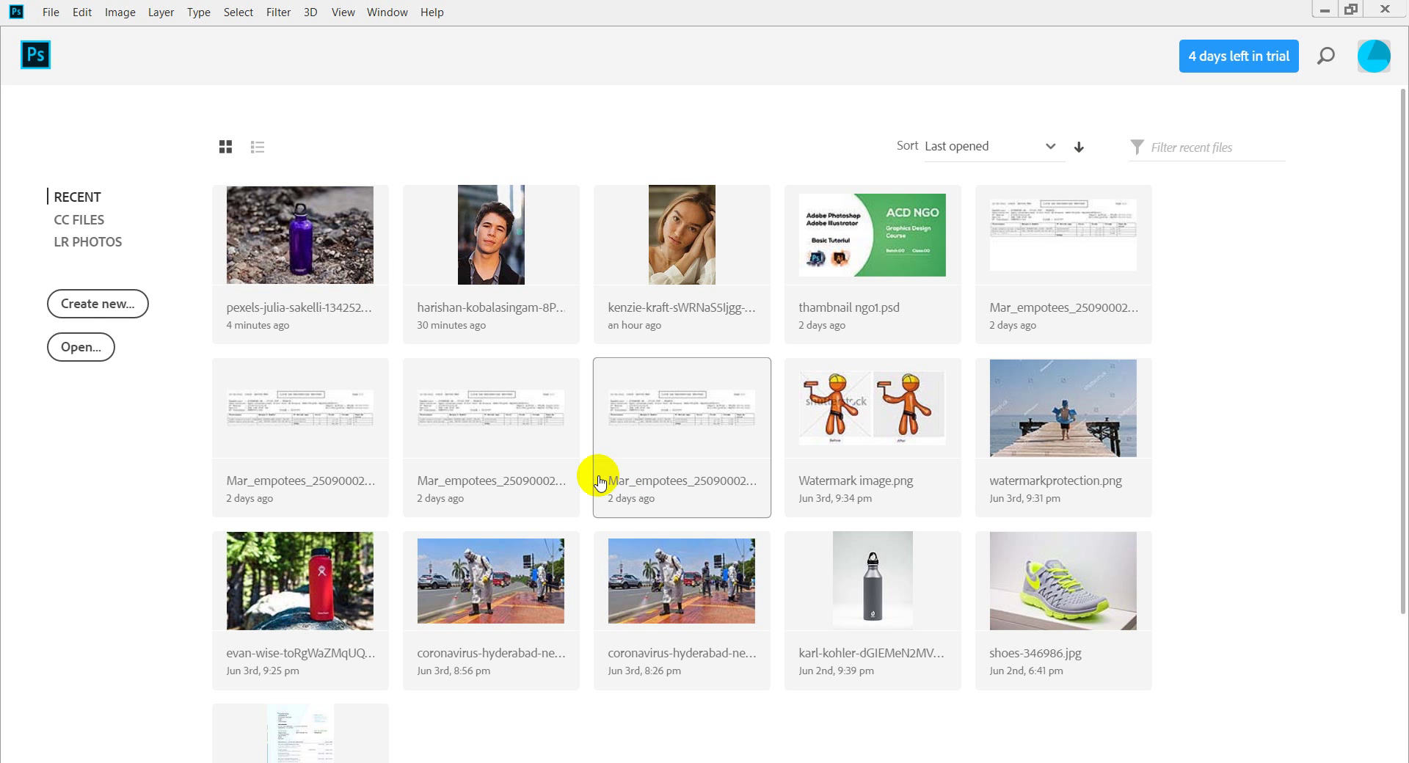
Open the (1) copy of the purple bottle photo from the Downloads folder in Photoshop
left_click(67, 353)
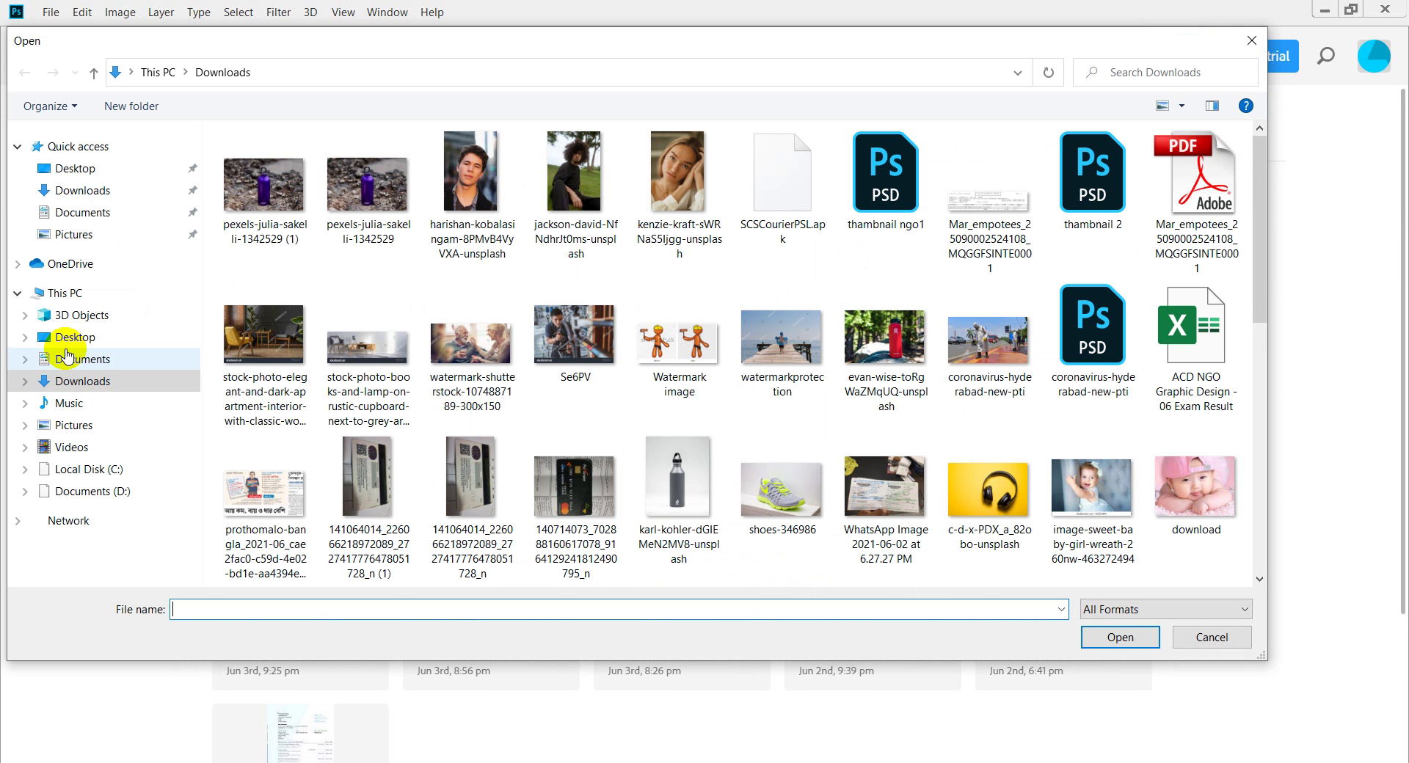
left_click(264, 187)
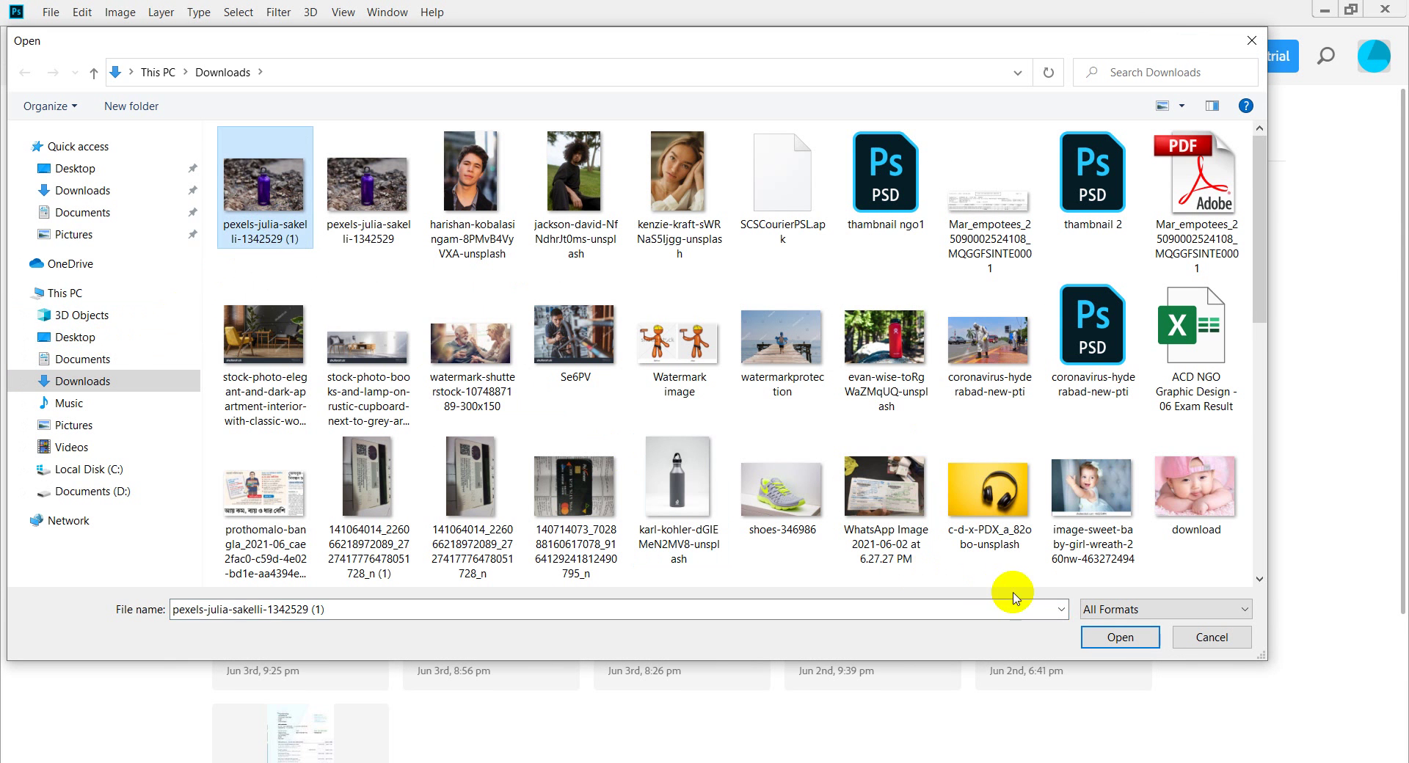
left_click(1107, 635)
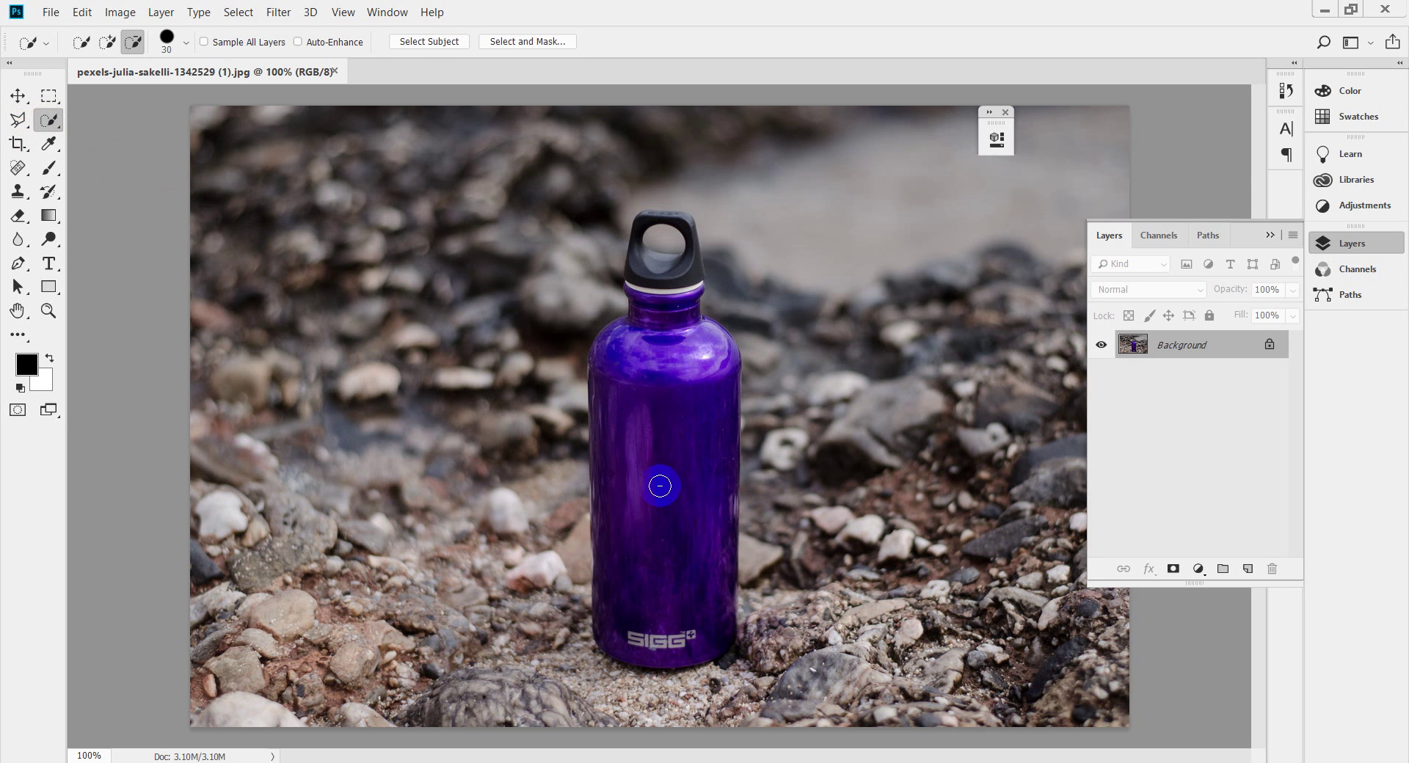
Select the purple body of the bottle with the Quick Selection tool
right_click(49, 120)
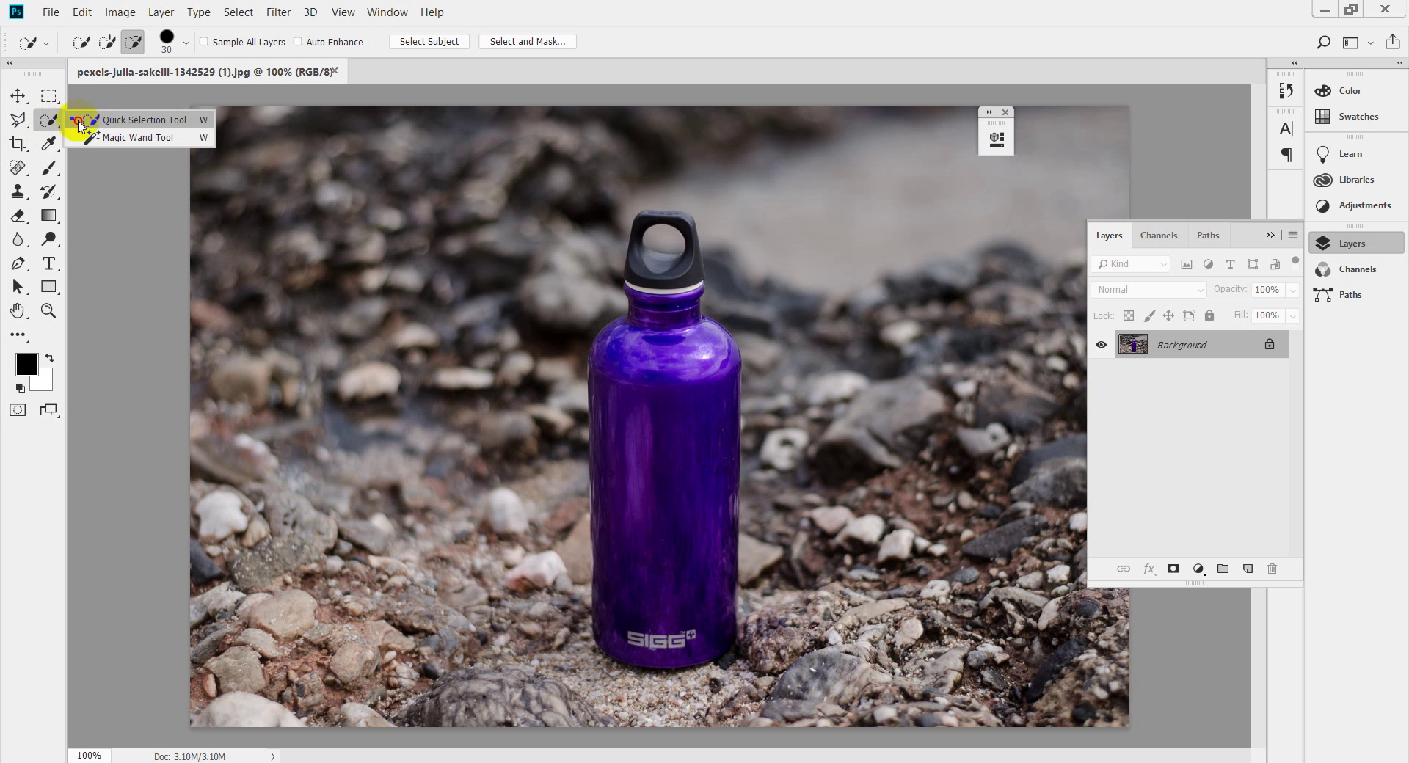
left_click(110, 119)
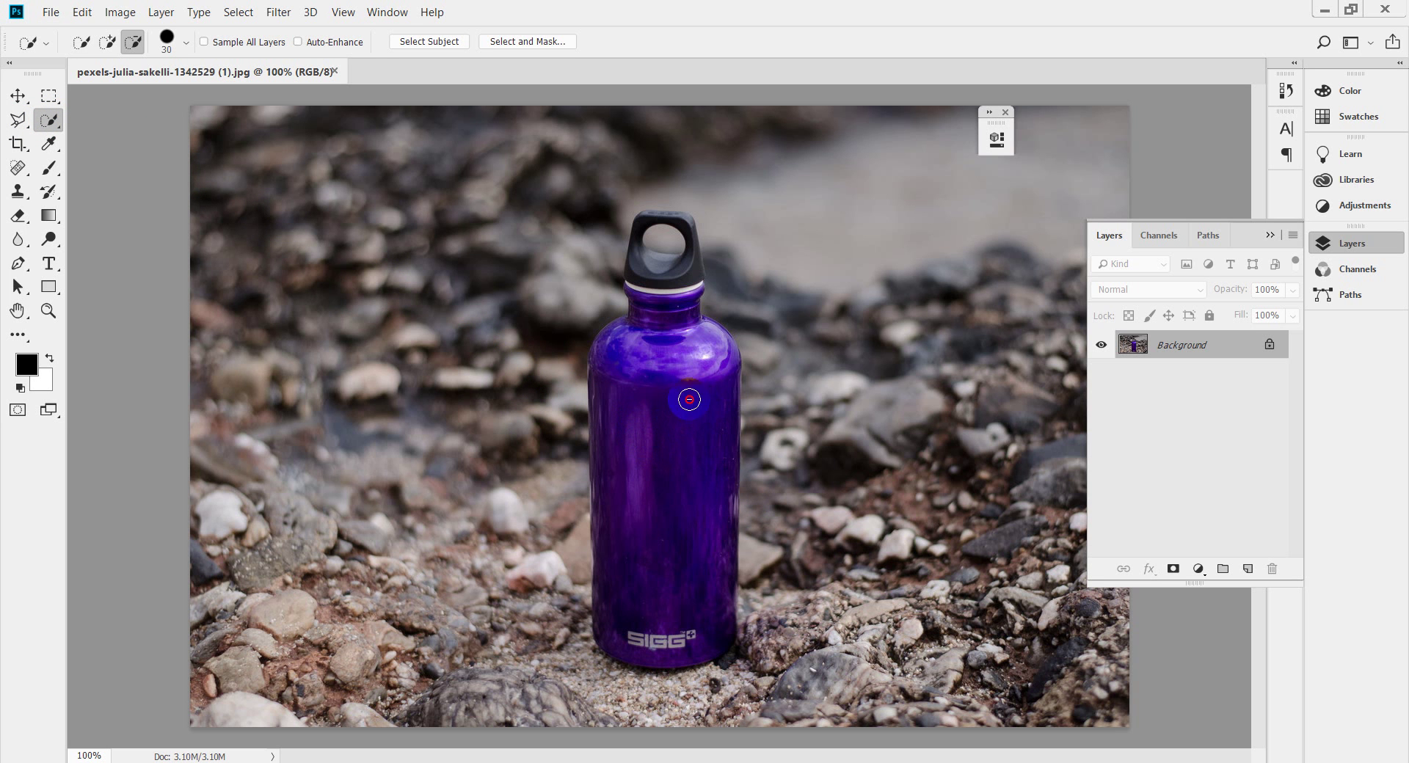
left_click(675, 351)
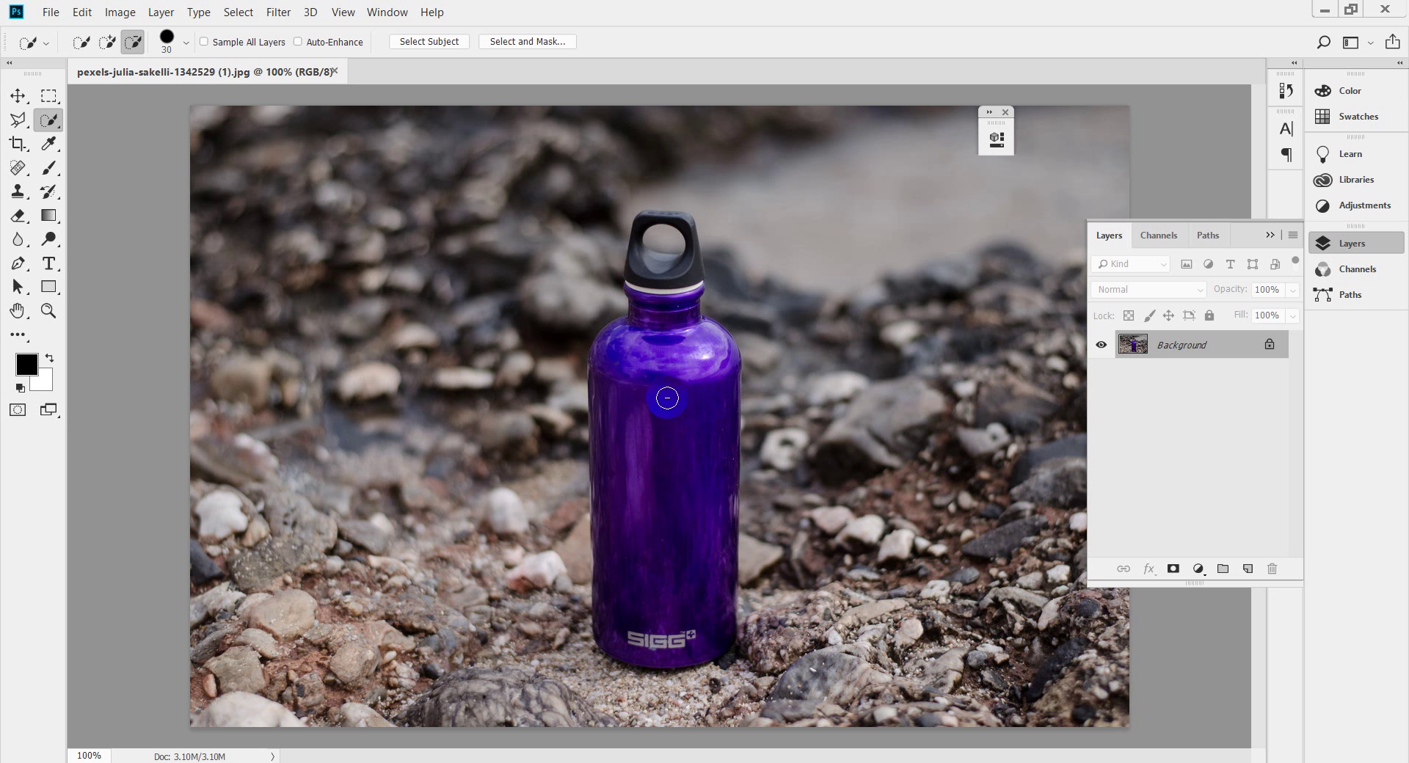
left_click_drag(667, 398, 667, 503)
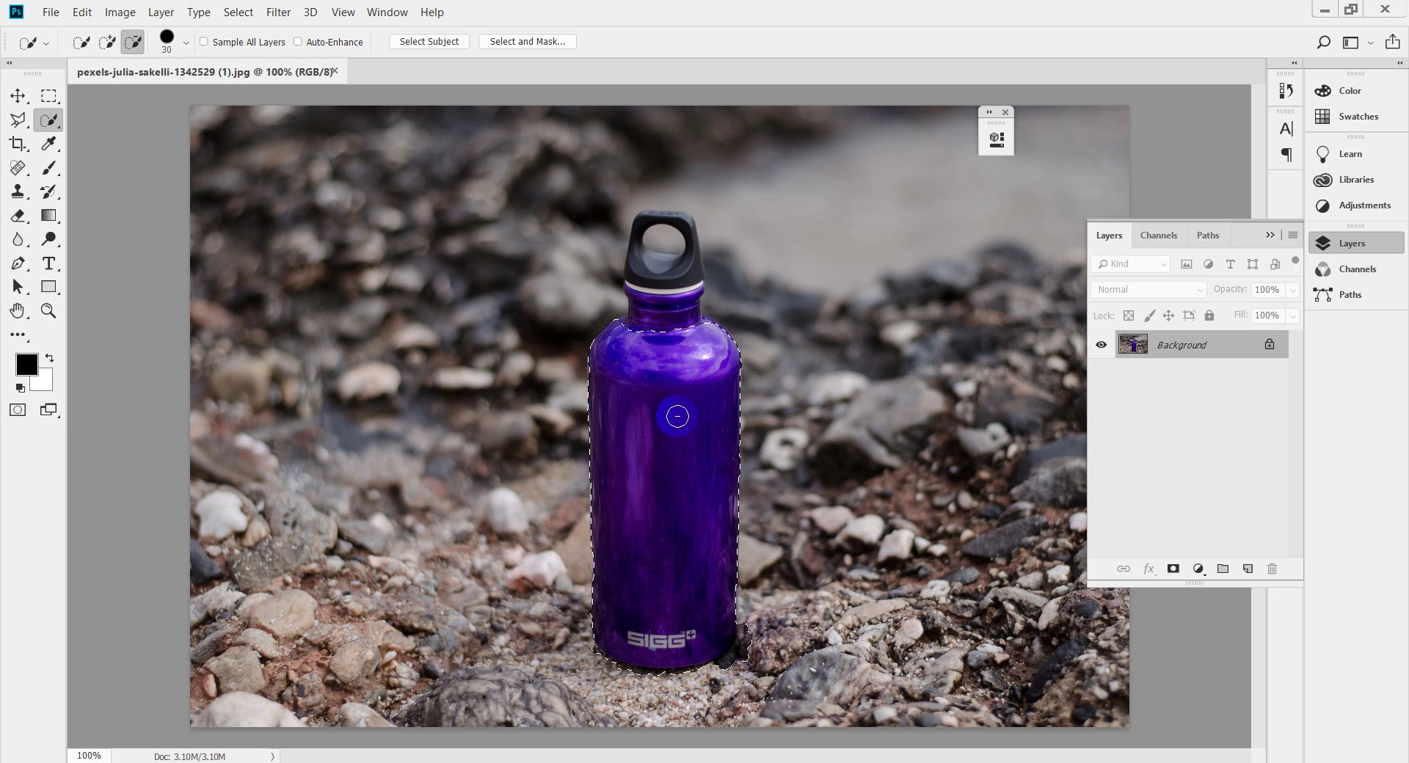
Subtract the stones and sand around the bottle's base from the selection
scroll(675, 429, "up", 5)
scroll(764, 550, "down", 1)
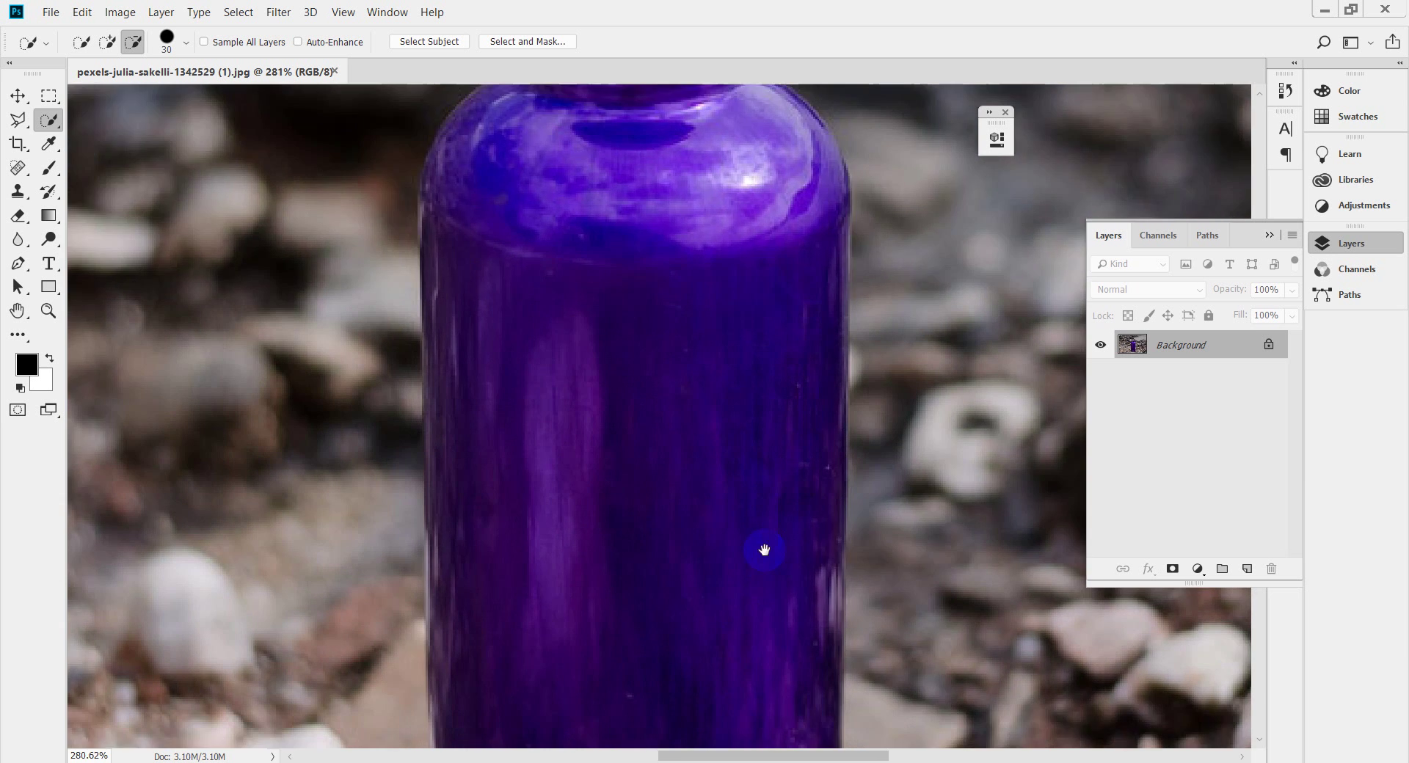
left_click_drag(764, 550, 720, 330)
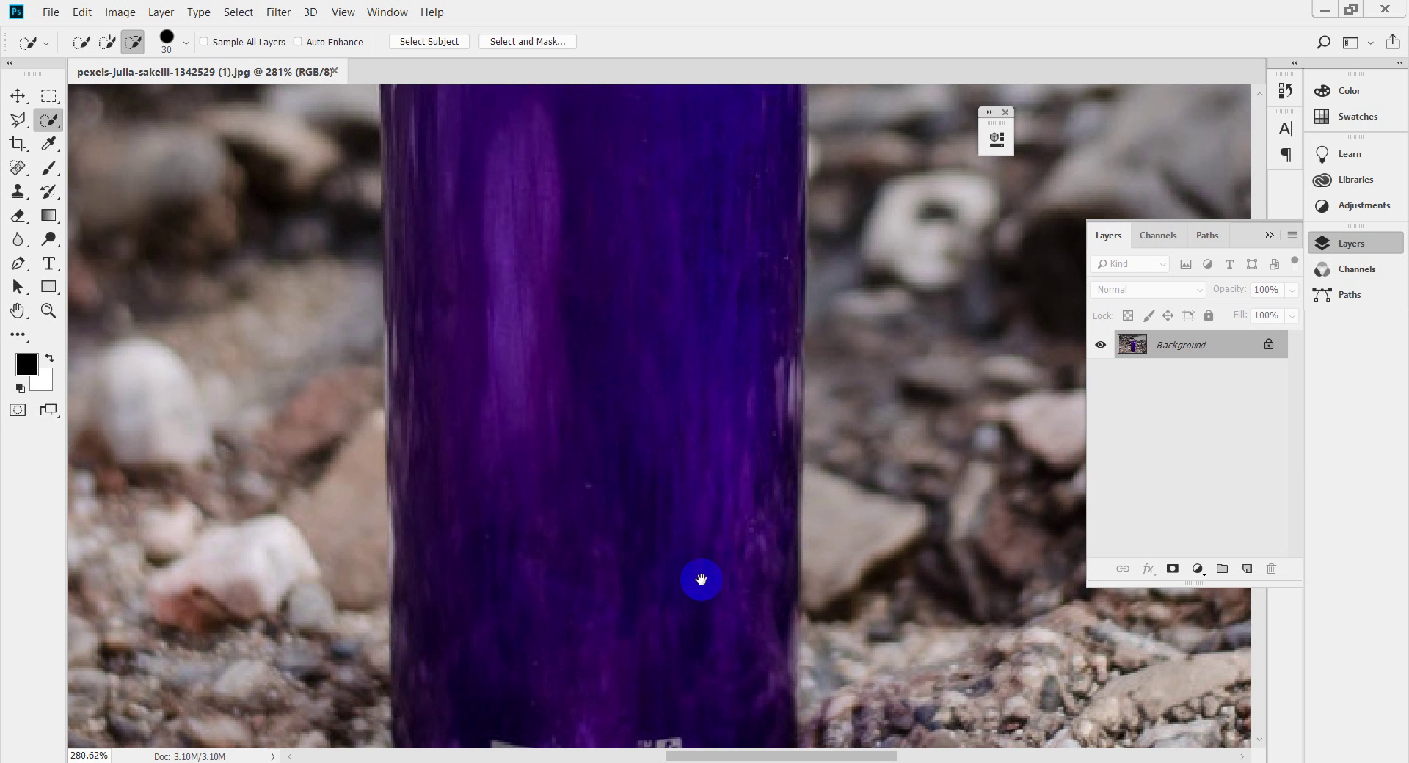
left_click_drag(701, 580, 752, 297)
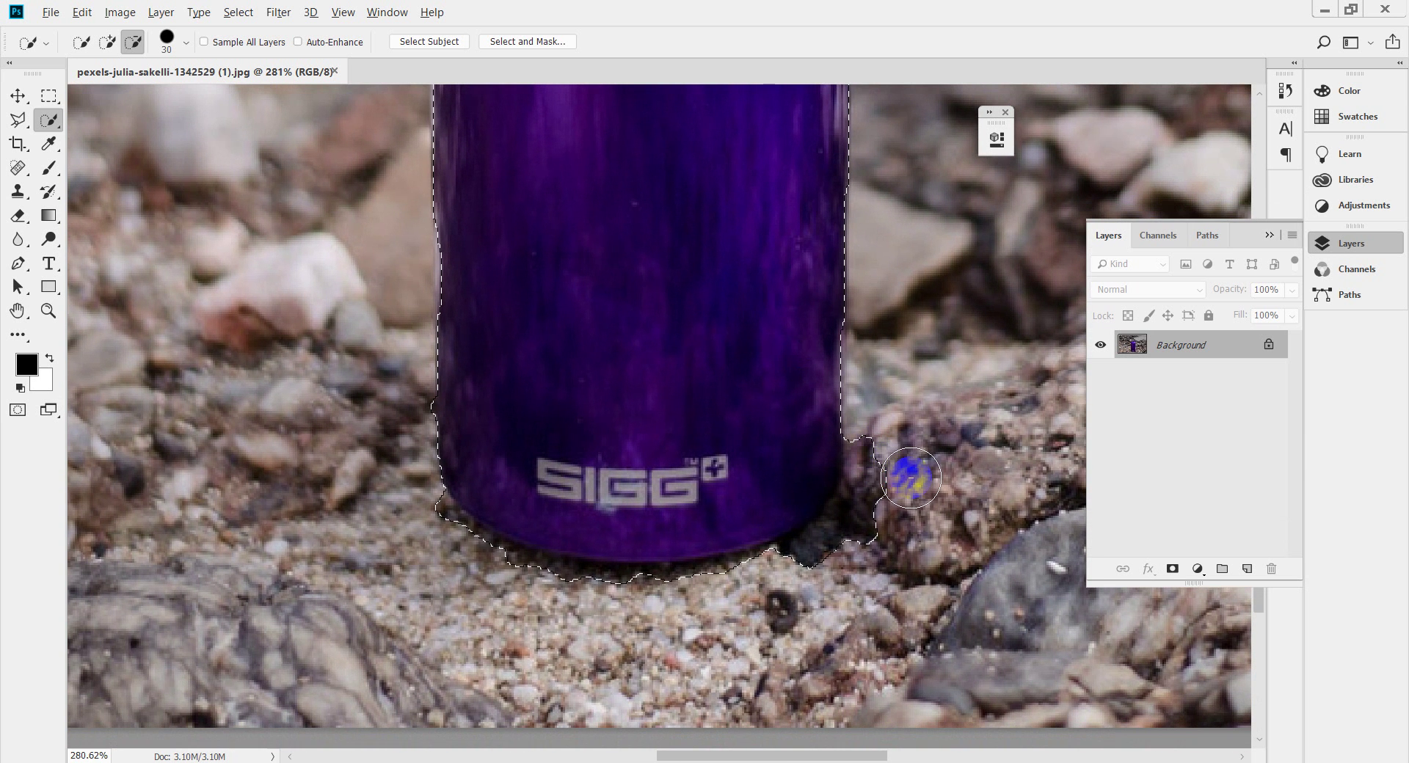
mouse_move(910, 478)
left_mouse_down()
mouse_move(878, 523)
mouse_move(817, 564)
mouse_move(582, 602)
mouse_move(522, 589)
mouse_move(408, 525)
mouse_move(531, 582)
mouse_move(543, 470)
mouse_move(495, 483)
left_mouse_up()
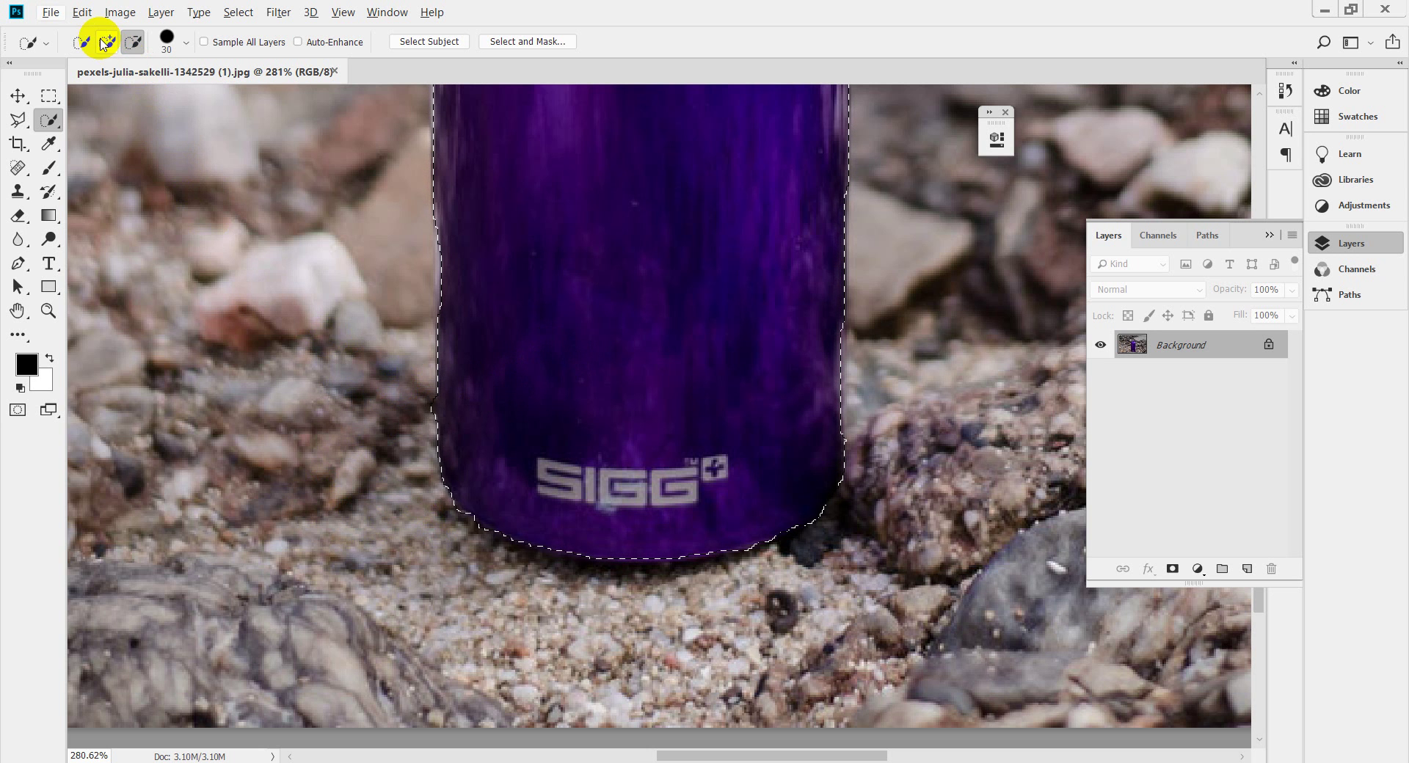
left_click(107, 41)
left_click(133, 41)
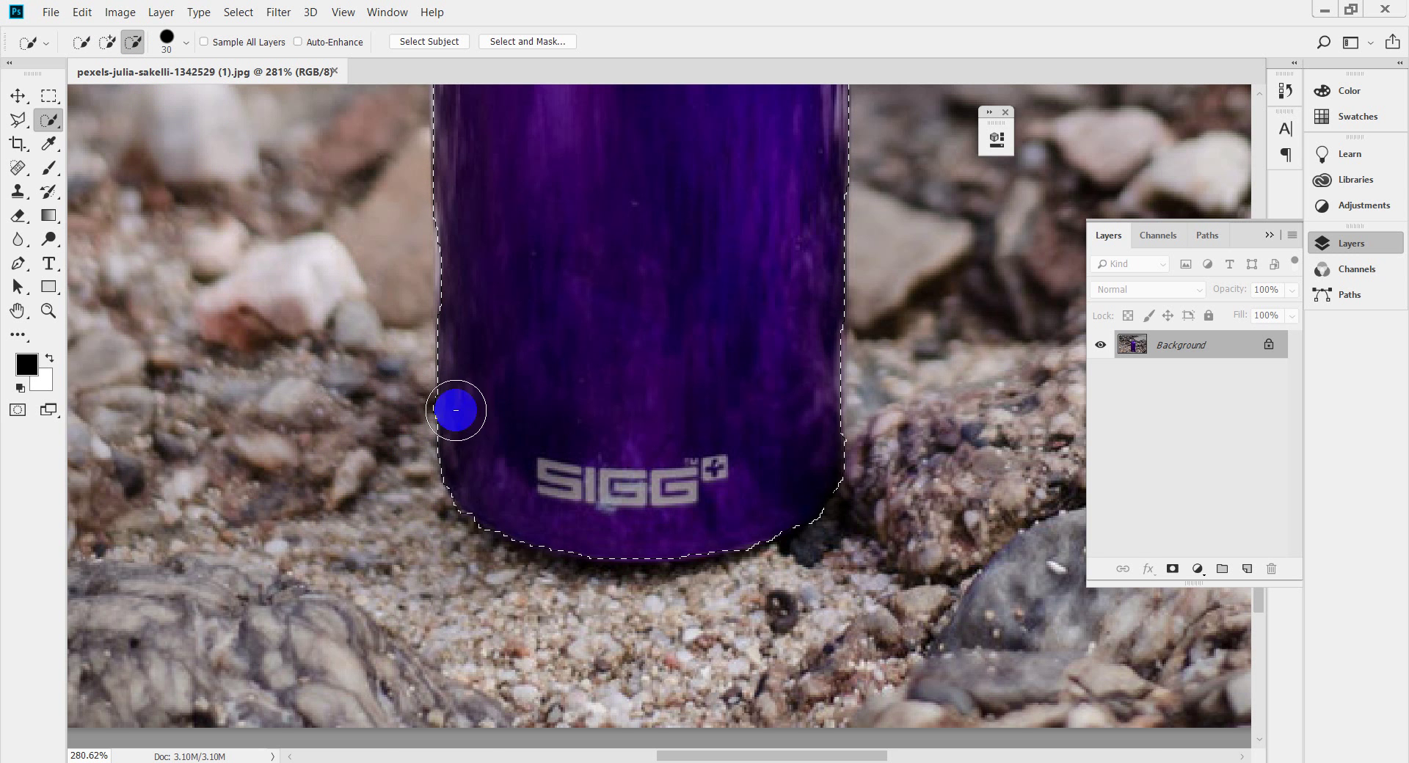
Add the bottle's shoulders and purple neck up to the black cap to the selection
left_click_drag(651, 227, 663, 676)
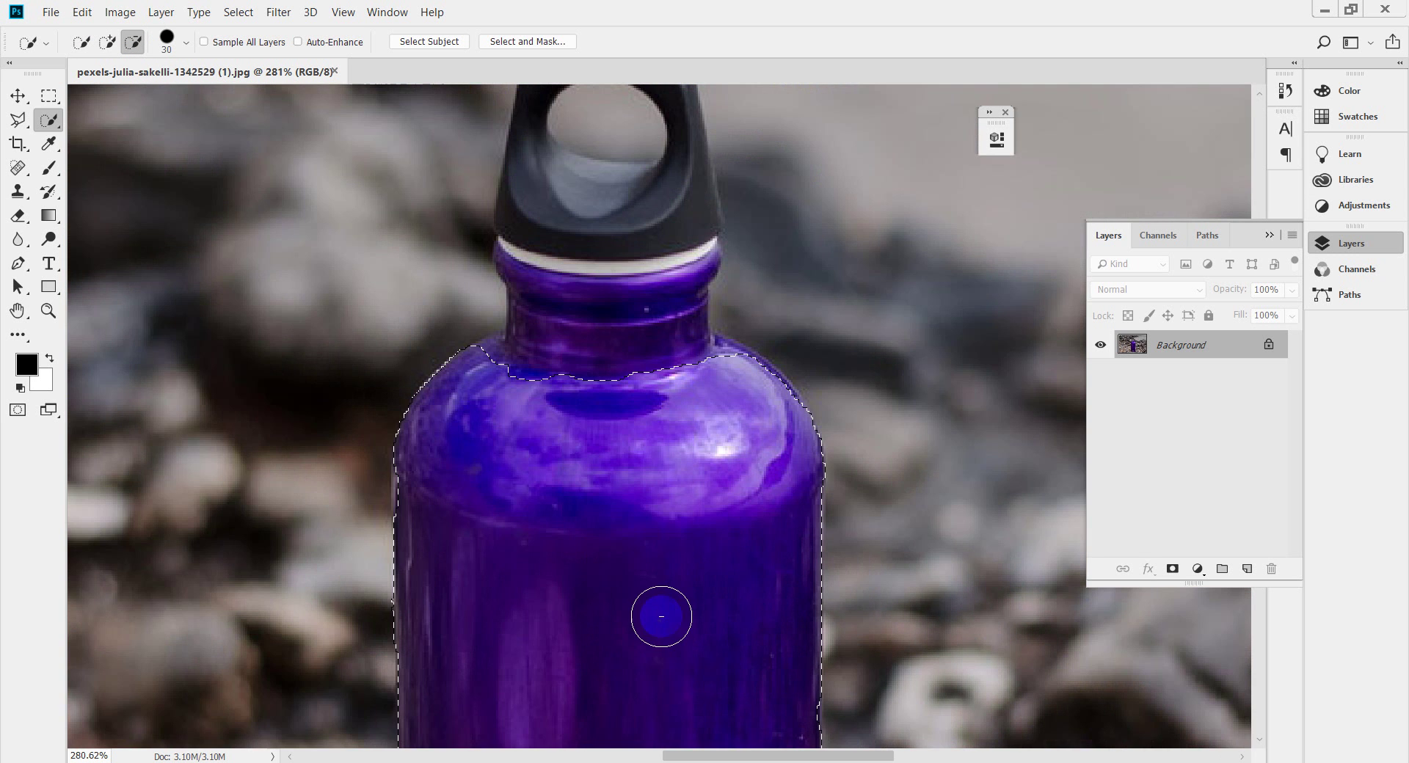
left_click(541, 409)
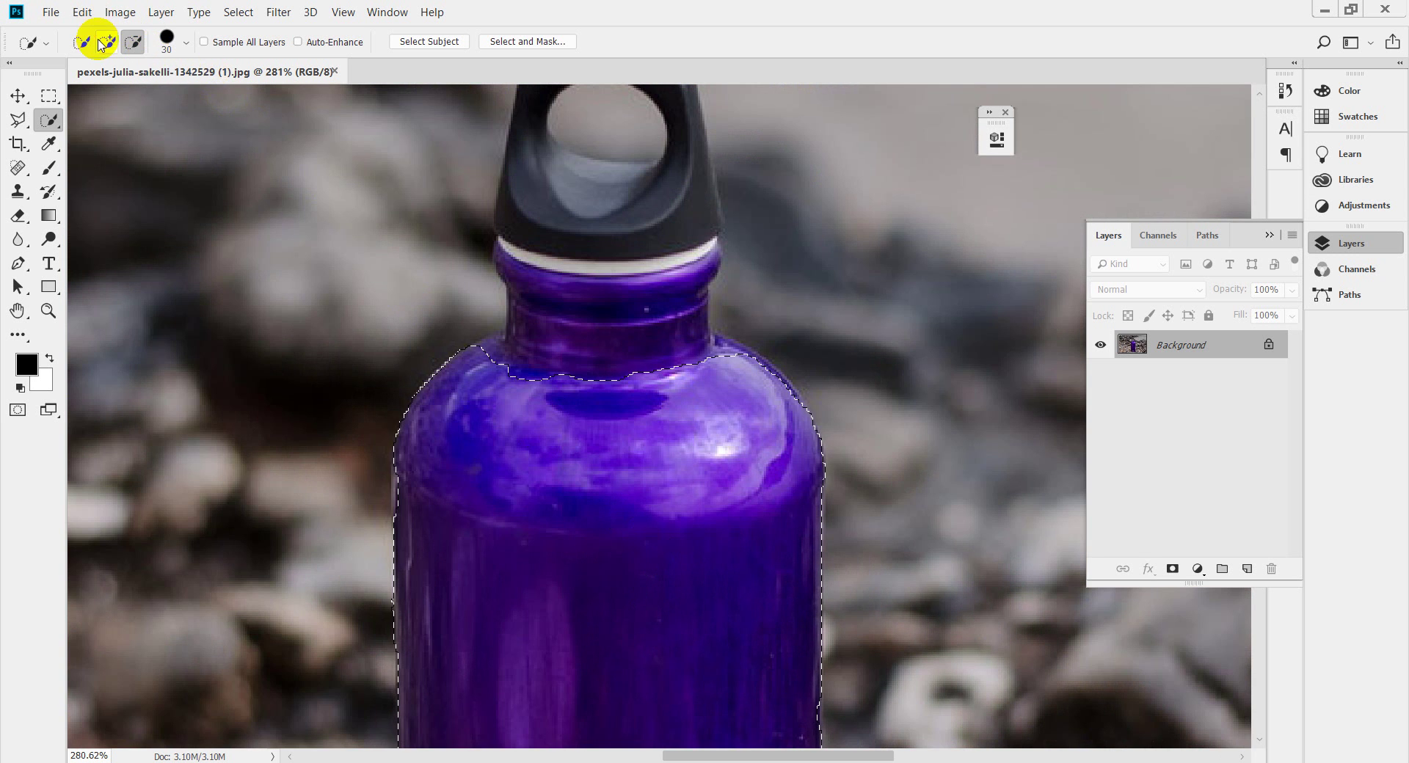
left_click(103, 43)
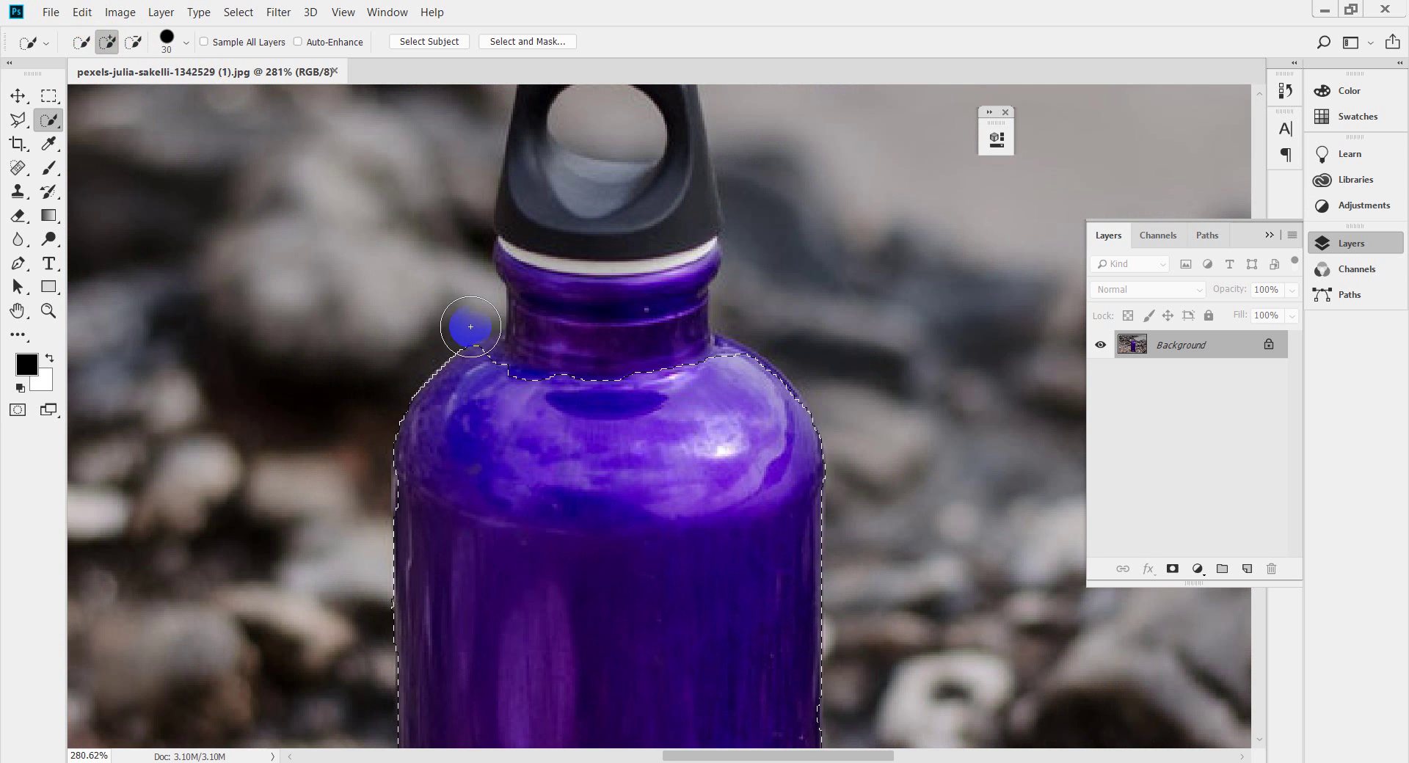
mouse_move(516, 409)
left_mouse_down()
mouse_move(537, 359)
mouse_move(688, 376)
mouse_move(683, 279)
mouse_move(695, 279)
mouse_move(676, 294)
mouse_move(775, 296)
mouse_move(747, 288)
left_mouse_up()
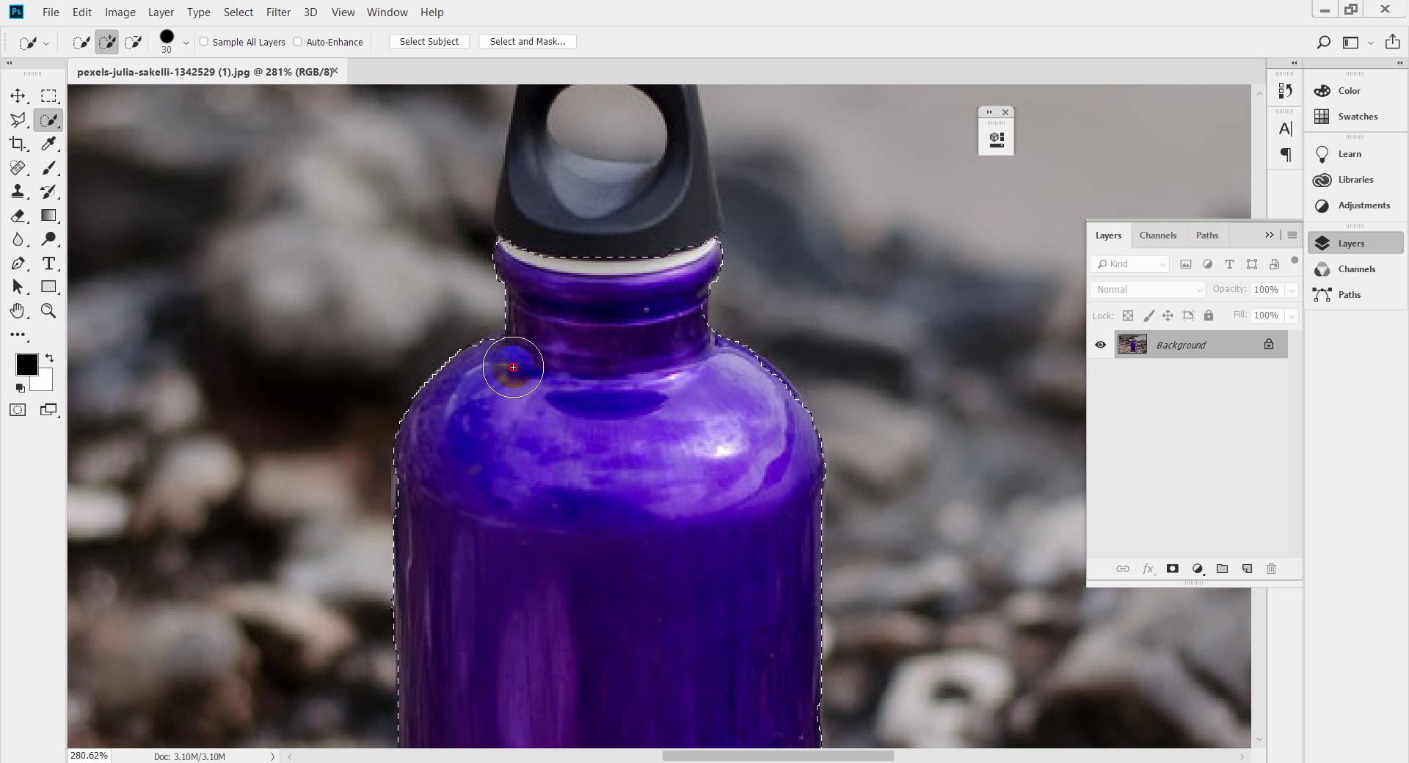
scroll(756, 371, "down", 5)
scroll(756, 370, "down", 5)
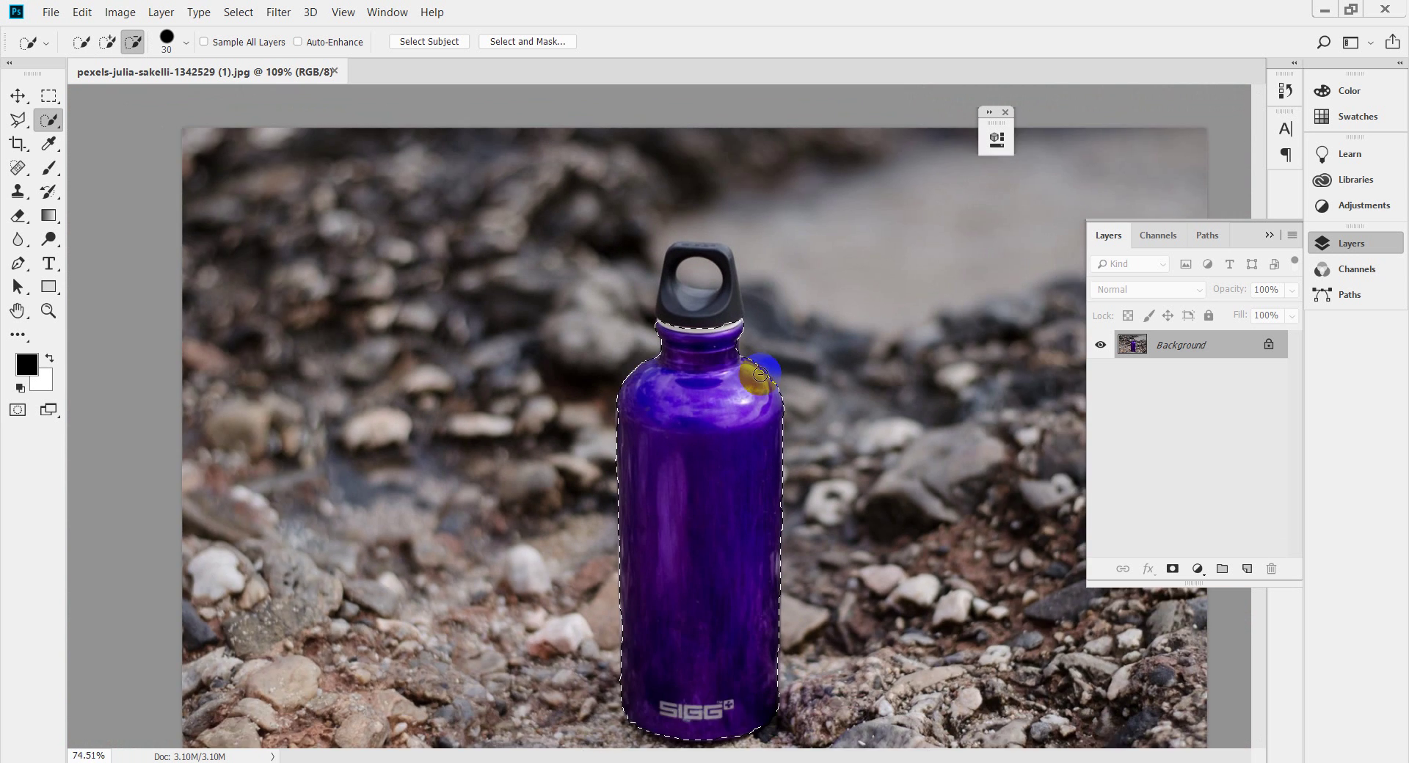
Unlock the Background layer and add a Hue/Saturation adjustment layer masked to the selected bottle
left_click(1270, 345)
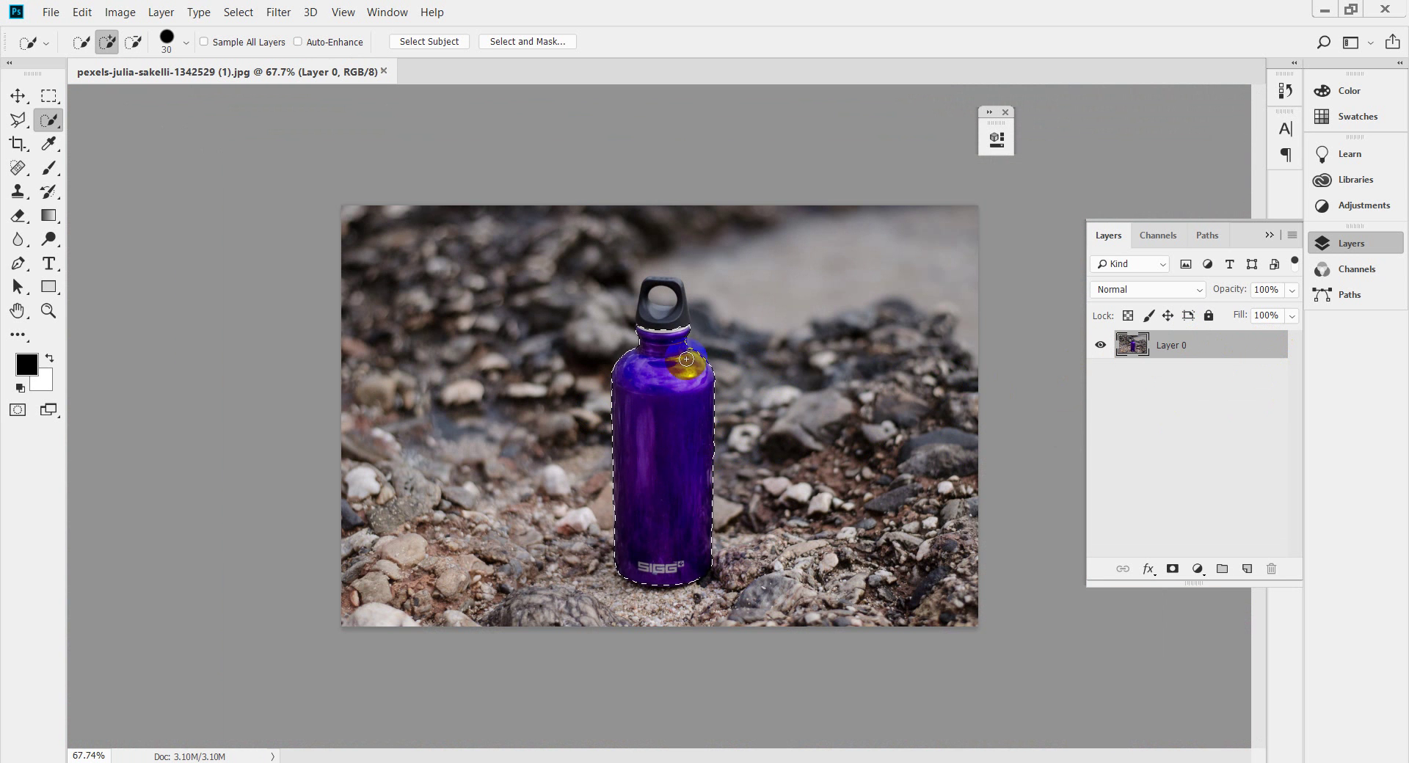
left_click(1198, 569)
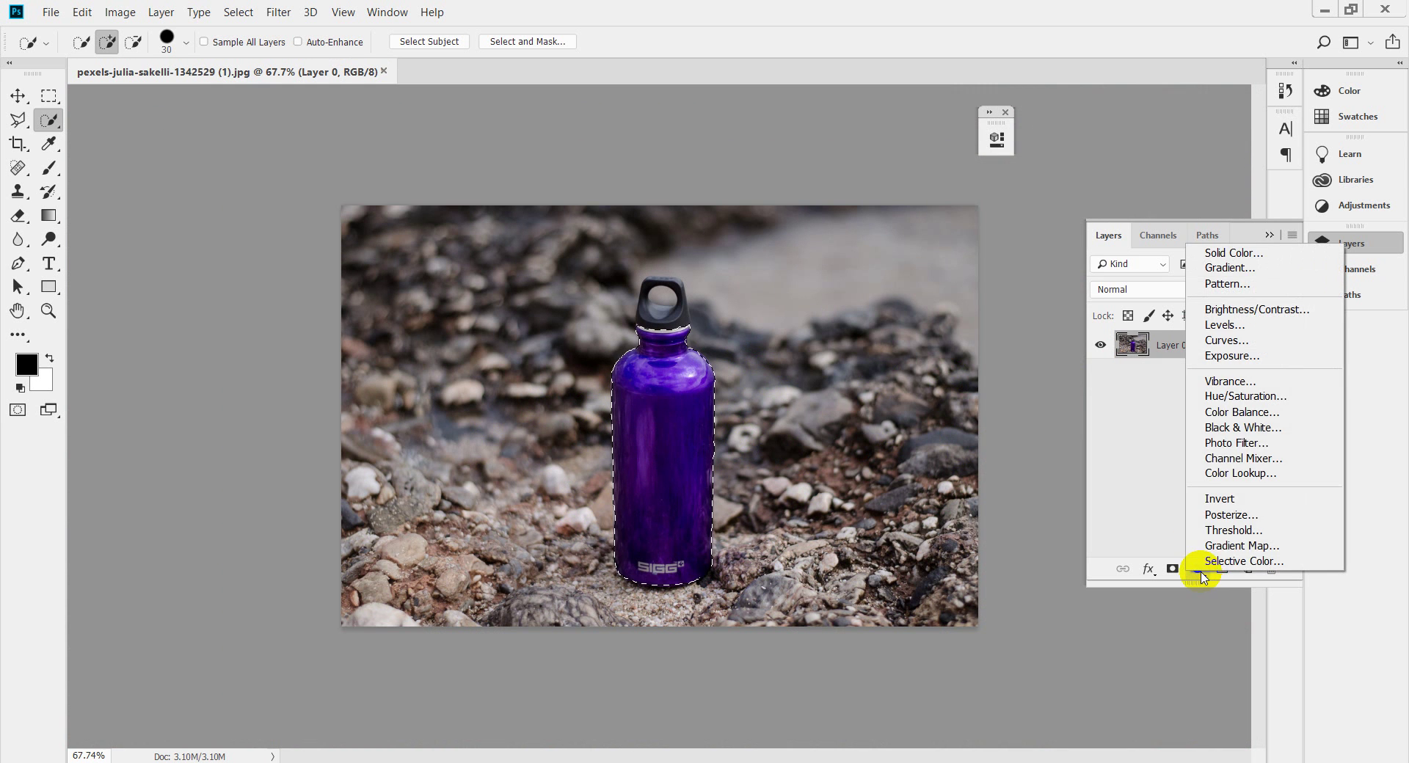
left_click(1246, 396)
left_click_drag(847, 132, 1152, 163)
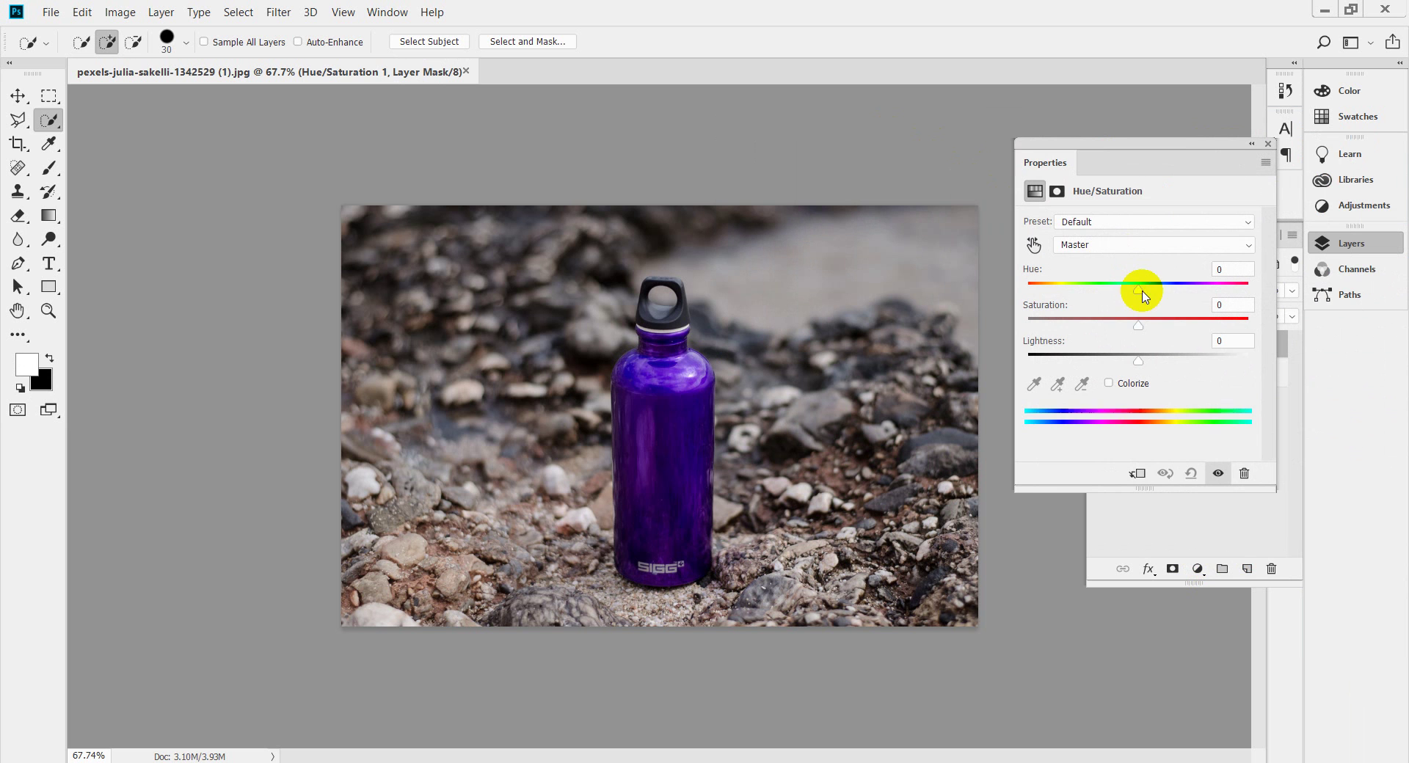
Try Saturation +10 and Lightness +8 on the bottle with Hue at +25, +180 and -180
left_click_drag(1138, 289, 1147, 361)
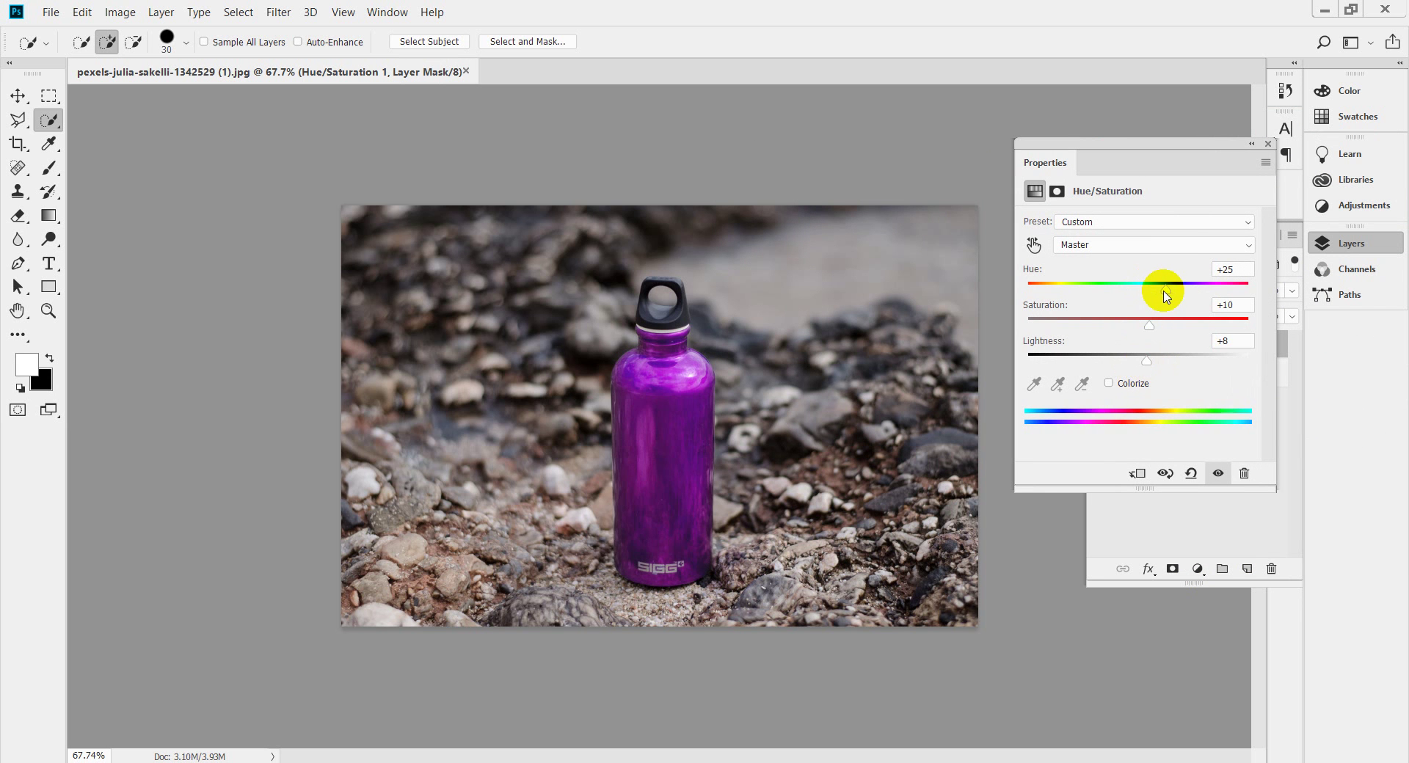
left_click_drag(1166, 289, 1255, 292)
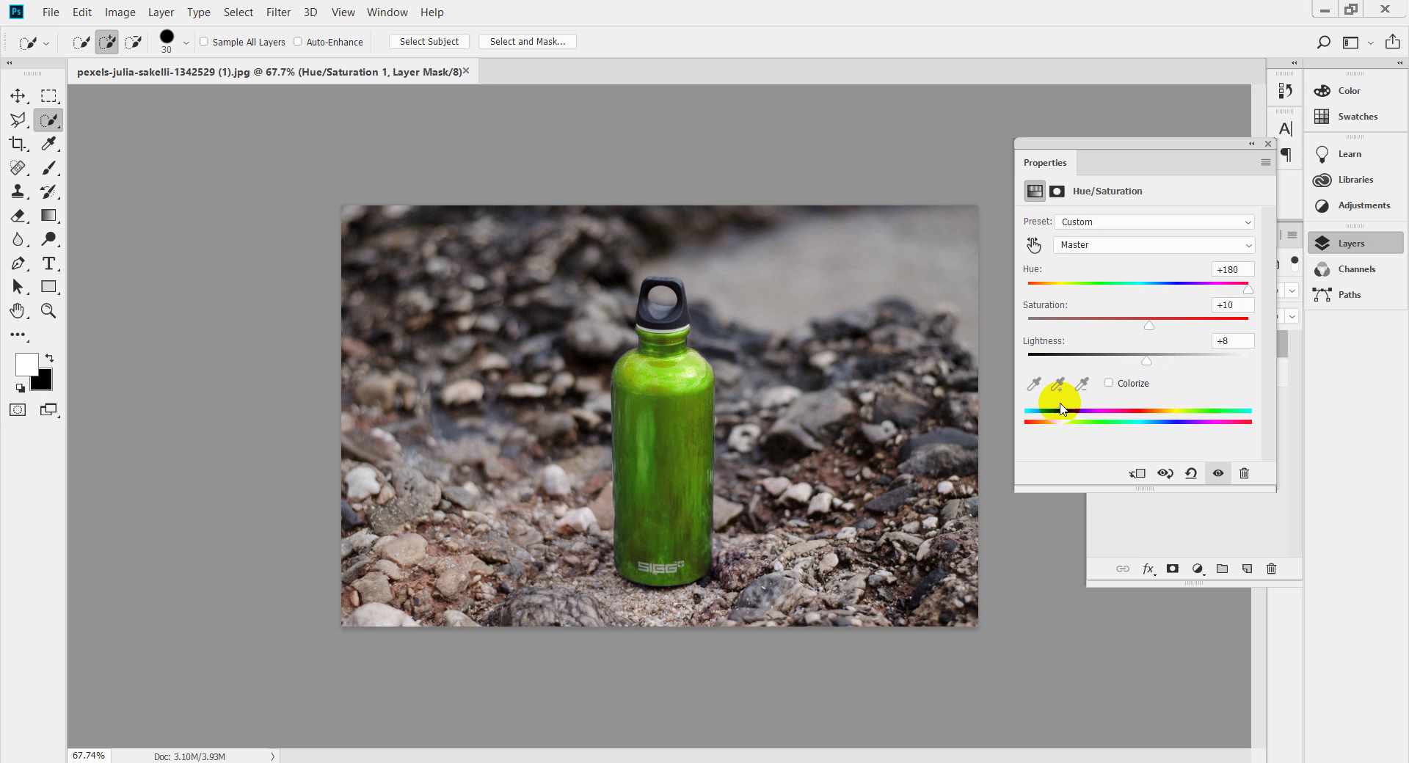
left_click_drag(1250, 294, 1002, 319)
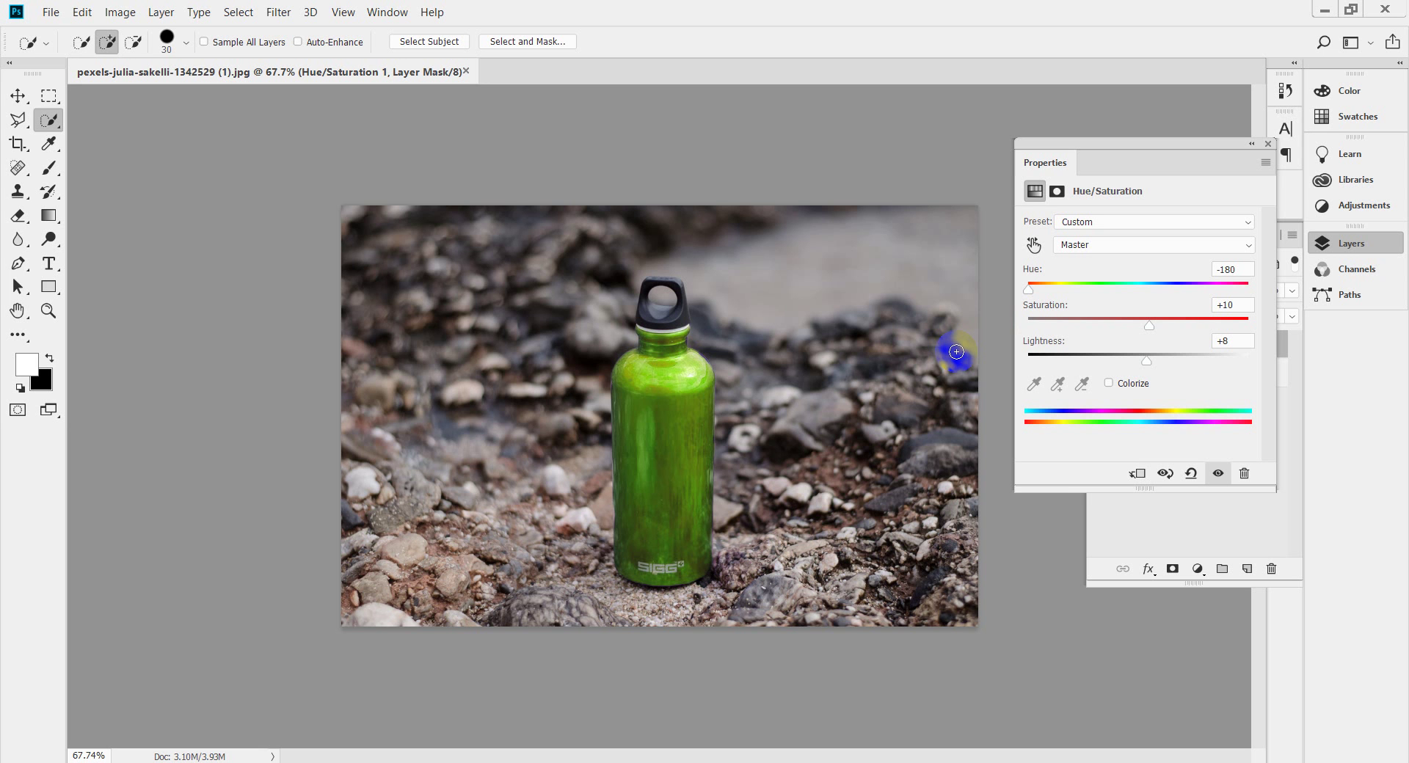
Try a blue bottle with Hue -28, Saturation +29 and Lightness +10
left_click_drag(1028, 290, 1063, 296)
left_click_drag(1079, 294, 1150, 367)
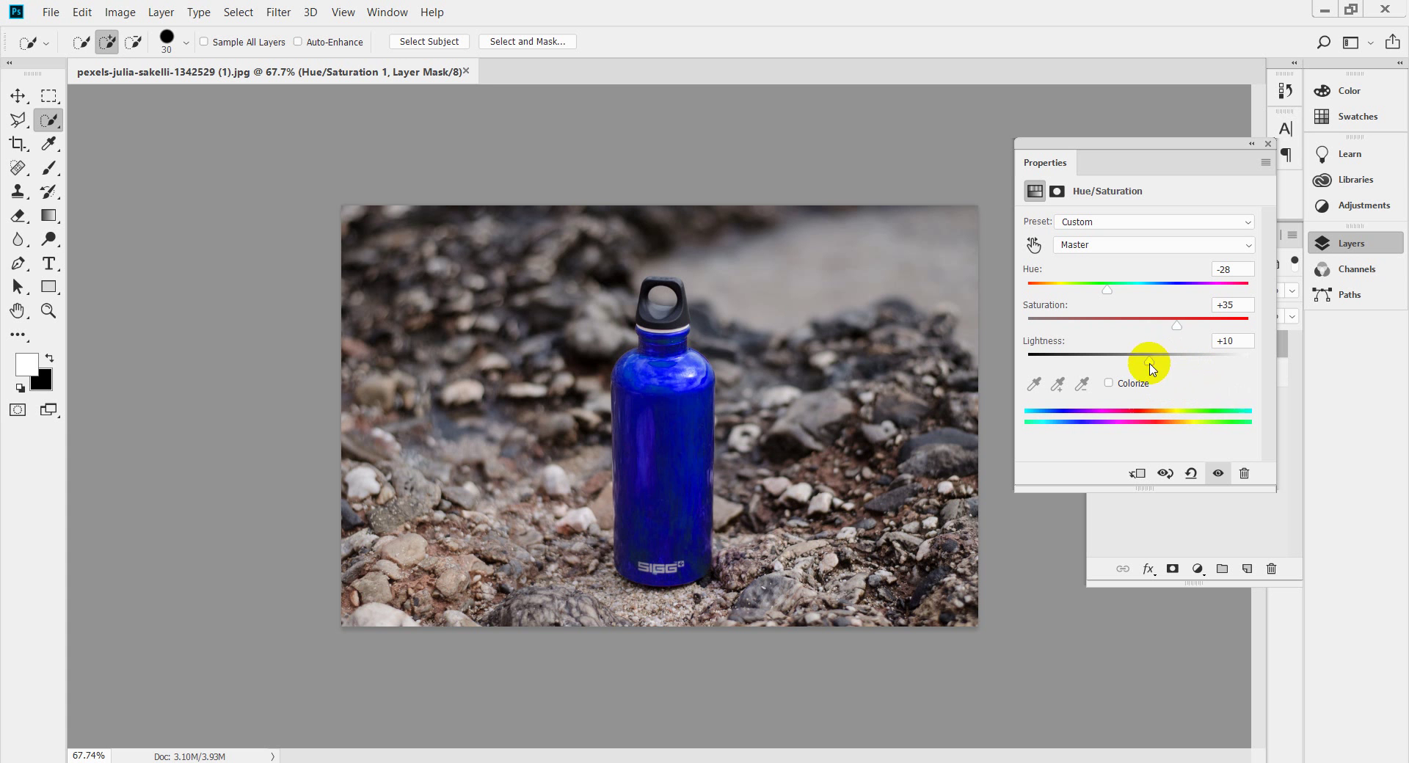
left_click_drag(1184, 324, 1170, 324)
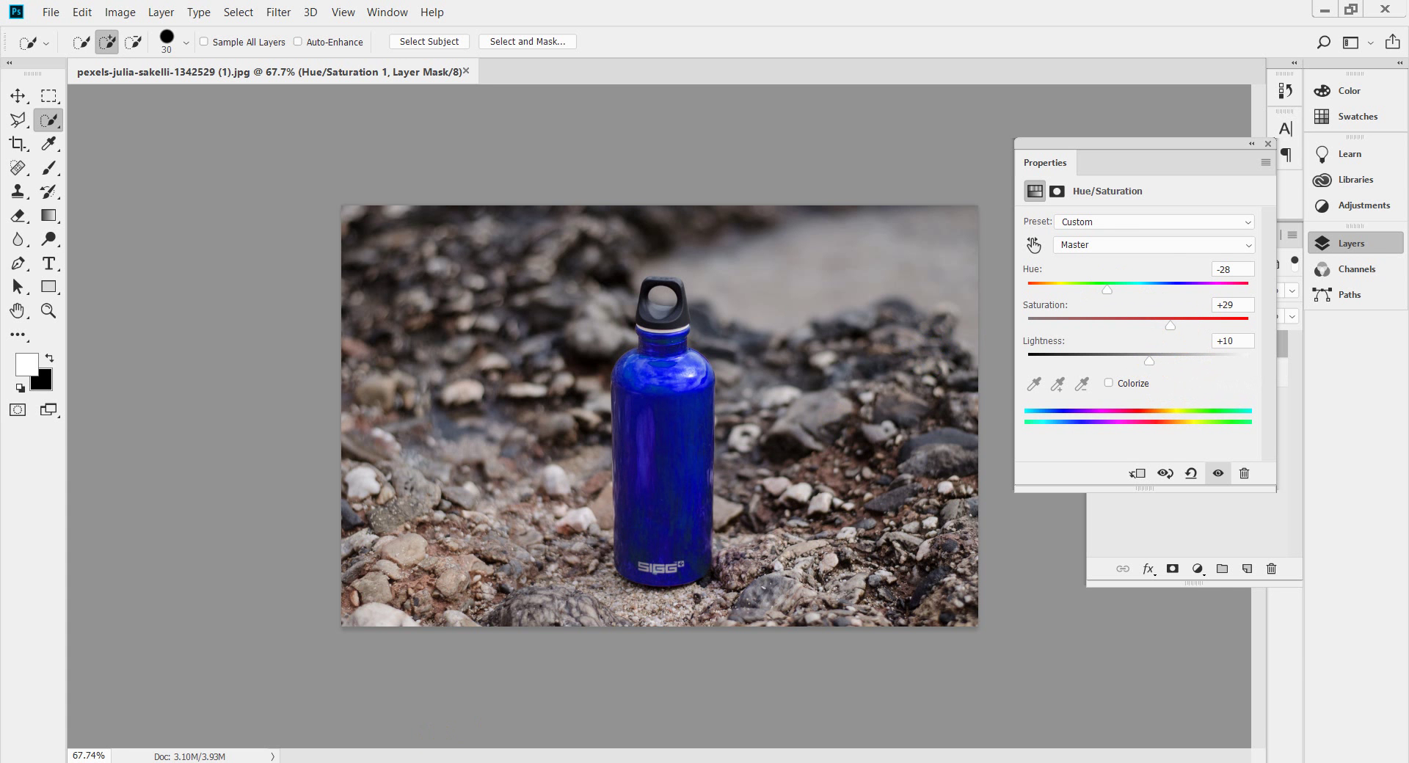
View the original purple bottle photo from the Downloads folder for comparison and return to Photoshop
left_click(1350, 9)
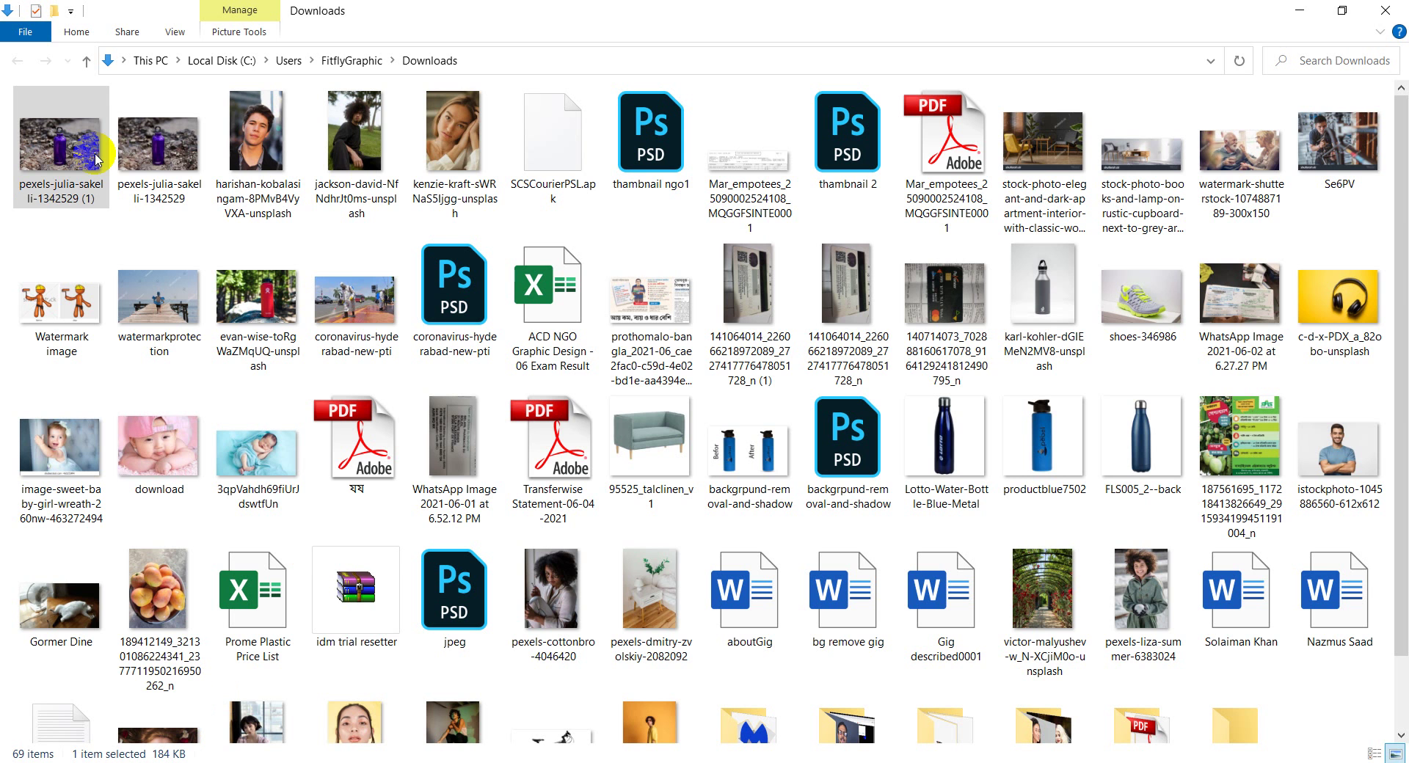
key("Return")
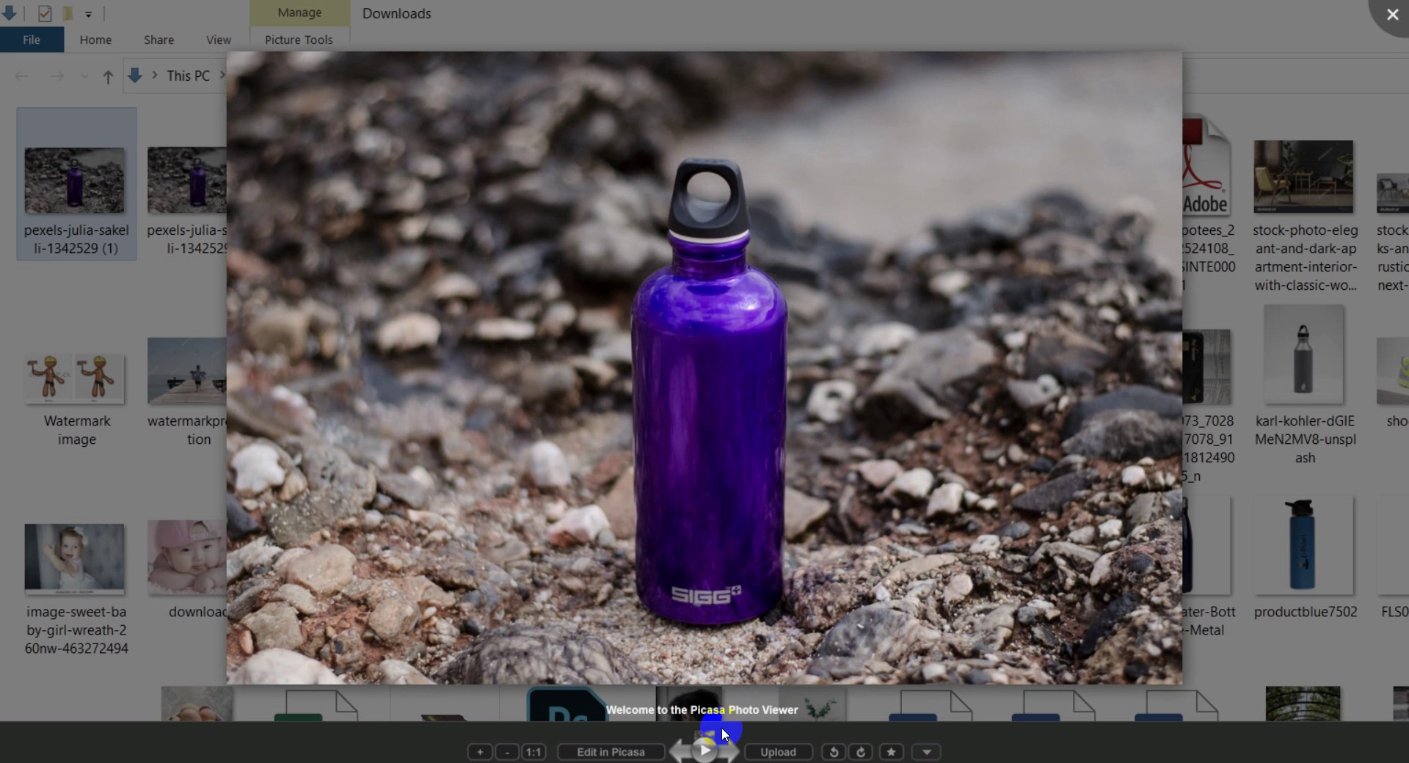
key("alt+Tab")
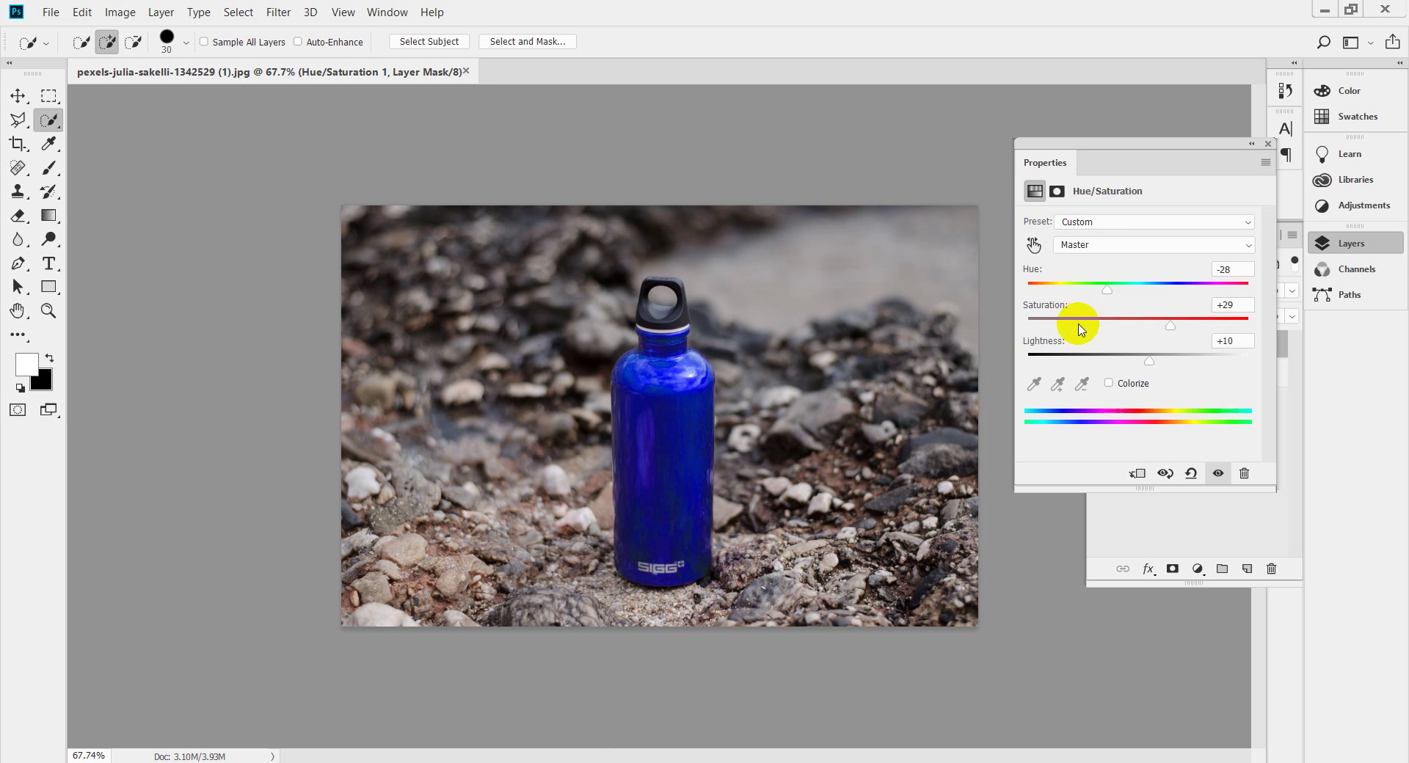
Turn the bottle bright green with Hue -180, Saturation +33 and Lightness +12, and collapse the adjustment settings
left_click_drag(1107, 289, 1028, 293)
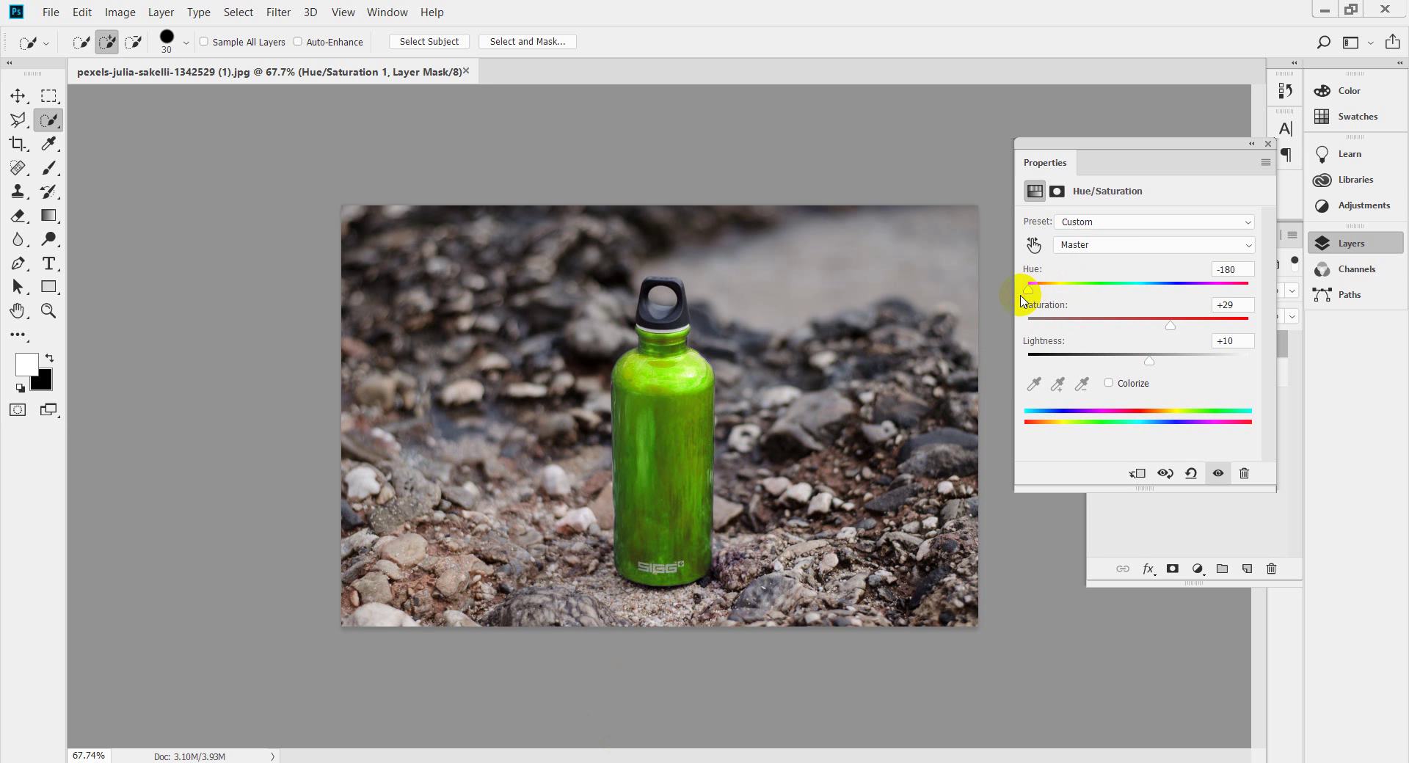
left_click_drag(1170, 329, 1154, 327)
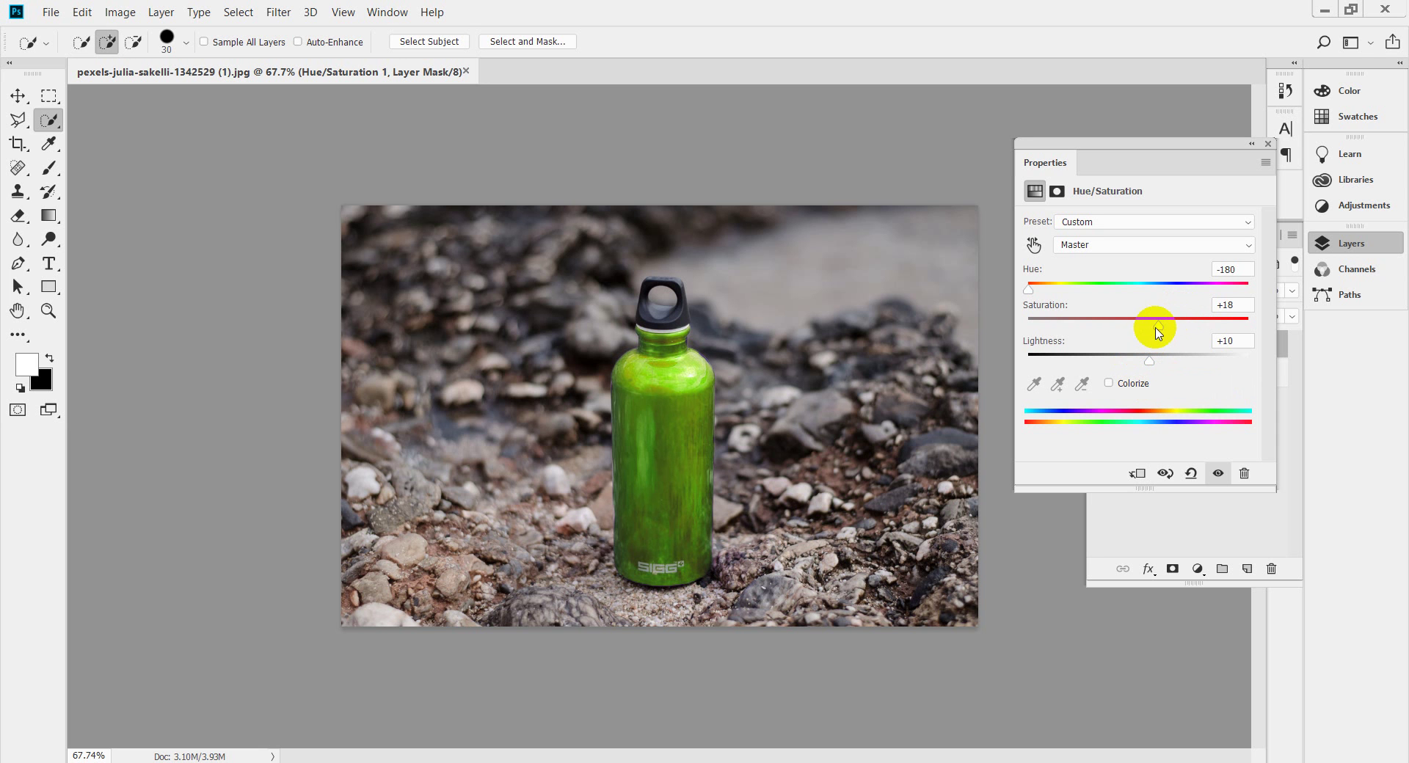
mouse_move(1159, 327)
left_mouse_down()
mouse_move(1196, 328)
mouse_move(1178, 329)
left_mouse_up()
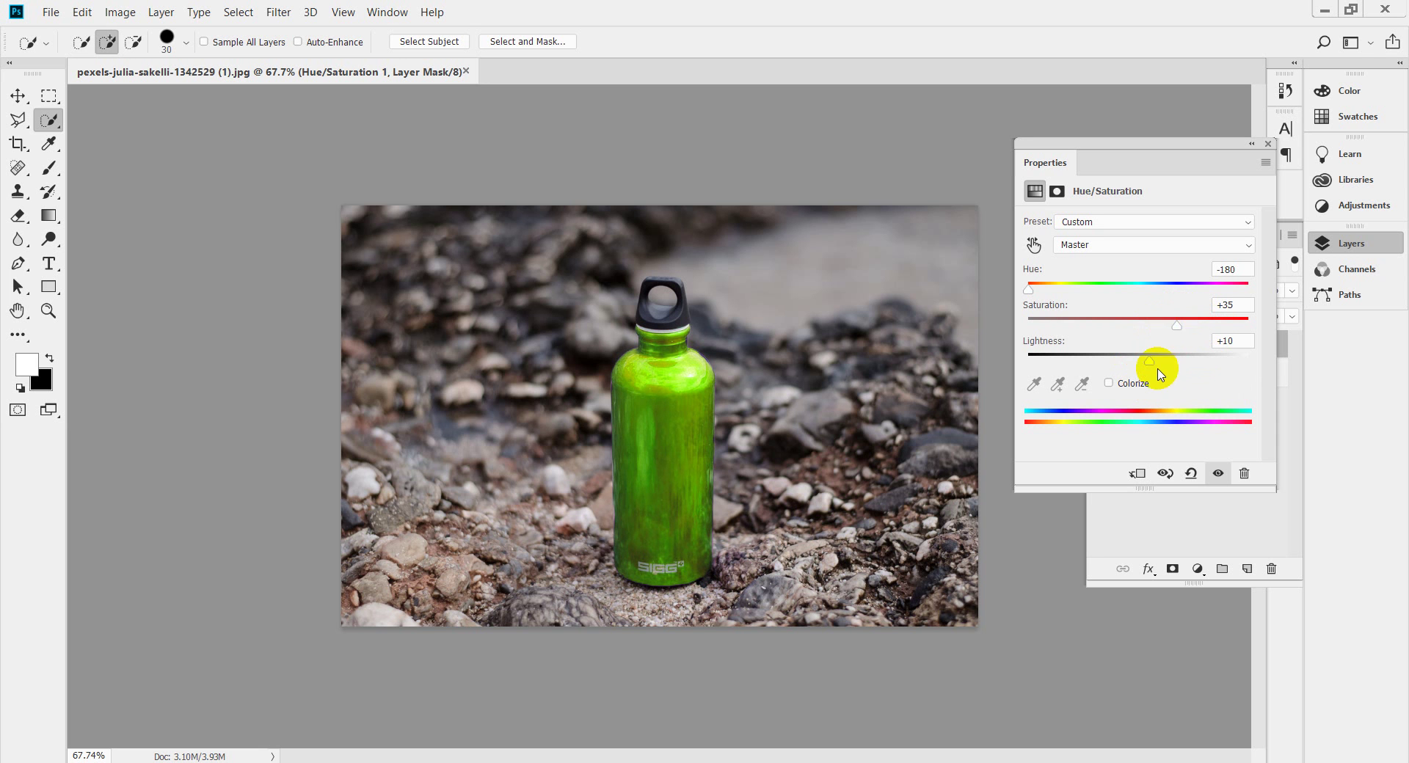
left_click(1174, 325)
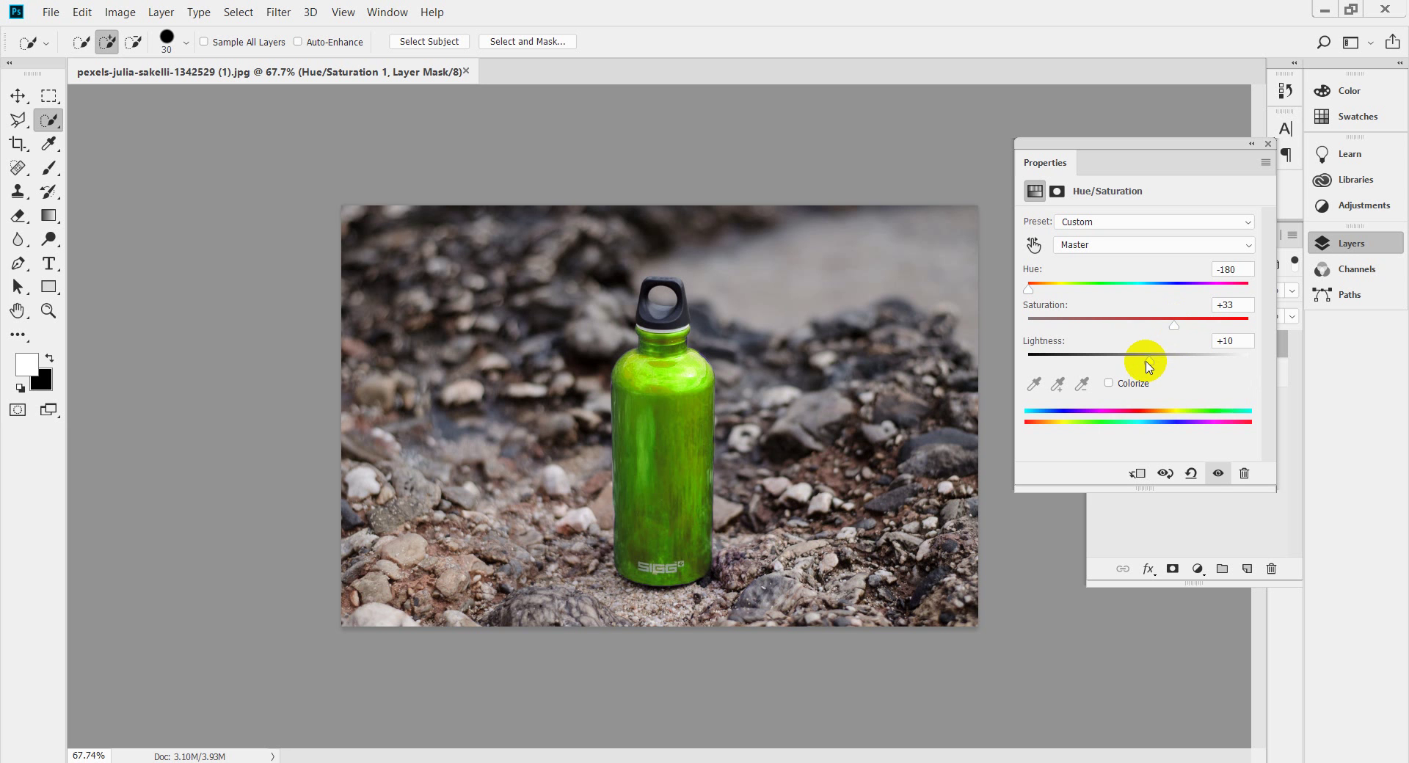
mouse_move(1145, 360)
left_mouse_down()
mouse_move(1189, 355)
mouse_move(1111, 358)
mouse_move(1151, 360)
left_mouse_up()
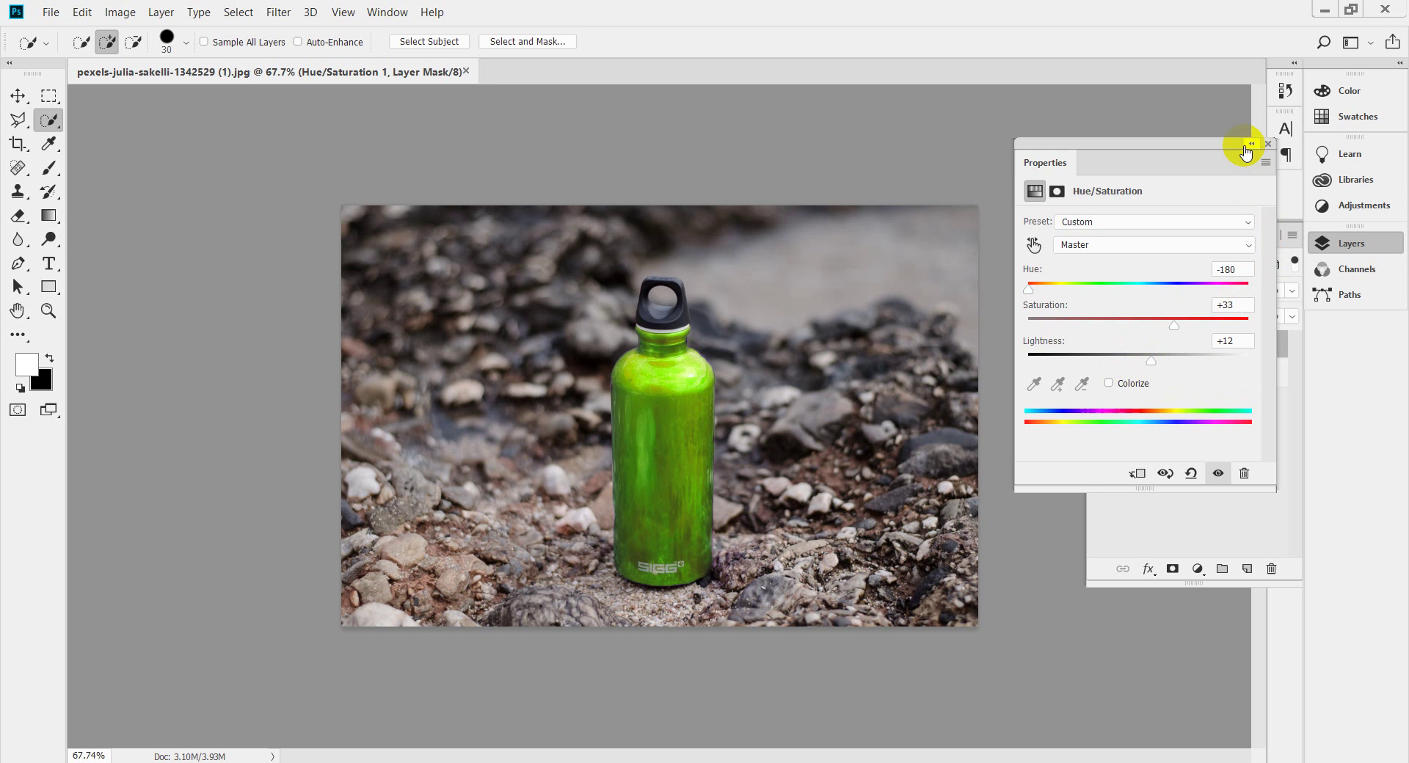
left_click(1250, 144)
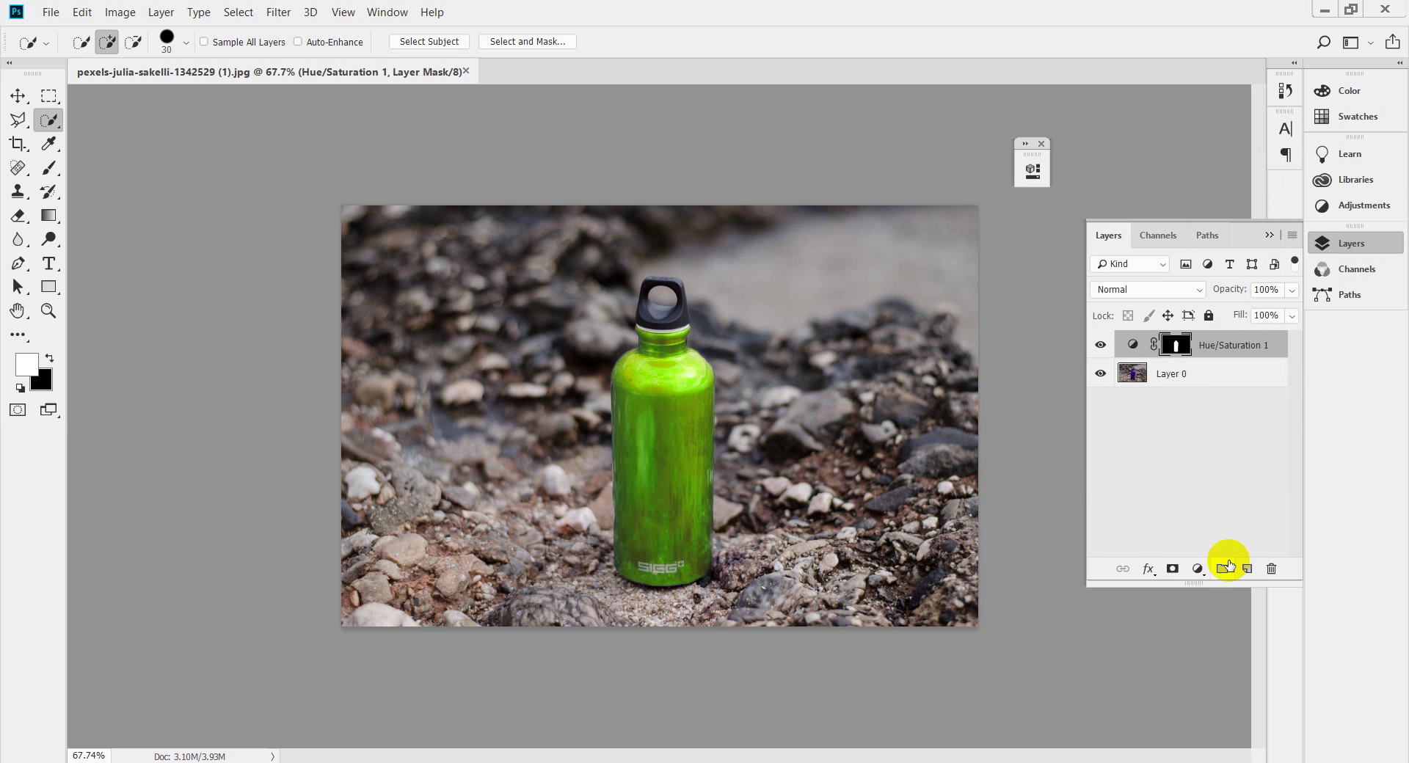
left_click(1197, 570)
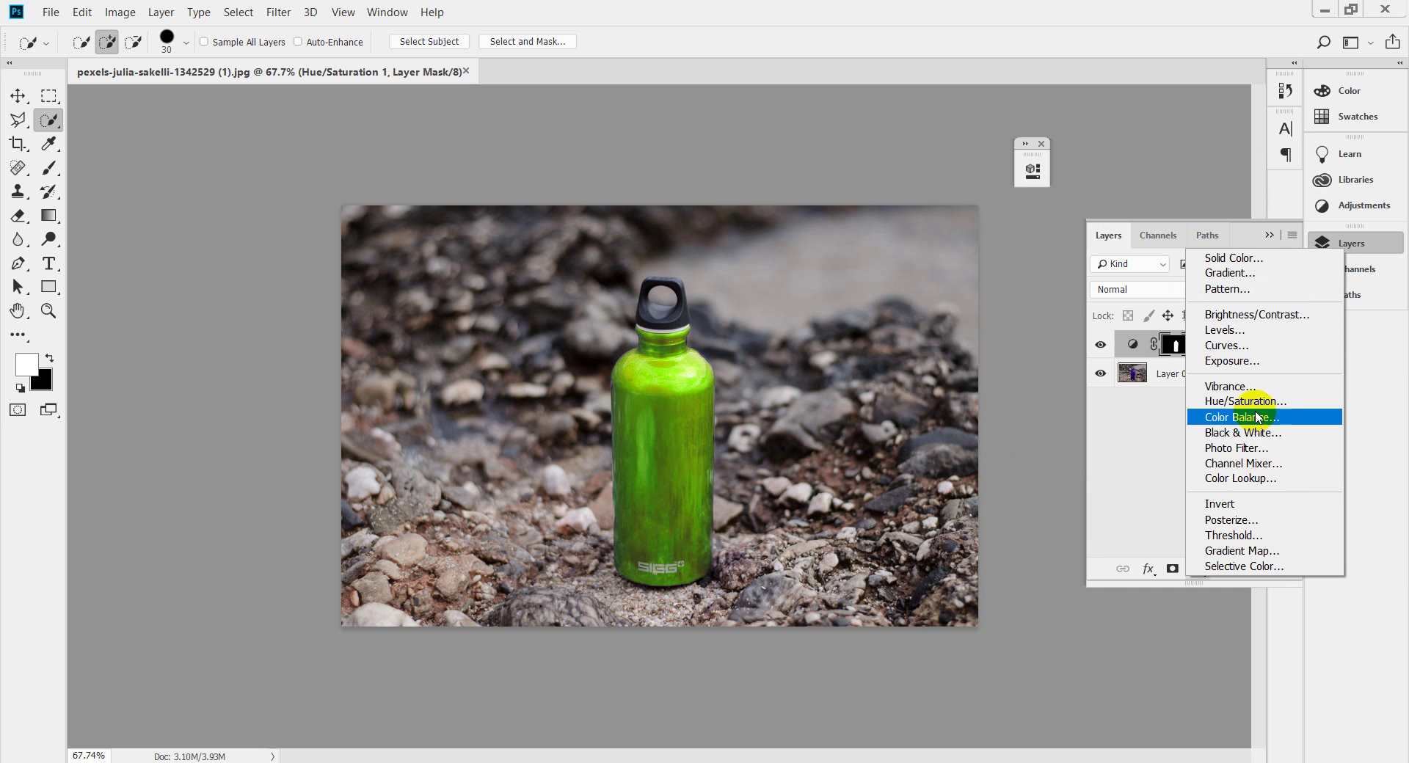
left_click(1172, 648)
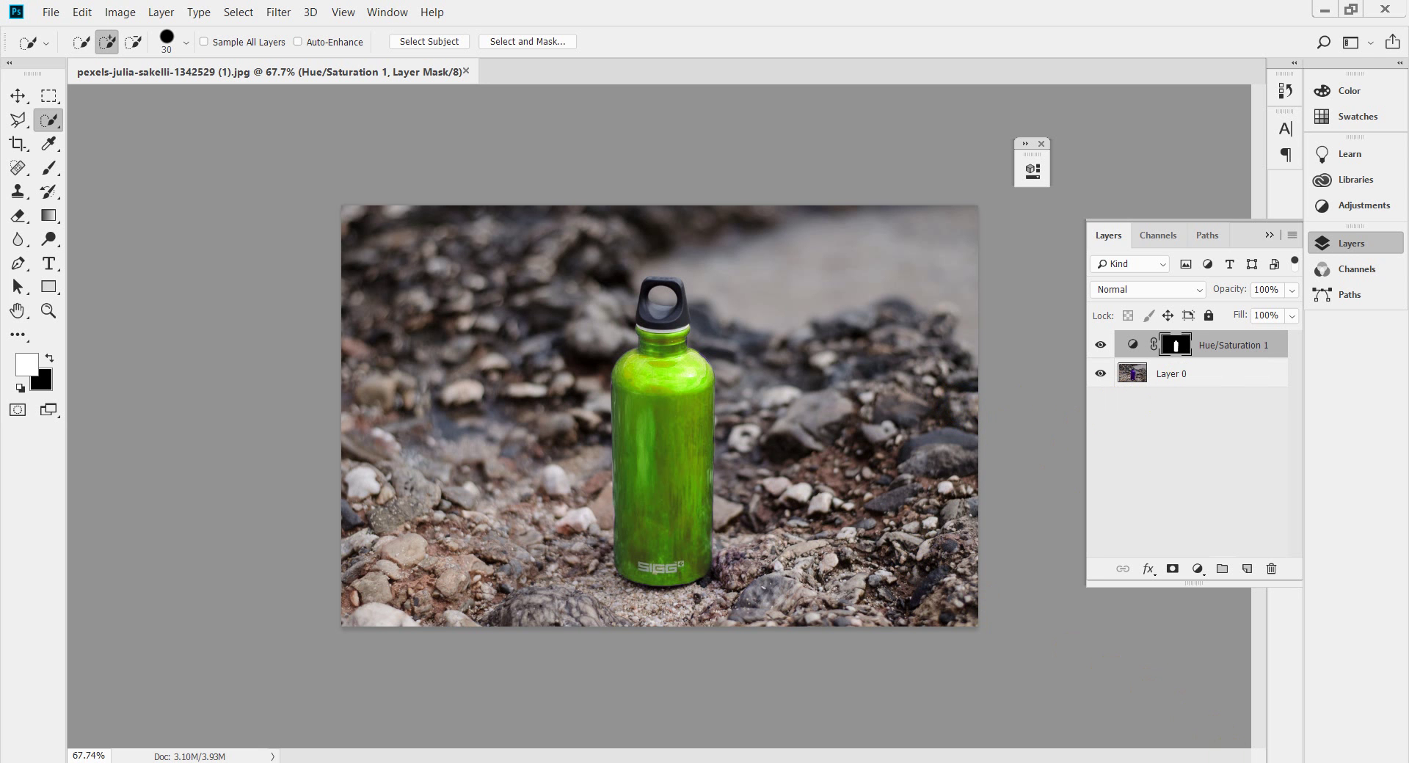
left_click(733, 467)
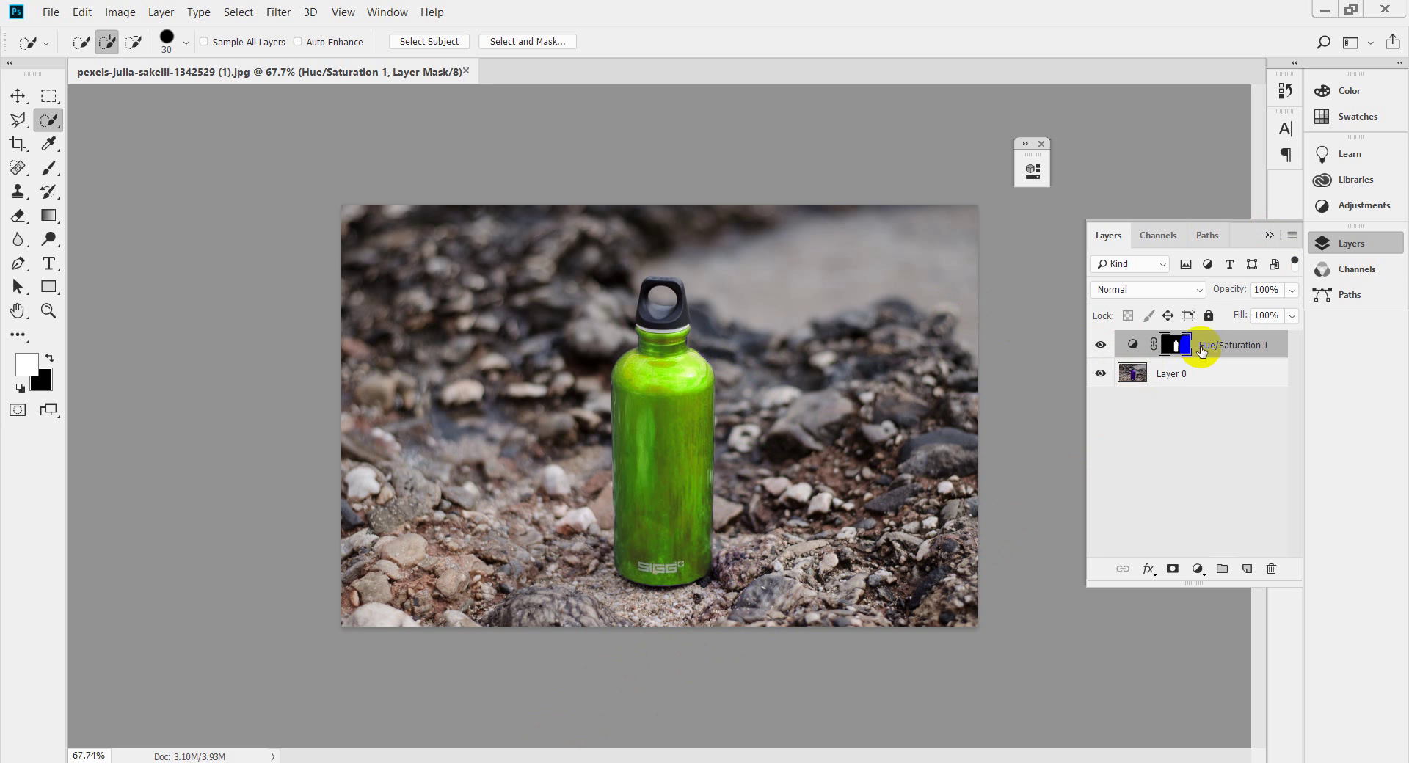
left_click(1197, 570)
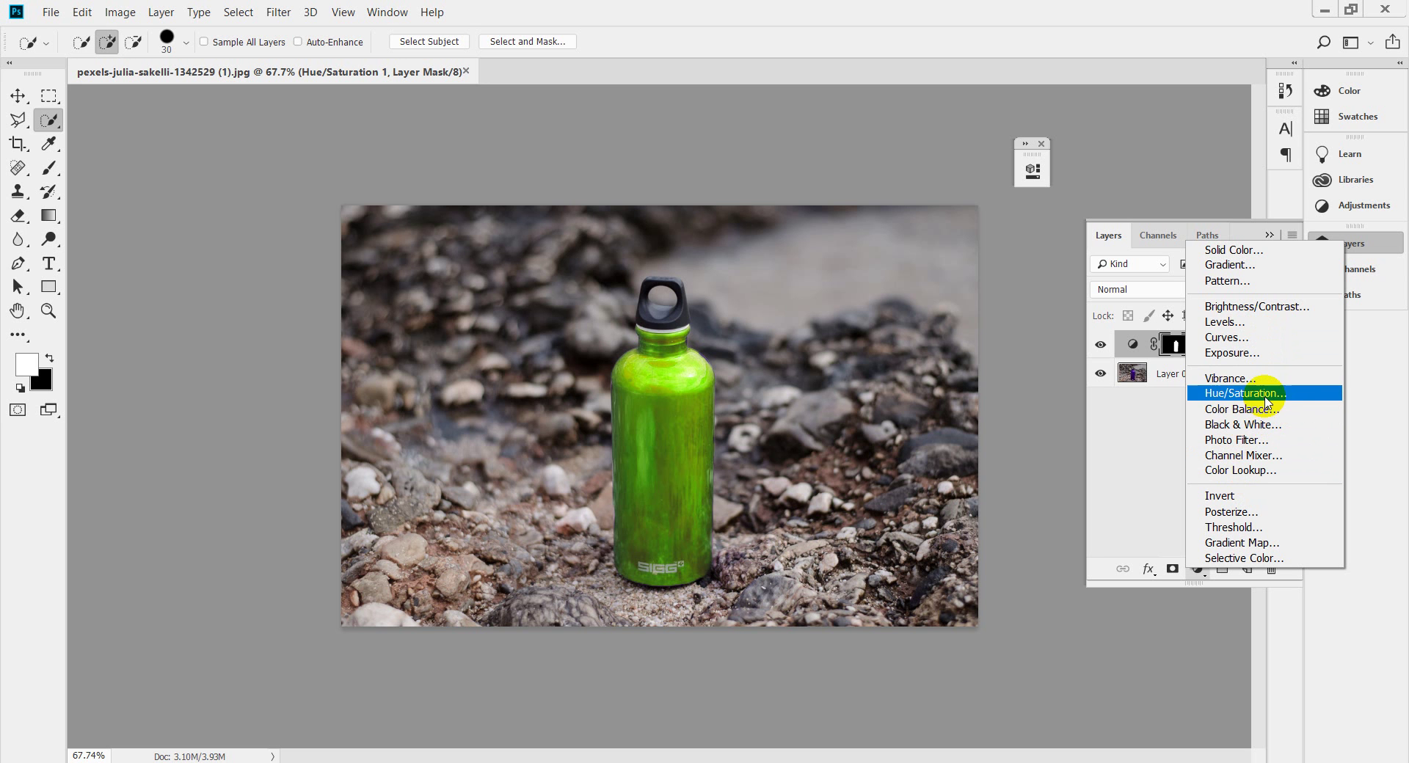
Merge the Hue/Saturation 1 adjustment and Layer 0 into one layer, and toggle its visibility off and on to check it
left_click(1178, 376)
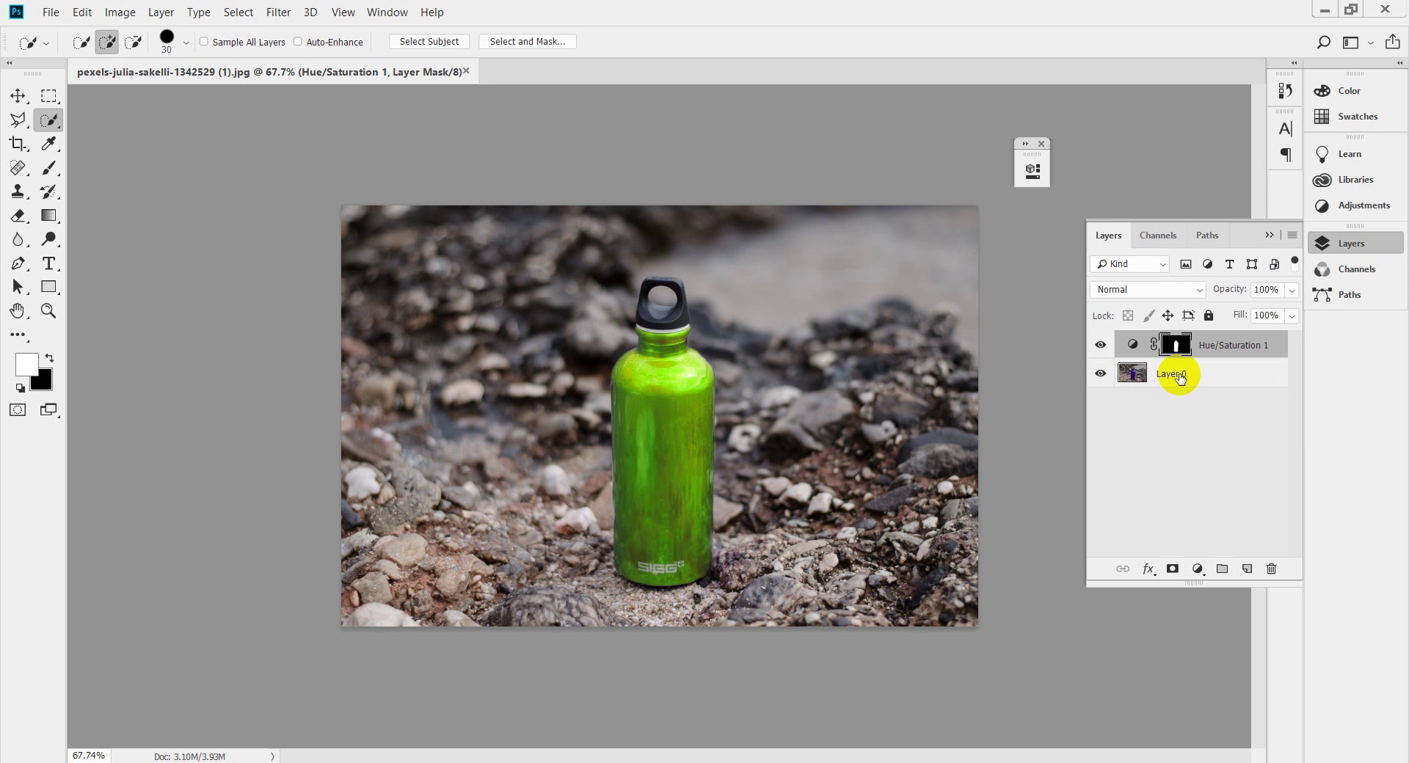
left_click(1179, 376)
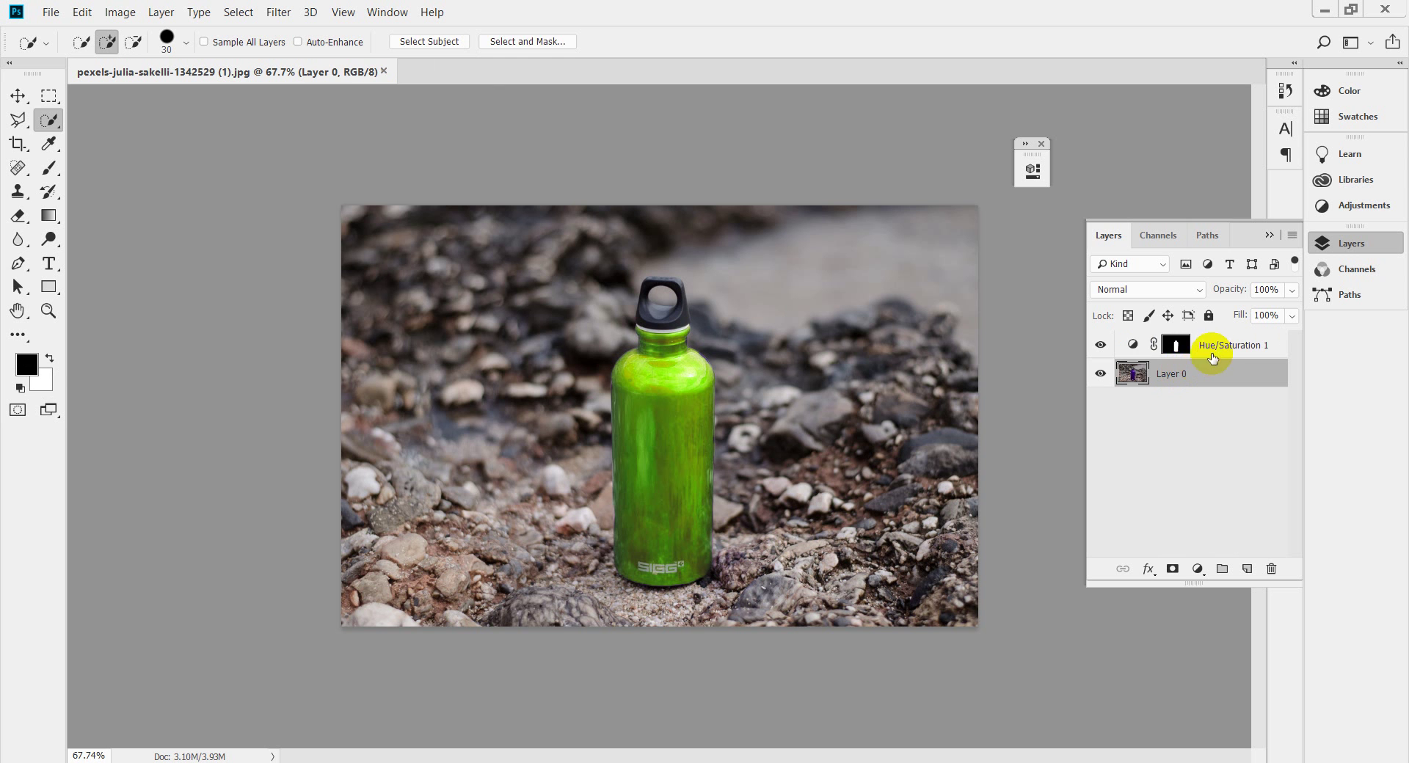
left_click(1215, 355, "shift")
key("ctrl+e")
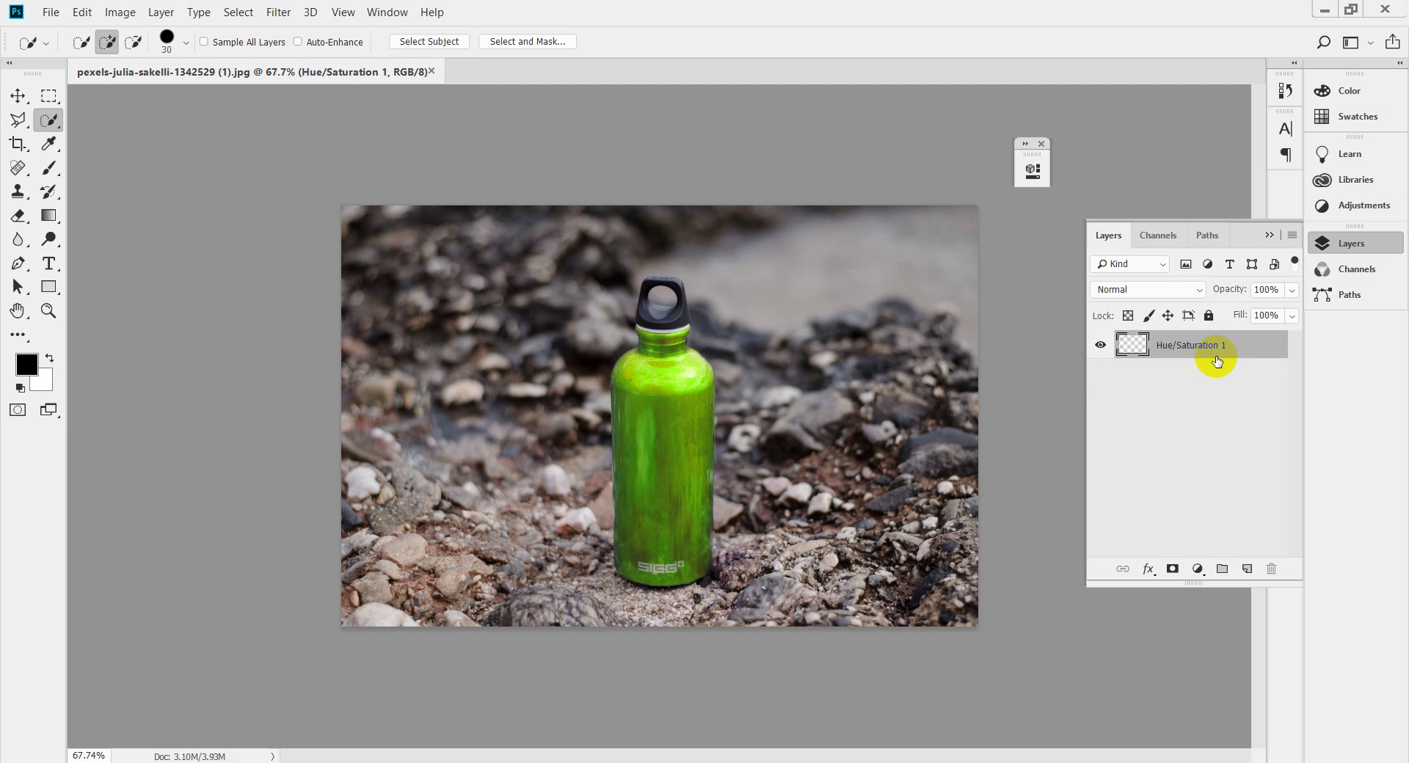
left_click(1101, 348)
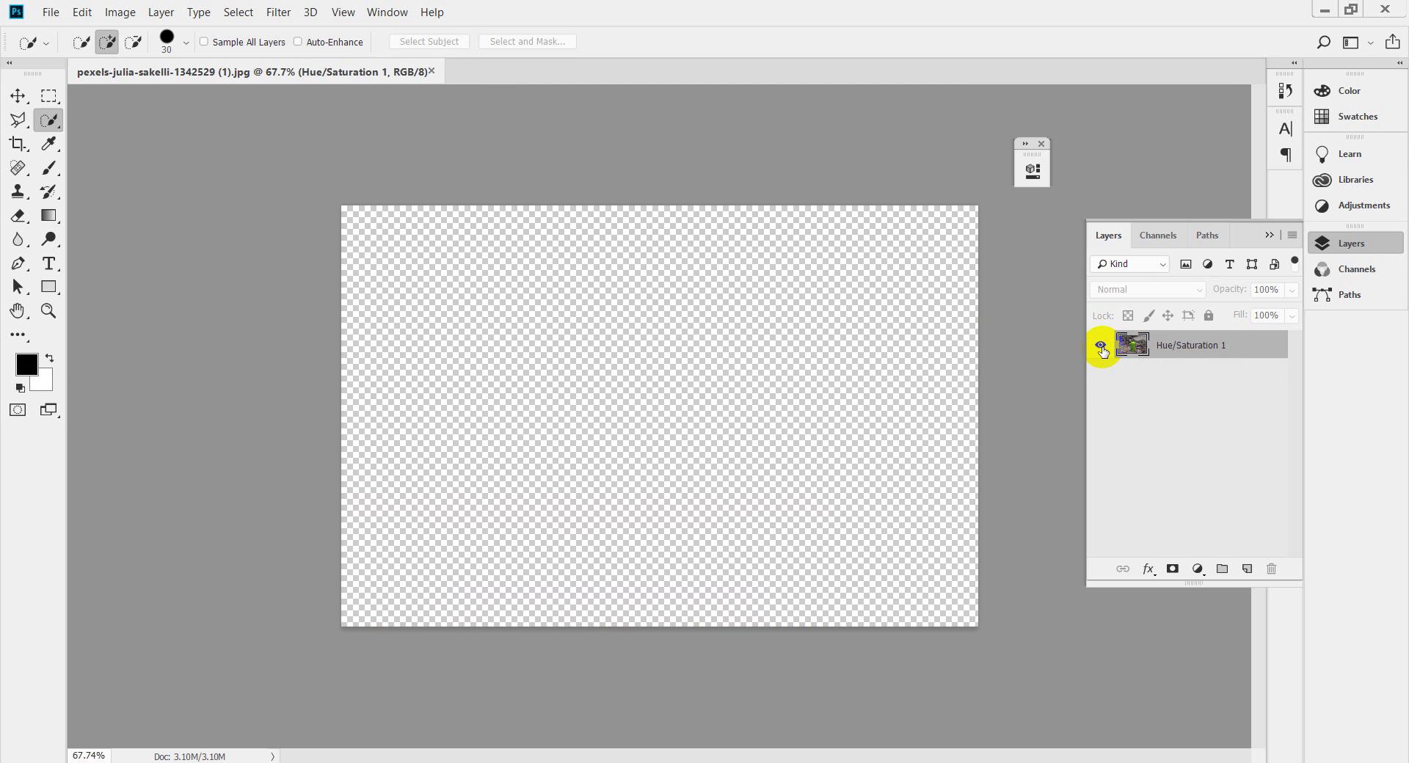
left_click(1101, 348)
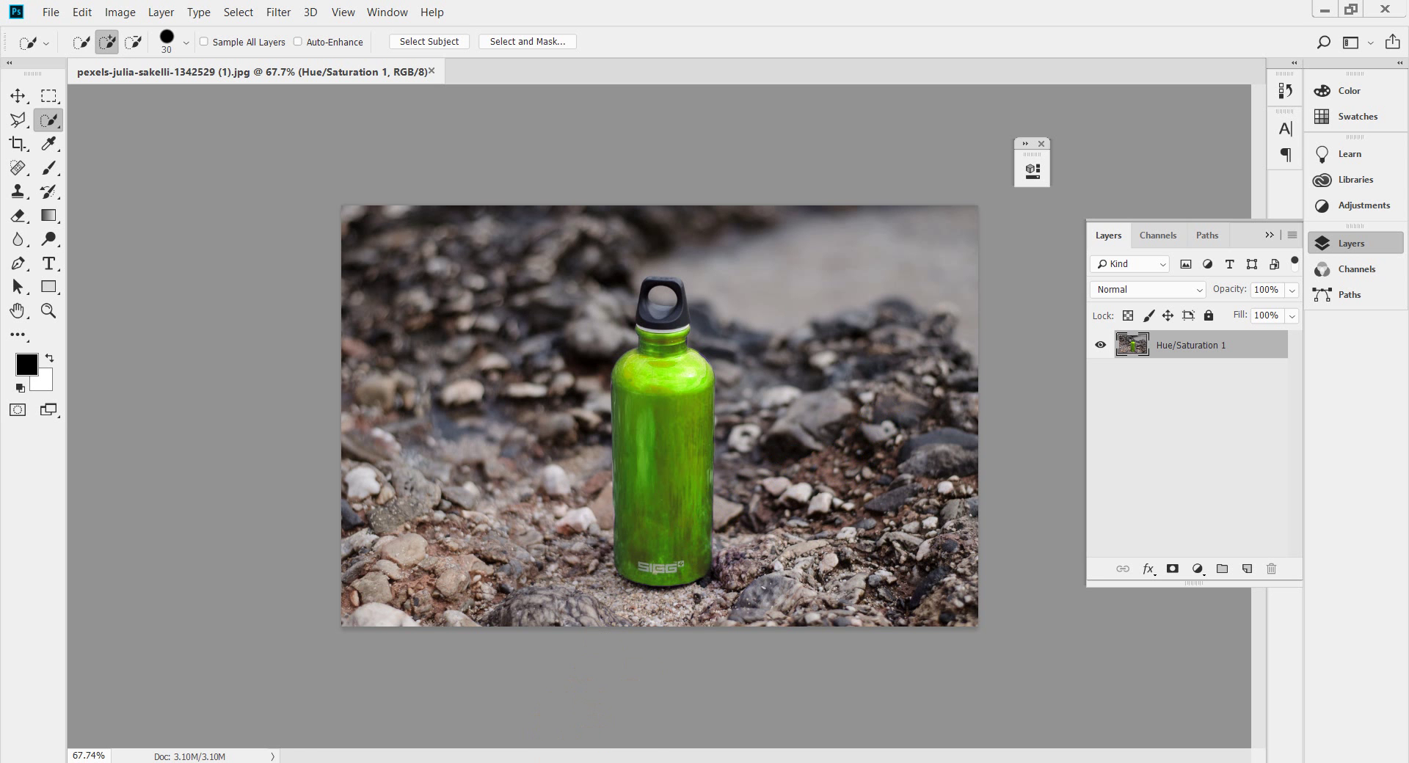
Switch to Chrome, close the purple bottle photo with its thank-you message on Pexels, and close the Facebook tab
left_click(394, 727)
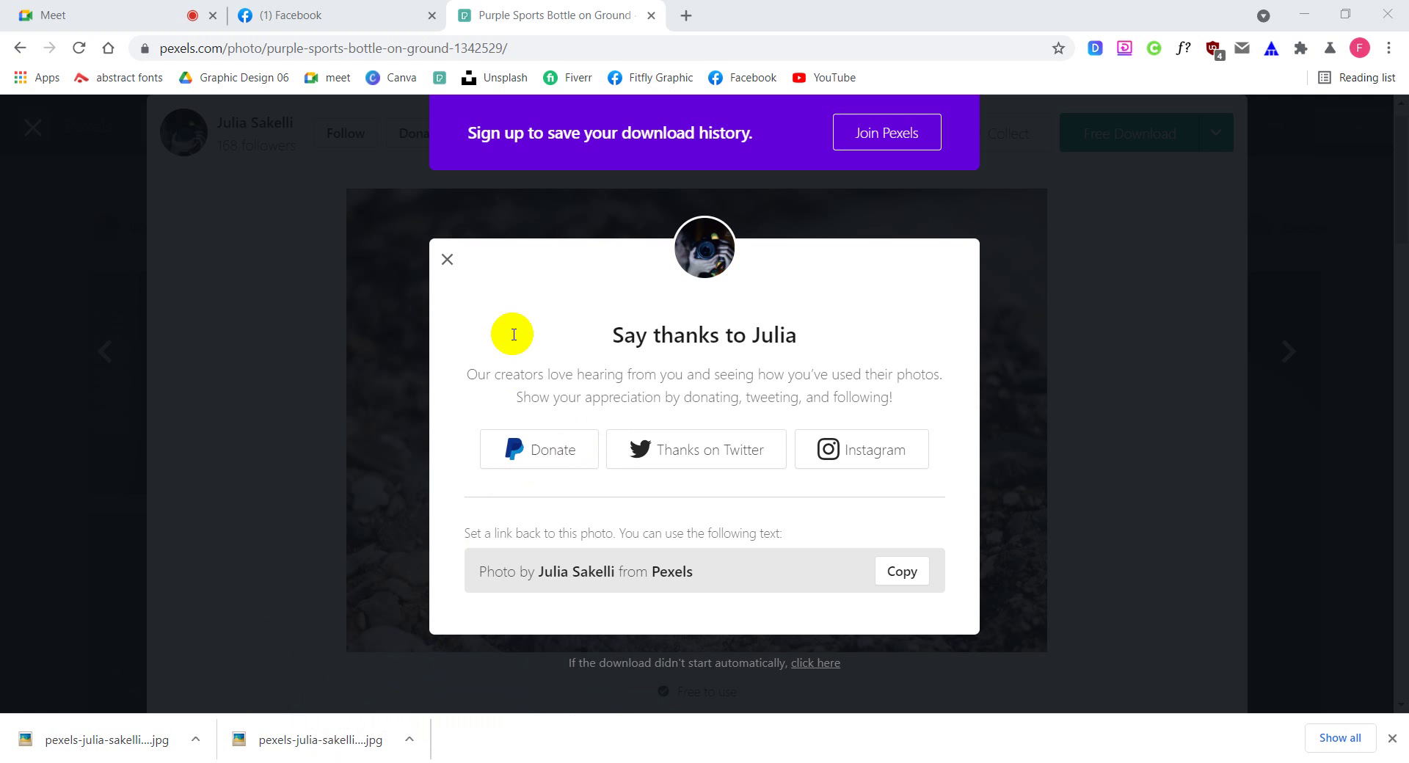
left_click(447, 259)
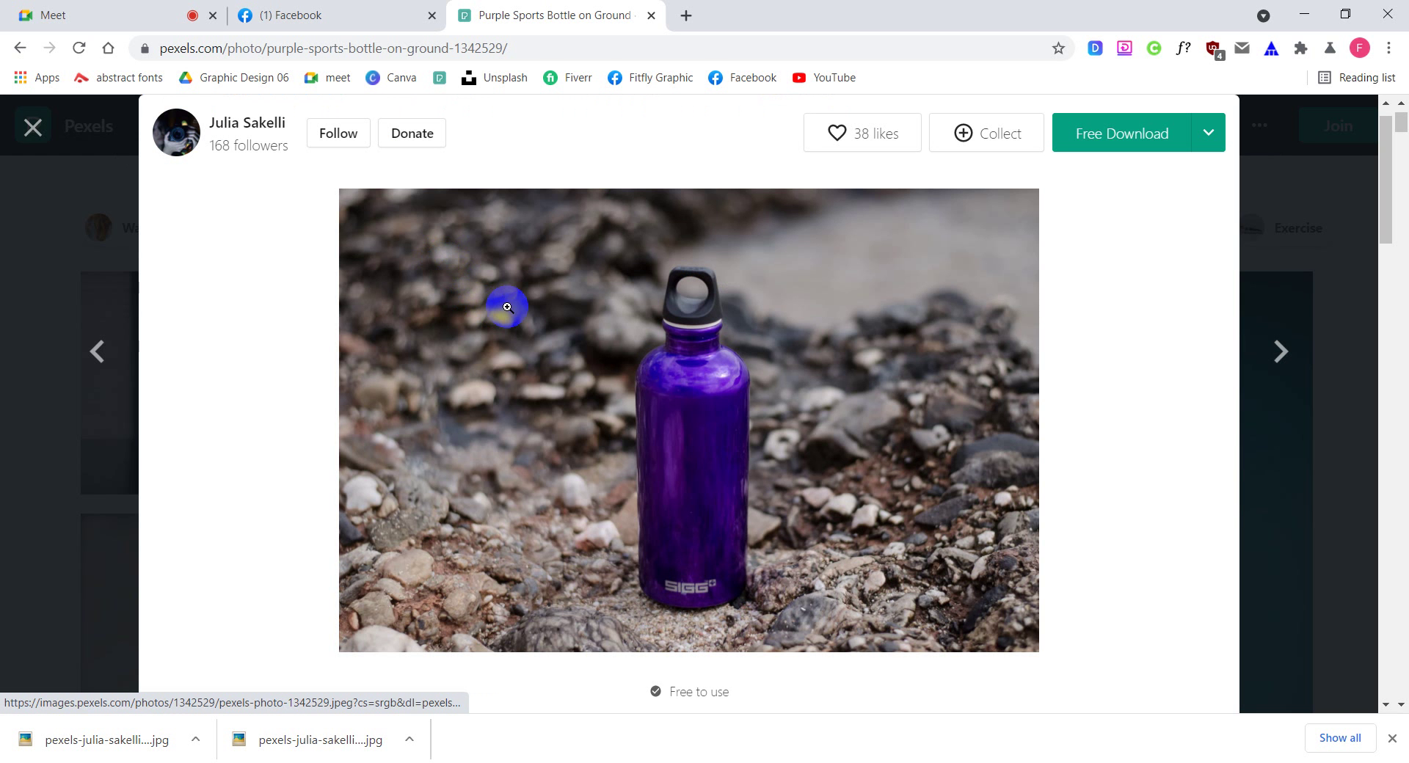
left_click(32, 127)
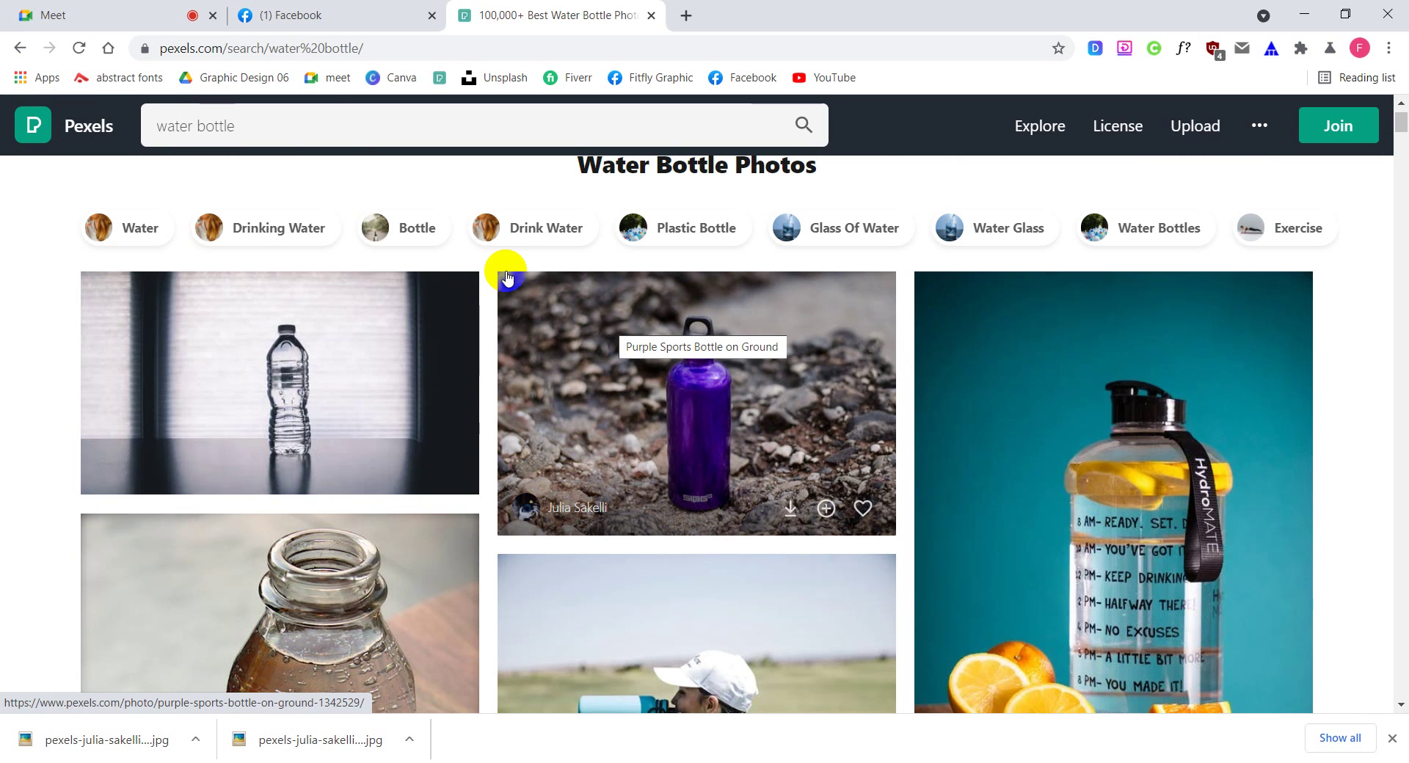
left_click(325, 28)
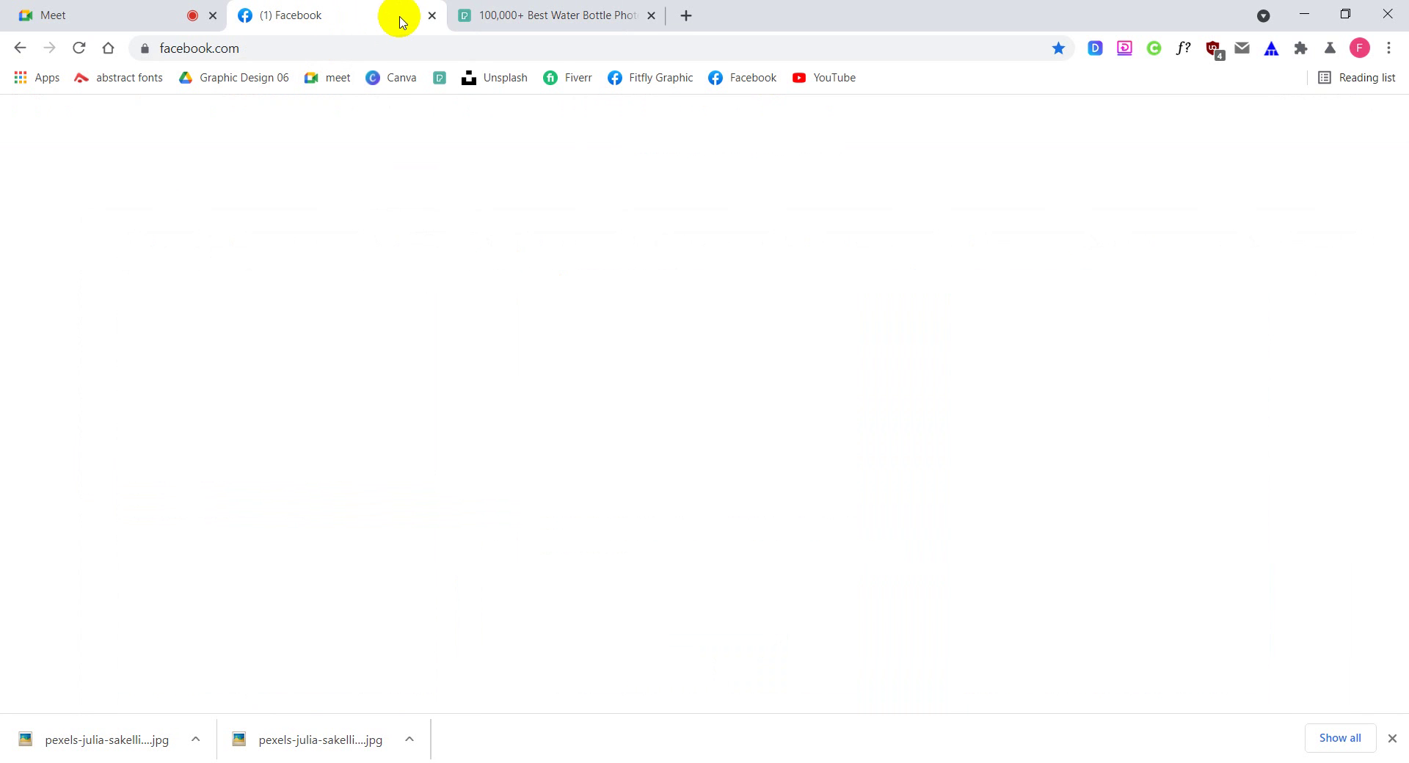
left_click(434, 17)
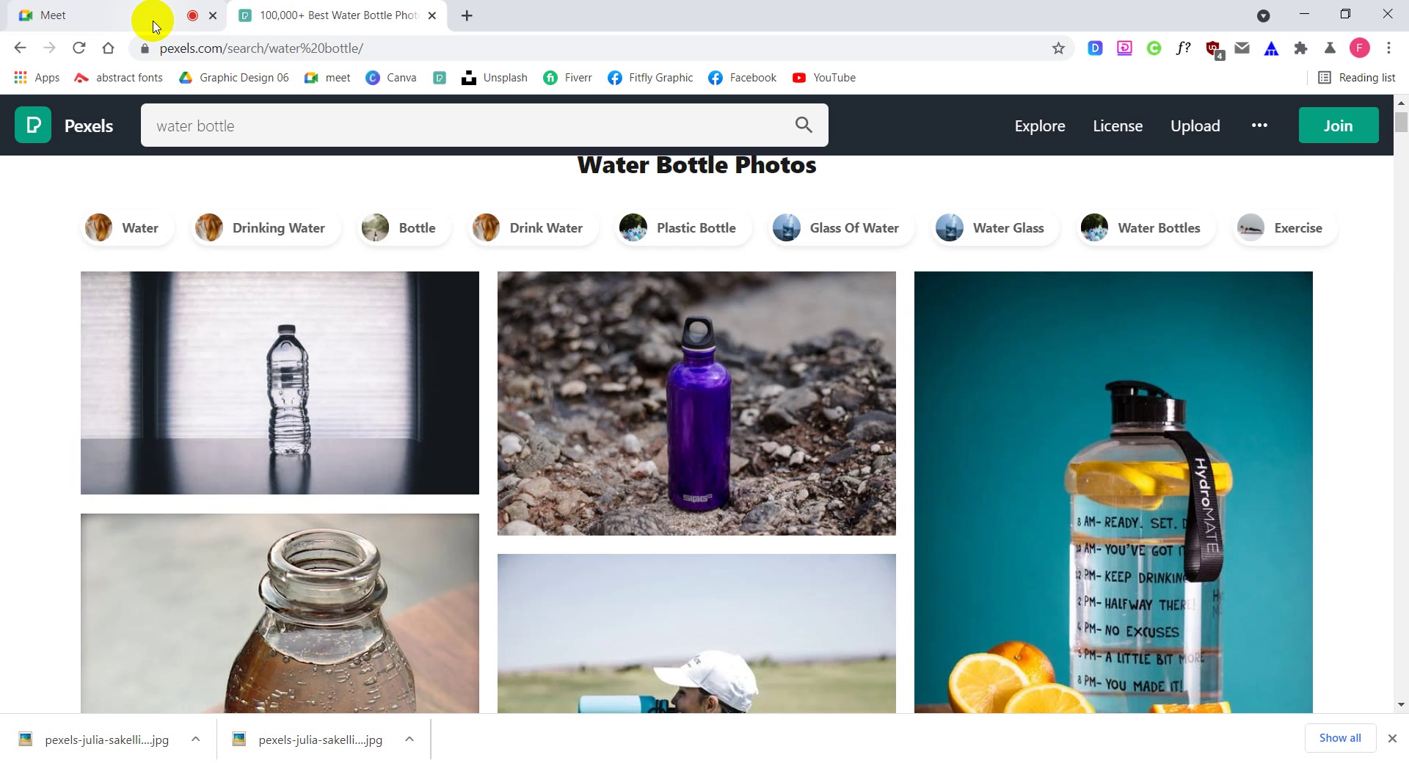
Return to the Google Meet call and look through the list of participants
left_click(156, 26)
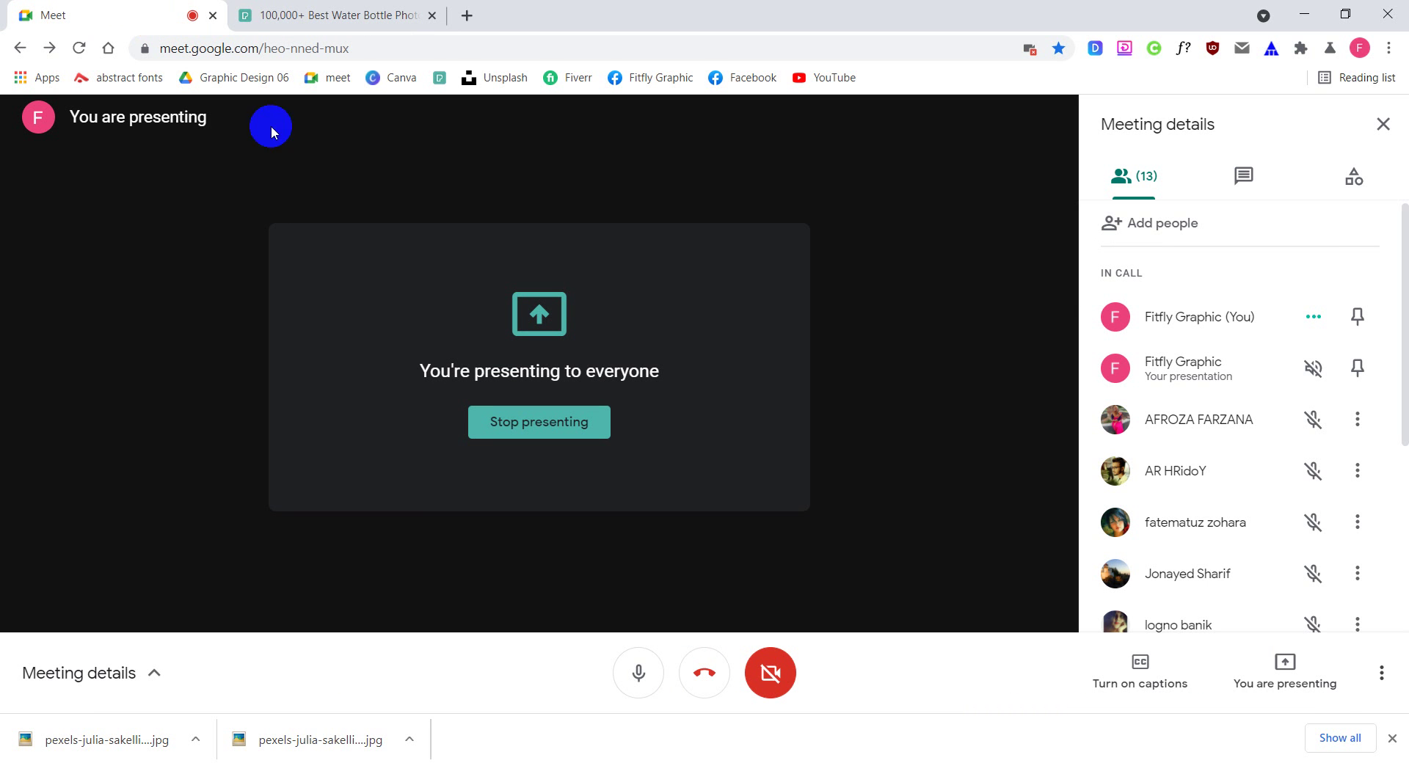
scroll(1213, 468, "down", 5)
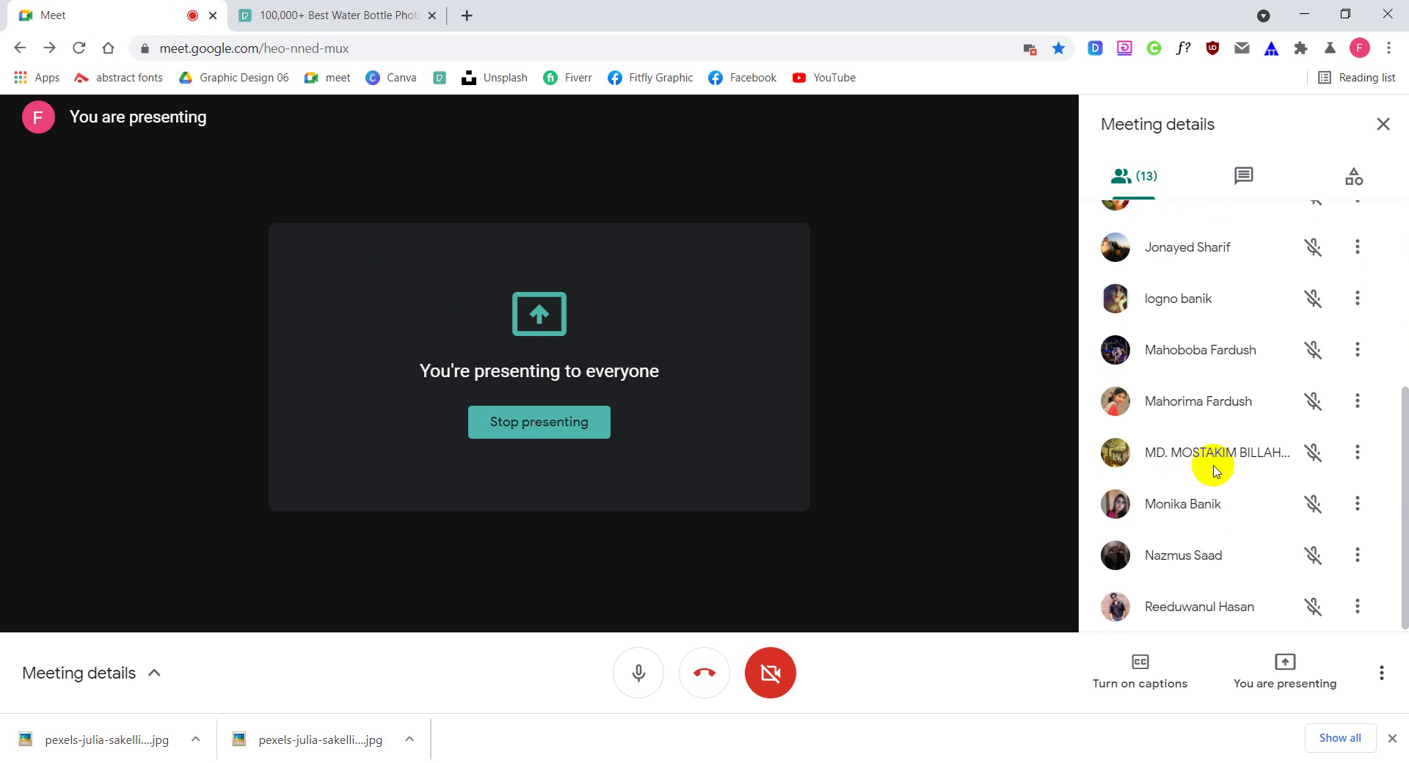
scroll(1213, 469, "up", 5)
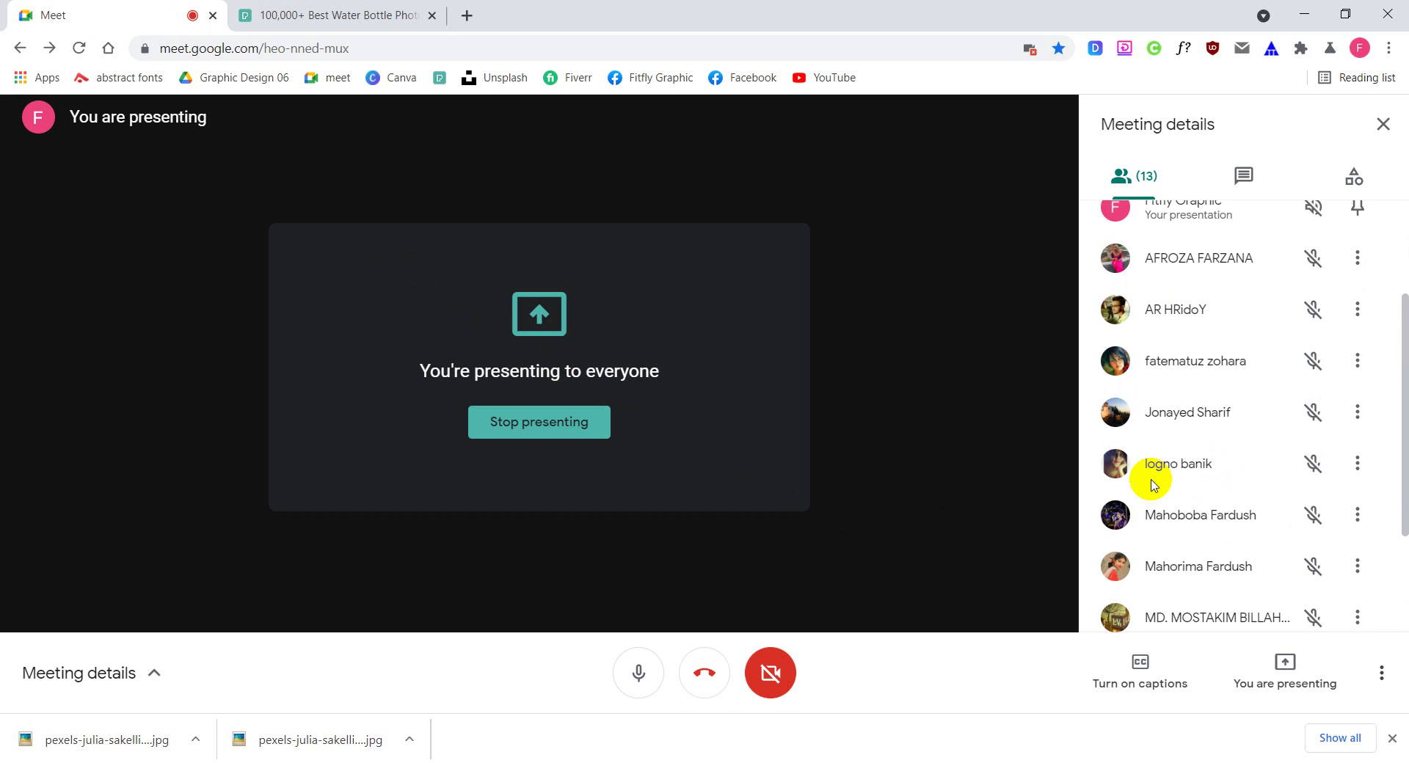
Mute the microphone, dismiss the browser's downloads bar and turn the microphone back on
left_click(637, 674)
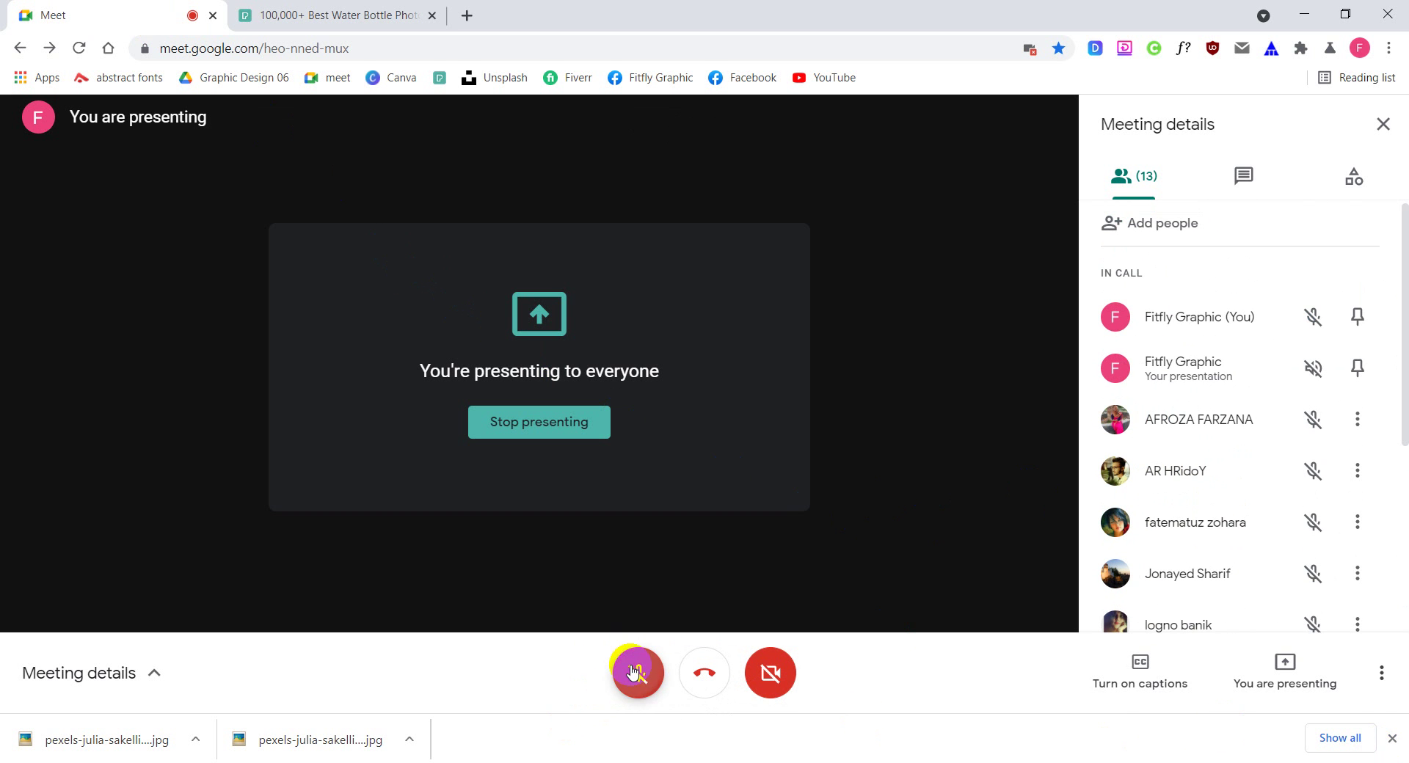
left_click(1392, 738)
key("ctrl+d")
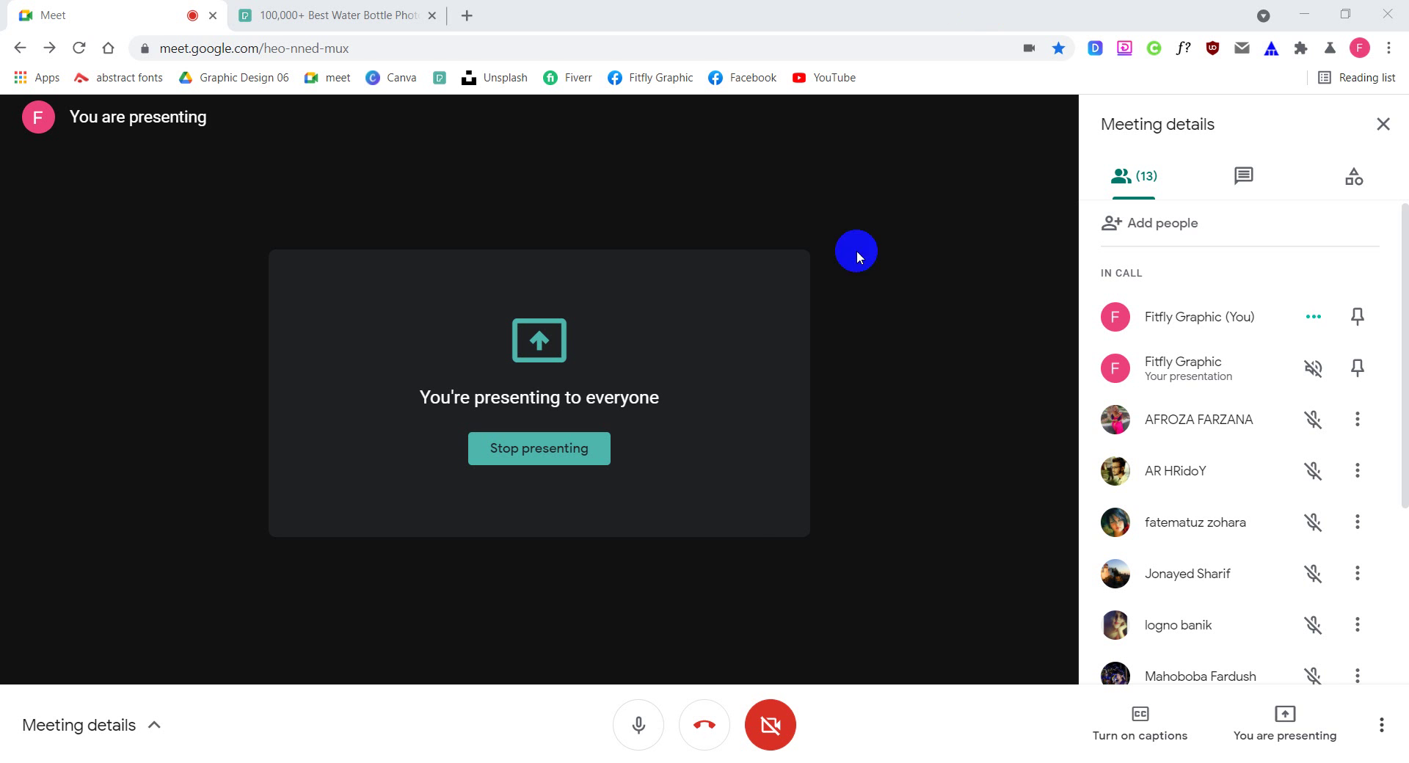
Toggle the microphone during the discussion, leaving it muted, and admit the waiting person to the call
left_click(646, 723)
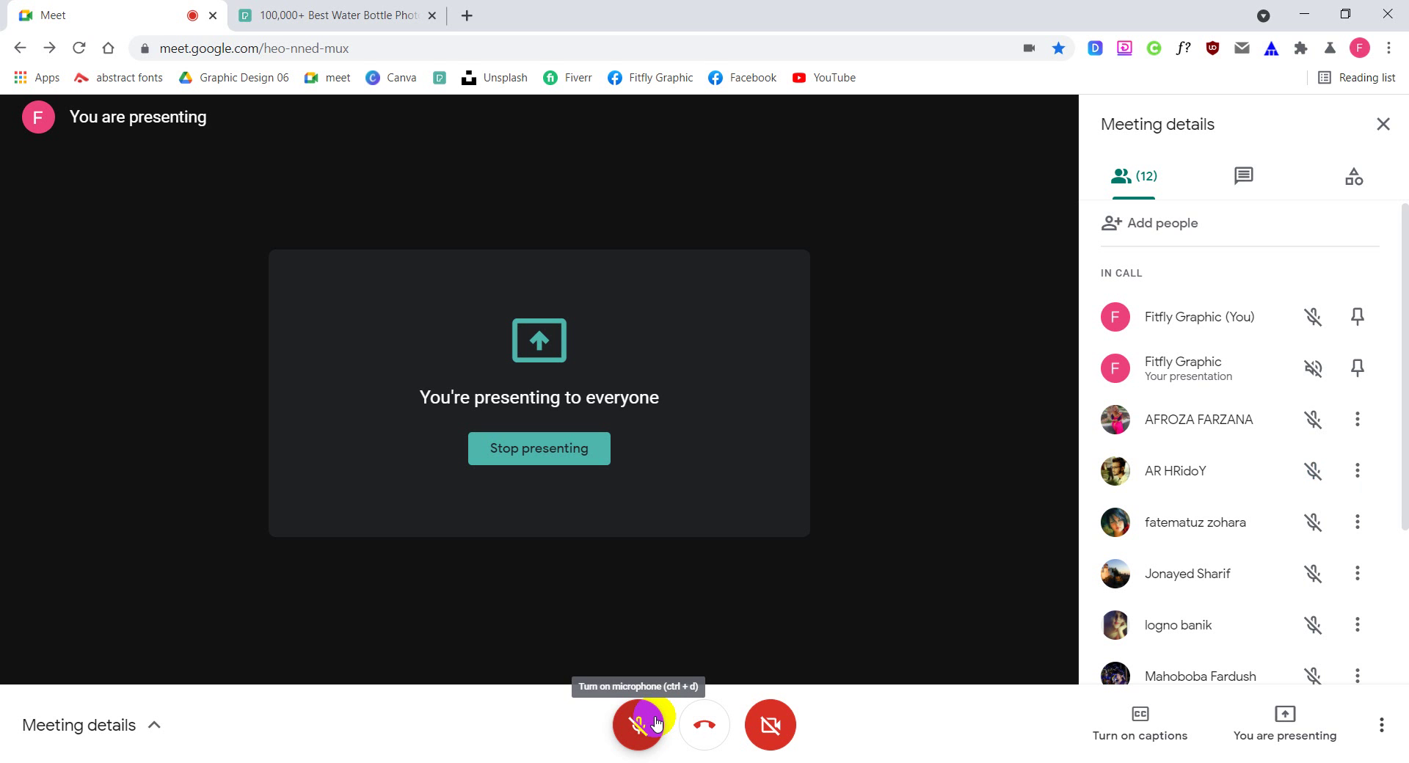
left_click(655, 723)
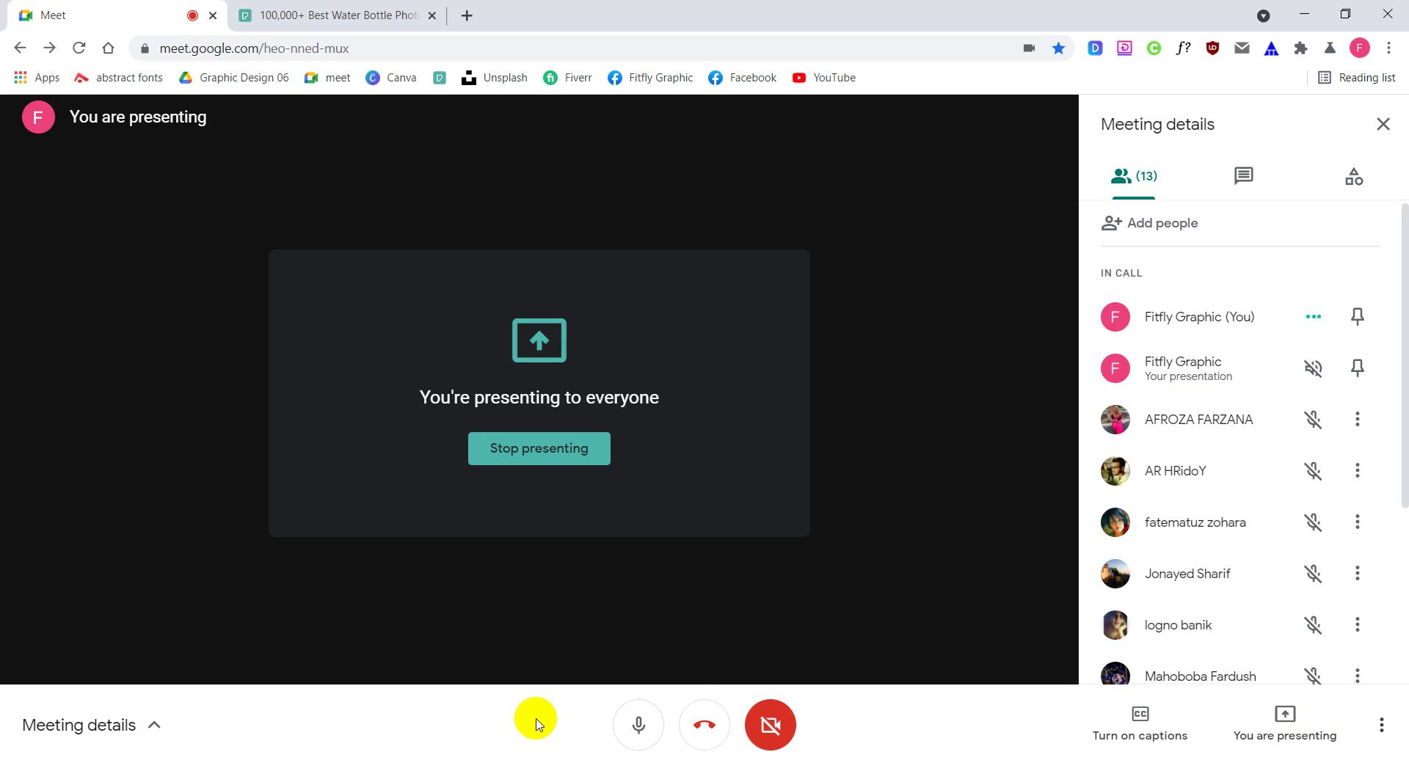
left_click(623, 733)
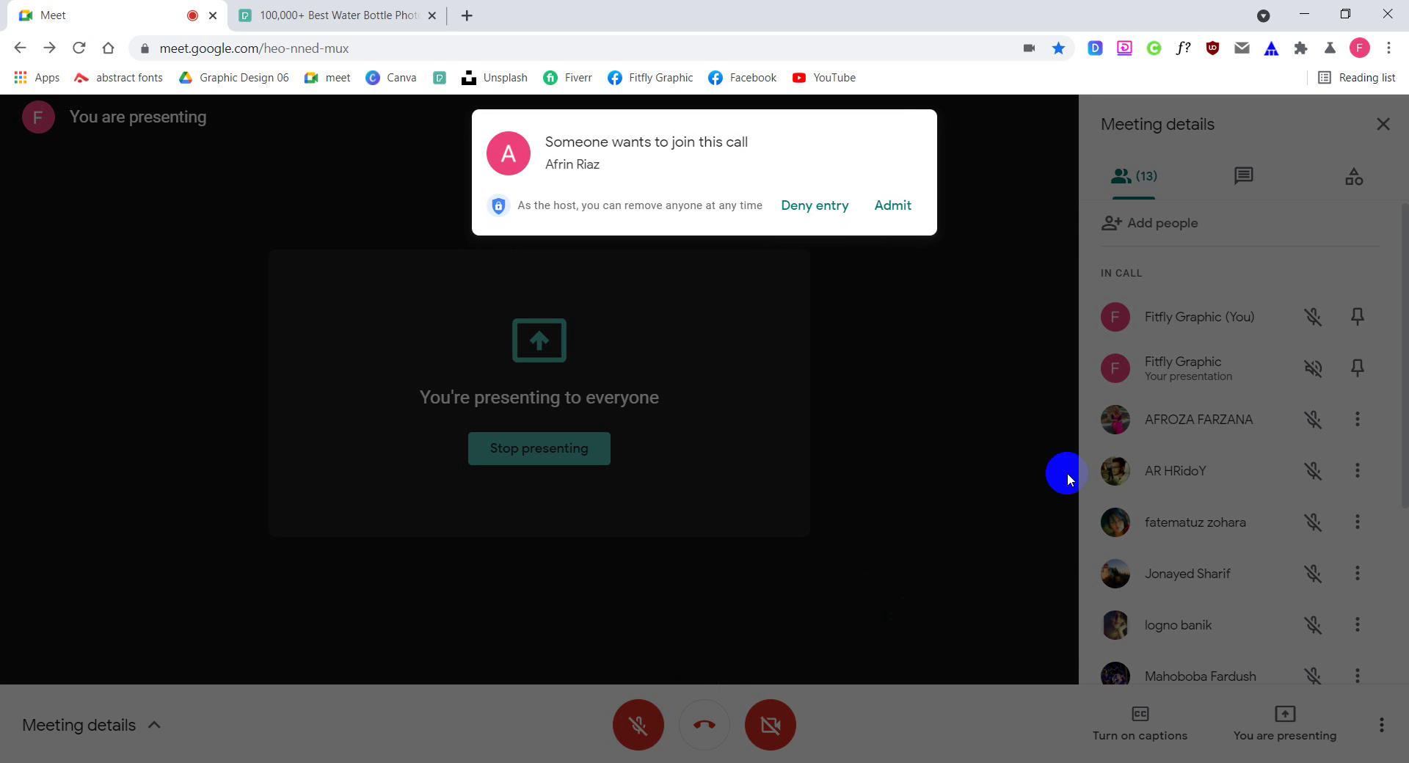
left_click(896, 206)
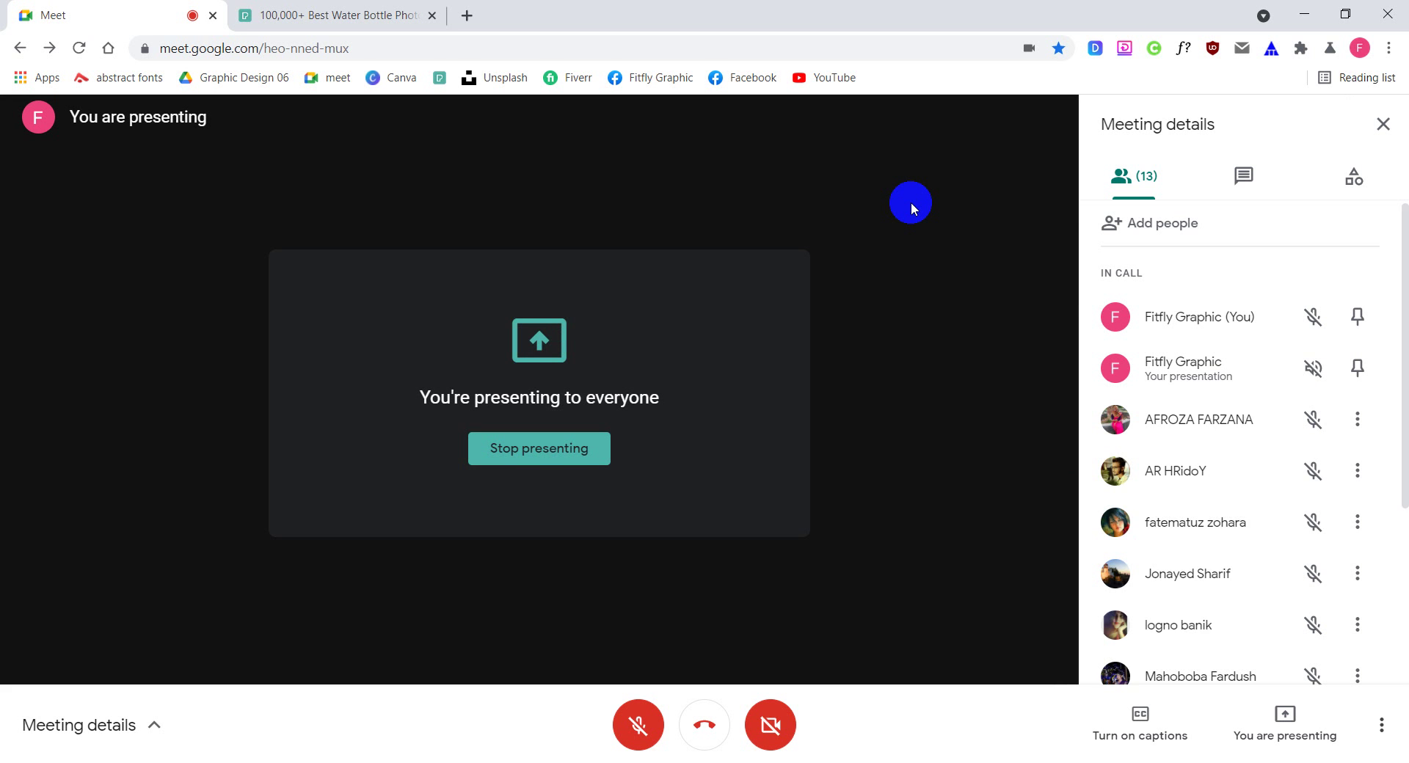
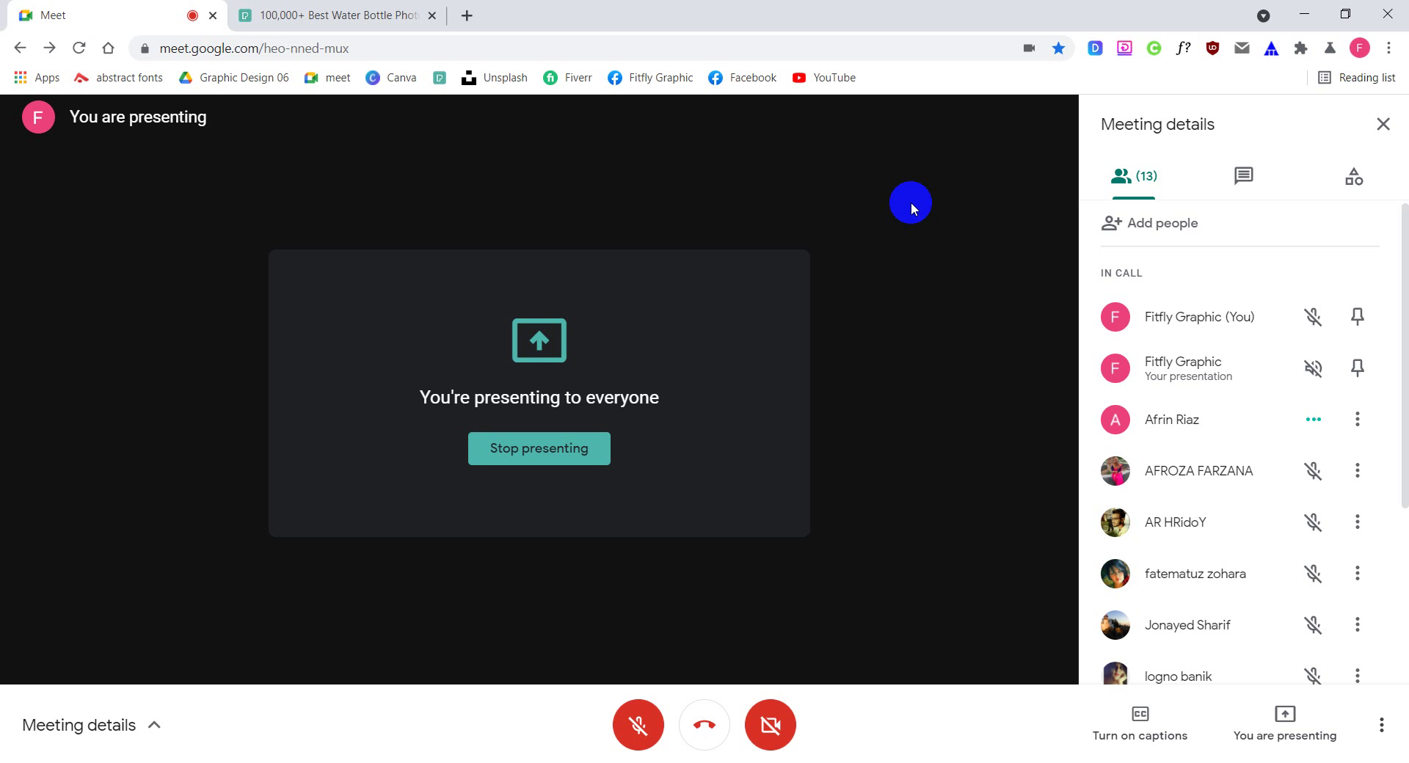
Unmute the microphone and stop presenting the screen to the call
left_click(639, 726)
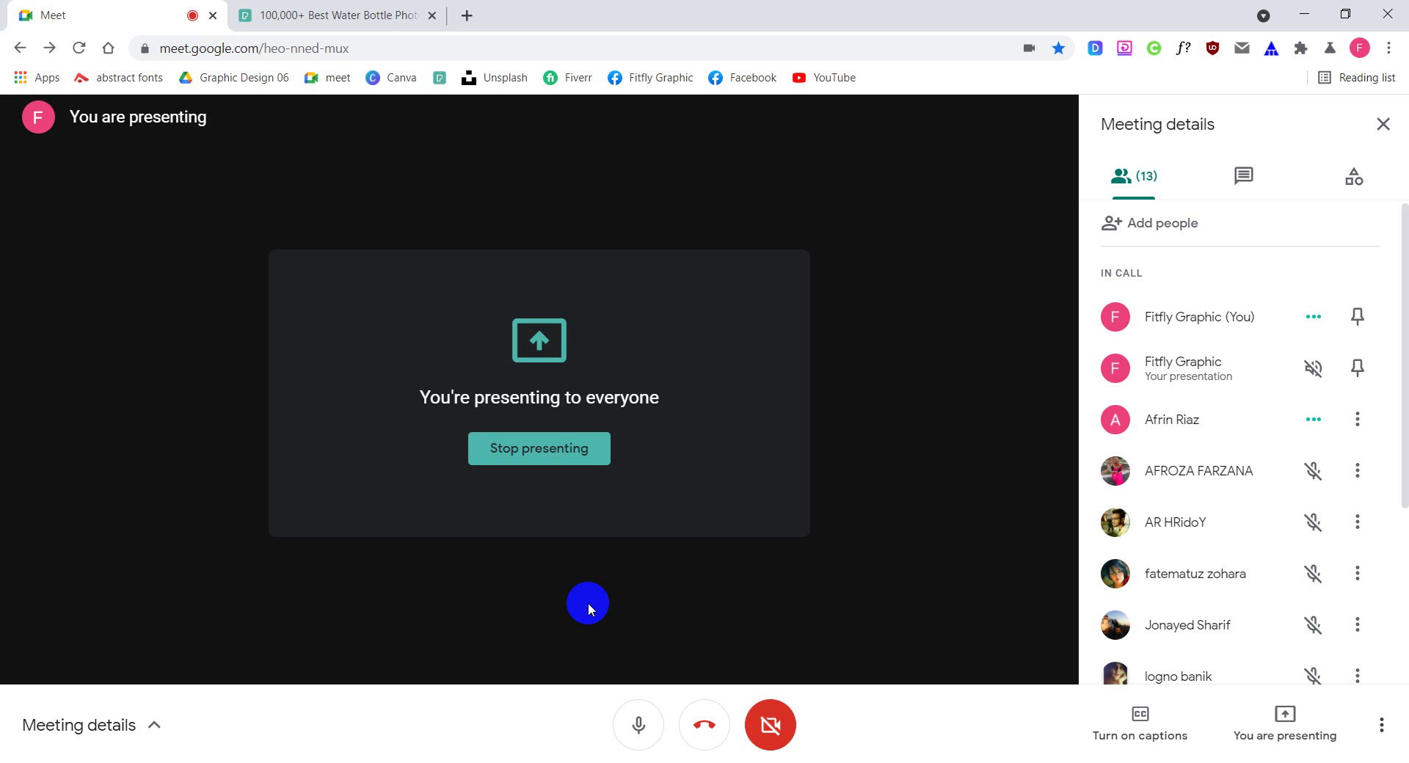
left_click(1251, 730)
key("Return")
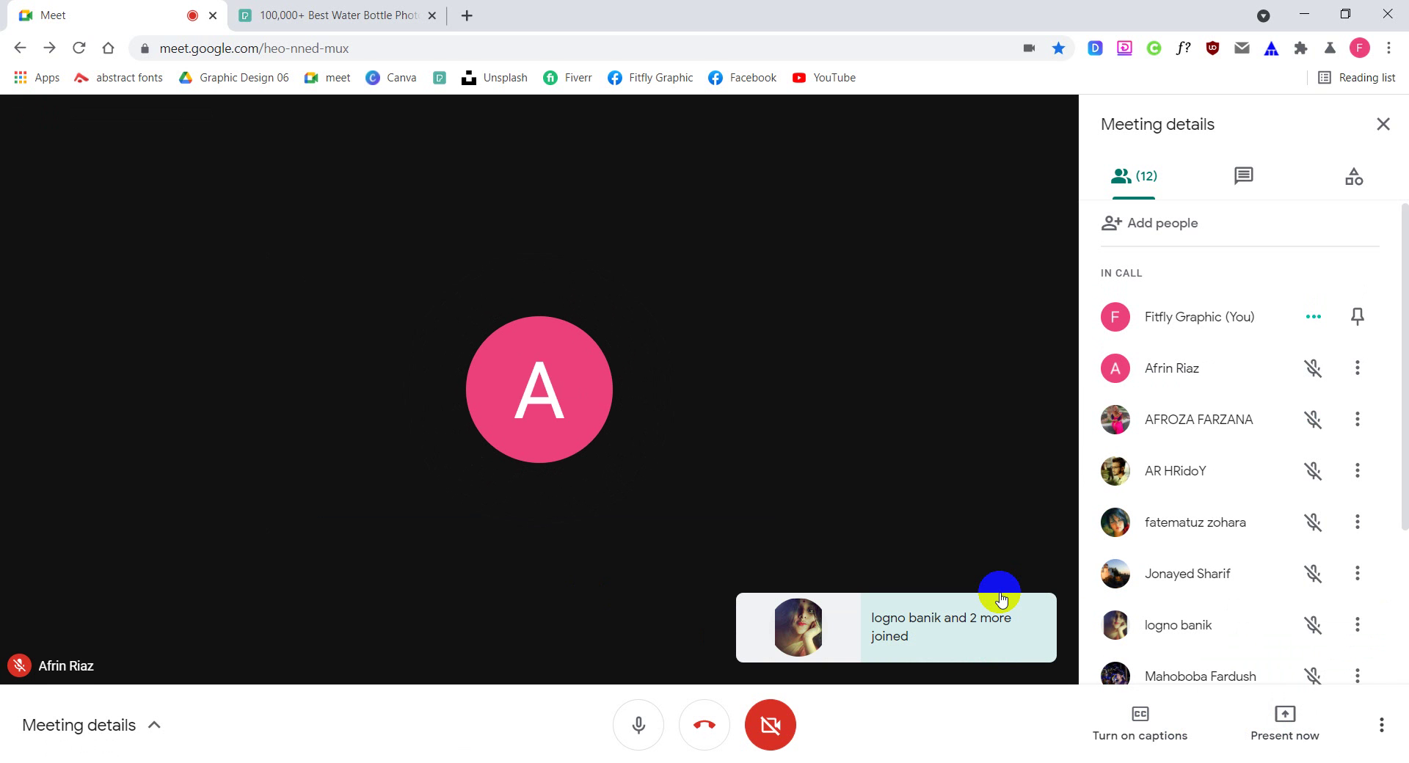
left_click(1002, 601)
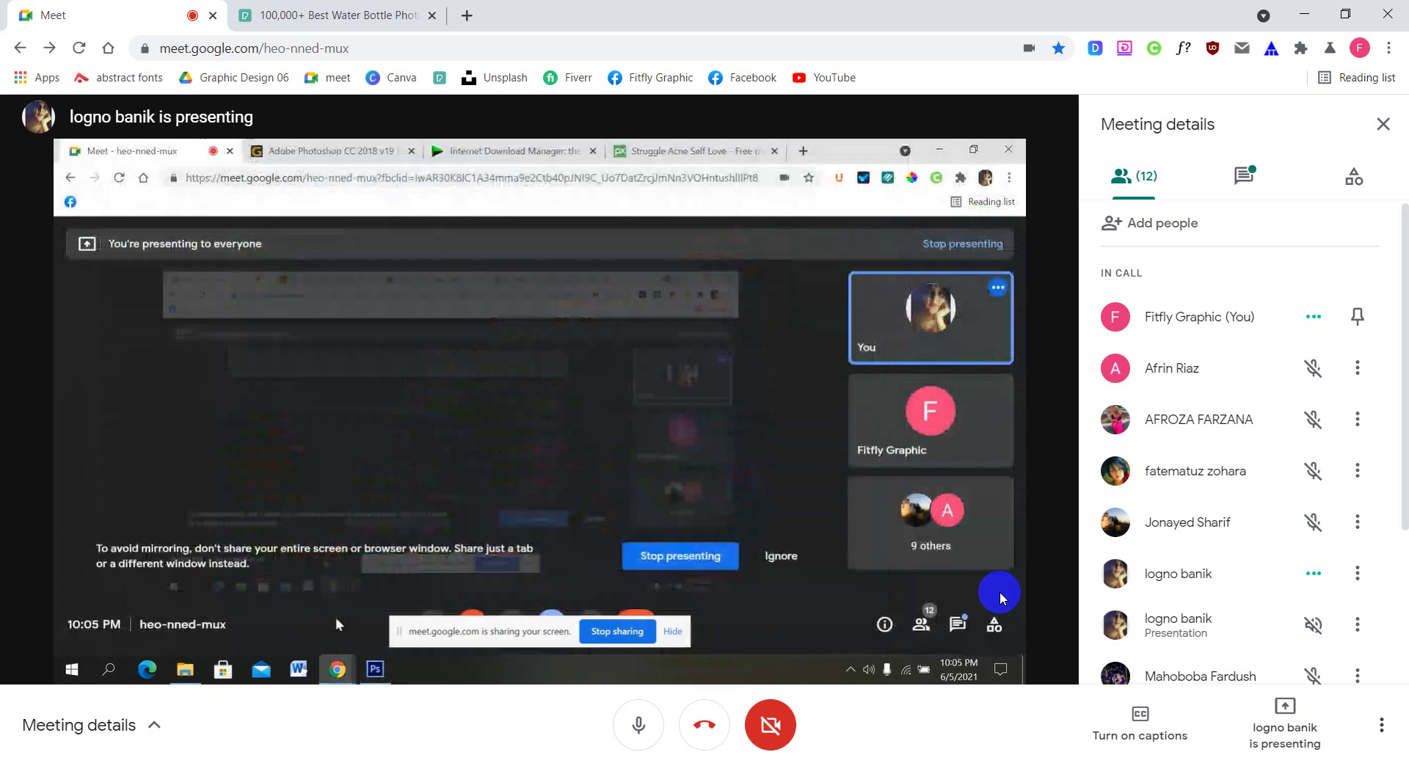
Mute the student whose microphone is active in the participant list for everyone in the call
scroll(1237, 595, "down", 3)
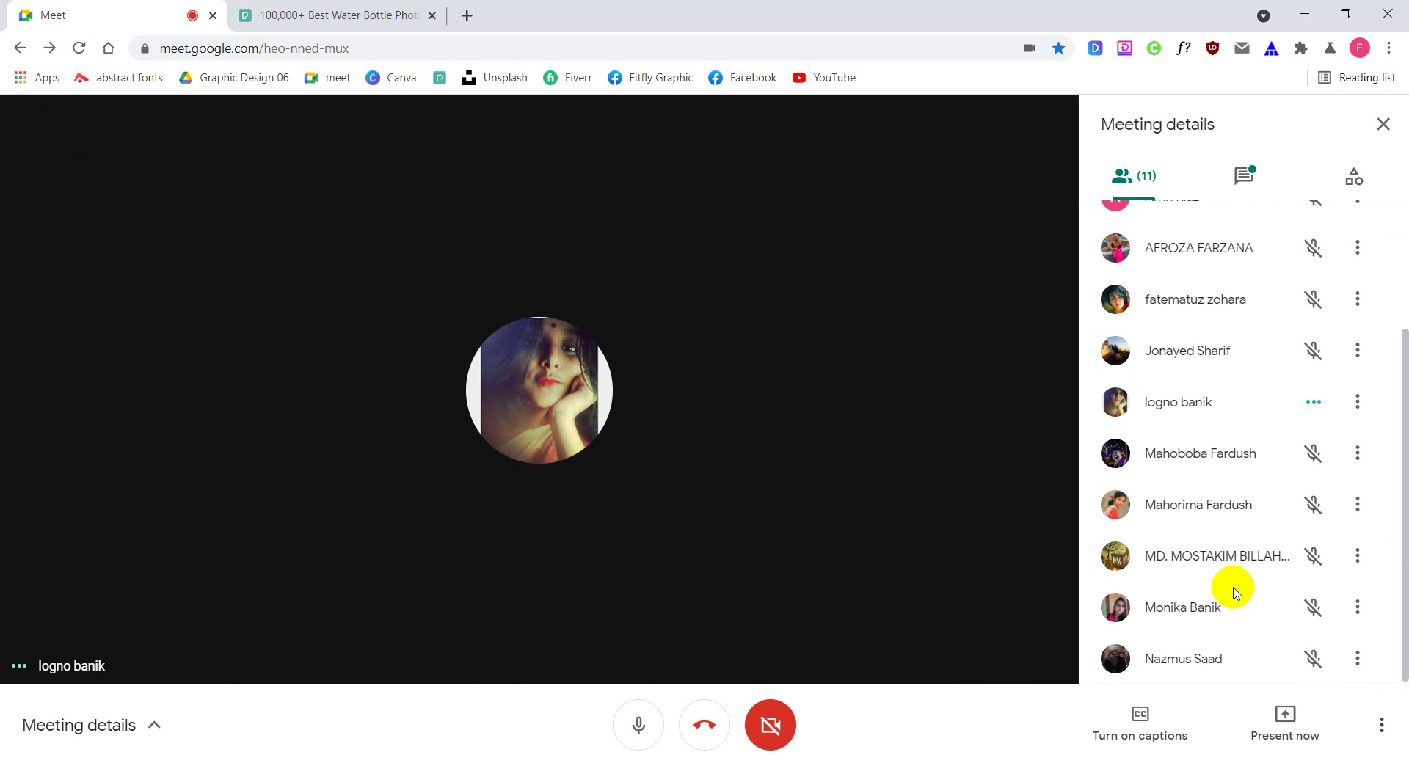
left_click(1314, 405)
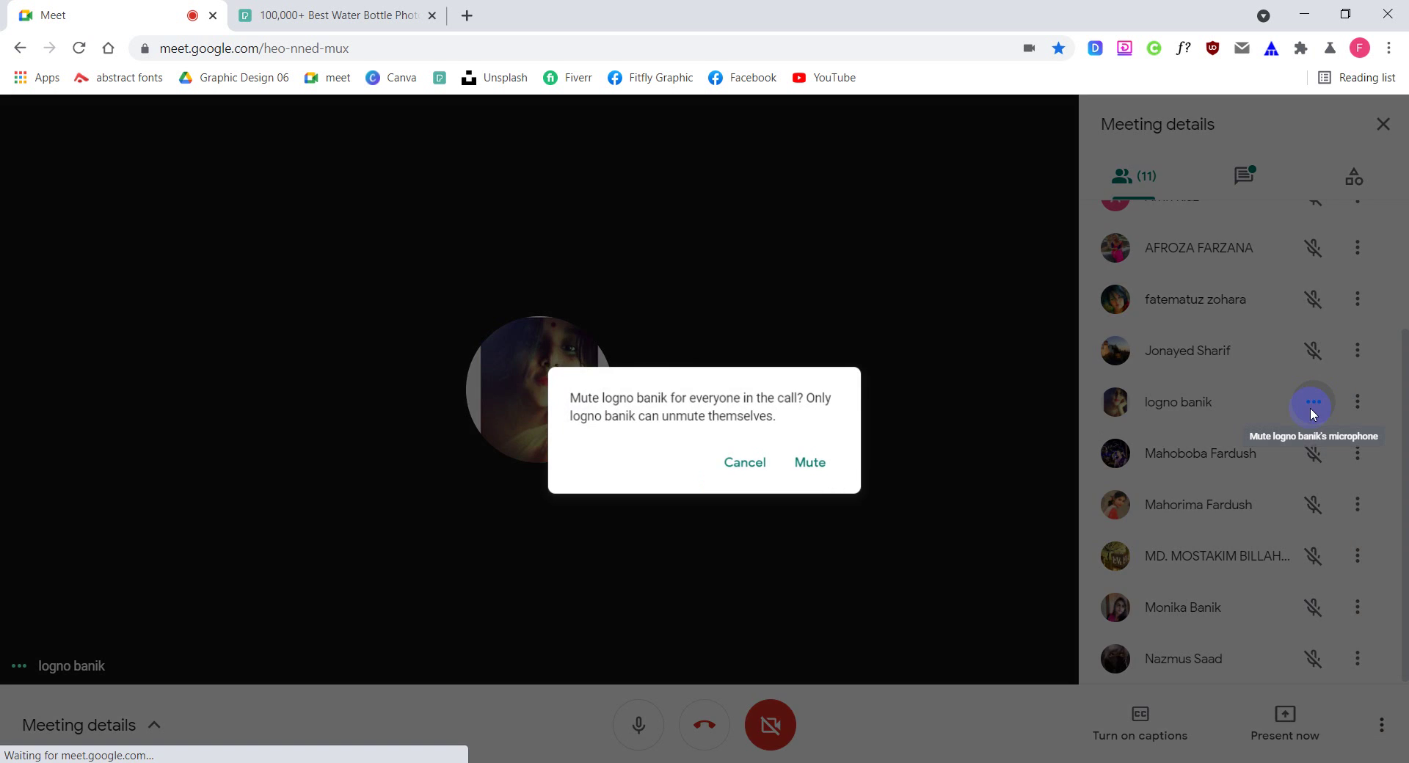
left_click(837, 463)
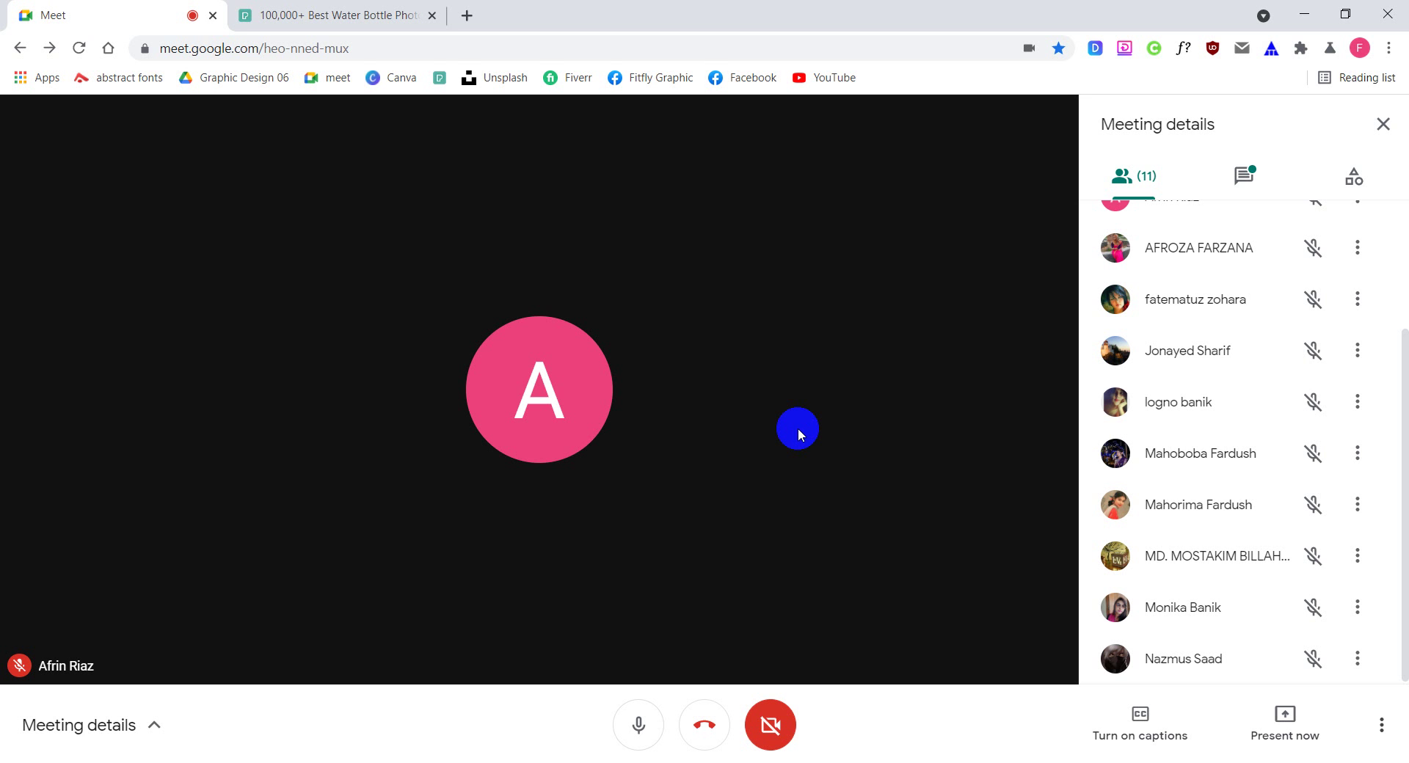
Read the latest chat messages of the call and return to the participant list
scroll(1170, 390, "up", 3)
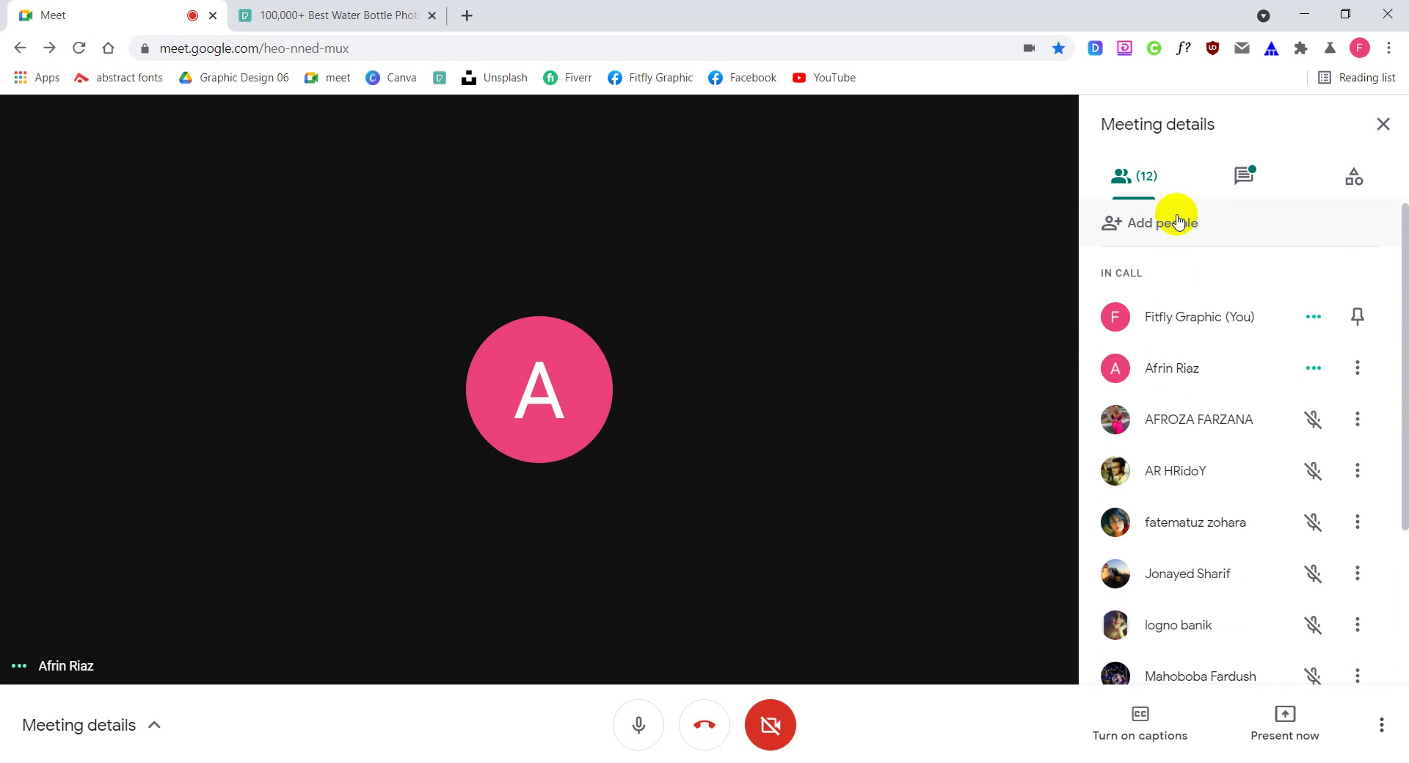
left_click(1242, 185)
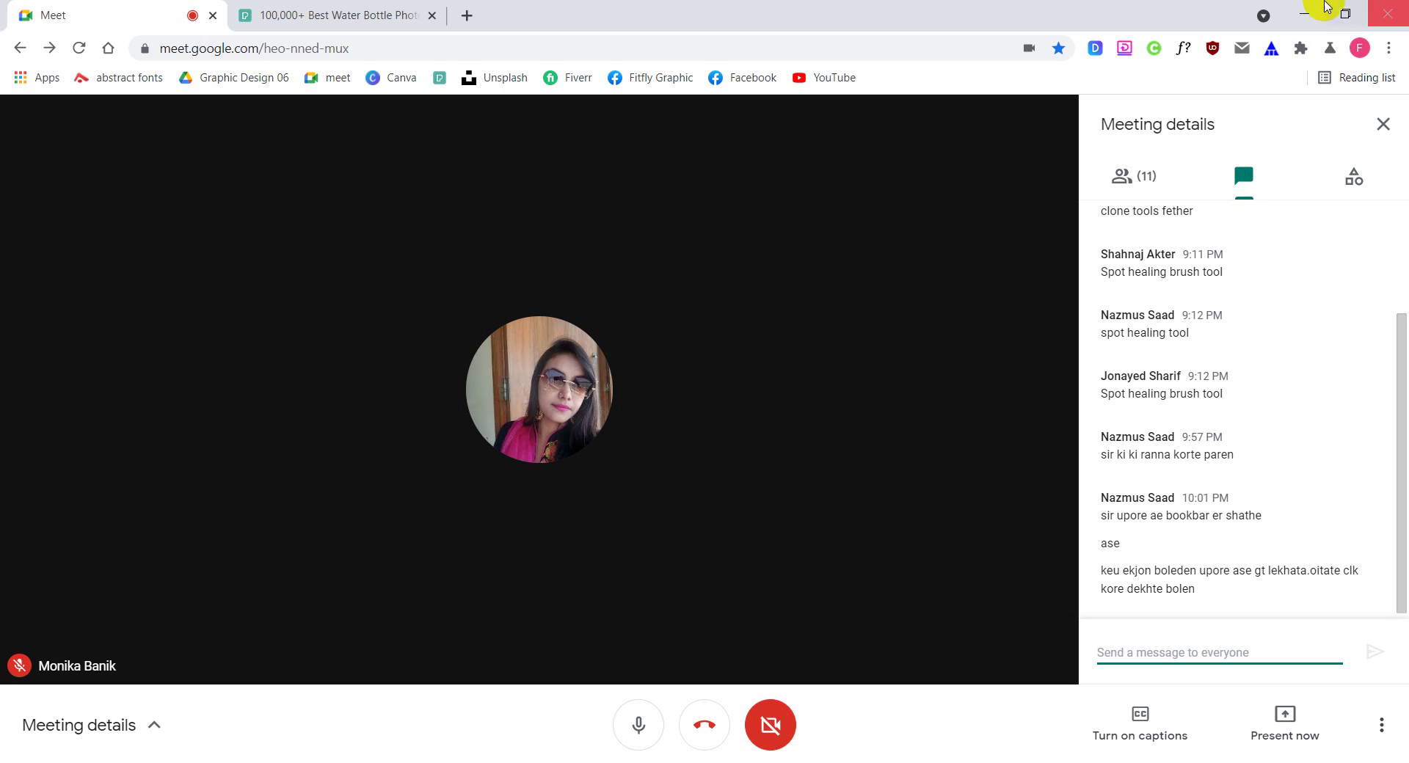
mouse_move(872, 418)
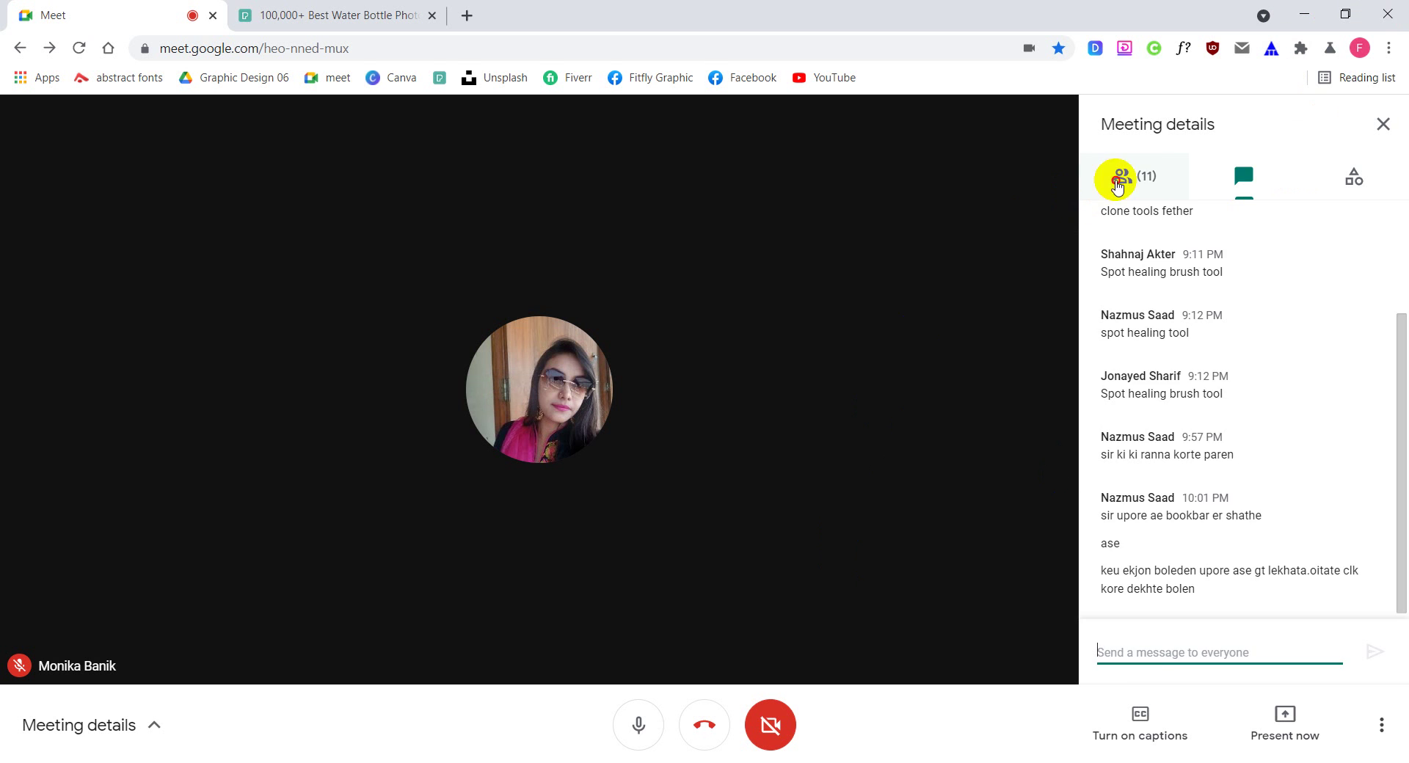
left_click(1118, 186)
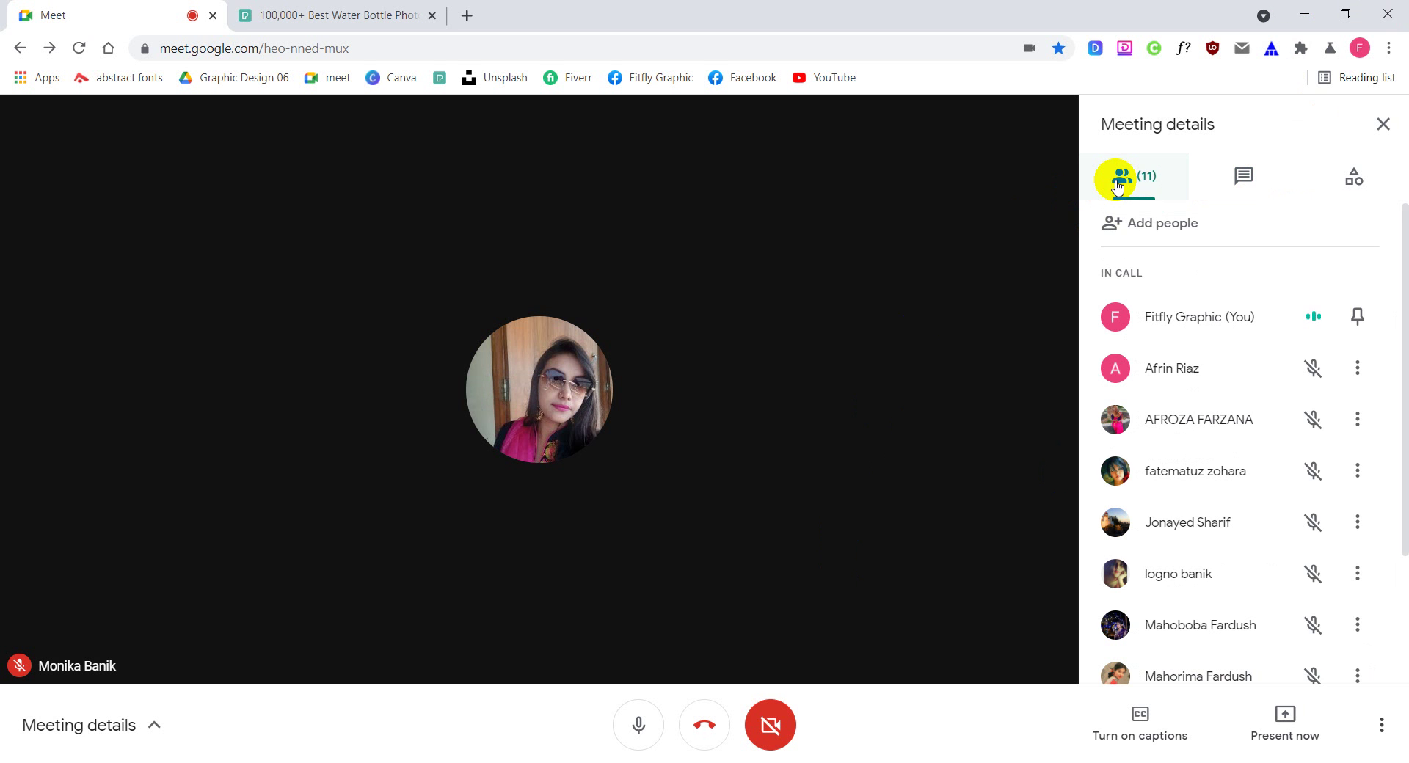